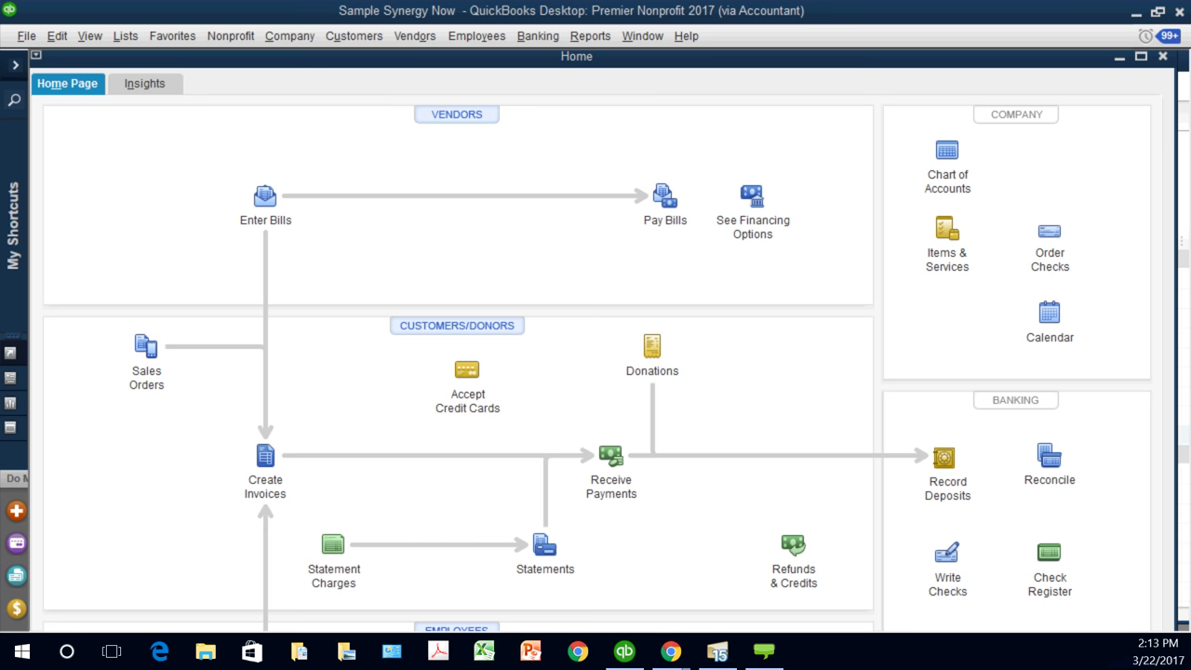
Step: Open the Chart of Accounts and the Class List, and move the Class List so both lists can be read
click(126, 36)
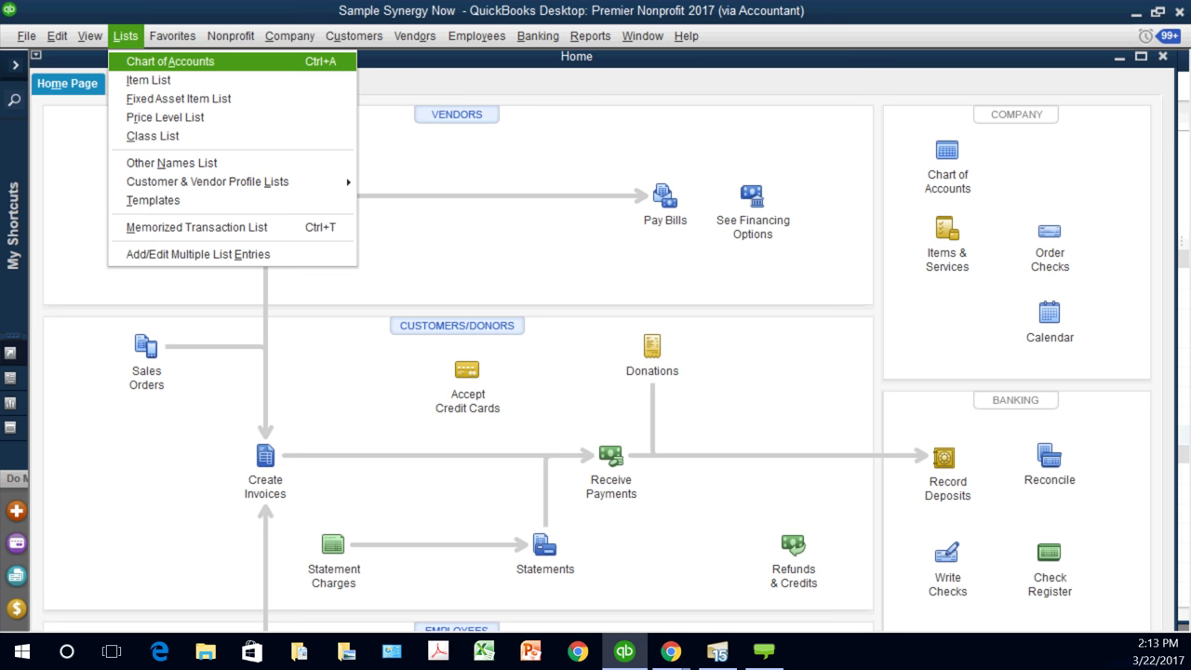
click(171, 61)
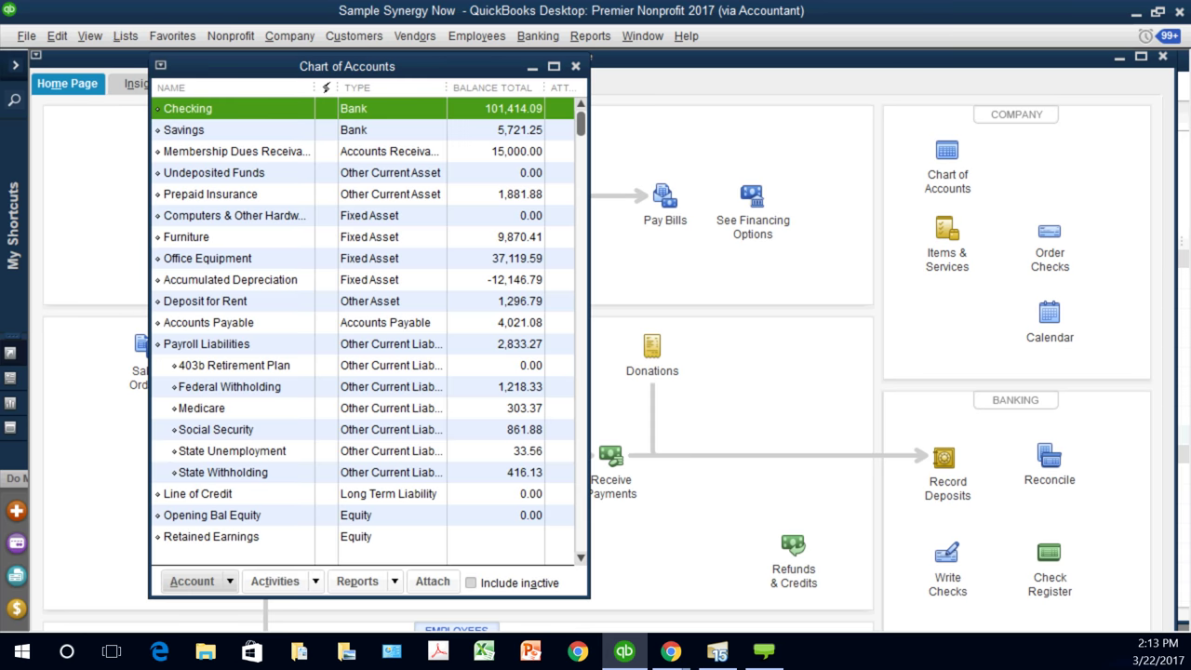
click(125, 35)
key(c)
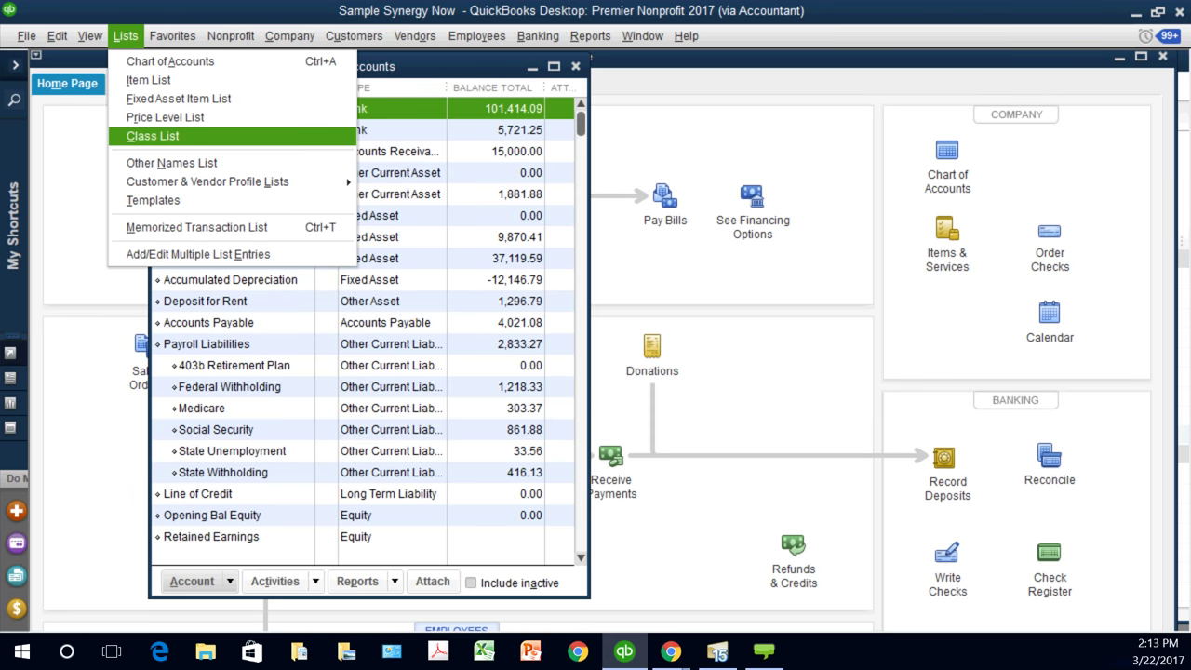
key(Return)
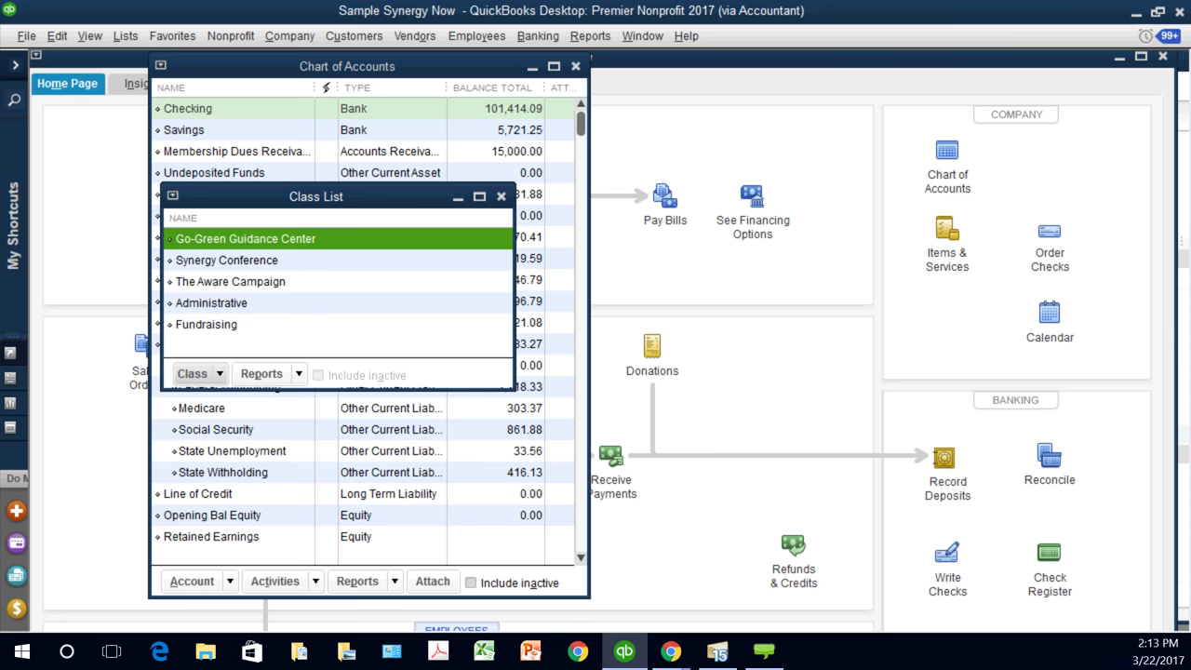
drag(316, 196, 597, 176)
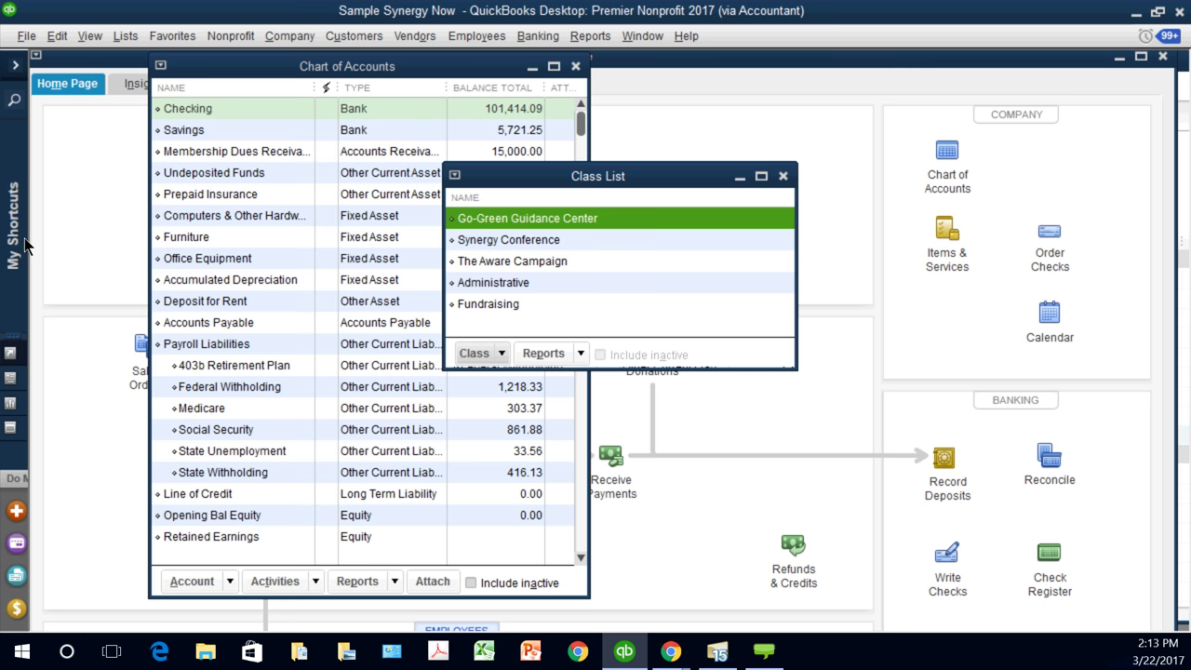
Step: Go through the classes in the Class List, from the Administrative and Fundraising entries to the three program classes
key(Down)
key(Down)
key(Down)
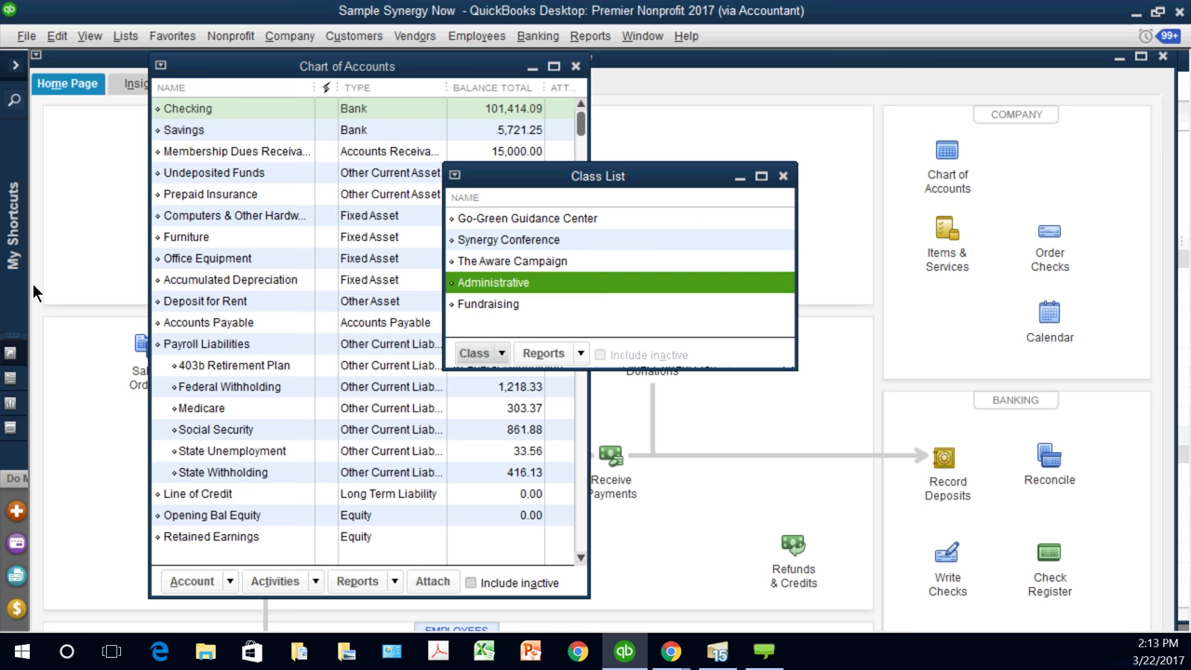
key(Down)
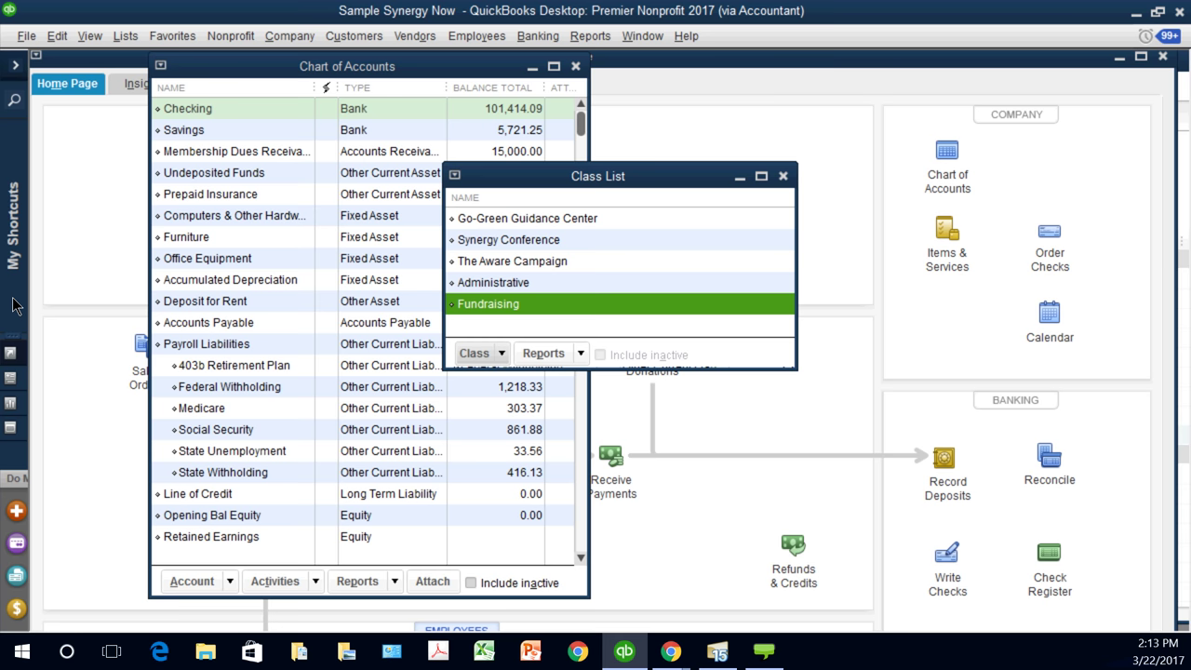
key(Up)
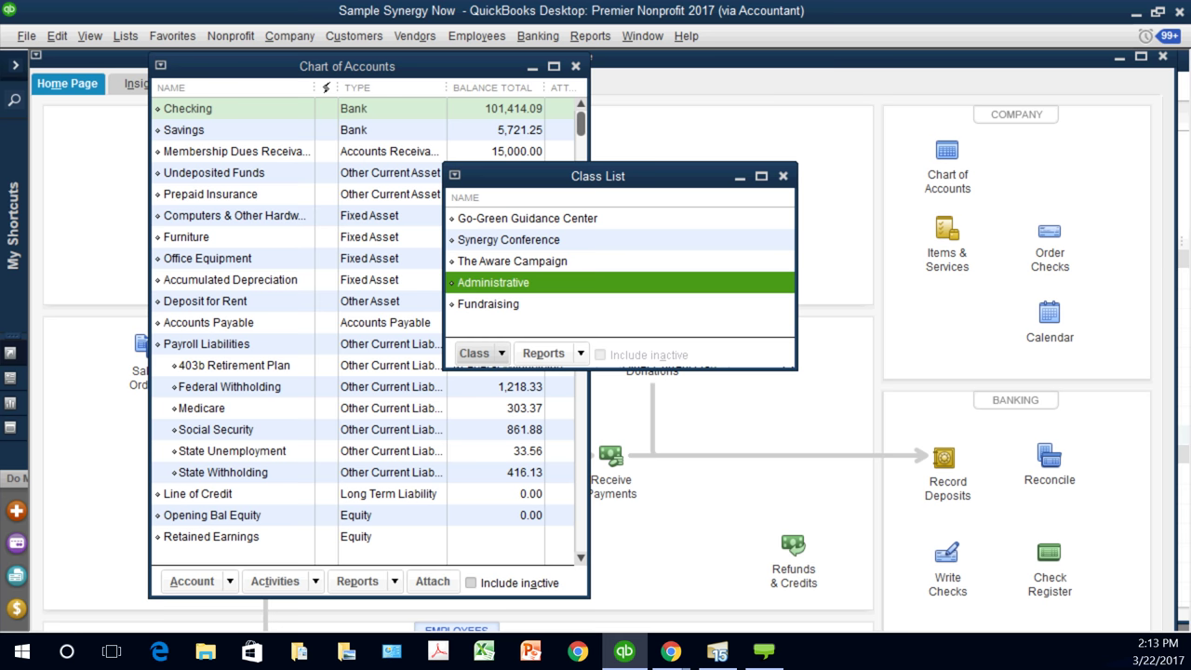
key(Down)
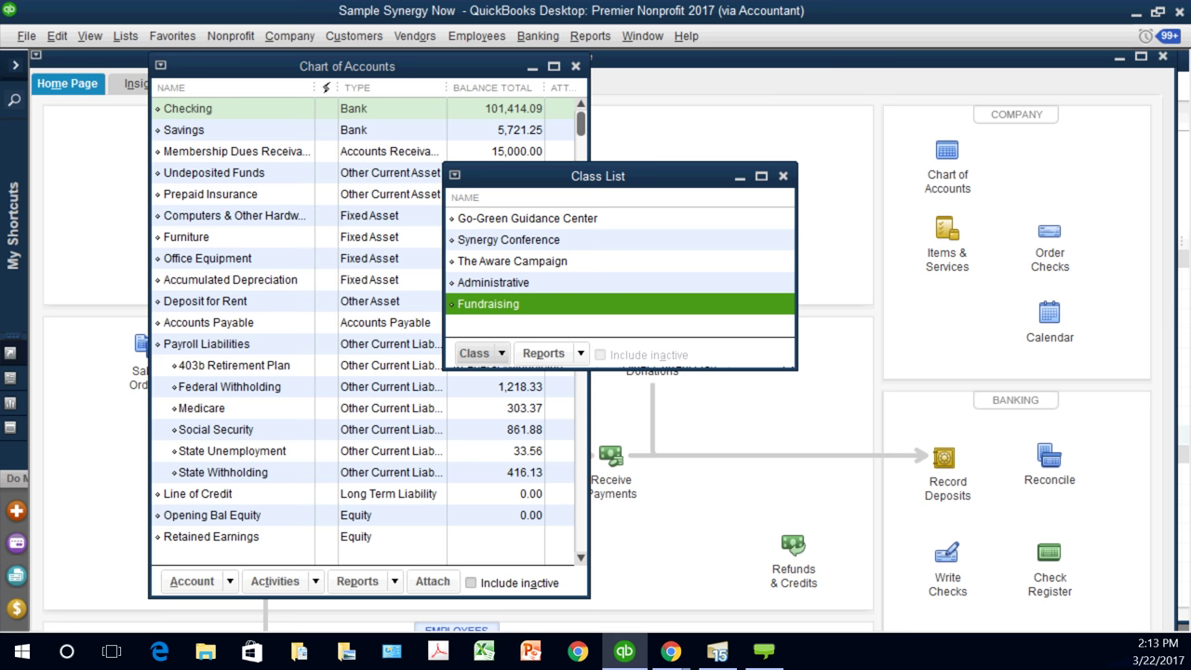
click(526, 218)
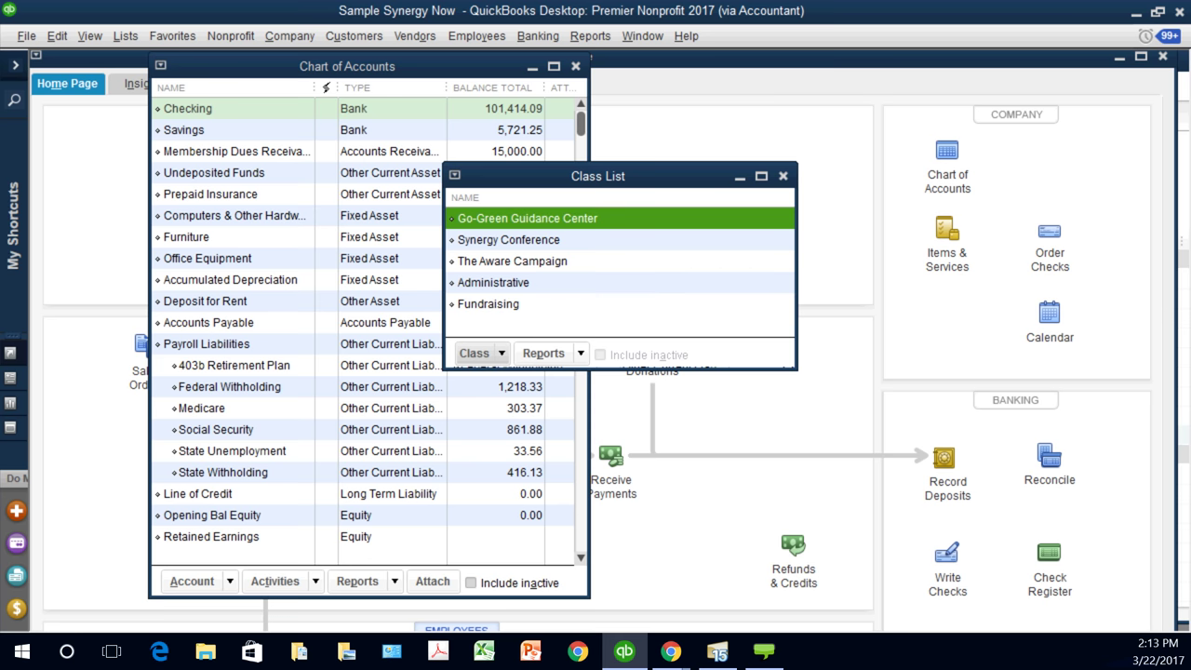
click(527, 239)
click(527, 261)
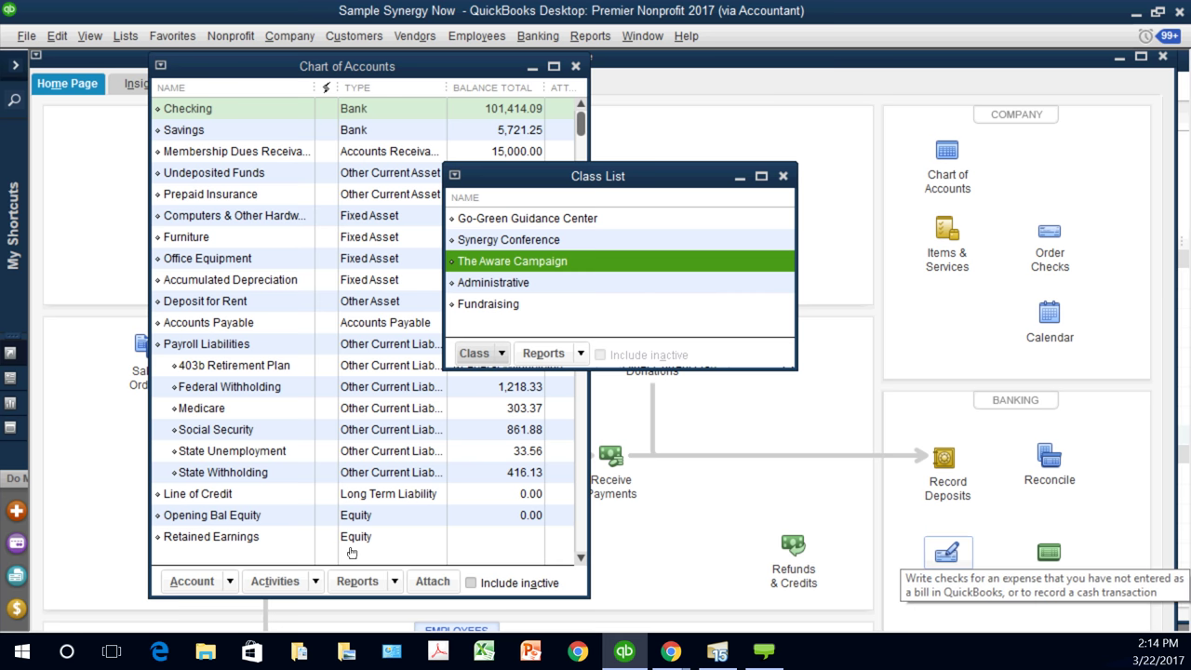
Step: Start a new check, widen the Account column of its expense table and choose Postage and Delivery for the first line
key(ctrl+w)
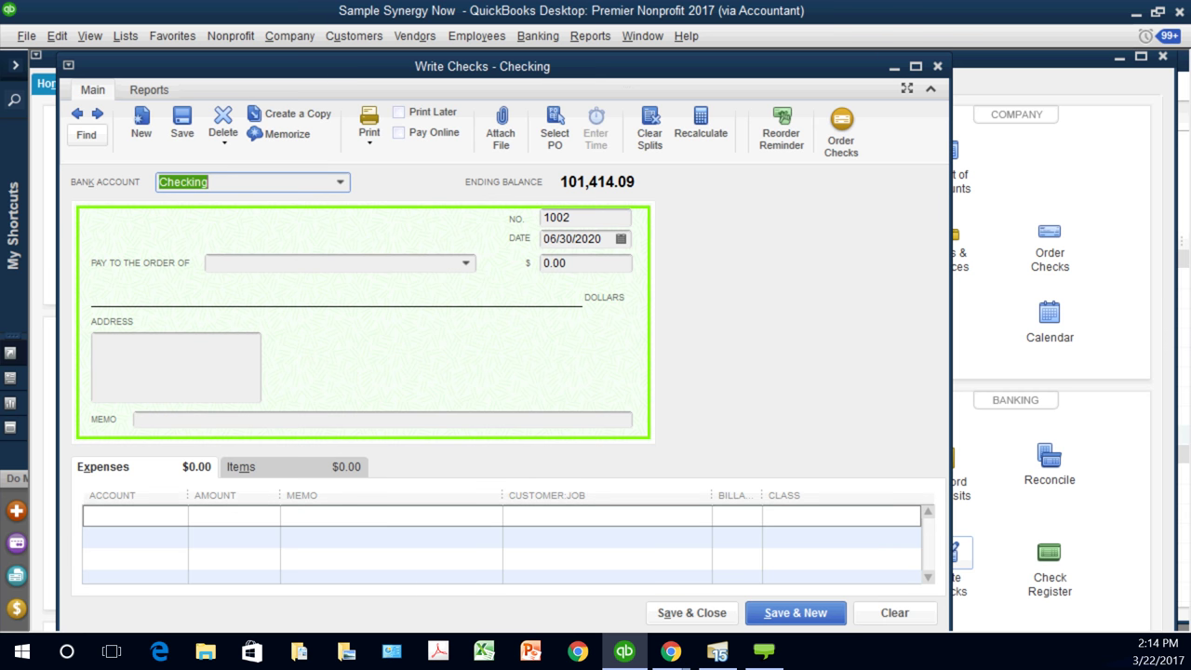
drag(189, 495, 229, 495)
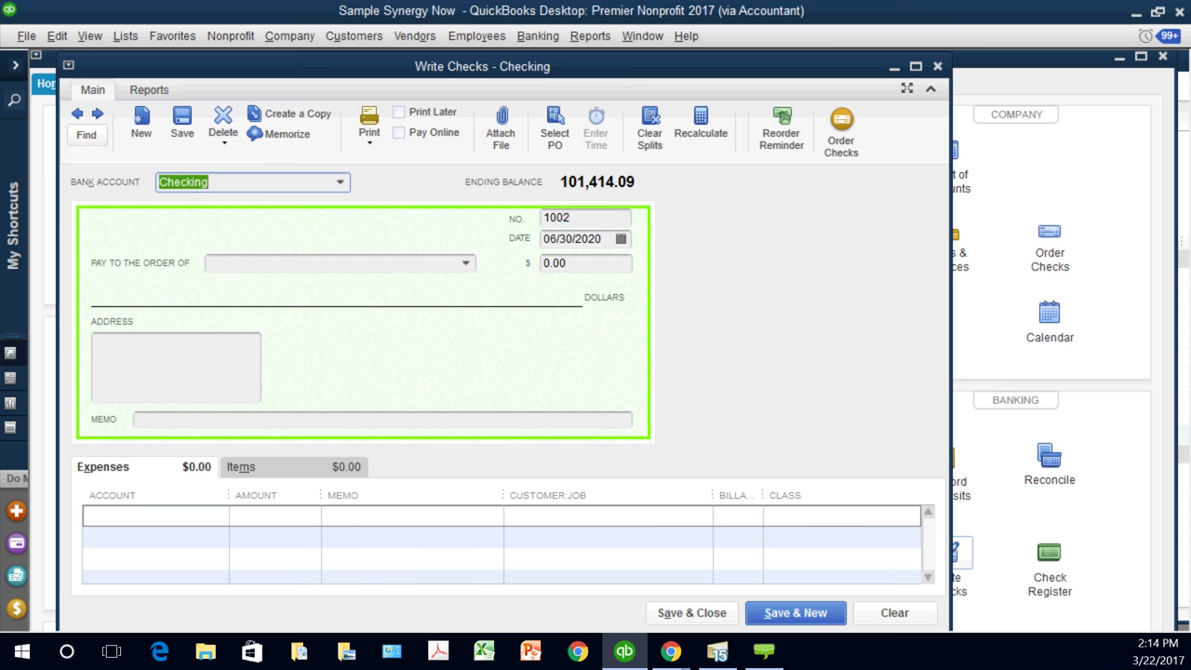
click(149, 515)
click(217, 514)
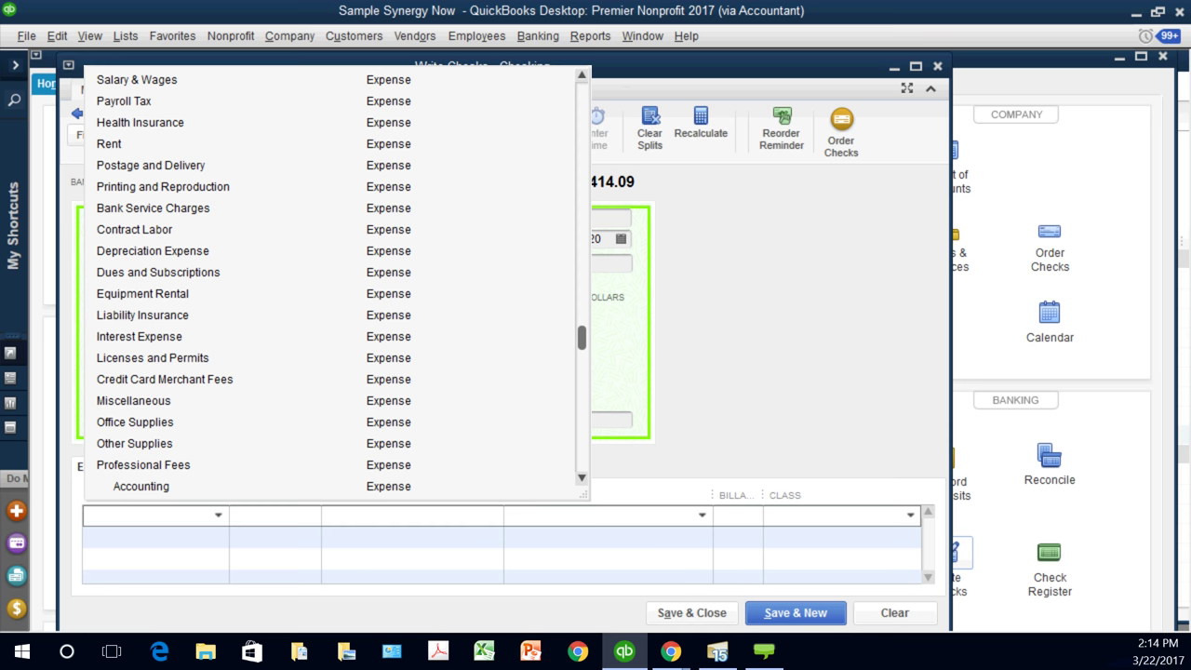
click(150, 165)
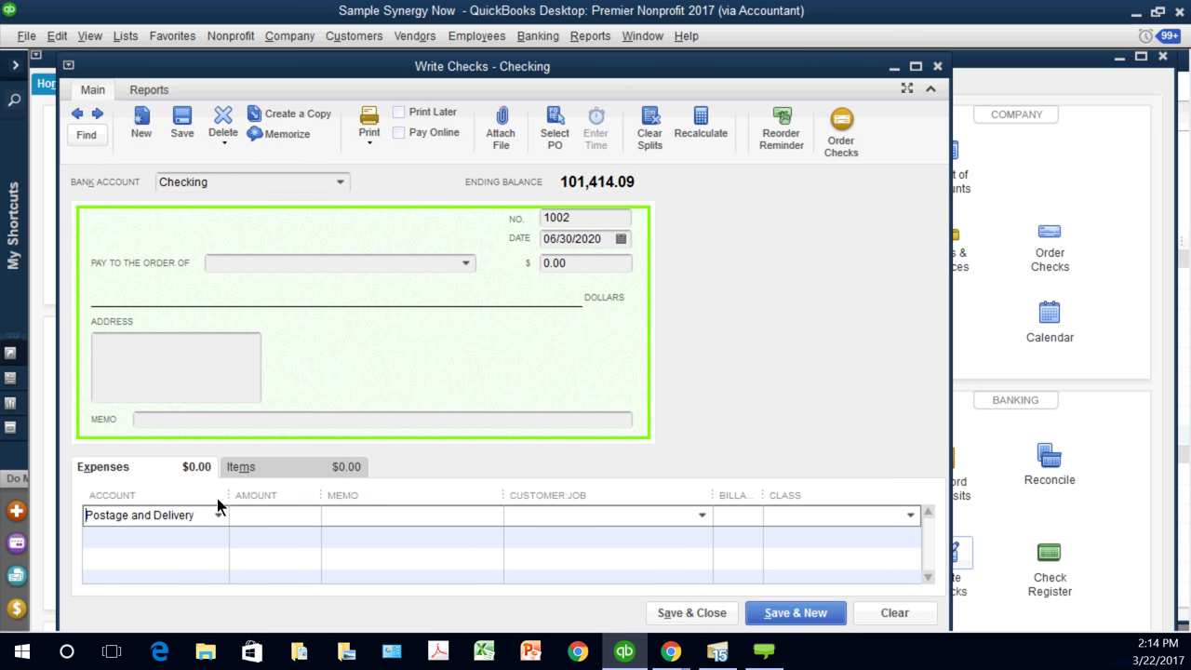
Step: Assign the check's expense line to the Go-Green Guidance Center class, and close the check without recording it
key(Tab)
key(Tab)
key(Tab)
key(Tab)
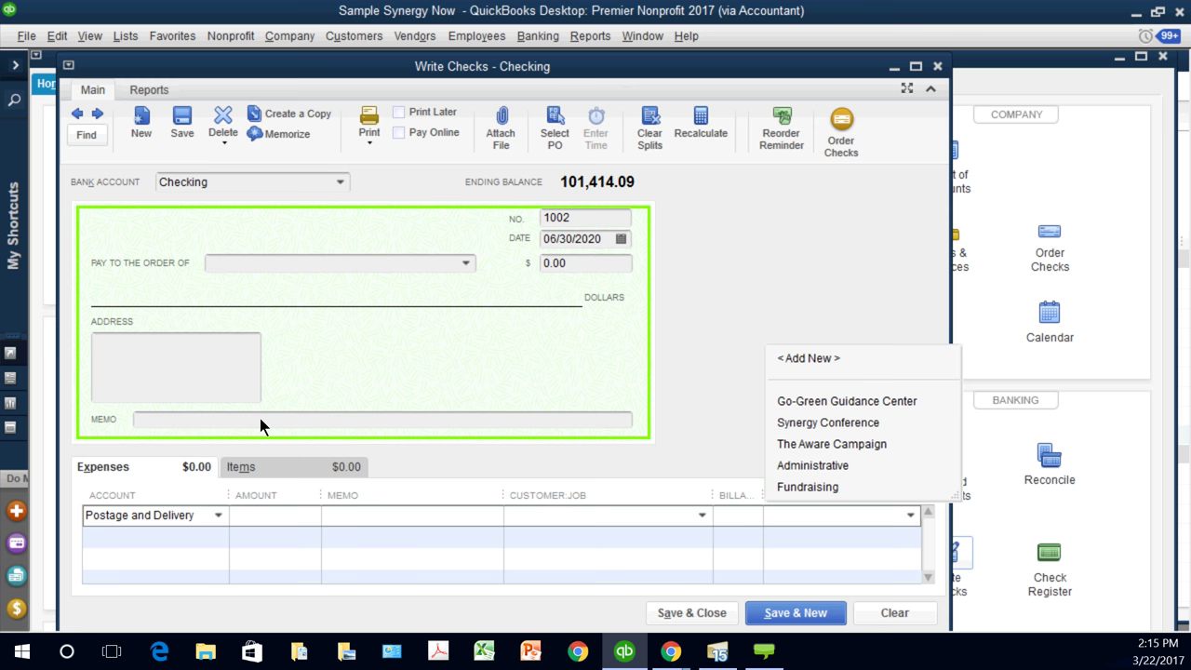
key(Down)
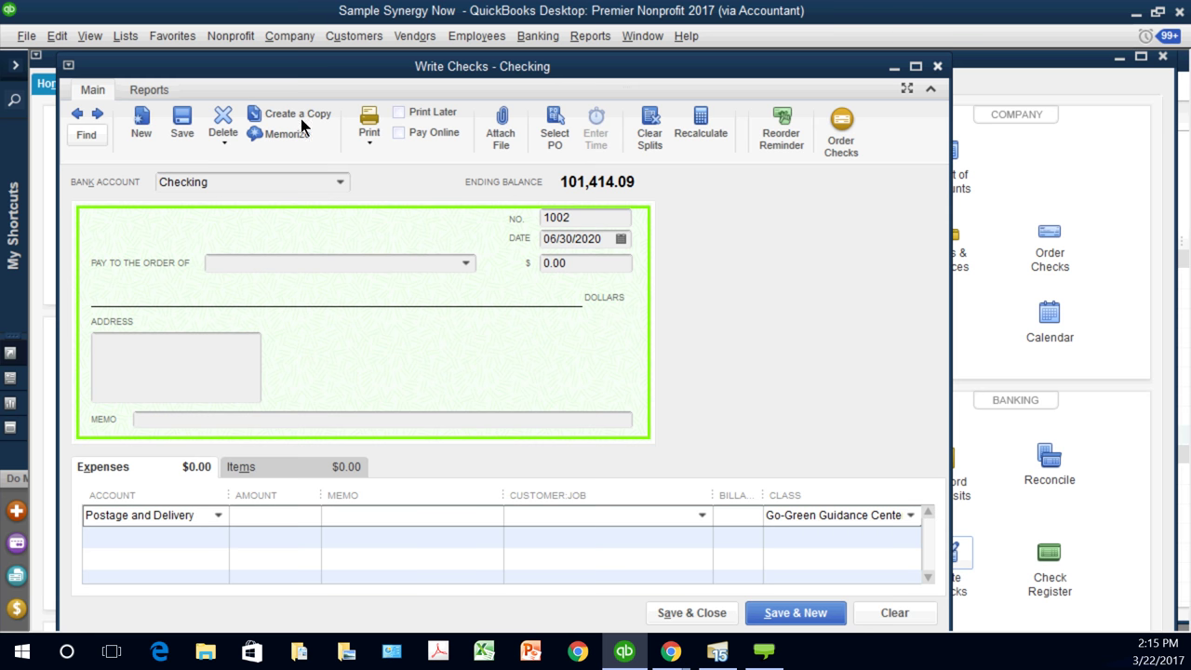
key(Escape)
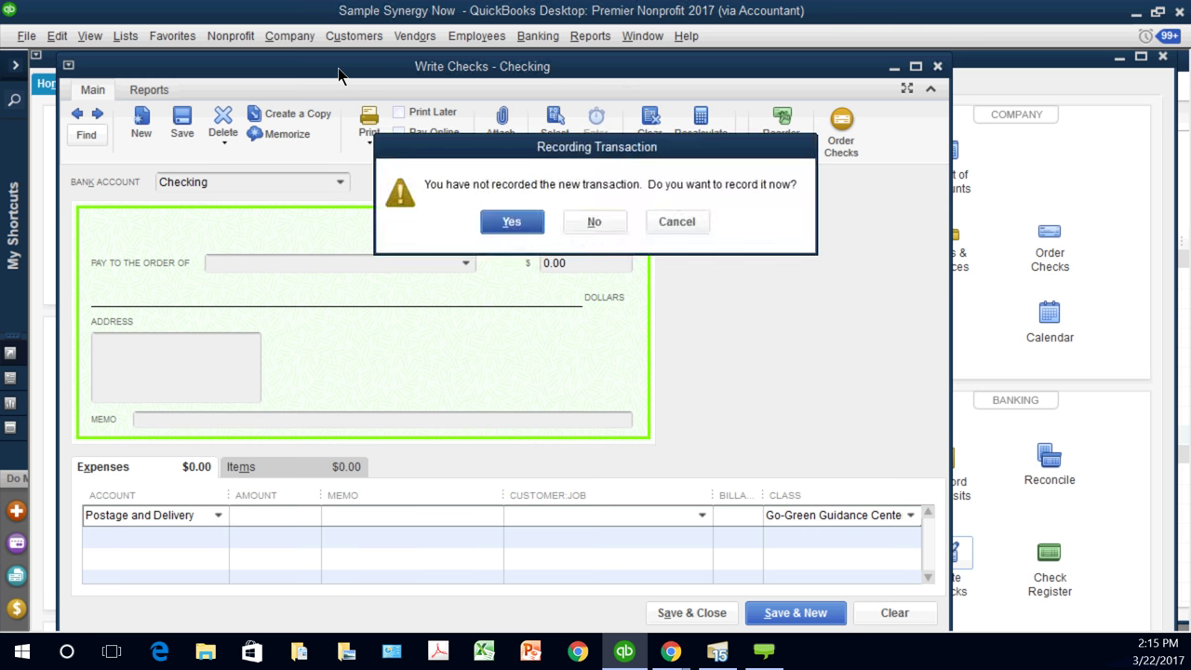
key(n)
Step: Bring the open Profit & Loss by Class report to the front and review its income and expense rows for each class
key(alt+w)
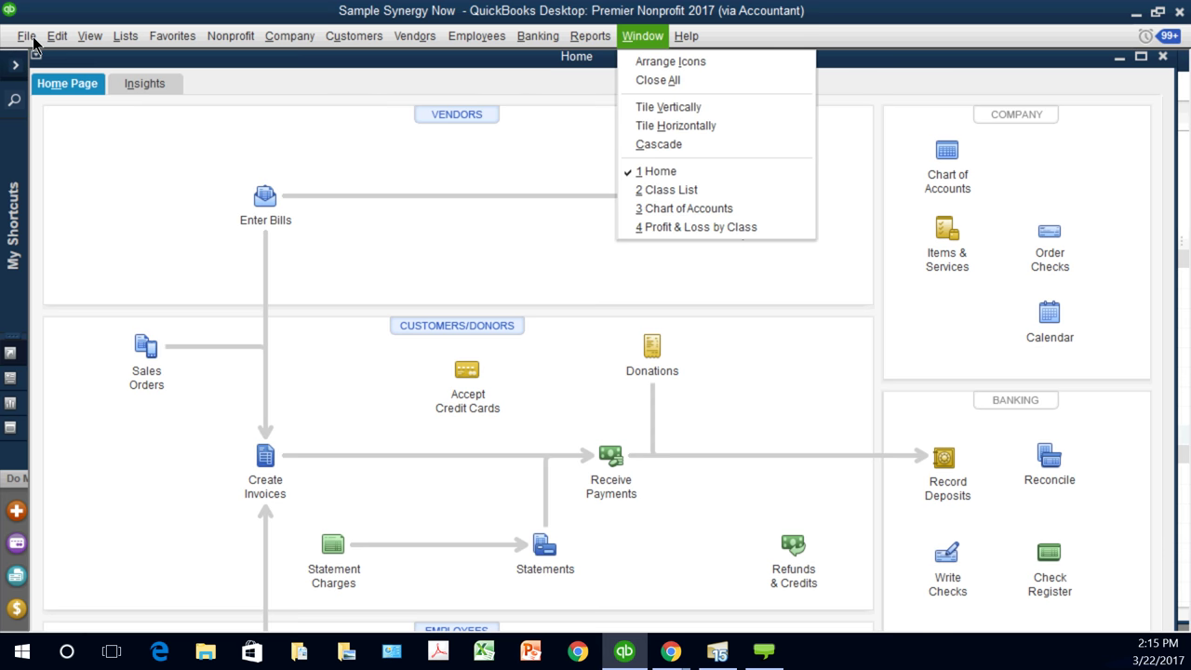
key(Left)
key(Right)
key(Down)
key(Down)
key(Down)
key(Down)
key(Down)
key(Down)
key(Down)
key(Down)
key(Down)
key(Escape)
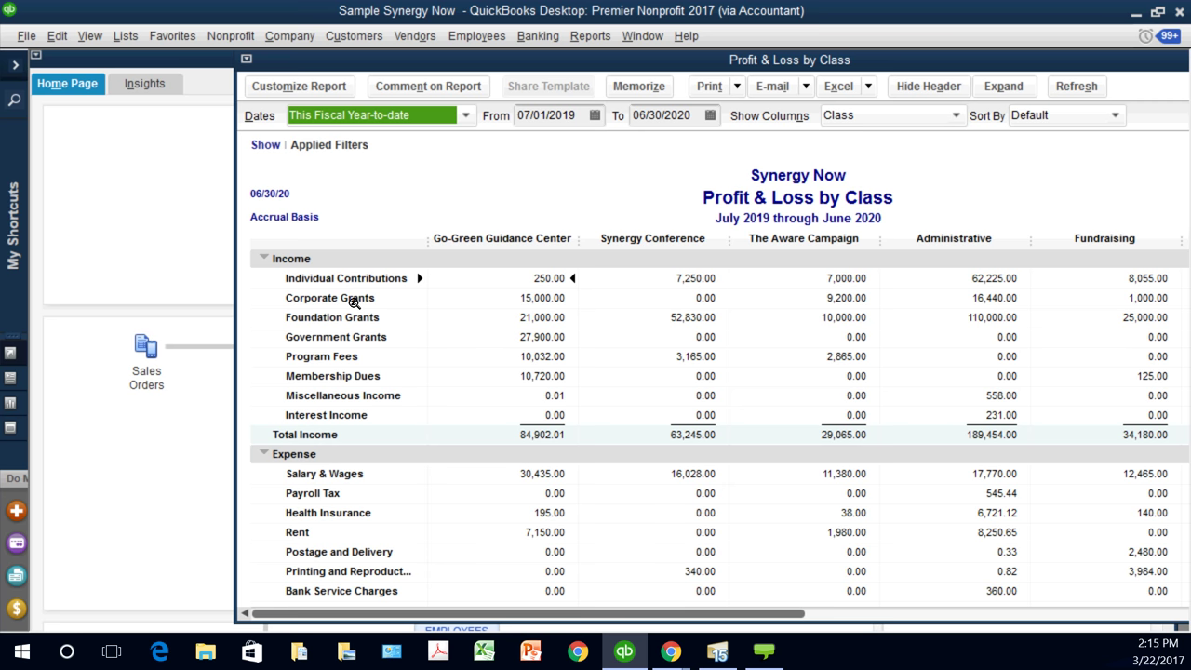
scroll(354, 303, down, 5)
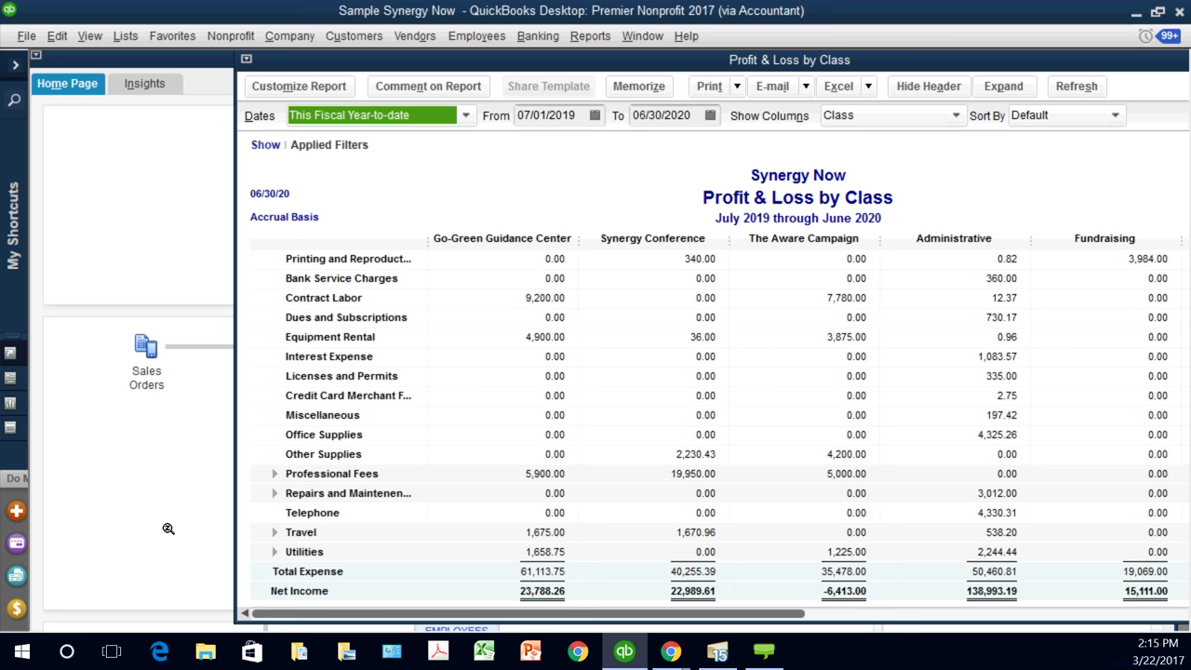
scroll(169, 528, up, 5)
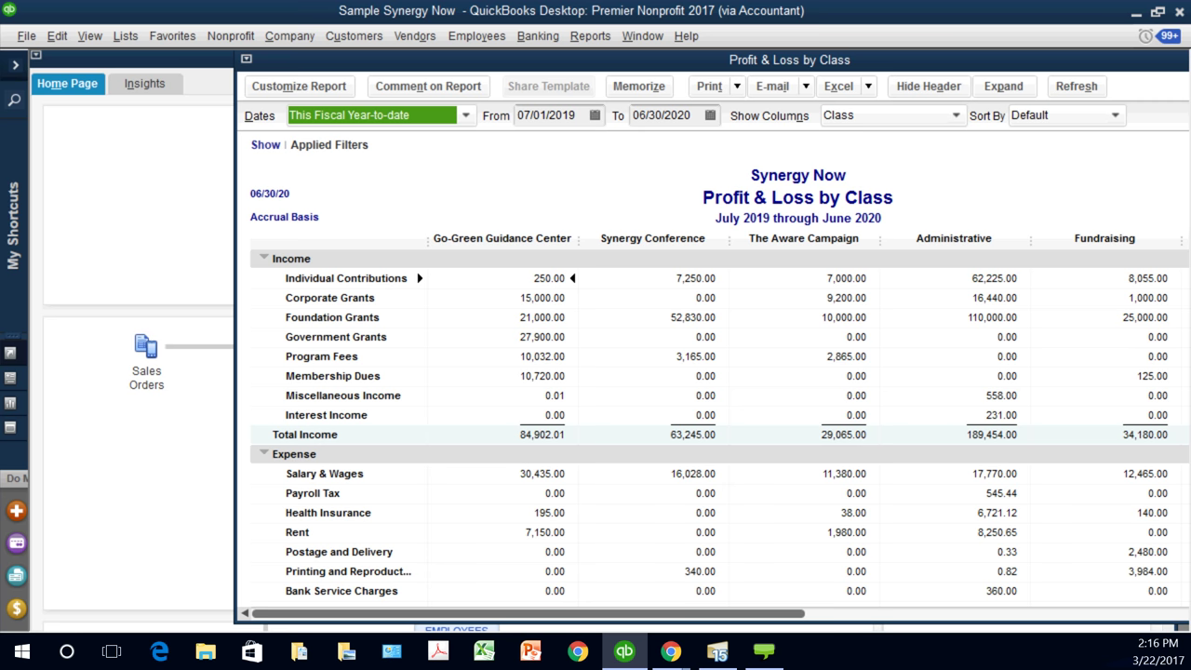
Step: Start a new check with a Postage and Delivery expense line assigned to the Go-Green Guidance Center class
key(alt+b)
key(Return)
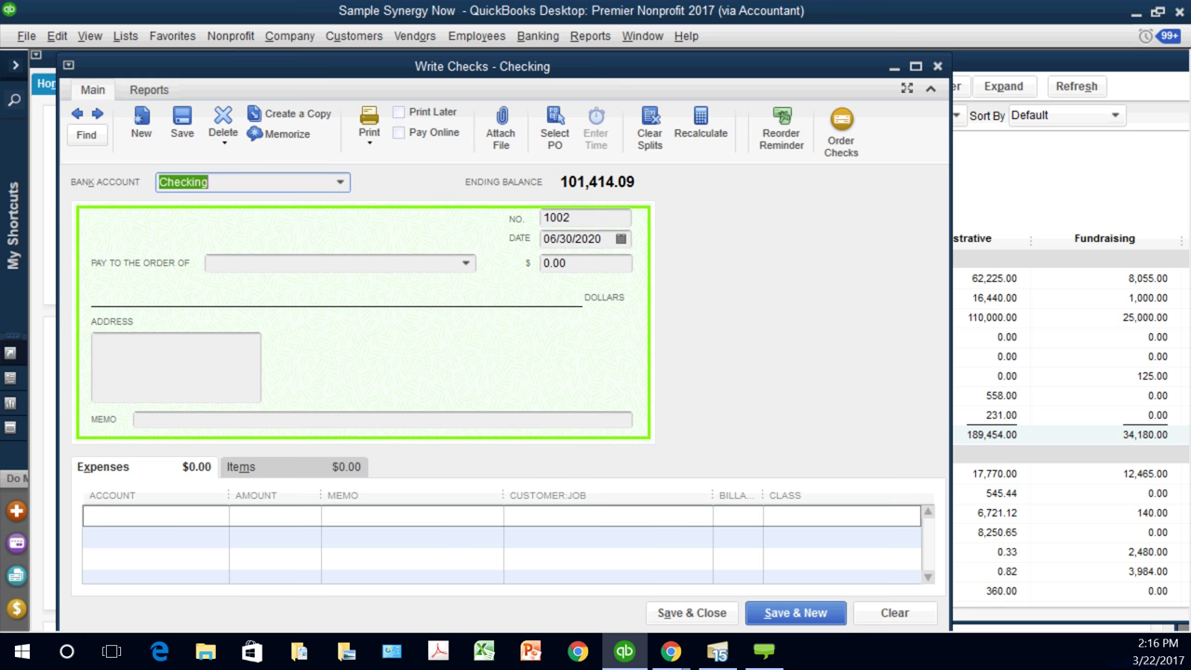
click(149, 515)
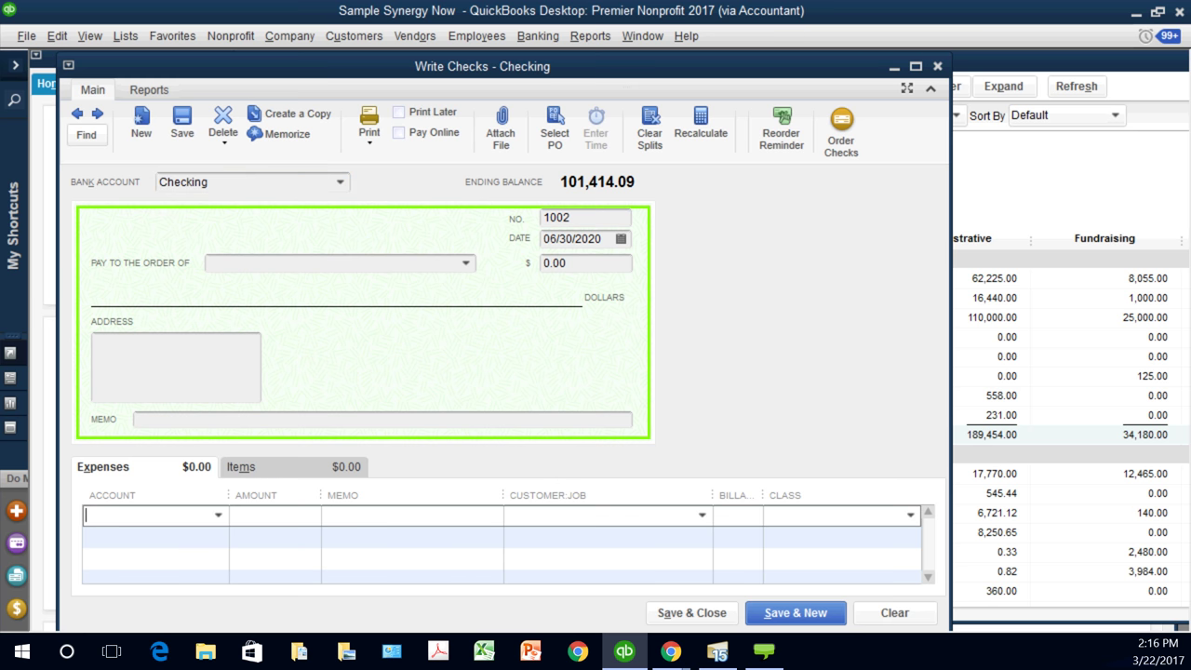
click(218, 514)
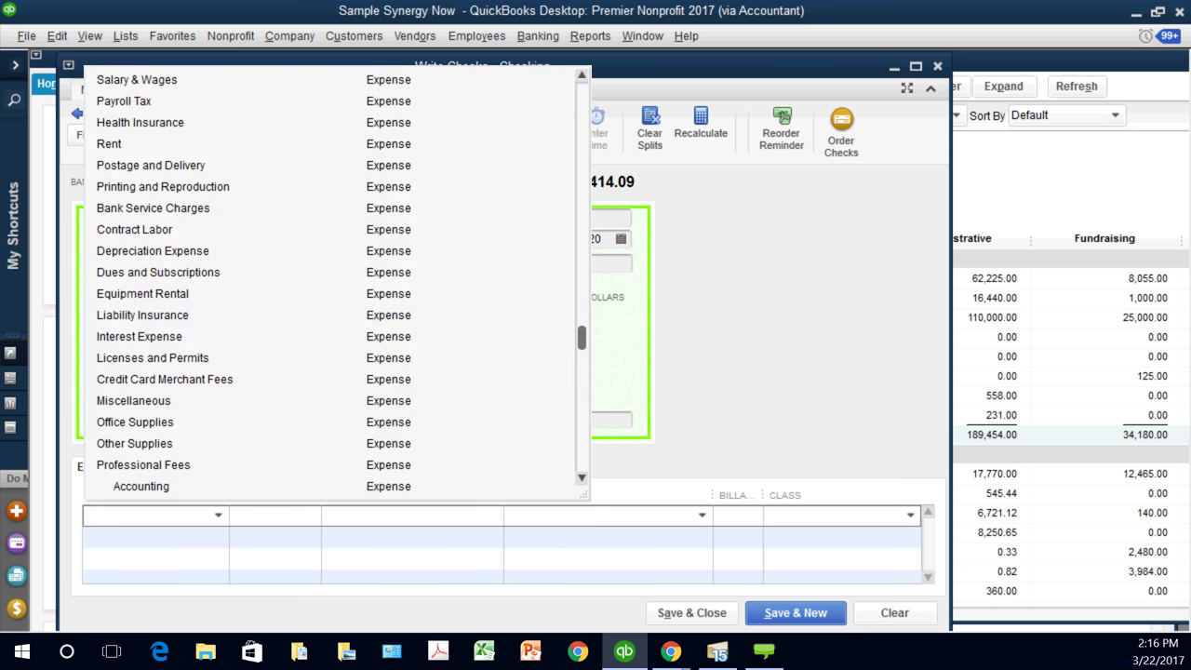
click(150, 164)
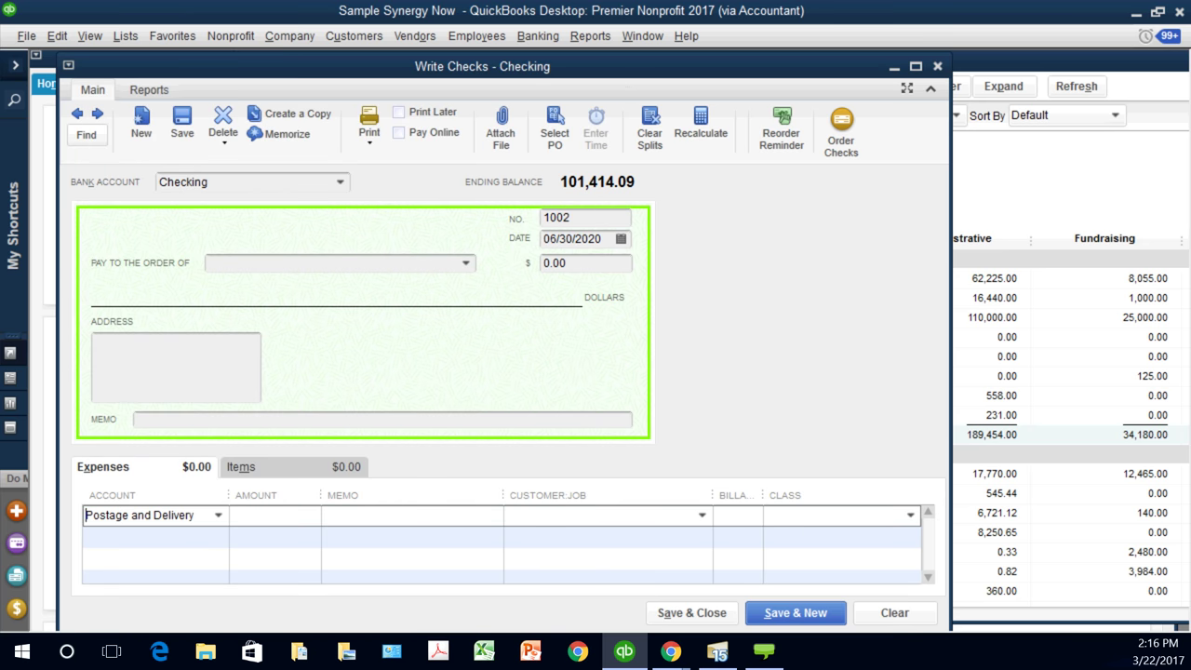
key(Tab)
key(Tab)
key(Tab)
key(Tab)
key(alt+Down)
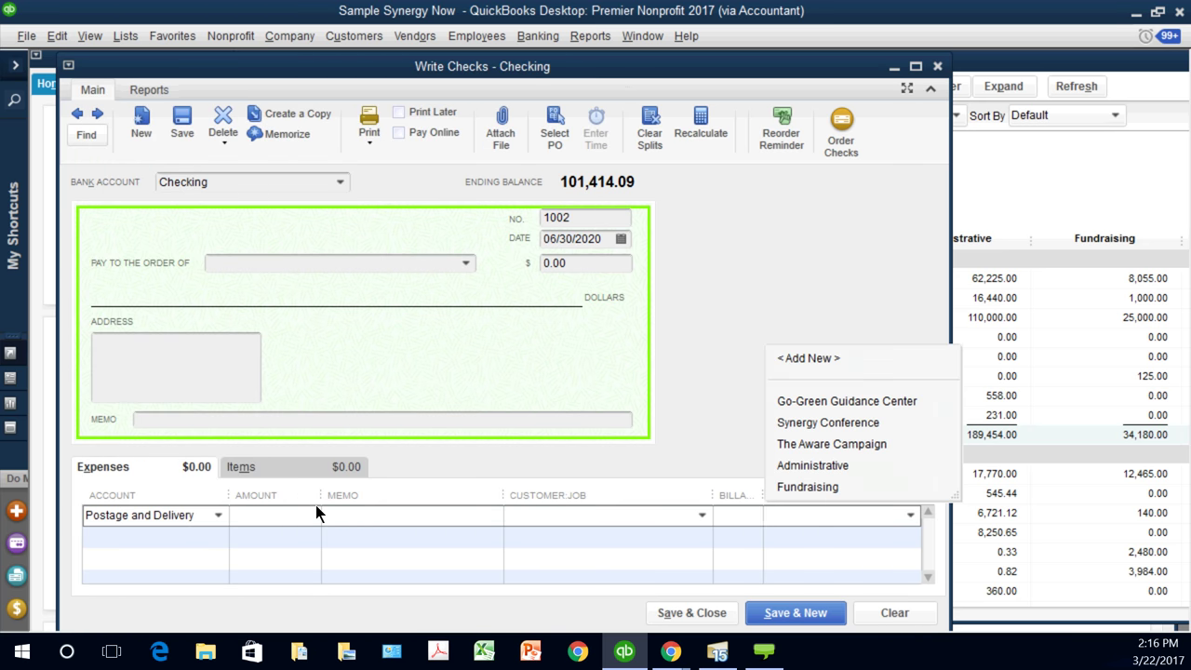
key(Down)
key(Return)
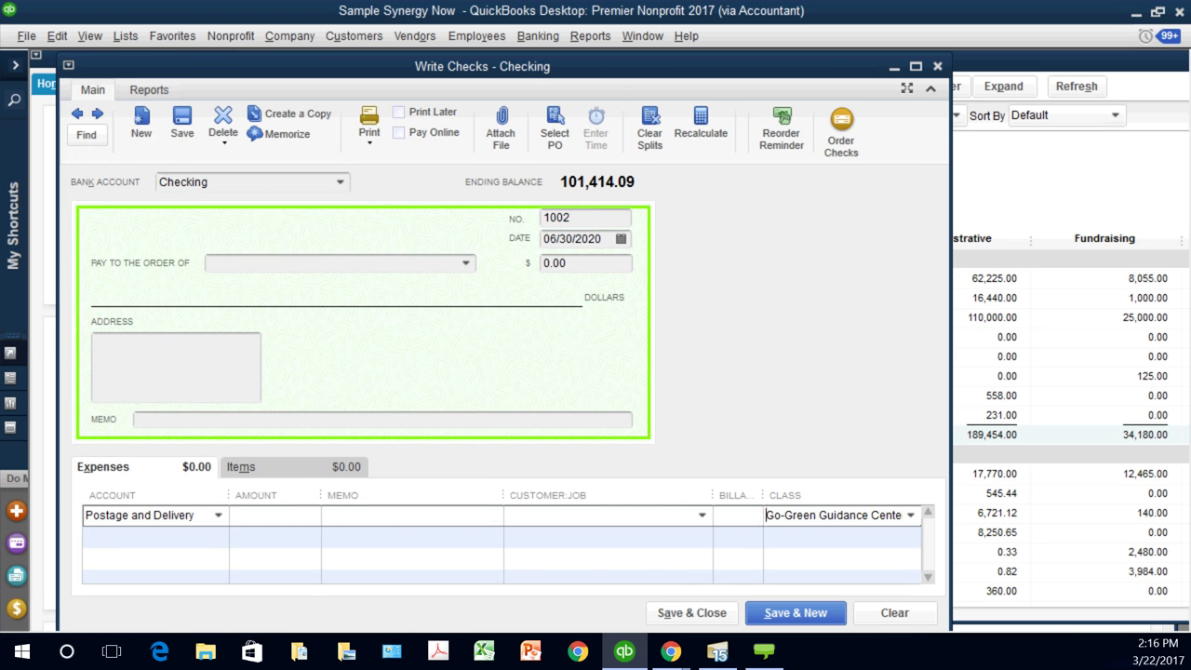
Step: Add a second Postage and Delivery expense line to the check and assign it to the Administrative class
key(Tab)
key(alt+Down)
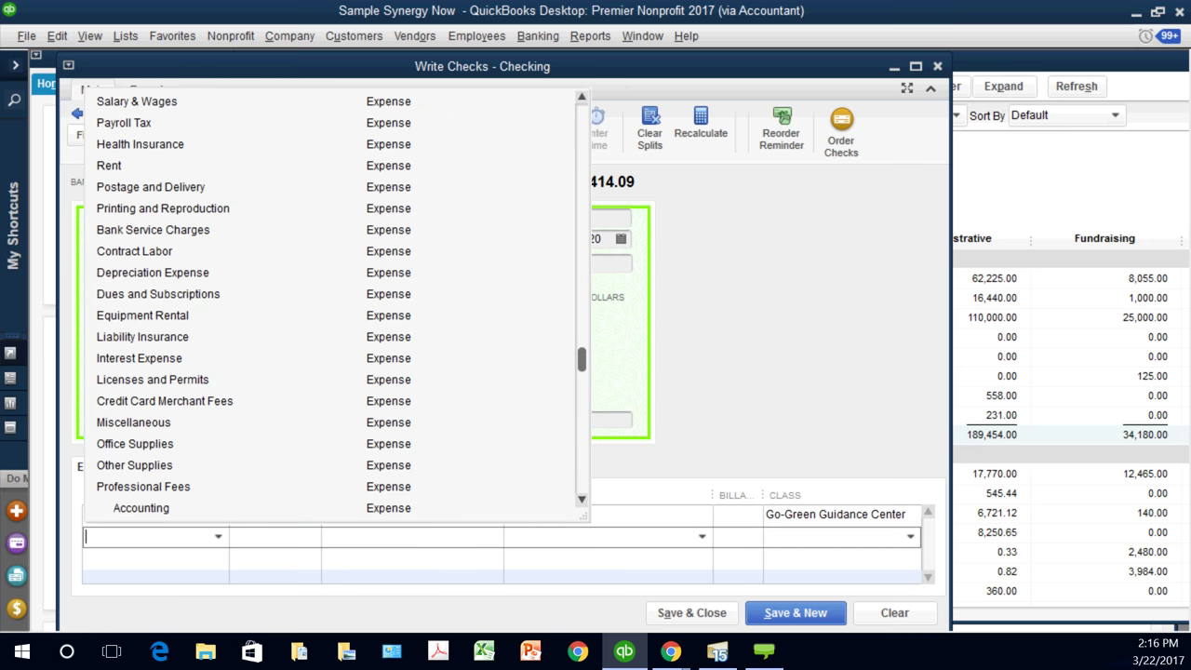
click(150, 187)
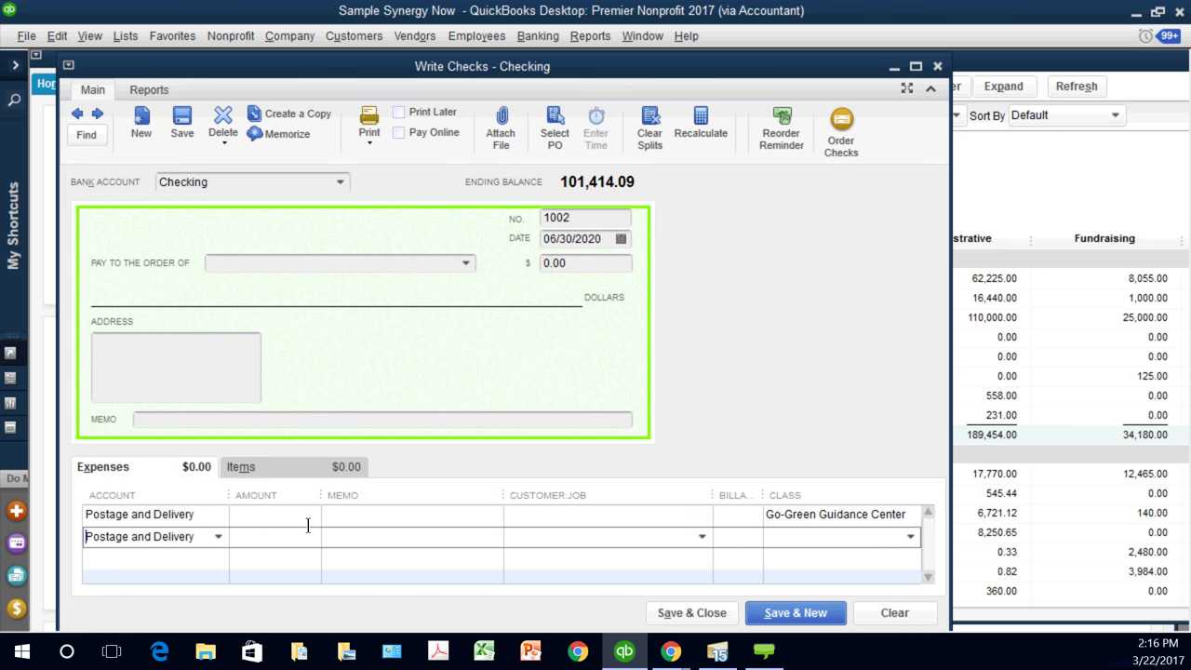
key(Tab)
key(Tab)
key(Tab)
key(Tab)
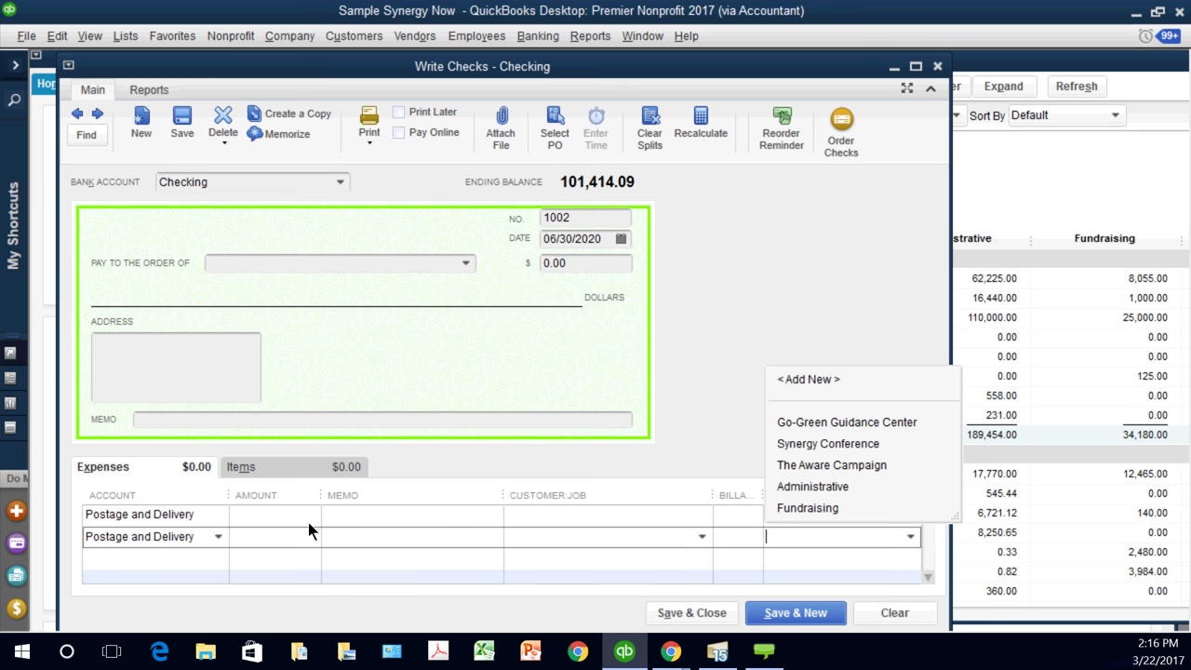
key(Down)
key(Down)
key(Down)
key(Down)
key(Down)
key(Return)
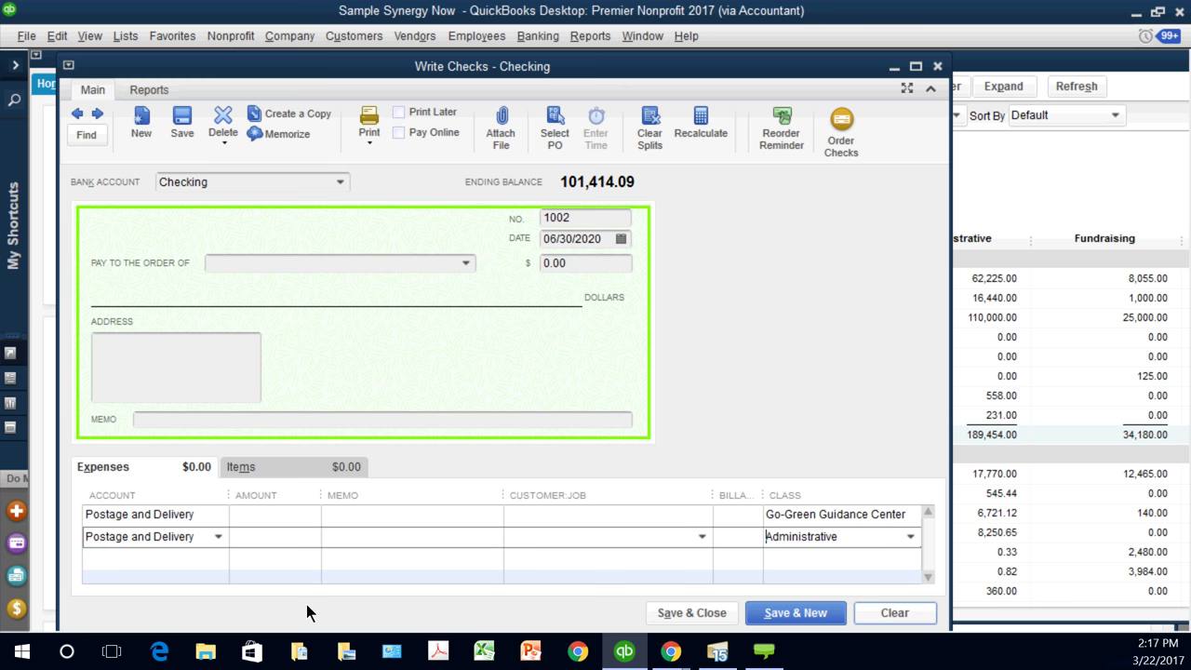
Step: Clear and close the unsaved check, and reposition the Profit & Loss by Class report so more of its columns show
key(alt+r)
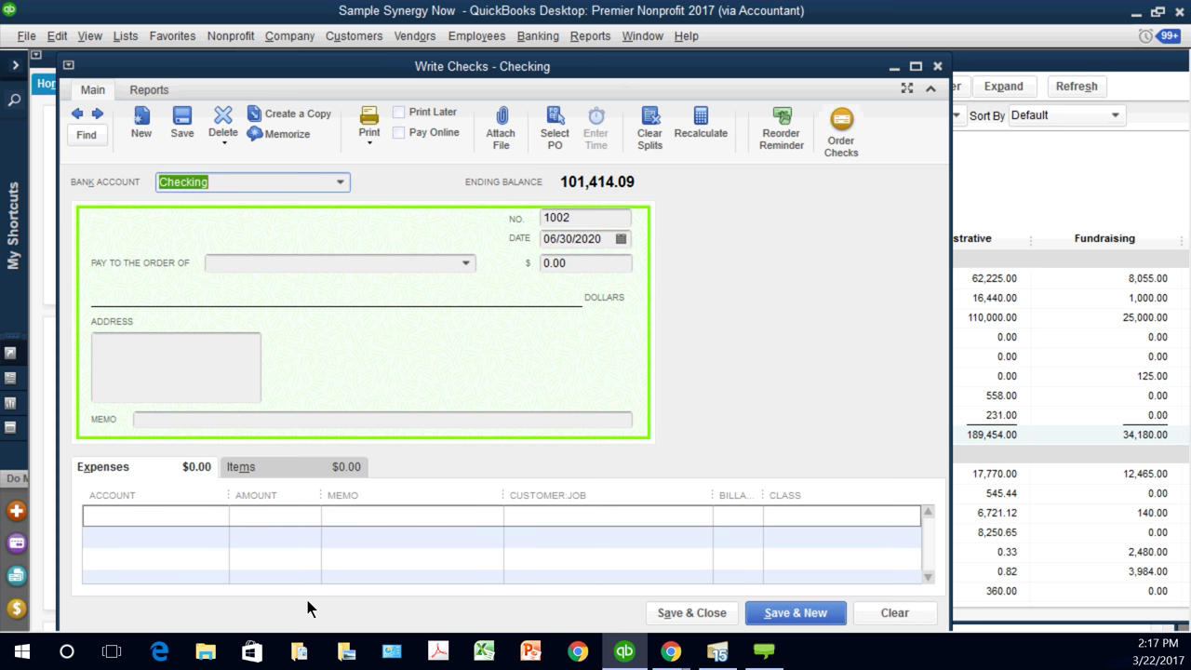
key(Escape)
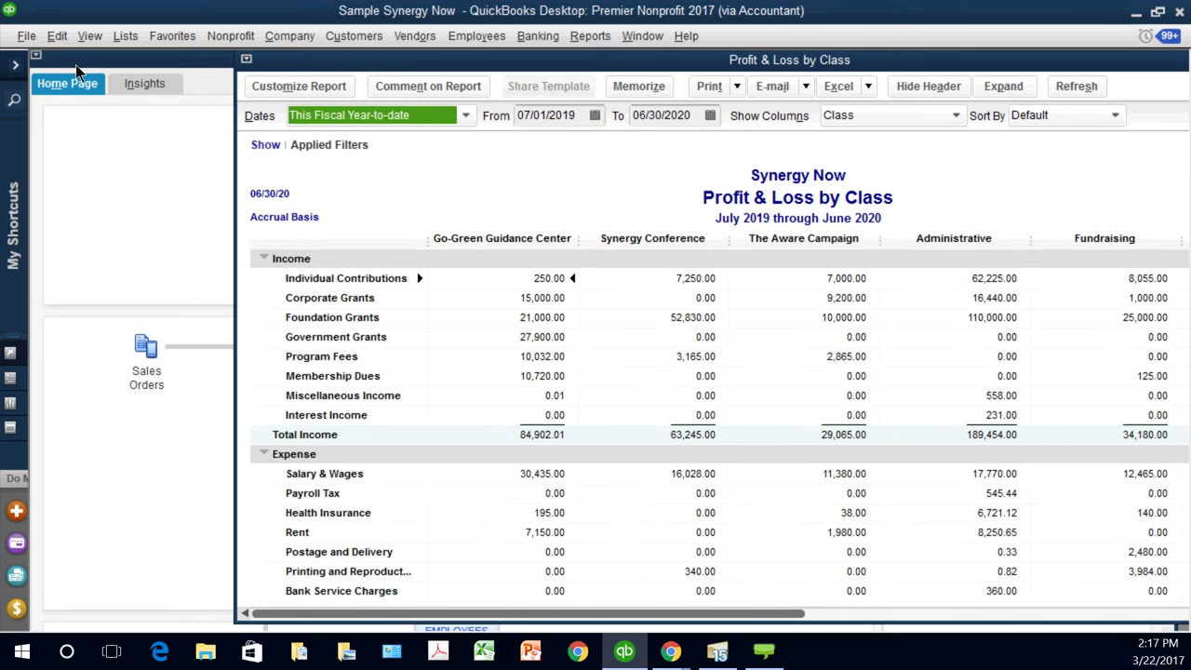
drag(372, 59, 284, 60)
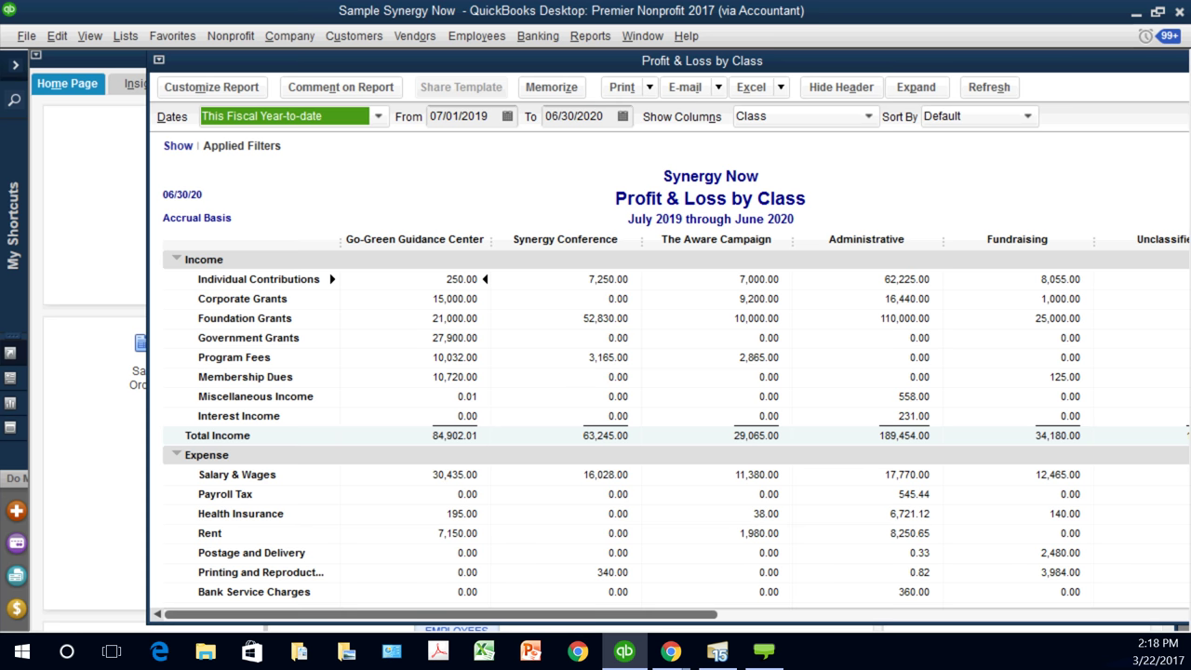
Step: Review the report's expense rows through net income for each class, and locate the Class List among the available lists
scroll(675, 431, down, 5)
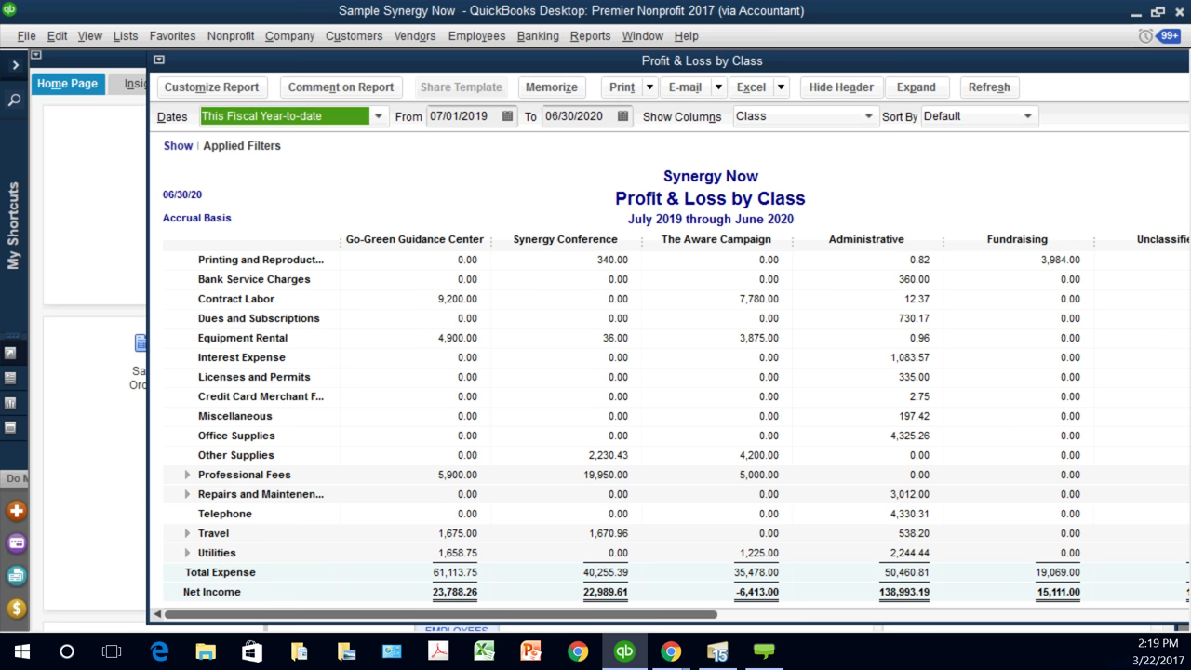
key(alt+l)
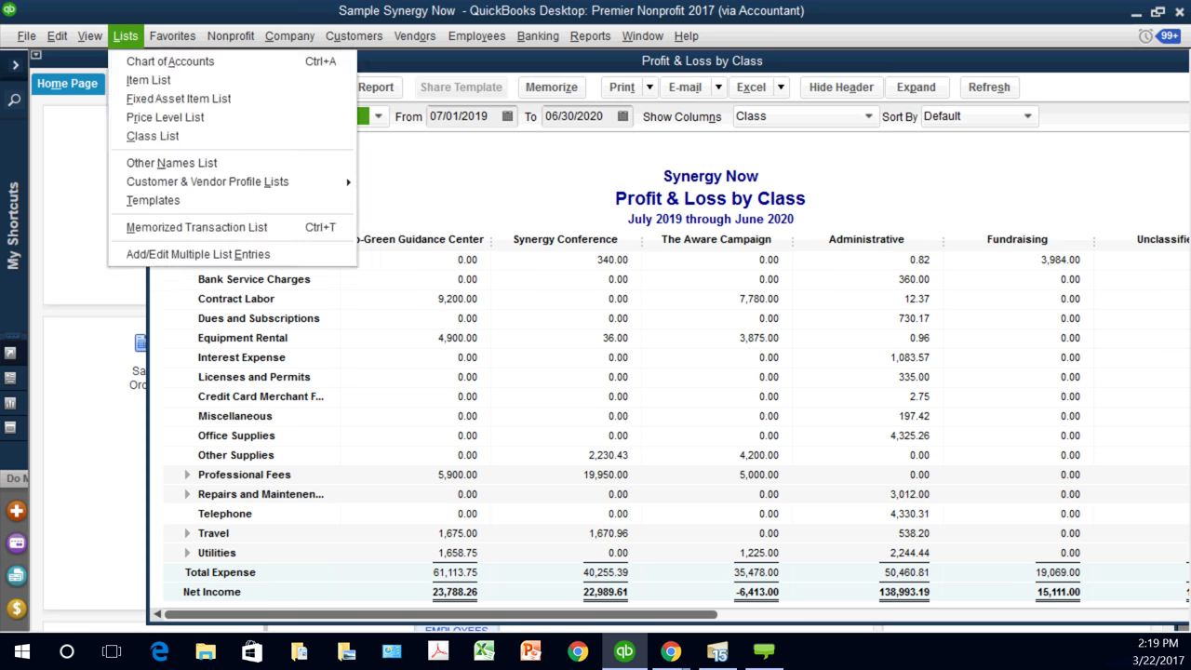
key(Down)
key(Down)
key(Down)
key(Down)
key(Down)
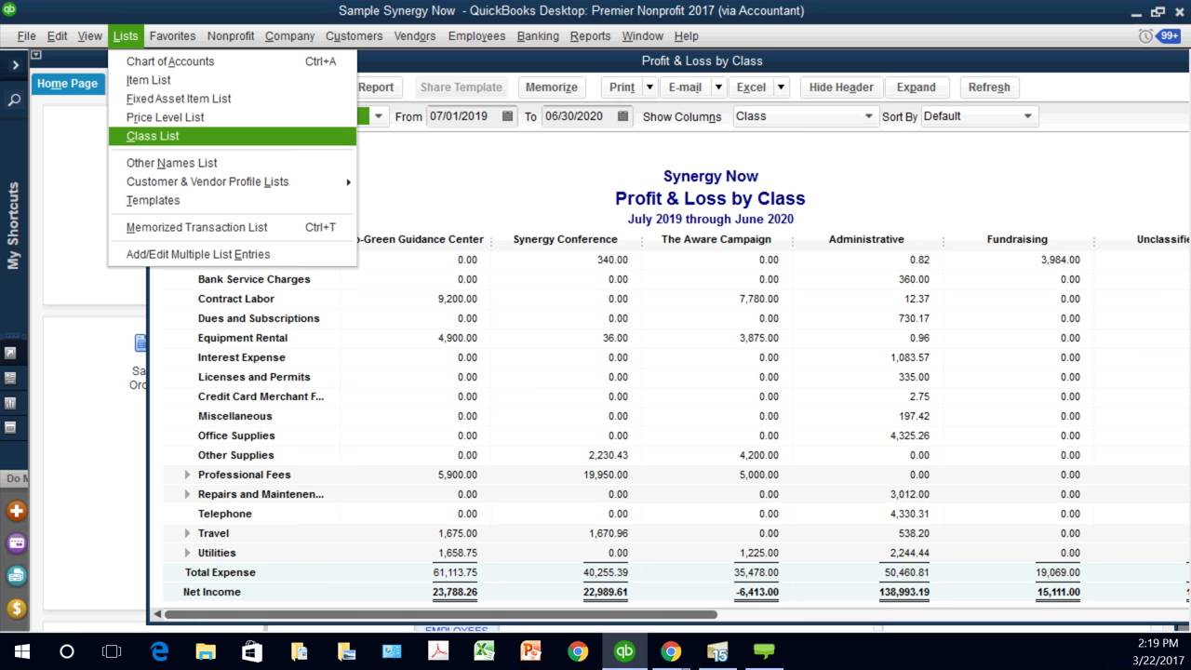
Step: Open the company-level Accounting preferences and examine the class tracking options
mouse_move(56, 35)
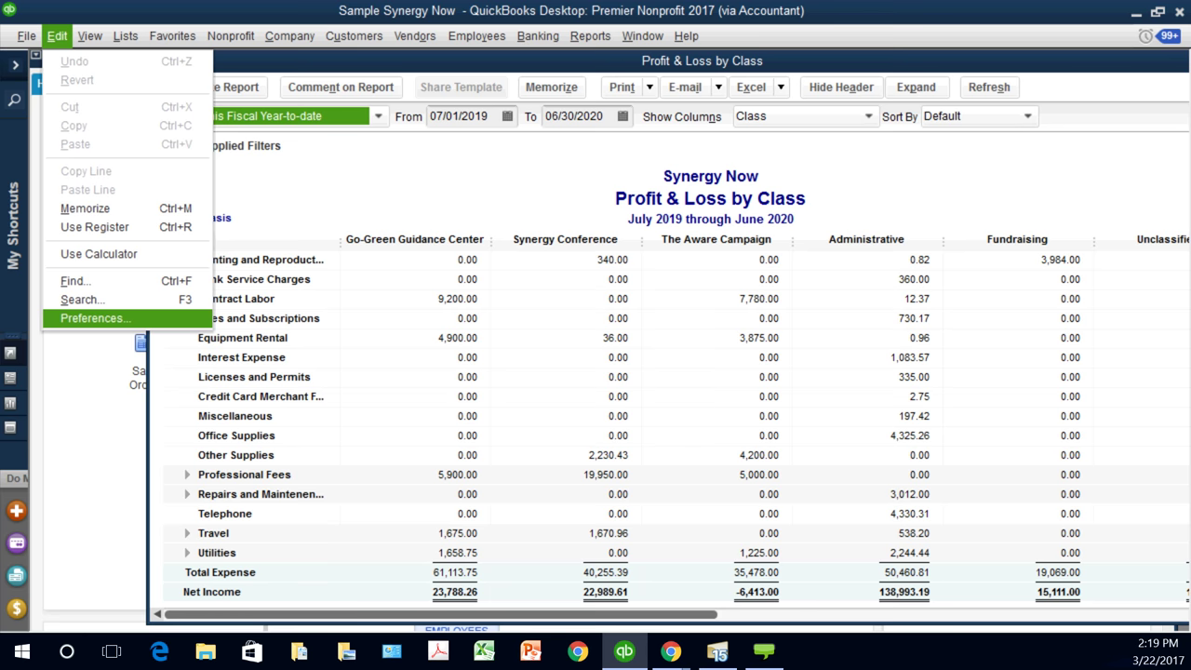
key(Return)
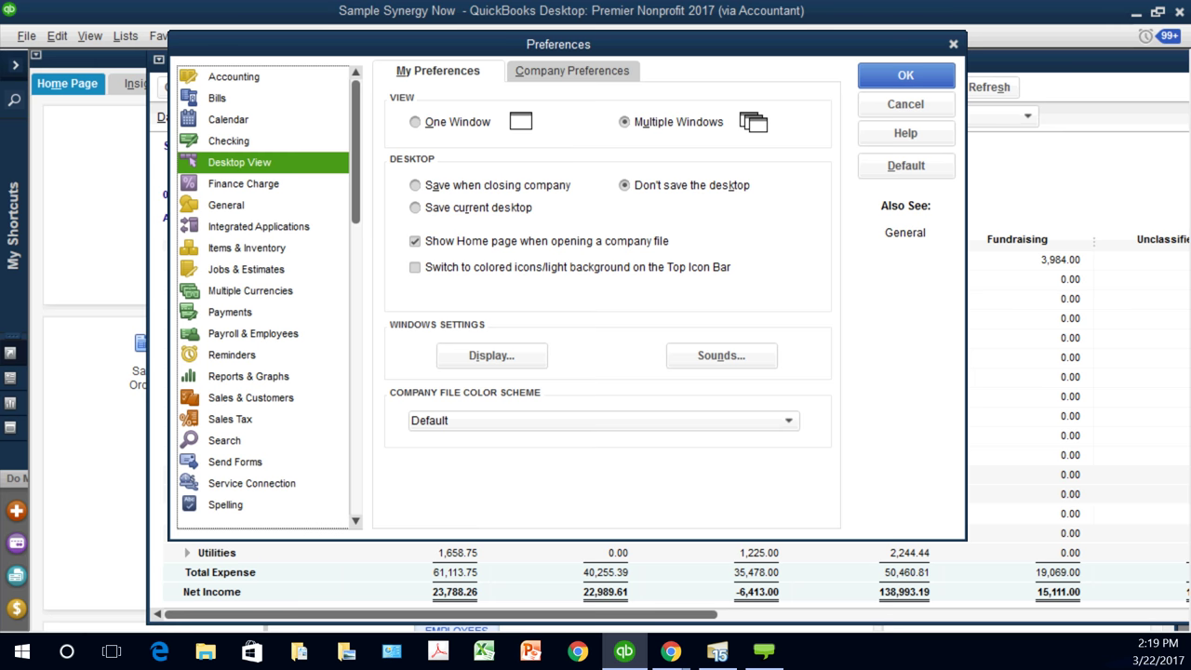
click(228, 140)
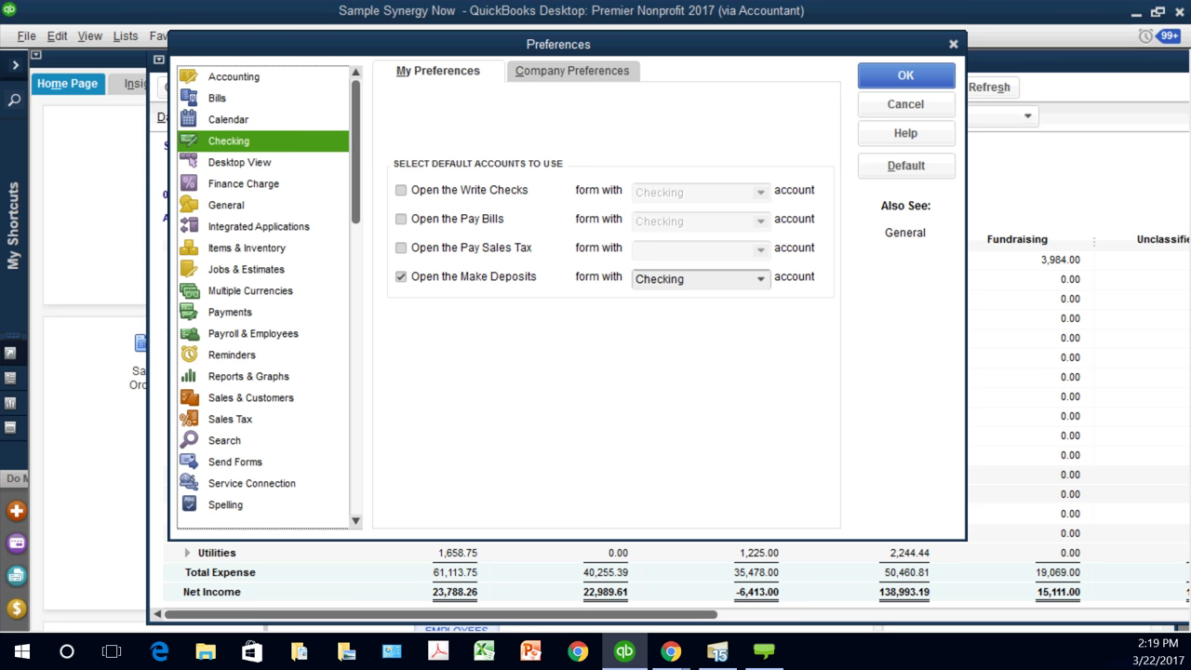
click(234, 76)
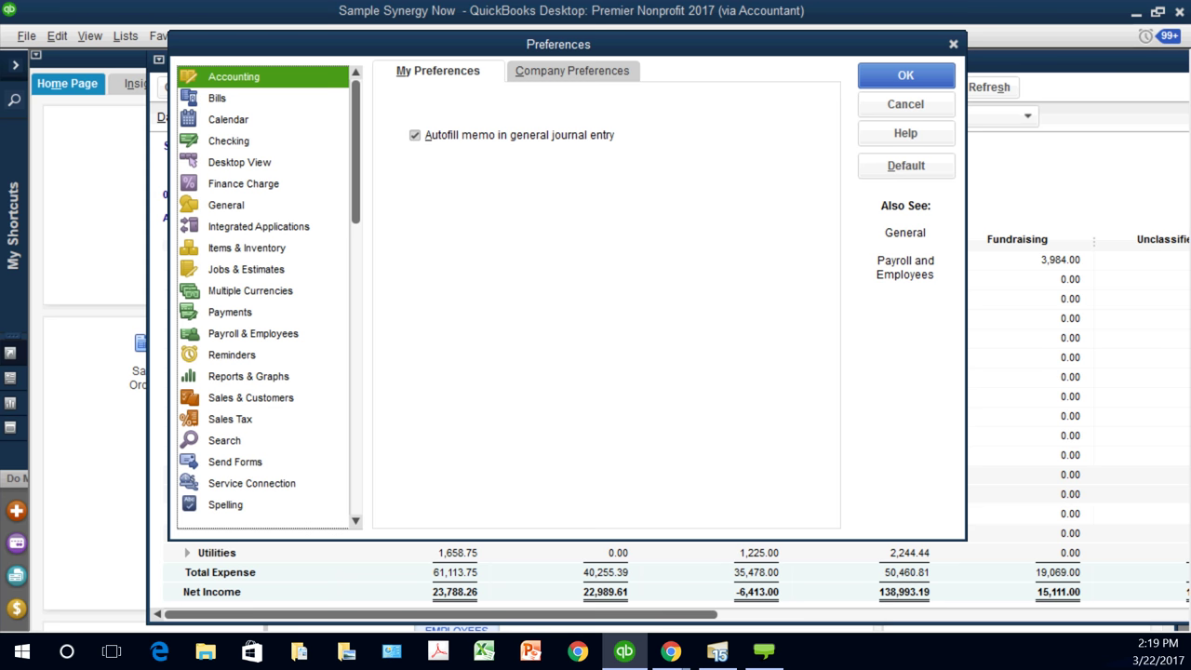
key(alt+c)
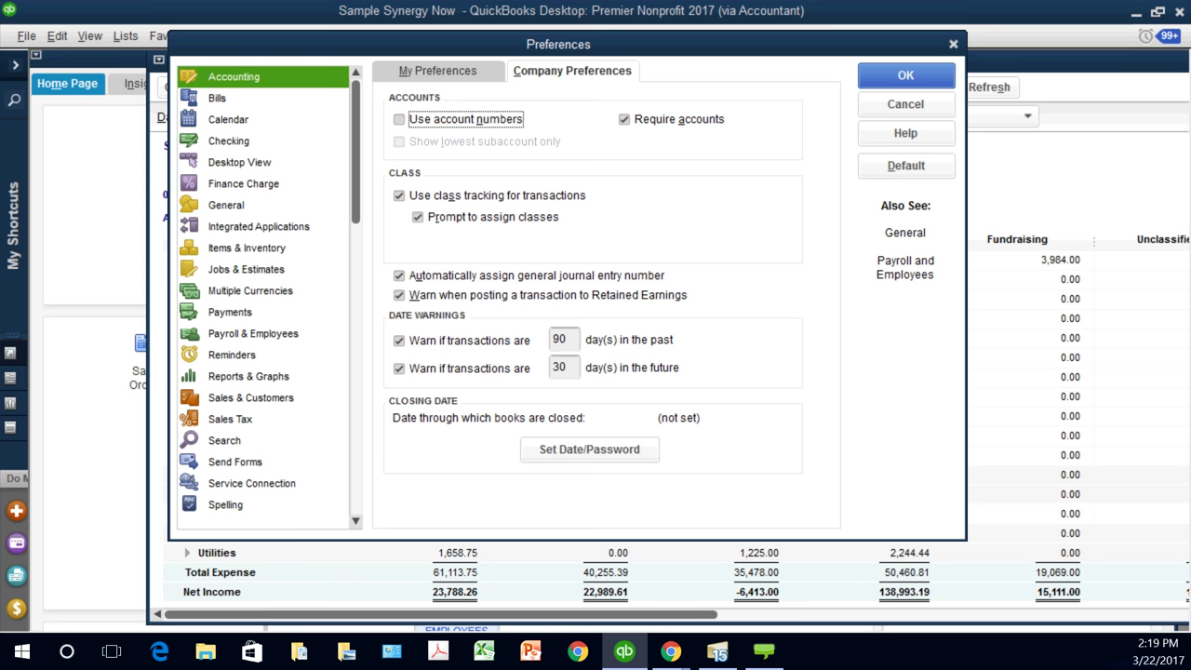
Step: Turn class tracking for transactions off and back on, and accept the preferences
key(alt+s)
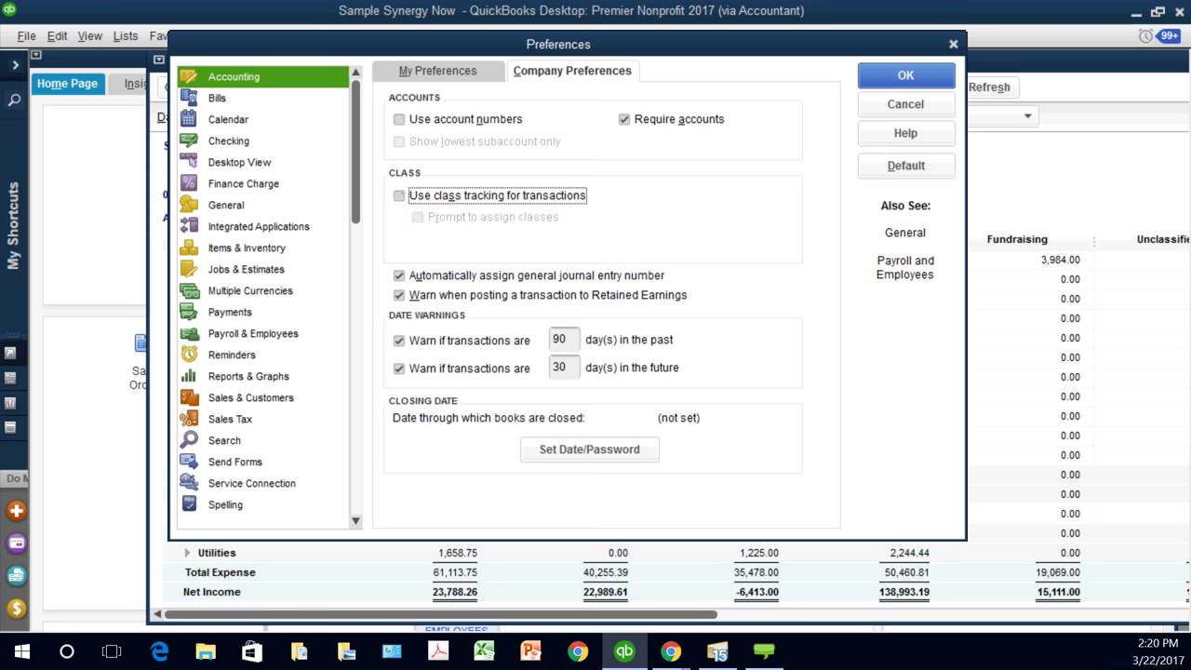
key(alt+s)
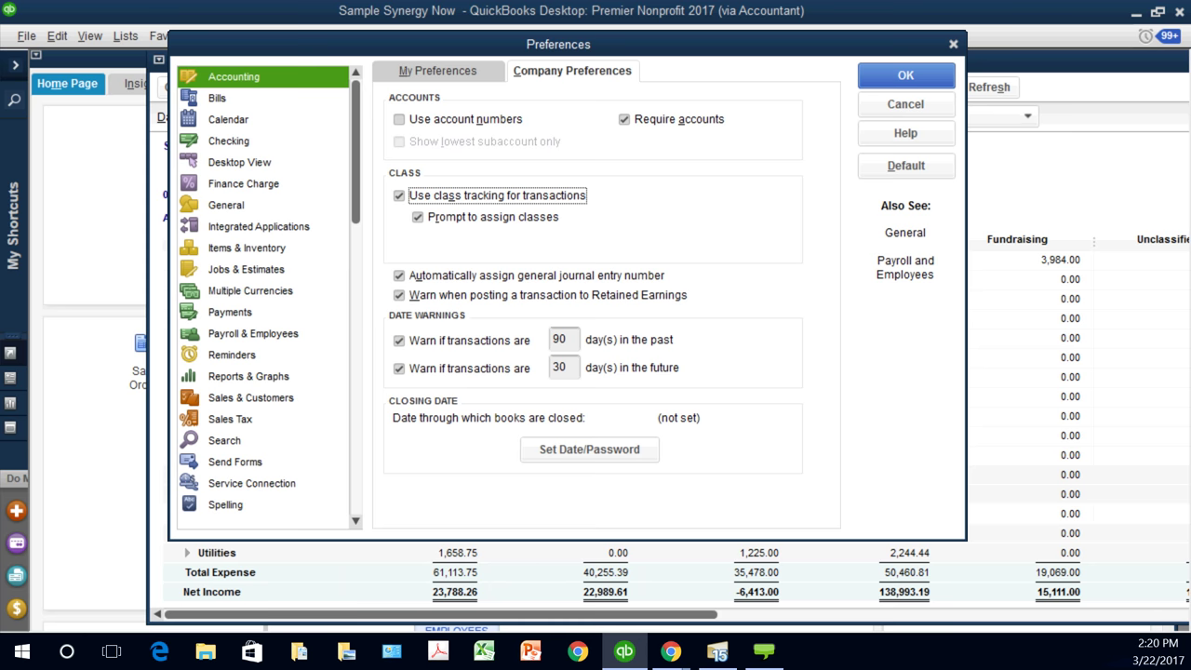
key(Return)
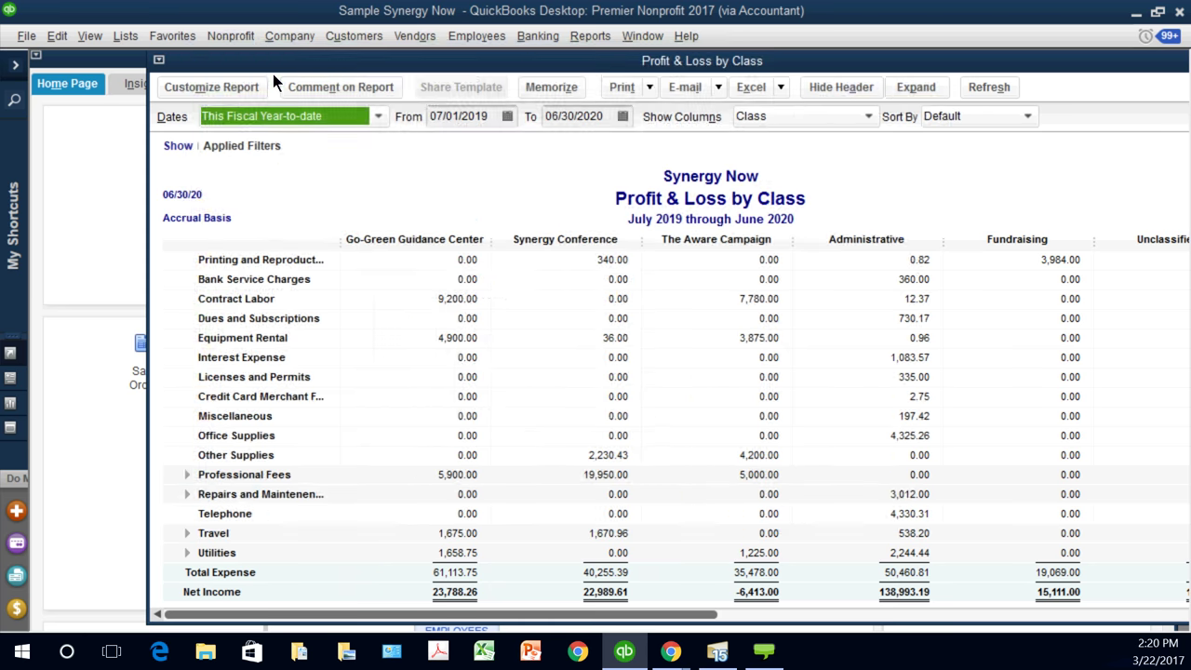
Step: Open the Class List to view the organization's classes
key(alt+l)
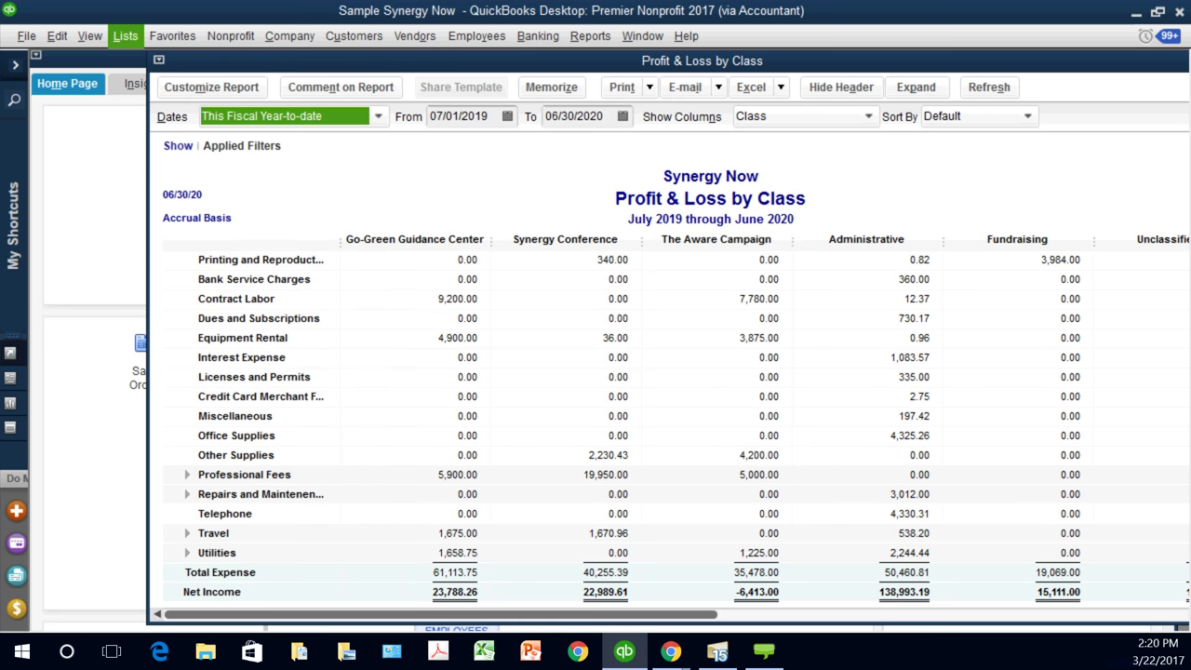
key(Down)
key(Down)
key(Down)
key(Down)
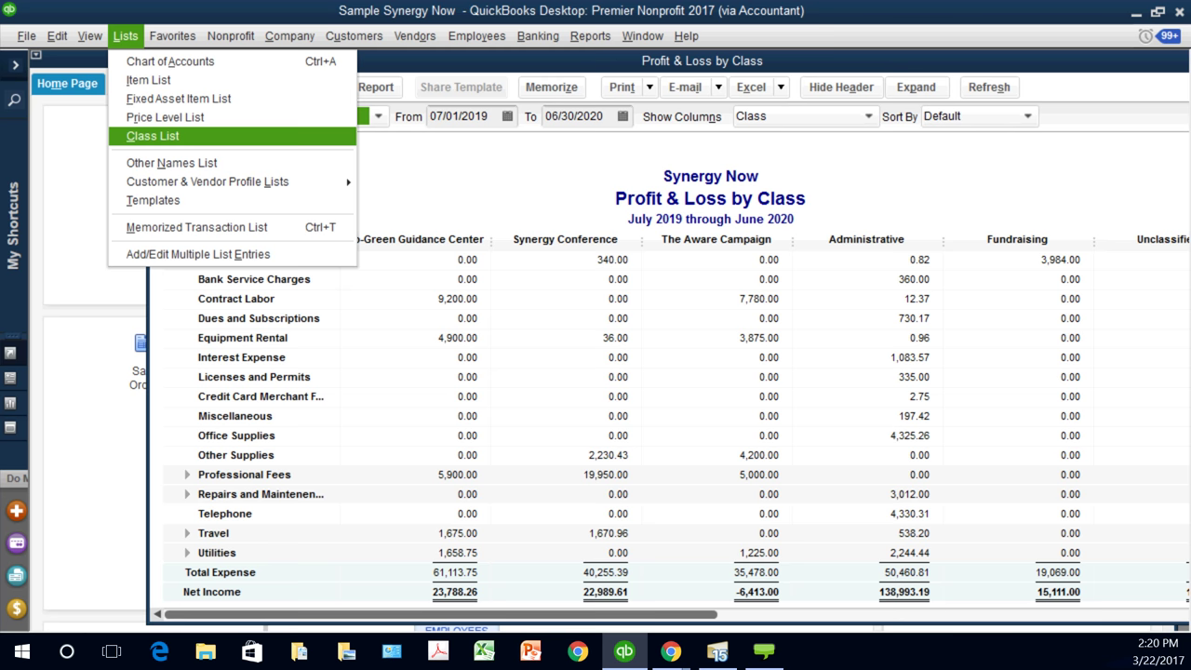
key(Return)
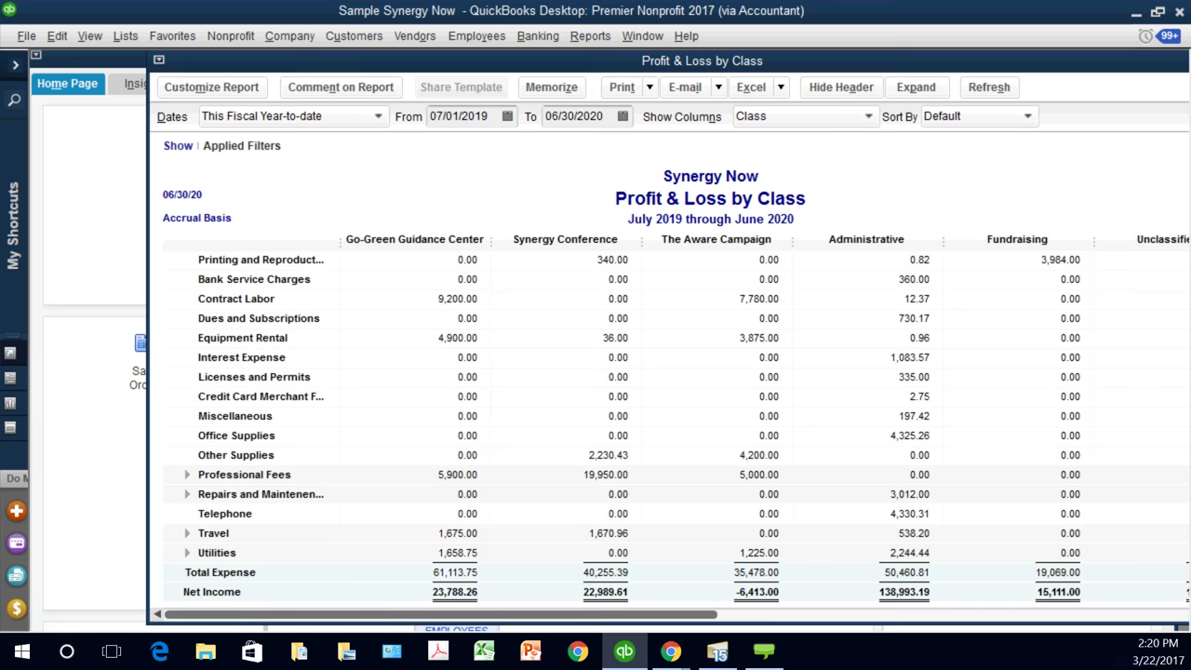
Step: Reposition the Profit & Loss by Class report so its Unclassified column shows, and close the report
drag(522, 61, 379, 93)
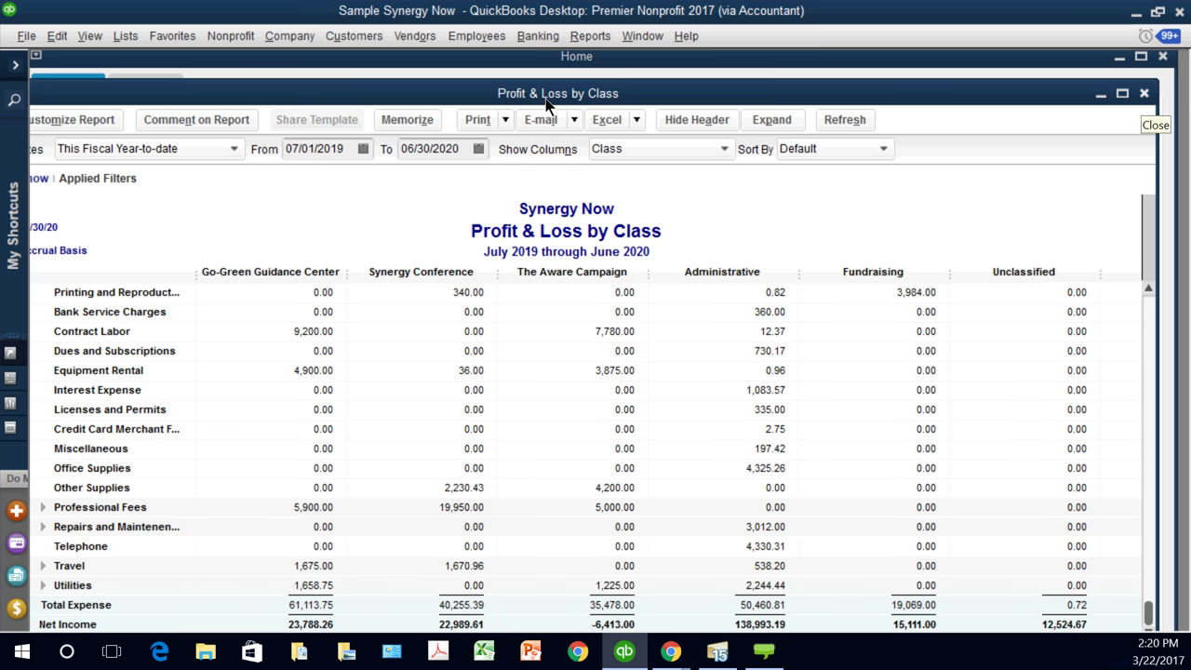
key(Escape)
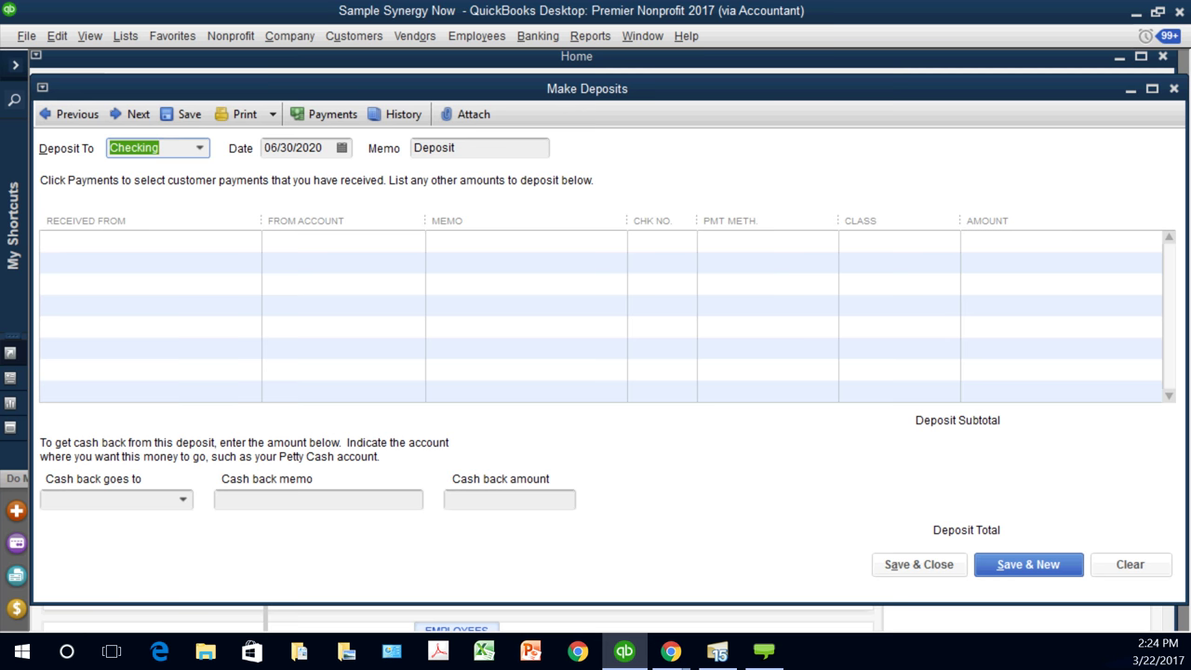
Step: Enter a 425.00 deposit line from the Membership Dues account and assign it to the Go-Green Guidance Center class
click(340, 240)
click(413, 240)
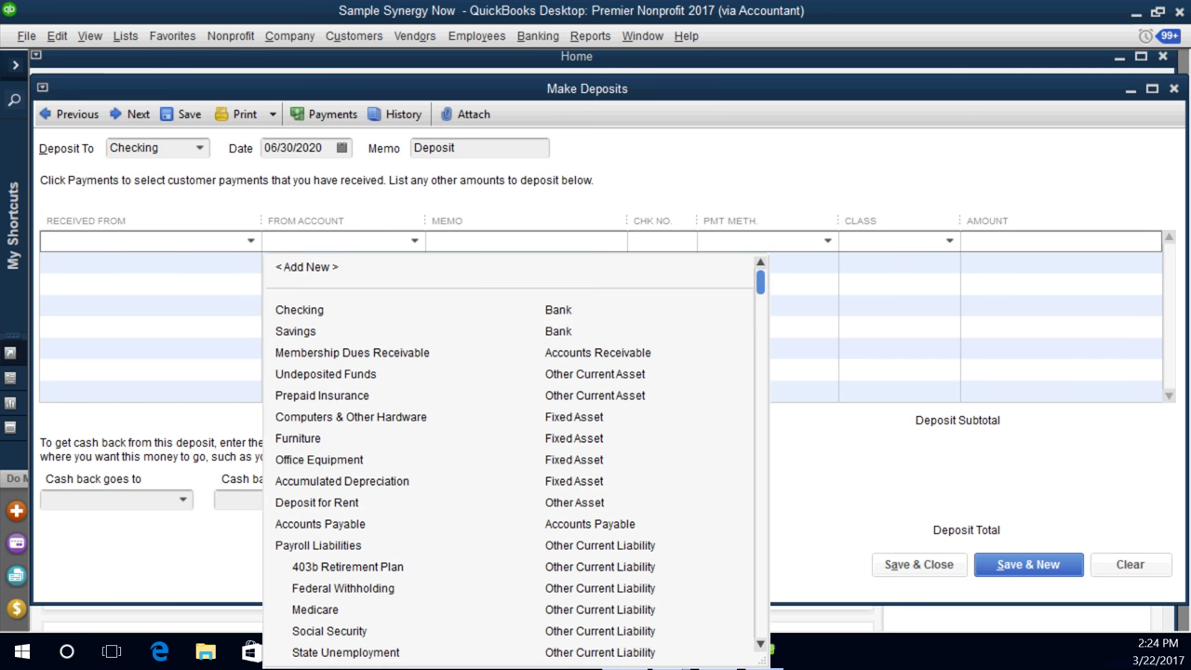
scroll(164, 274, down, 5)
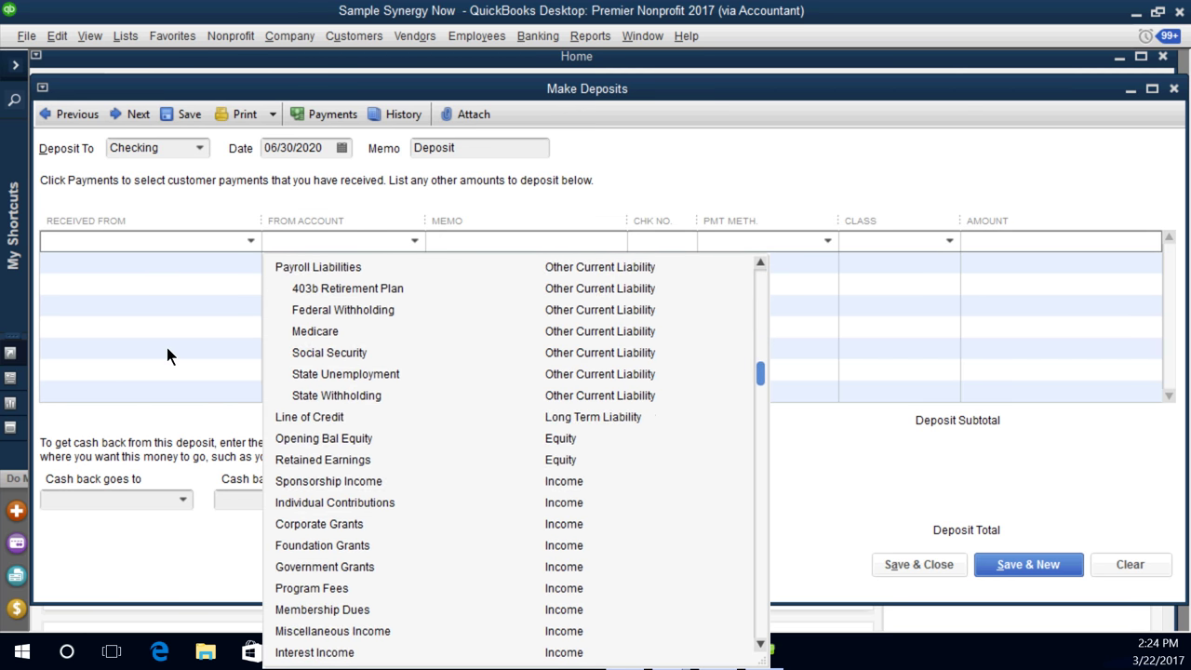
click(322, 609)
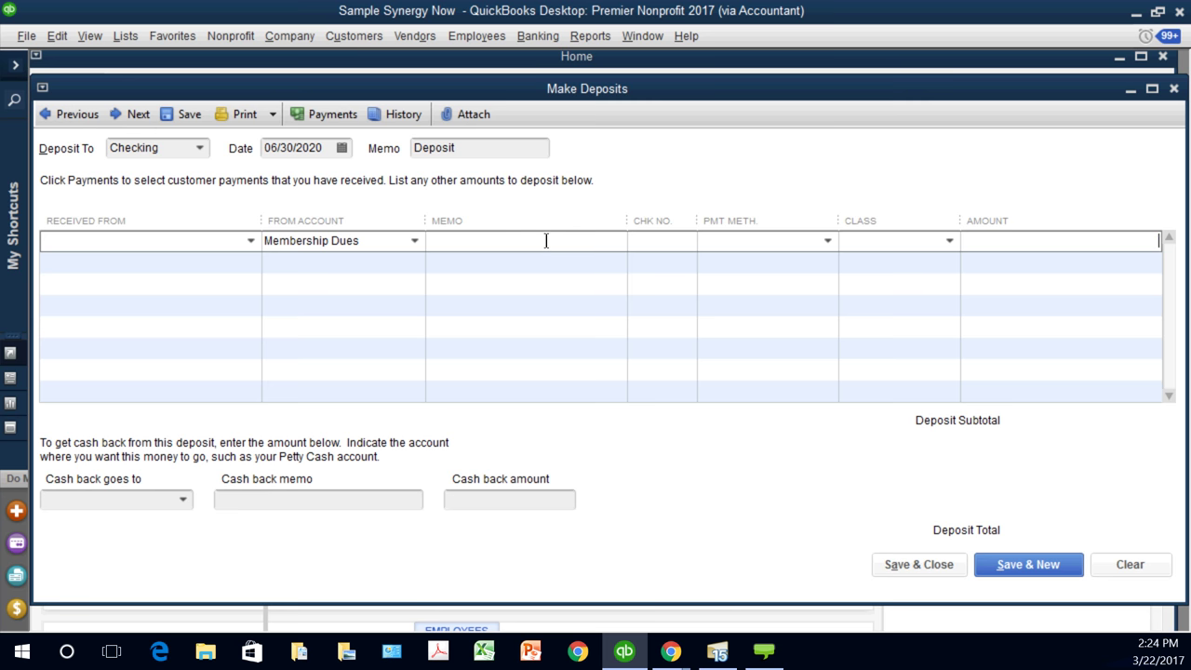
text(425)
key(Tab)
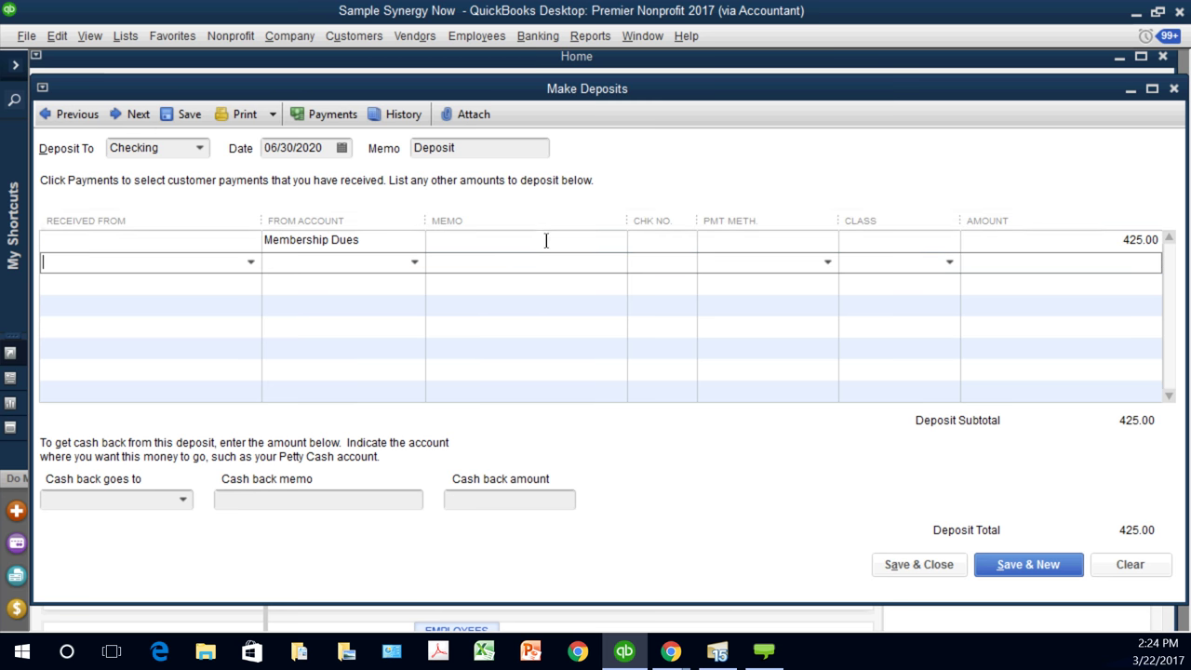
click(349, 240)
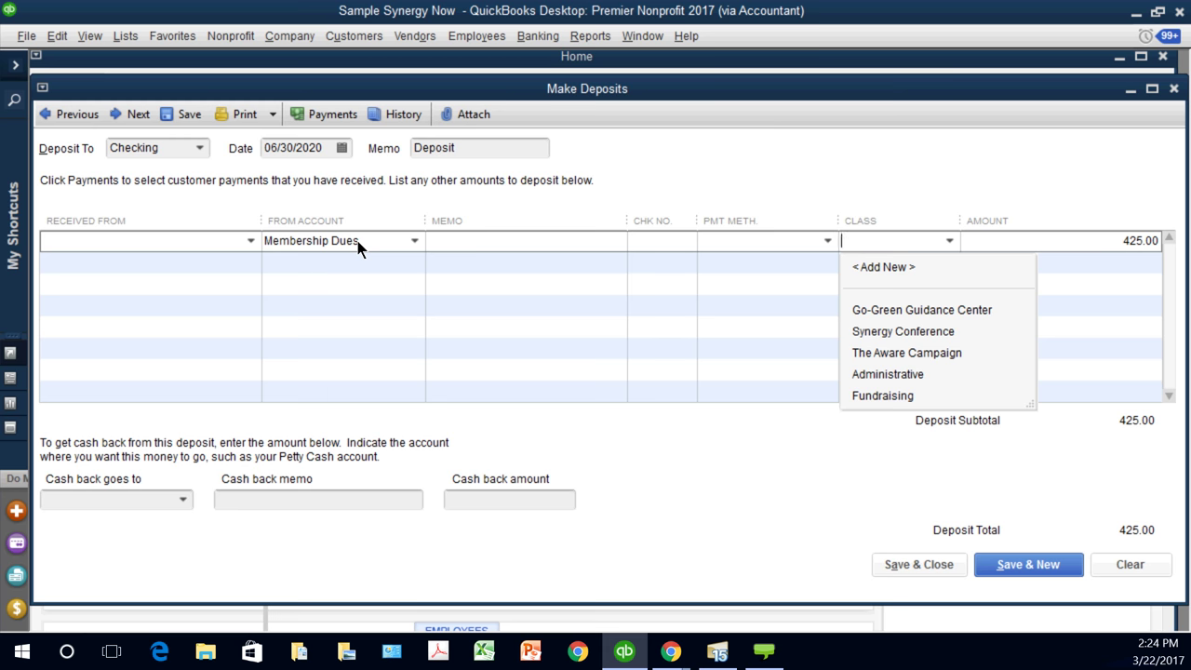
text(Go-Green Guidance Center)
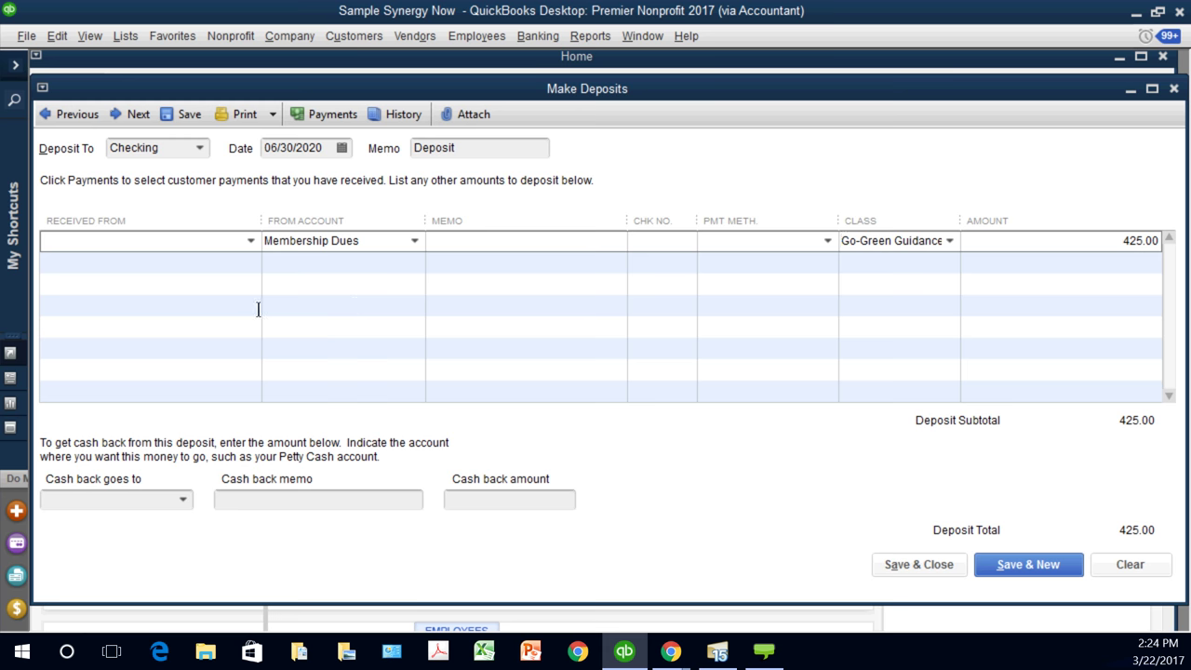
Step: Add a second deposit line of 10,000.00 from the Foundation Grants account
key(Tab)
key(Tab)
text(F)
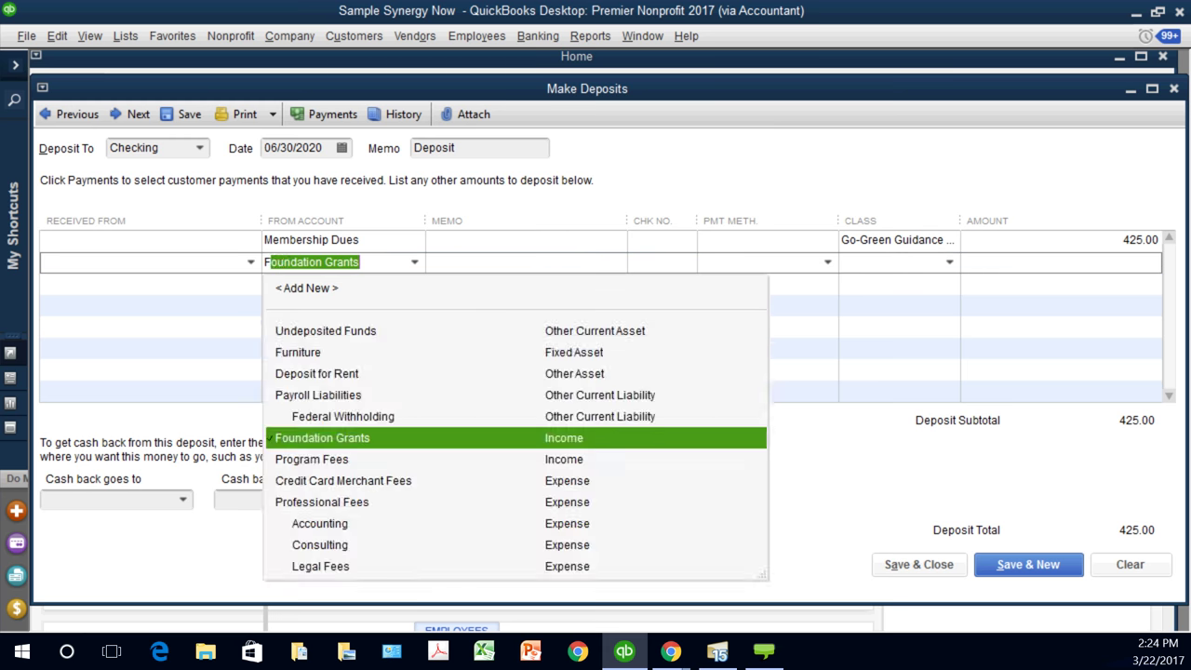
text(ou)
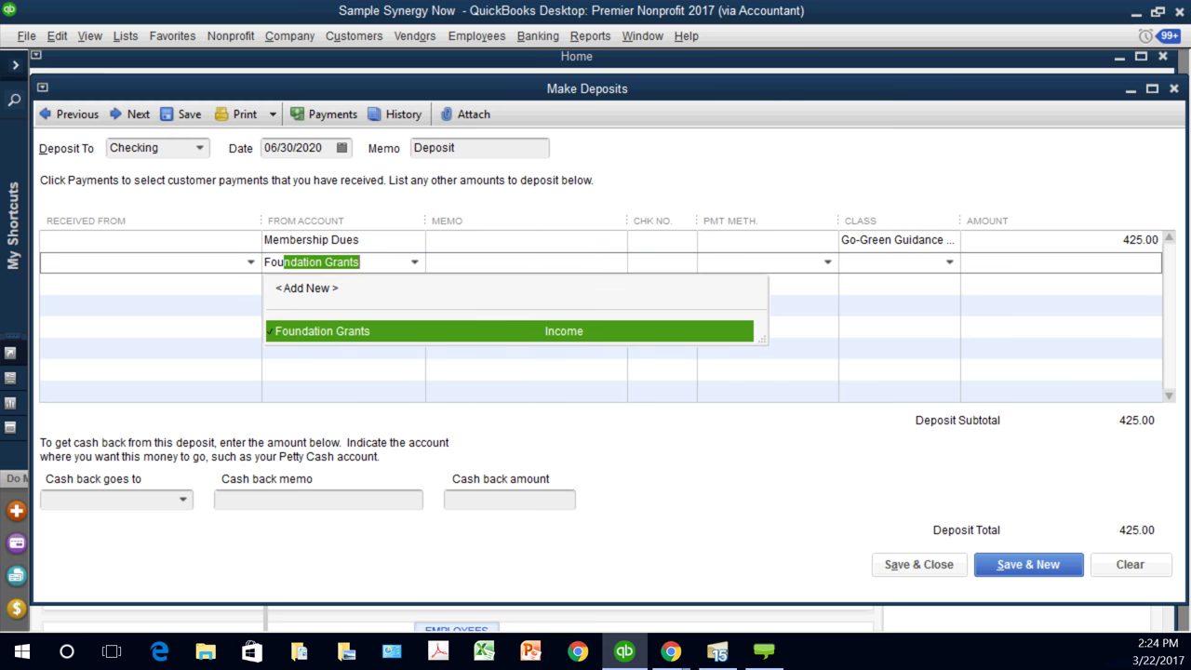
key(Tab)
key(Tab)
key(Tab)
key(Tab)
key(Tab)
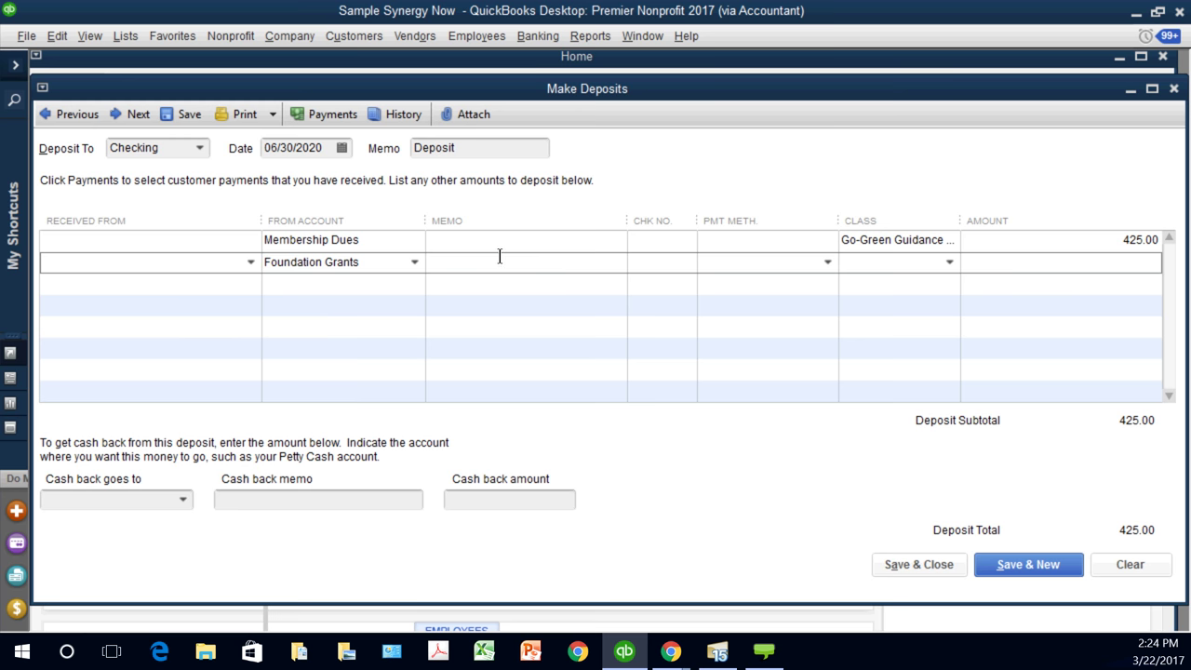
text(100000)
key(BackSpace)
Step: Assign the Foundation Grants deposit line to the Synergy Conference class
key(shift+Tab)
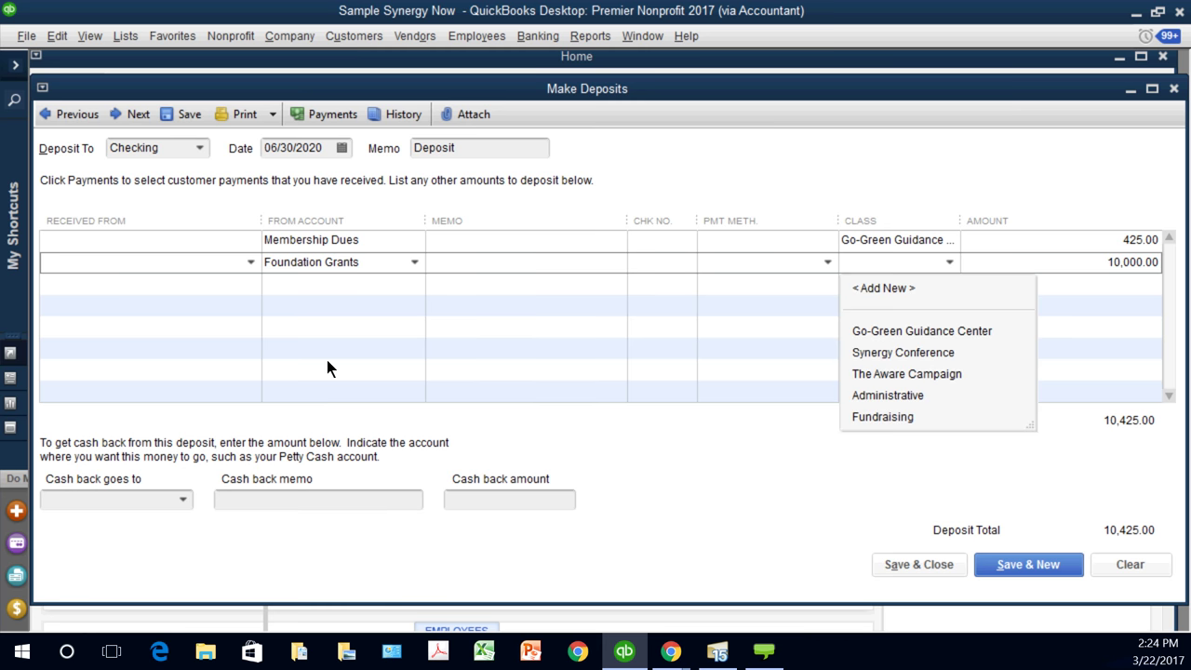
key(Down)
key(Down)
key(Return)
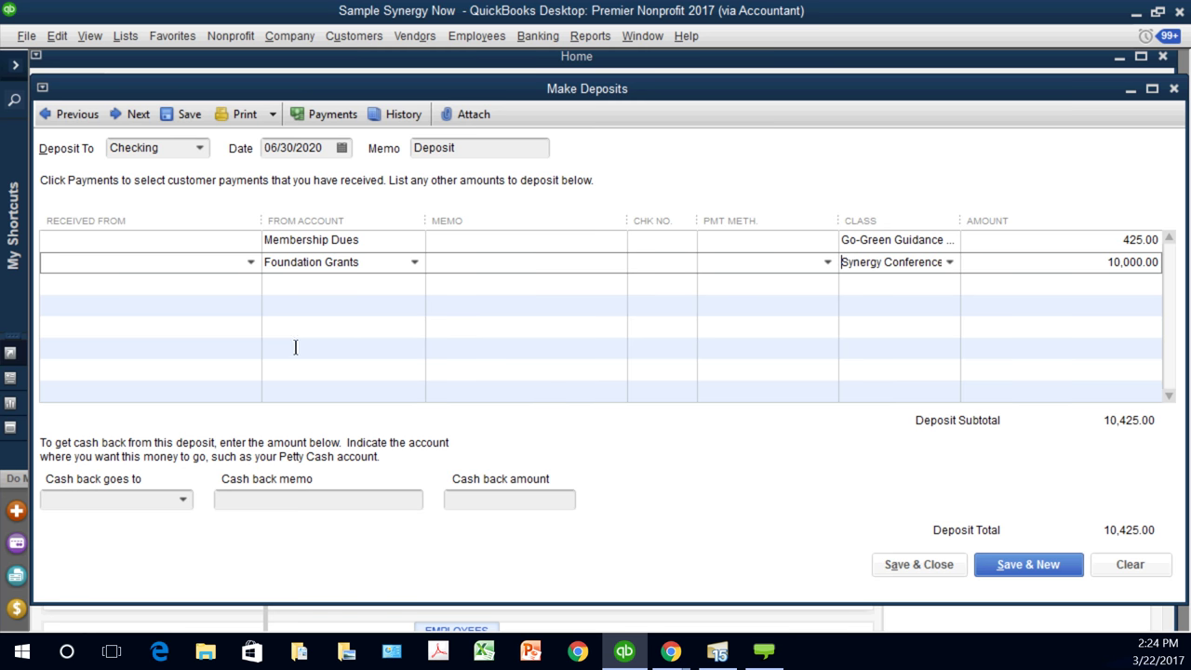
Step: Add a third deposit line of 1,295.00 from the Individual Contributions account
click(295, 283)
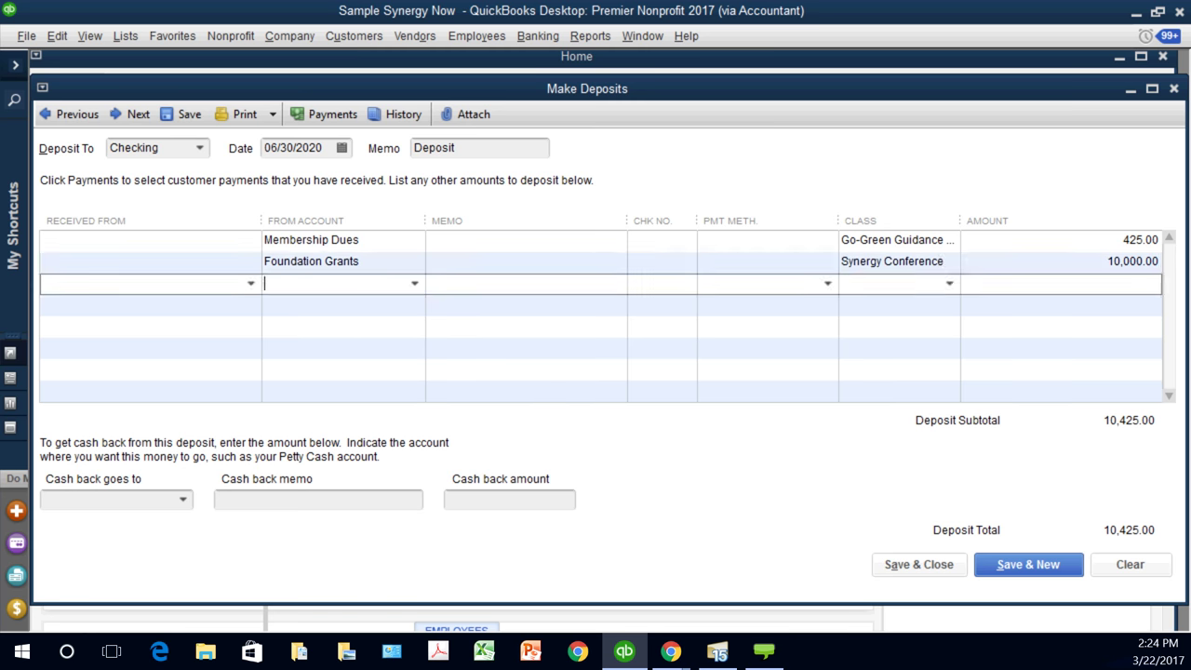
key(alt+Down)
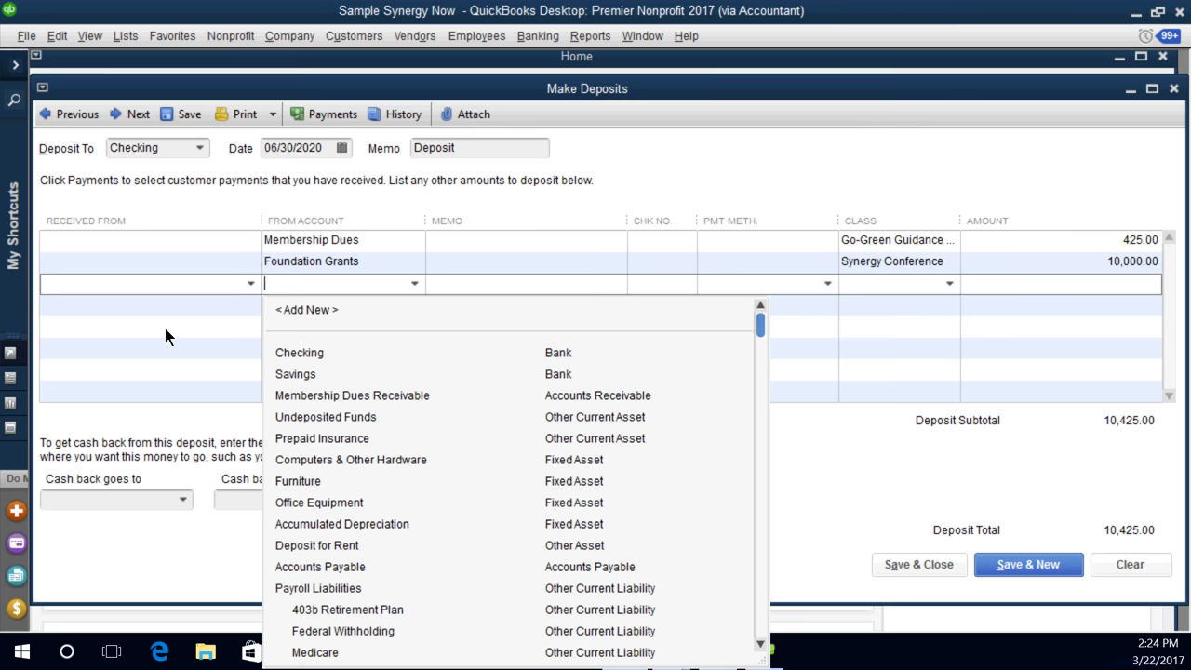
scroll(164, 337, down, 5)
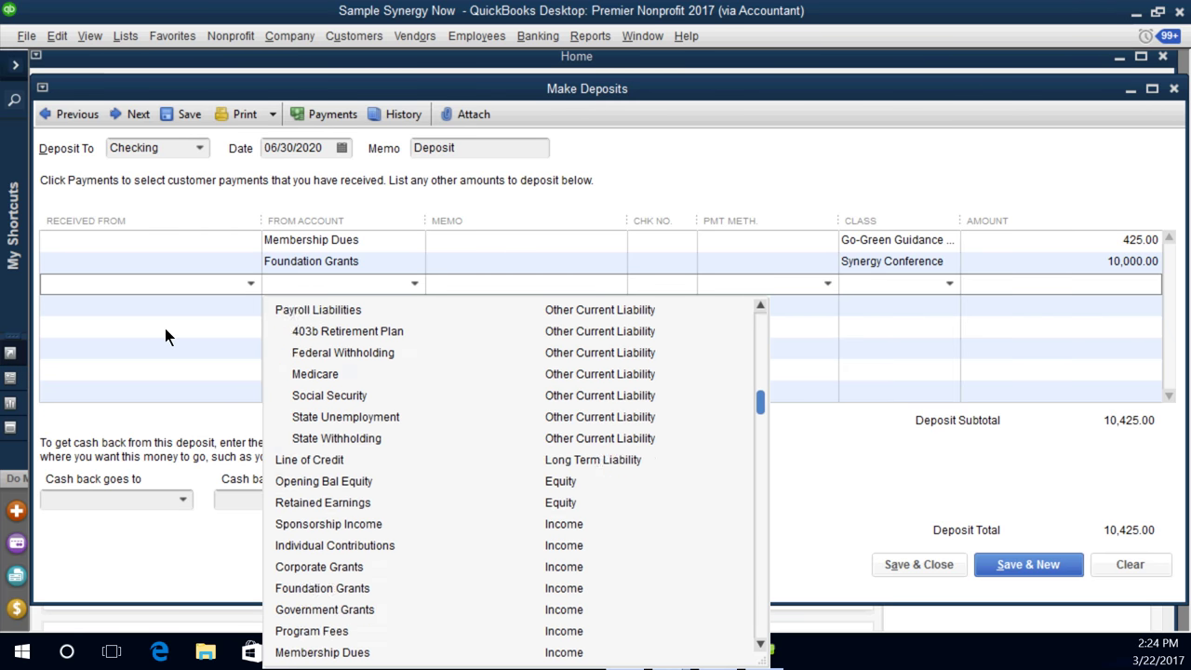
scroll(164, 337, down, 1)
click(334, 524)
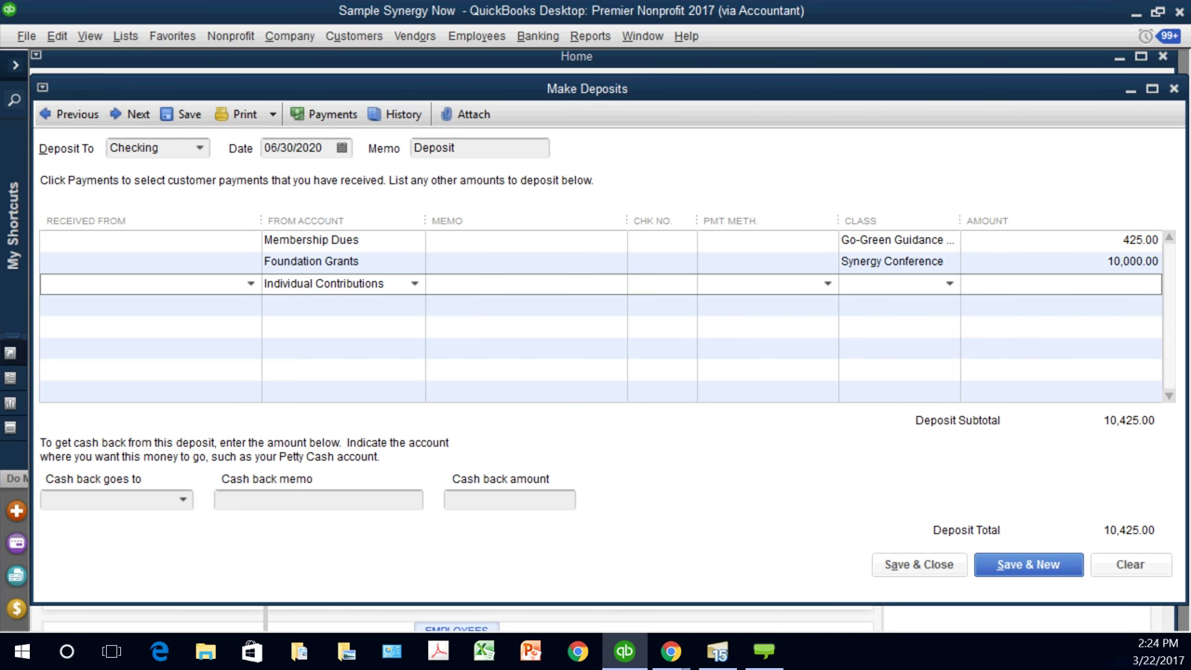
key(Tab)
key(Tab)
key(Tab)
key(Tab)
key(Tab)
text(1295)
key(Tab)
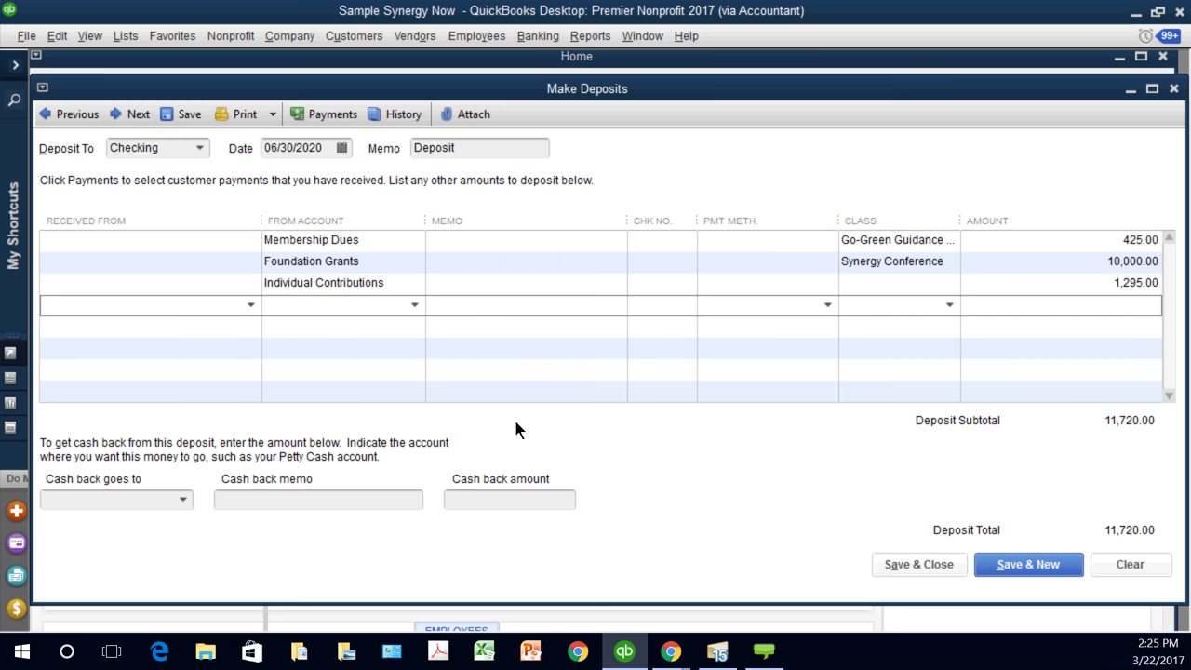
Step: Assign the Individual Contributions deposit line to the Fundraising class
click(347, 282)
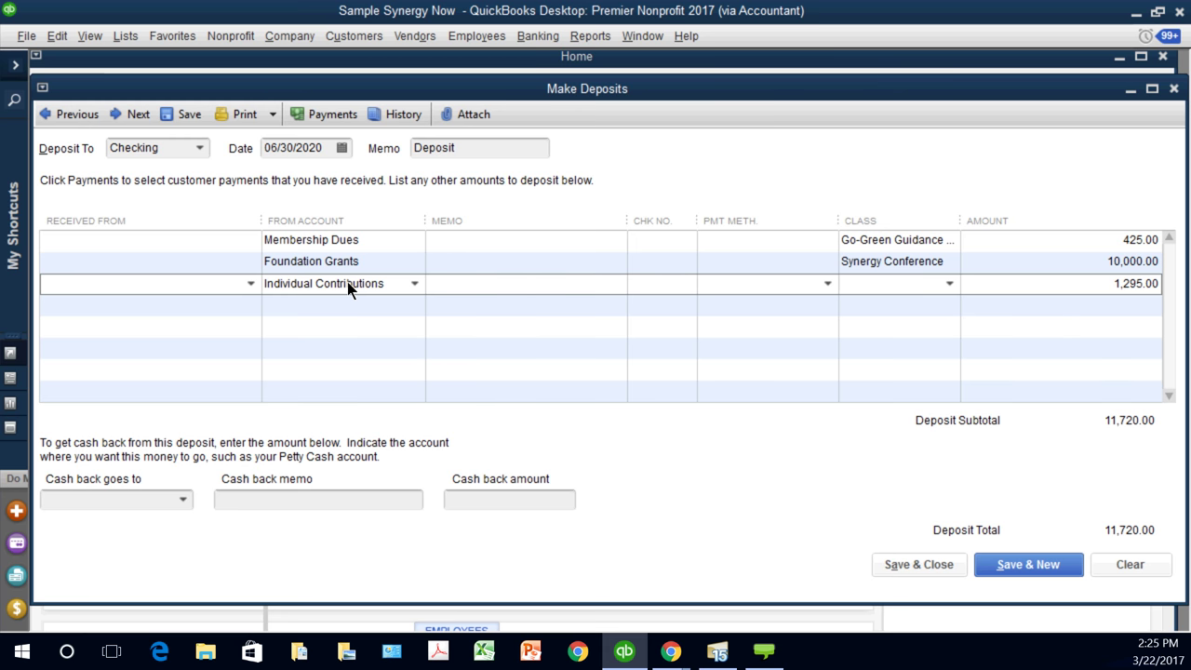
key(alt+Down)
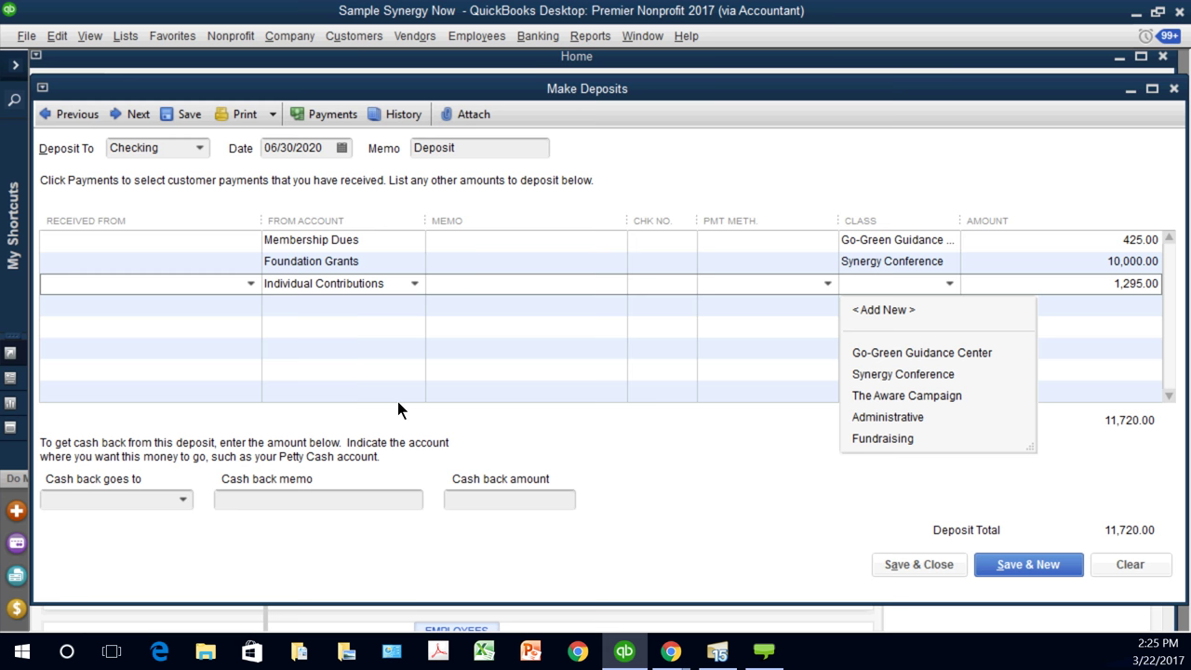
text(Fundraising)
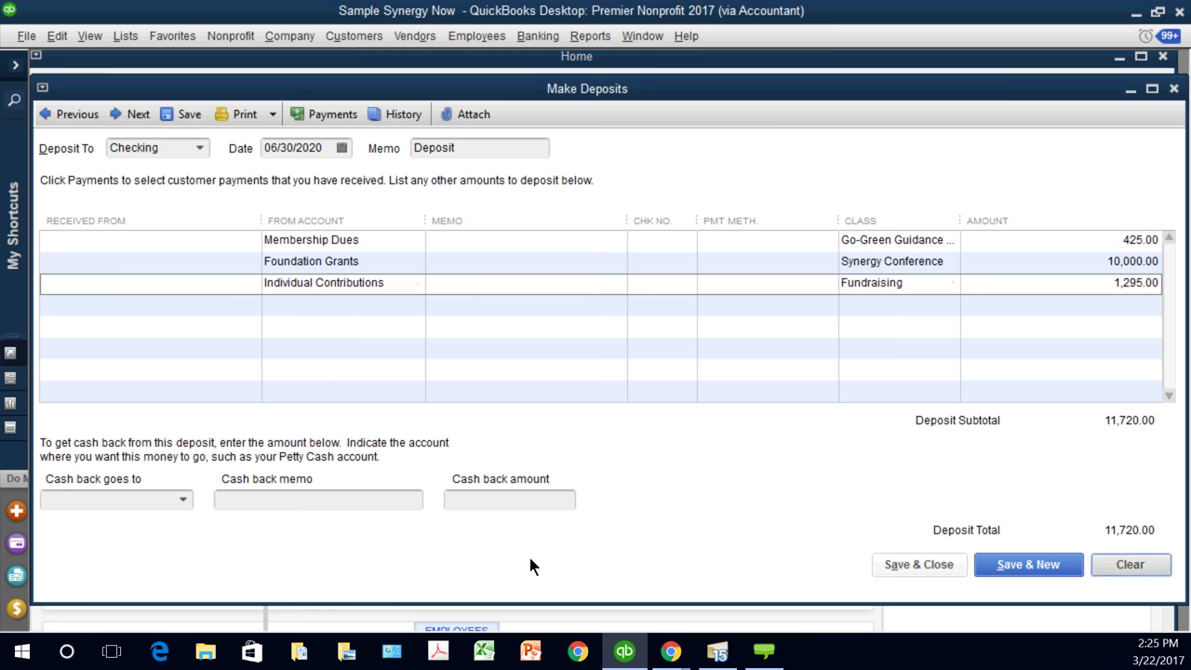
Step: Save the three-line deposit and start a new one
key(alt+s)
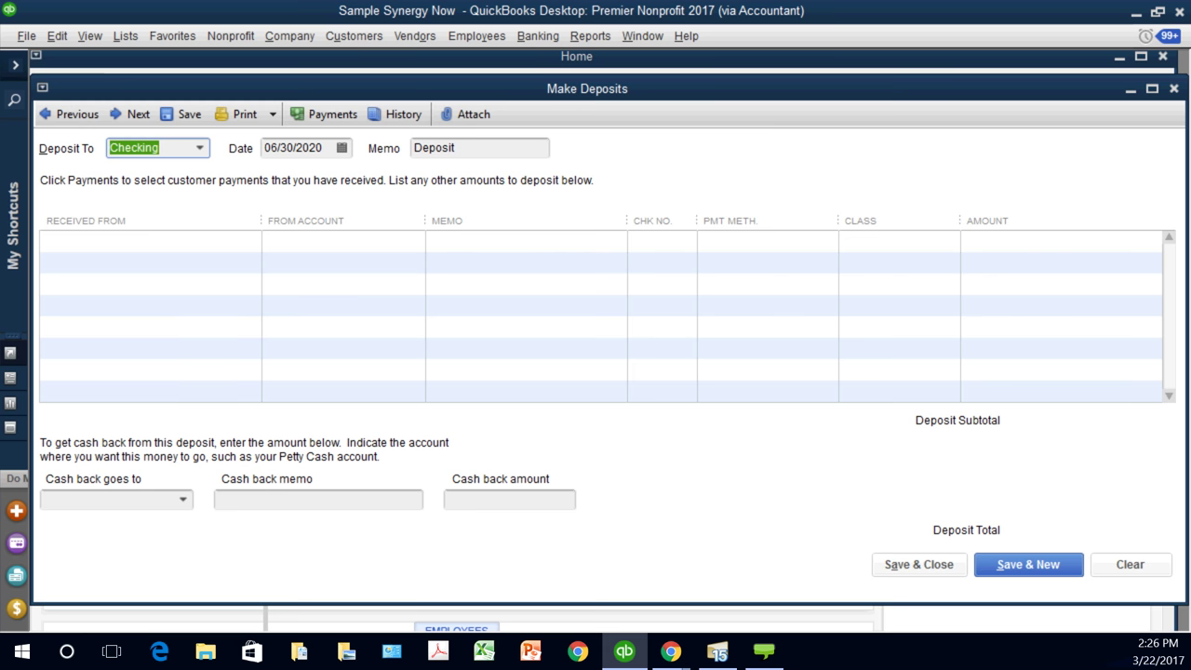
Step: Set the first line of the new deposit to the second listed donor and the Individual Contributions account
click(44, 240)
key(alt+Down)
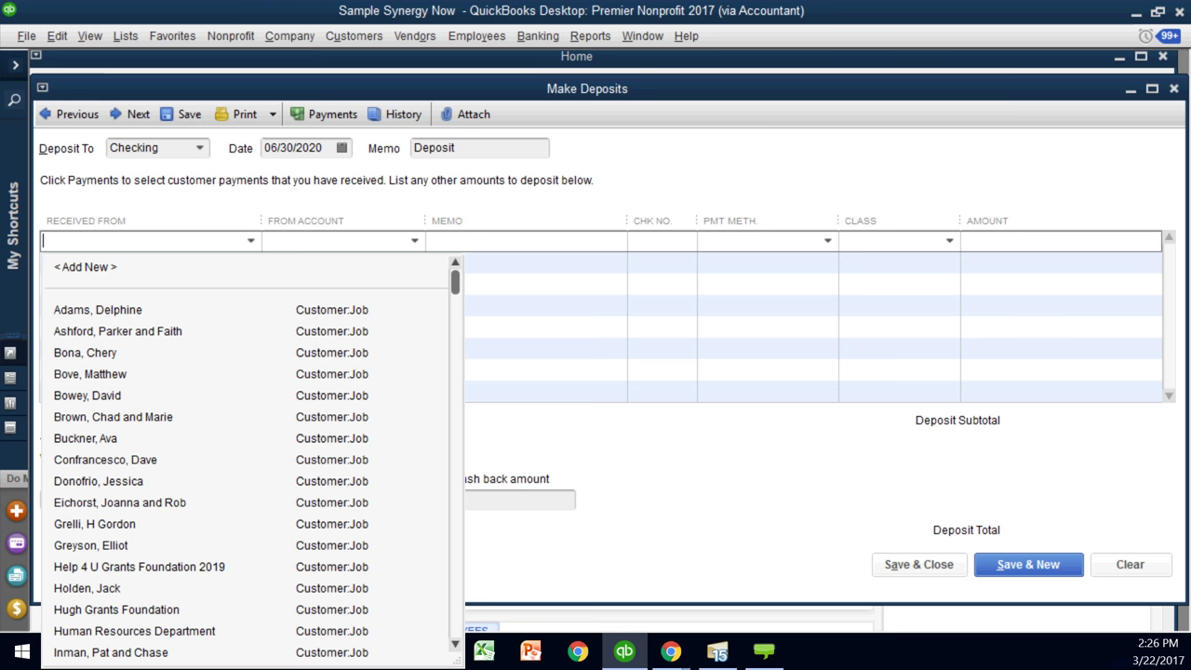
click(117, 331)
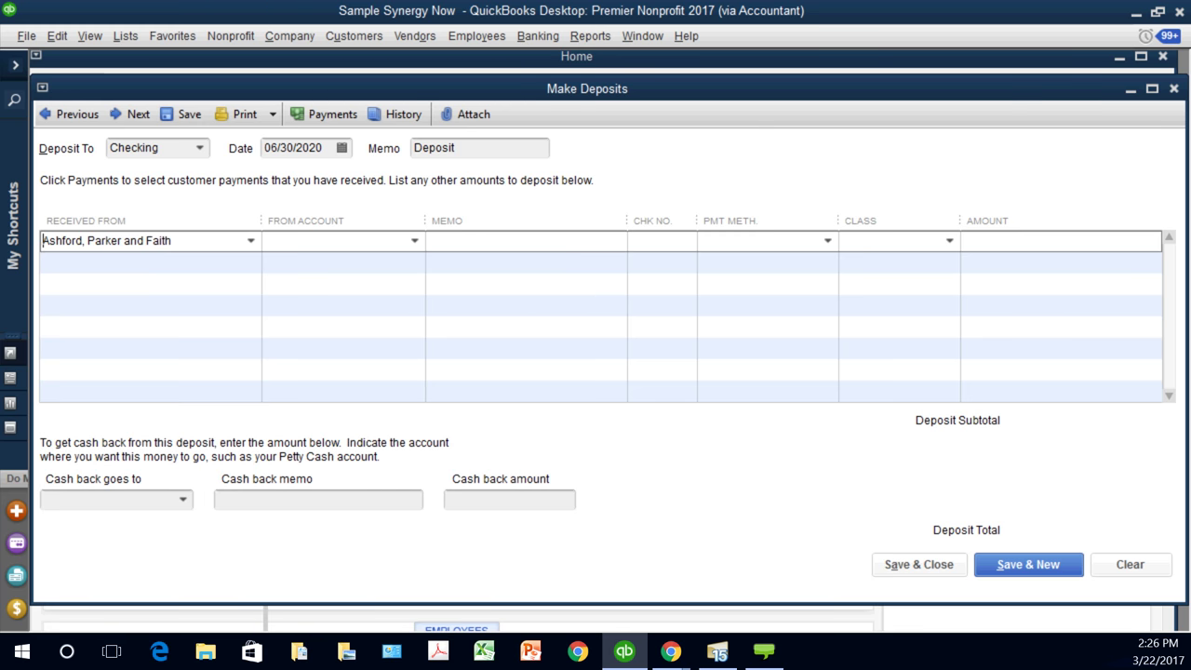
click(414, 240)
scroll(515, 461, down, 4)
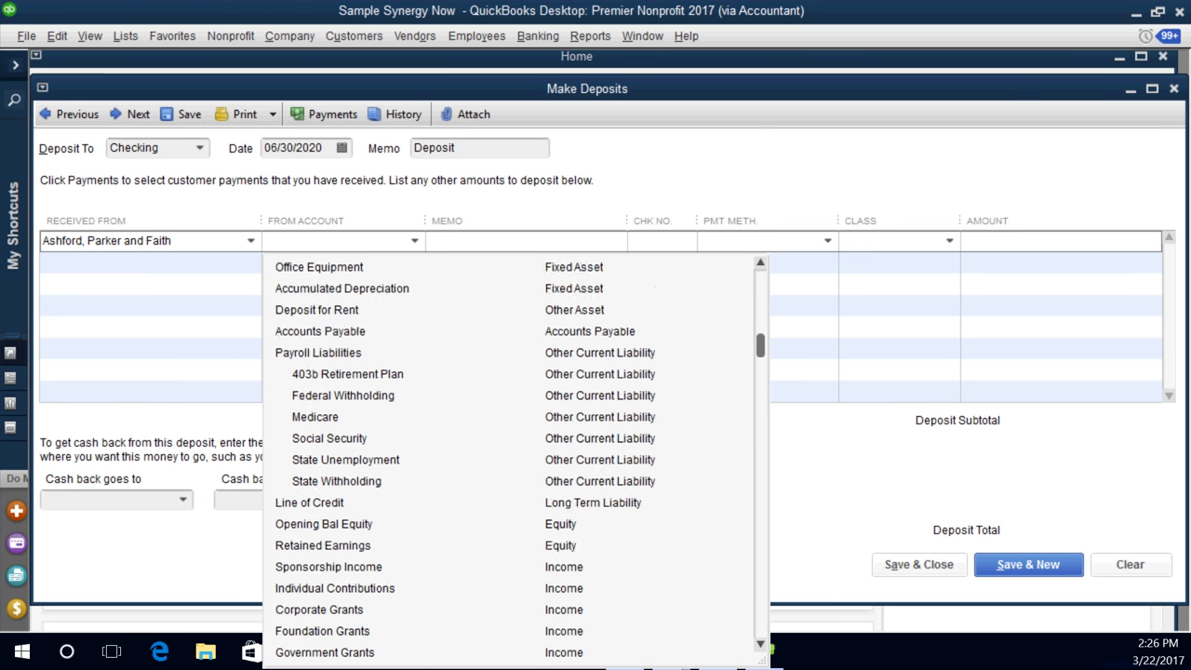
click(334, 523)
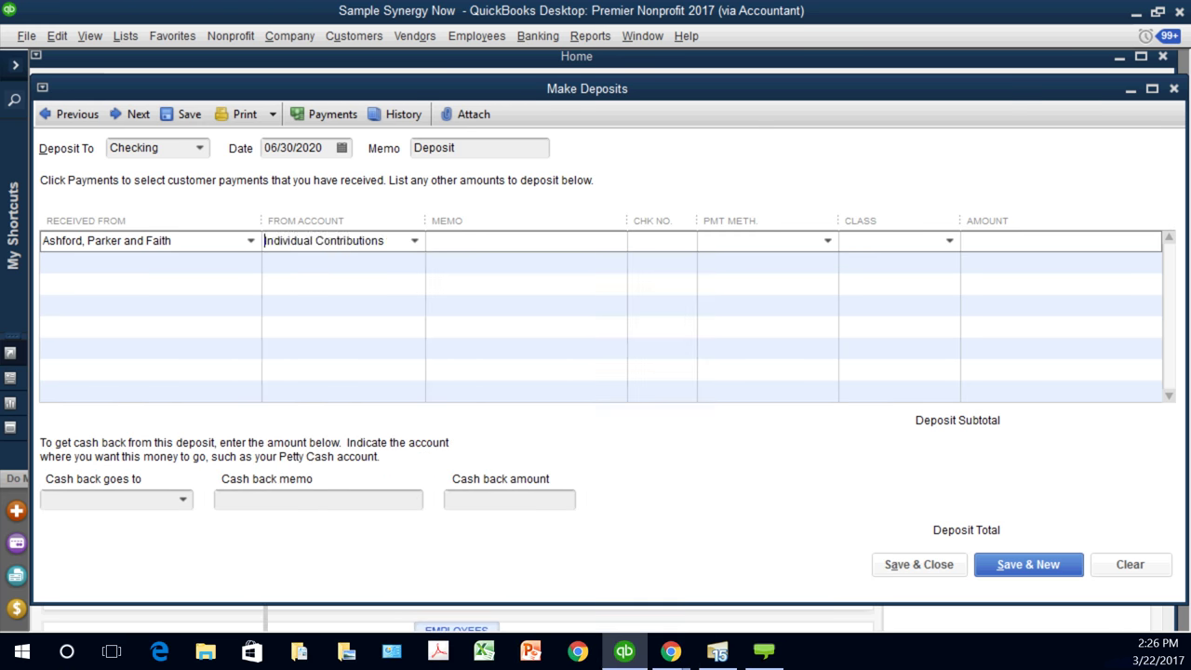
Step: Enter check number 2121 on the donor's deposit line and set its payment method to Check
key(Tab)
key(Tab)
text(2121)
key(Tab)
key(alt+Down)
key(Down)
key(Down)
key(Return)
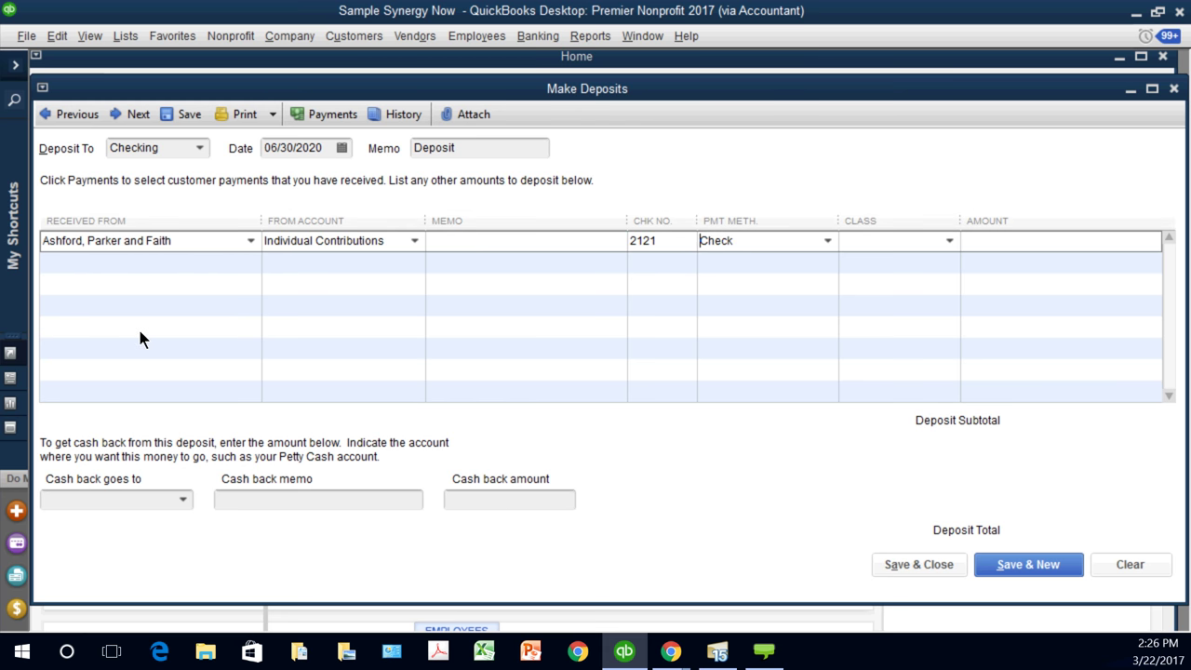
Step: Assign the donor's deposit line to the Fundraising class and enter an amount of 1,000,000.00
key(Tab)
key(alt+Down)
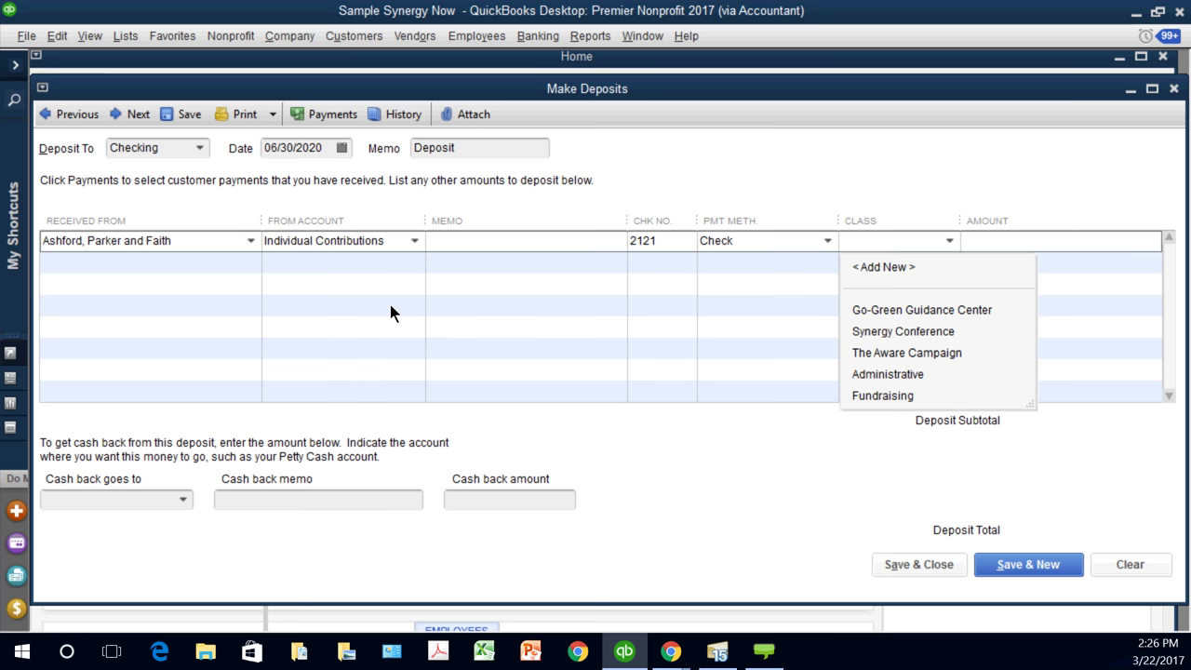
key(Down)
key(Down)
key(Down)
key(Down)
key(Down)
key(Return)
key(Tab)
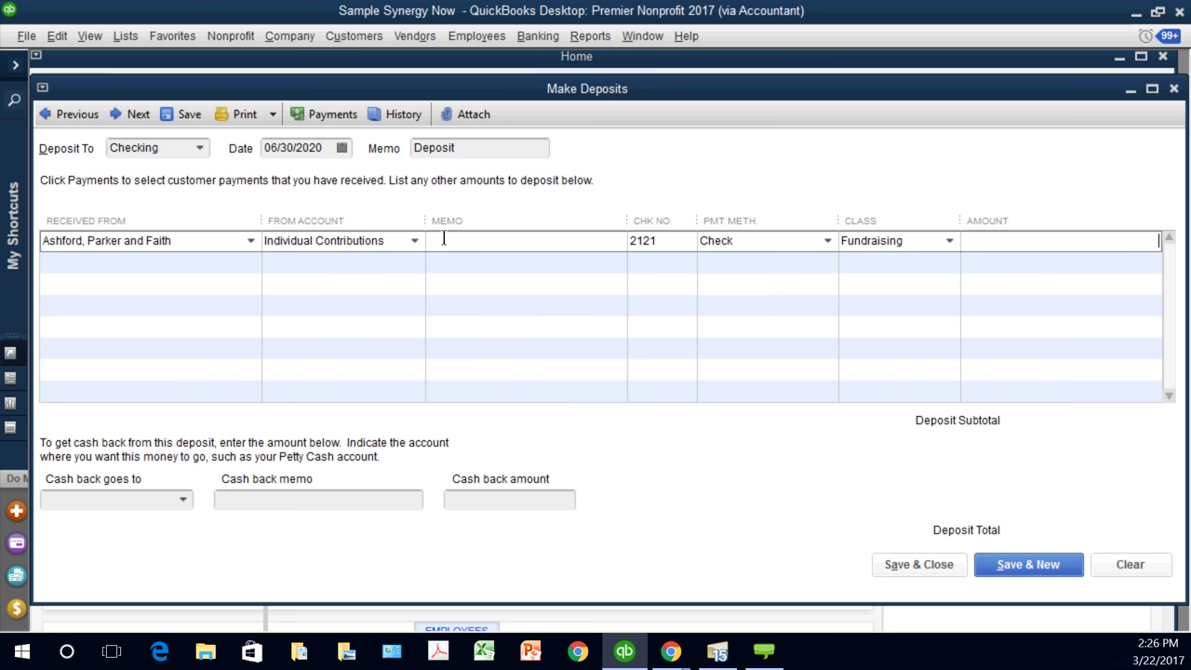
text(1000000)
key(Tab)
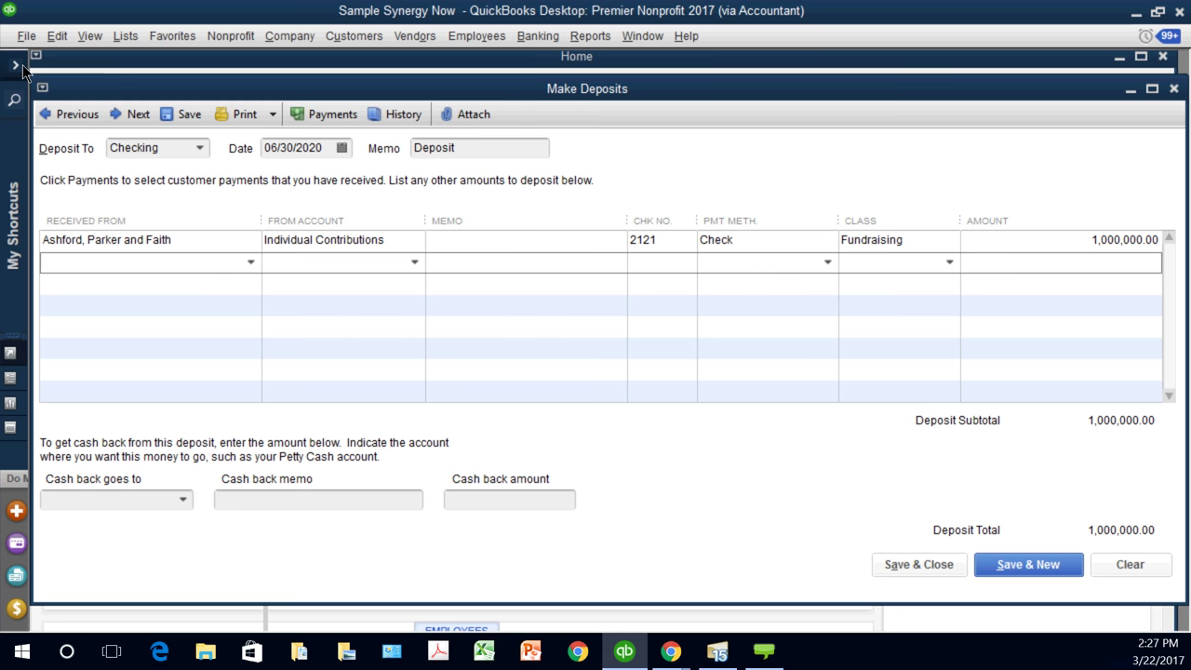
Step: Open the Sales by Customer Summary report
key(alt+r)
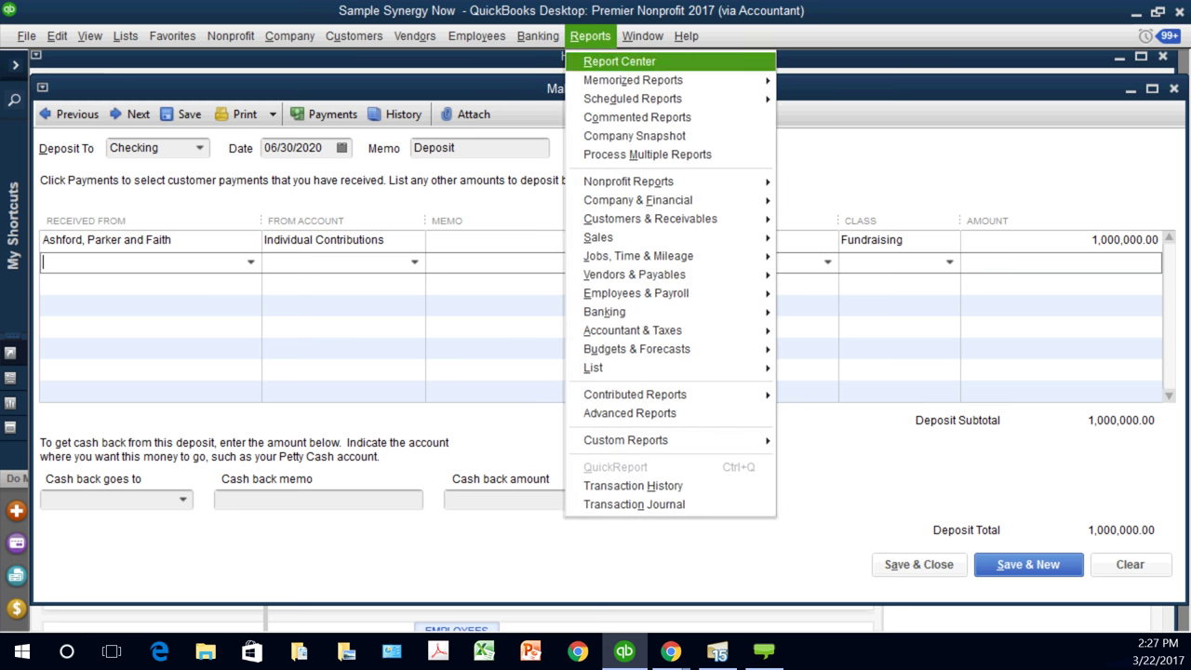
key(Down)
key(Down)
key(Down)
key(Down)
key(Down)
key(Down)
key(Down)
key(Down)
key(Down)
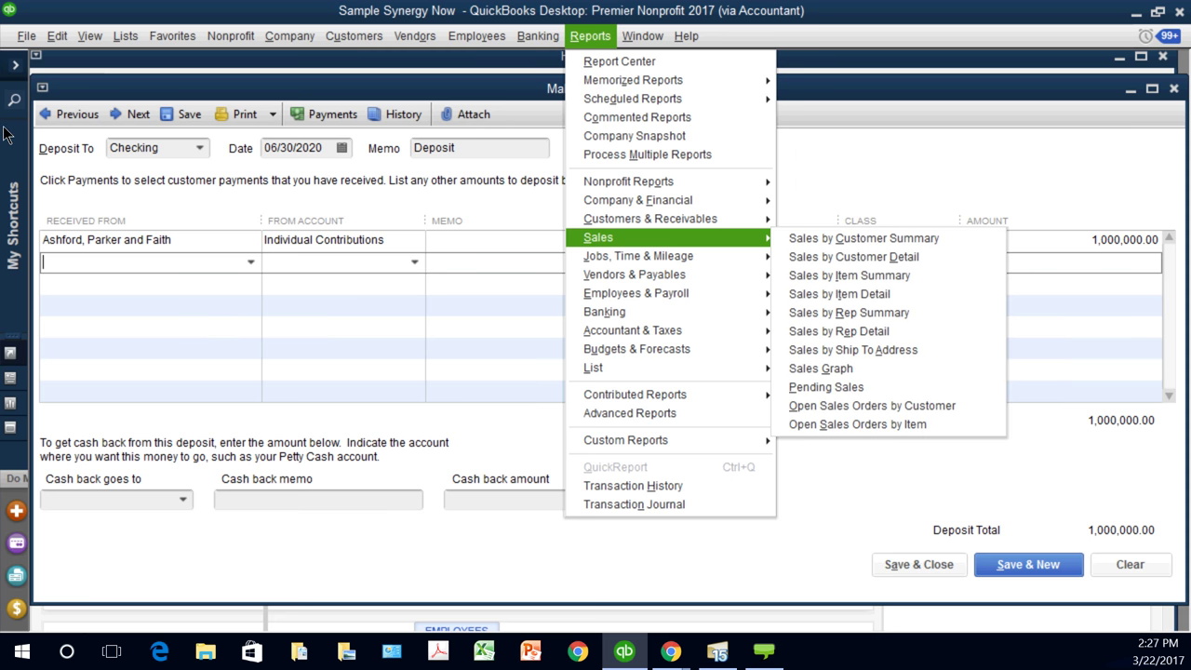
key(Right)
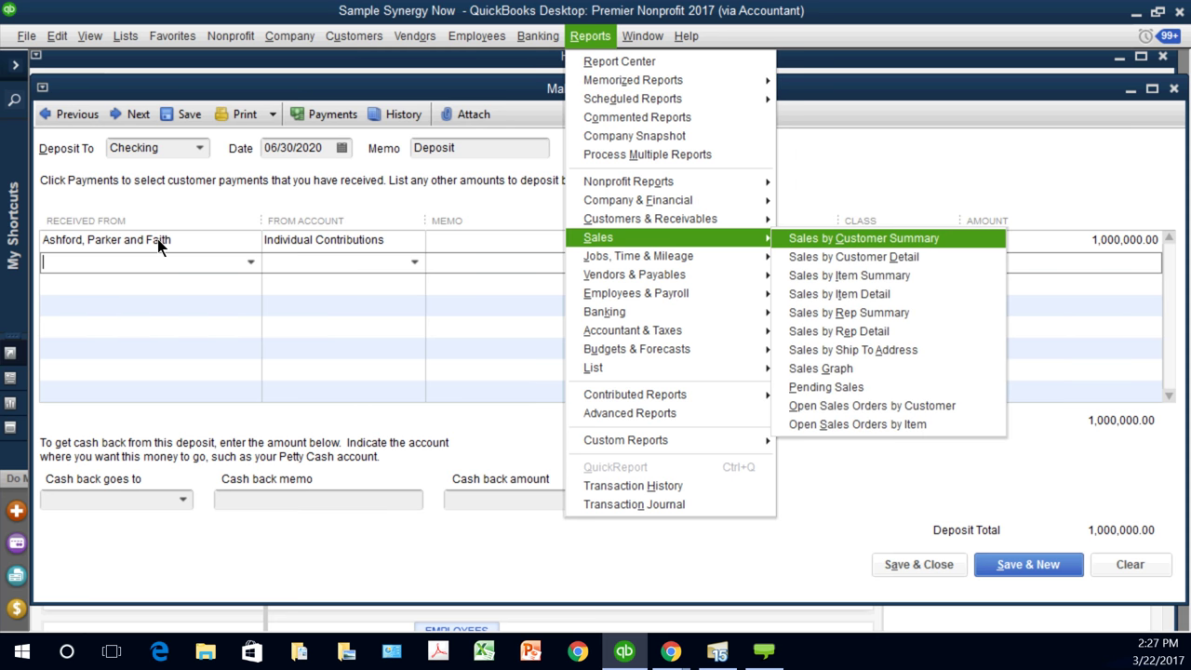
key(Return)
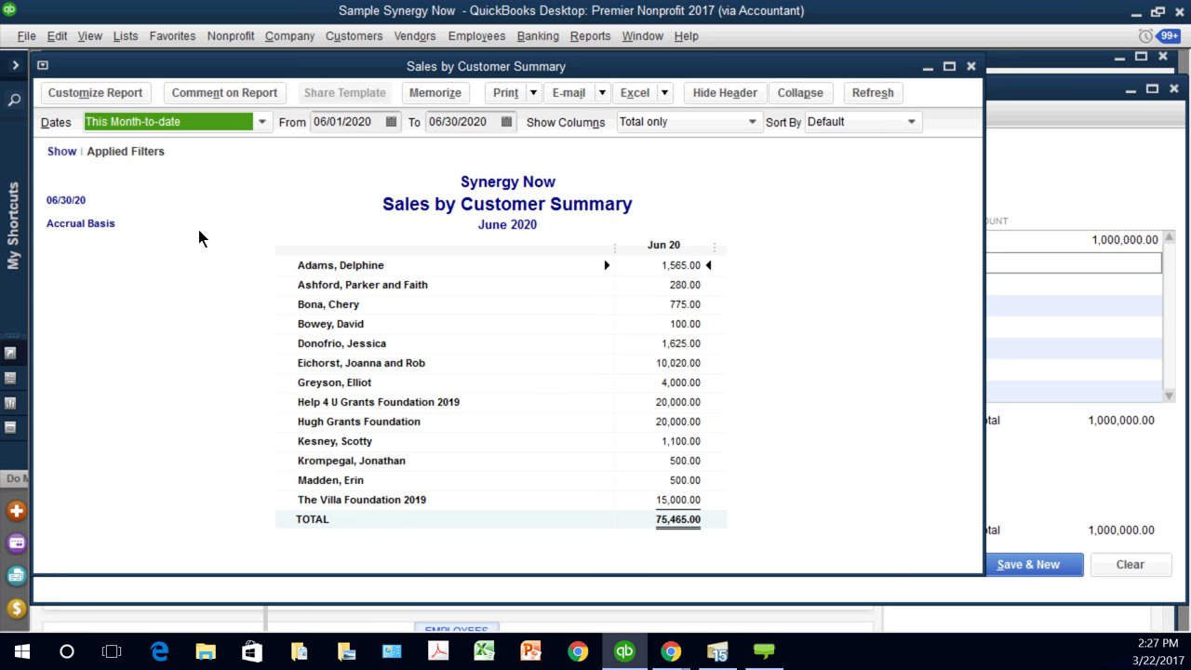
Step: Set the report's date range to All and show its columns by Year
key(a)
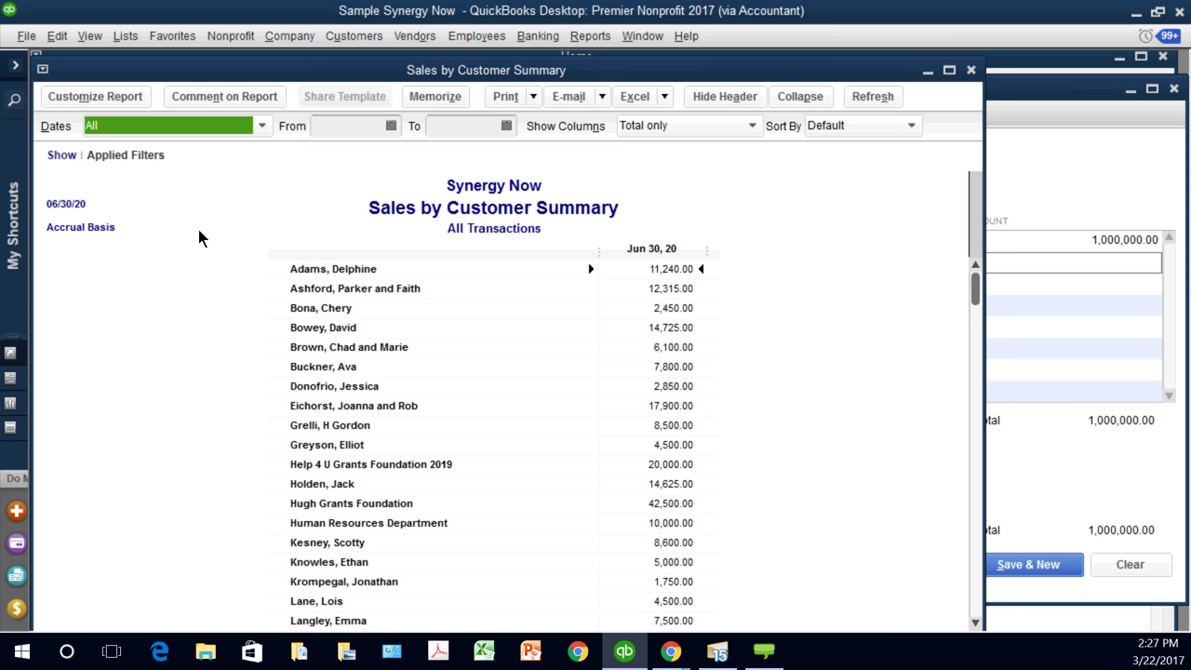
key(Tab)
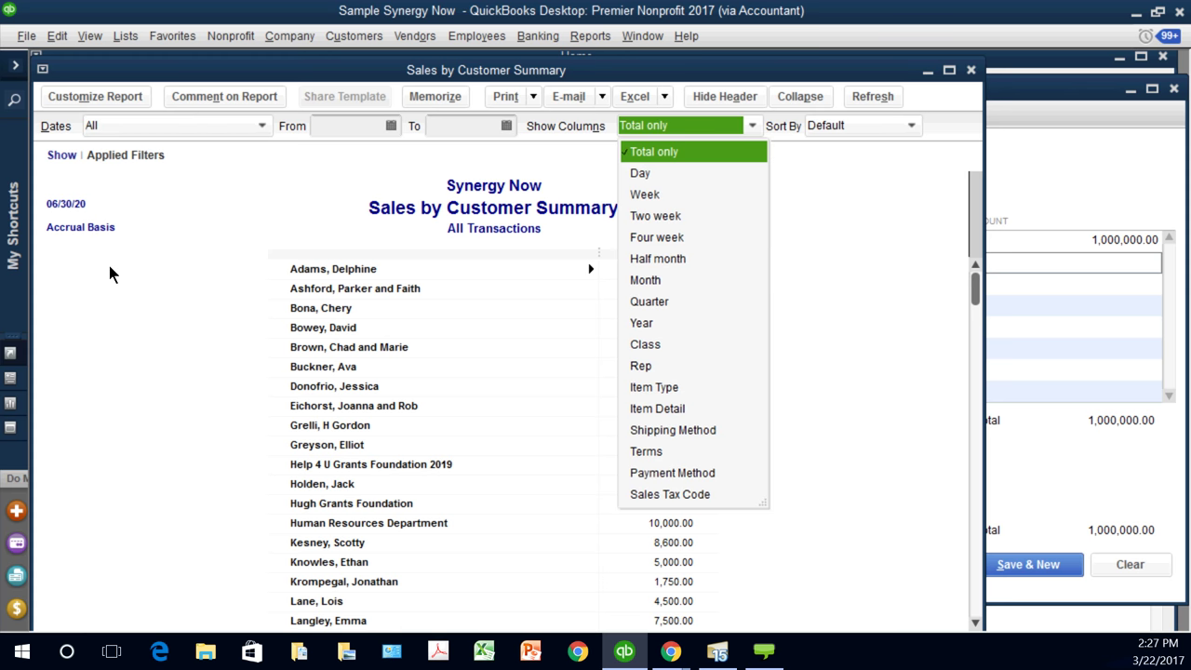
key(Escape)
key(y)
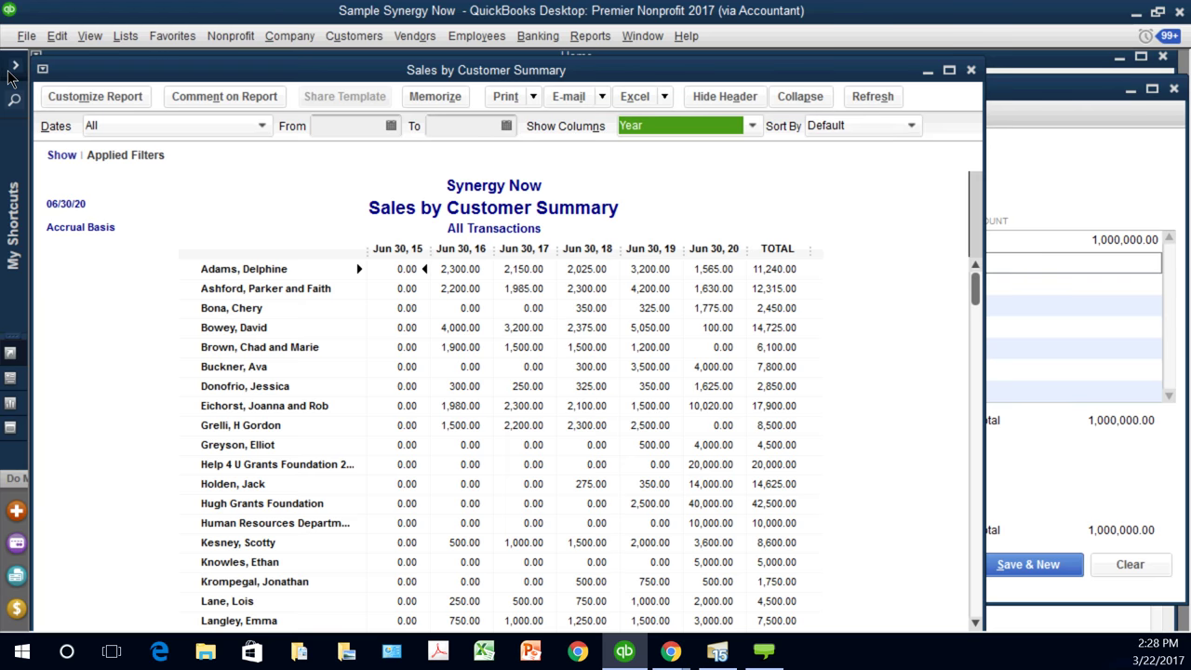
Step: Return to the 1,000,000.00 deposit, then save and close it
key(ctrl+Tab)
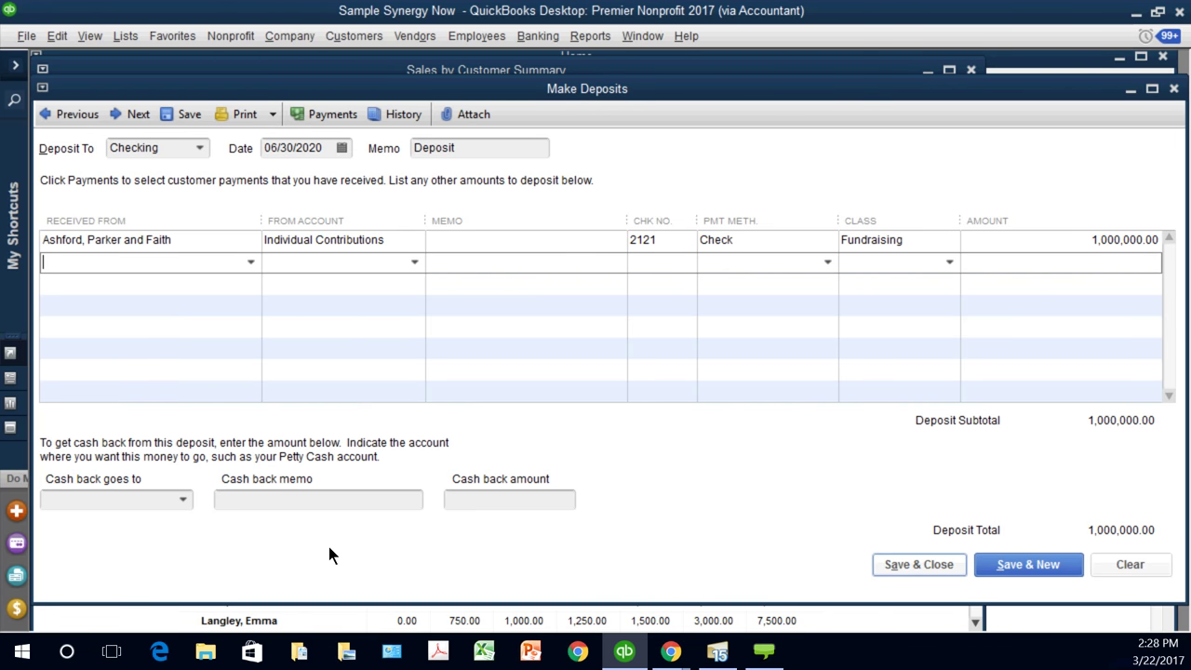
key(ctrl+Tab)
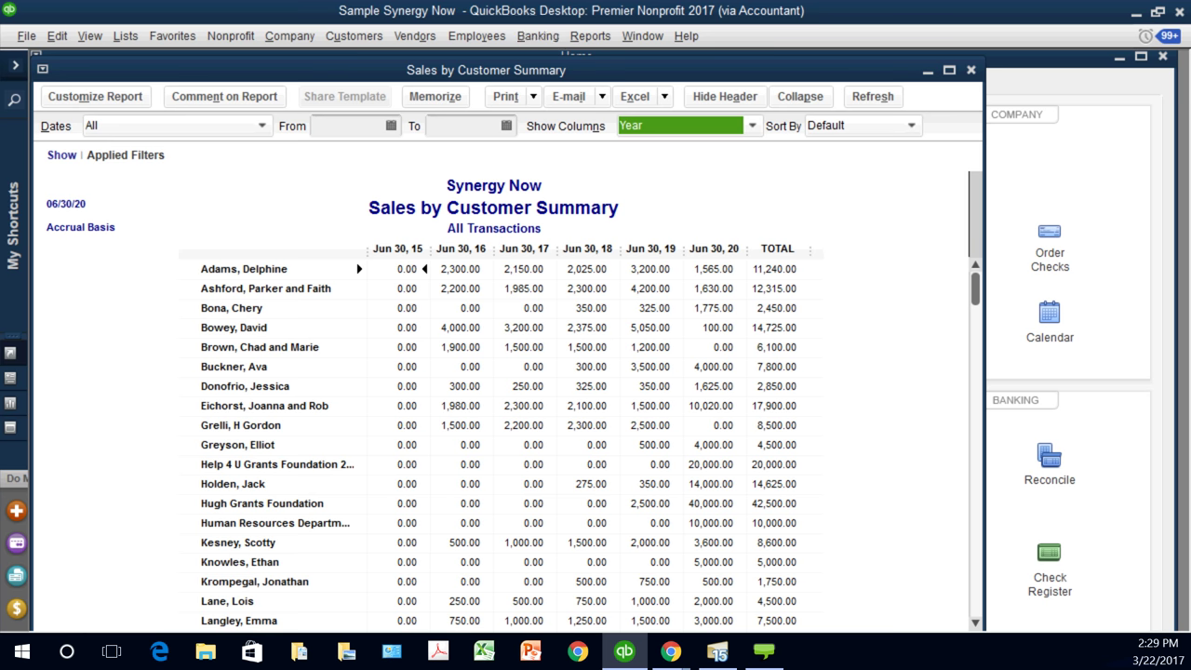
Step: Reopen the last saved deposit of 1,000,000.00, delete it, and close the deposit window
click(538, 35)
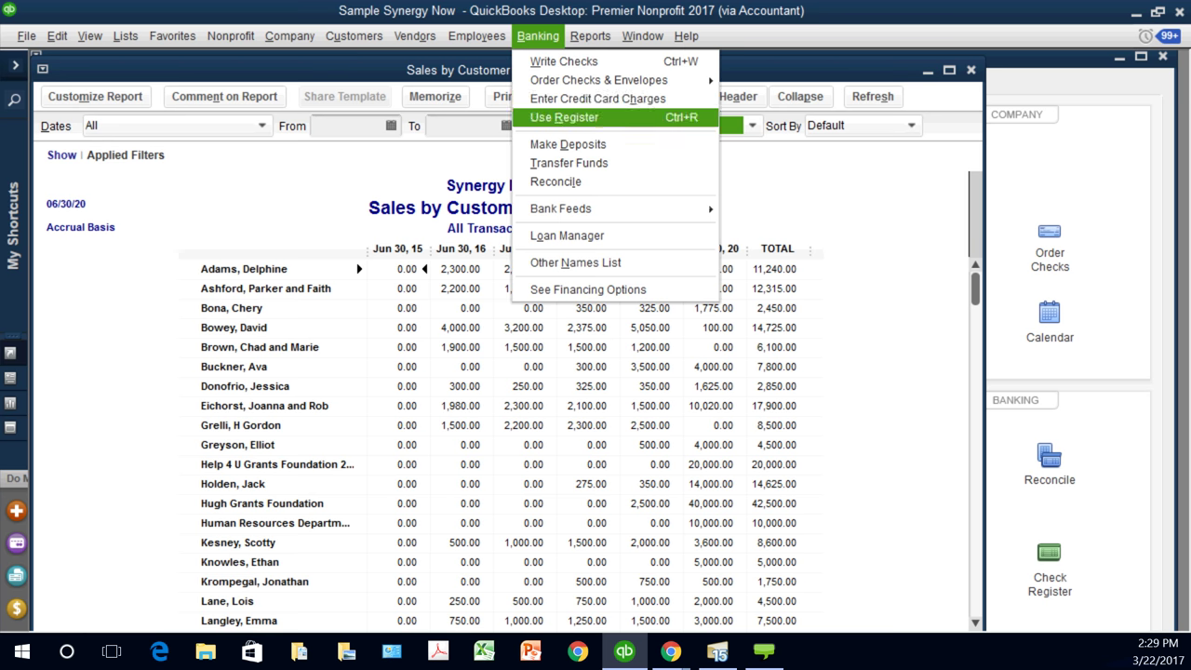
click(568, 144)
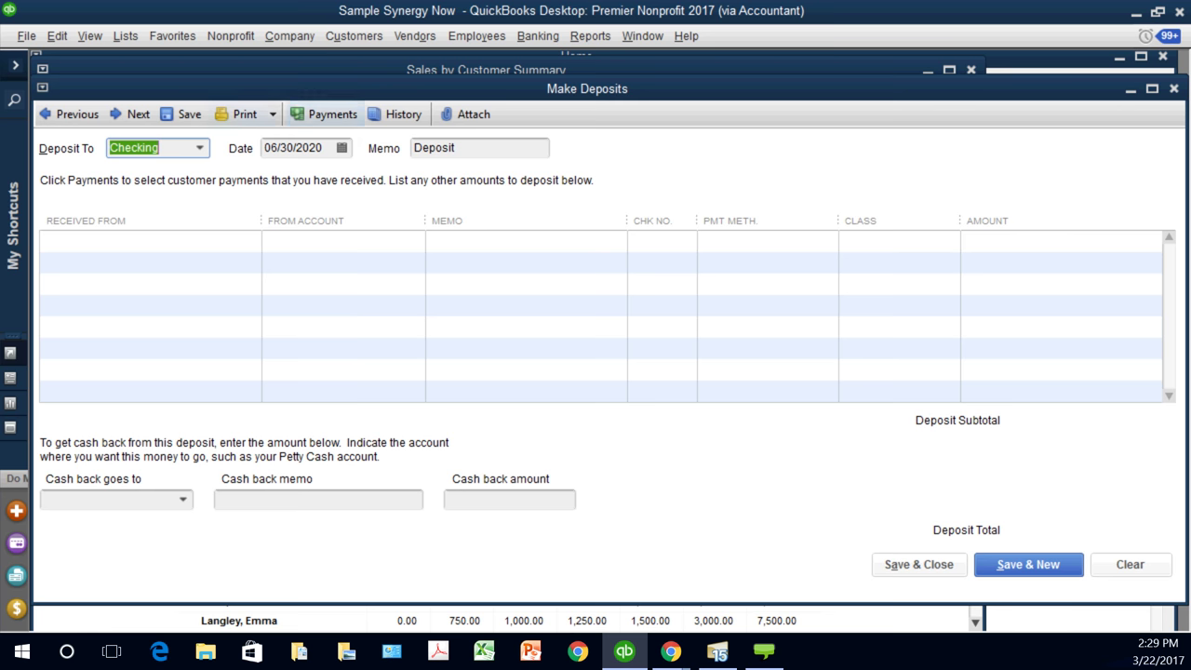
click(70, 114)
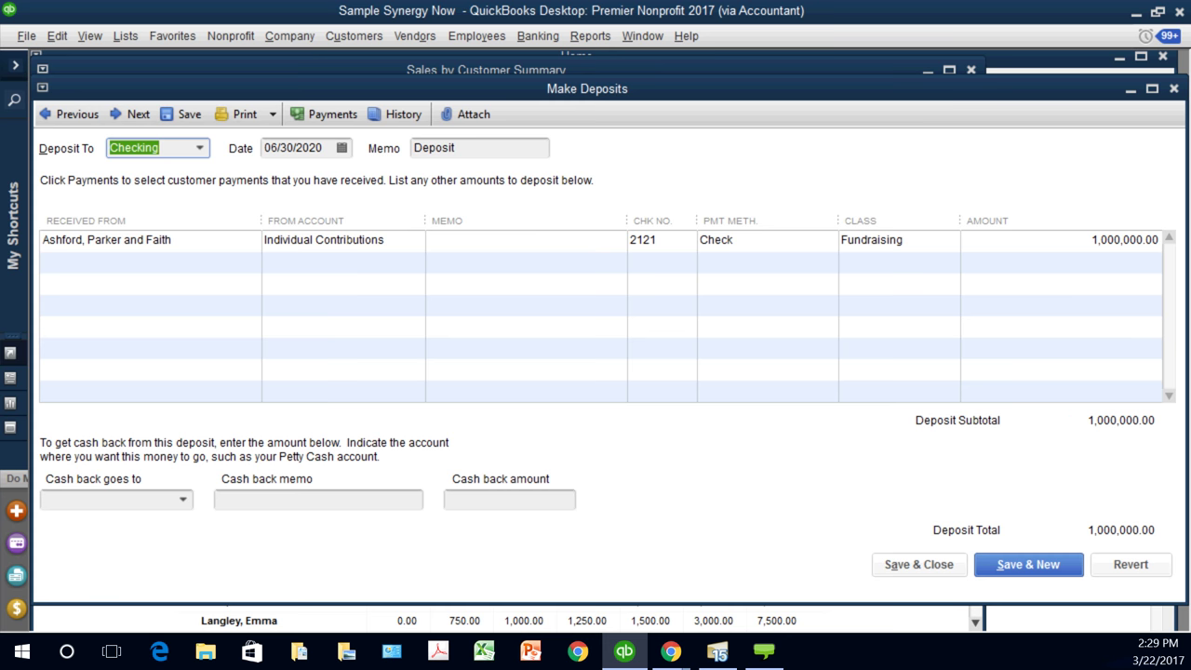
click(57, 35)
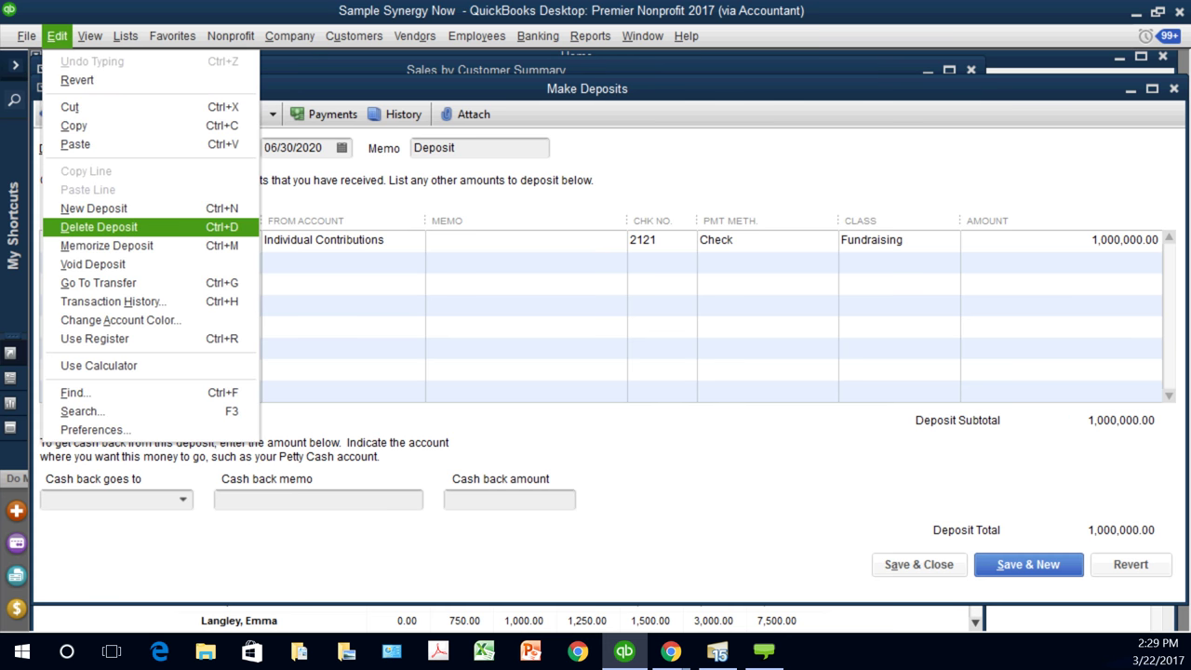
key(Return)
key(Return)
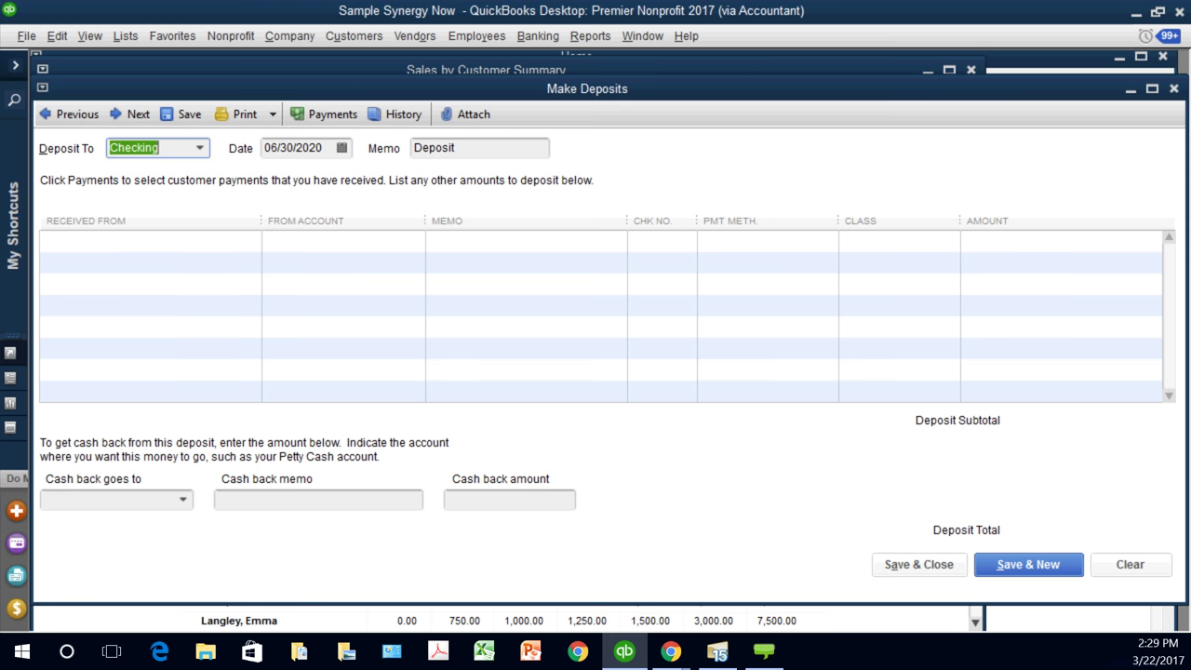
key(Escape)
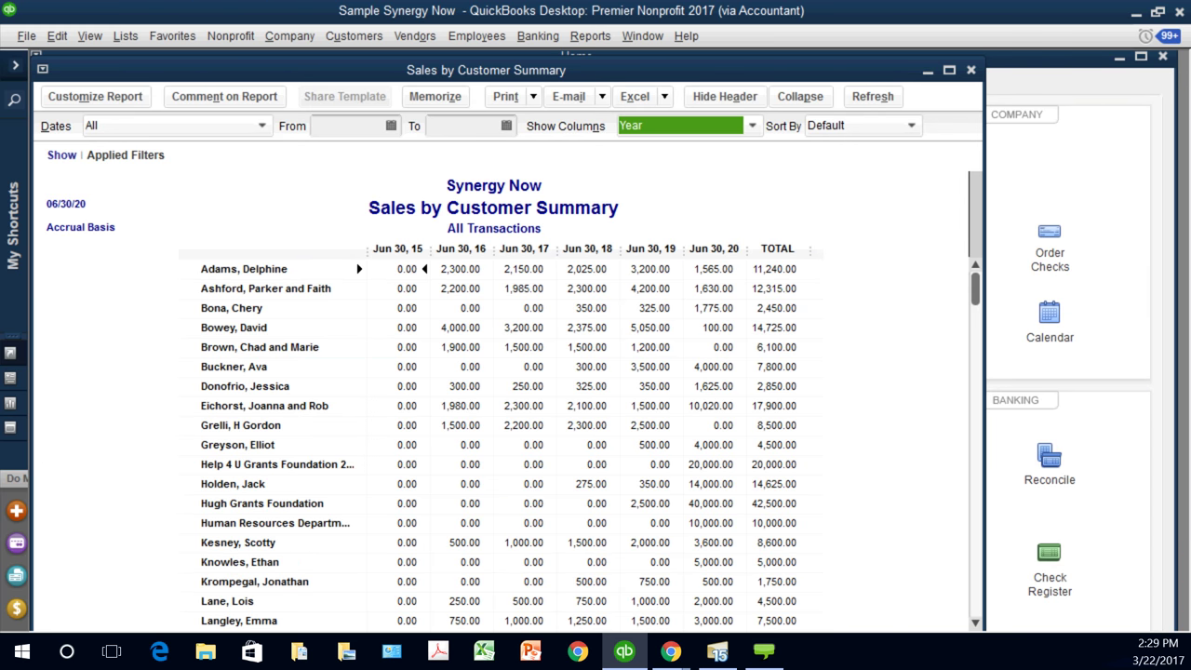
Step: Move the Sales by Customer Summary window away from the home page's edge, then close the report
drag(38, 69, 71, 97)
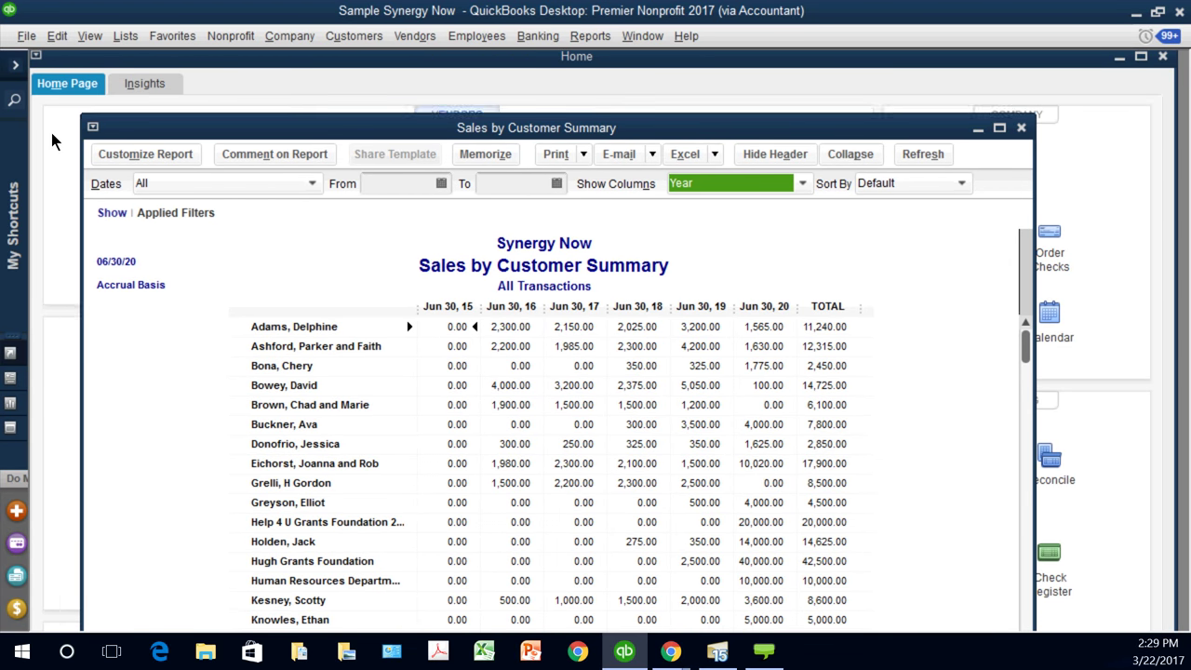
drag(51, 132, 57, 105)
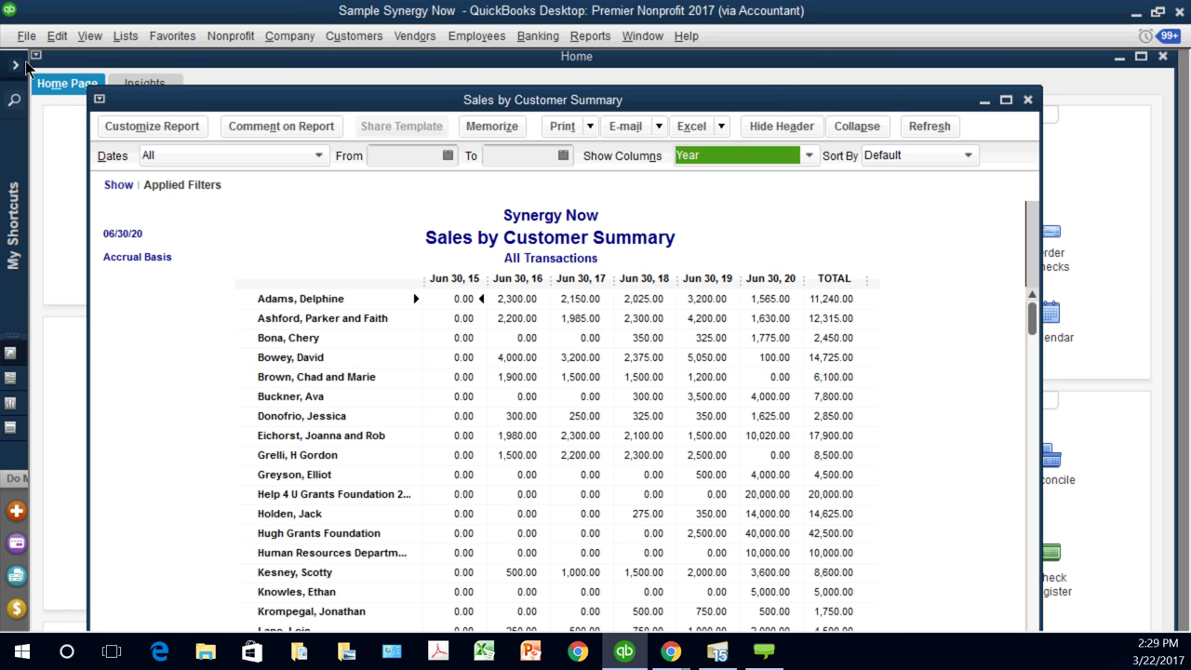
key(Escape)
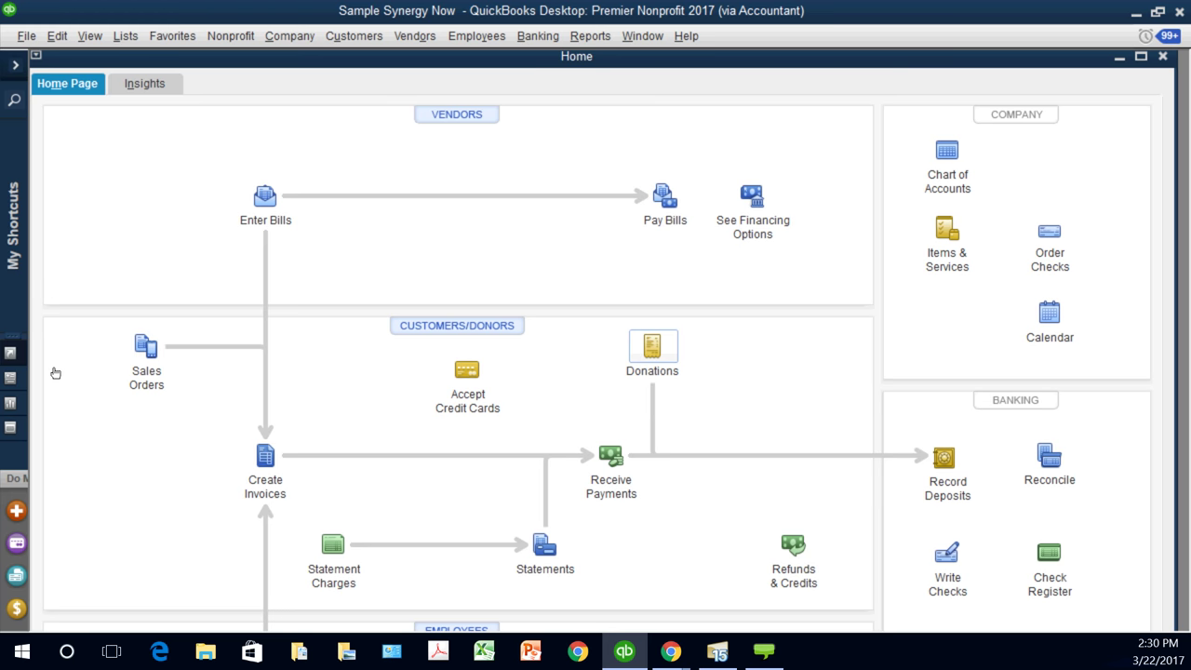
Step: Open a new donation receipt and switch its template to the custom Sales Receipt layout
click(652, 346)
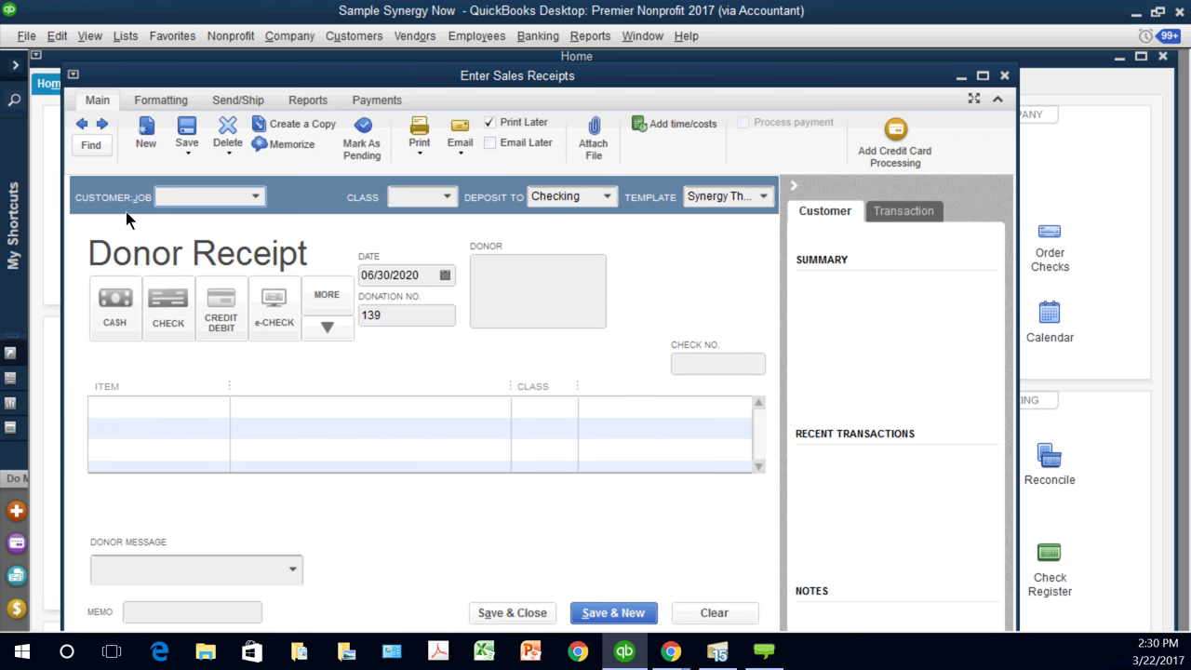
click(763, 196)
click(761, 220)
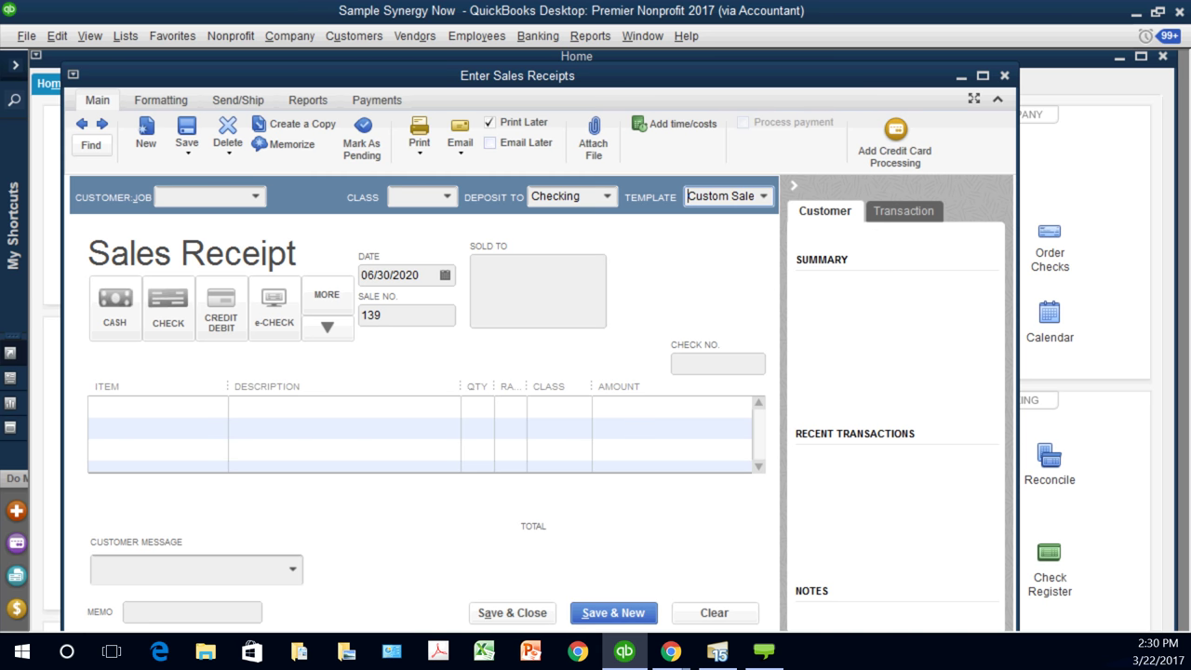
Step: Select the second listed donor for the sales receipt and record payment by check number 2121
click(255, 196)
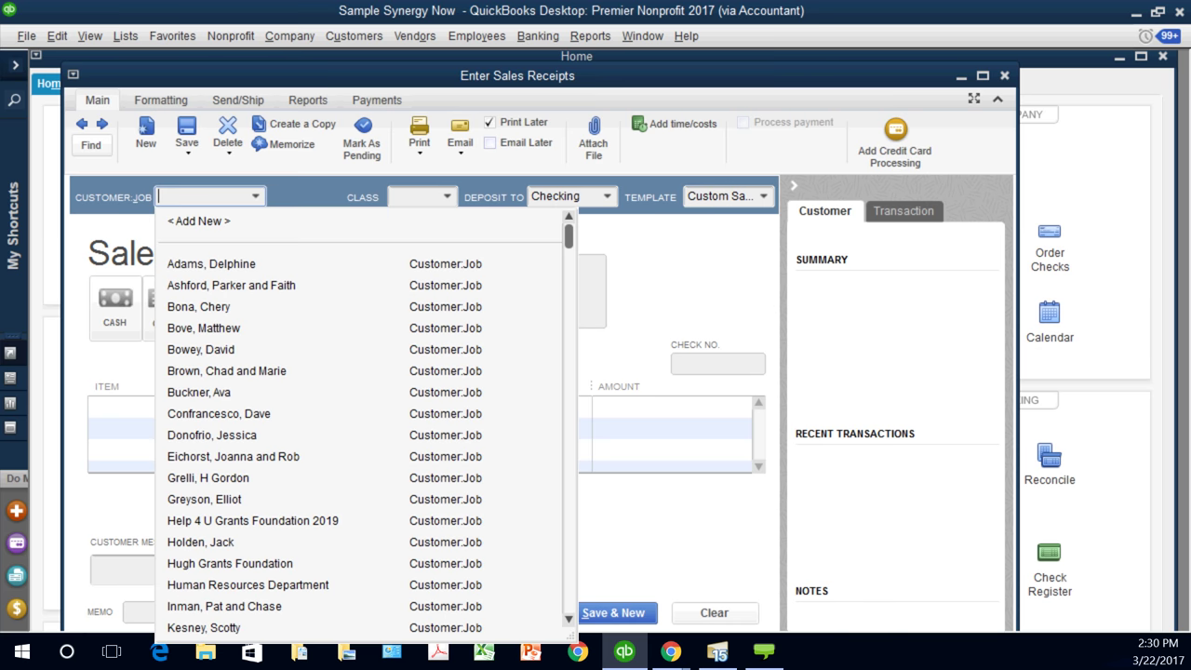
click(270, 284)
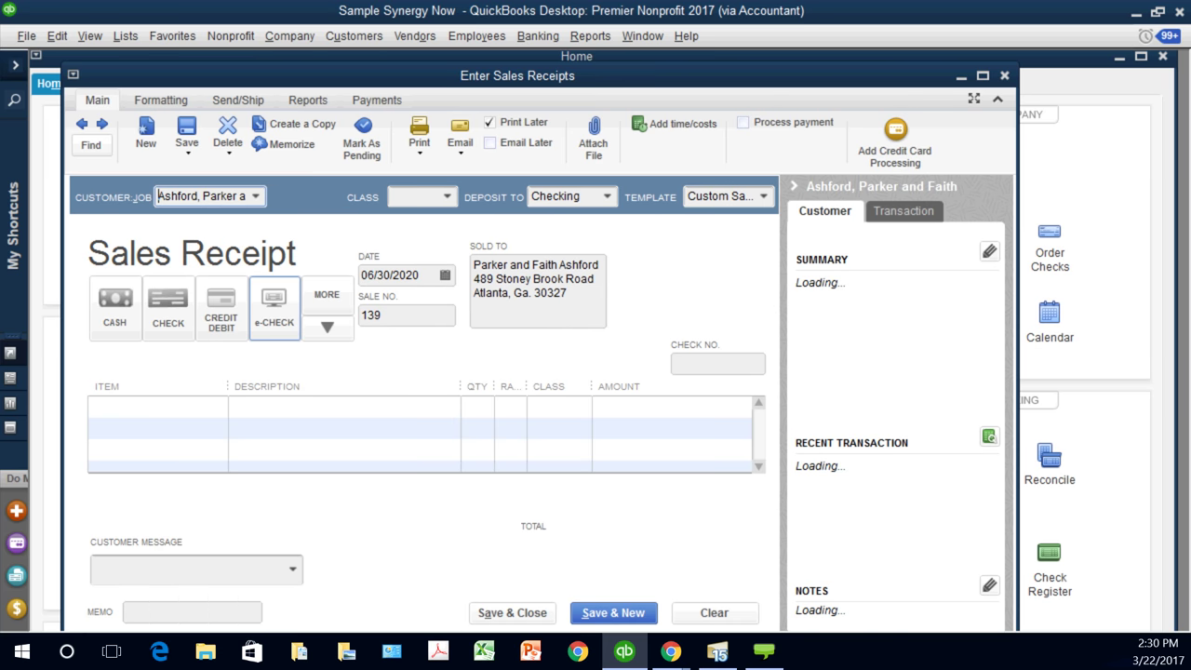
click(169, 307)
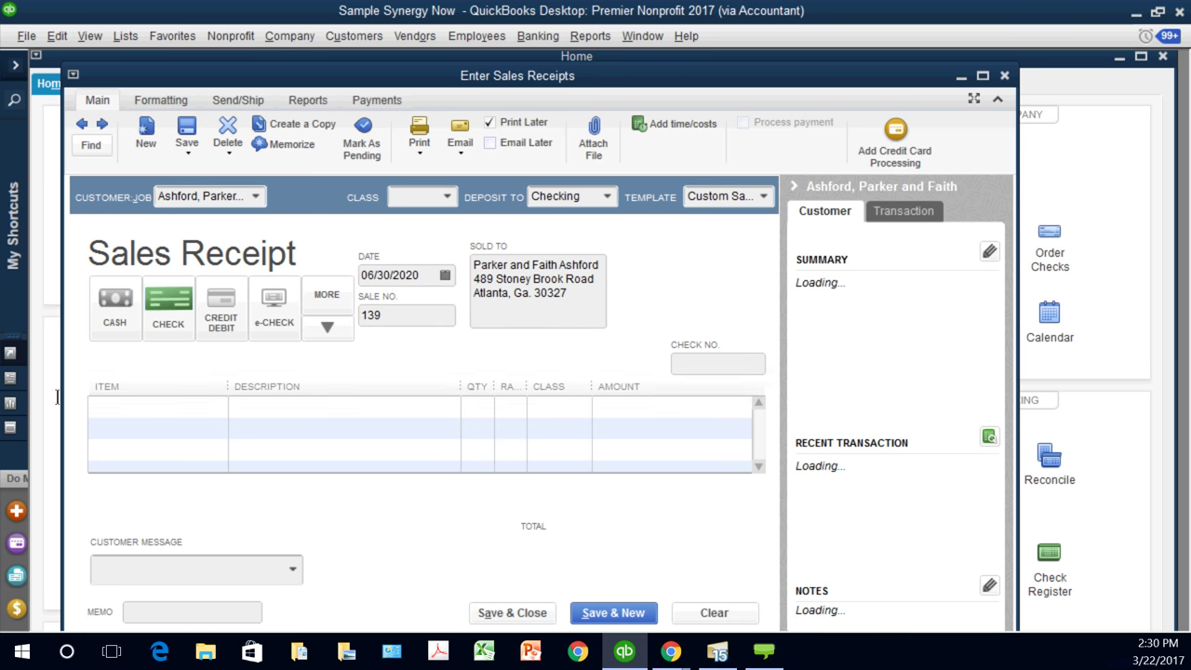
text(2121)
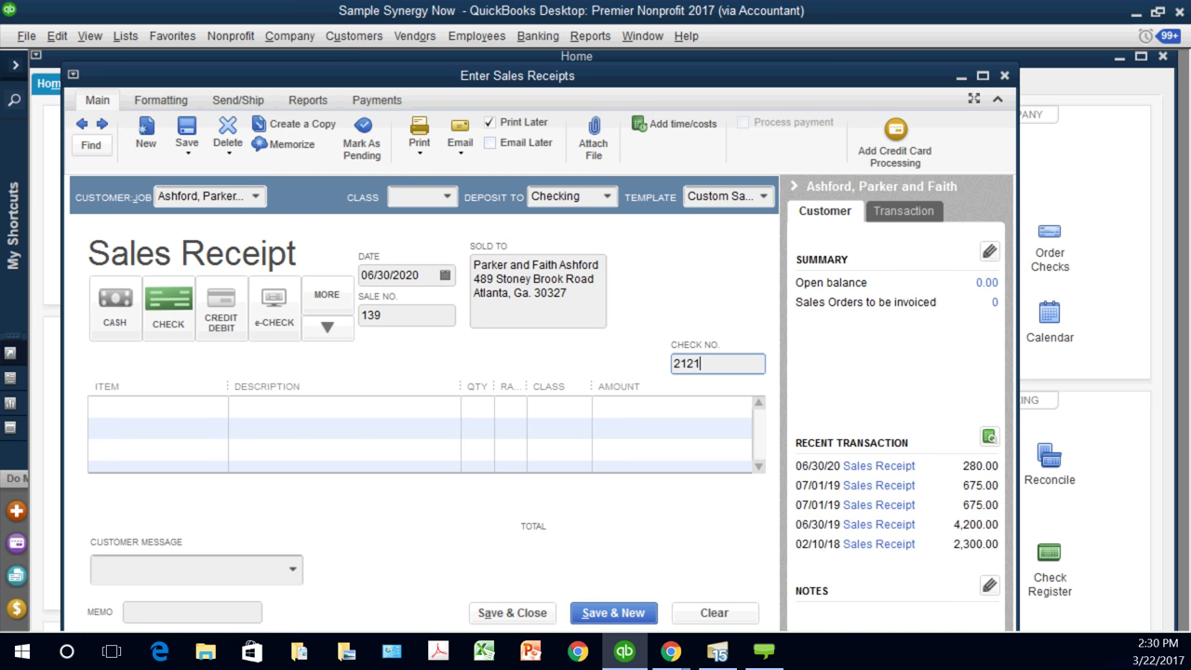
Step: Add an Individual Contributions line to the sales receipt with class Fundraising and an amount of 1,000,000.00
key(Tab)
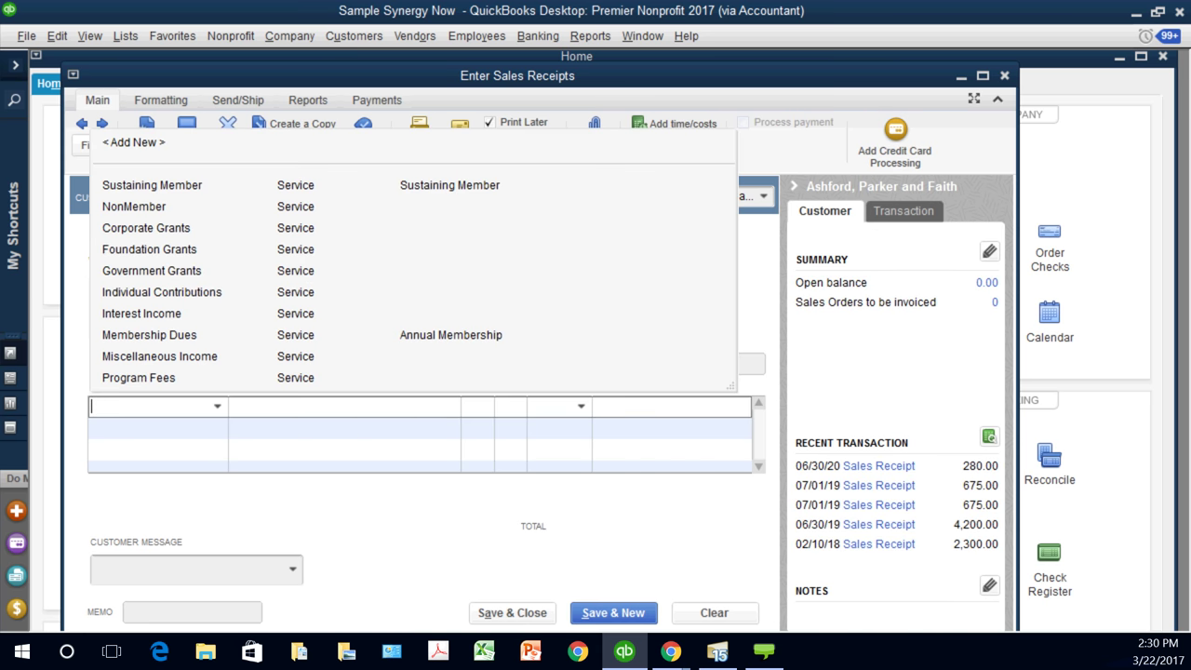
click(161, 292)
click(553, 406)
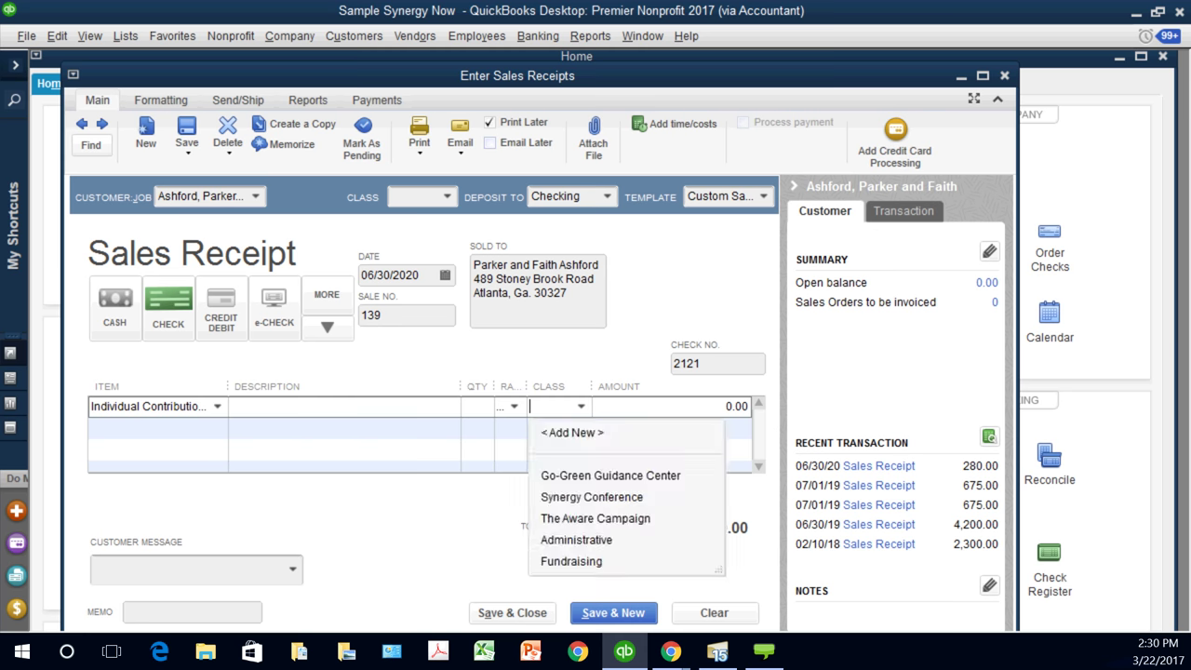
text(Fundr...)
key(Tab)
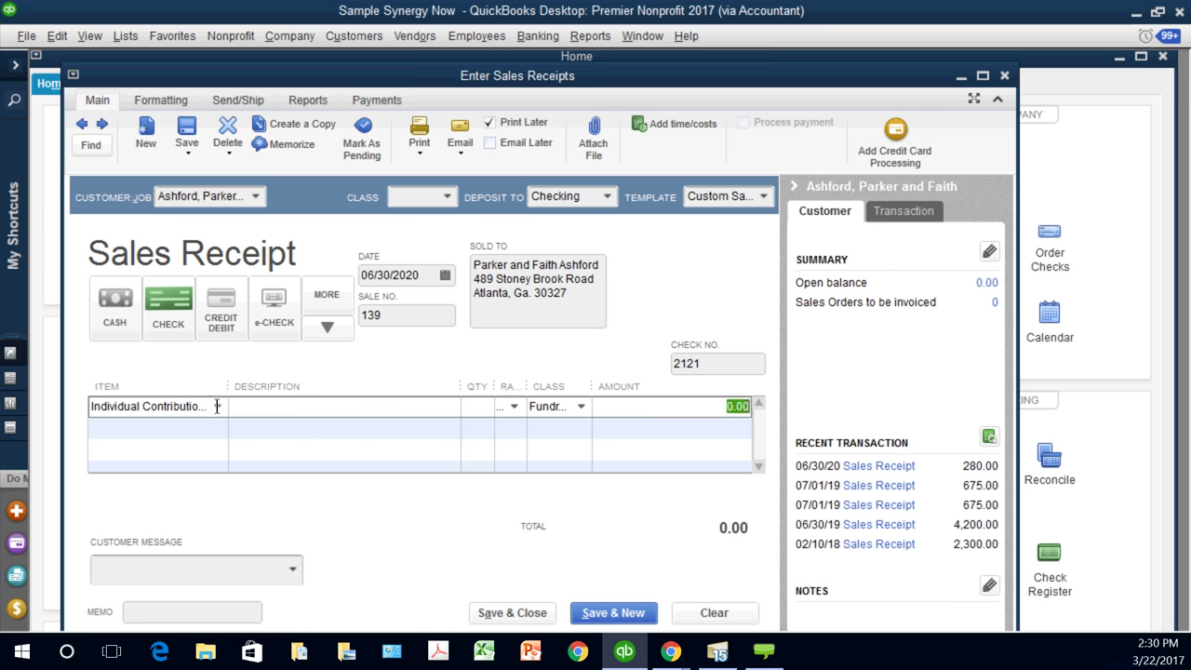
text(1,000,00)
text(0)
key(Tab)
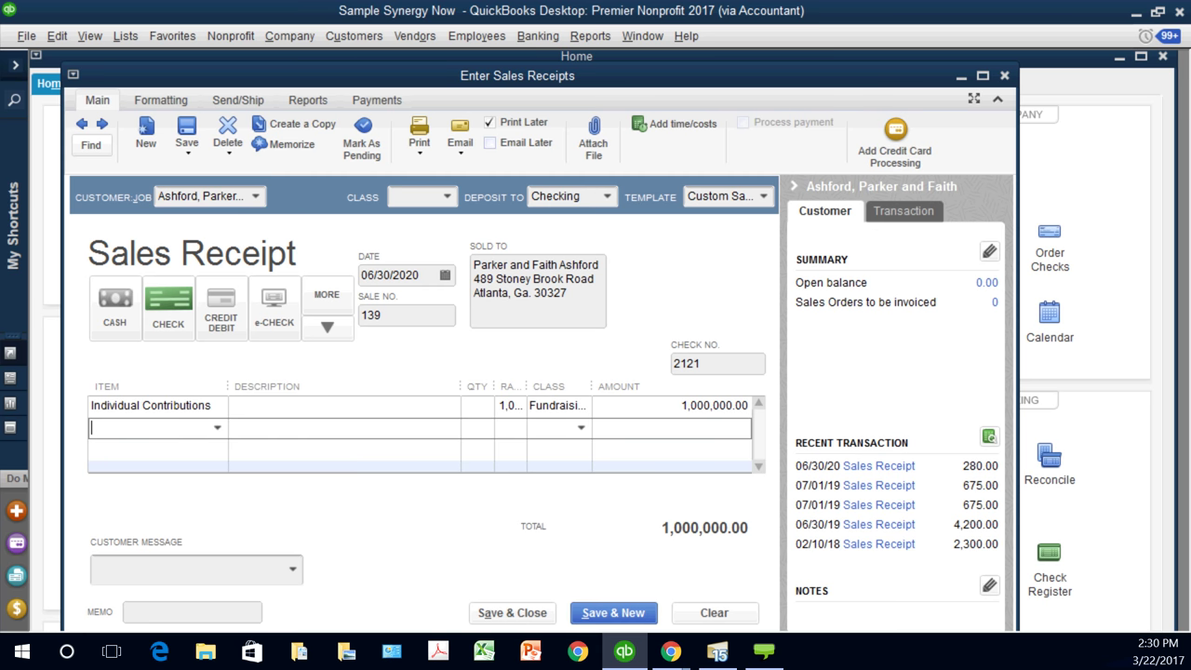
Step: Bring the already open Sales by Customer Summary report to the front to check the donor's giving by year
key(alt+r)
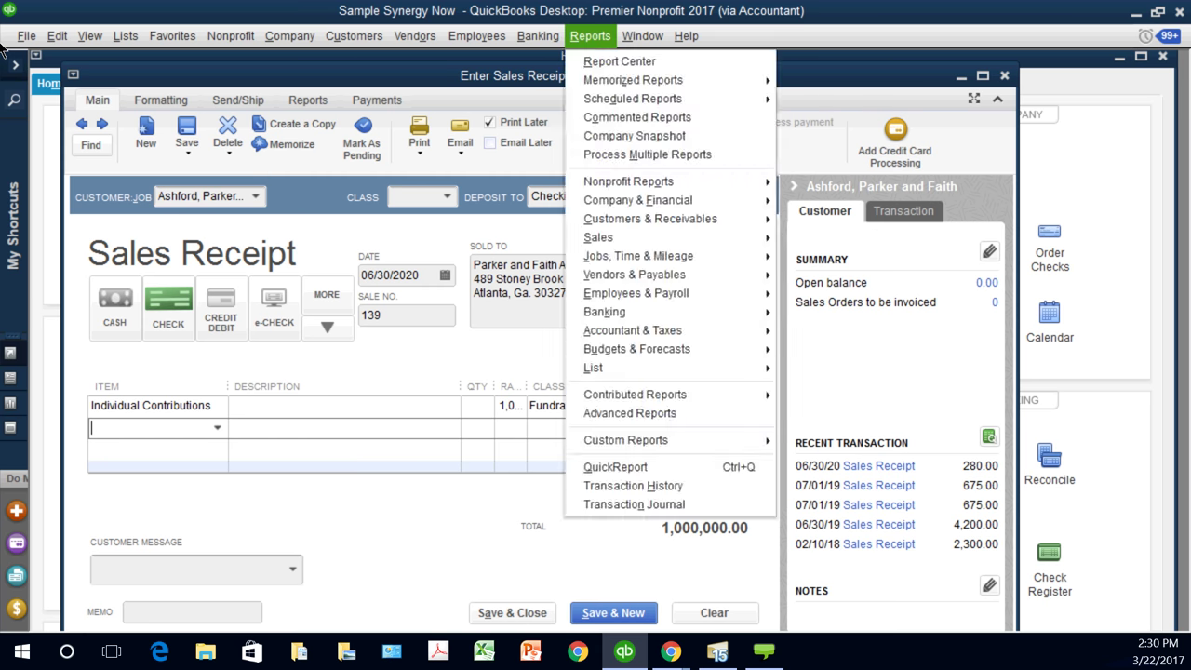
key(Right)
key(Down)
key(Down)
key(Down)
key(Down)
key(Down)
key(Down)
key(Down)
key(Down)
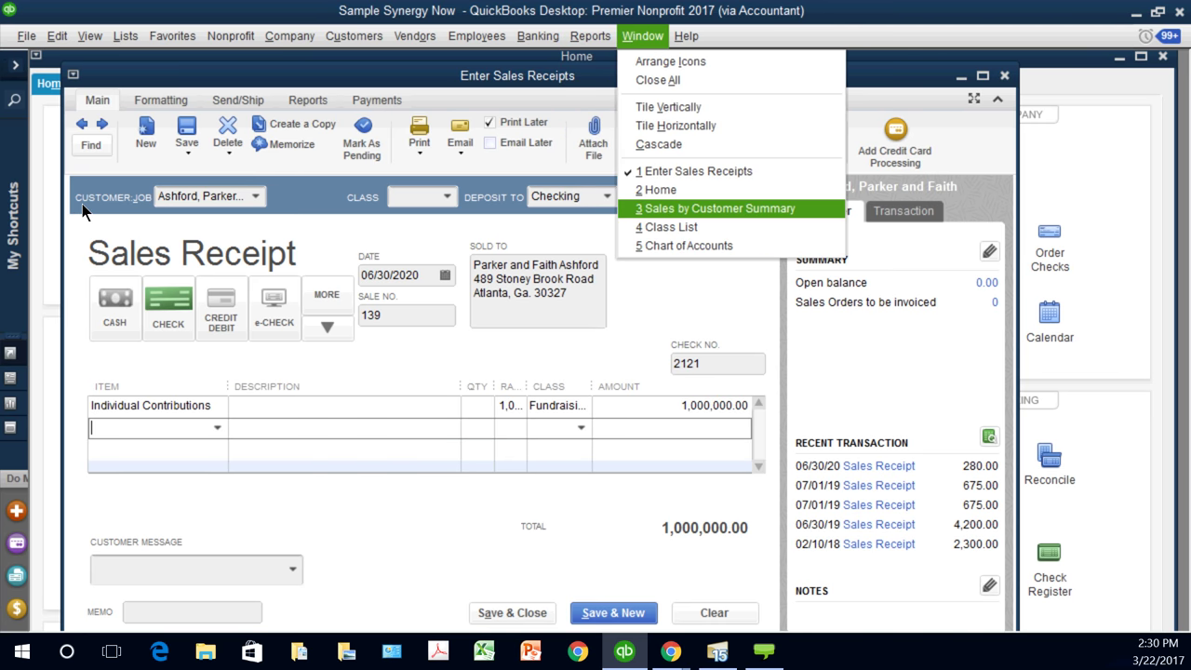
key(Return)
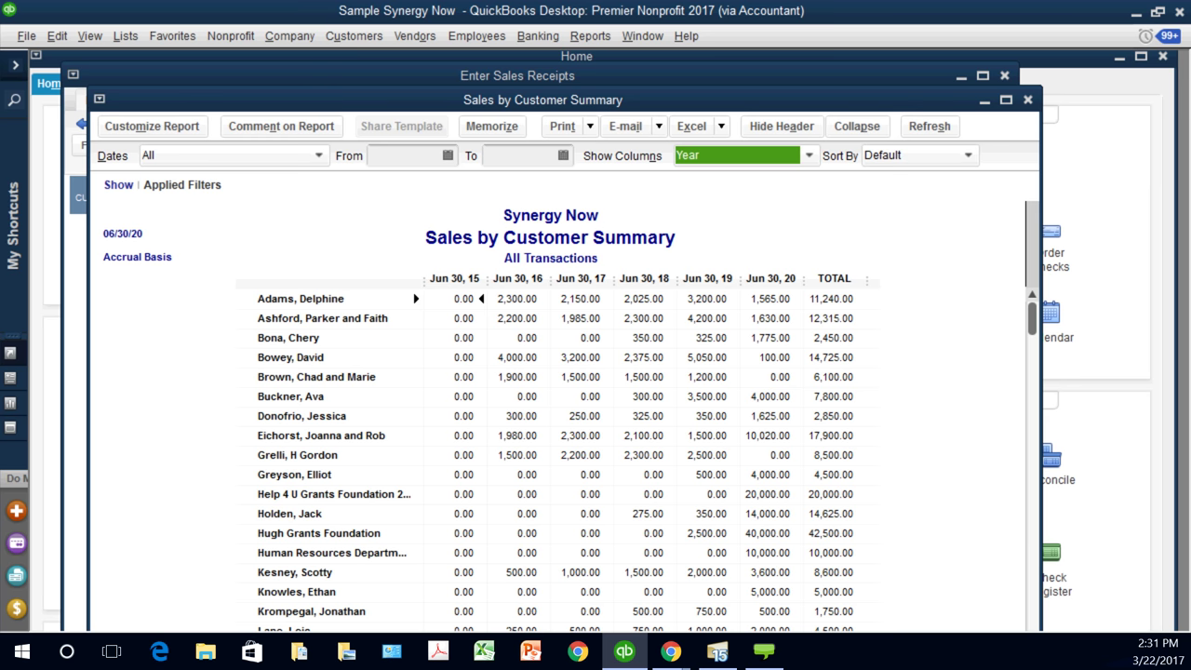
Step: Return to the sales receipt and save it as a sales receipt transaction
click(372, 76)
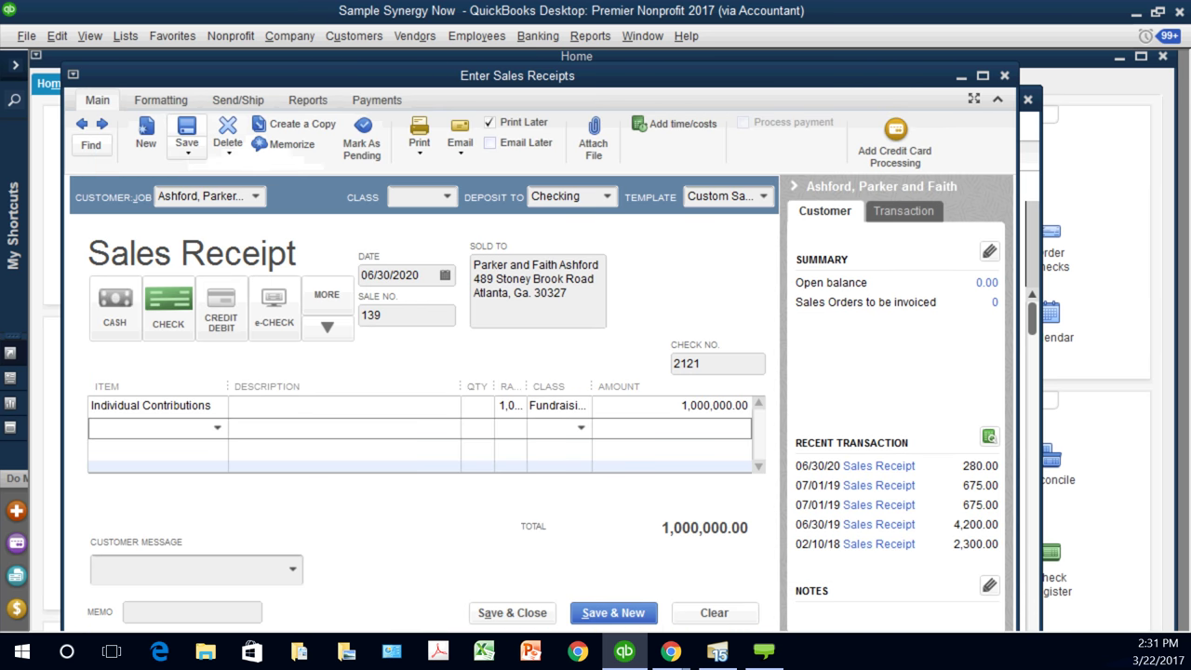
click(187, 150)
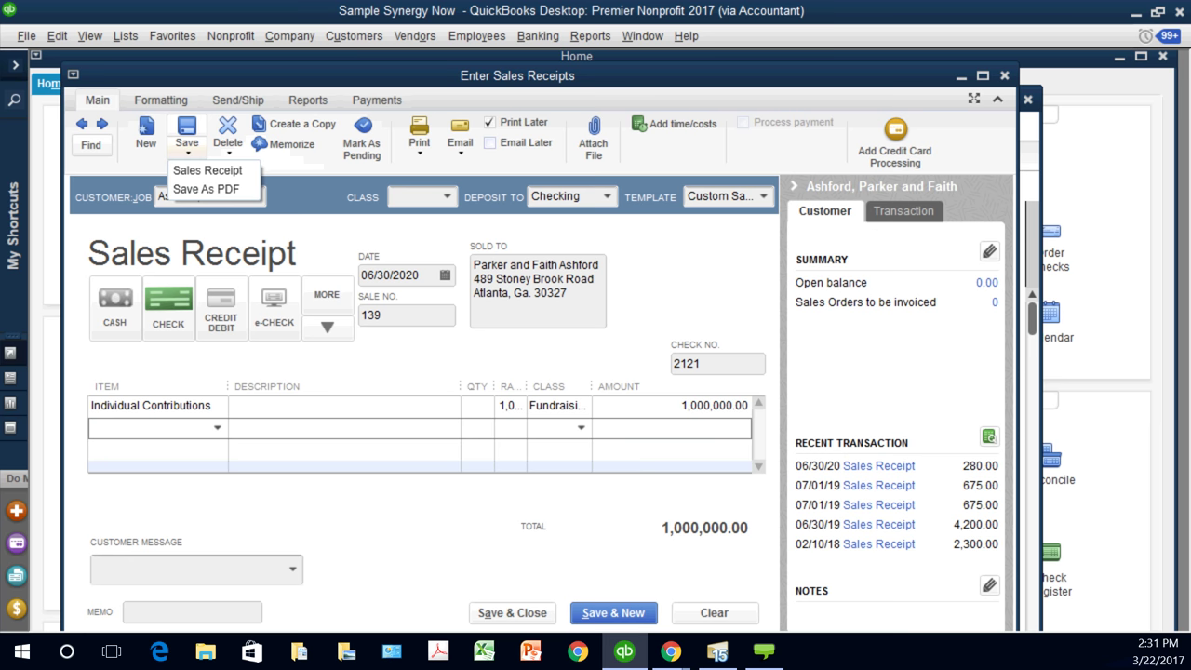
click(206, 170)
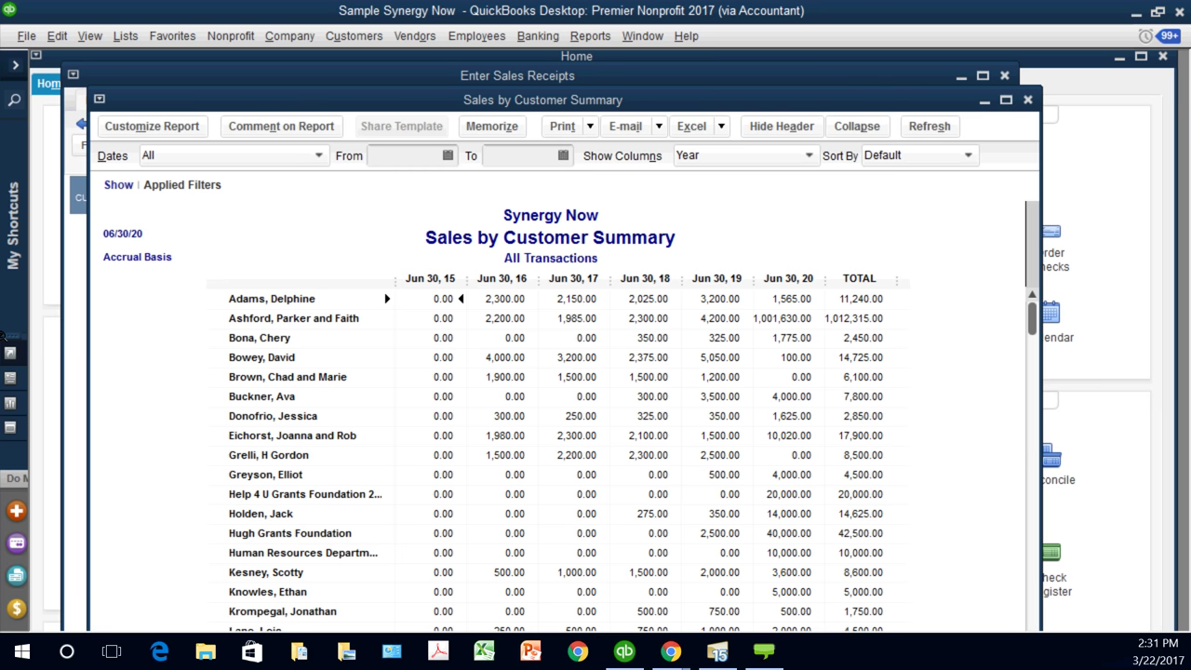
Step: Examine the sales detail behind the second listed donor's total, then leave the reports and return to the sales receipt
double_click(246, 318)
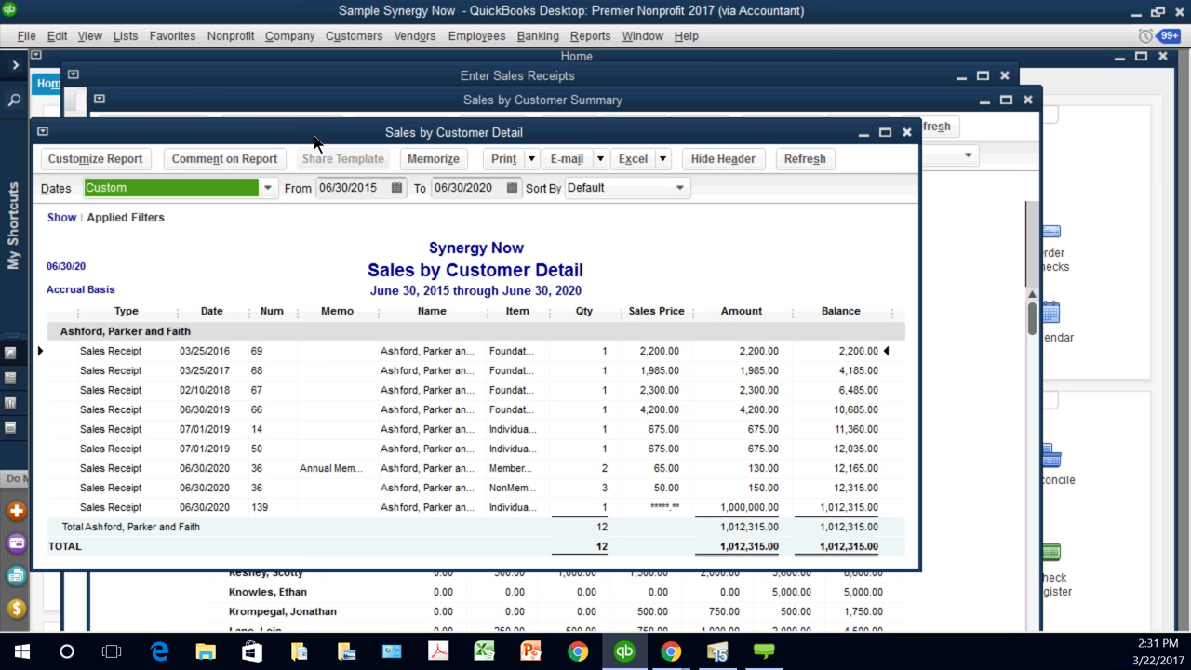
key(Escape)
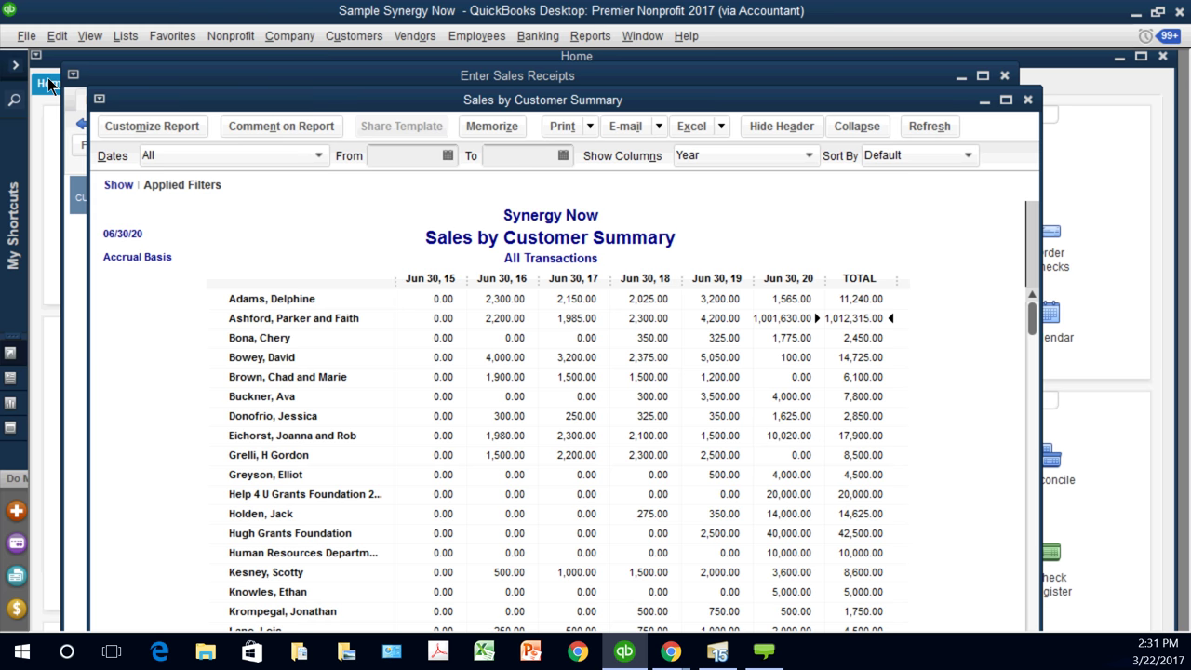
key(Escape)
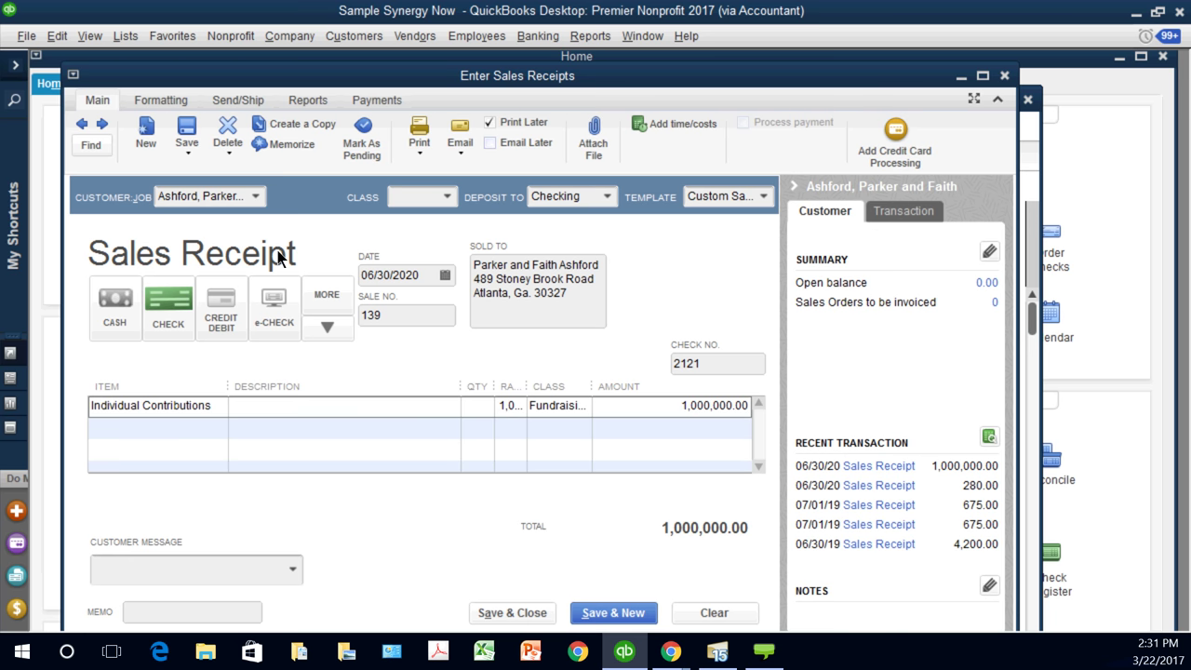
Step: Preview the printed sales receipt in its current Custom Sales Receipt template, then close the preview
key(alt+Down)
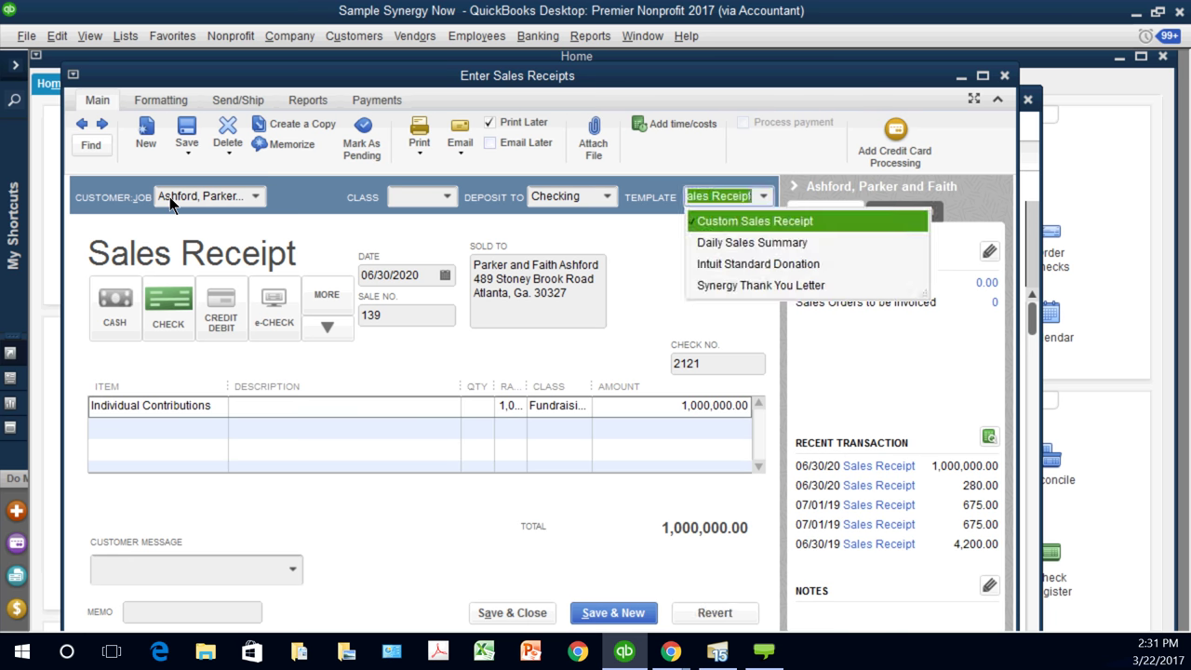
key(Escape)
click(419, 151)
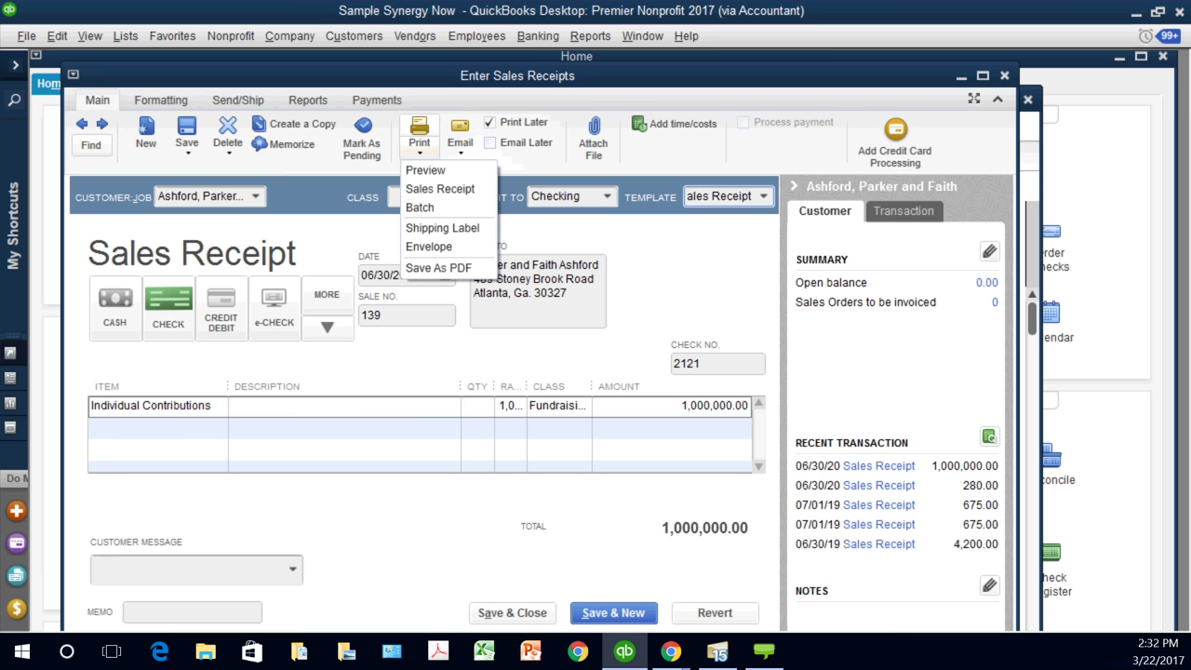
key(Down)
key(Return)
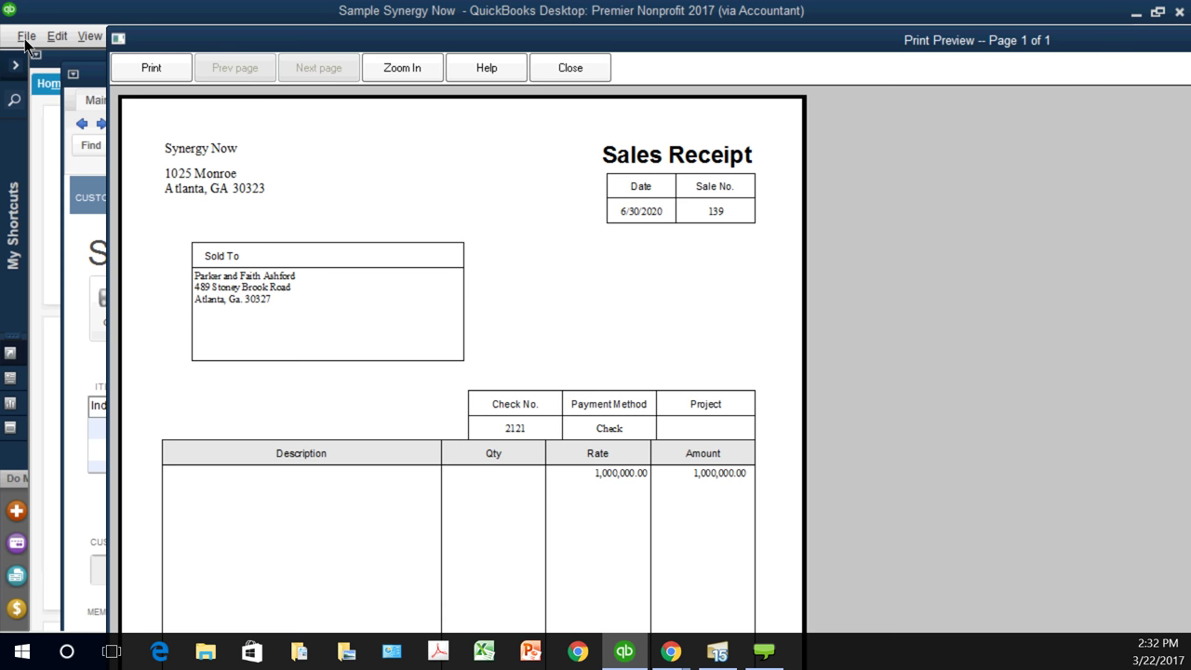
key(Escape)
key(Return)
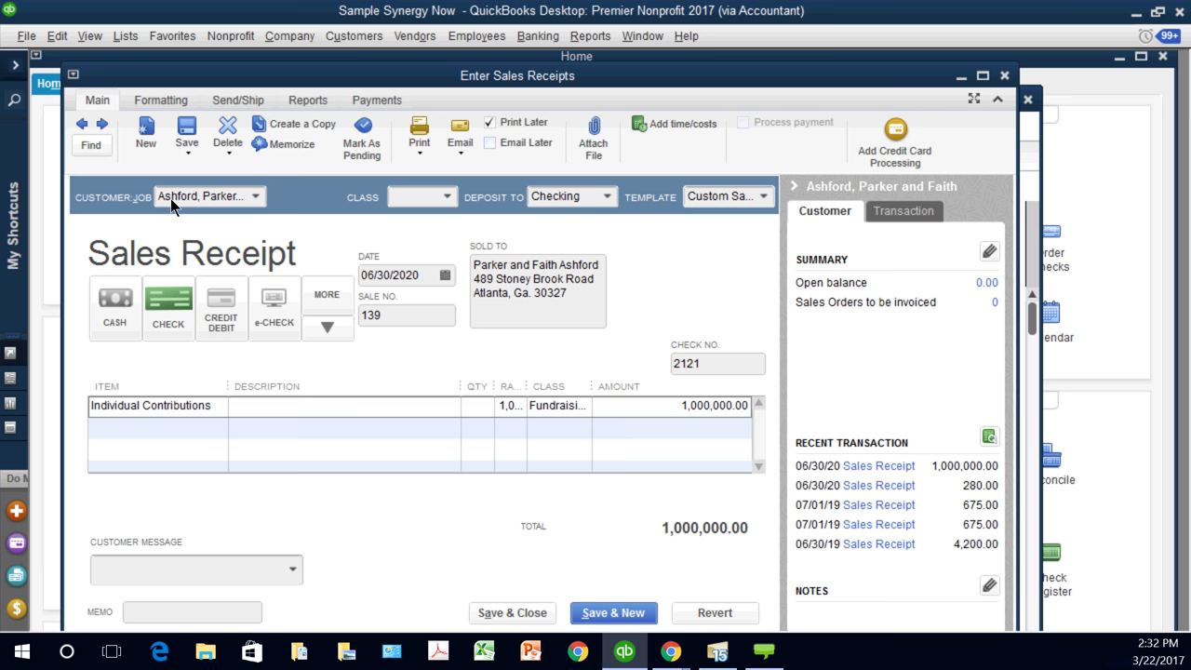
Step: Switch the saved sales receipt's template to Synergy Thank You Letter
key(alt+Down)
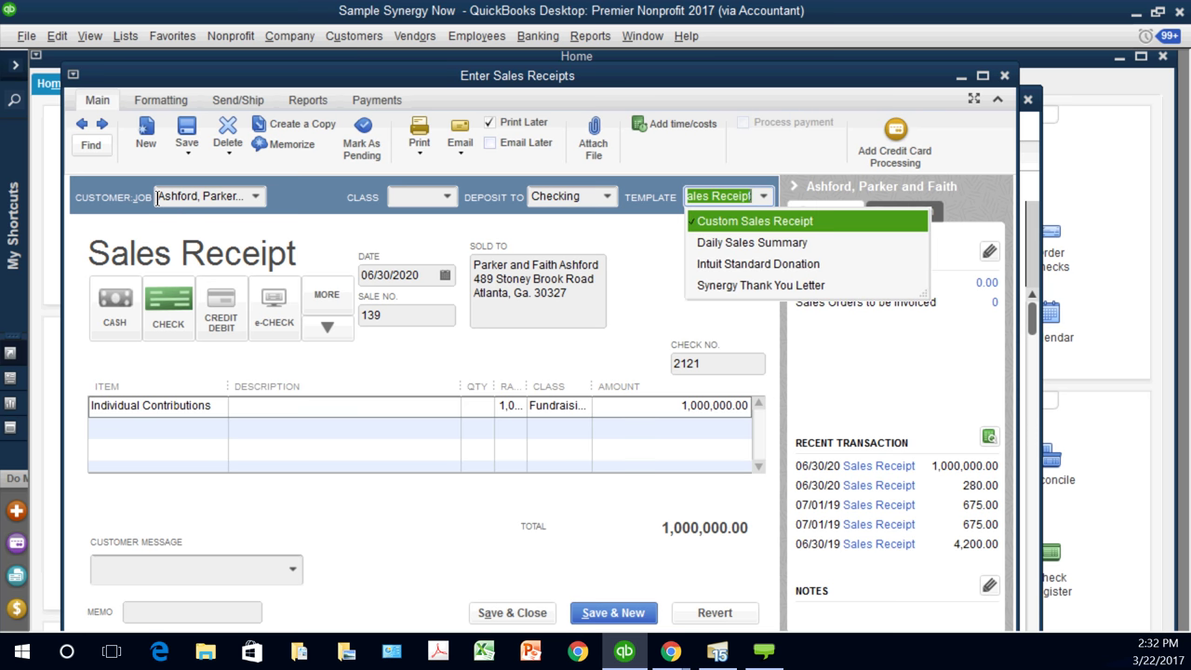
key(Down)
key(Down)
key(Down)
key(Return)
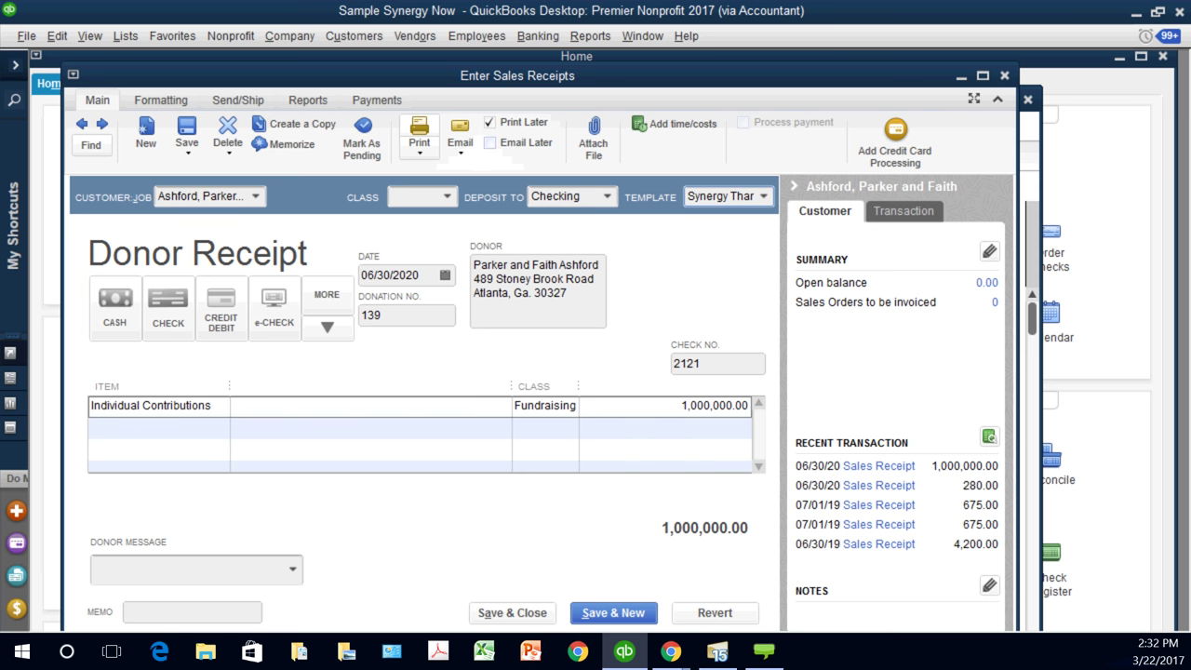
Step: Preview the donor's thank-you letter, move the preview aside to read it in full, and close it
click(420, 140)
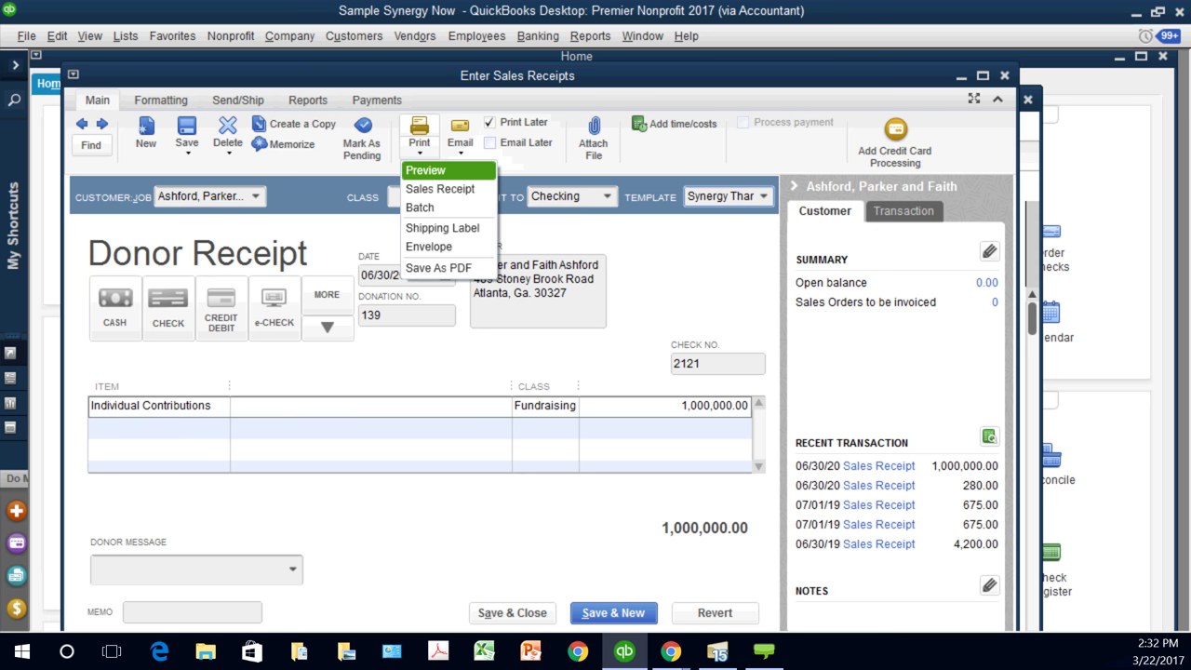
click(425, 171)
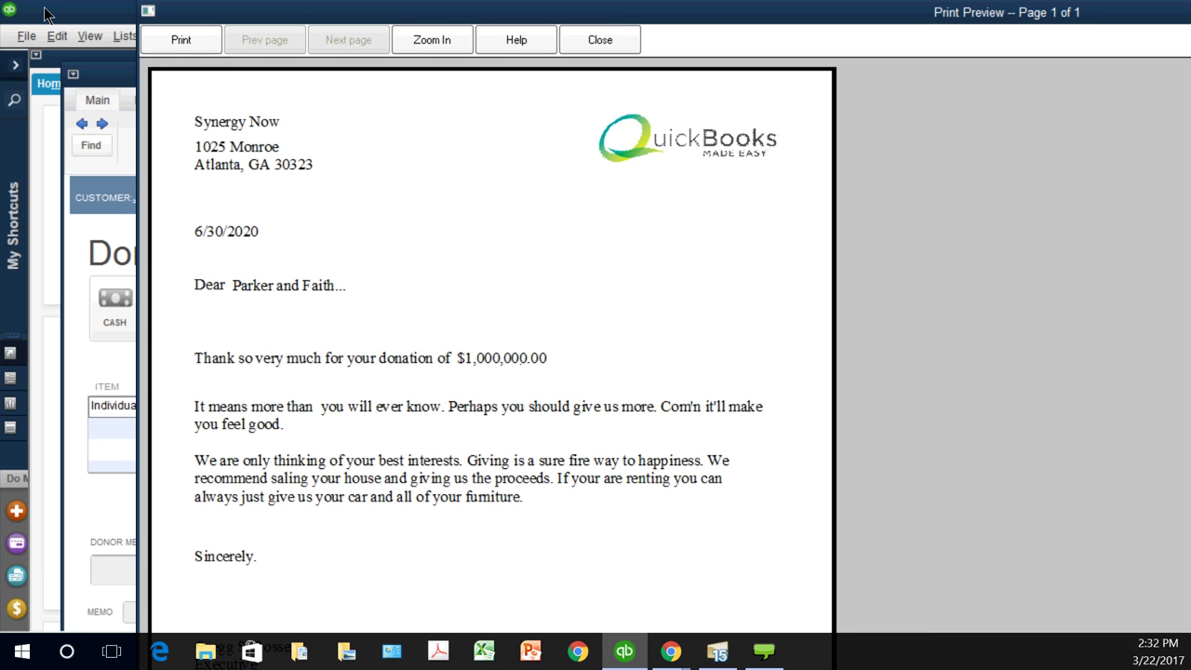
drag(45, 8, 372, 17)
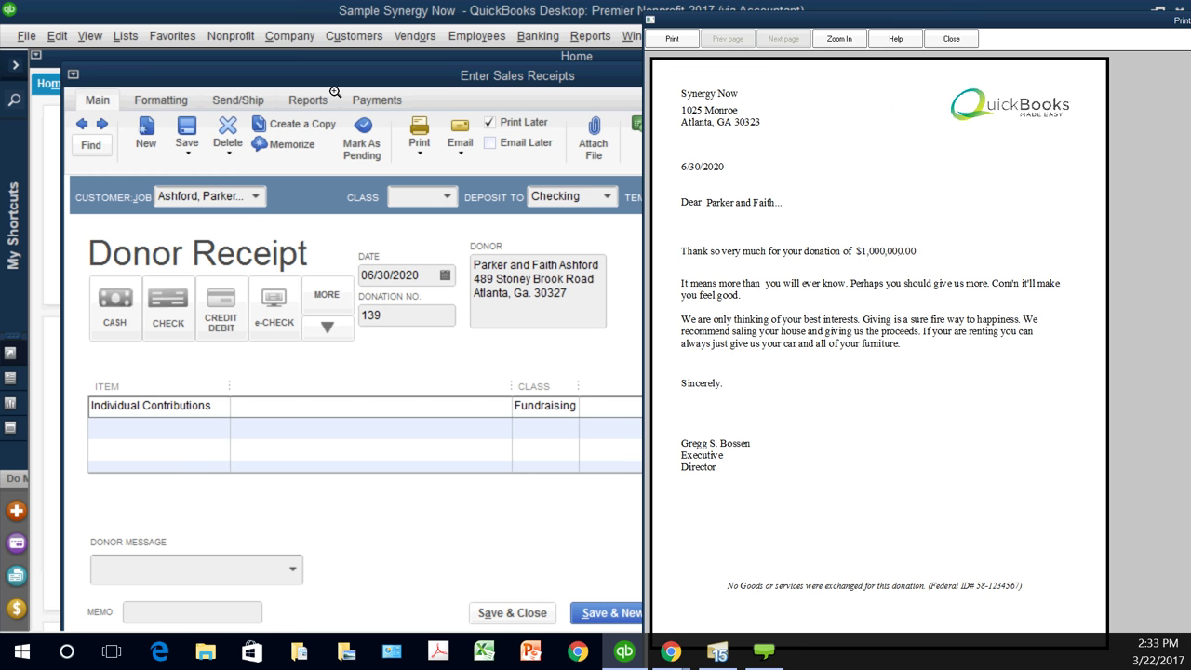
click(950, 39)
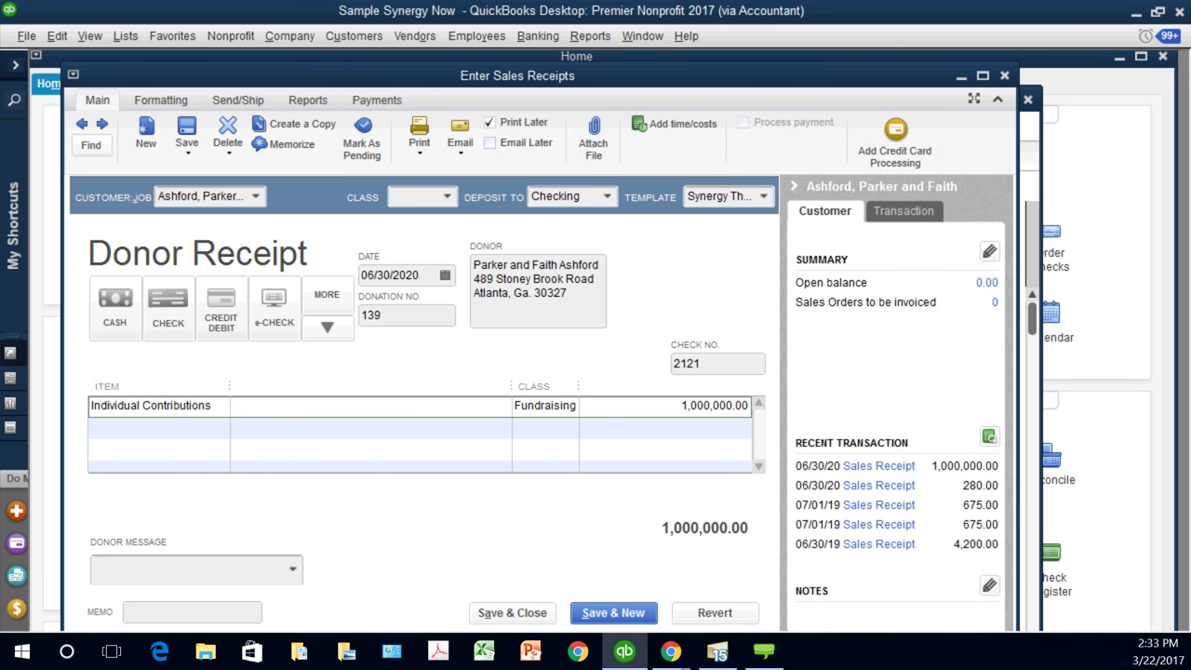
Step: Open a blank Make Deposits form and compare its line fields with those of the donor receipt
drag(517, 76, 525, 70)
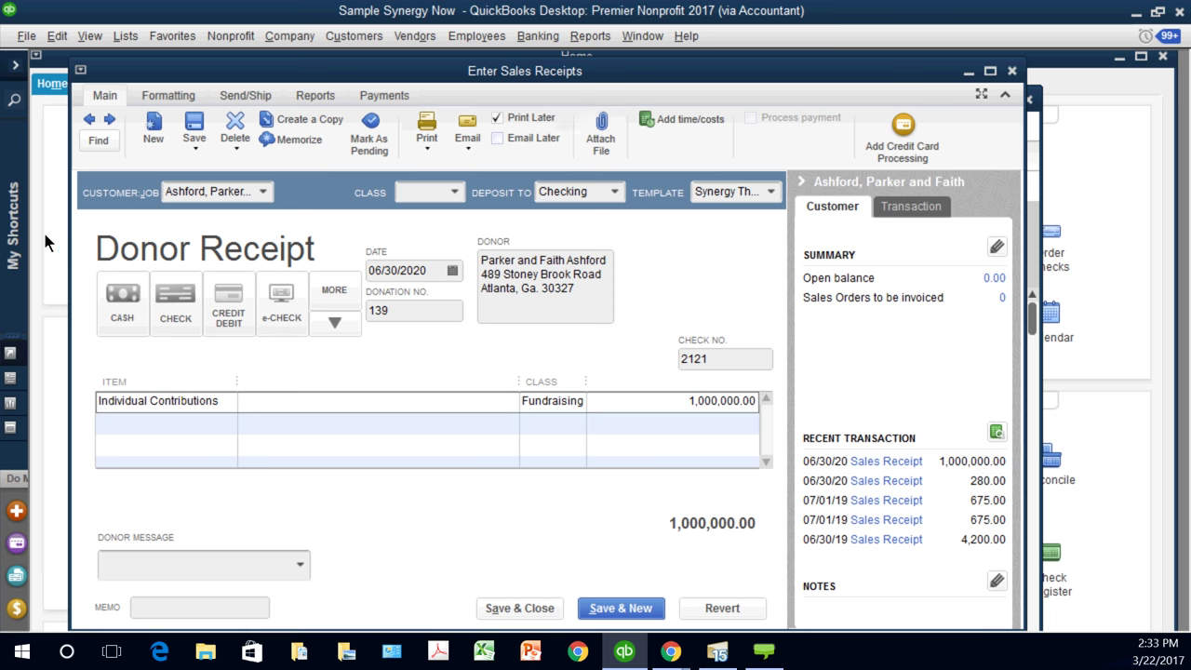
key(alt+b)
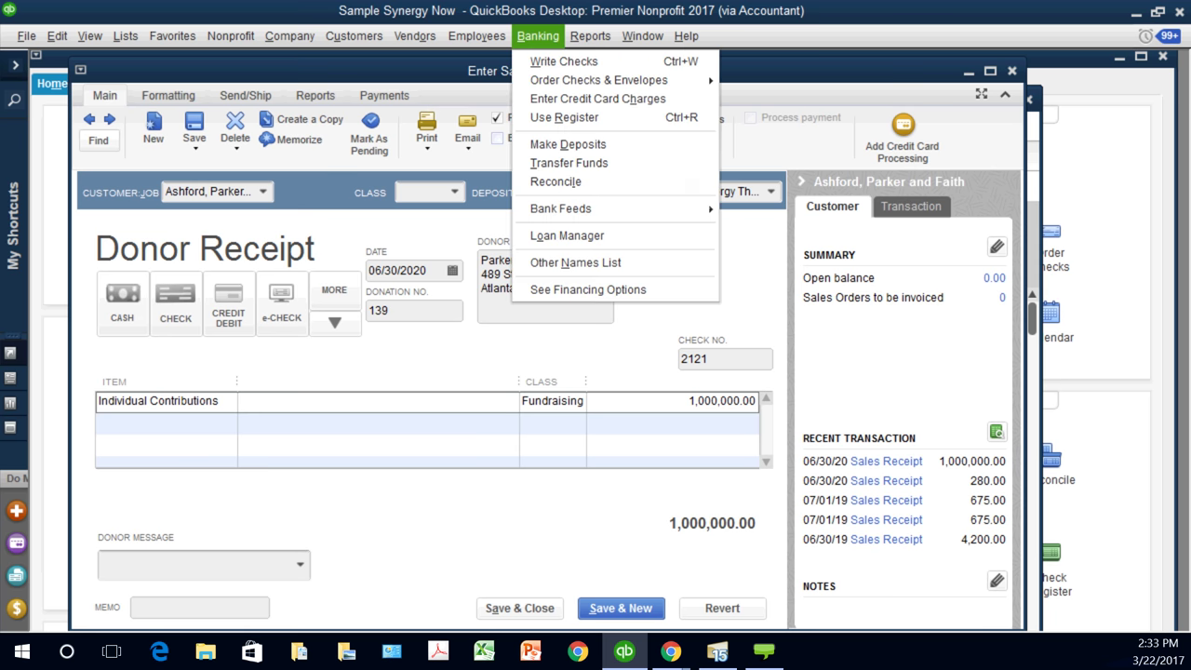
key(Return)
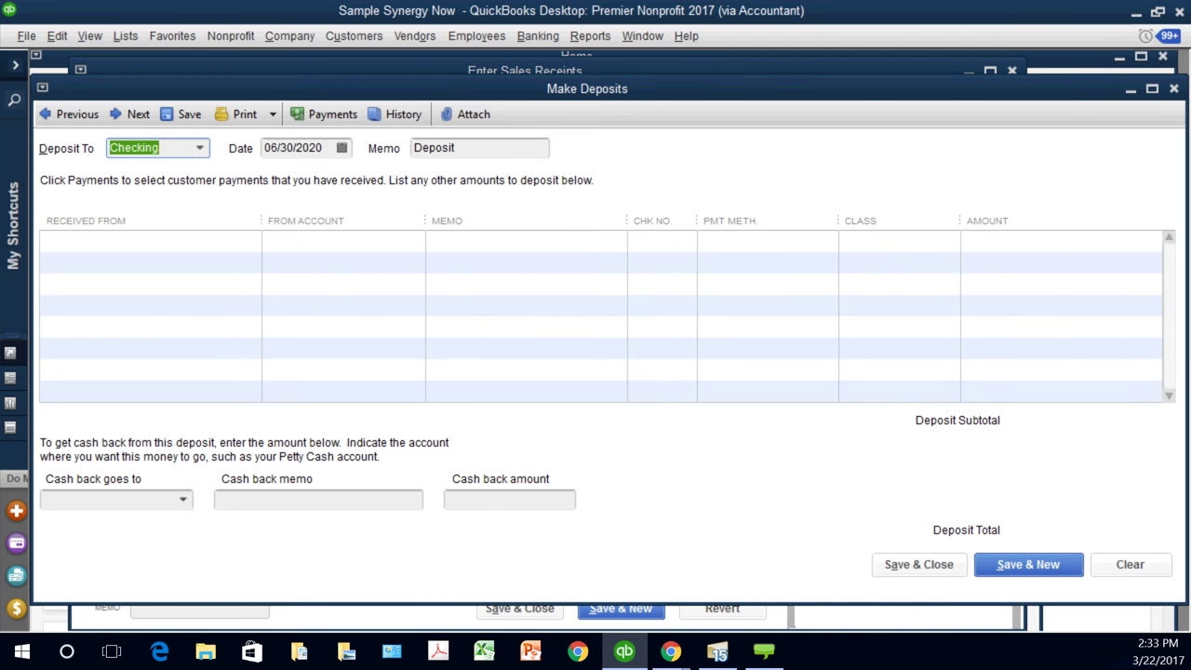
click(279, 241)
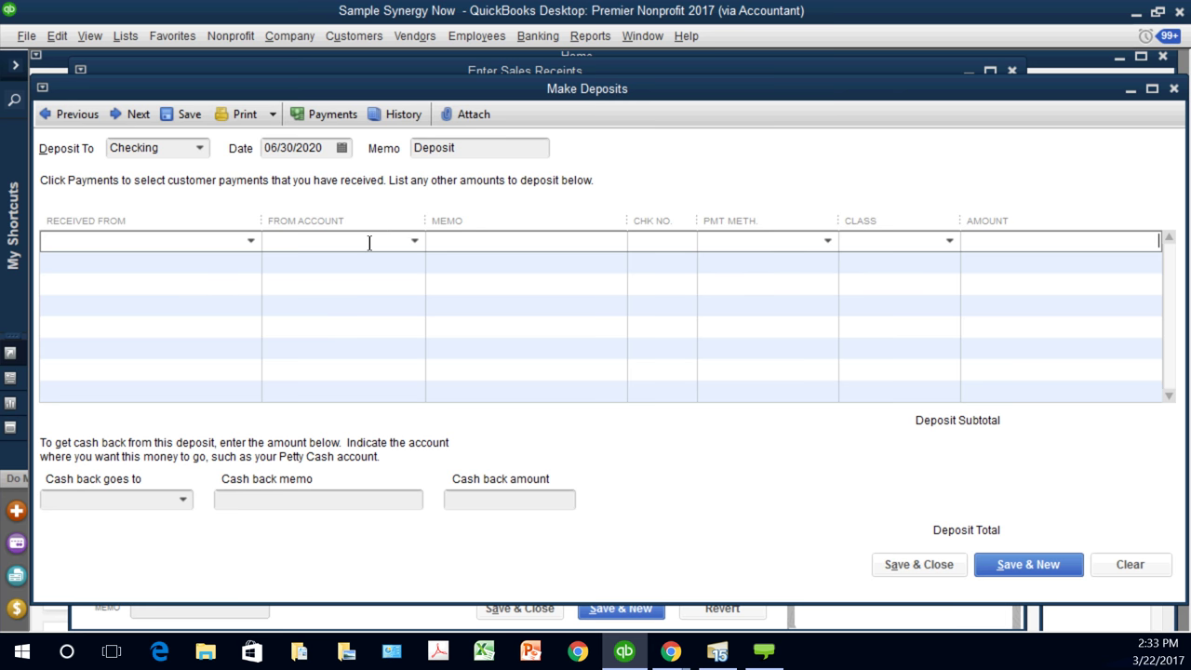
key(Tab)
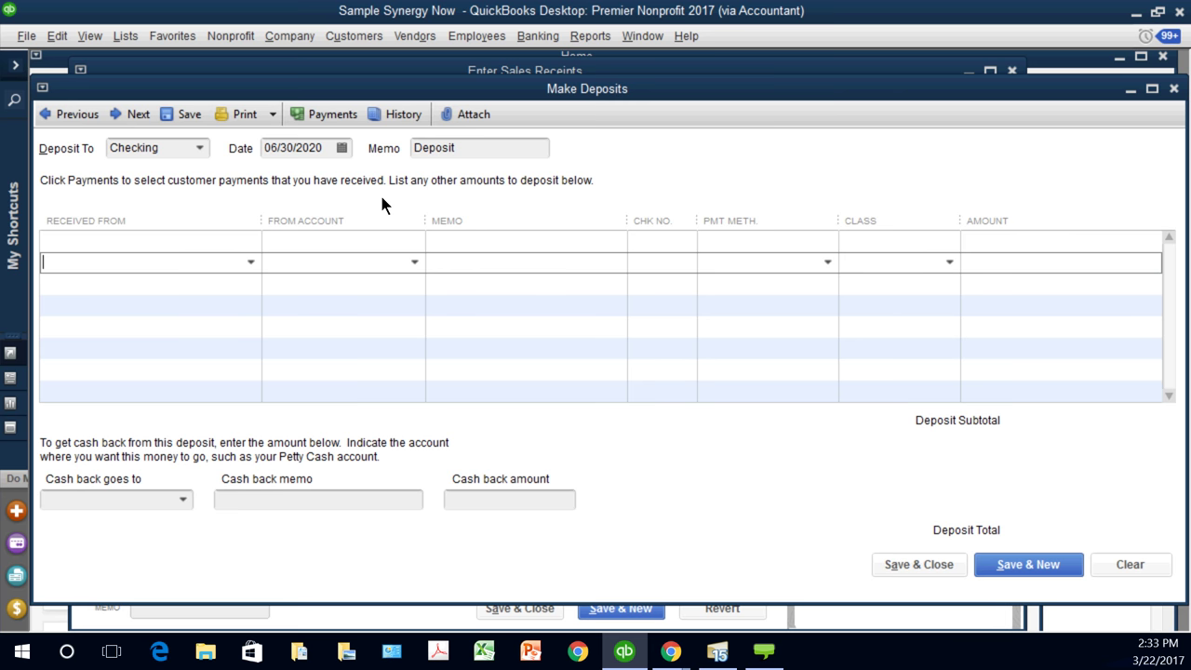
click(293, 72)
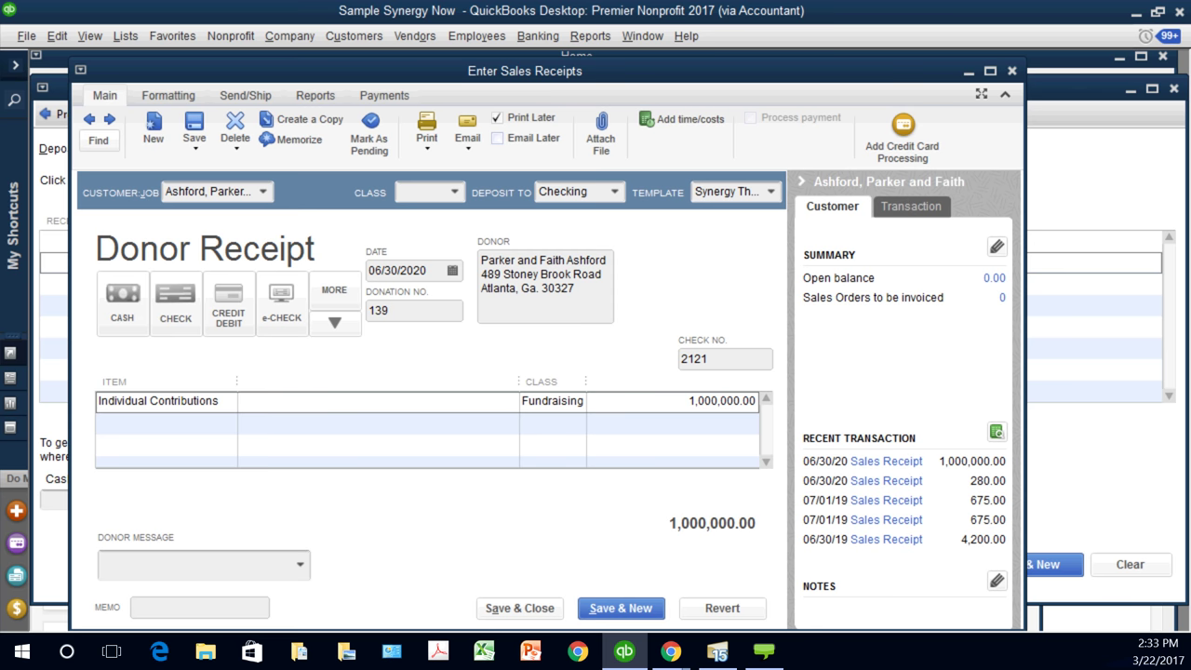
drag(525, 70, 519, 305)
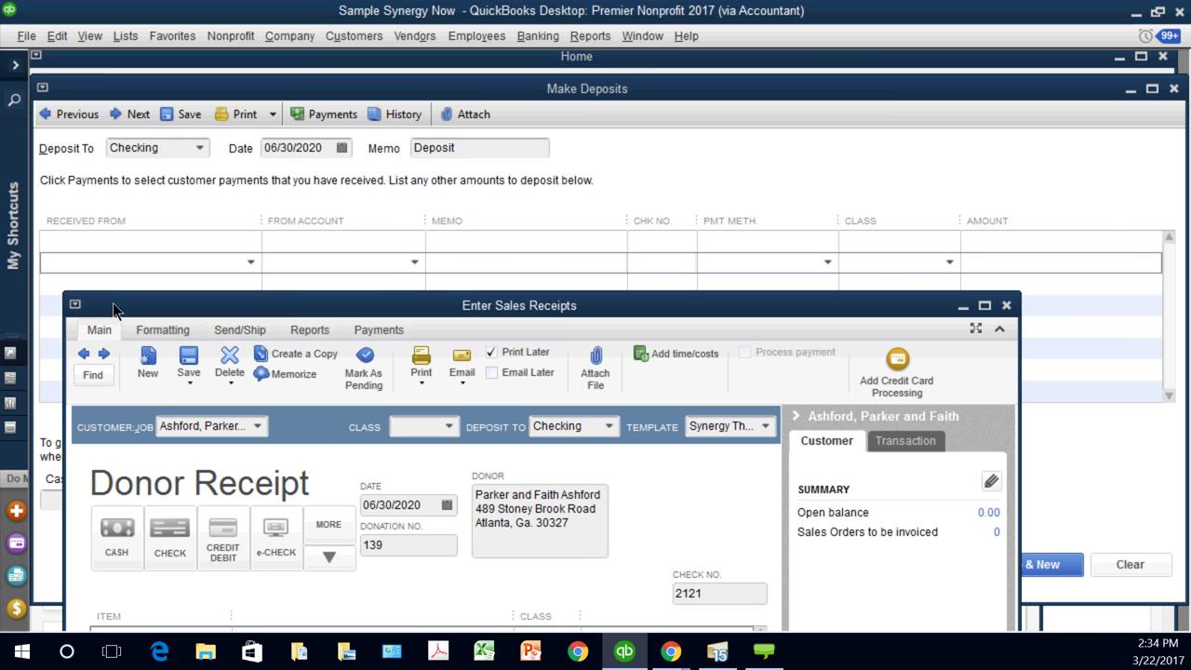
drag(112, 304, 125, 81)
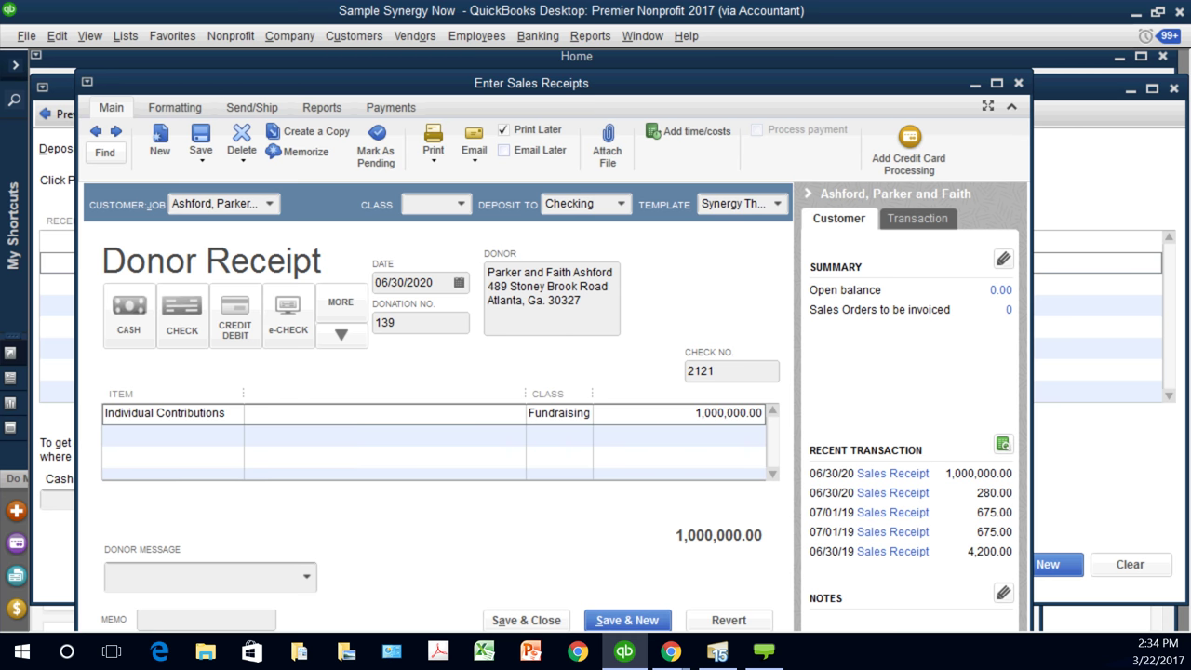
Step: Review the donor receipt's item, check number, donor, class and amount fields
click(190, 413)
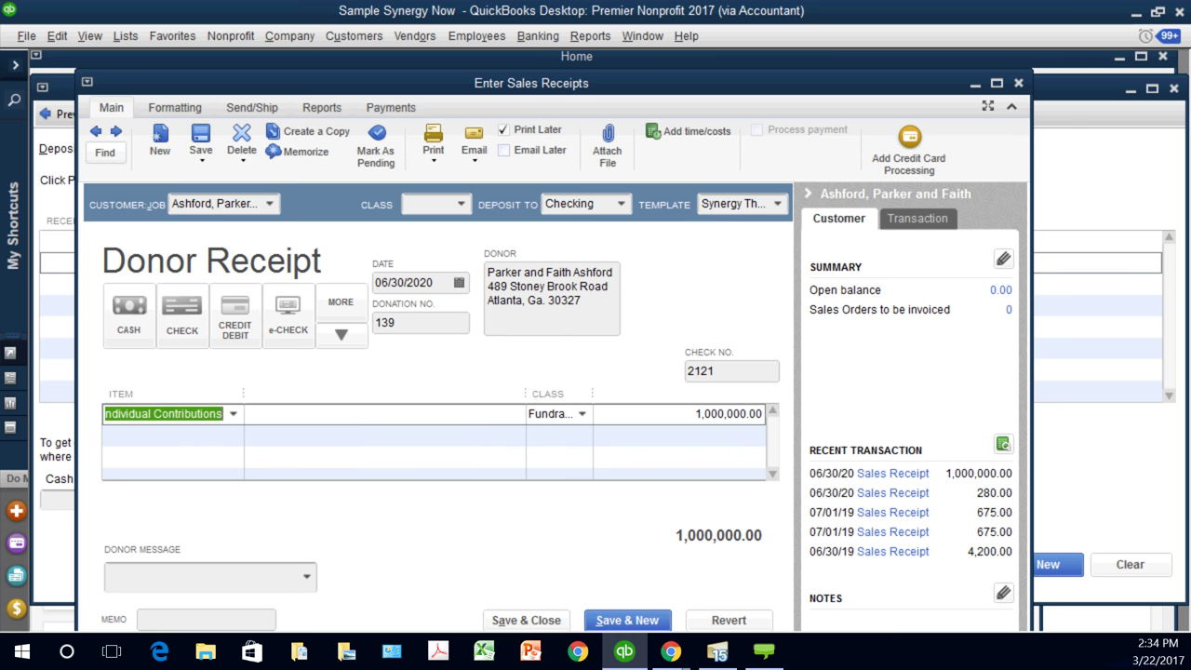
key(shift+Tab)
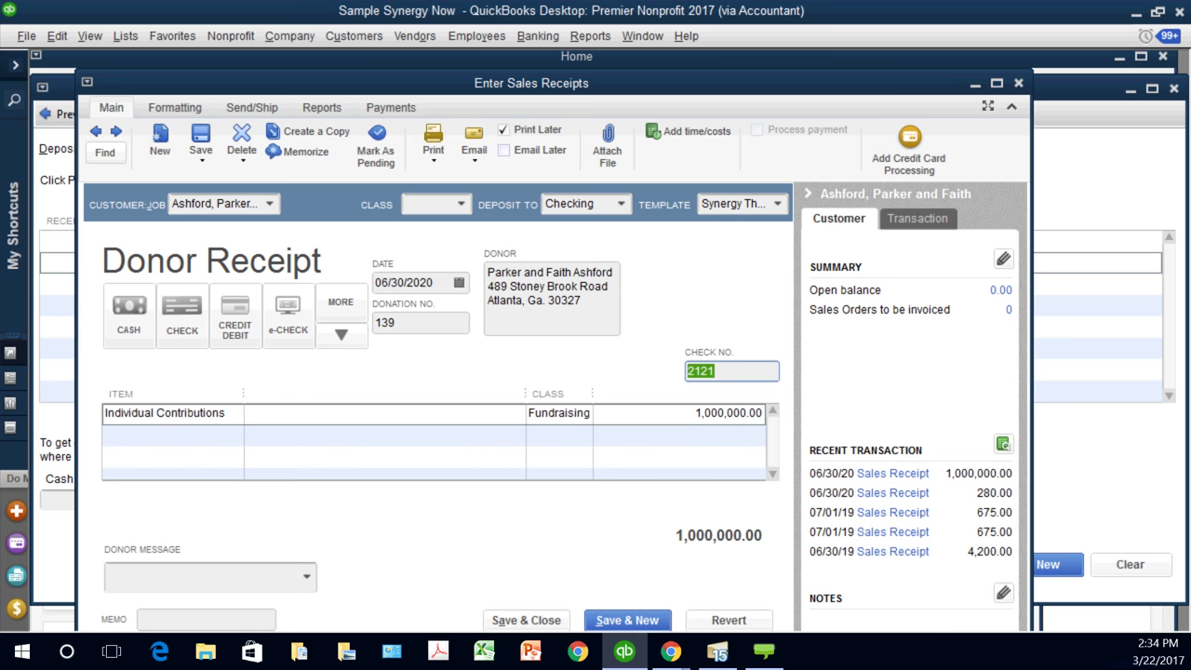
key(Tab)
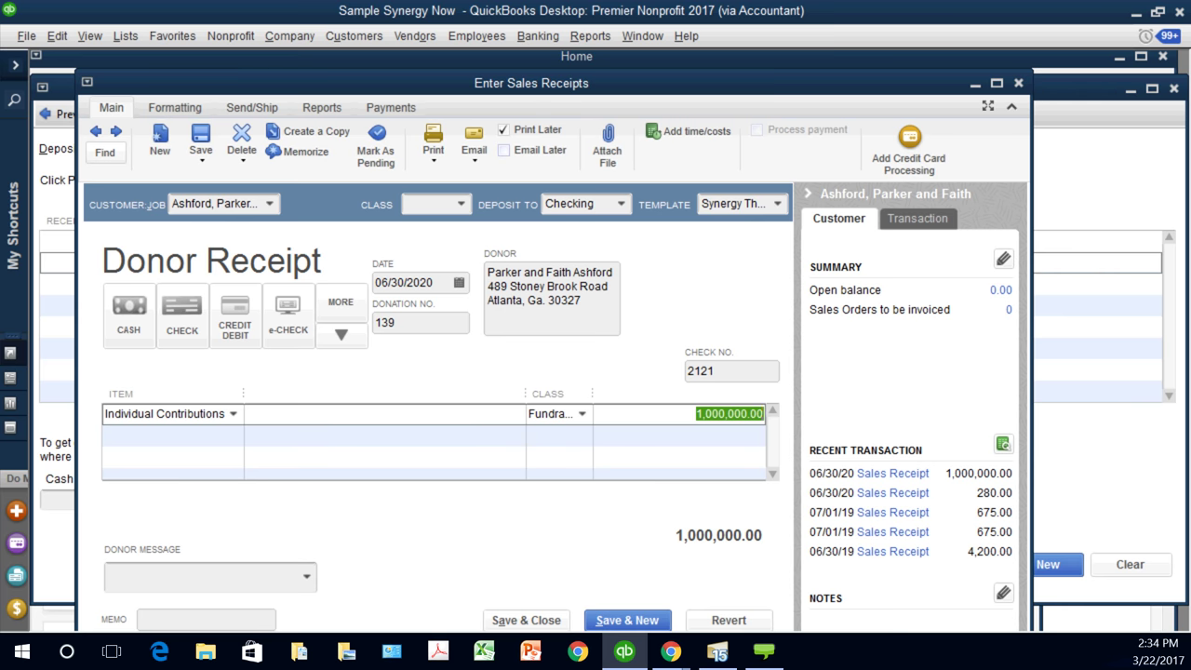
click(269, 203)
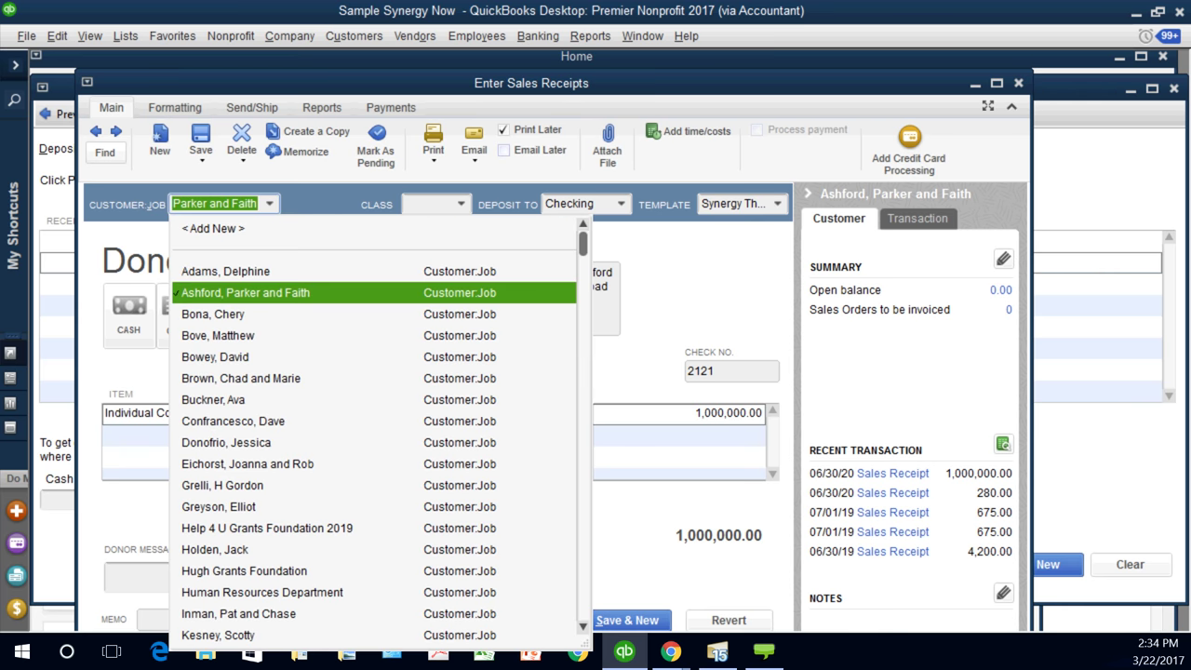
key(Escape)
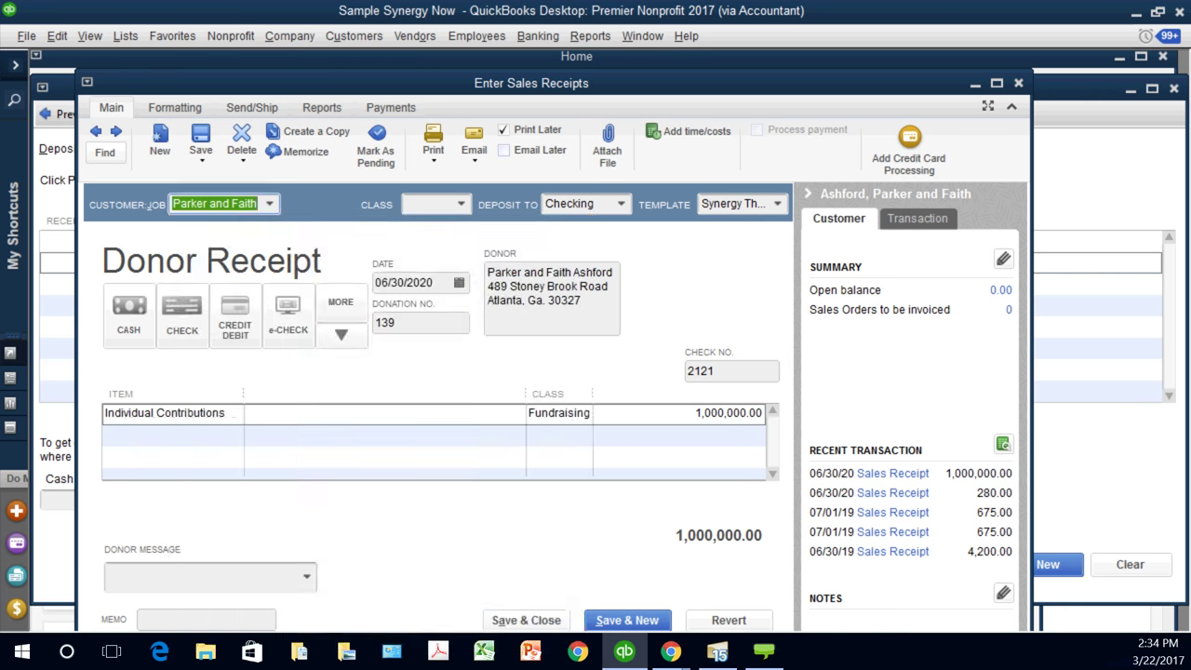
key(Tab)
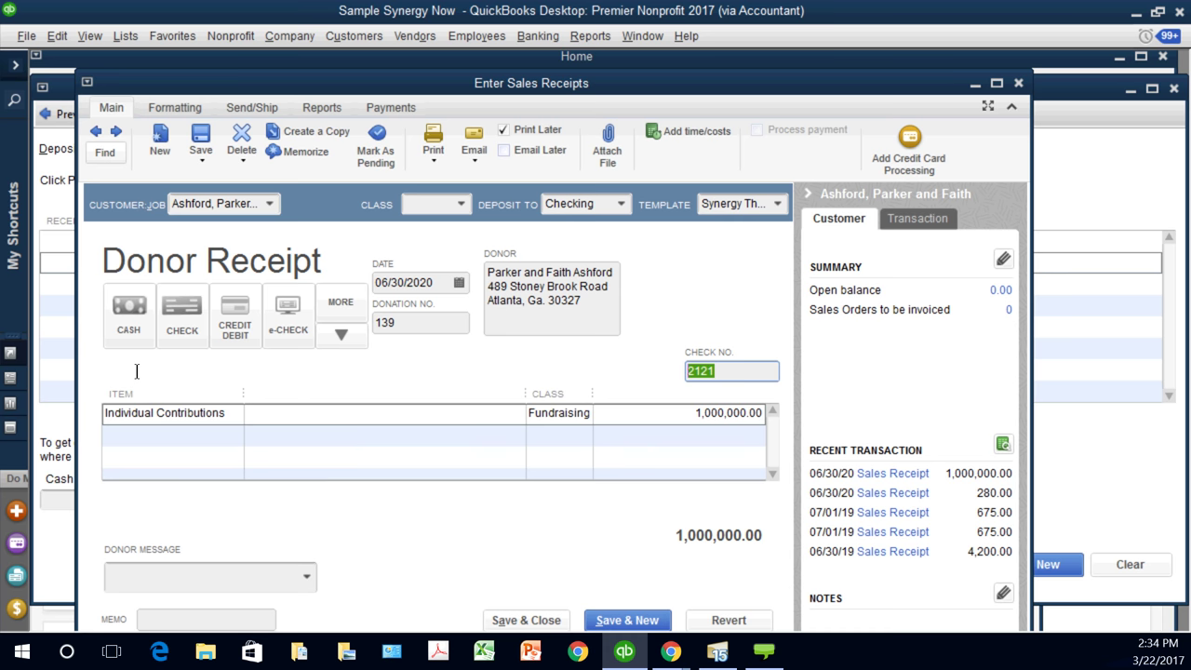
key(Tab)
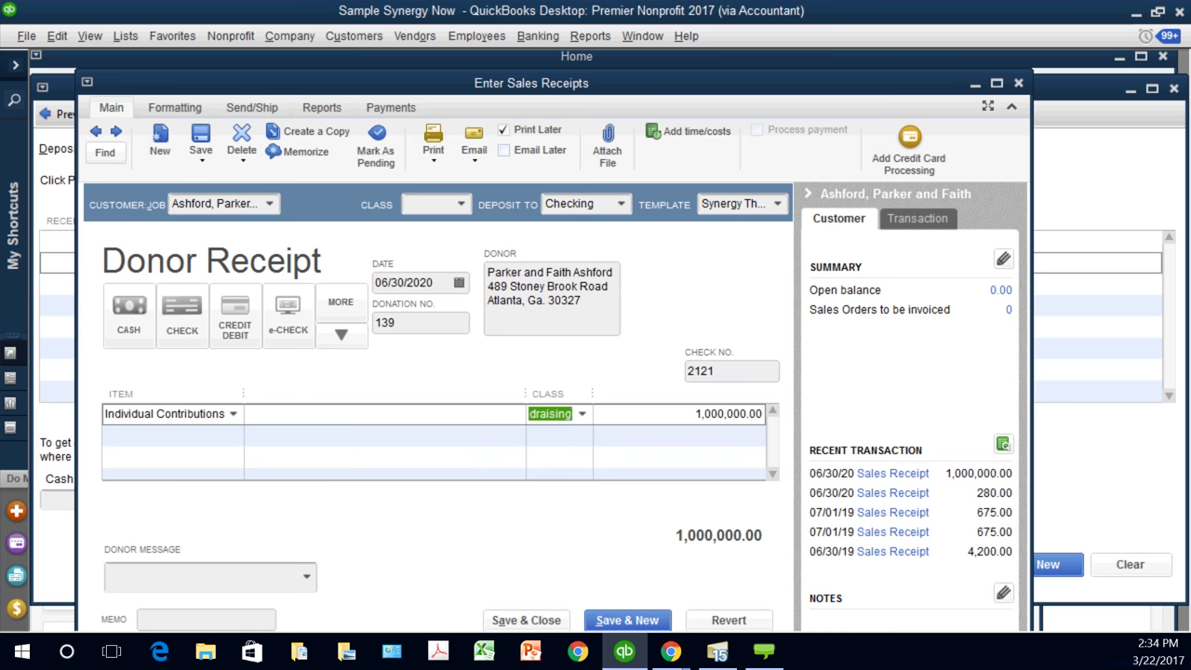
key(Tab)
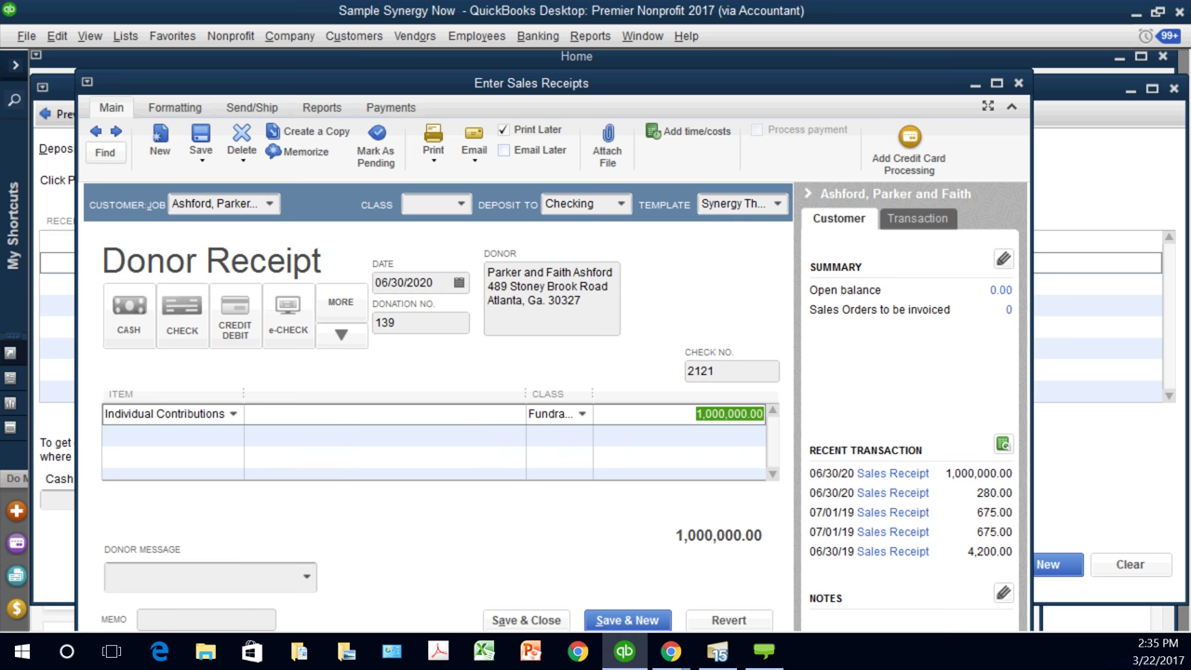
Step: Open the Chart of Accounts and examine the income accounts from Sponsorship Income through Interest Income, including Individual Contributions
click(124, 35)
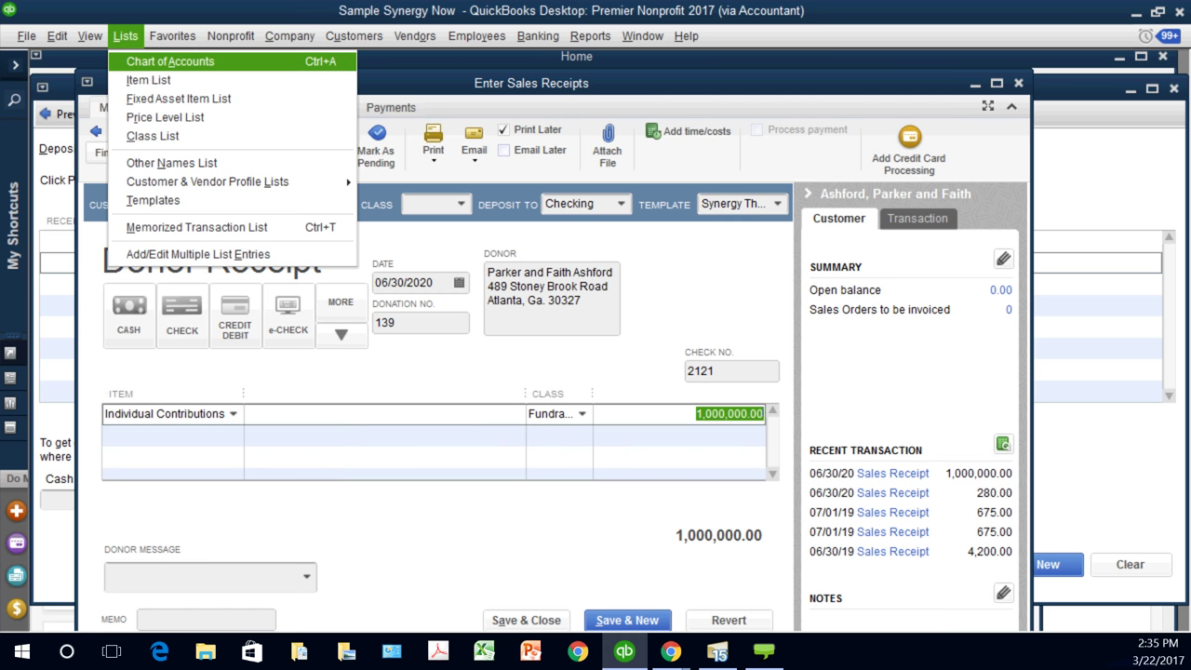
click(169, 62)
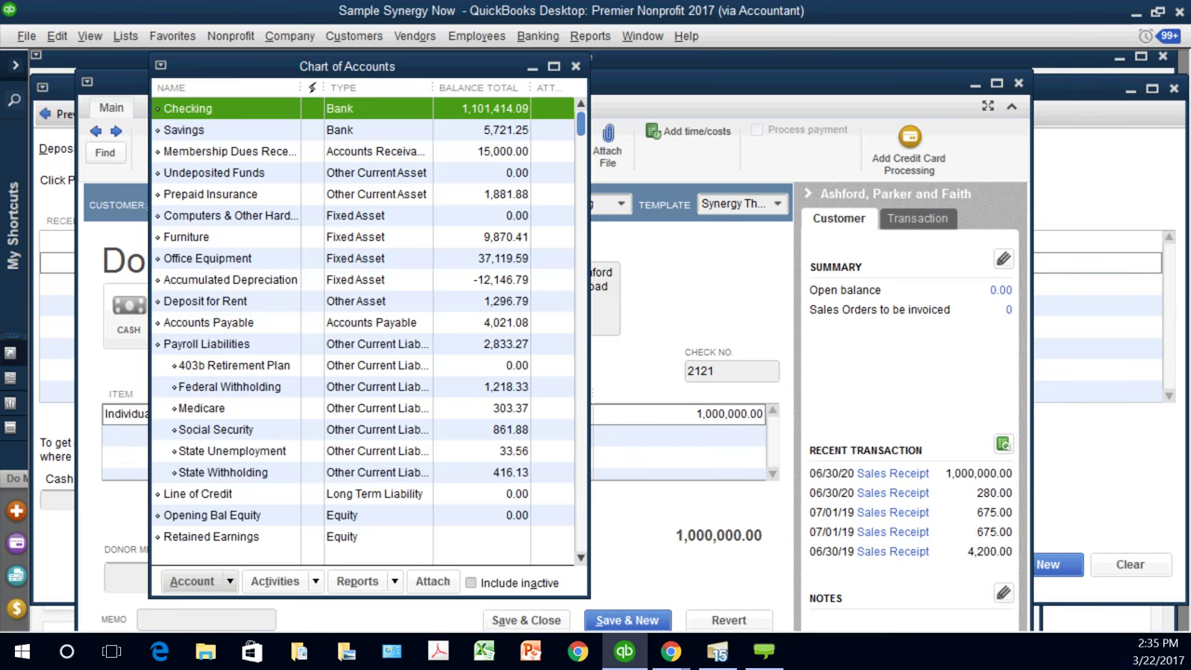
scroll(369, 320, down, 3)
drag(581, 191, 581, 244)
click(217, 279)
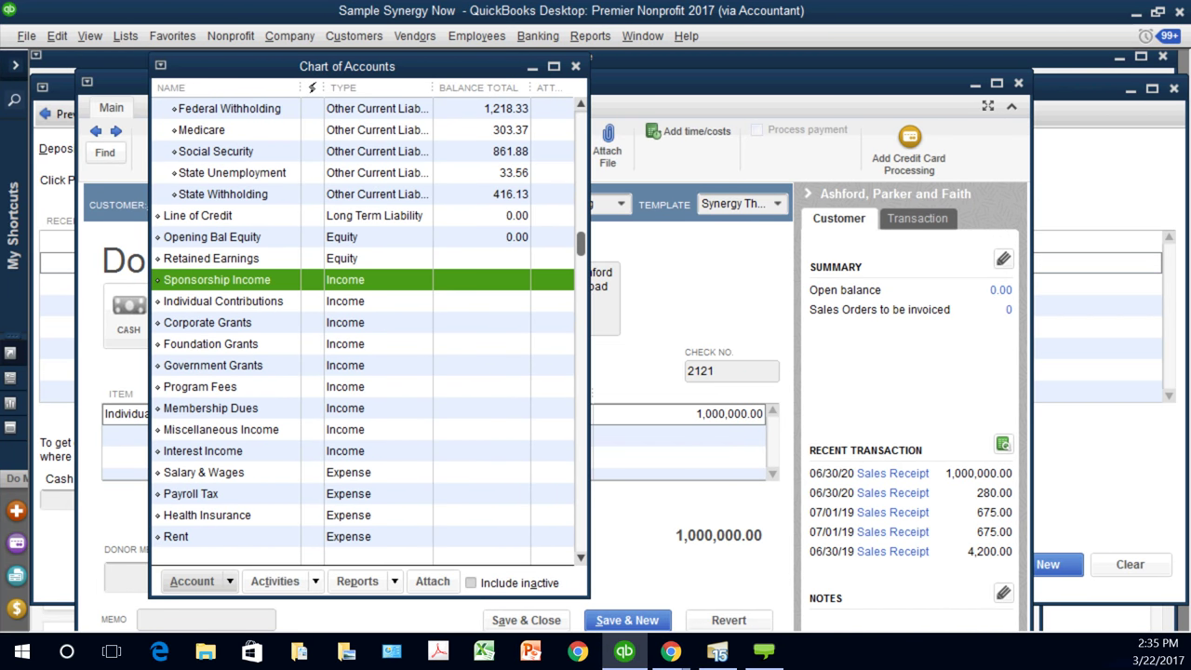
click(203, 450)
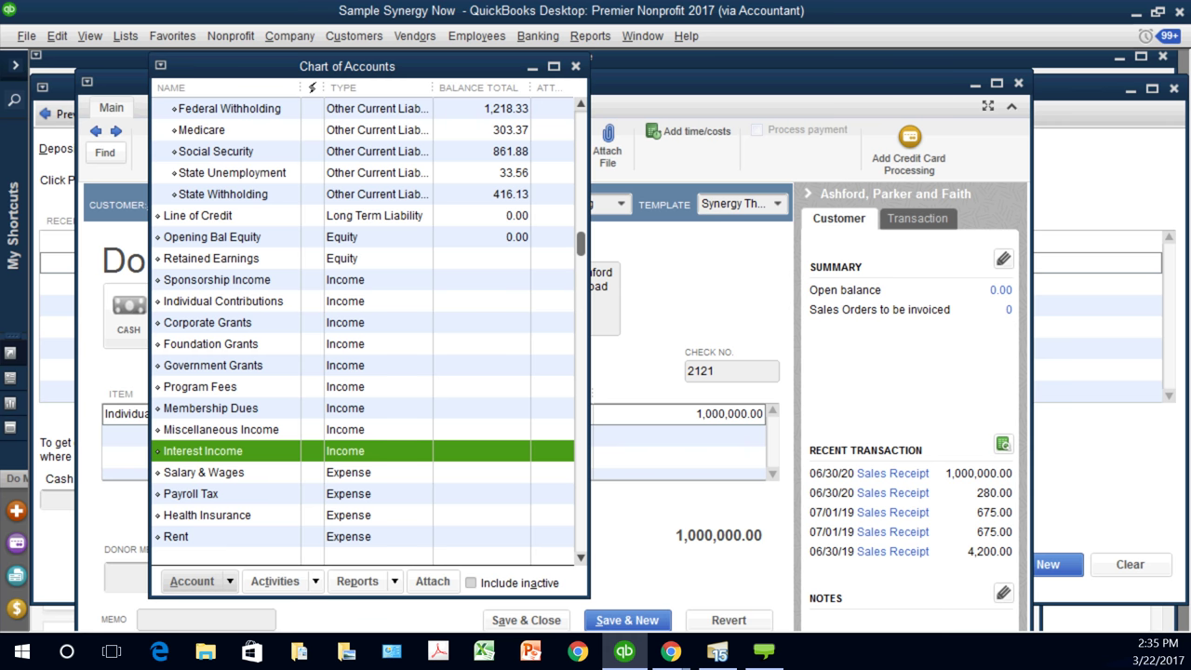
click(223, 301)
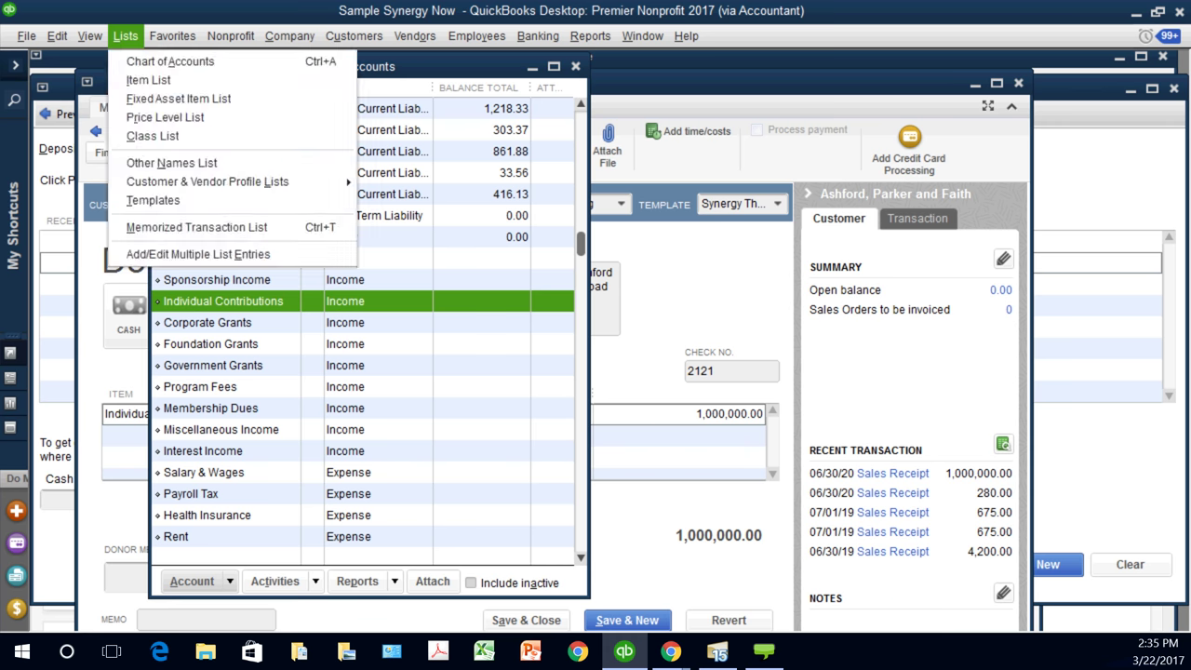
Step: Open the Item List and start a new Service item named Individual Contributions
key(Return)
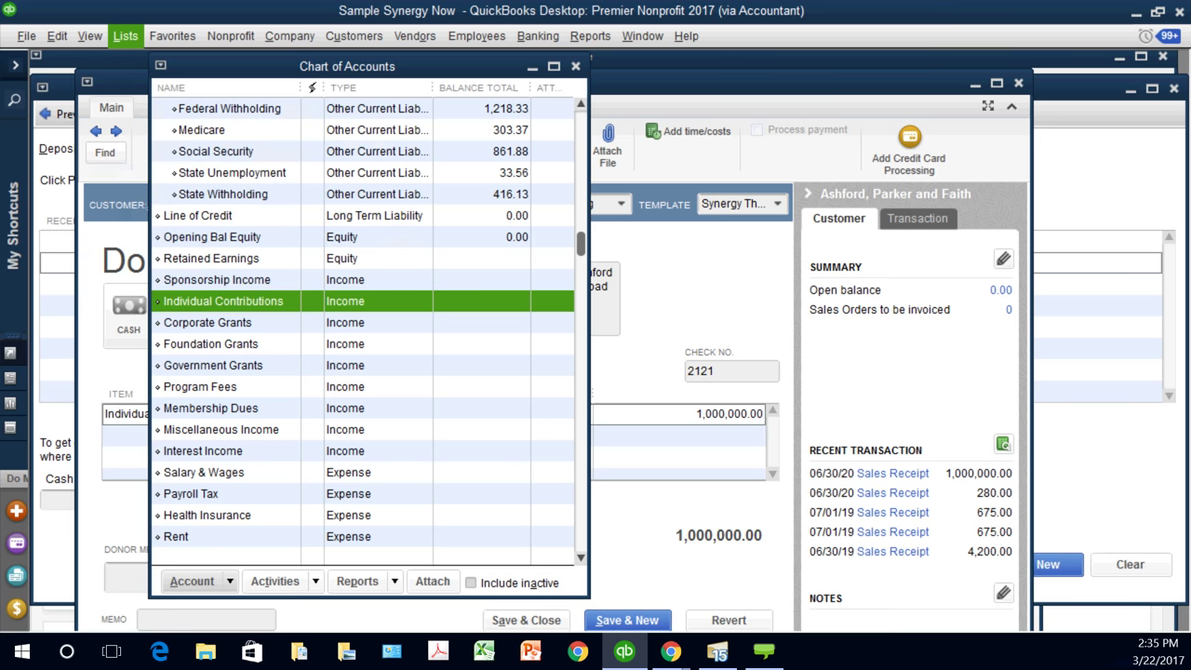
key(alt+m)
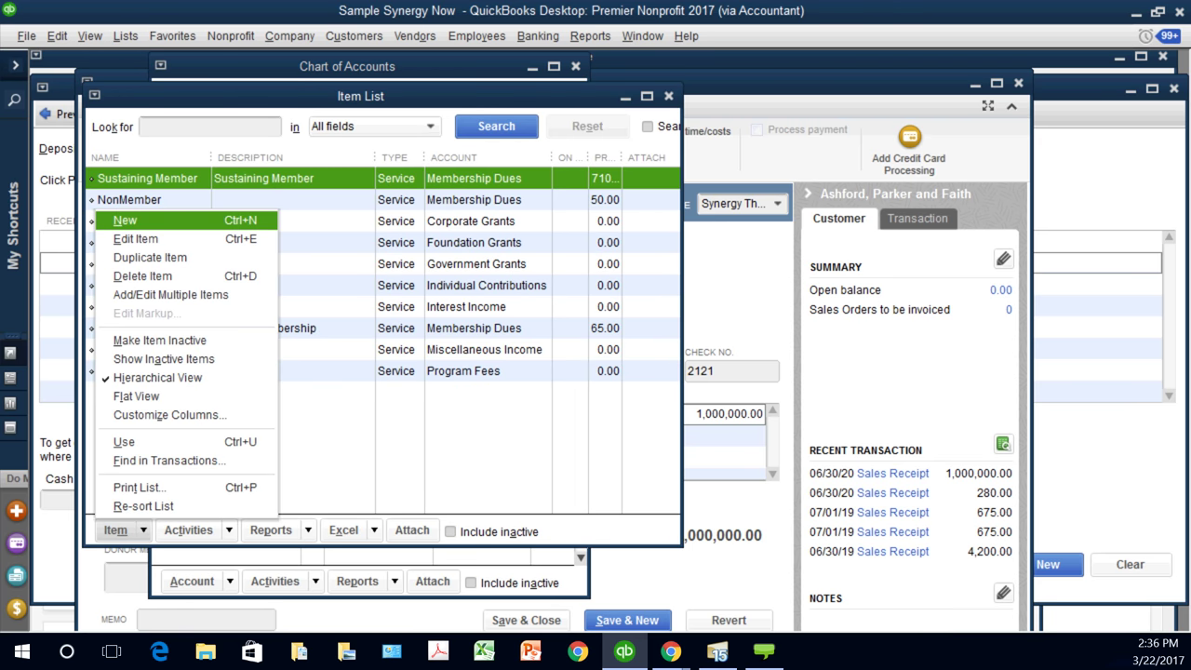
key(Return)
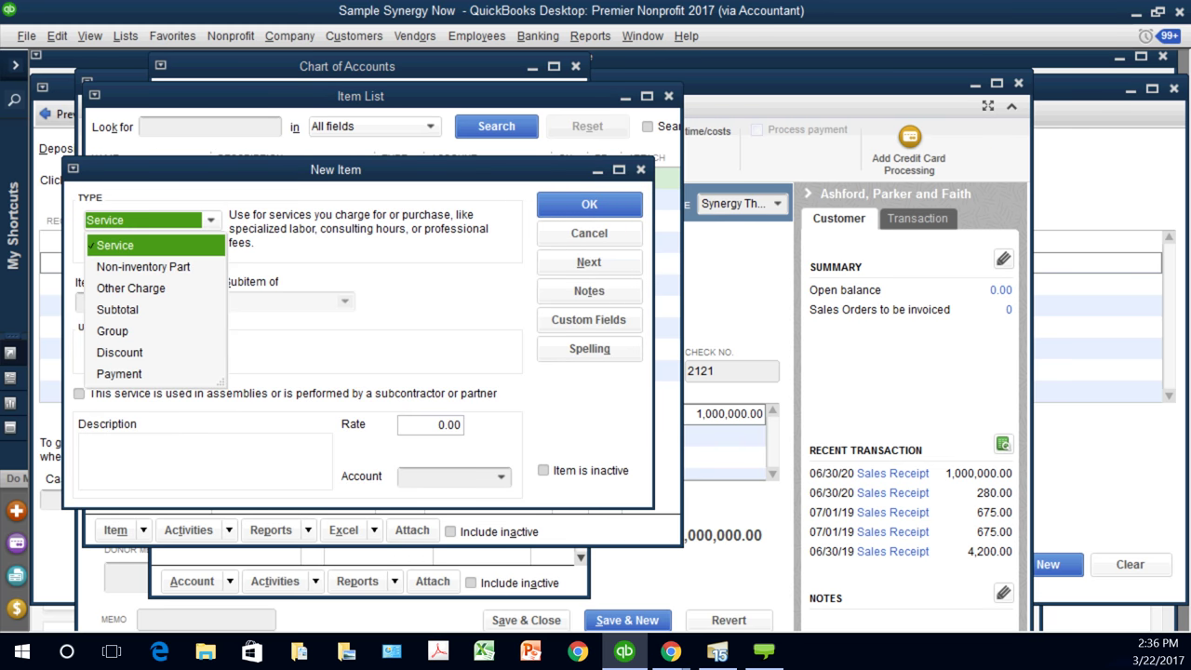
key(Return)
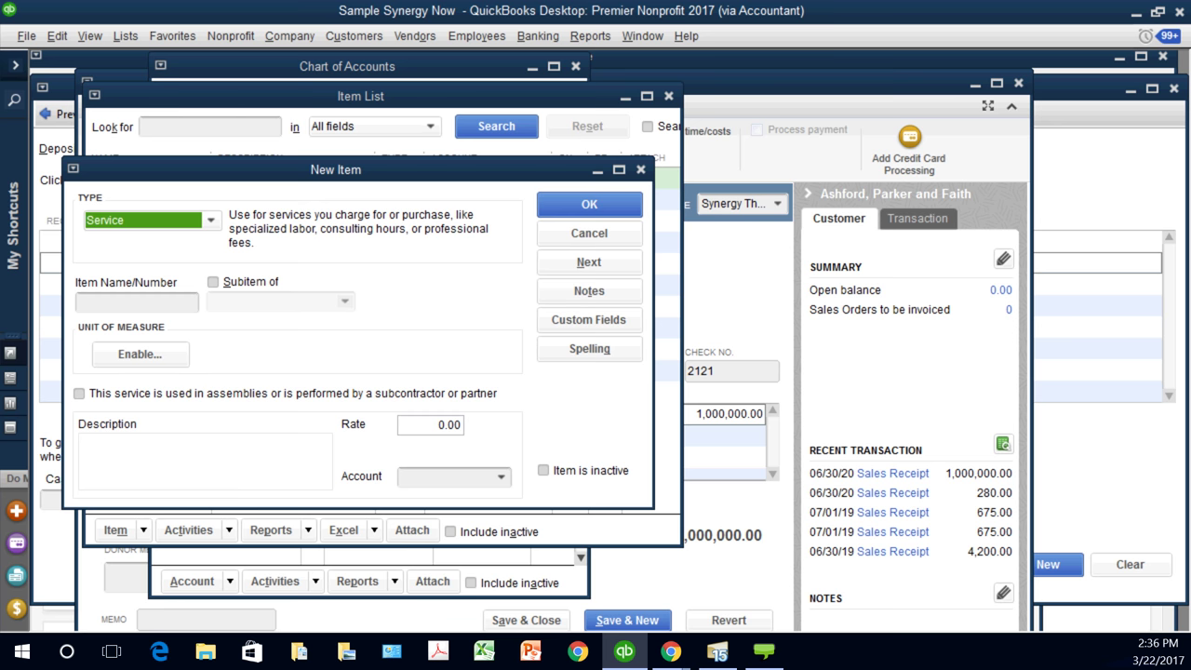
click(137, 301)
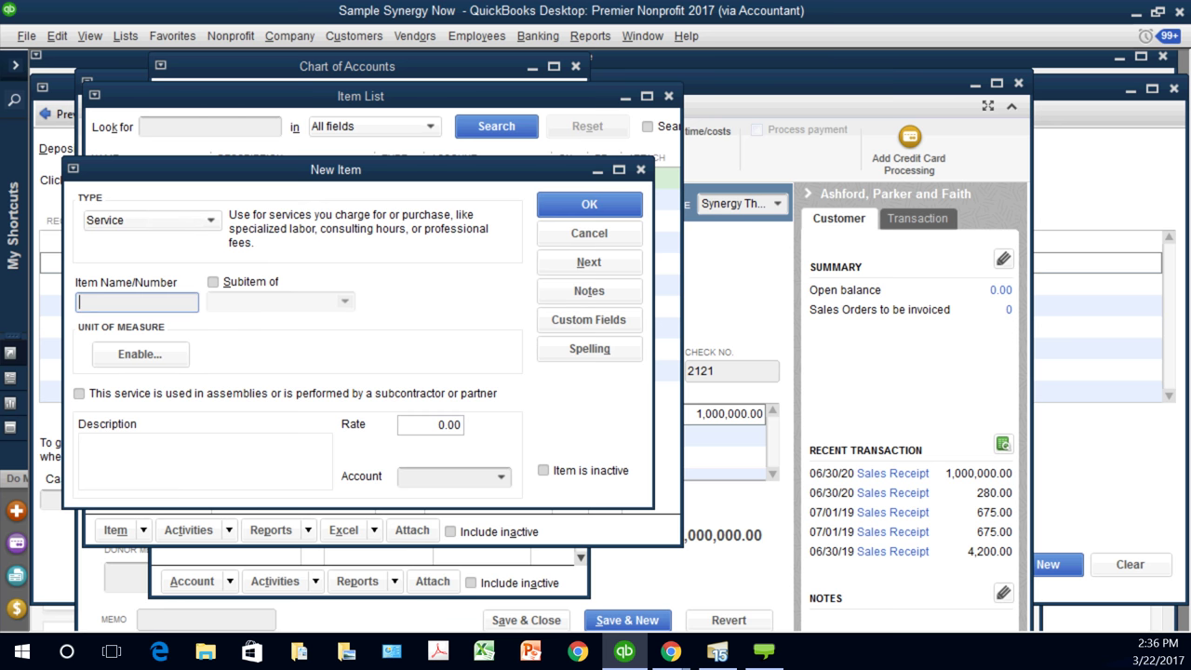
text(Individual Contributi)
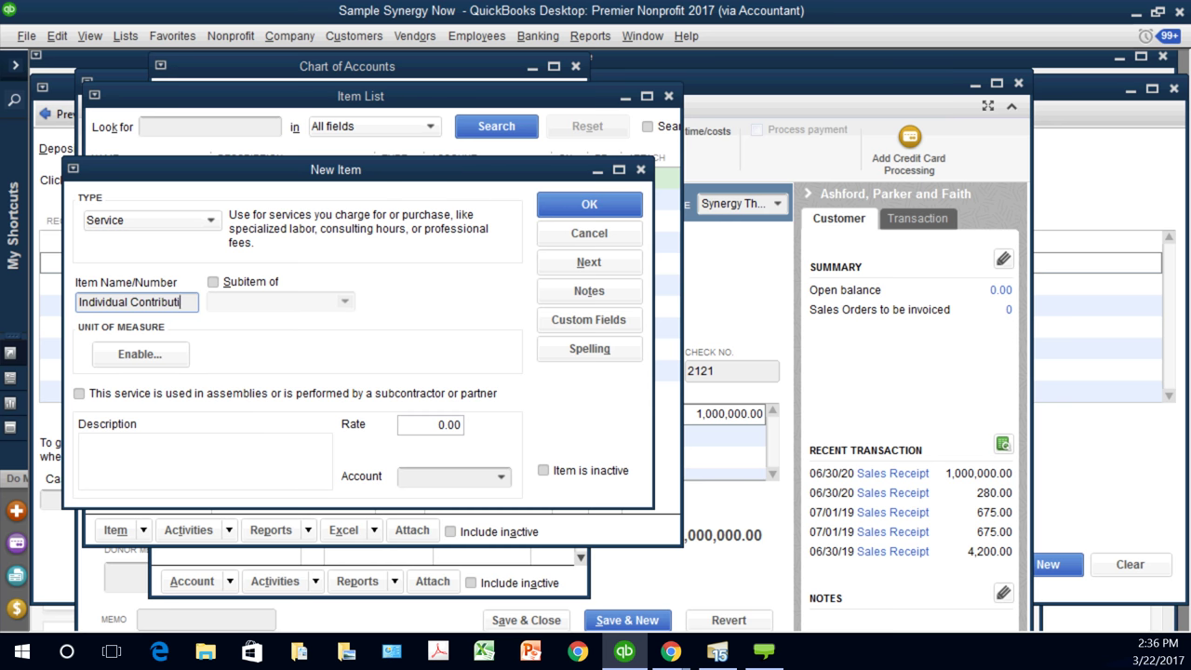
text(ons)
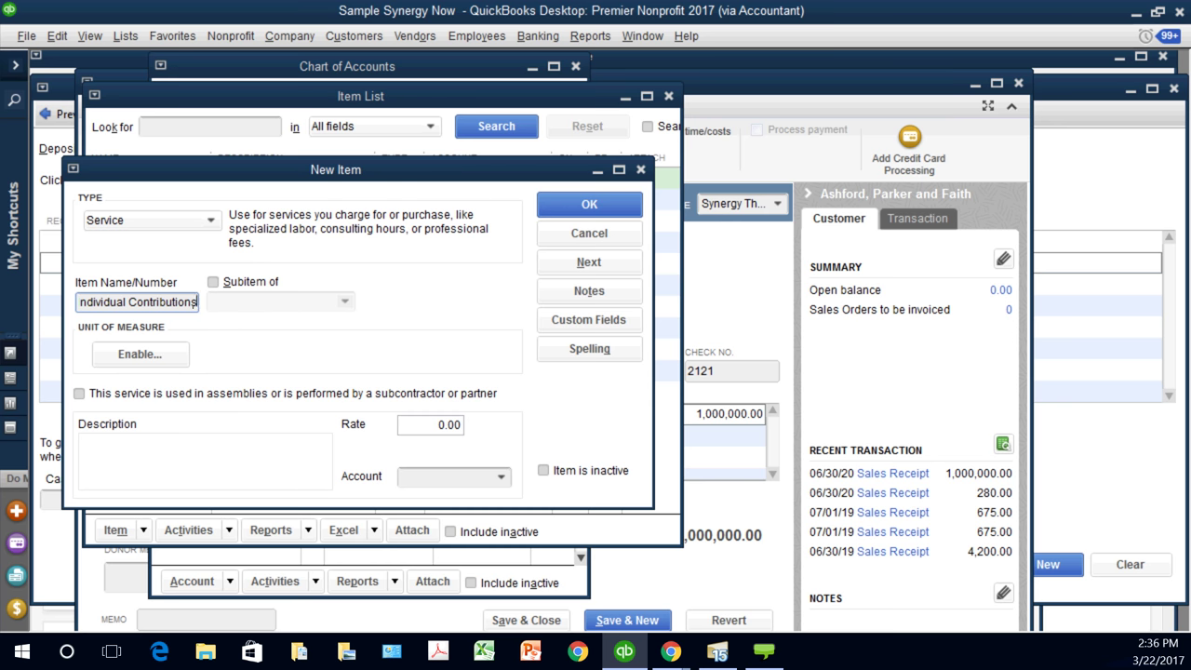
Step: Link the new item to the Individual Contributions income account, leaving its description blank, and cancel the item without saving
click(83, 446)
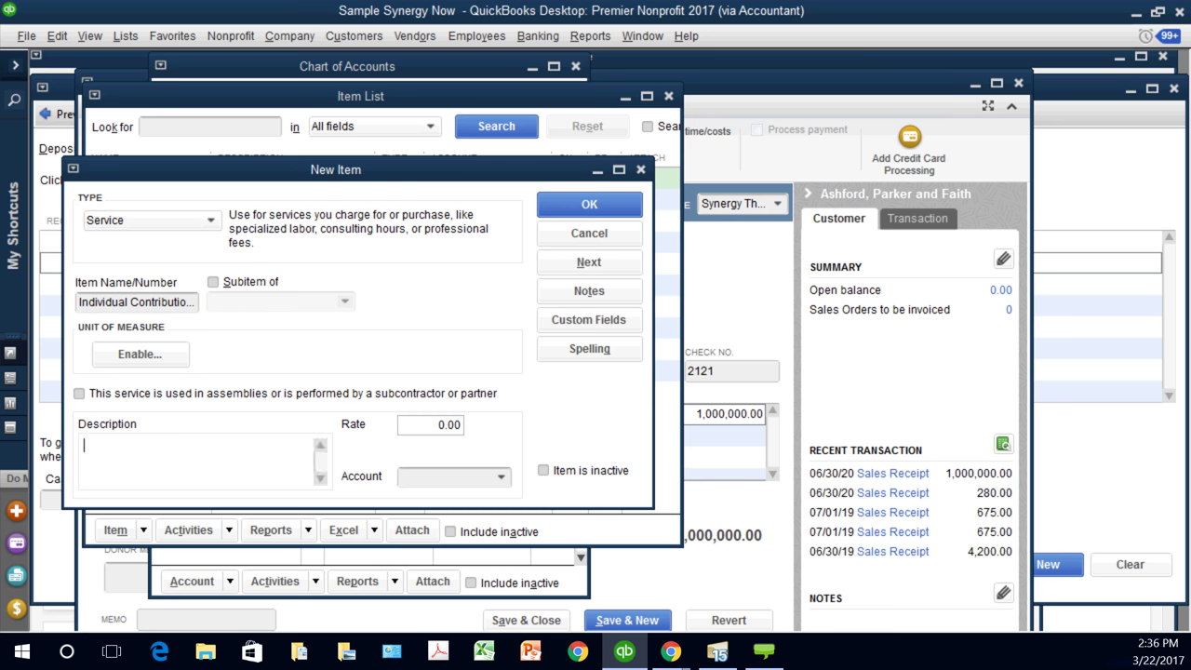
key(Tab)
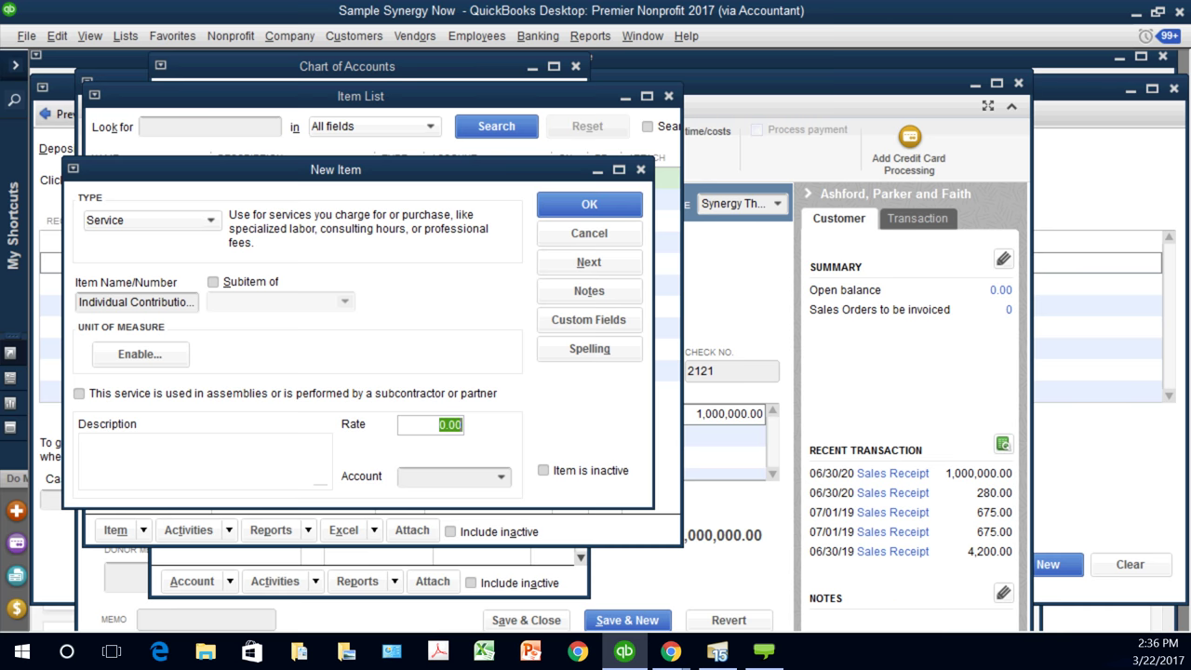
click(500, 476)
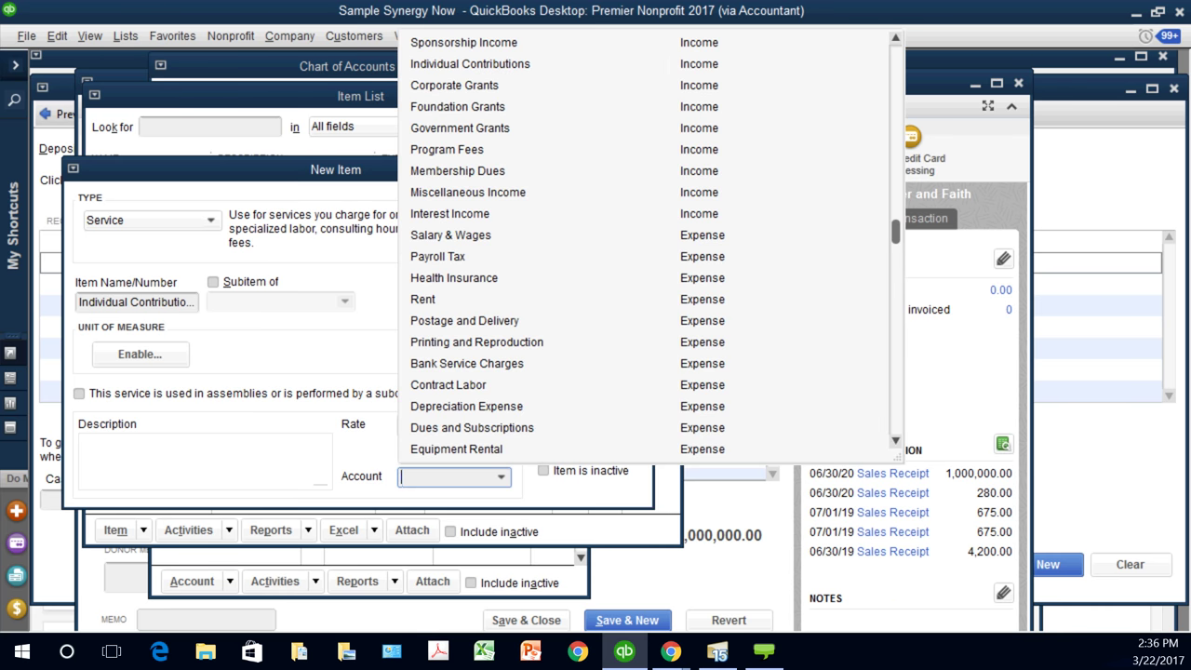
click(669, 63)
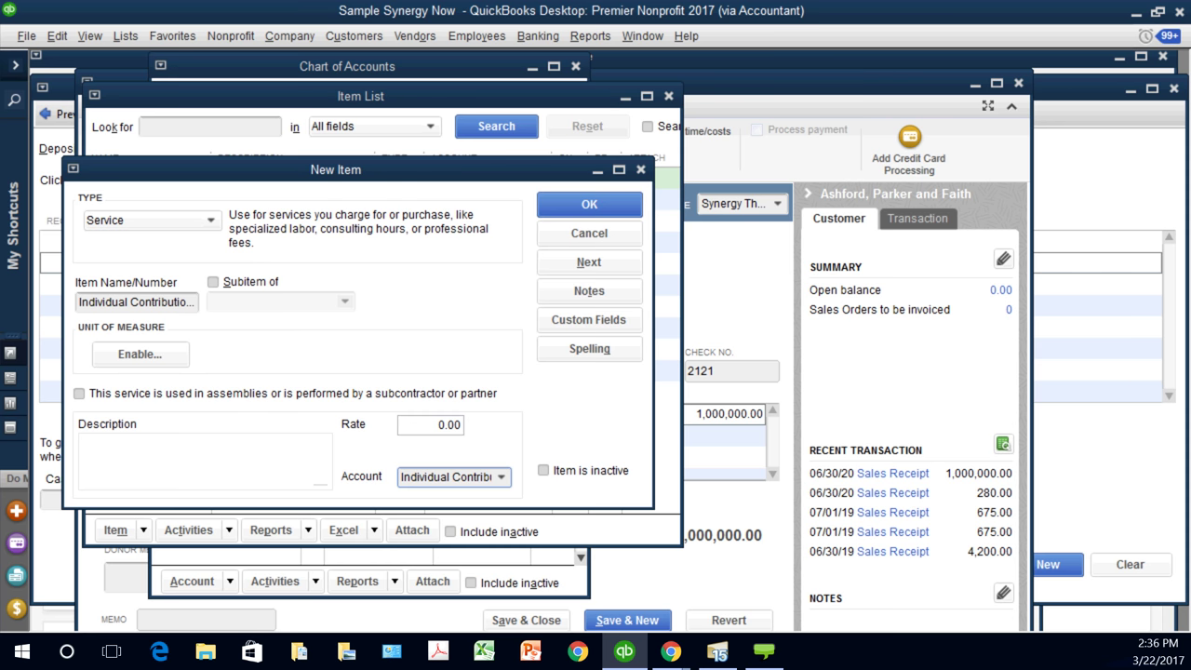
key(alt+Down)
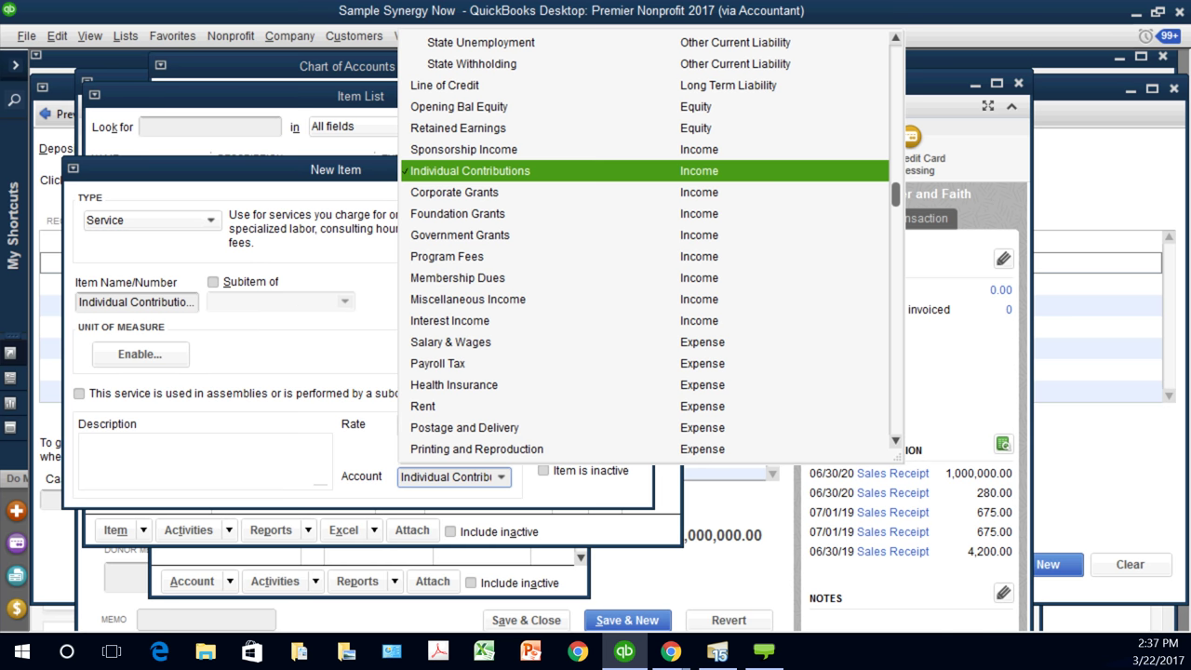
key(Return)
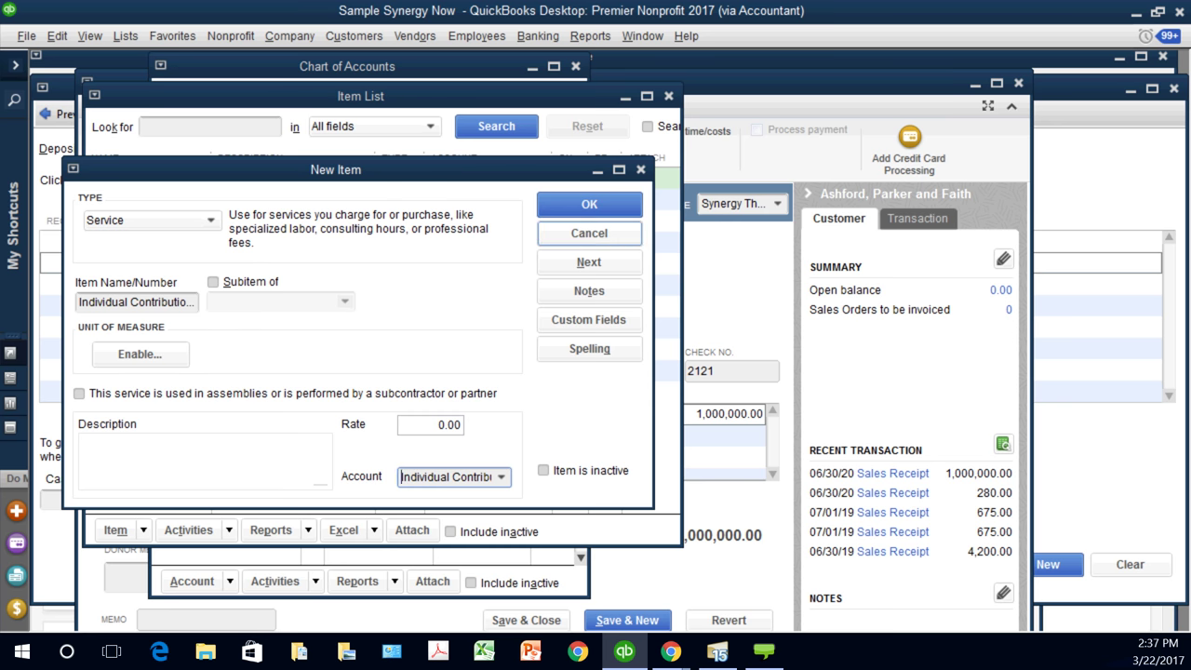
click(589, 233)
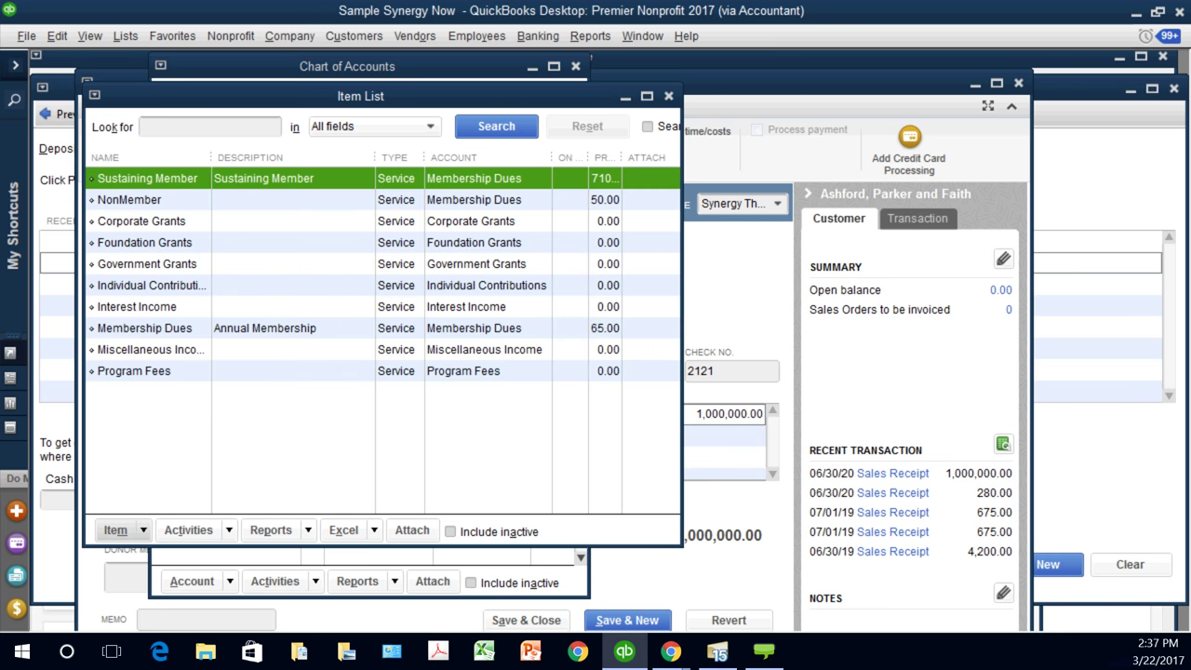
Step: Check the existing Individual Contributions item in the Item List, then switch the donor receipt's template to Custom Sales Receipt
click(149, 284)
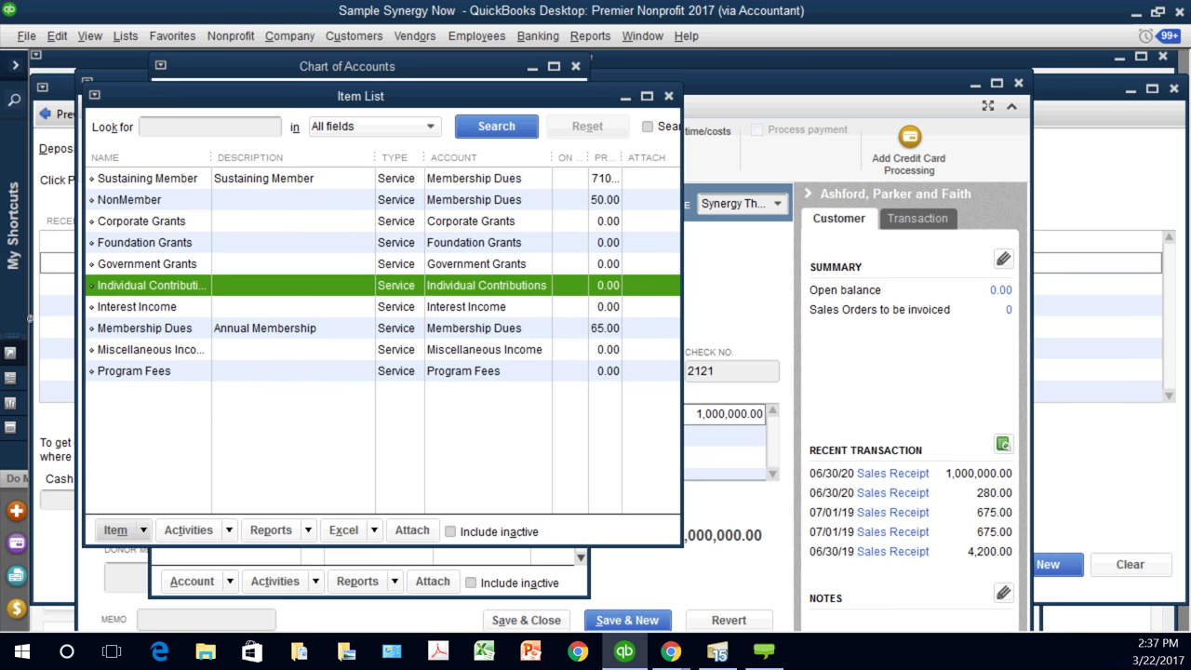
key(Escape)
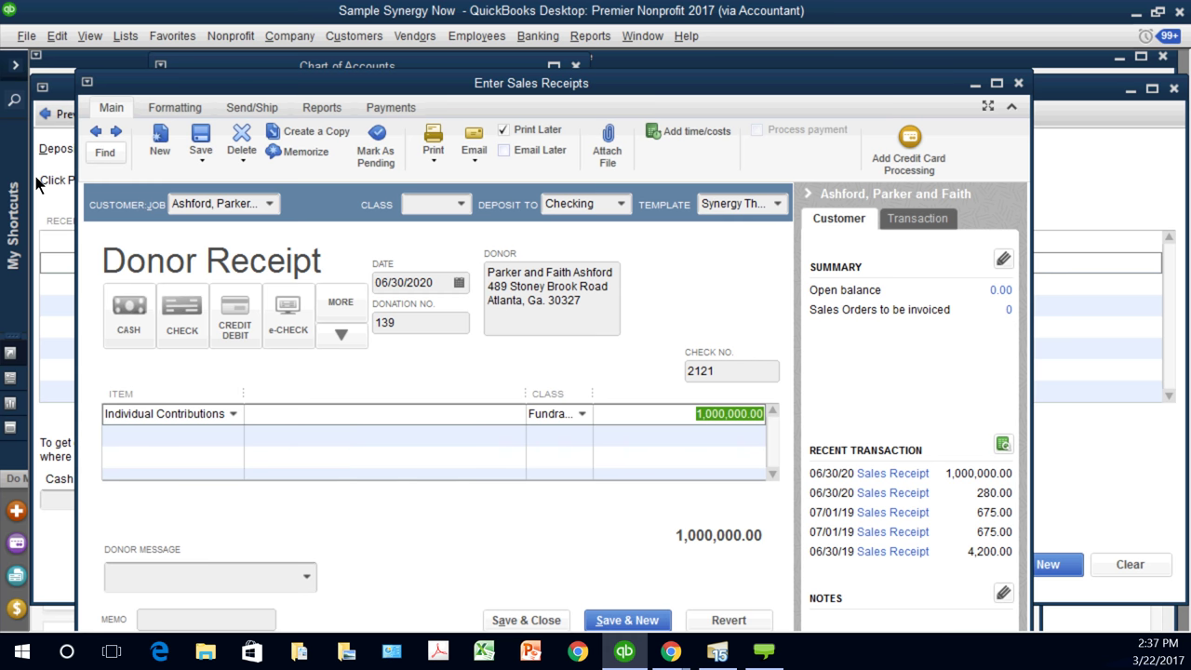
click(777, 204)
click(771, 227)
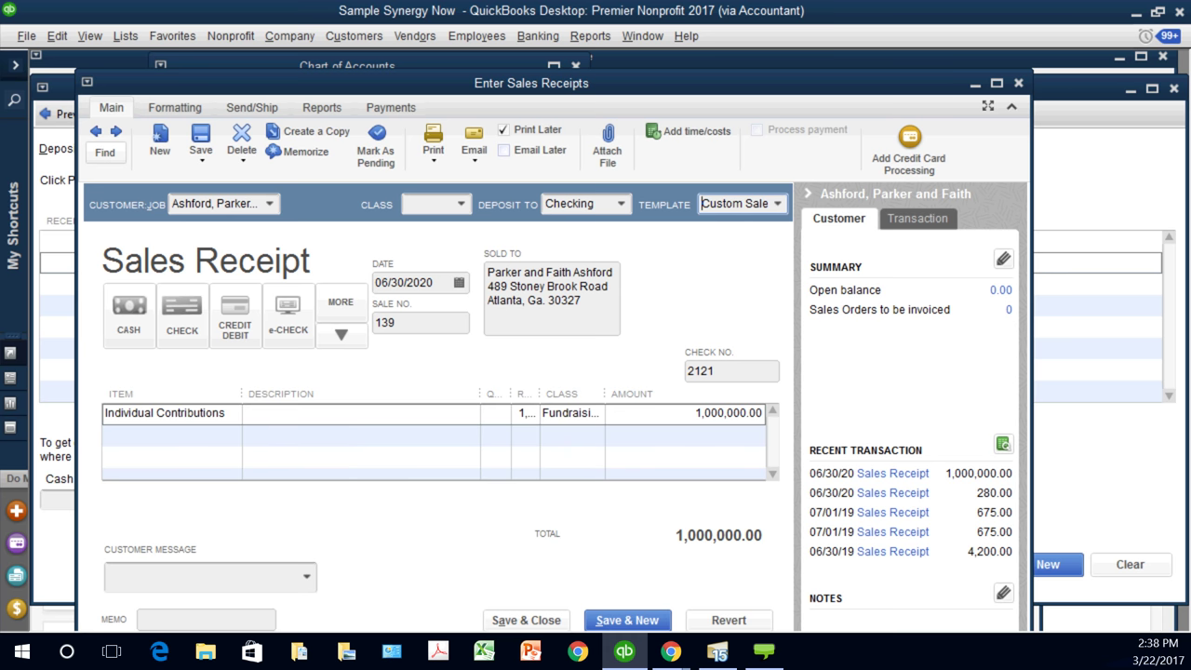
Step: Reopen the Item List and examine how each item is linked to an income account
key(alt+l)
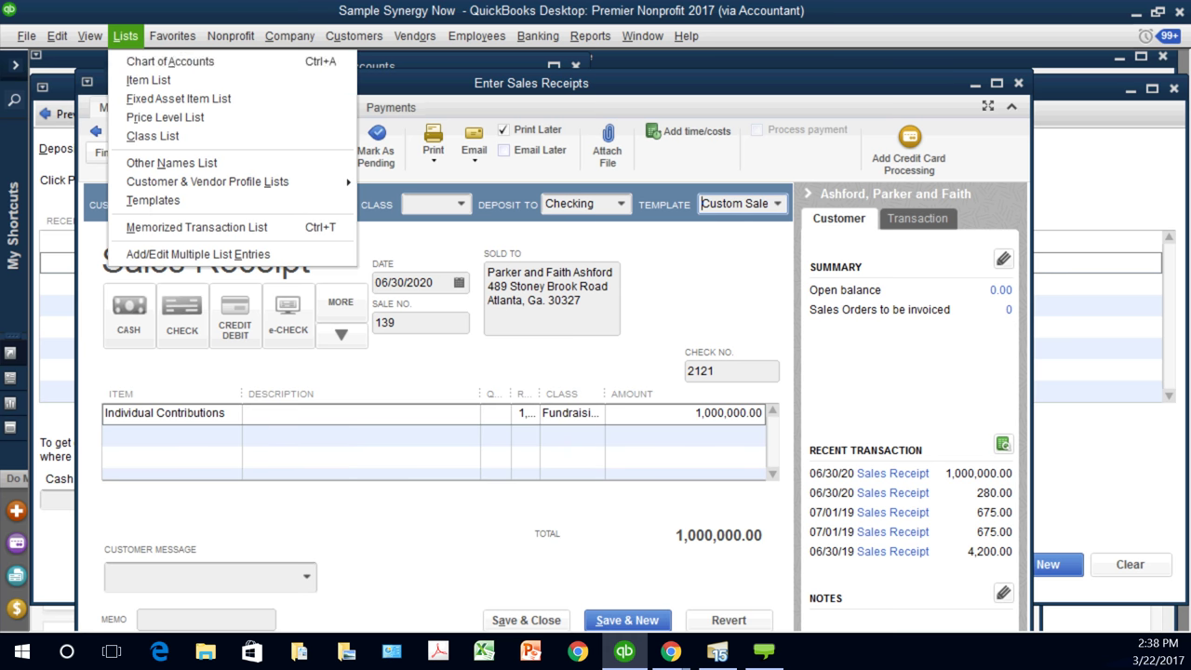
key(Down)
key(Return)
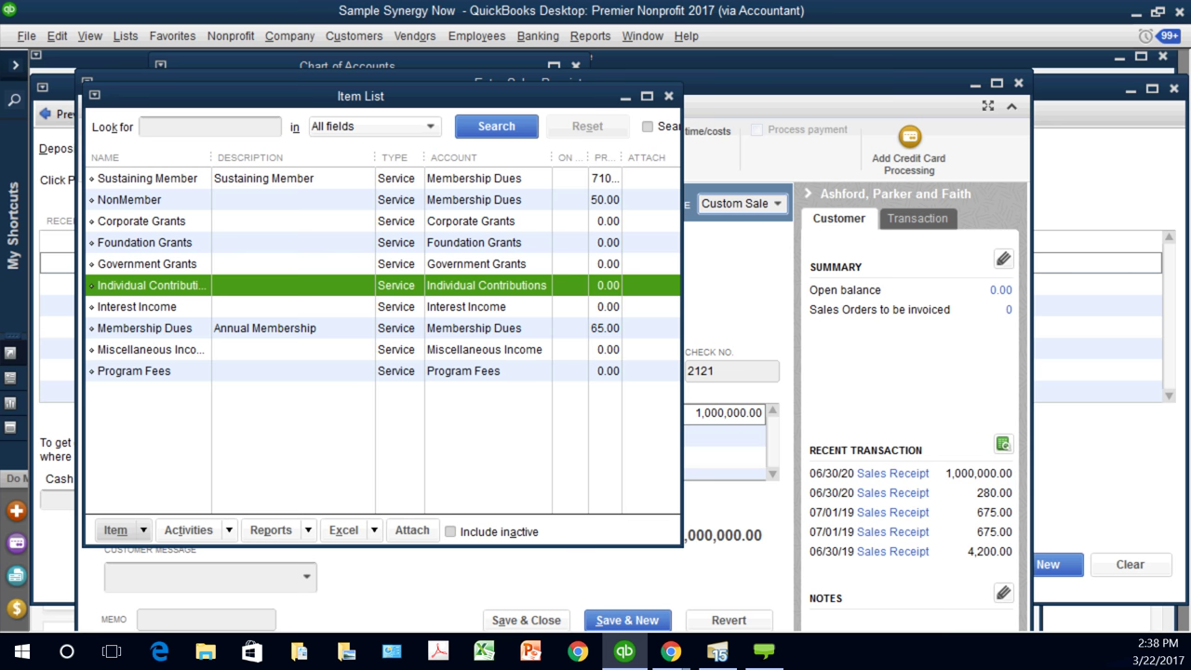
click(147, 177)
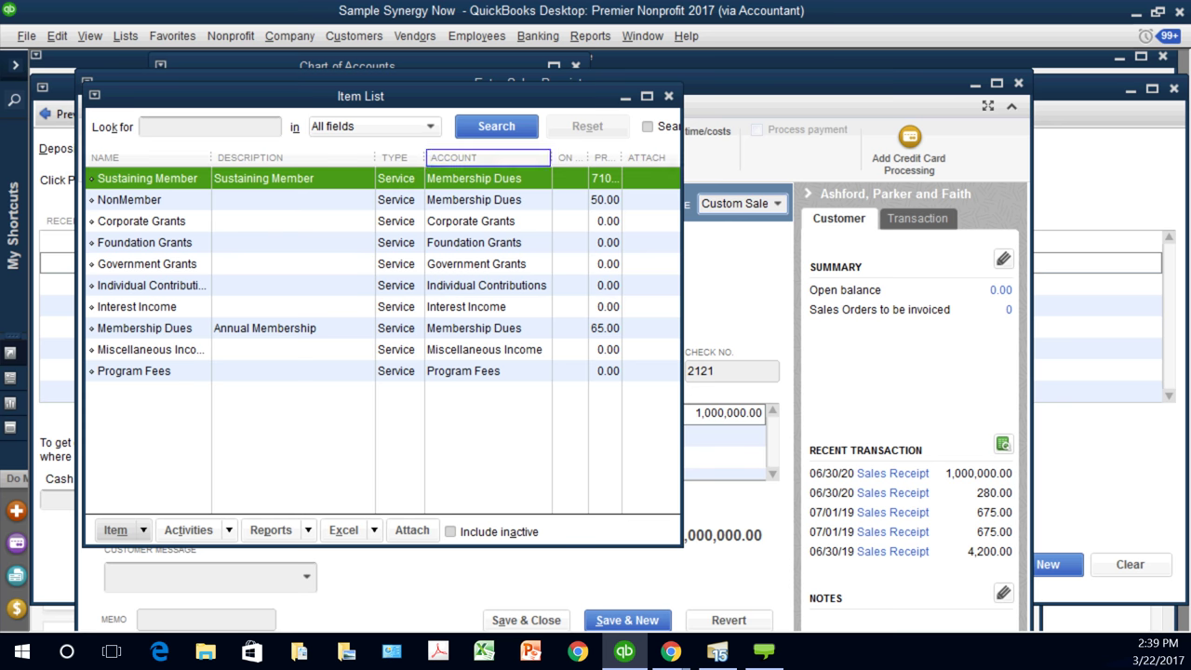
Step: Run the Sales by Item Summary report for all dates, review it, and close both the report and the Item List
click(589, 36)
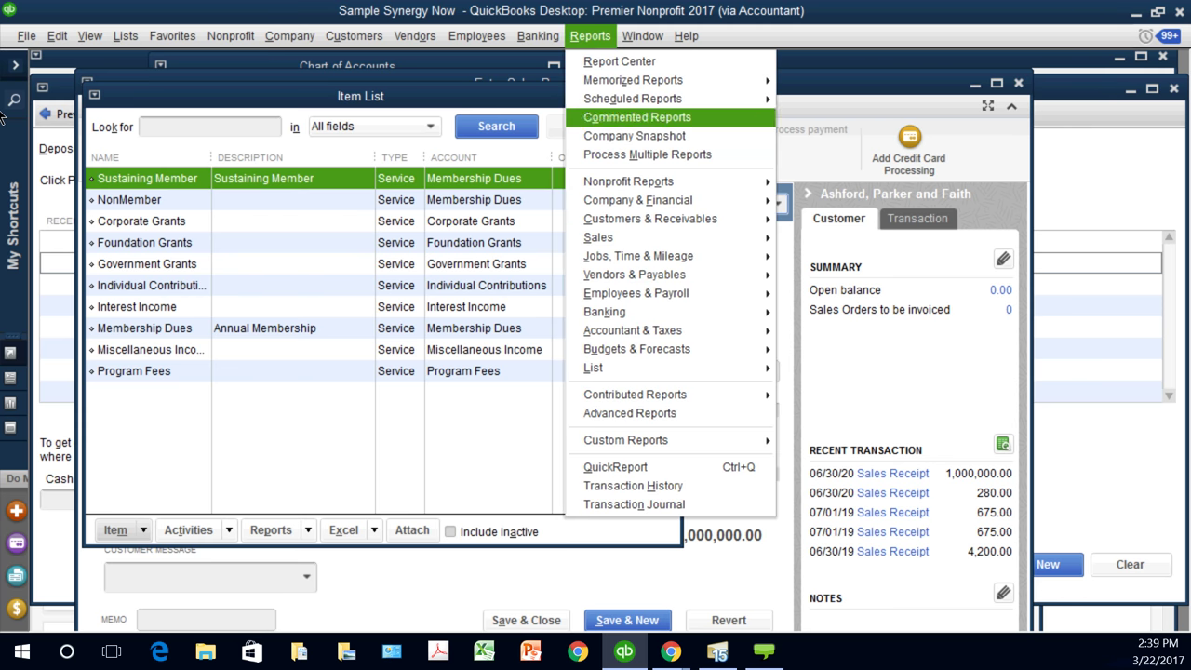
mouse_move(598, 237)
key(Down)
key(Down)
key(Down)
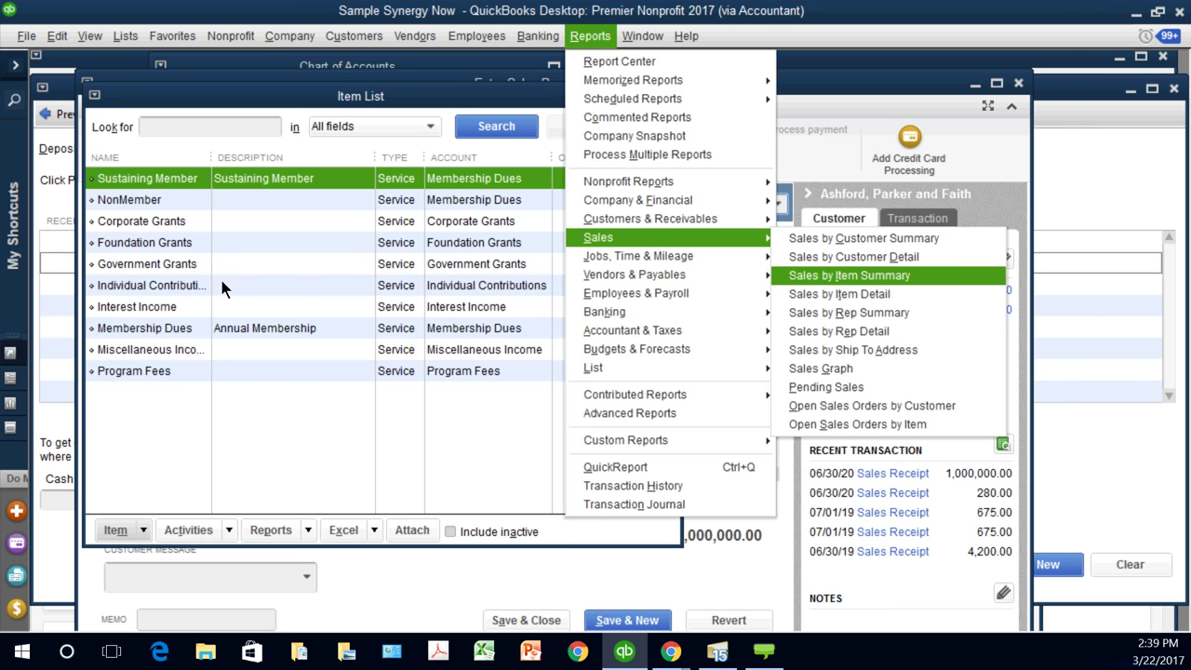
key(Return)
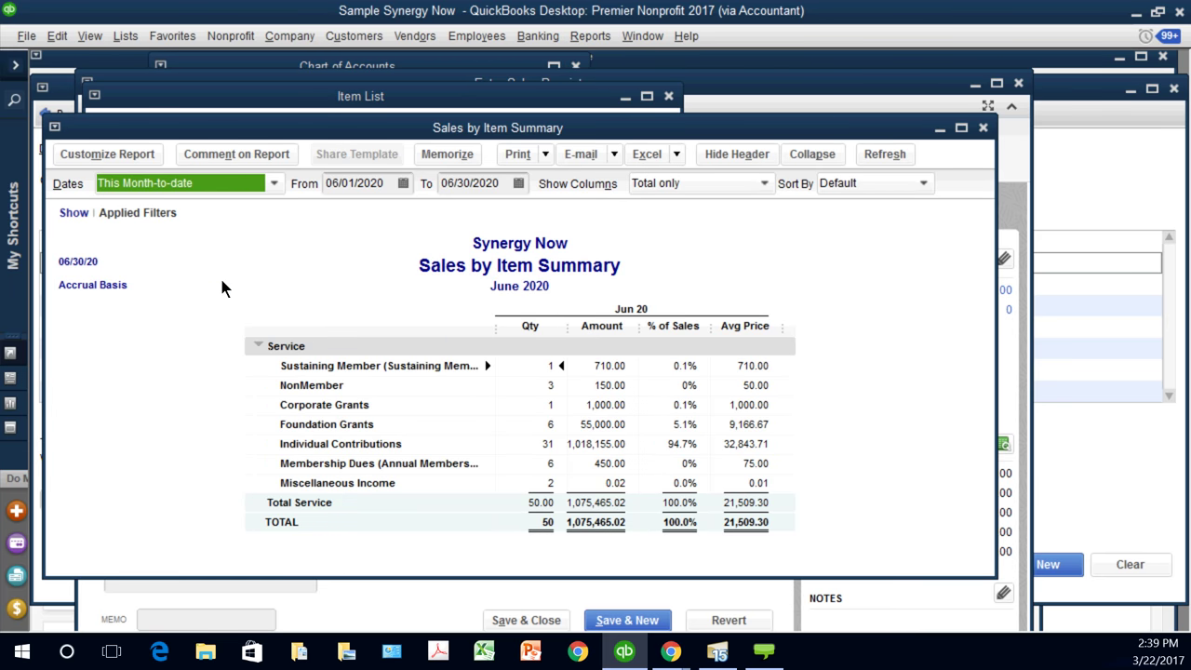
key(a)
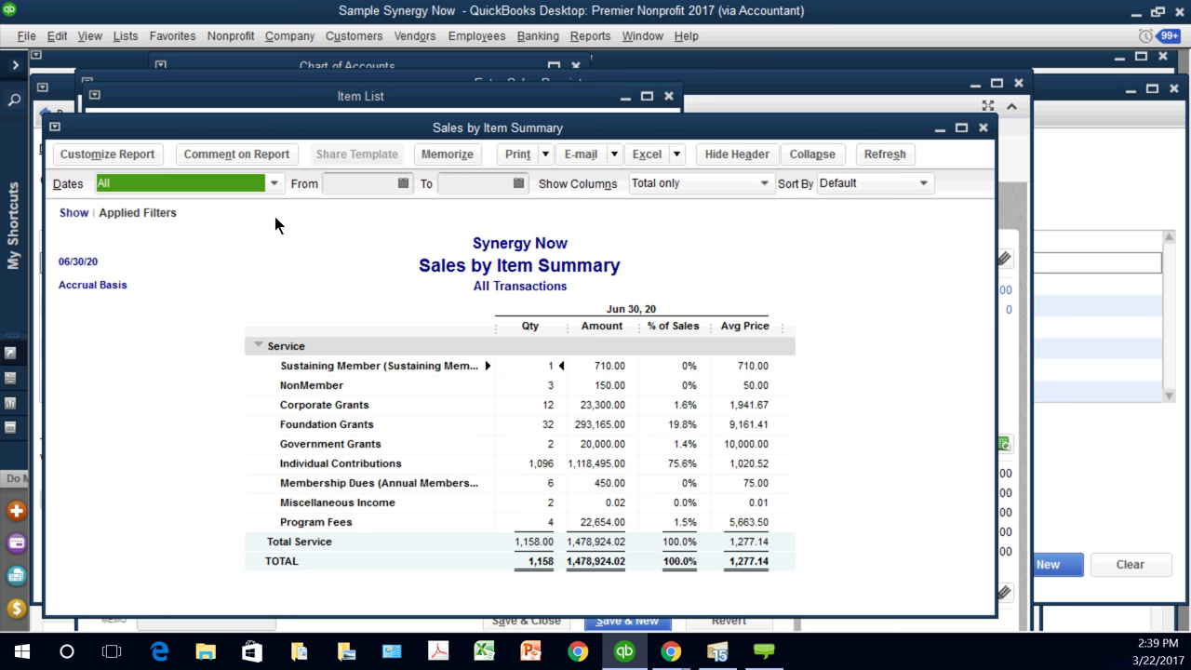
key(Escape)
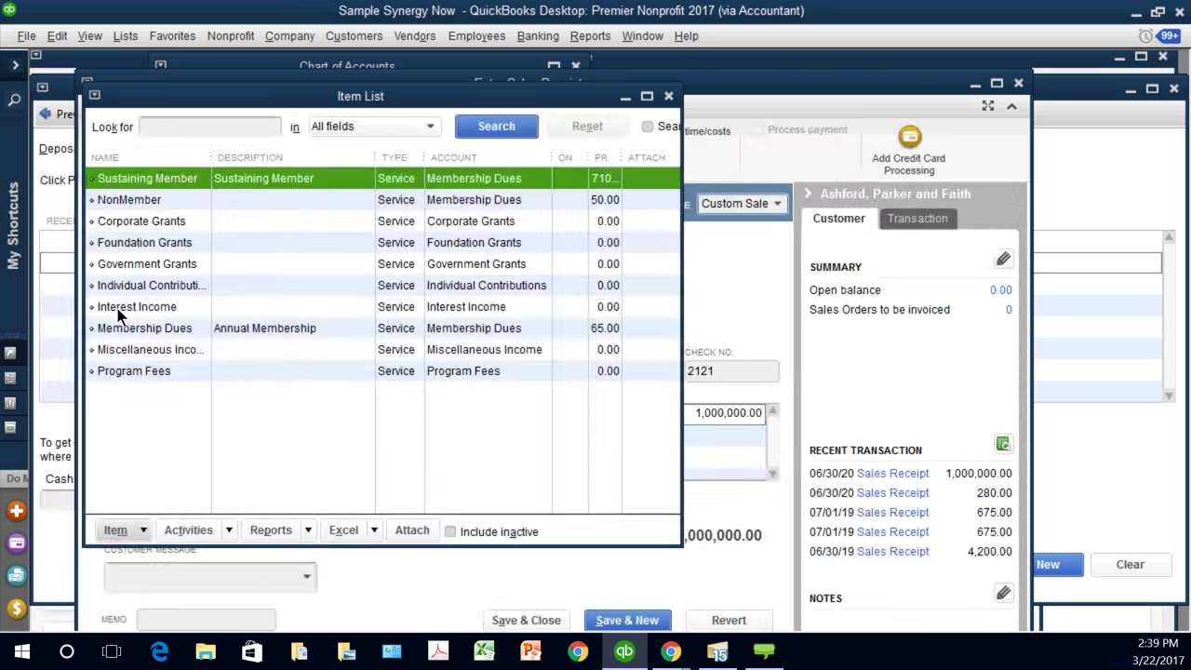
key(Escape)
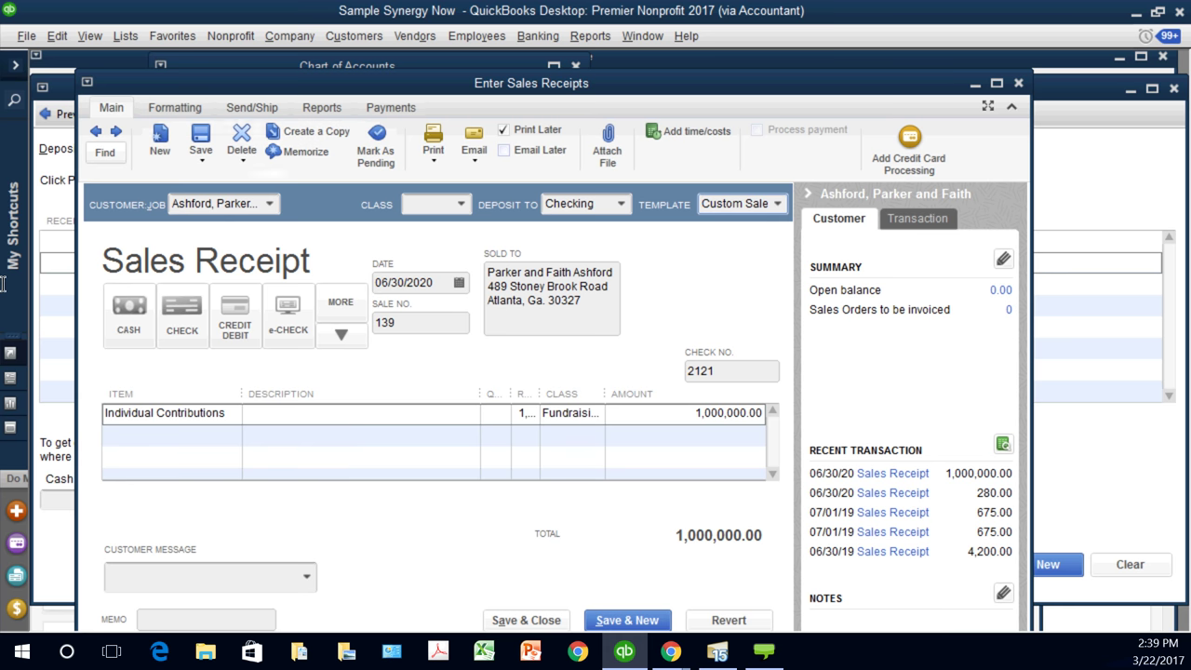
Step: Delete the donor's 1,000,000.00 sales receipt
click(242, 148)
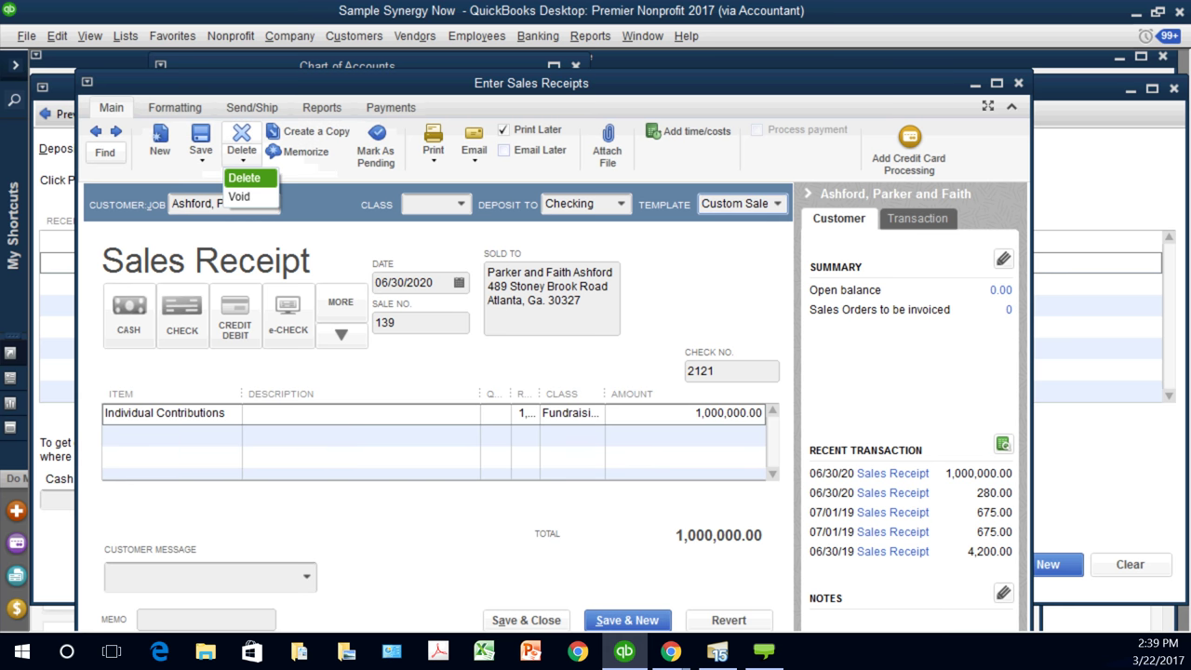
click(244, 176)
key(Return)
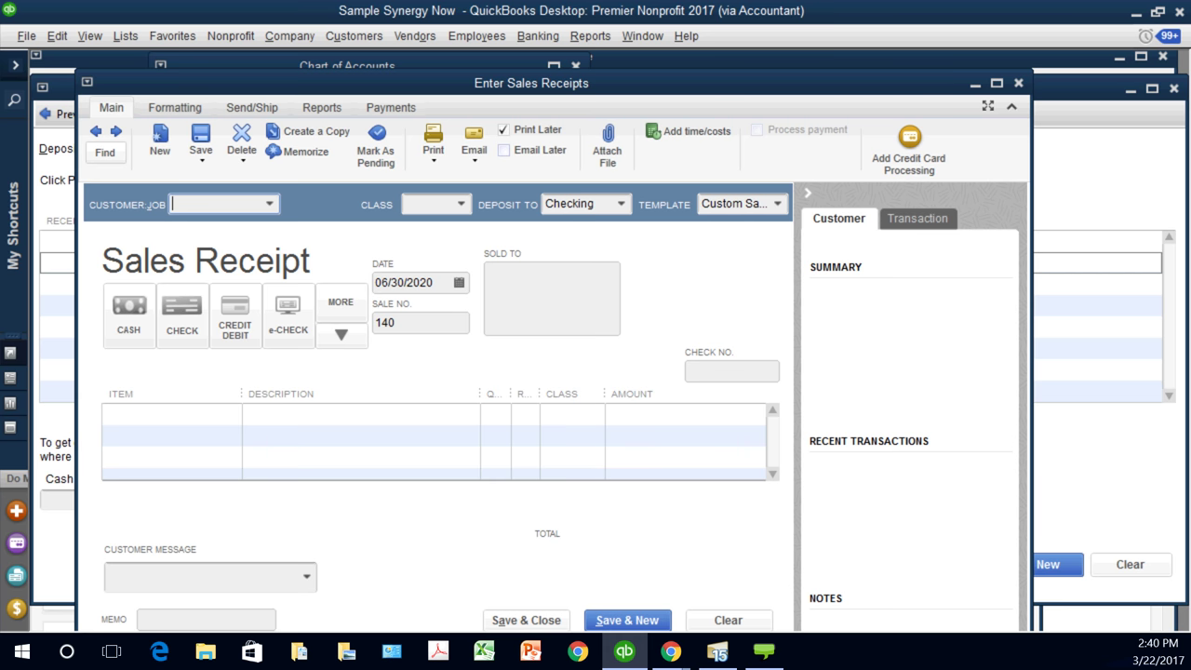
Step: Fill in a new donor sales receipt paid by check 2122 for 25.00 of Individual Contributions in the Fundraising class
key(alt+Down)
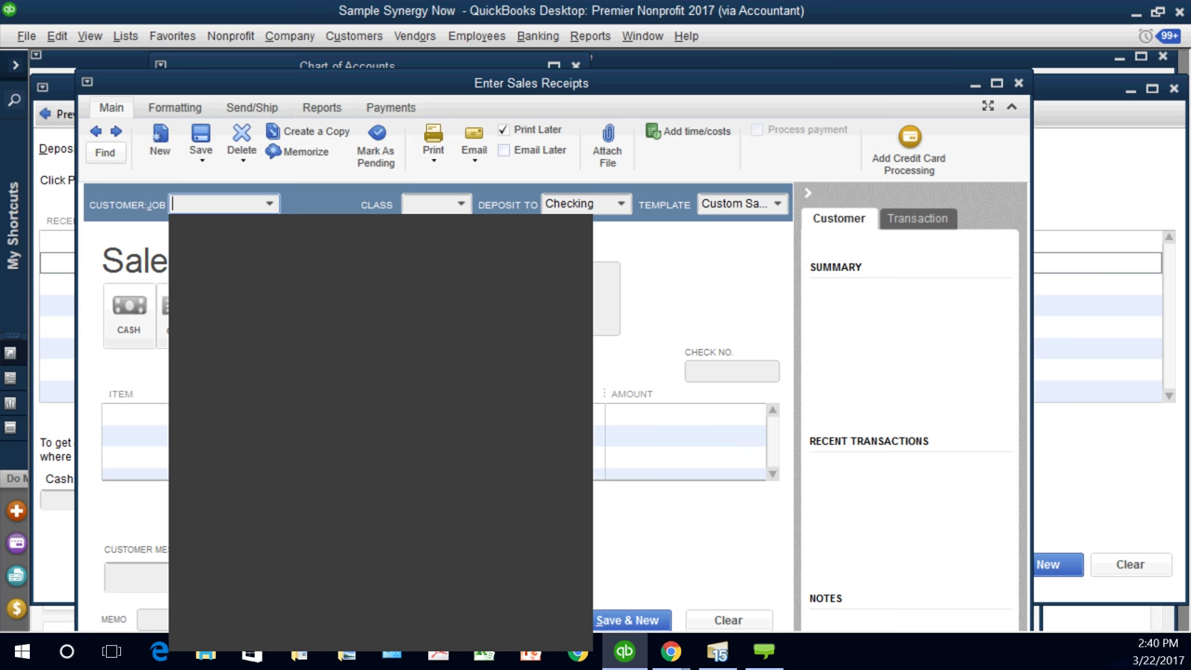
key(alt+Down)
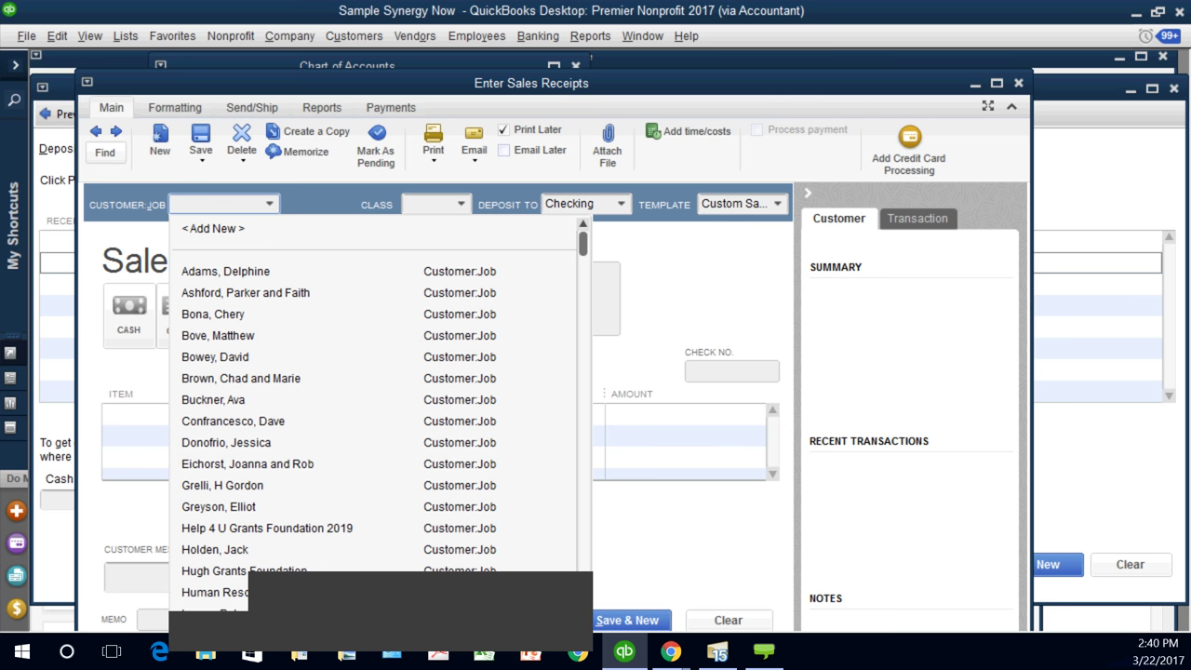
click(212, 314)
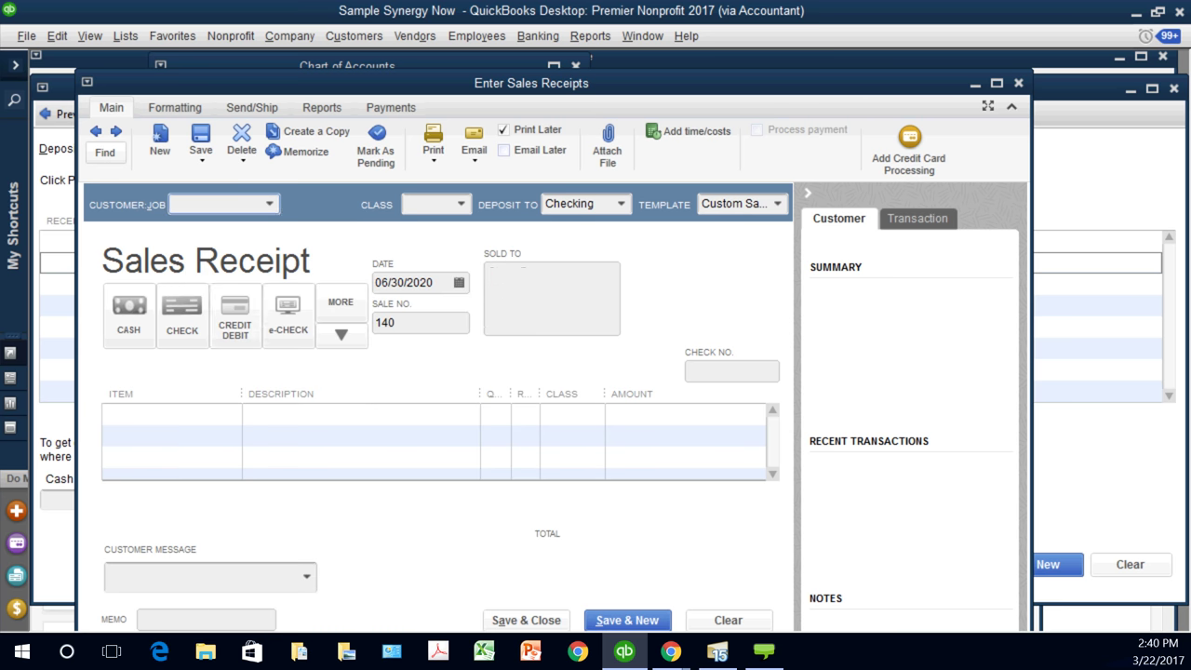
click(181, 314)
text(2122)
key(Tab)
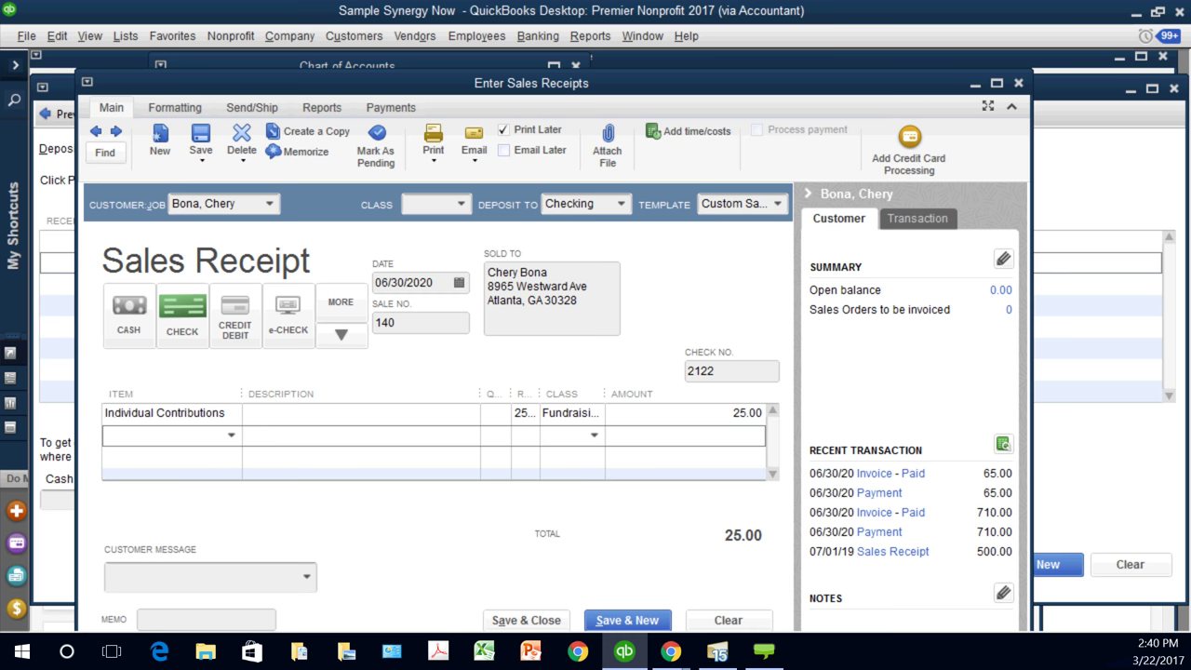
Step: Review the available deposit accounts and set the receipt to deposit to Undeposited Funds
key(alt+Down)
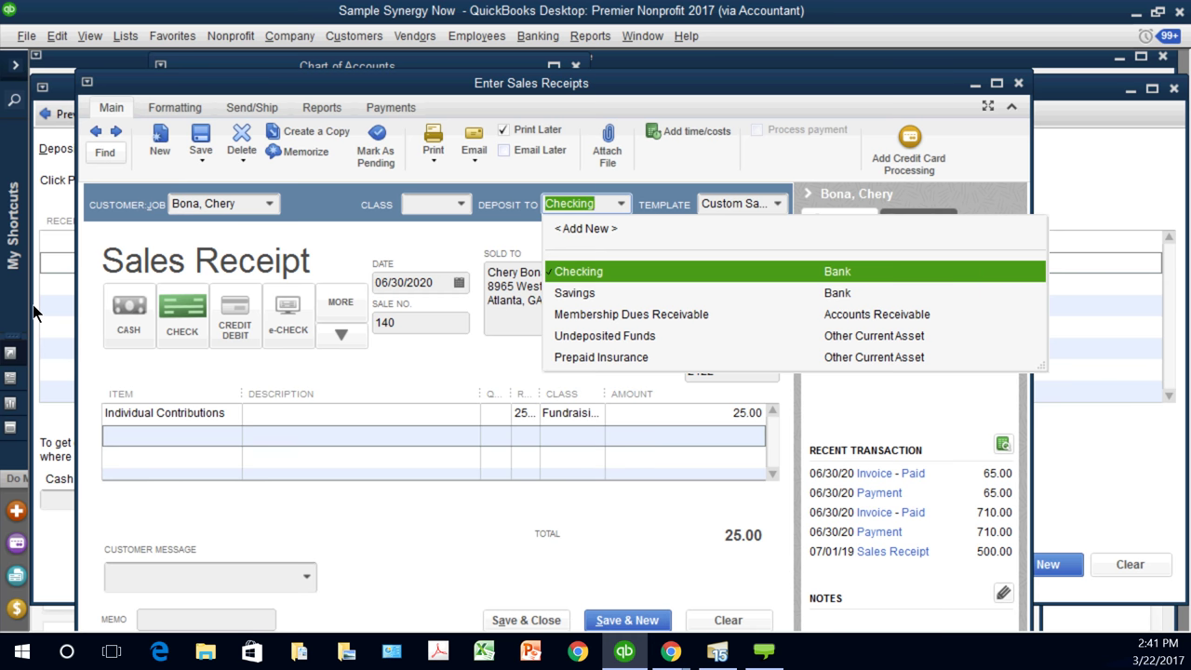
click(5, 270)
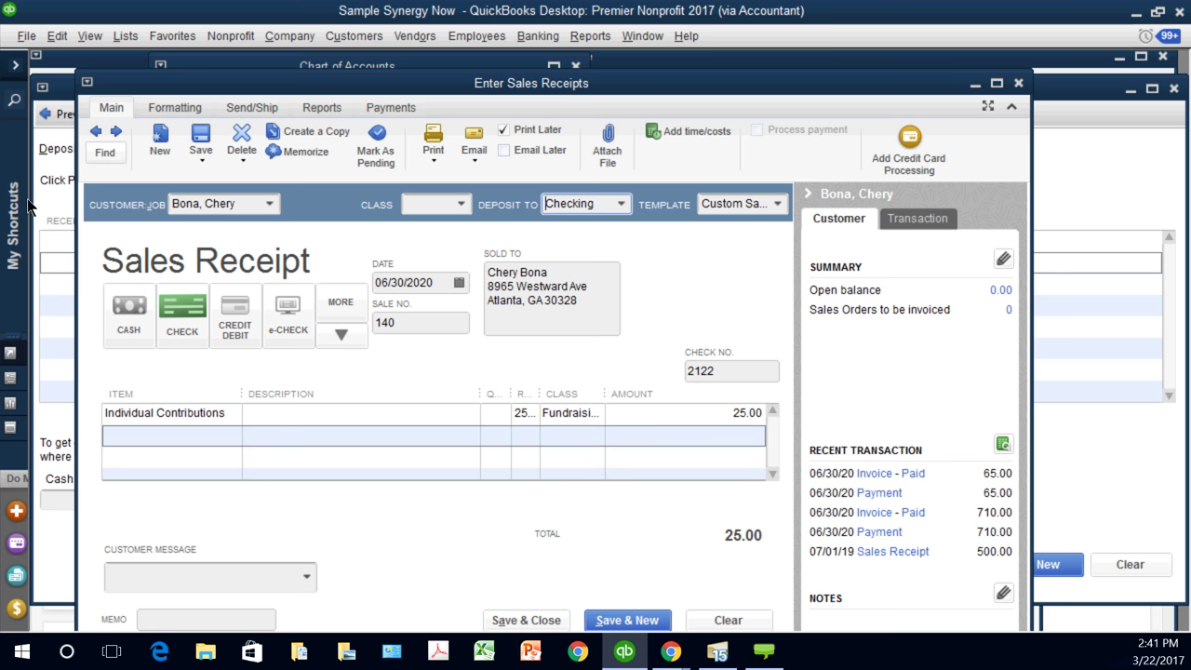
key(alt+Down)
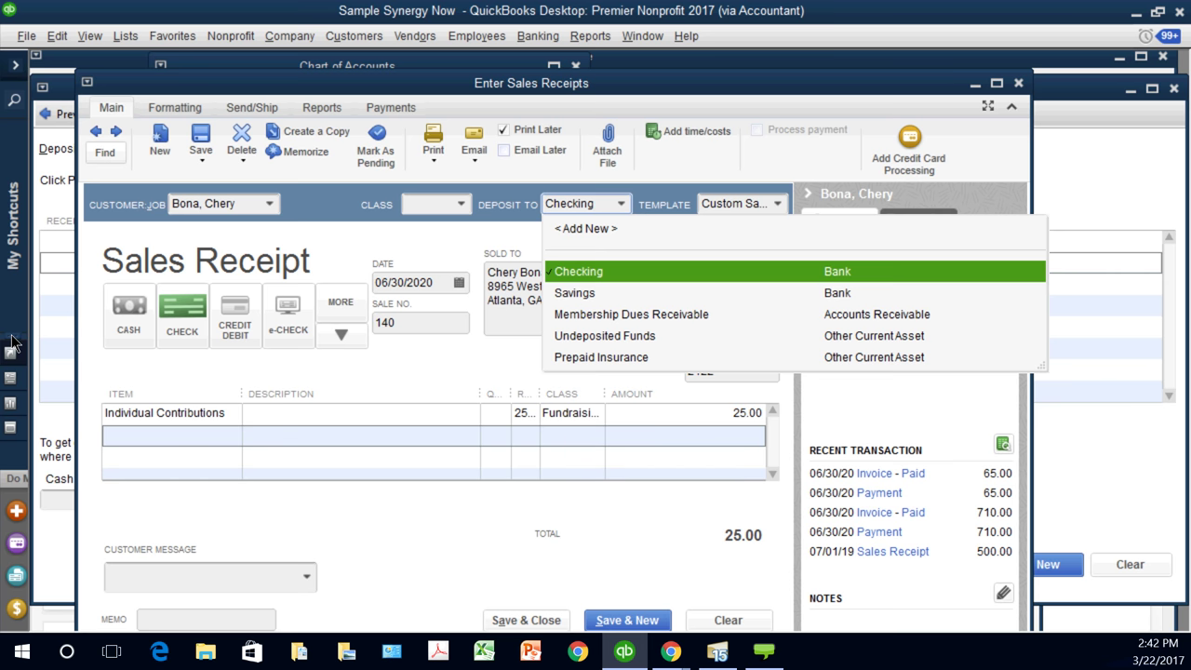
click(604, 335)
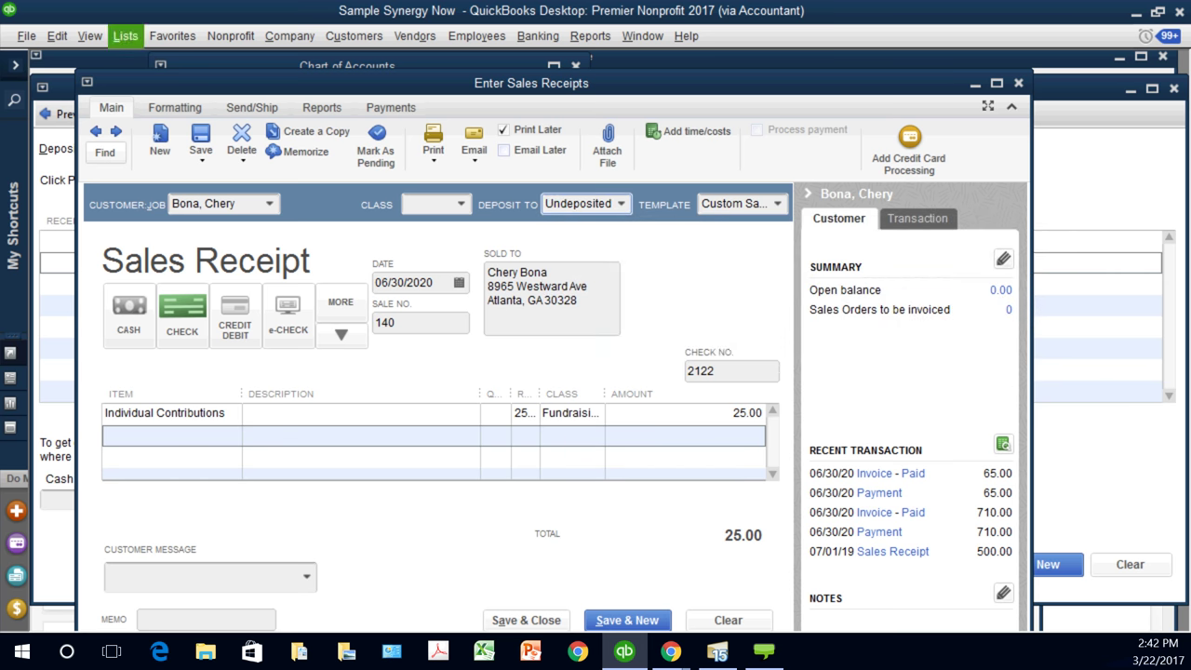
Step: Rename the Undeposited Funds account in the Chart of Accounts as "That money in my desk!!!" and return to the sales receipt
click(125, 36)
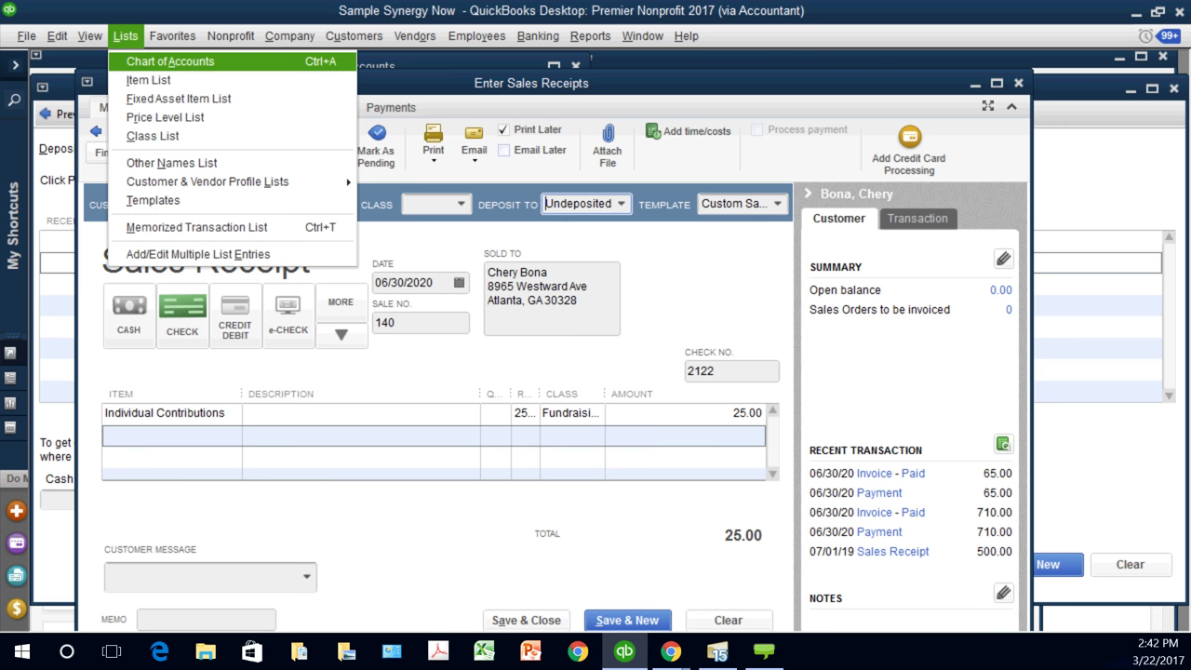
key(Escape)
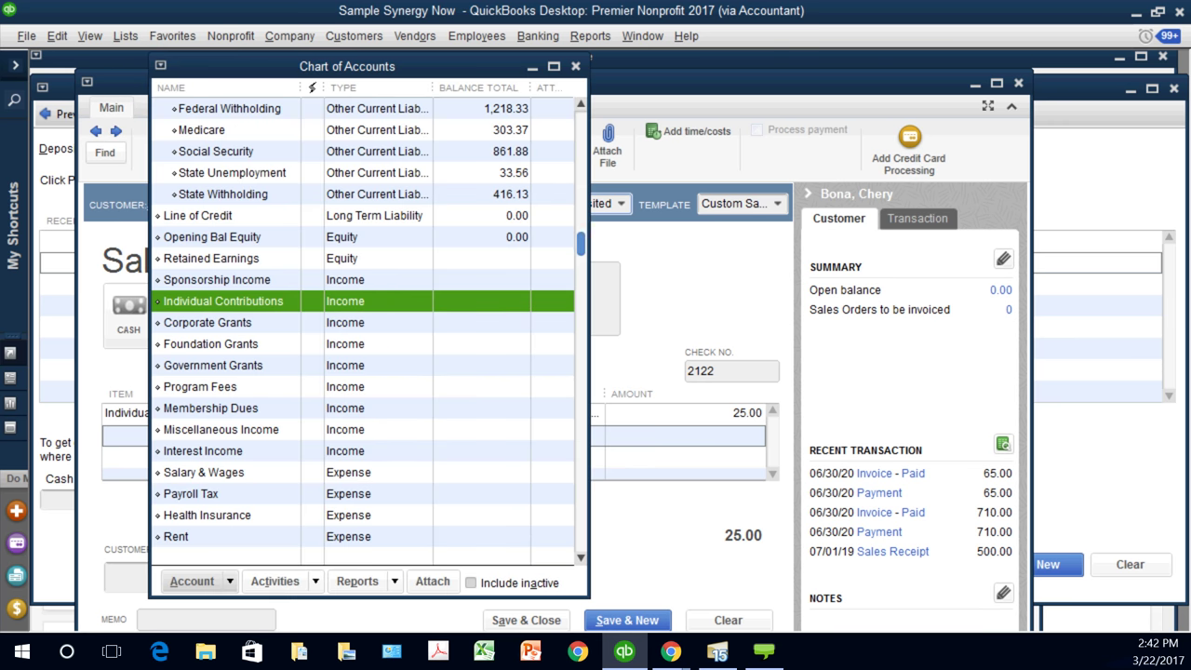
scroll(369, 322, up, 2)
scroll(369, 322, up, 3)
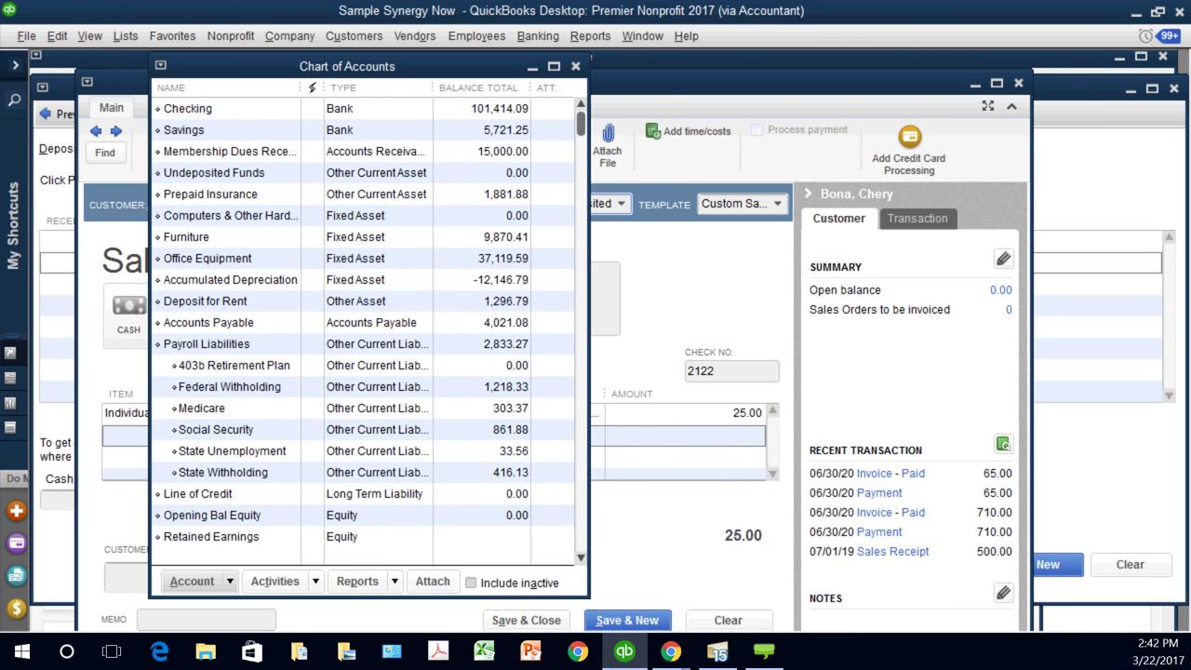
click(213, 172)
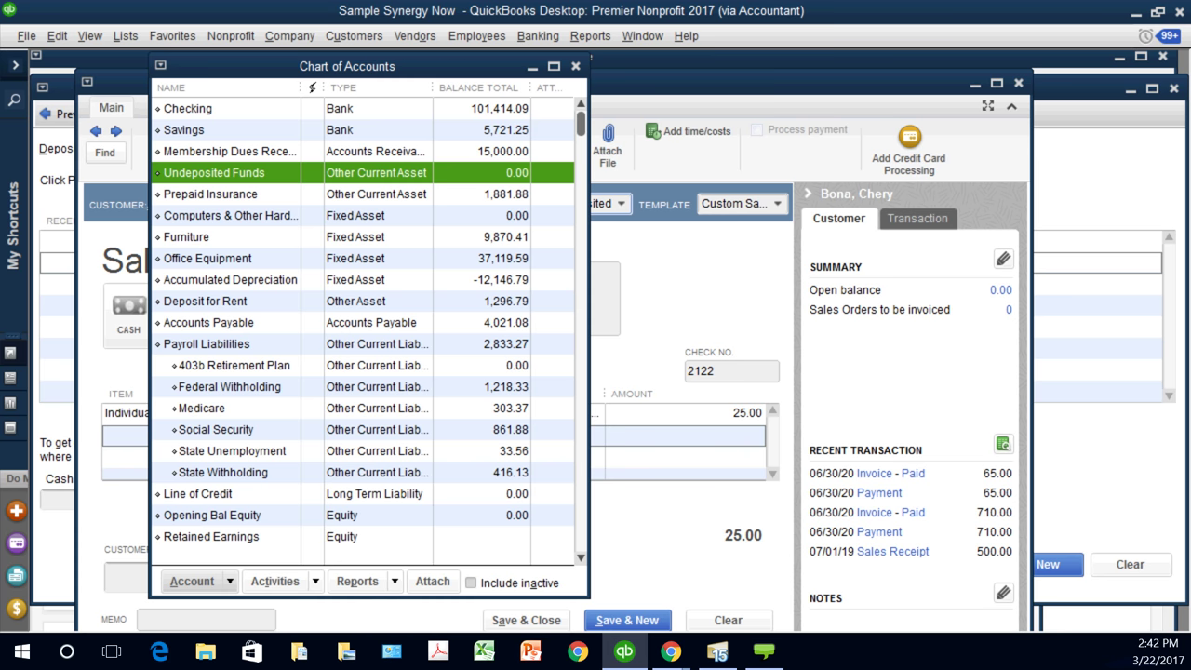
key(ctrl+e)
text(That m)
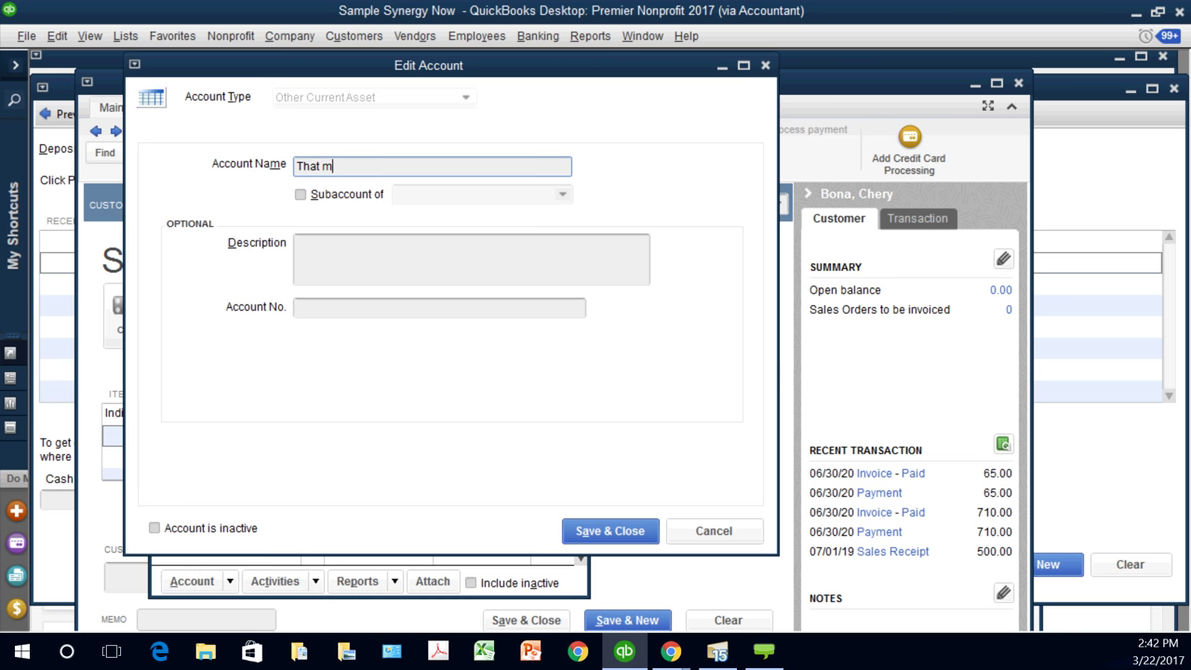
text(oney in my desk!!!)
key(Return)
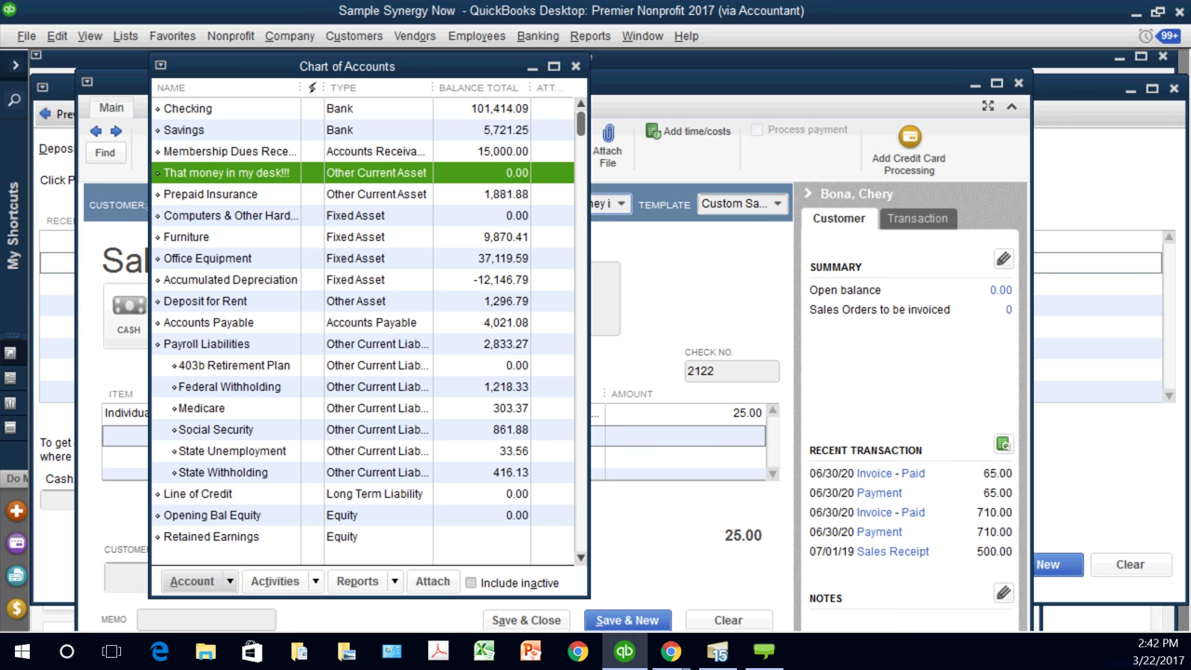
click(113, 272)
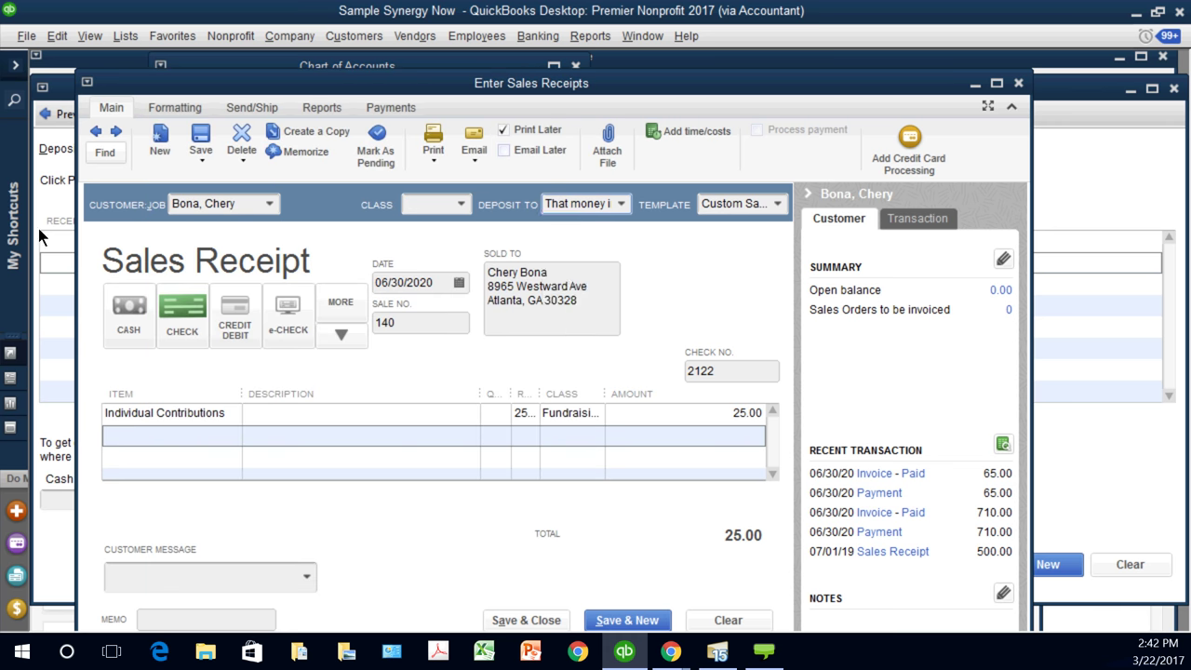
Step: Switch the sales receipt's deposit account to Checking
key(alt+Down)
key(Up)
key(Up)
key(Up)
key(Return)
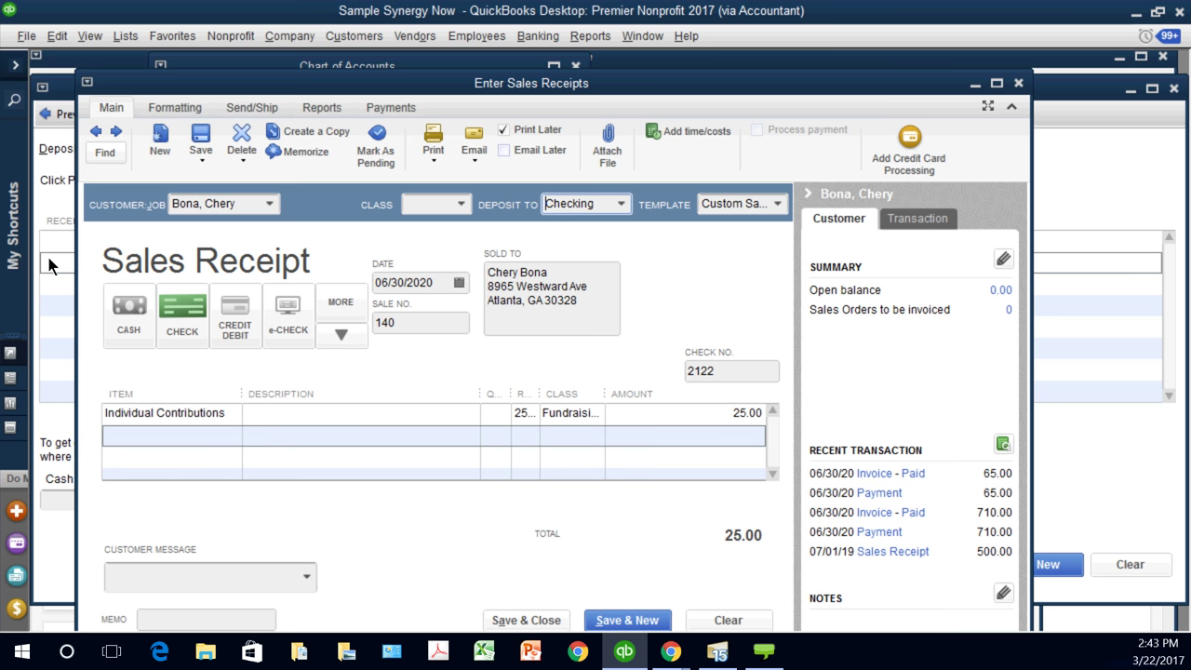
Step: Set the sales receipt to deposit to the "That money in my desk!!!" account
key(alt+Down)
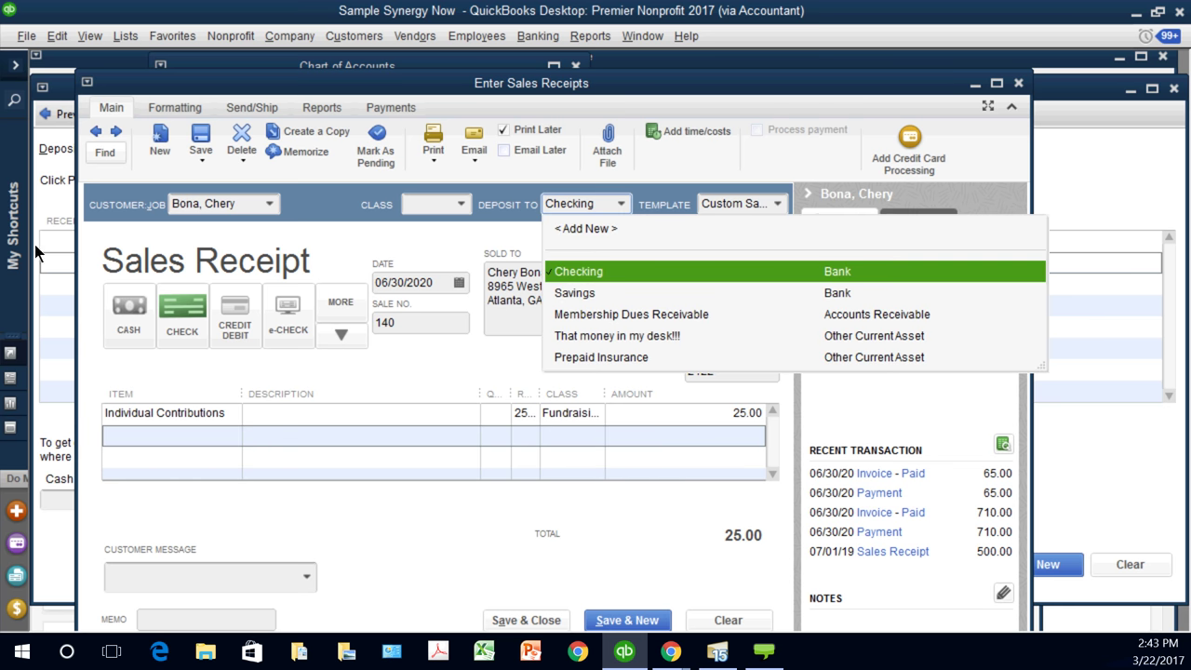
key(Down)
key(Down)
key(Down)
key(Return)
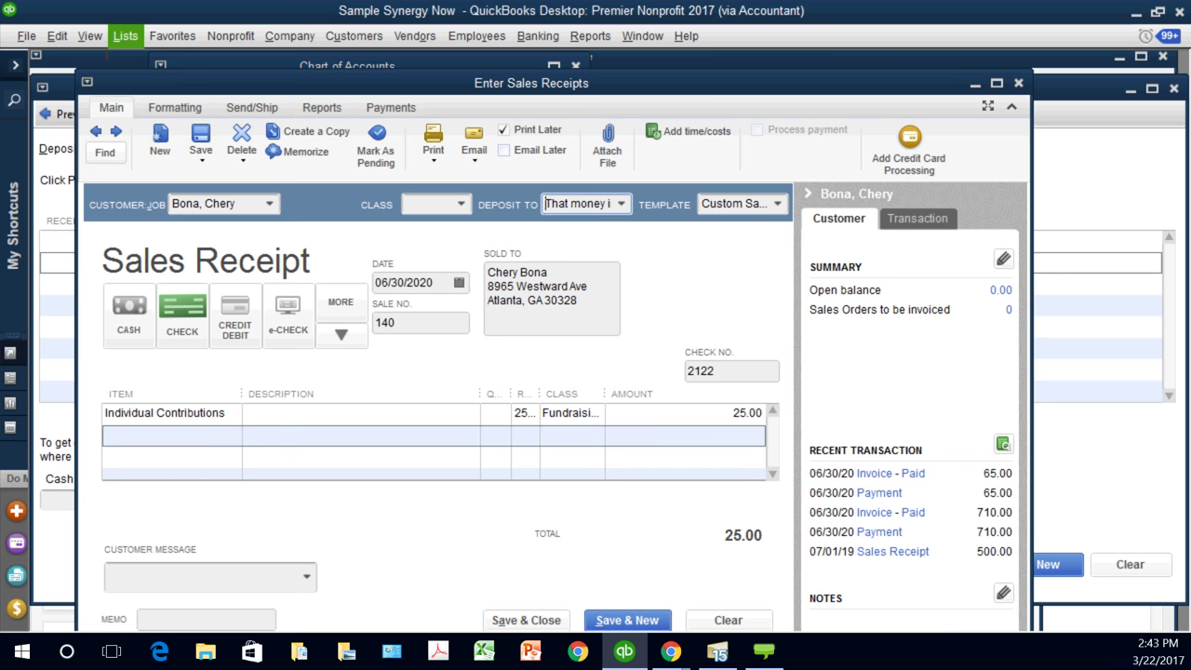
Step: Bring up the Chart of Accounts, save and close the sales receipt, and compare the Checking and "That money in my desk!!!" balances
key(alt+l)
key(Return)
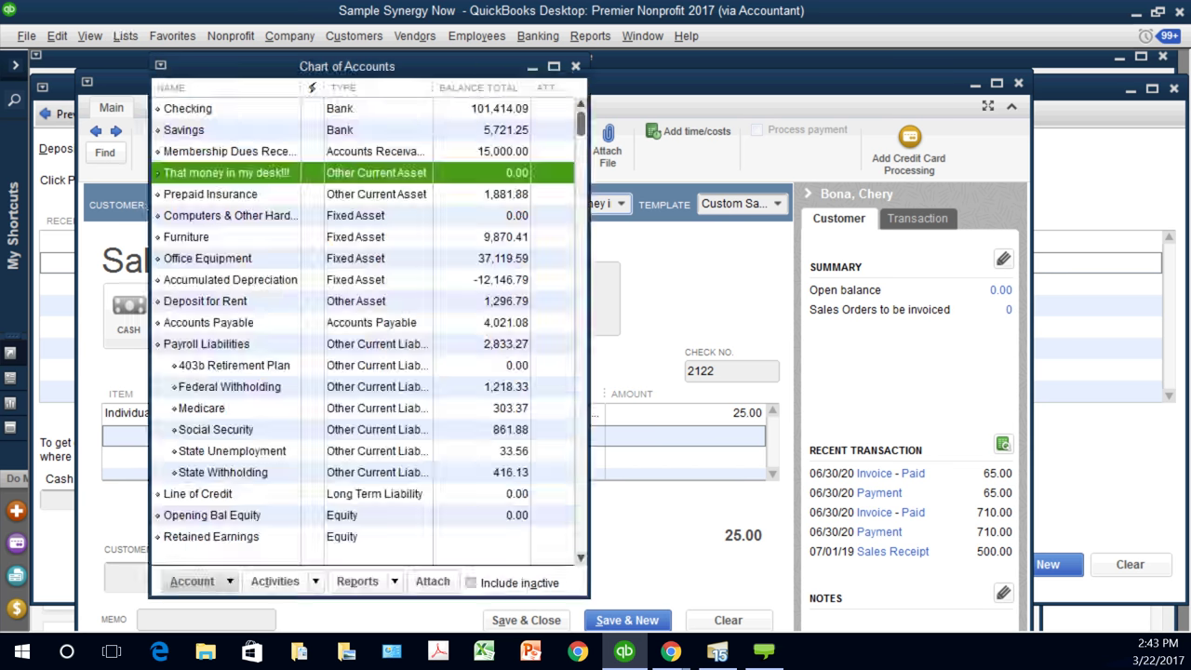
click(226, 108)
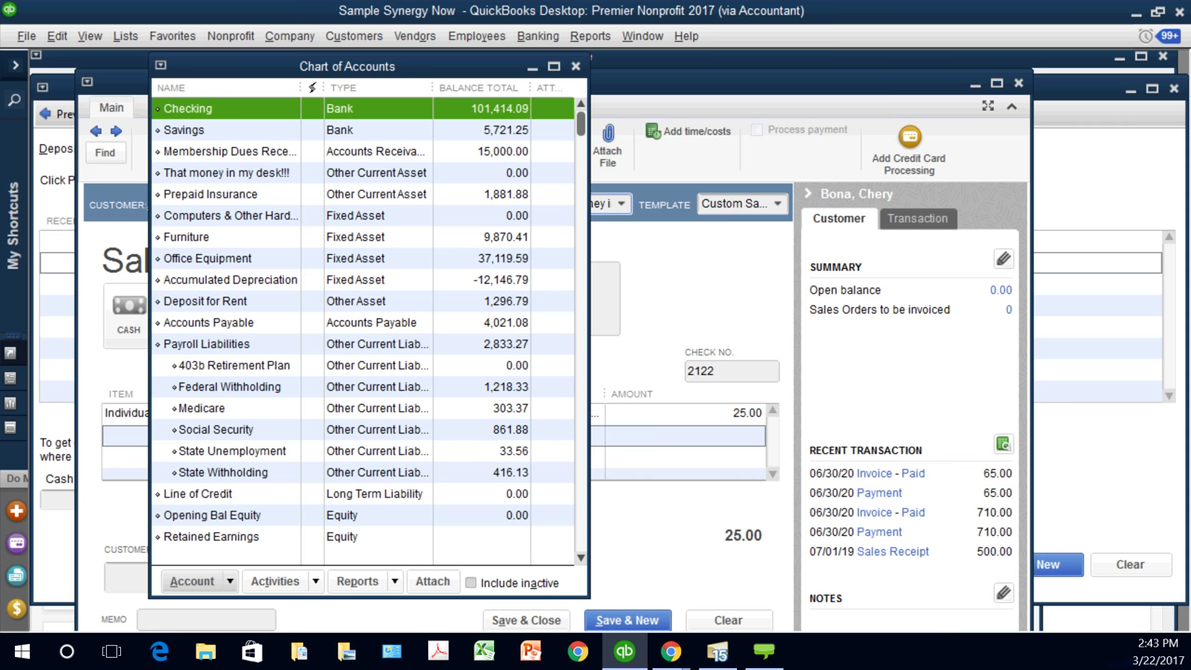
click(226, 172)
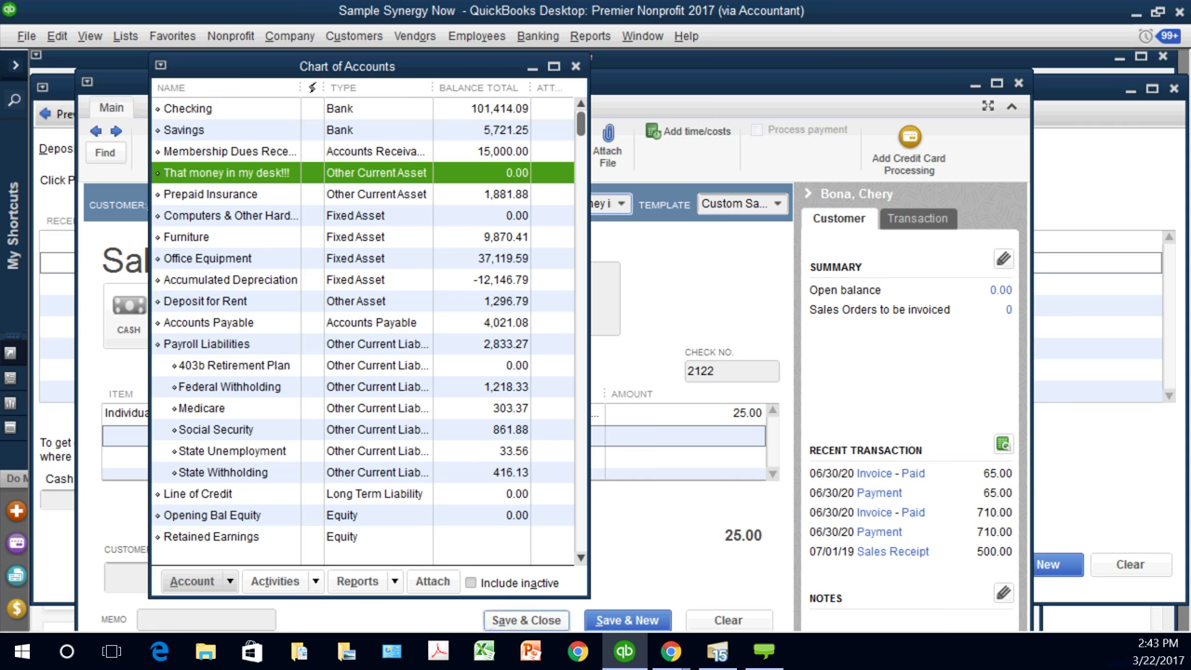
click(525, 619)
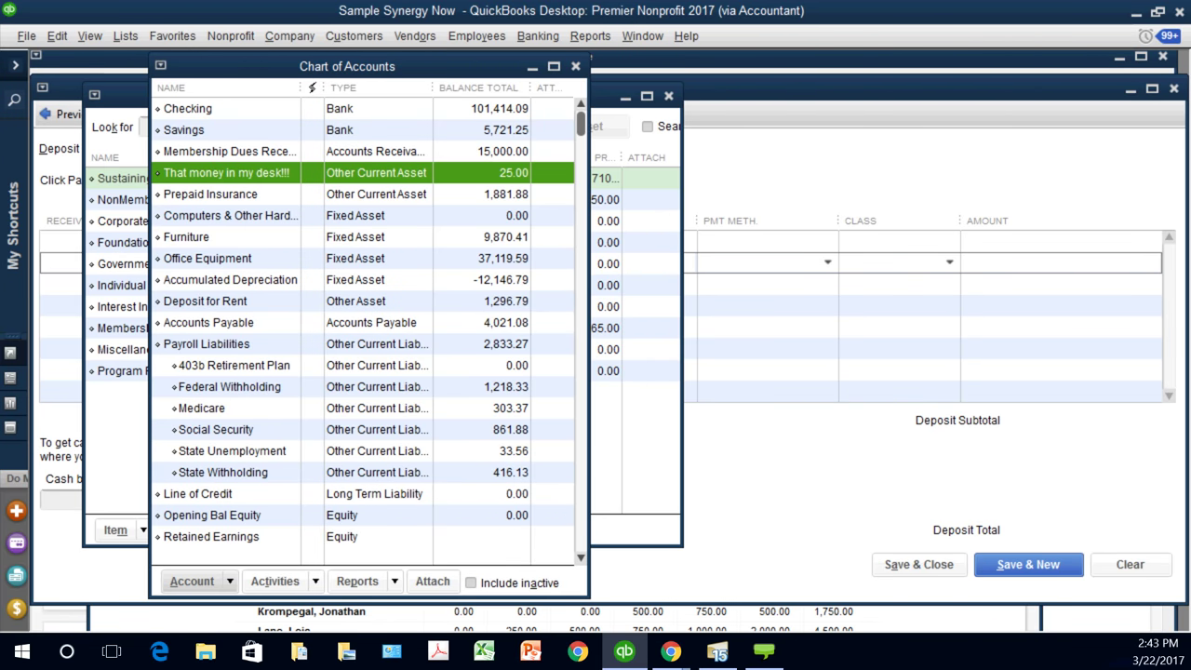
click(226, 108)
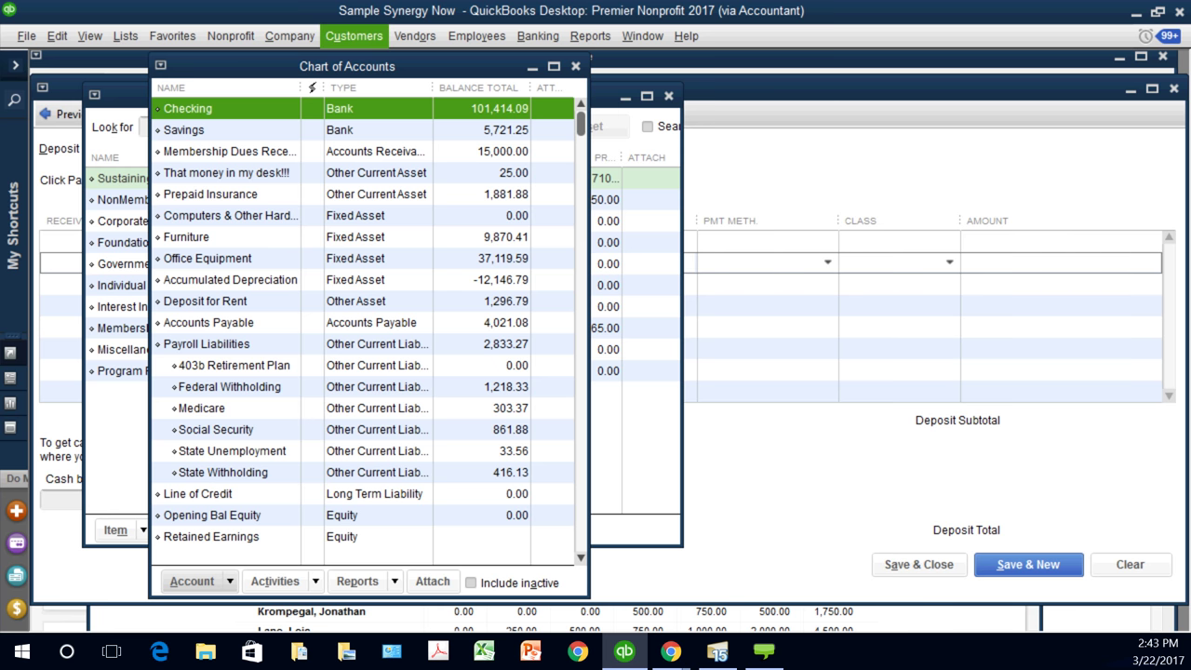
Step: Start a new sales receipt for the first customer in the list and add the Sustaining Member item
click(354, 36)
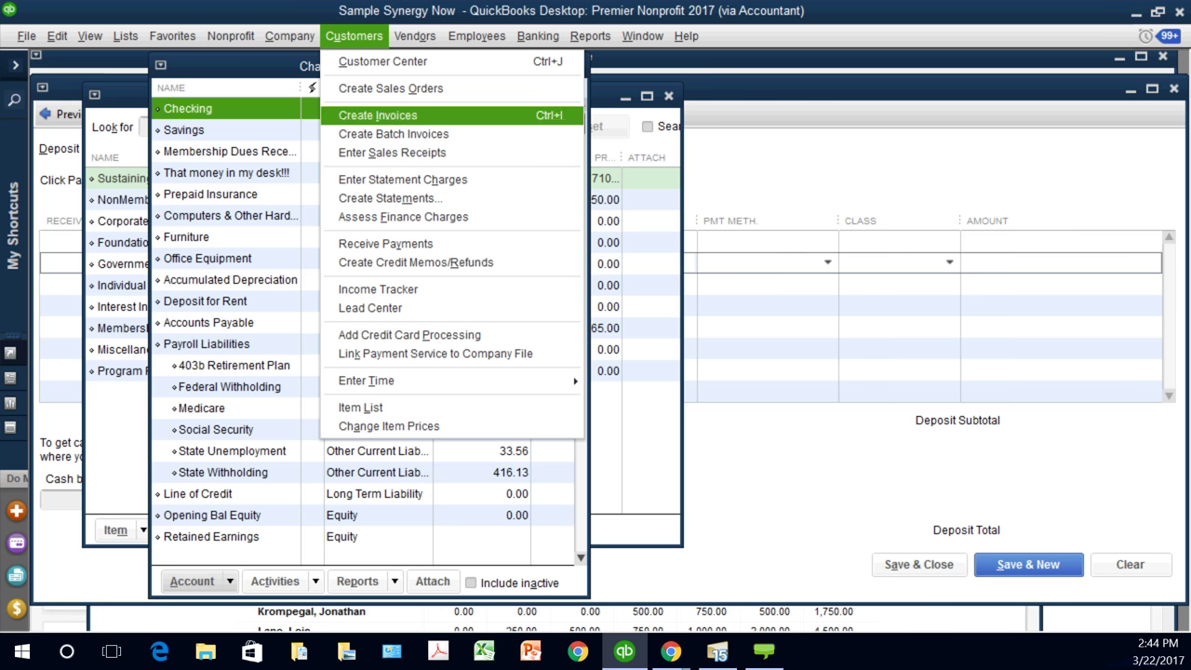
click(392, 152)
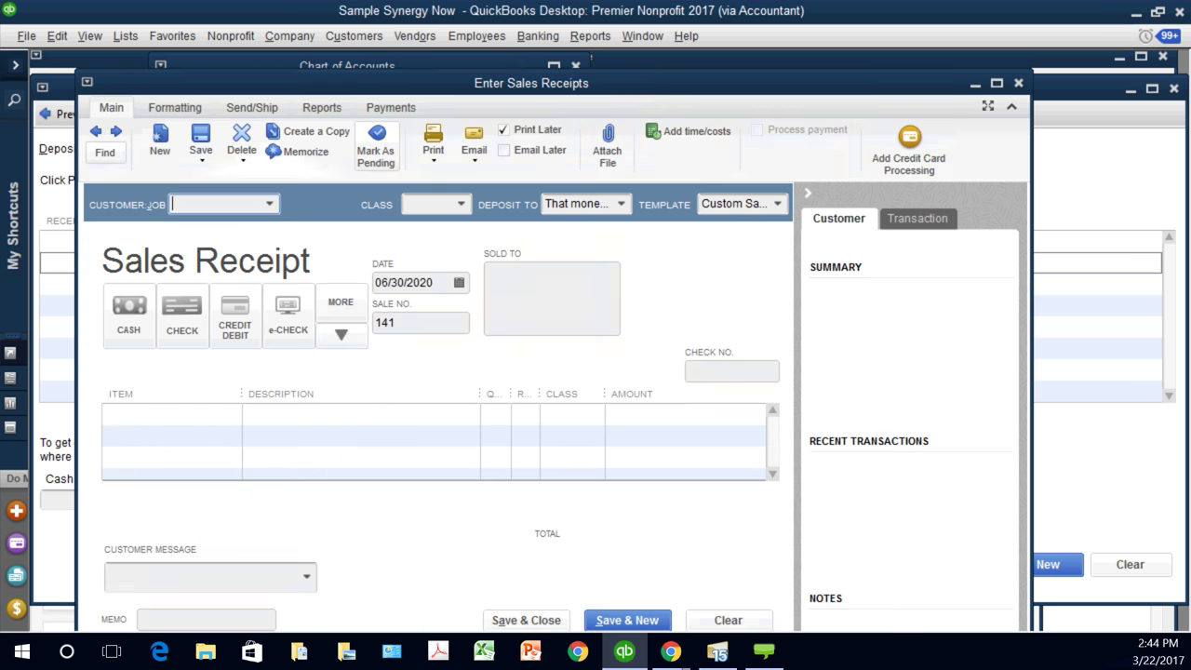
click(269, 203)
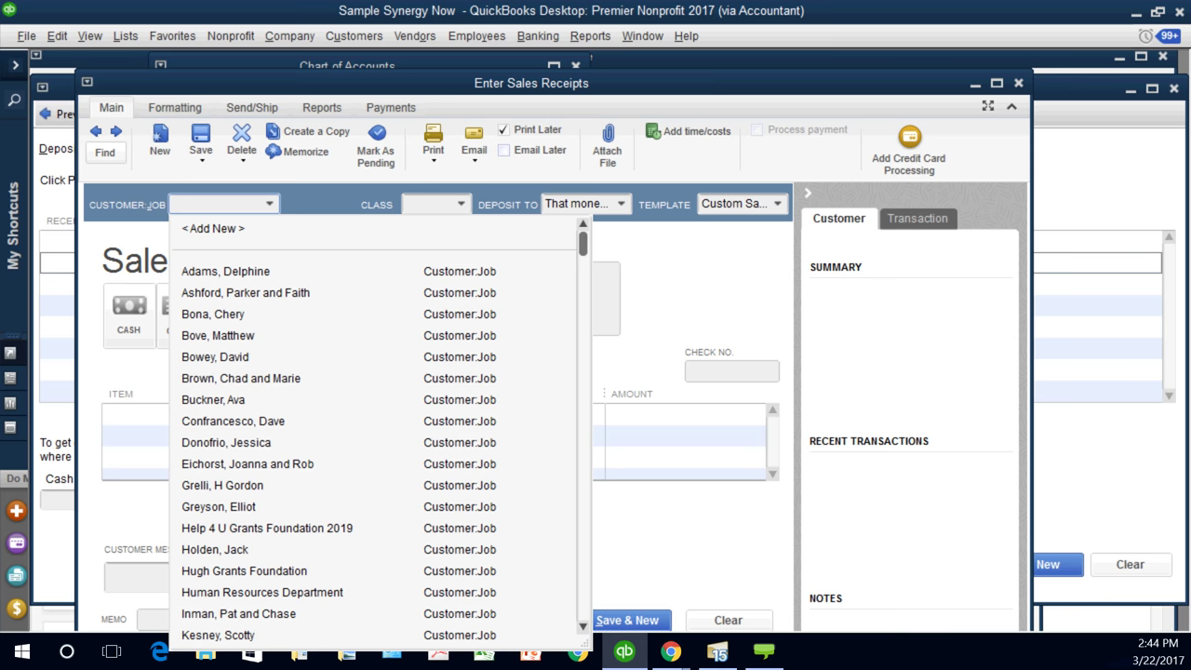
click(225, 271)
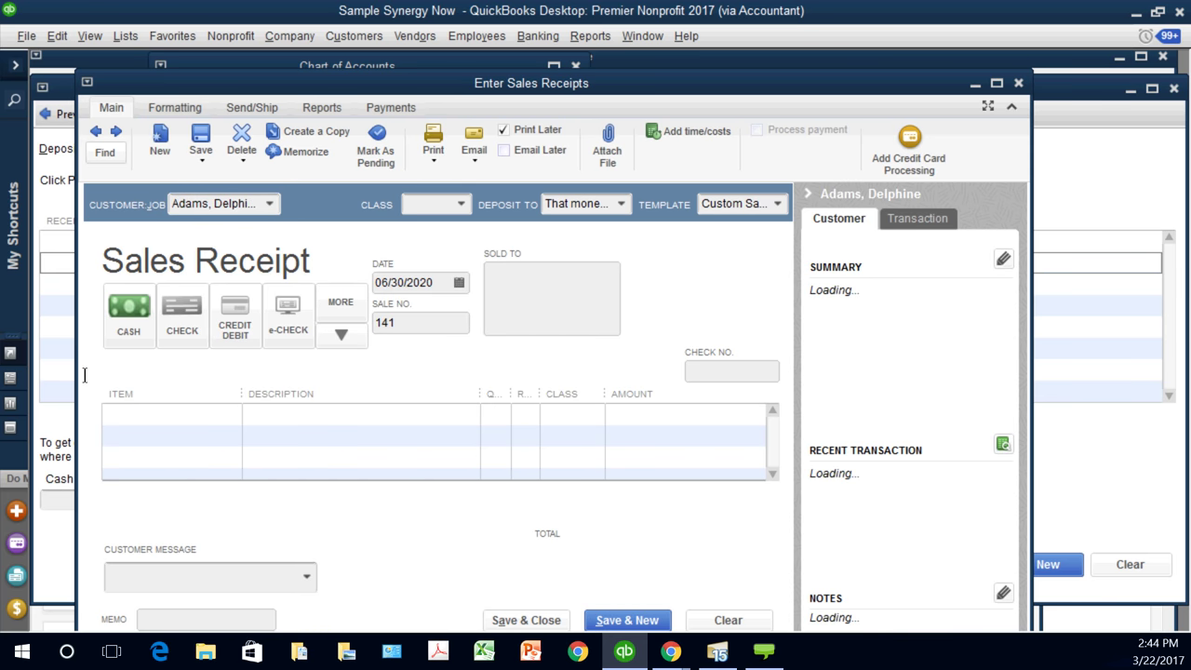
click(231, 413)
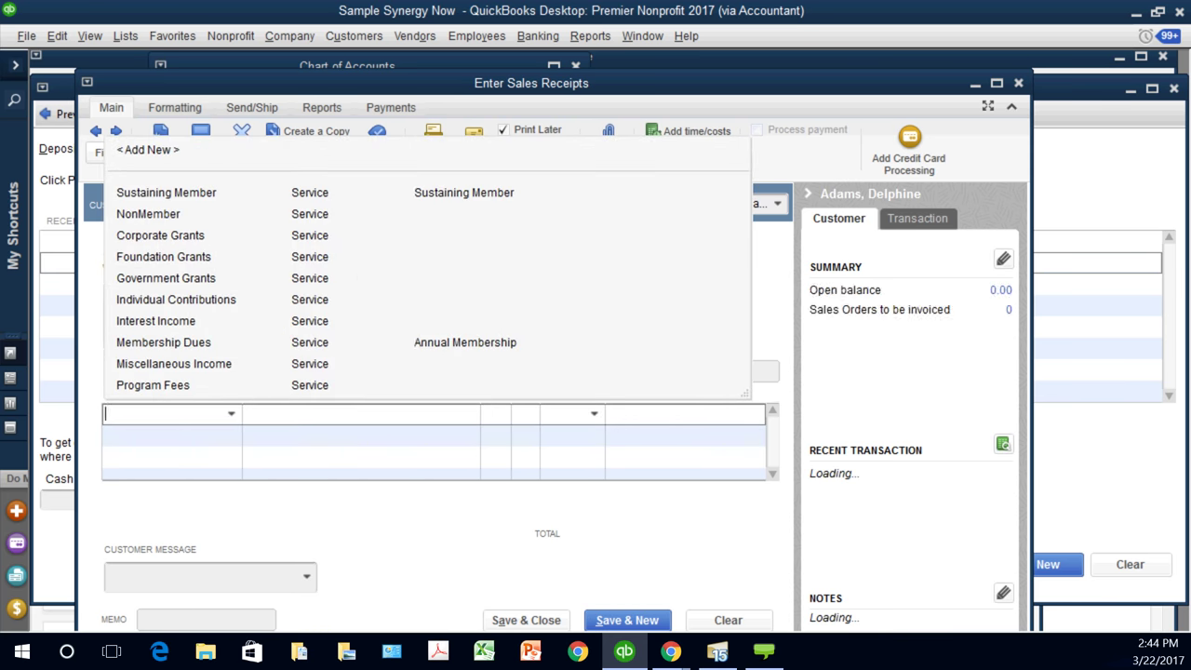
click(166, 193)
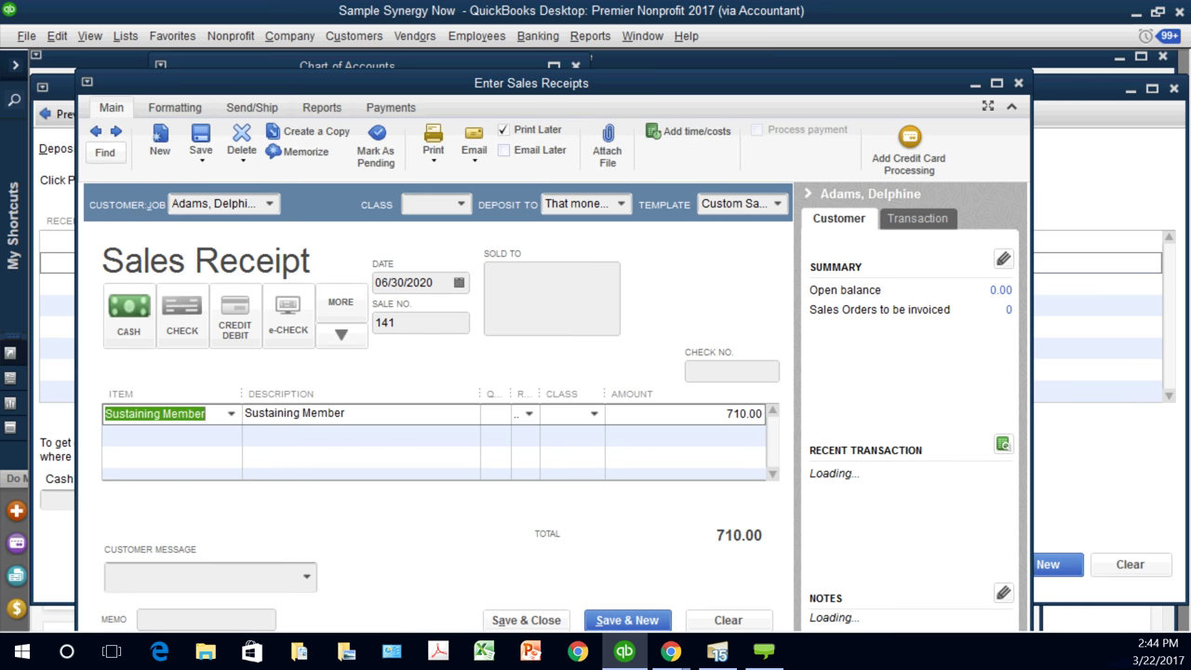
Step: Assign the Go-Green Guidance Center class to the Sustaining Member line and go to the receipt's deposit account
key(Tab)
key(Tab)
key(Tab)
key(Tab)
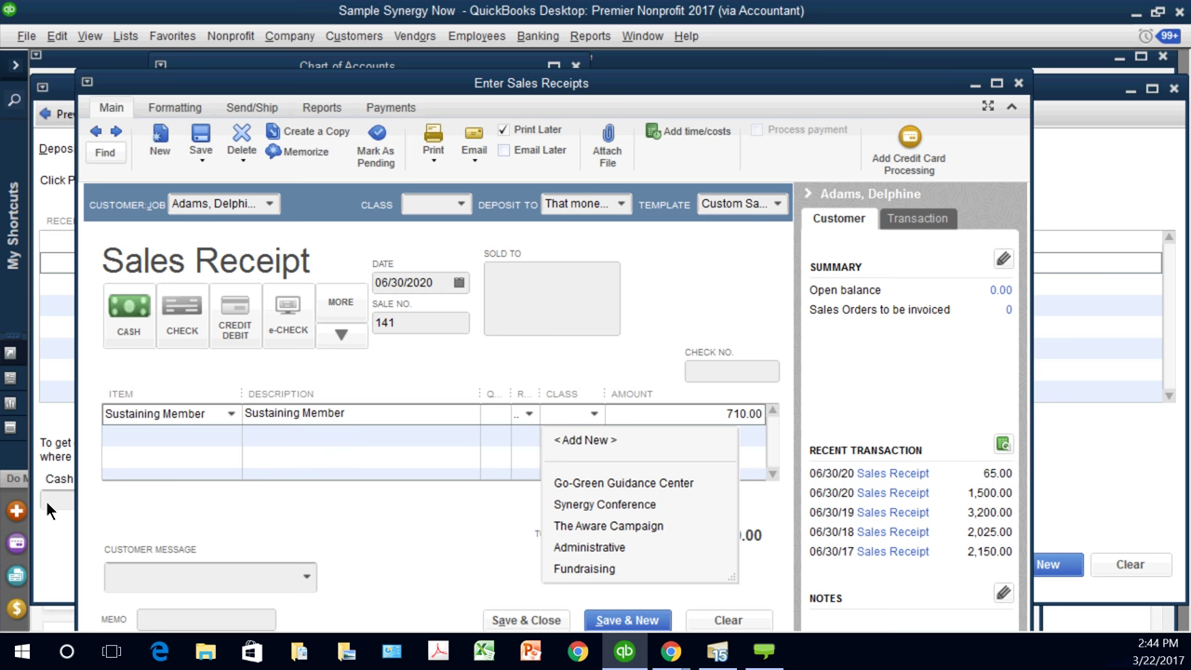
key(Escape)
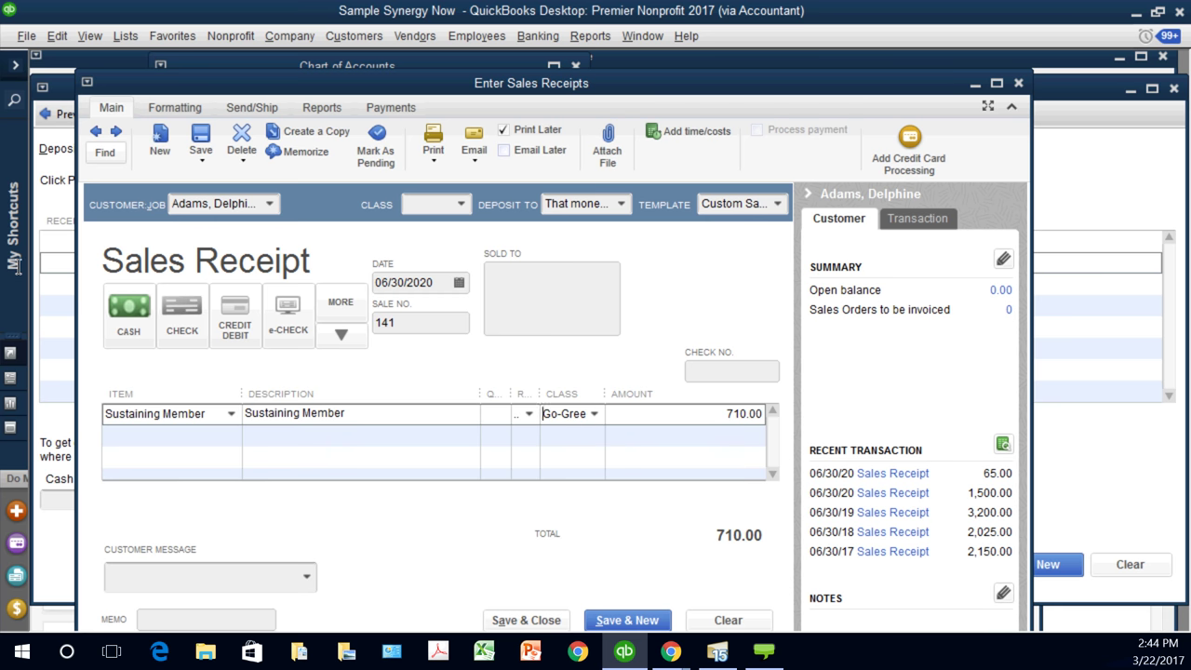
key(alt+Down)
key(Escape)
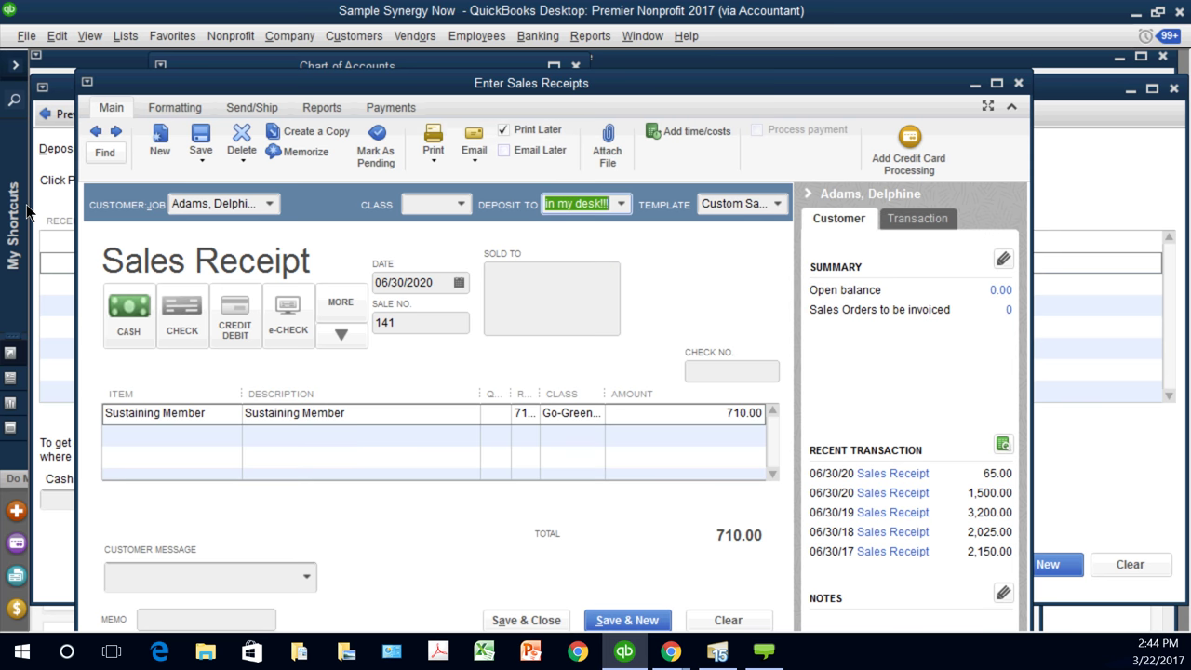
Step: Bring up the Chart of Accounts with "That money in my desk!!!" highlighted, and save and close the sales receipt
key(alt+l)
key(Down)
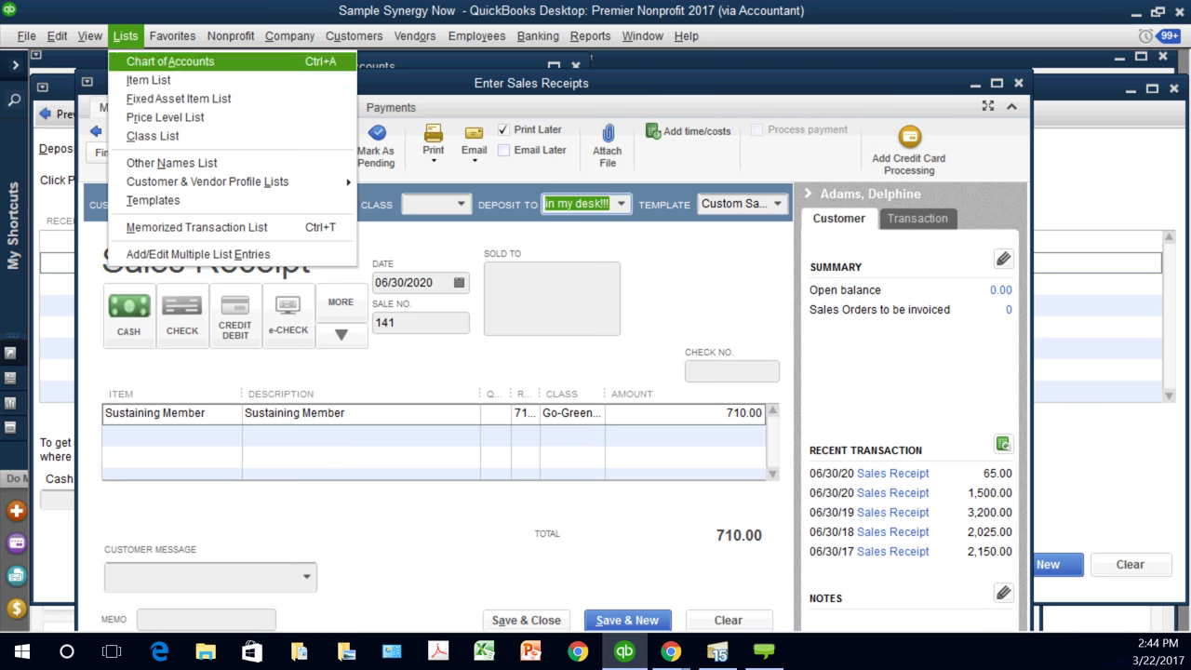
key(Escape)
key(ctrl+a)
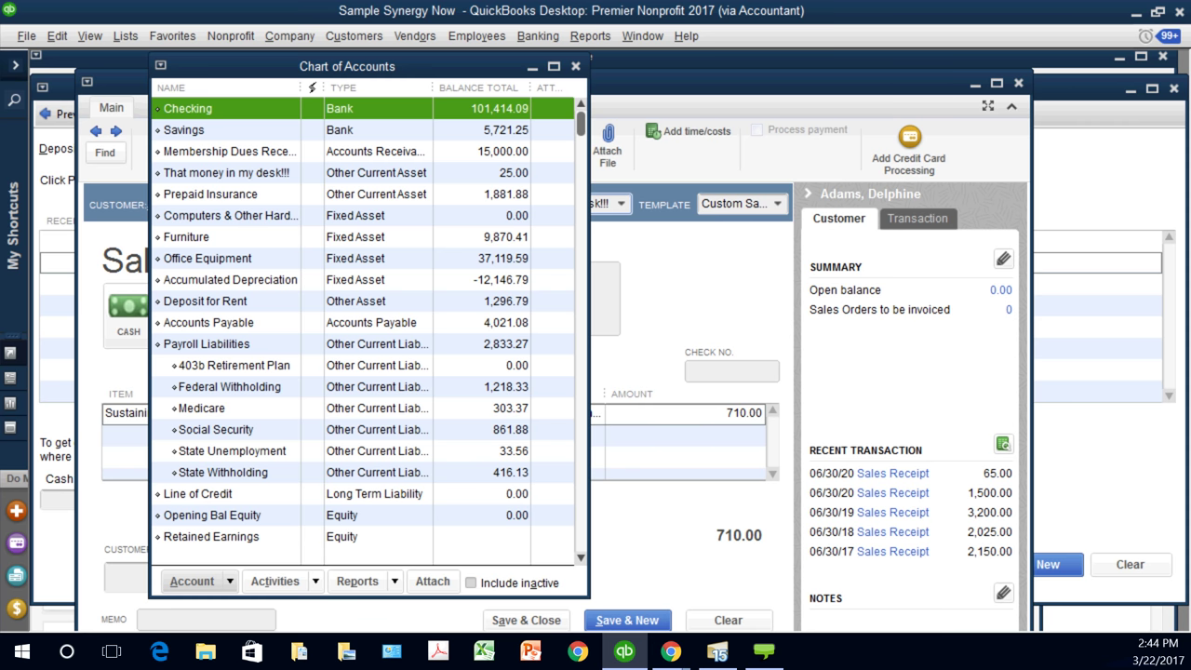
click(226, 172)
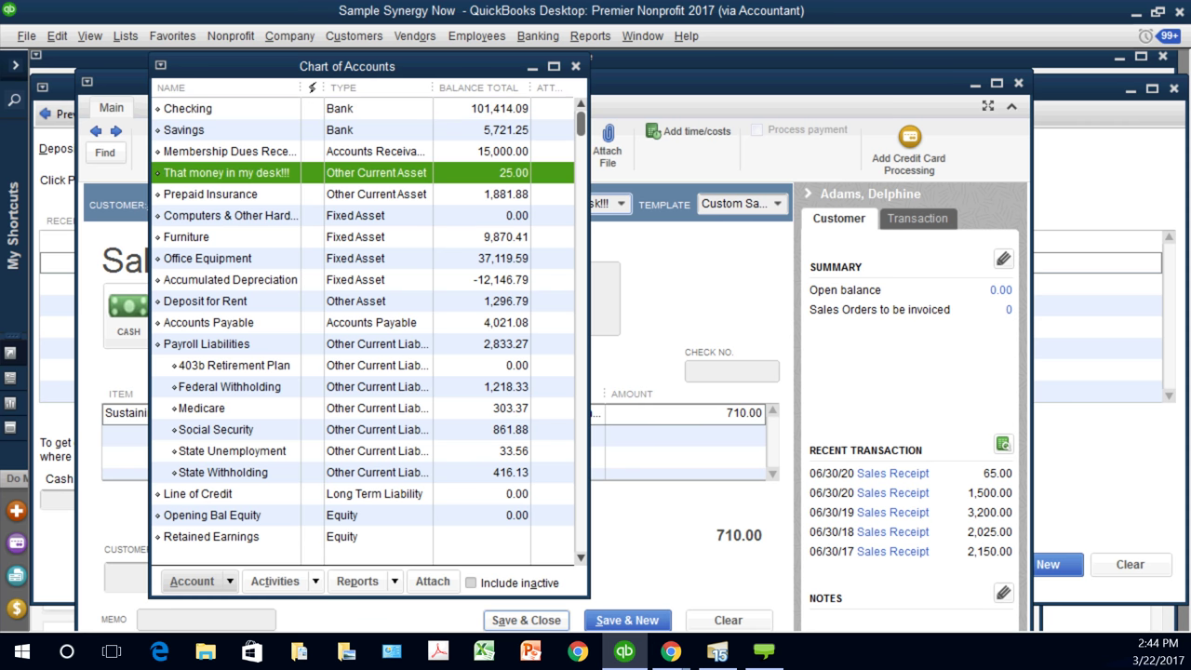
click(526, 620)
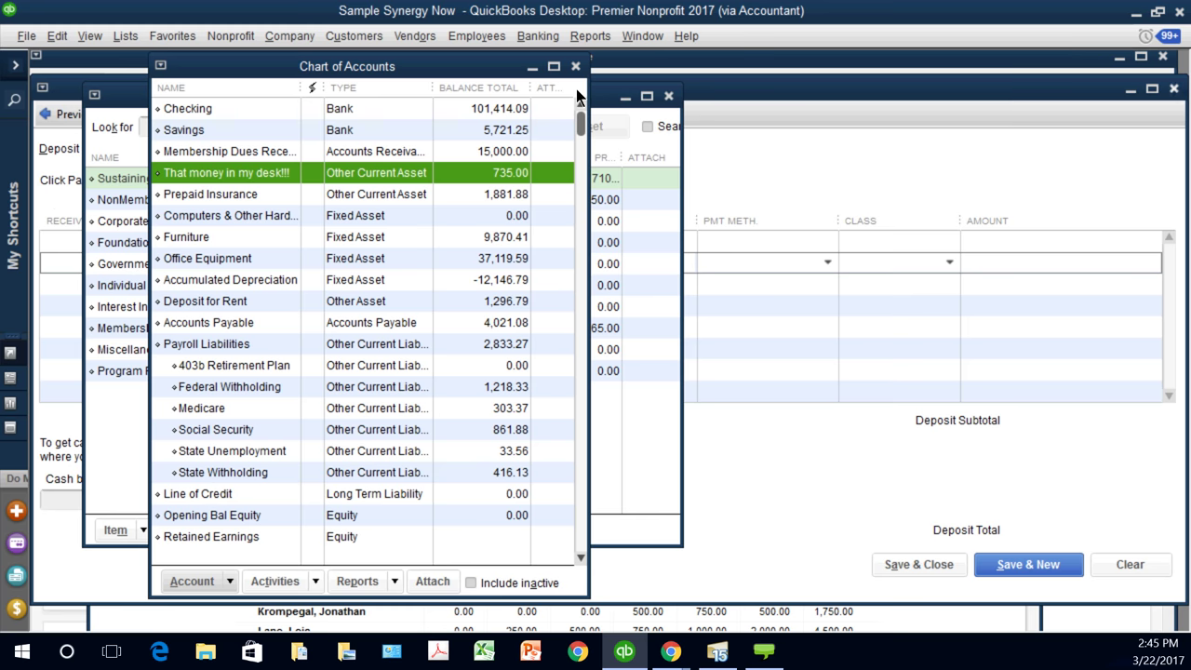
Step: Add both waiting payments, the 710.00 cash and the 25.00 check, to a new bank deposit into Checking
click(1173, 89)
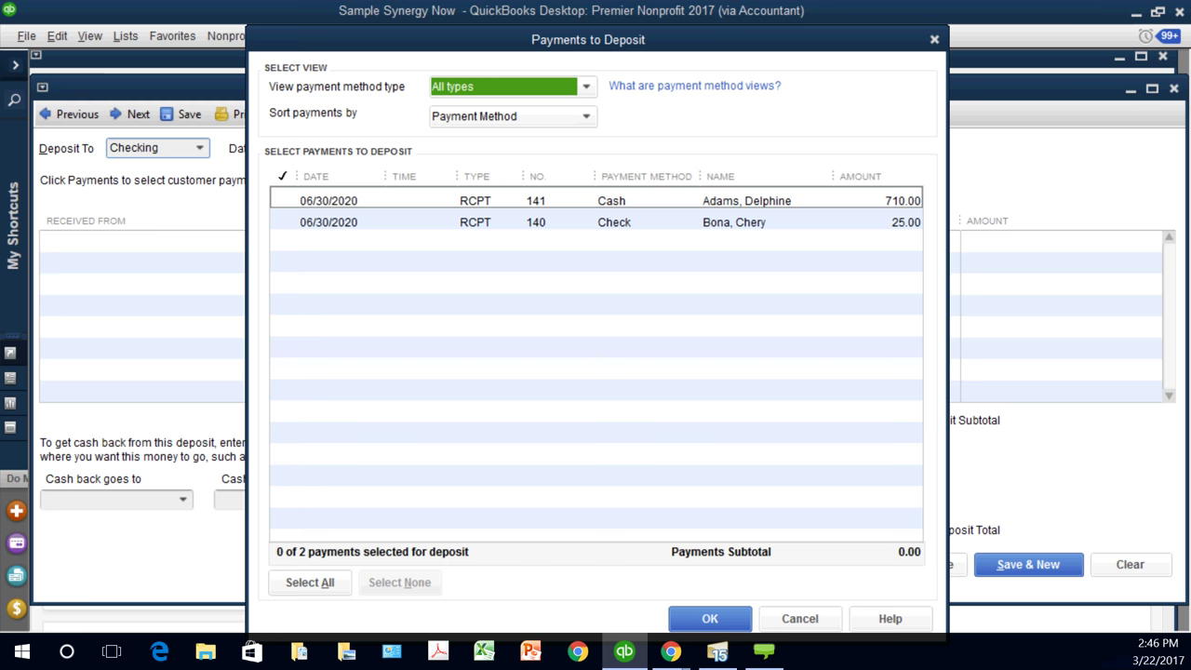
click(282, 200)
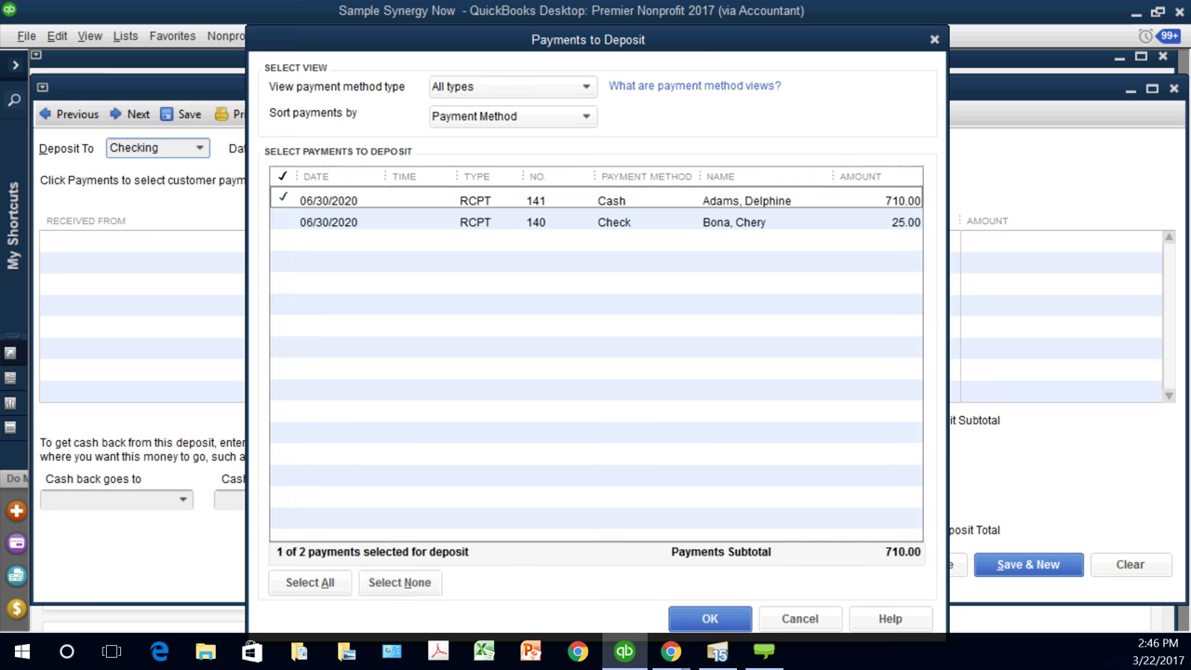
click(282, 221)
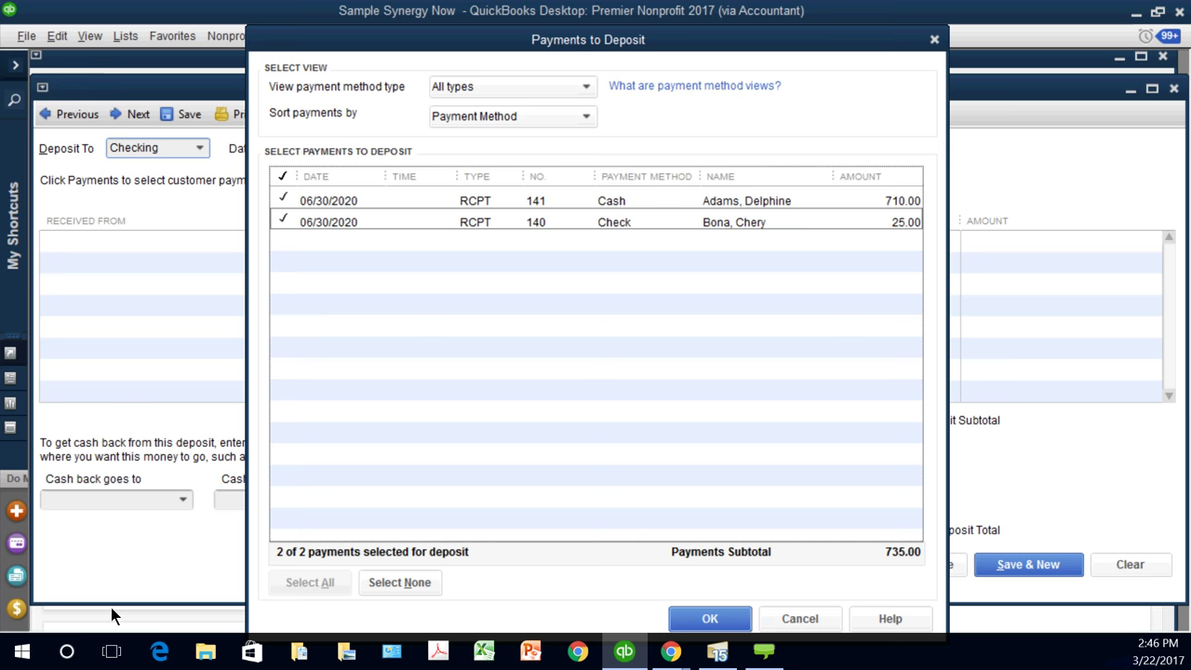
key(Return)
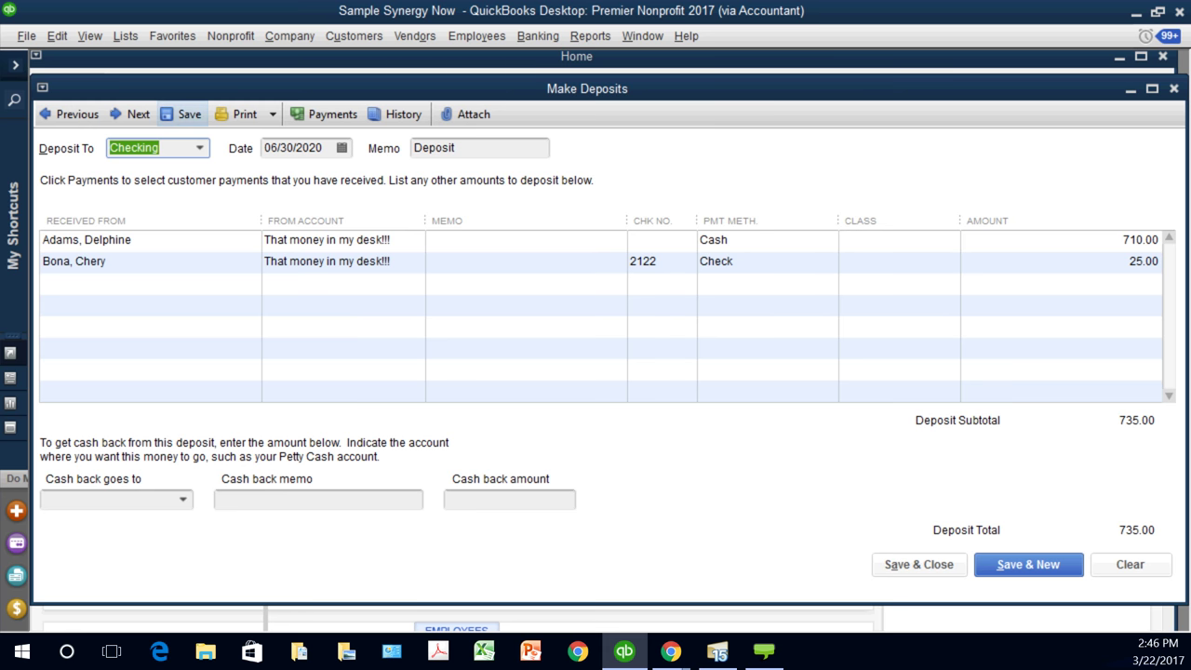
Step: With the Chart of Accounts in view, save and close the deposit and compare the Checking and "That money in my desk!!!" balances
click(125, 36)
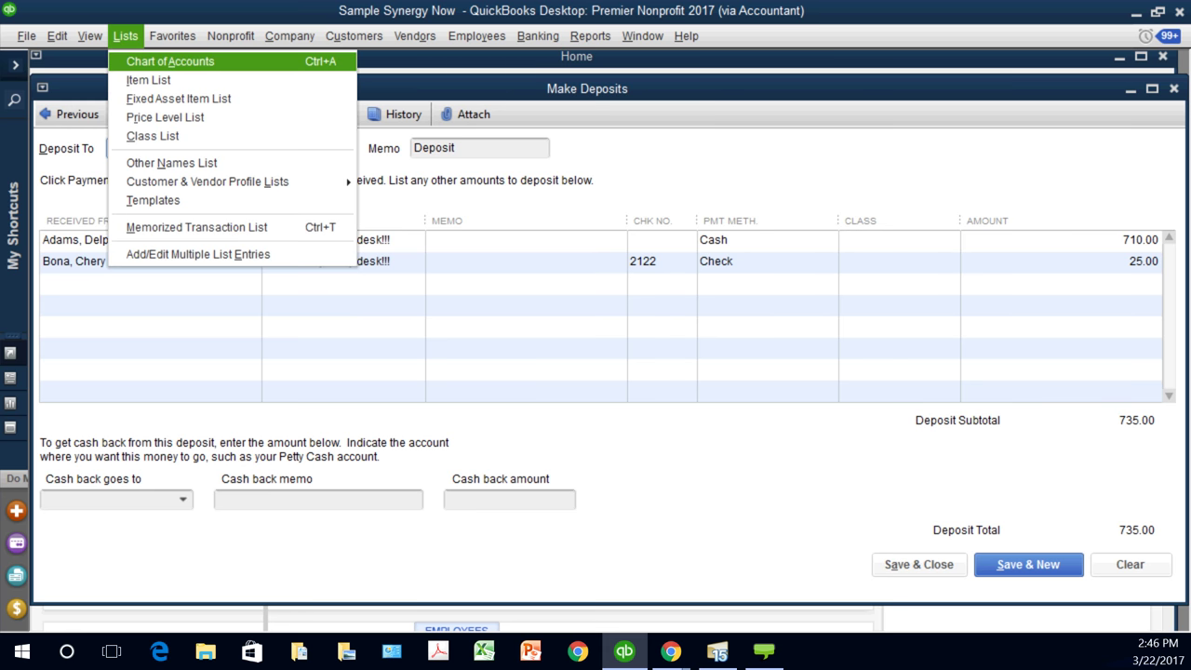
click(171, 61)
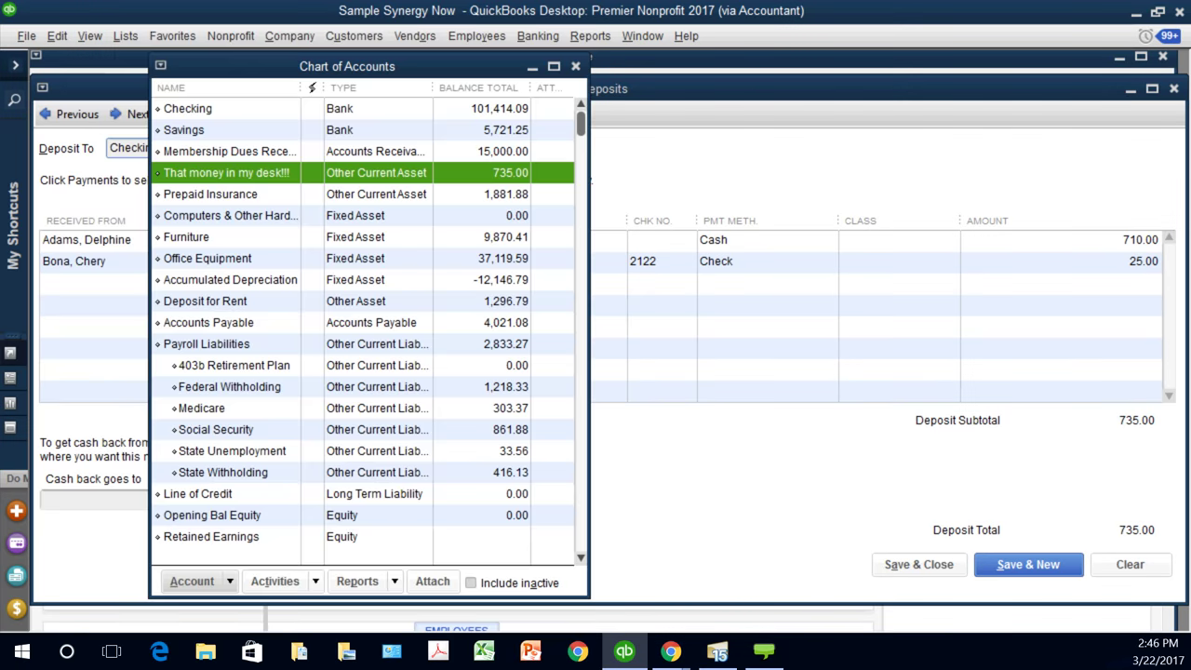
drag(346, 66, 273, 61)
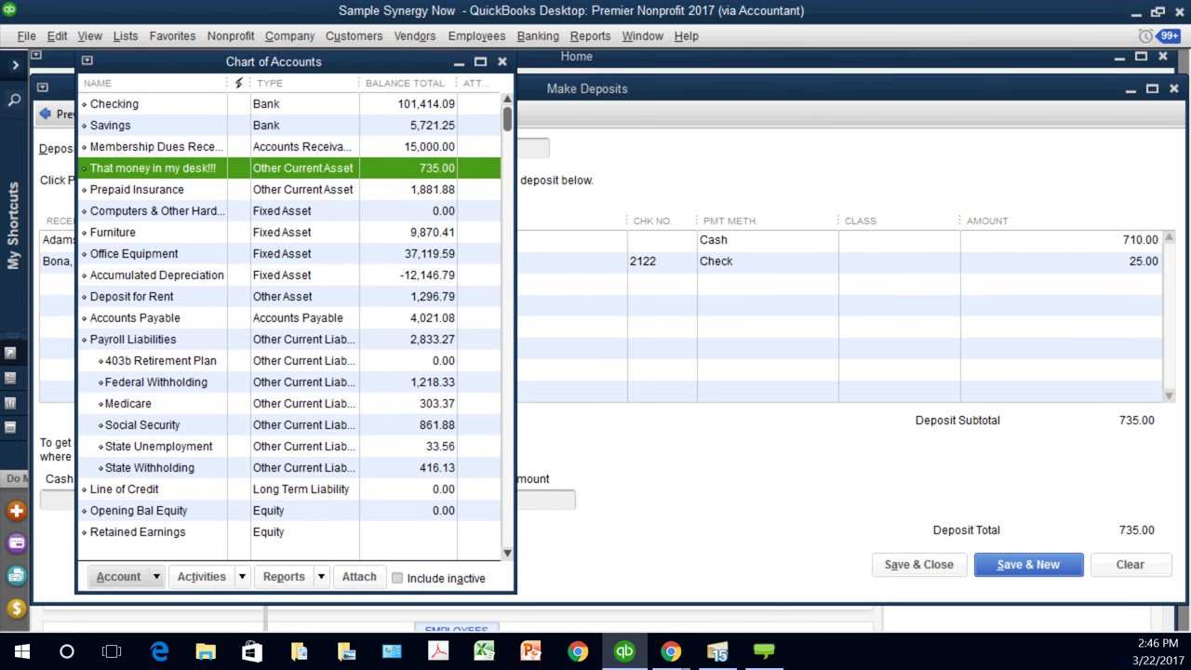
click(153, 103)
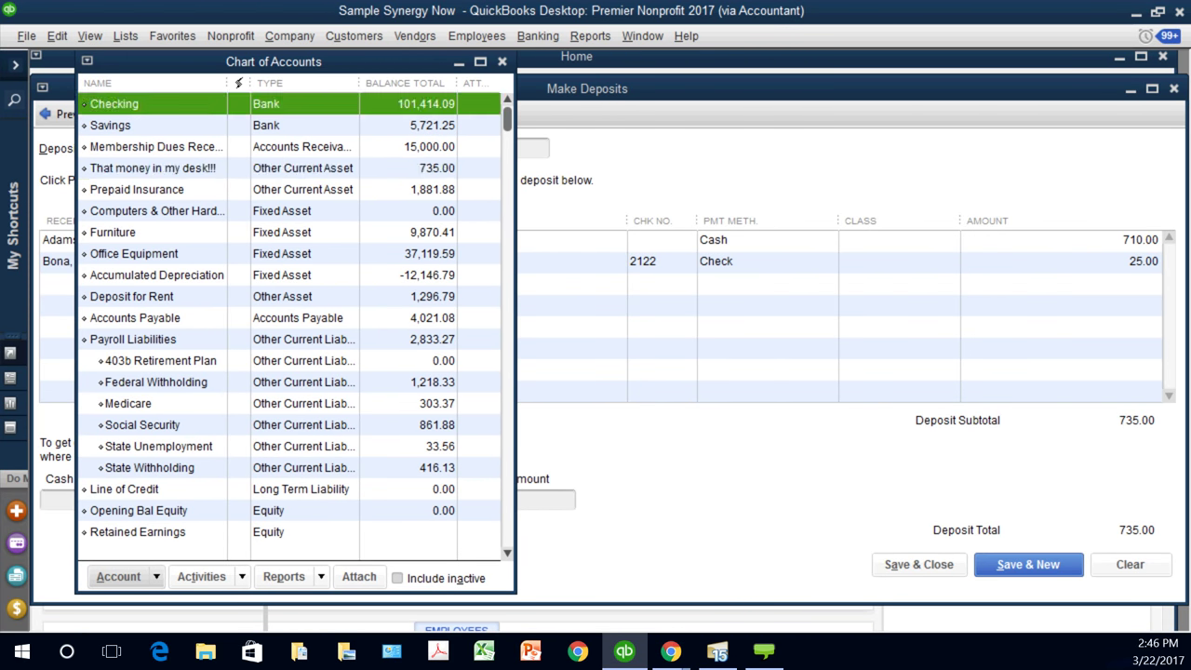
click(154, 168)
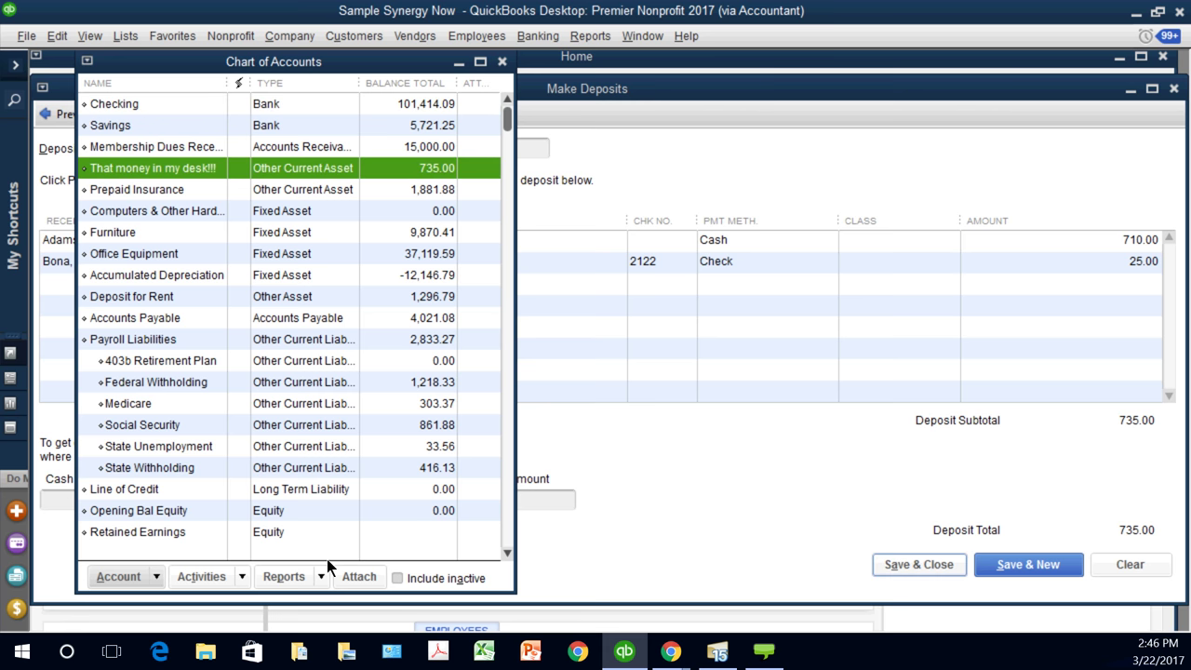
key(Return)
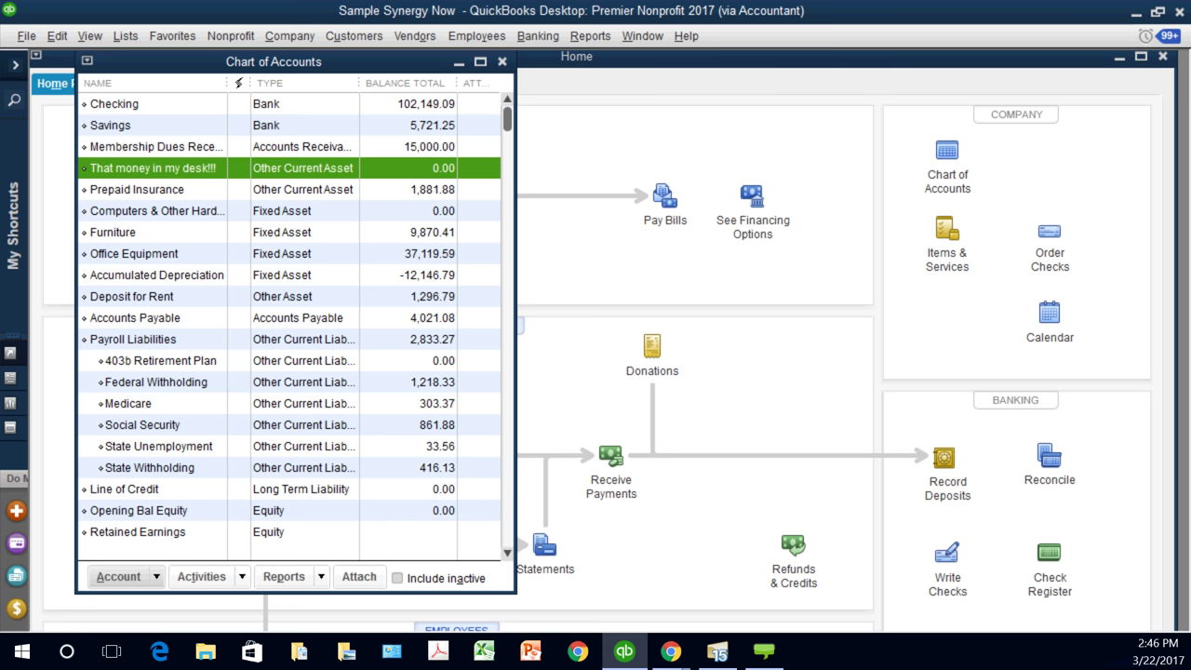
click(154, 103)
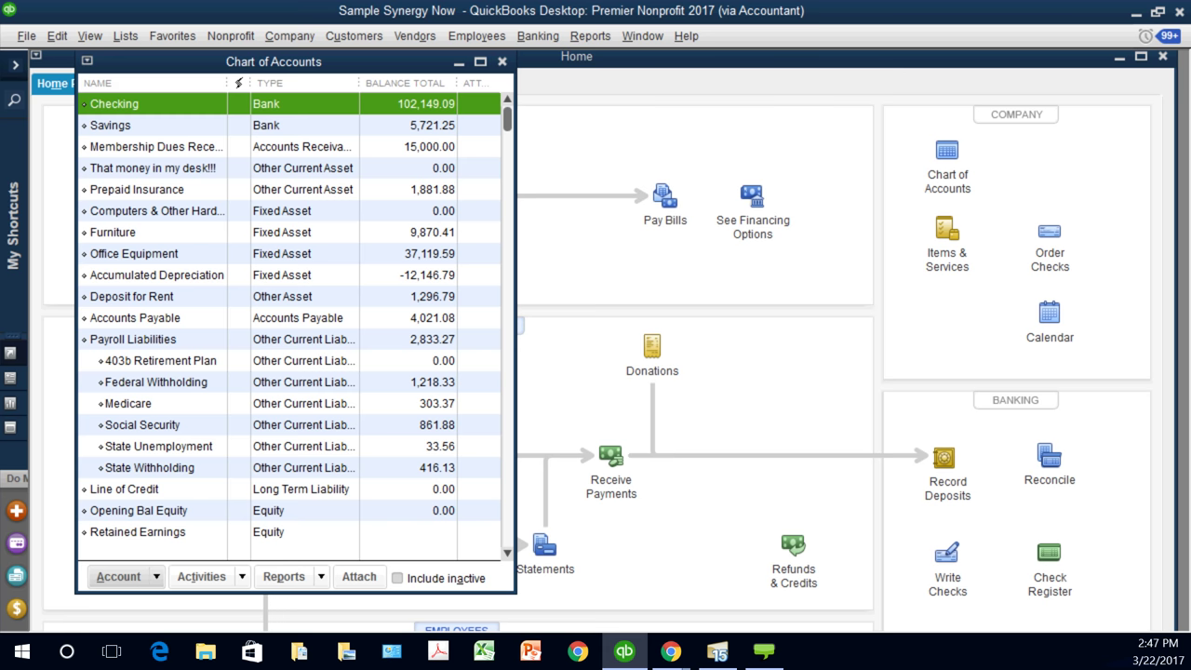
Step: Start a new sales receipt from the home page and show its available deposit accounts
drag(274, 61, 393, 85)
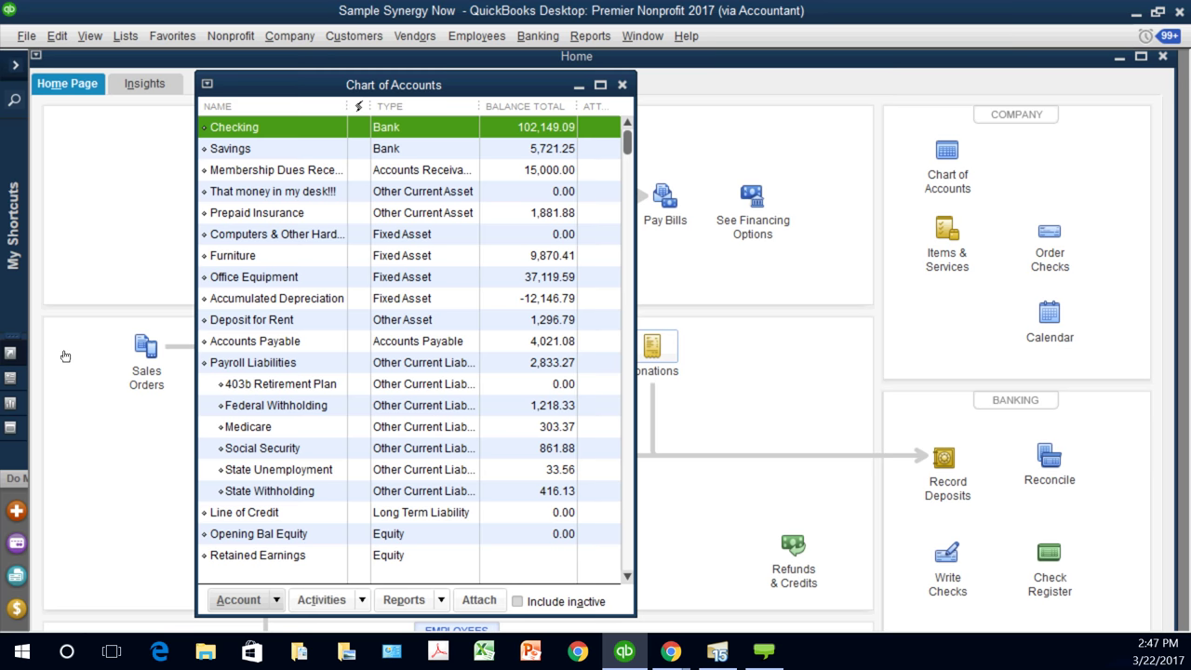
click(65, 355)
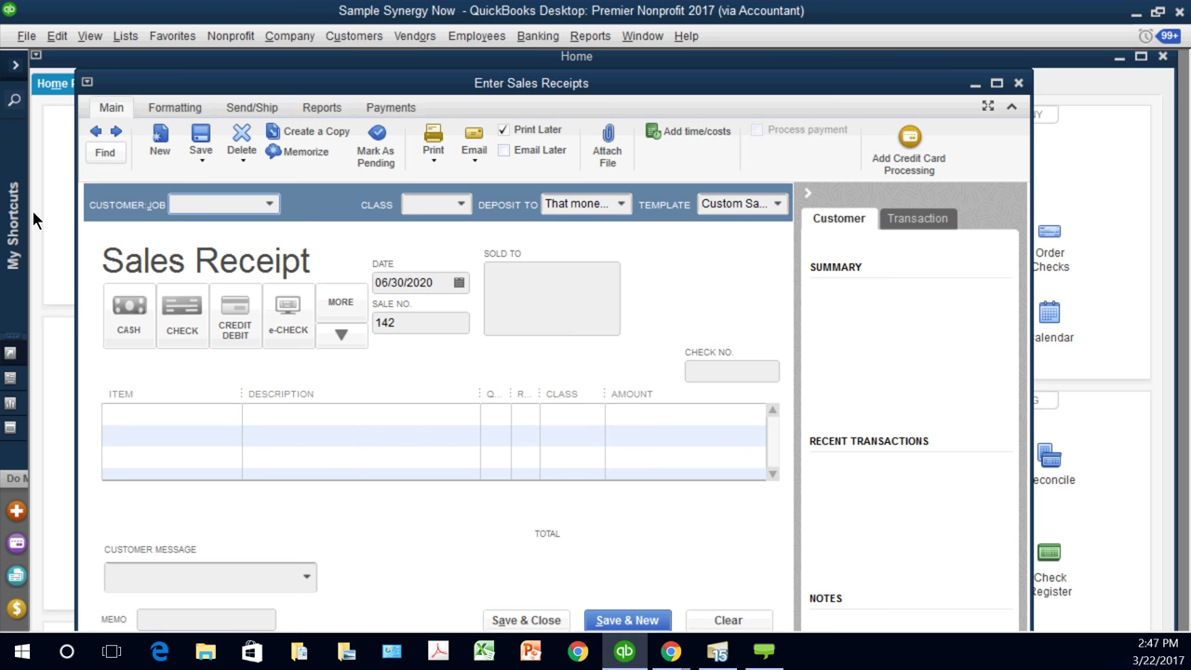
key(Tab)
key(Tab)
key(alt+Down)
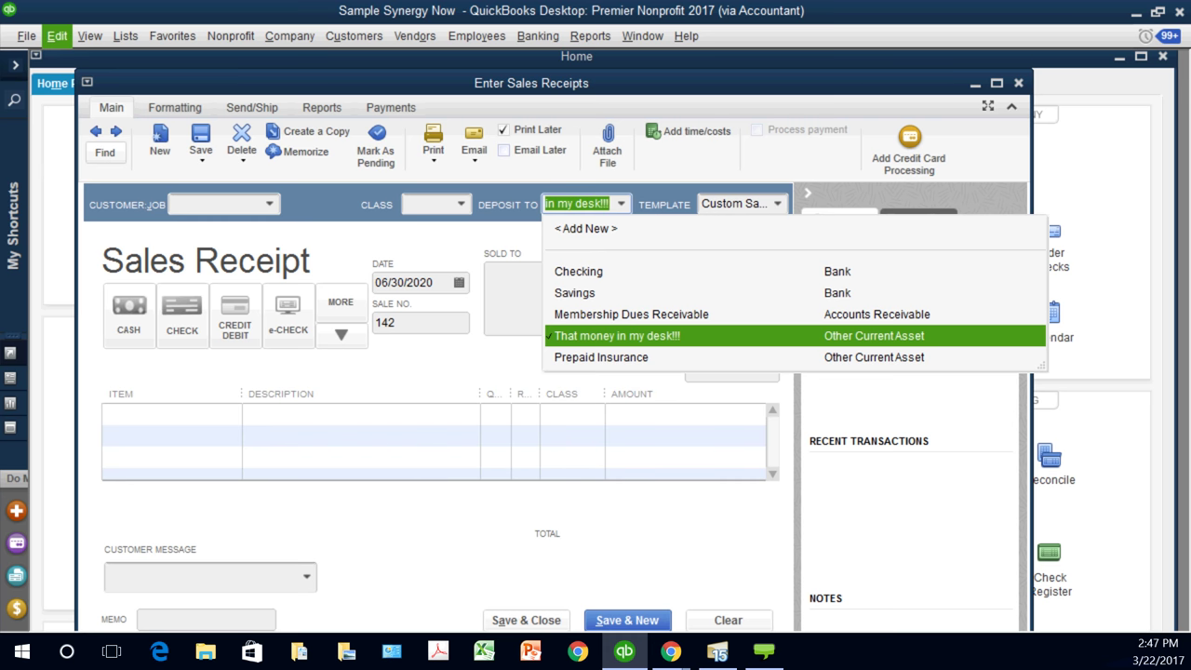
Step: Enable the company Payments preference to use Undeposited Funds as the default deposit to account, and apply it
click(57, 35)
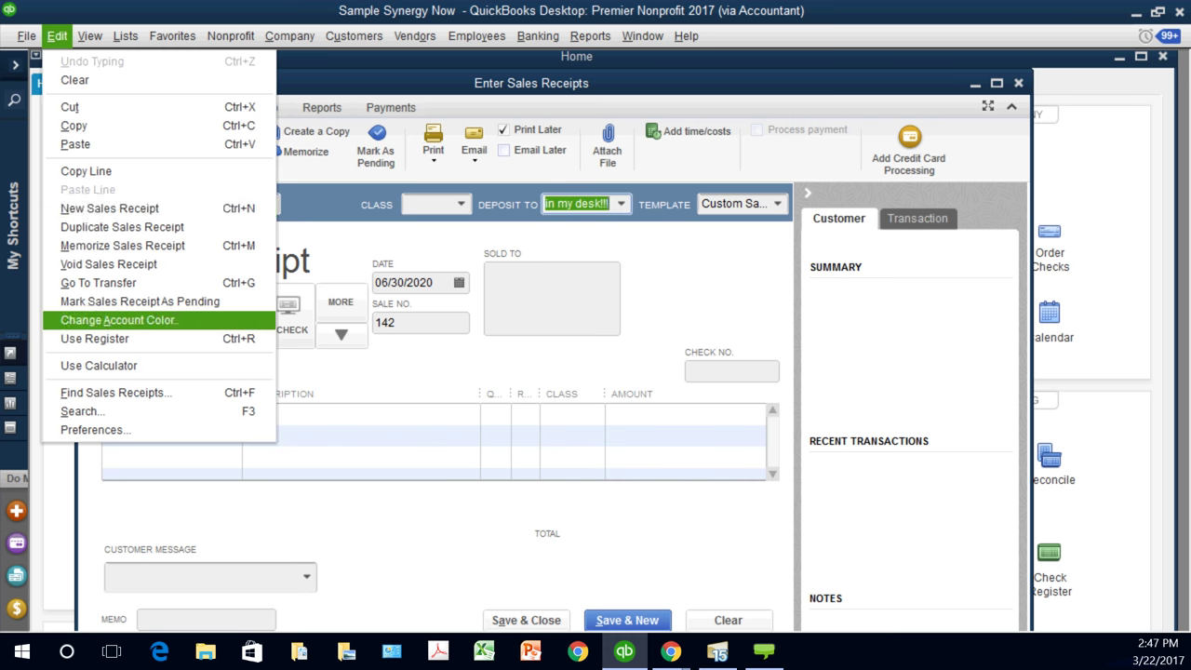
click(93, 429)
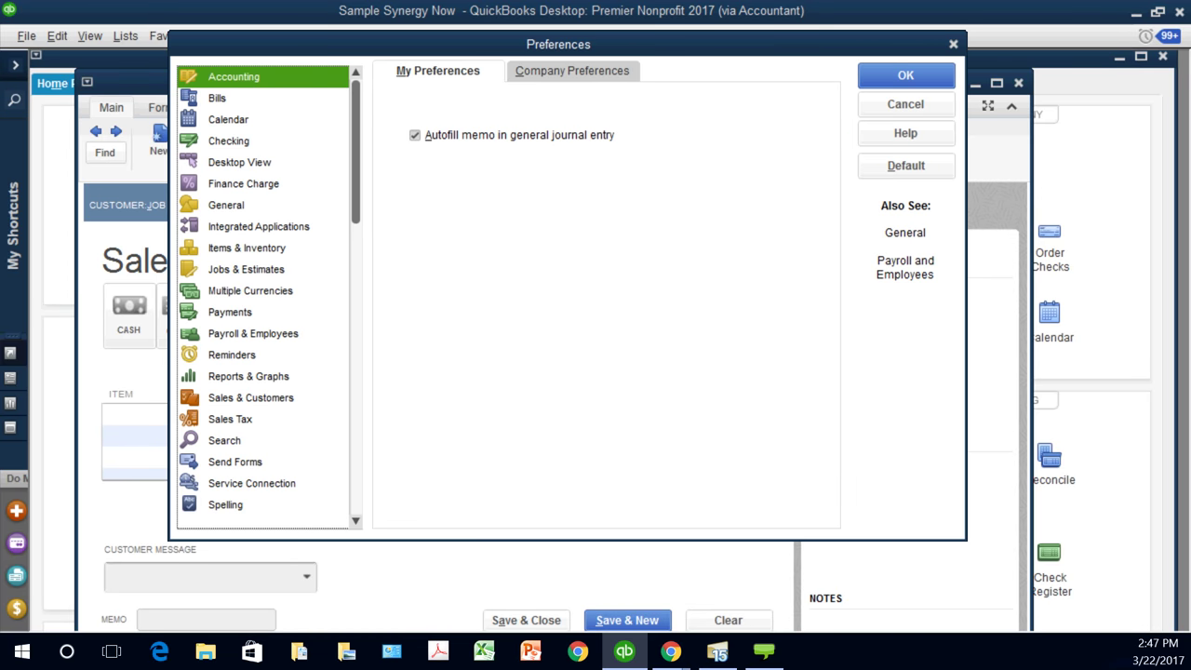
click(230, 312)
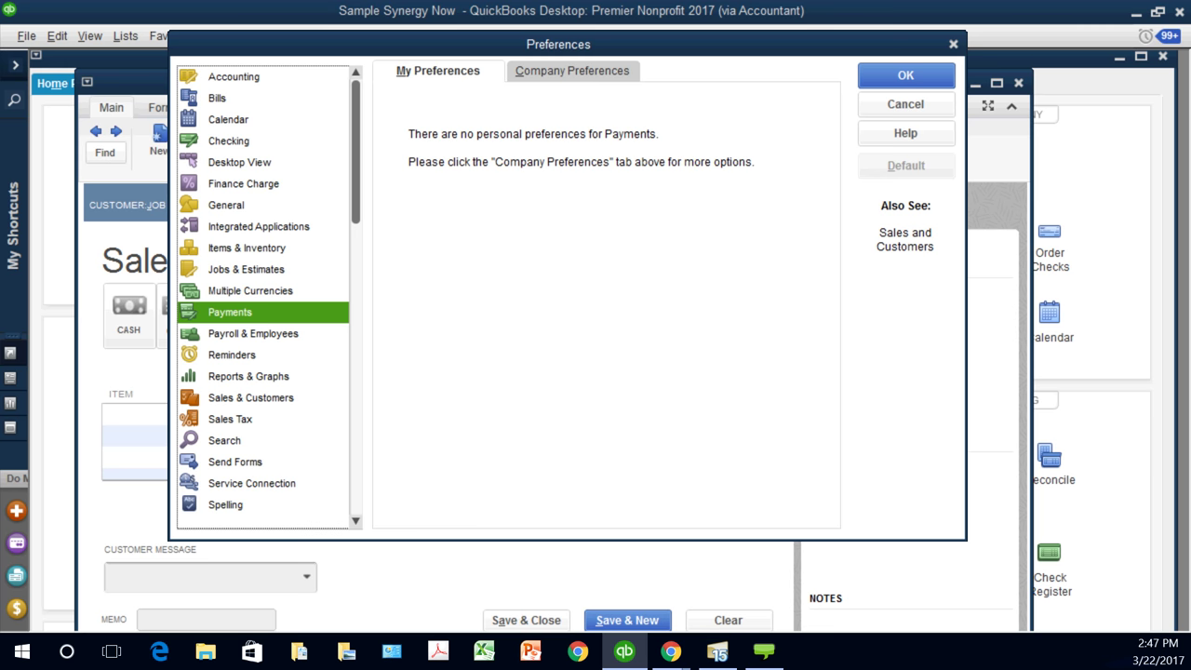
click(572, 71)
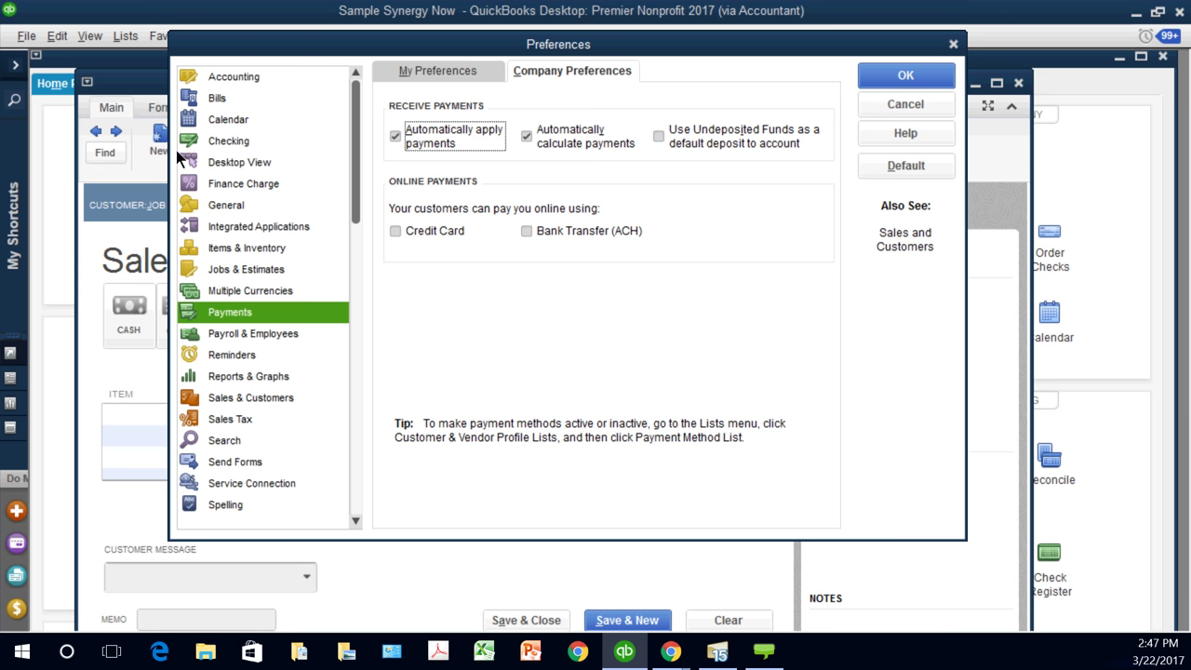
key(alt+i)
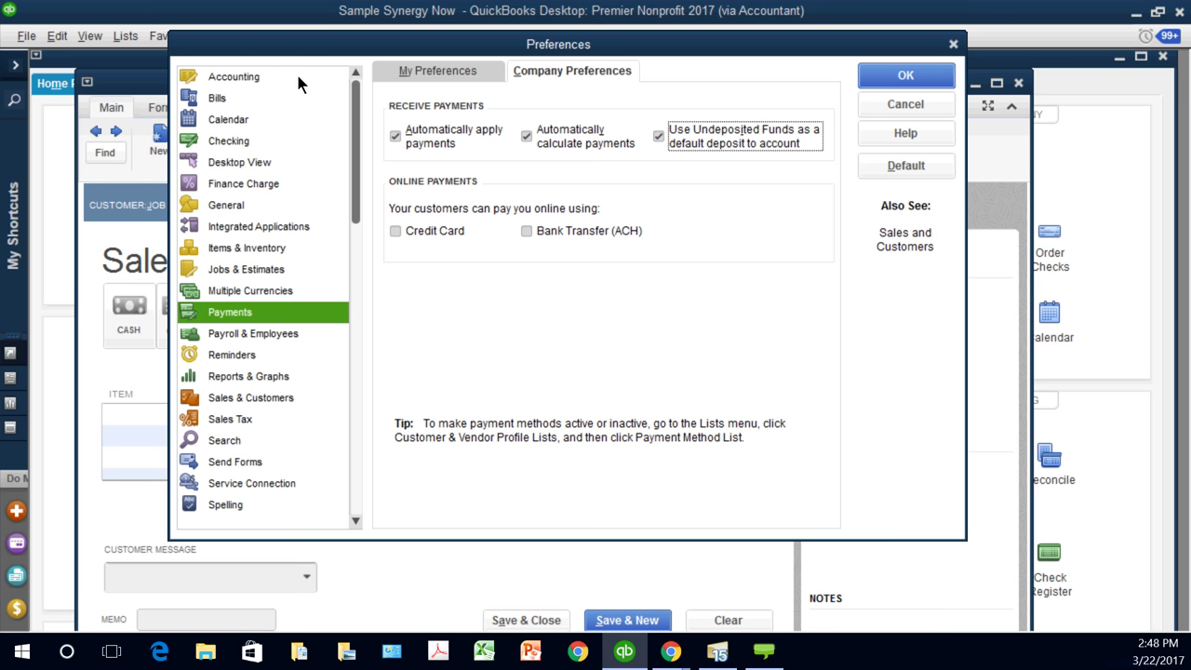
key(Return)
key(Return)
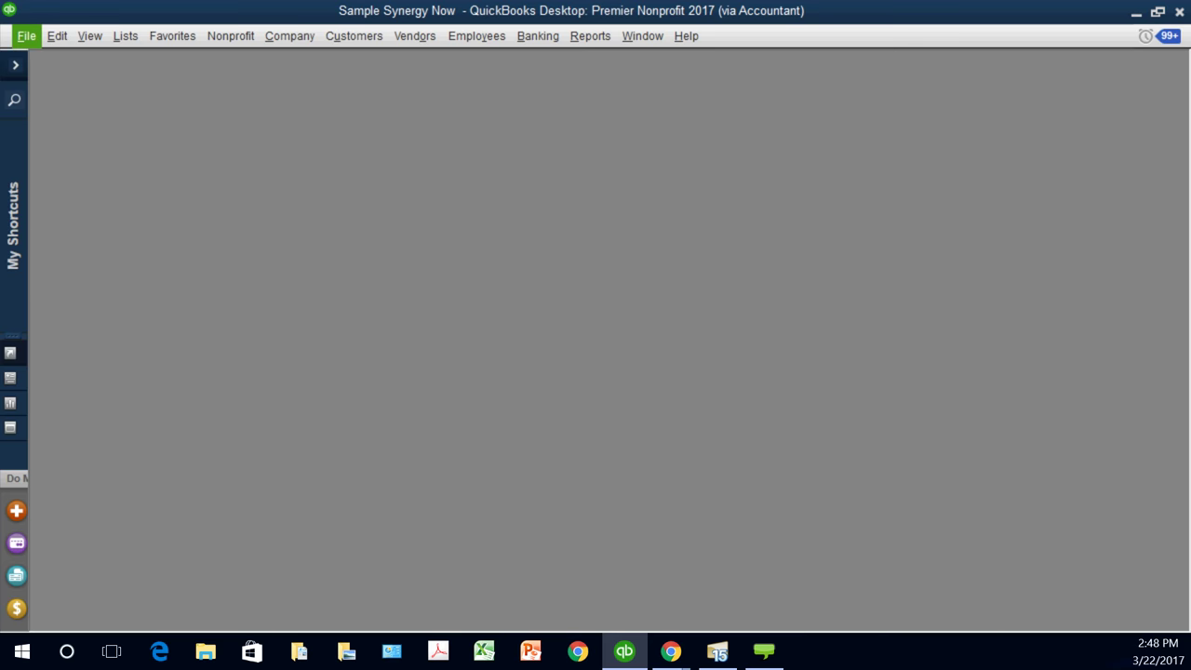
key(alt+f)
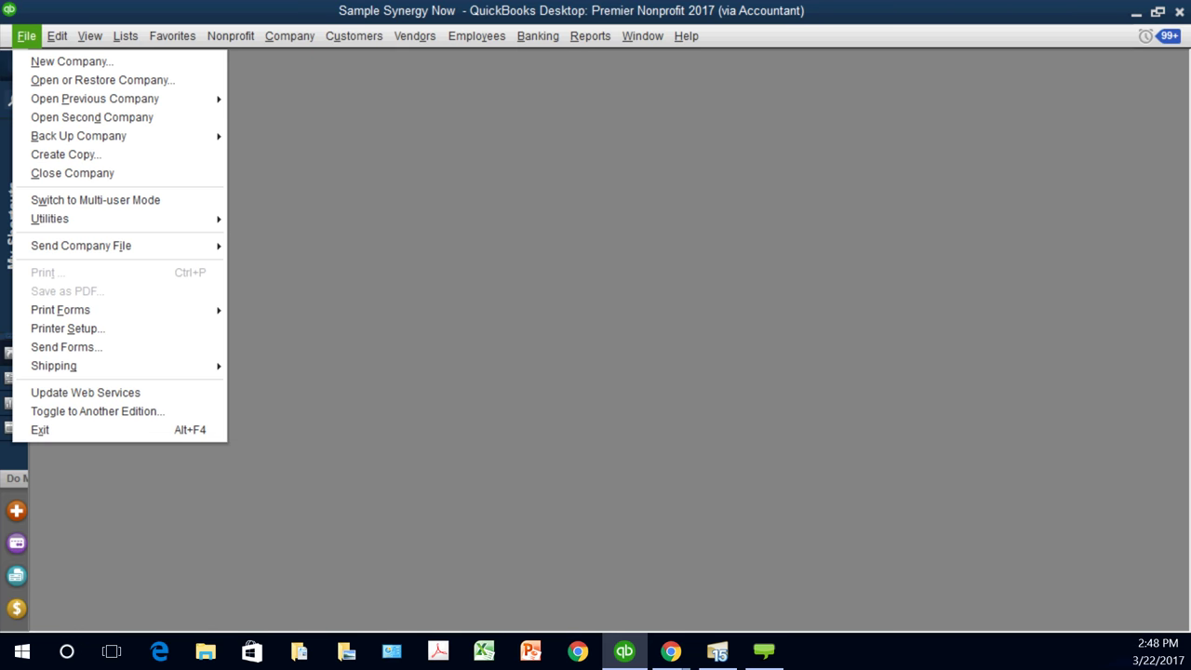
key(Escape)
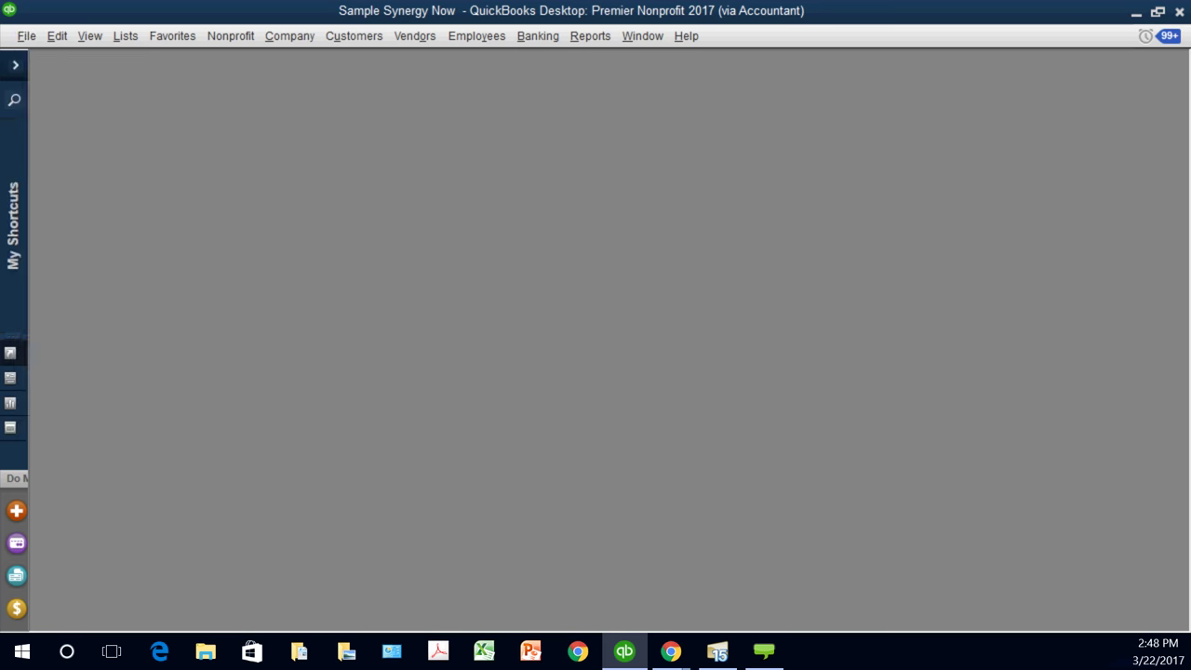
Step: Reopen the home page, enlarge it to fill the workspace, and start a new donation sales receipt
click(15, 65)
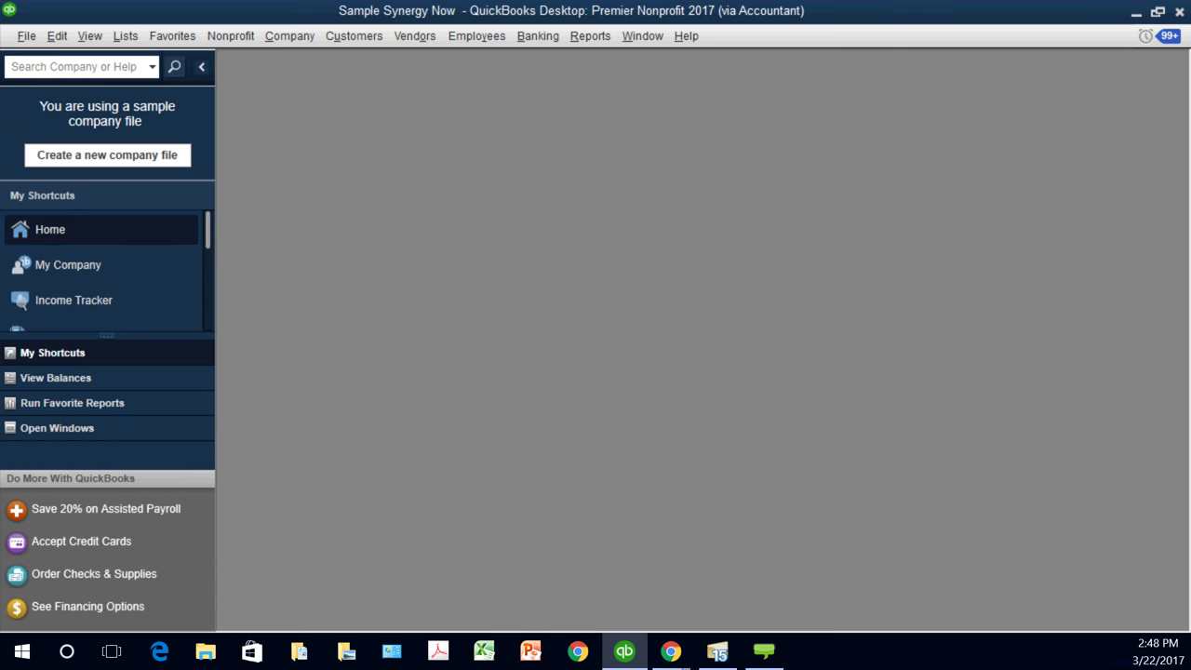
click(51, 229)
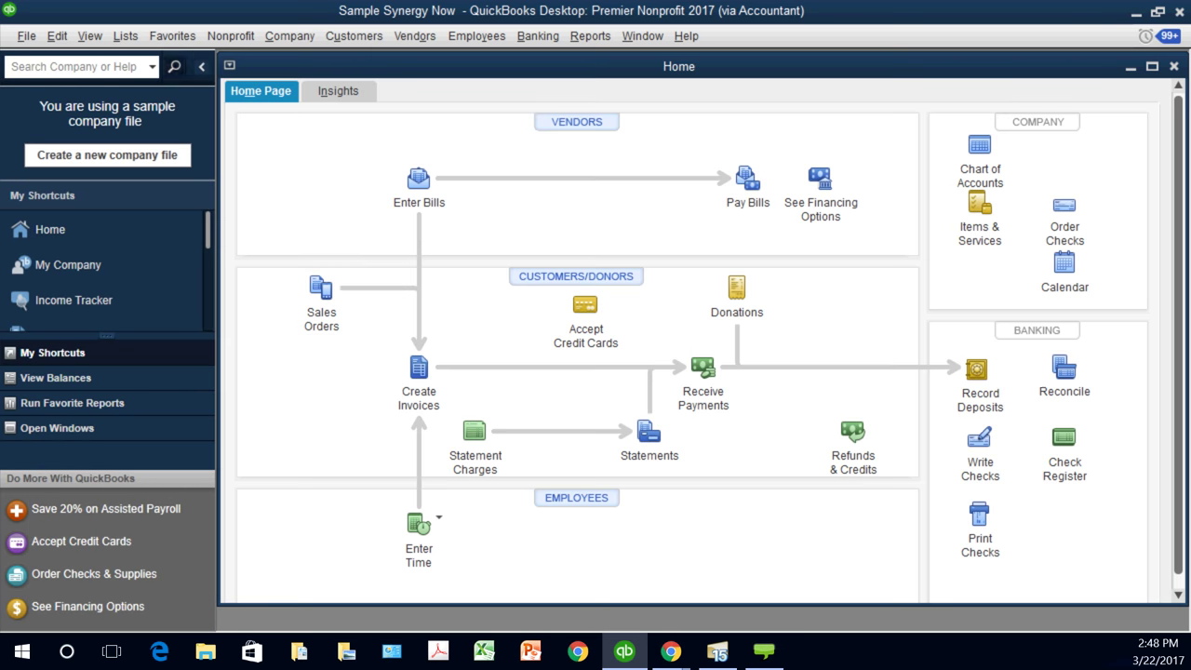
click(201, 66)
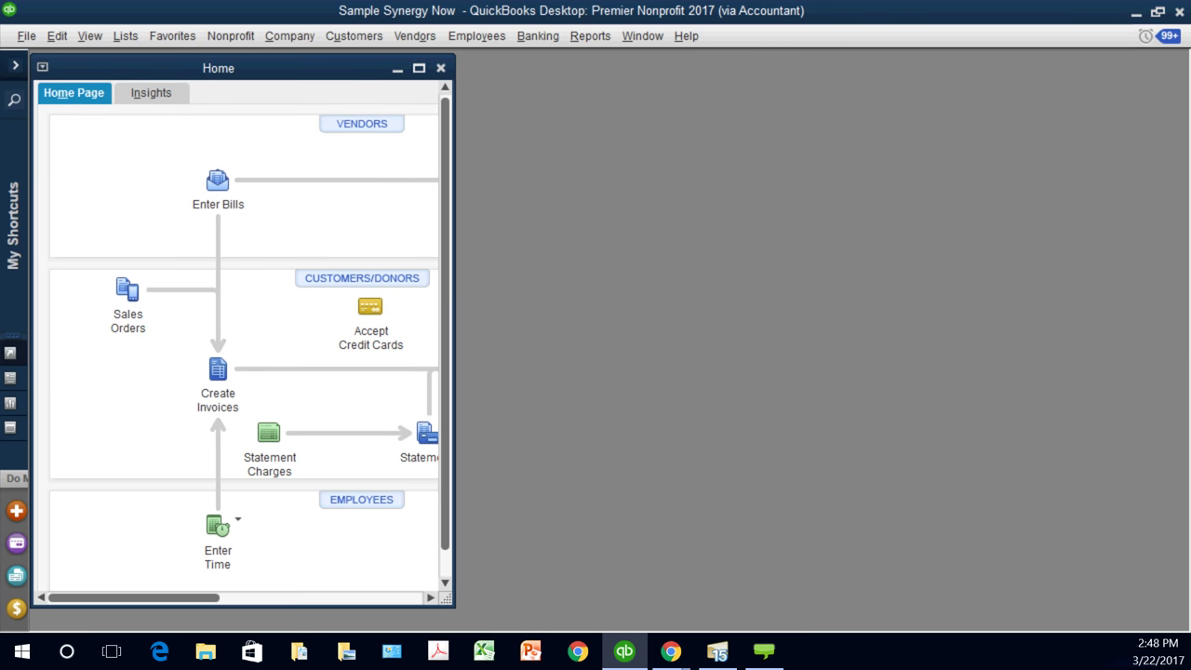
click(419, 68)
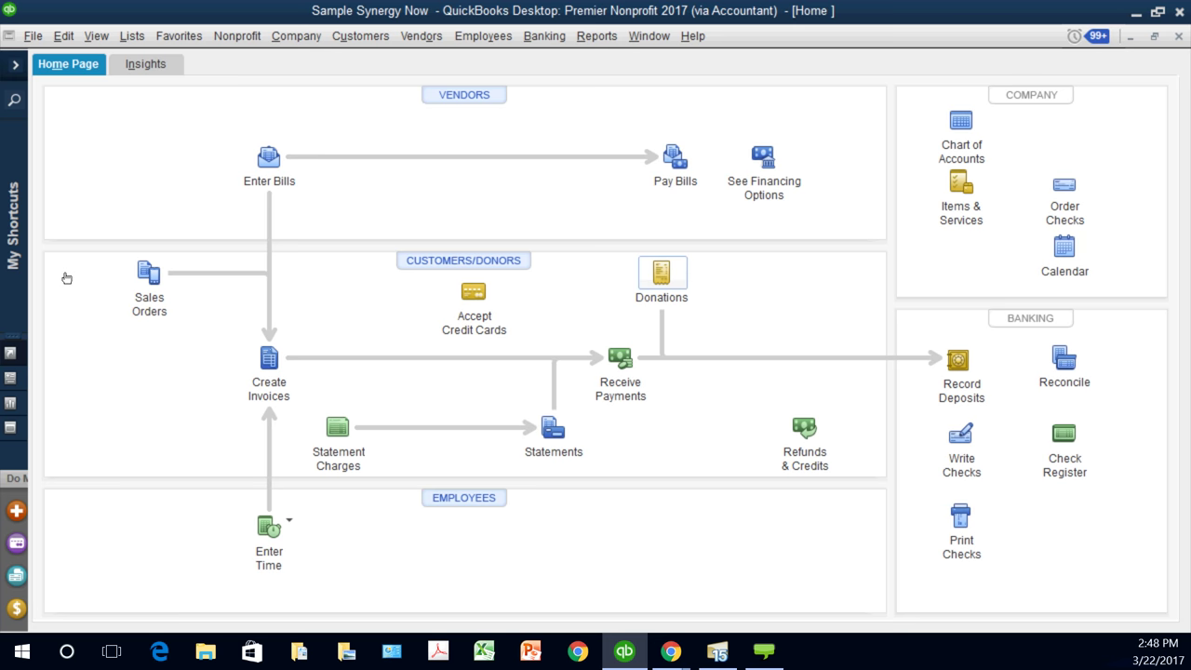
click(662, 277)
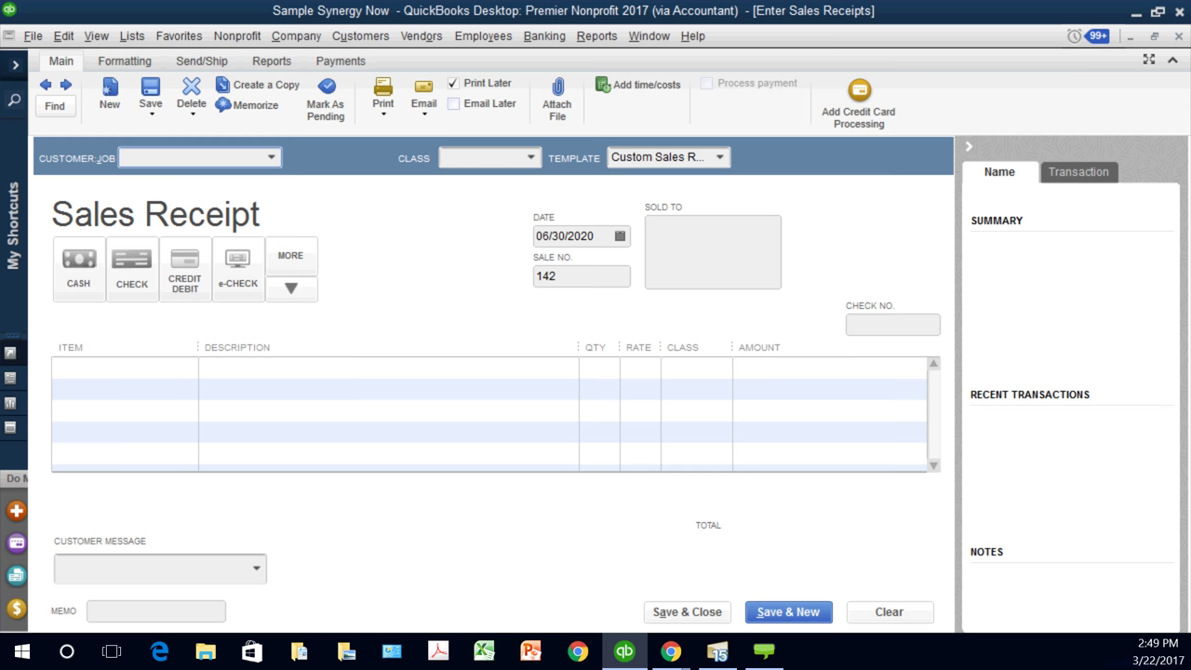
Step: Add a new Bank account named Gift Cards to the Chart of Accounts and decline the bank feed setup
key(alt+l)
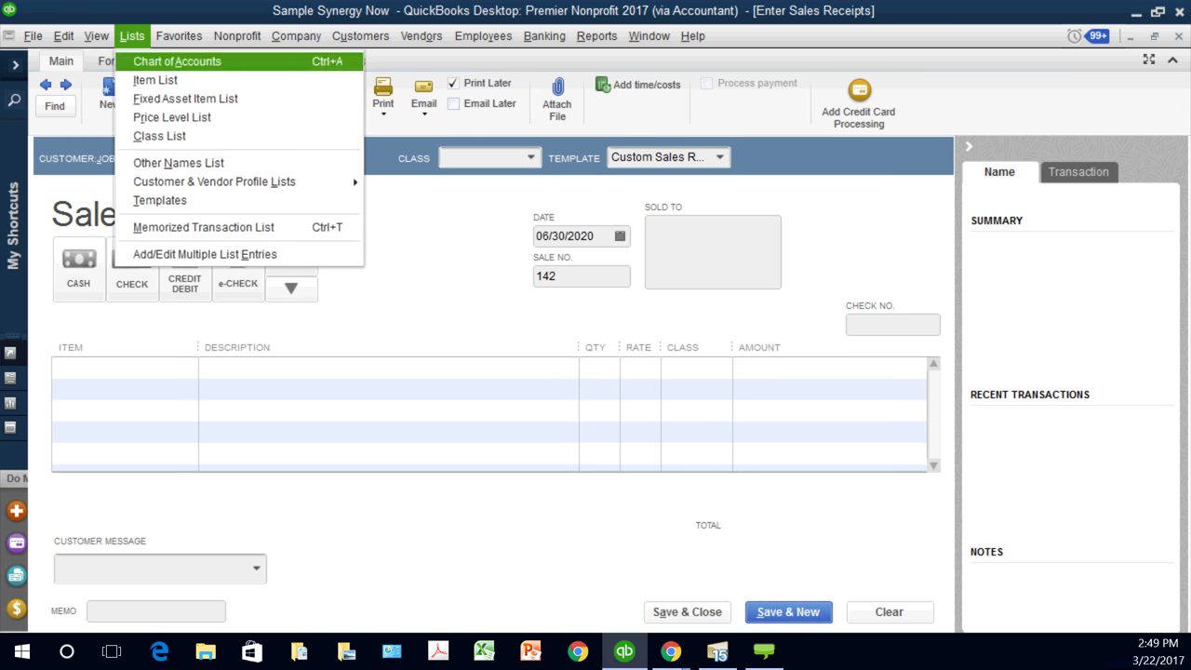
key(Escape)
key(ctrl+a)
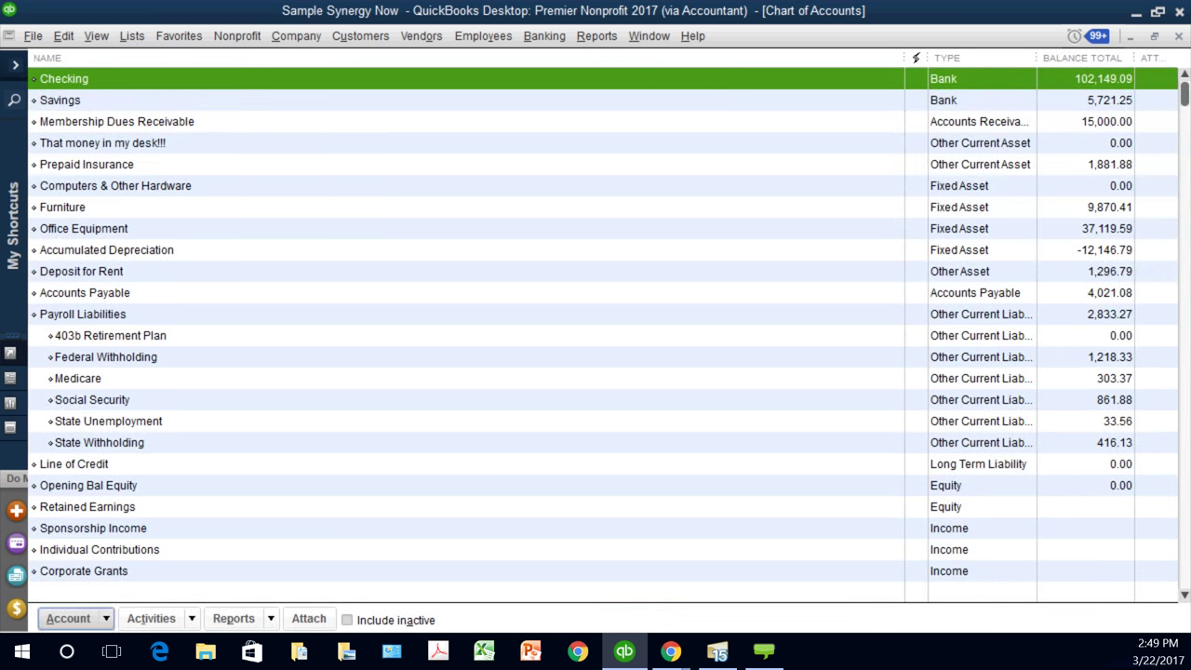
click(70, 617)
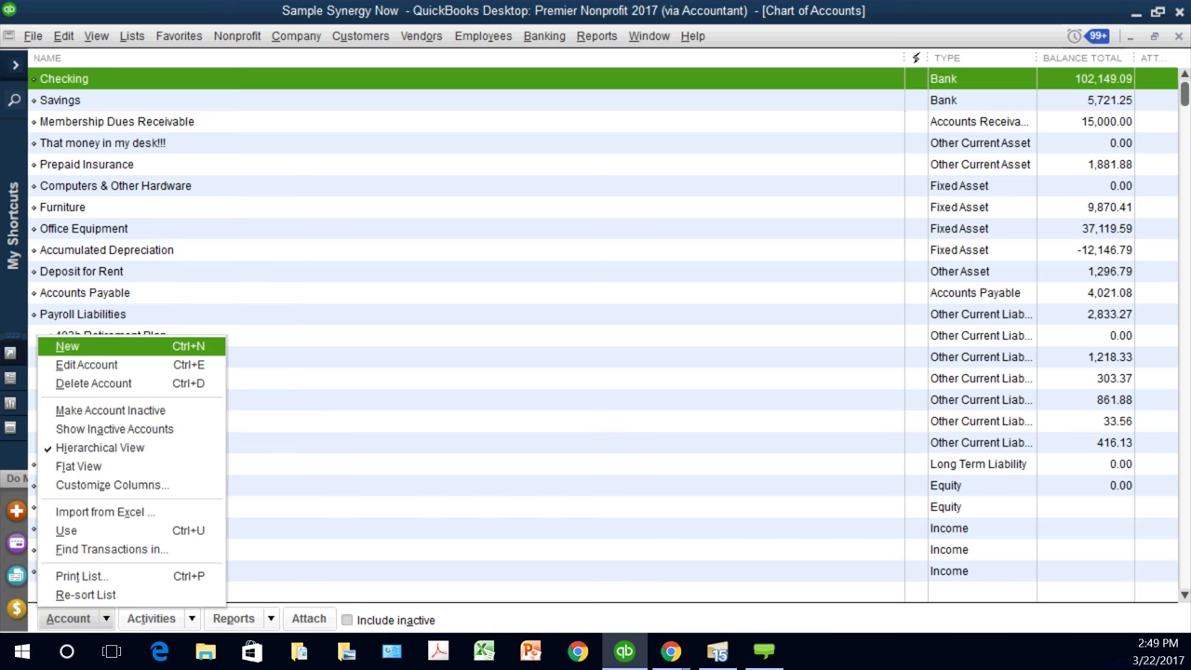
key(Return)
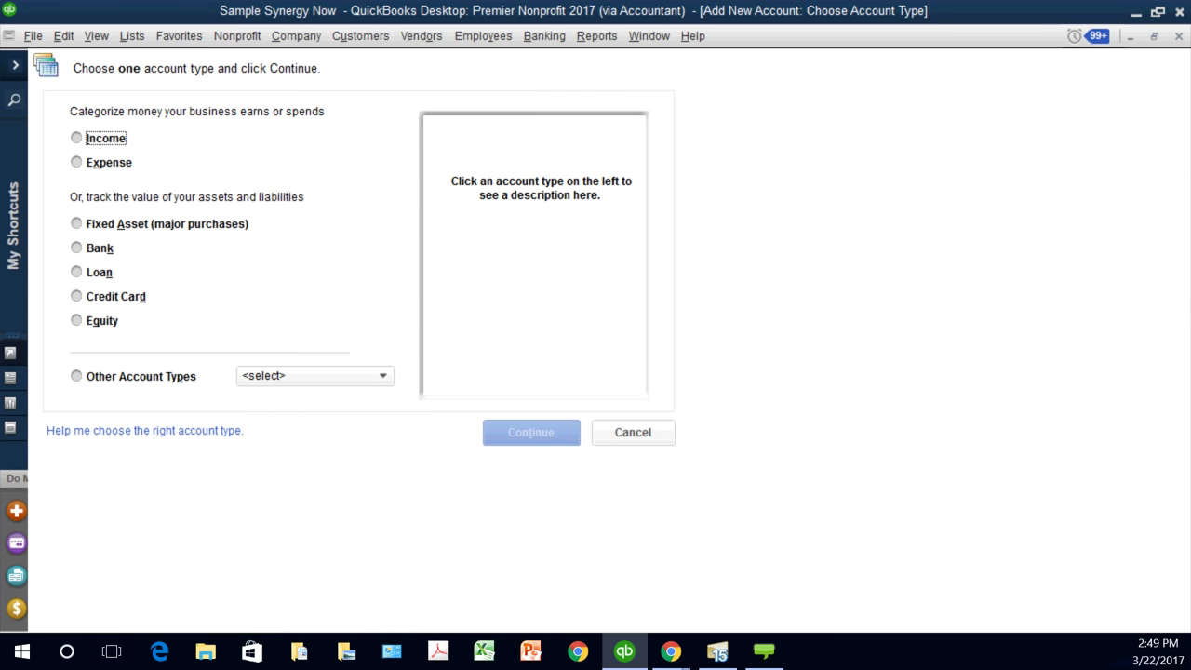
key(alt+k)
key(Return)
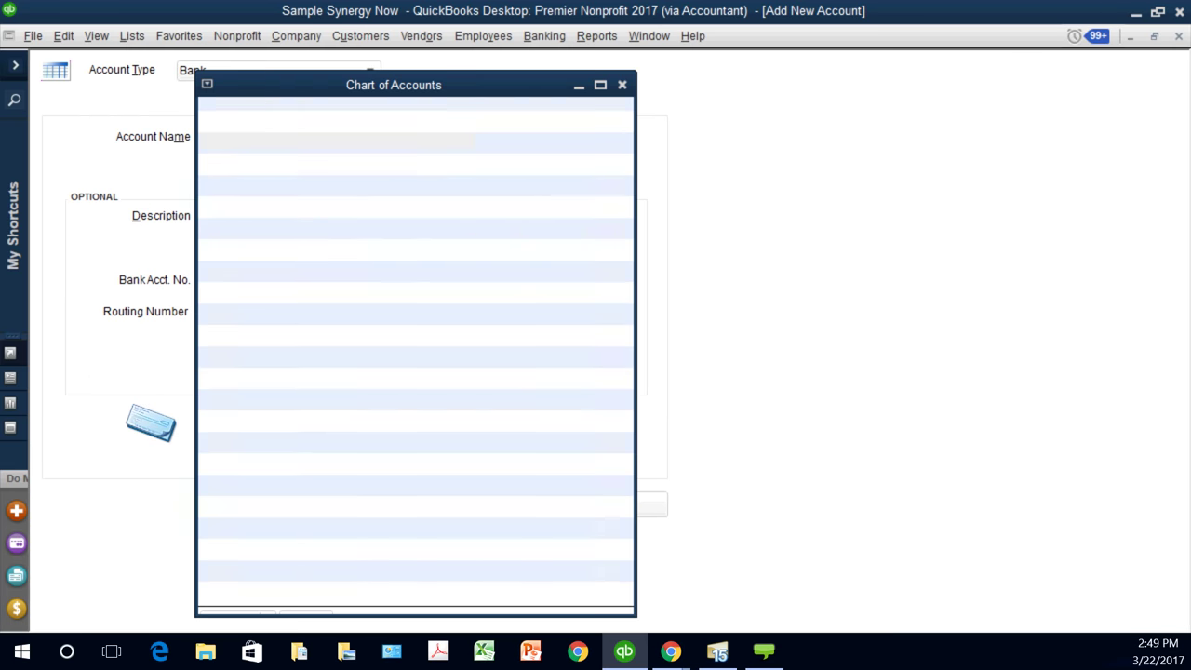
text(Gift Card)
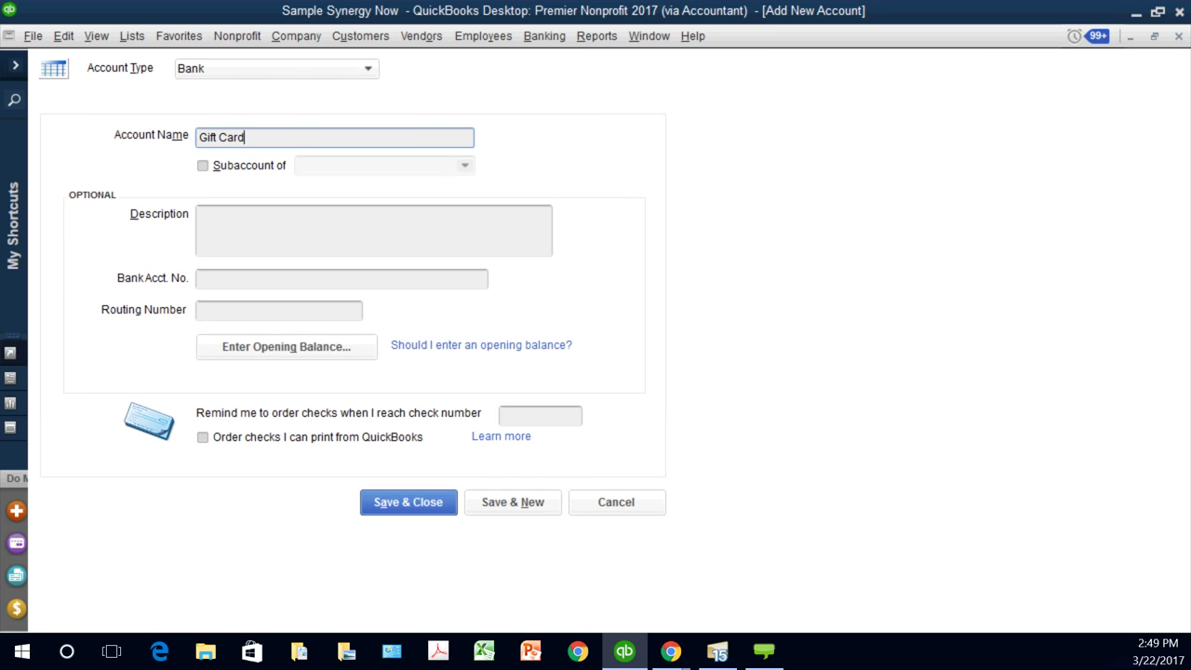
text(s)
key(Return)
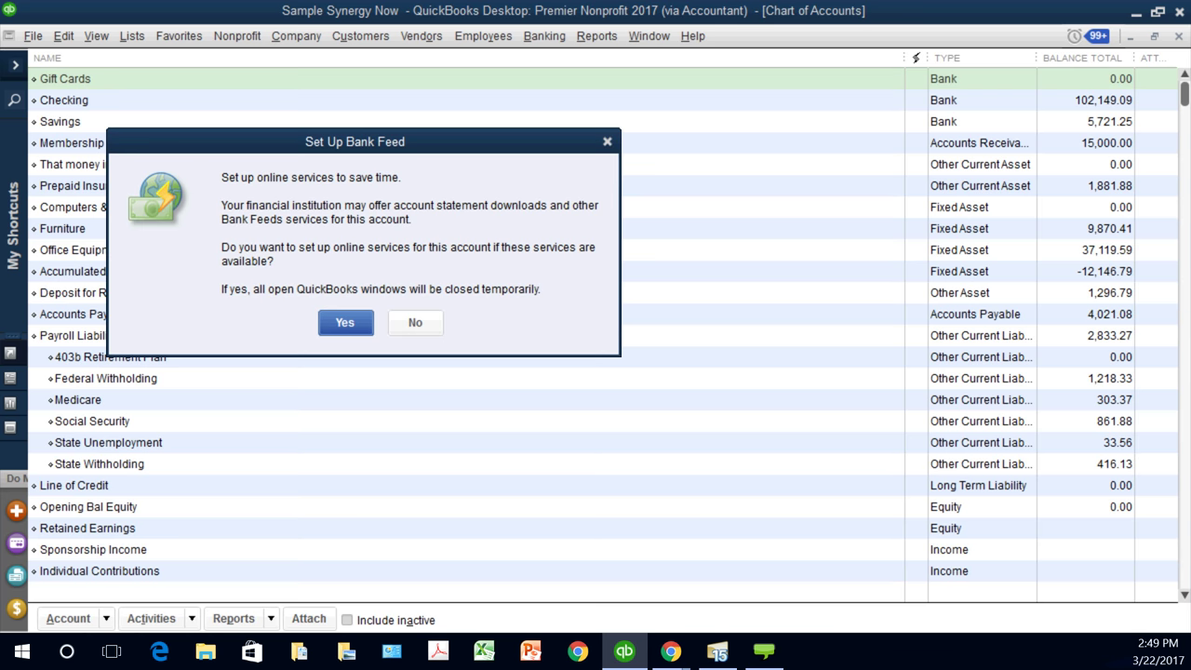
click(415, 321)
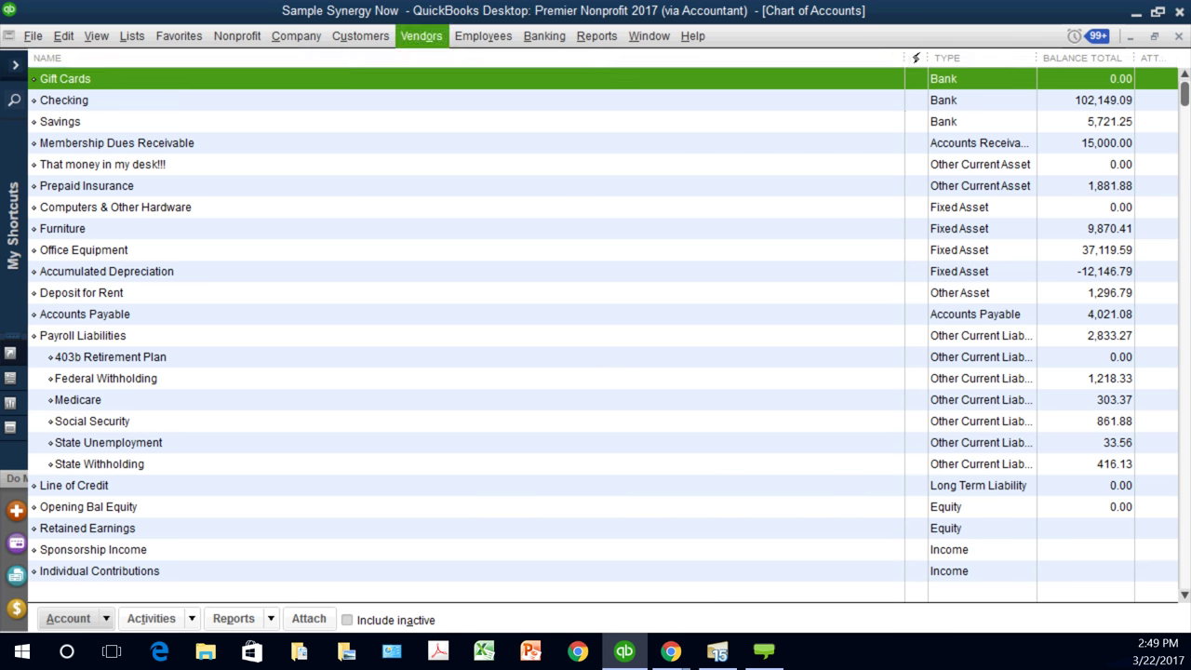
Step: Start a new sales receipt and choose the first donor in the customer list
click(360, 35)
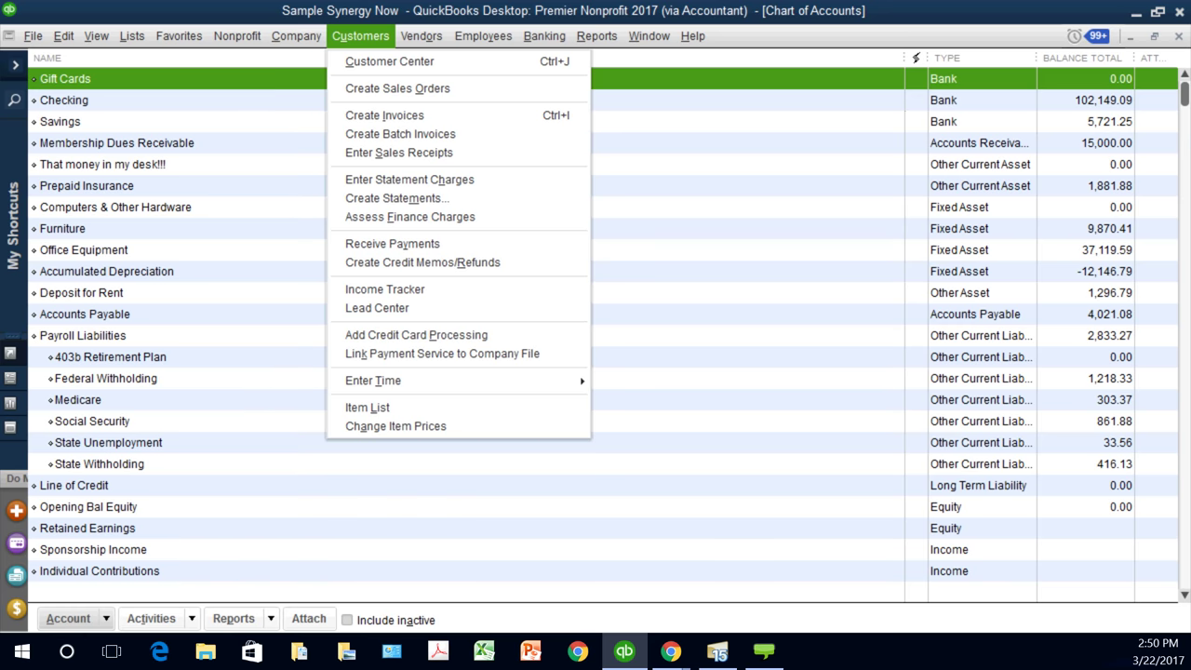
key(Down)
key(Down)
key(Down)
key(Down)
key(Down)
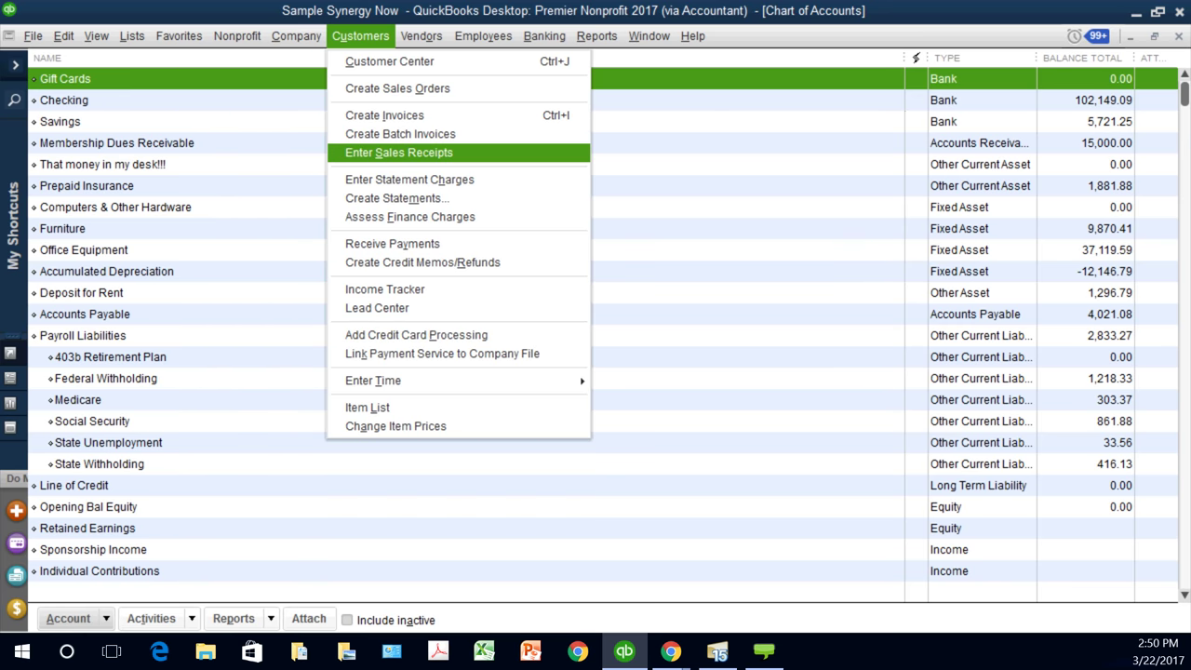
key(Return)
key(alt+Down)
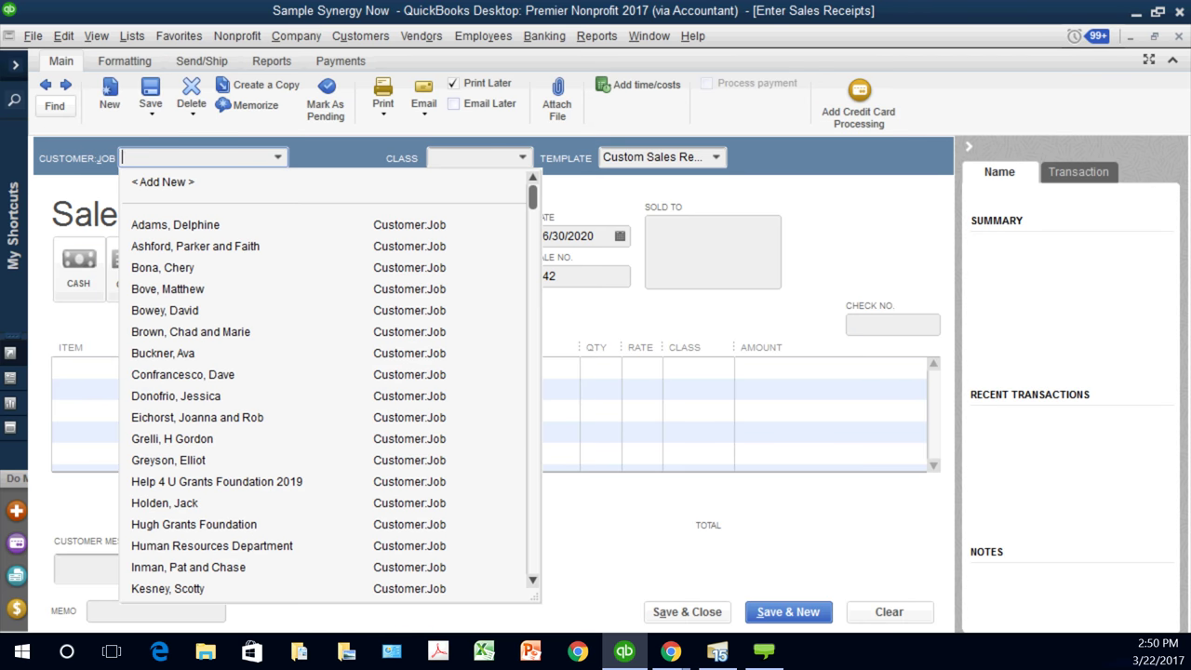
key(Down)
key(Return)
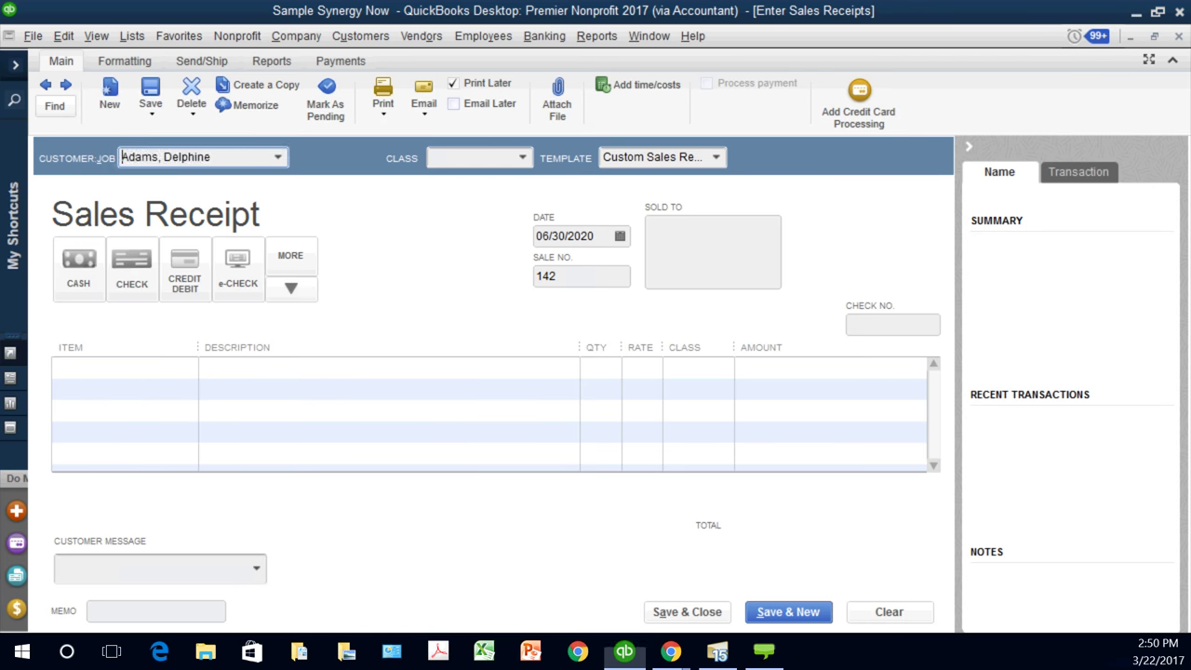
Step: Add an Individual Contributions line to the receipt with class Fundraising and an amount of 1,000
click(121, 366)
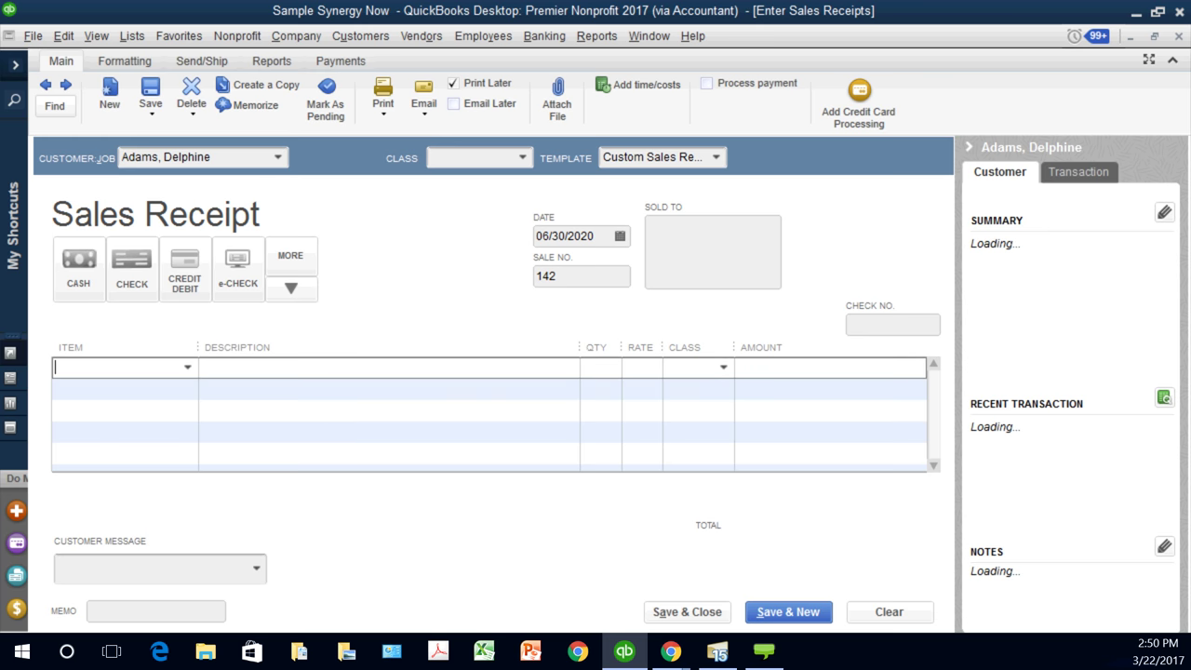
key(alt+Down)
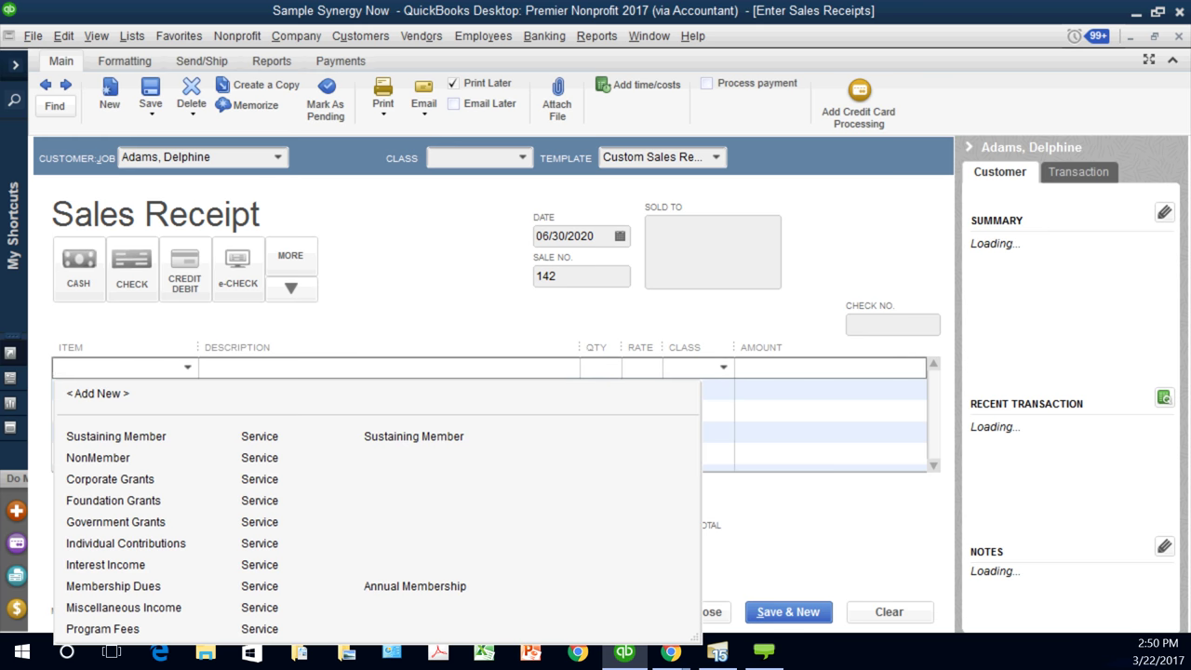
click(126, 543)
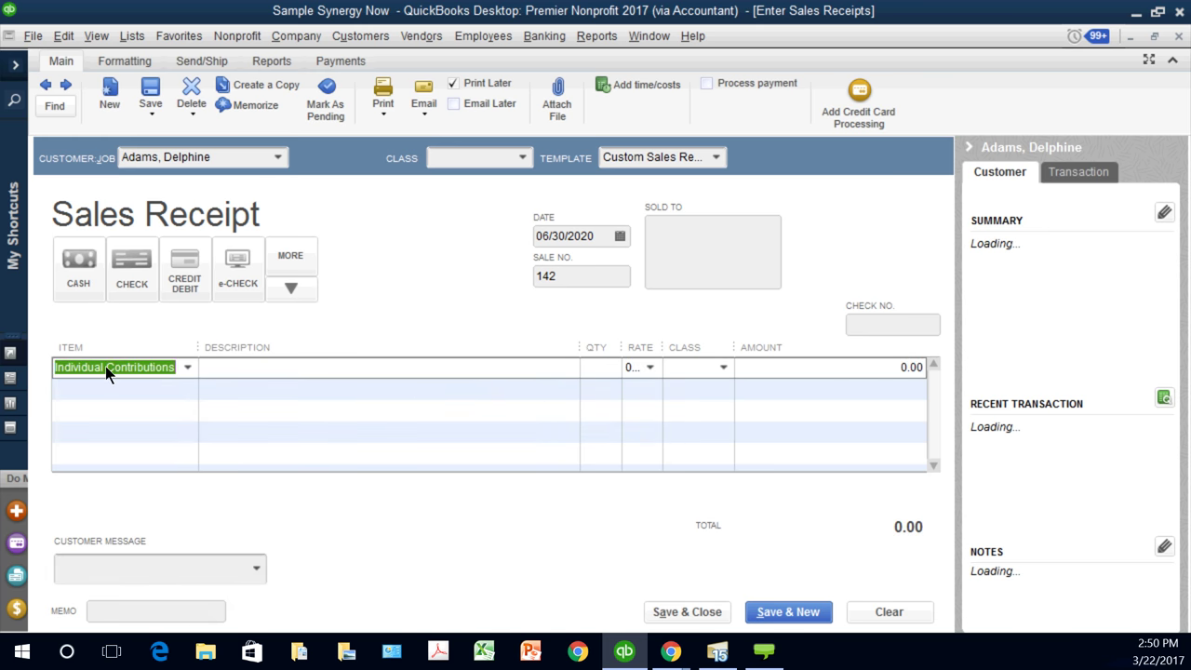
key(Tab)
key(Tab)
key(Tab)
key(Tab)
text(Fundraising)
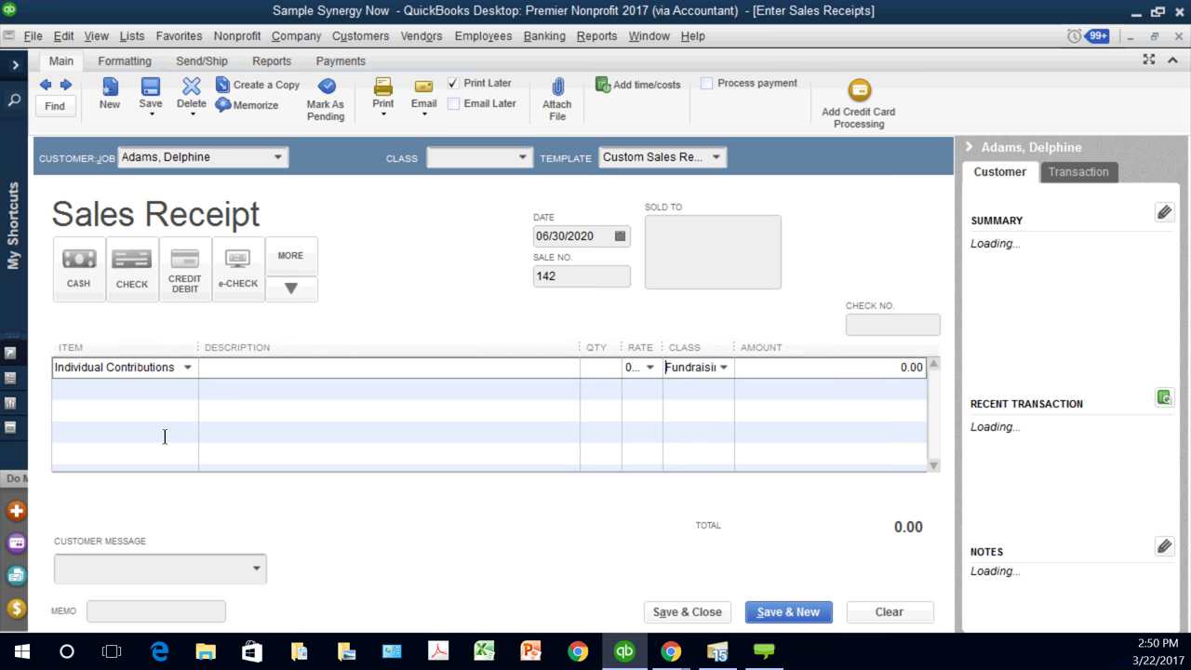
key(Tab)
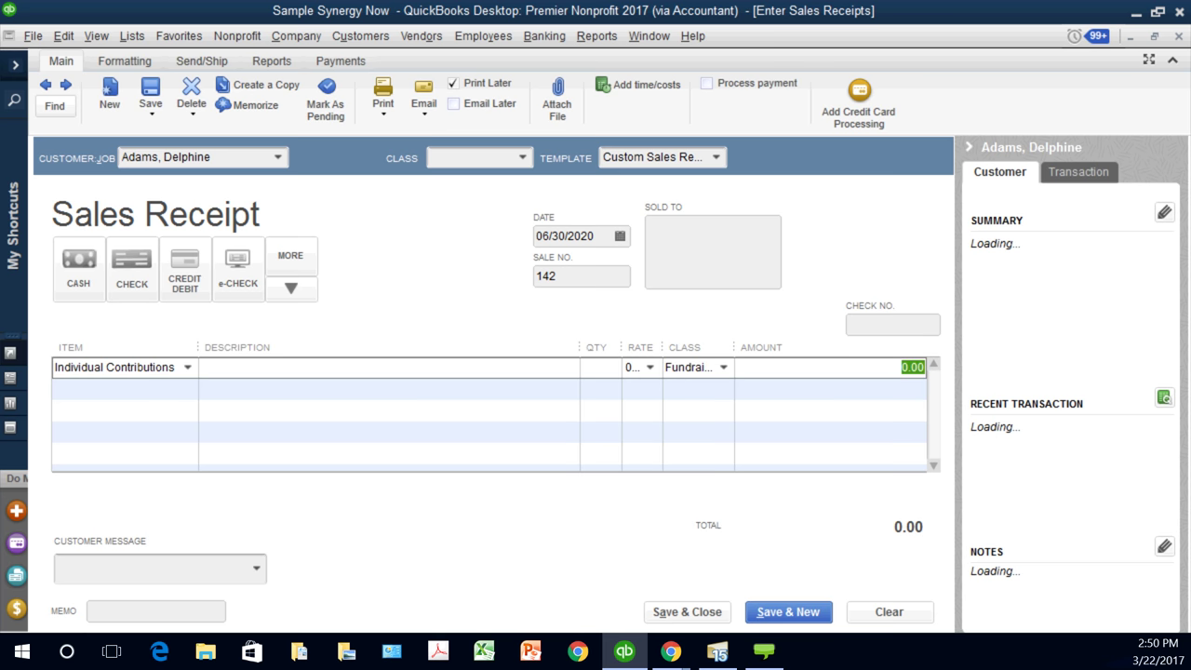
text(1,000)
key(Tab)
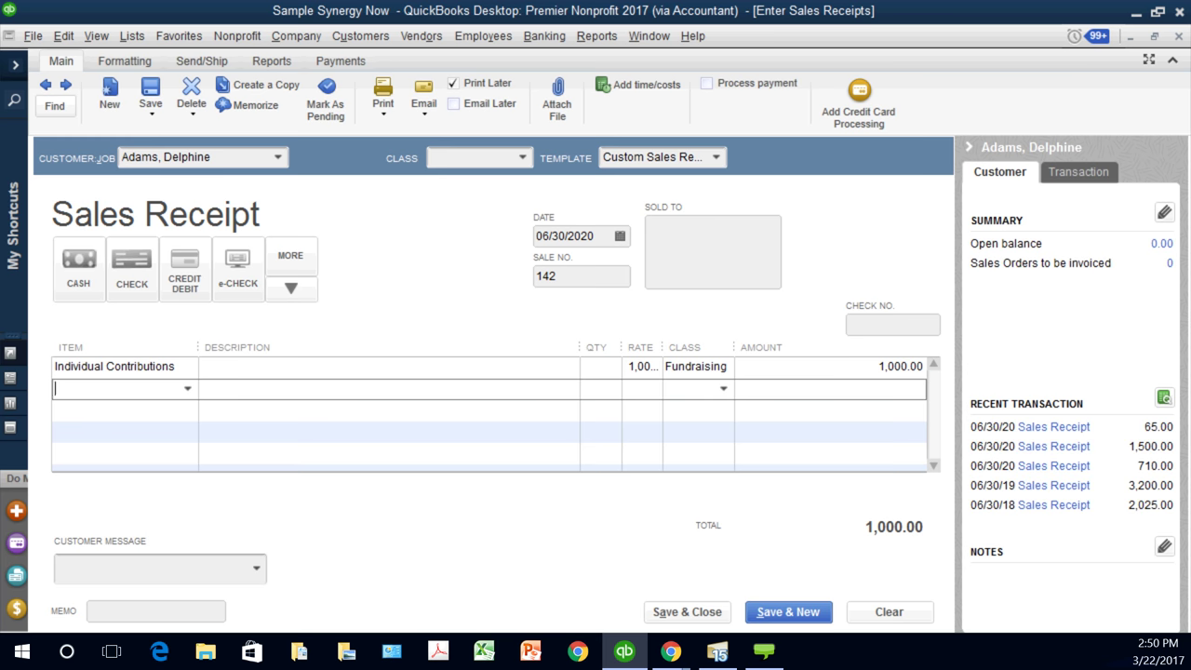
Step: Save the sales receipt and check the "That money in my desk!!!" balance in the Chart of Accounts
key(alt+s)
key(ctrl+a)
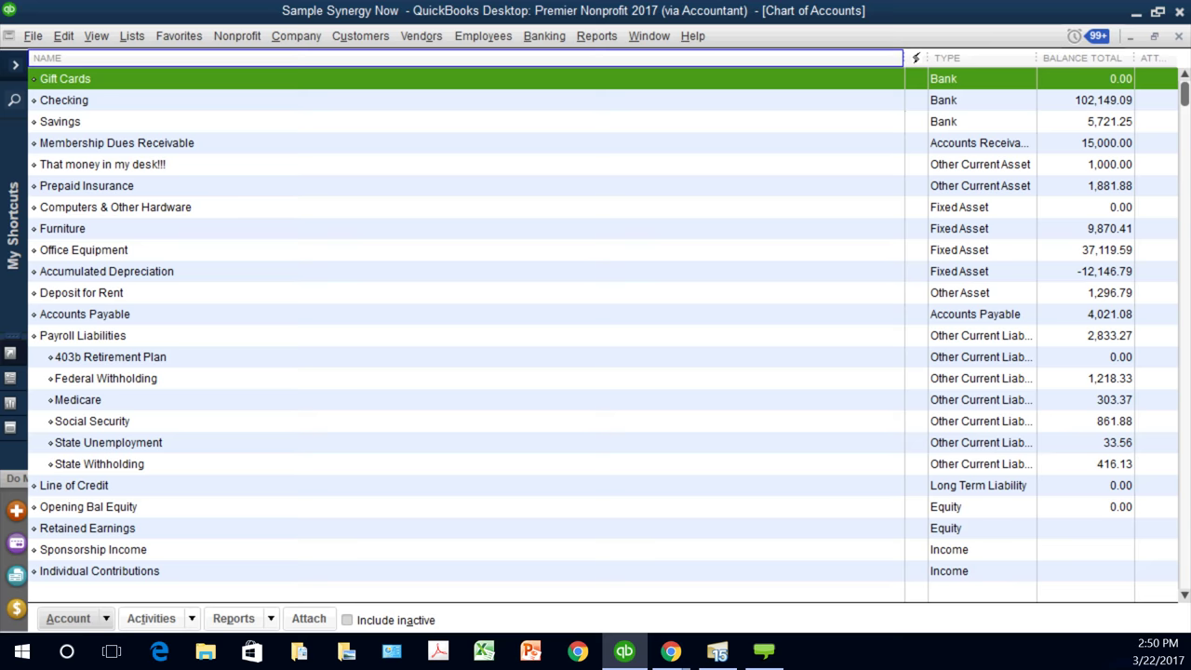
key(Escape)
Step: Record a deposit of the waiting 1,000.00 payment into the Gift Cards account, then save and close it
click(960, 358)
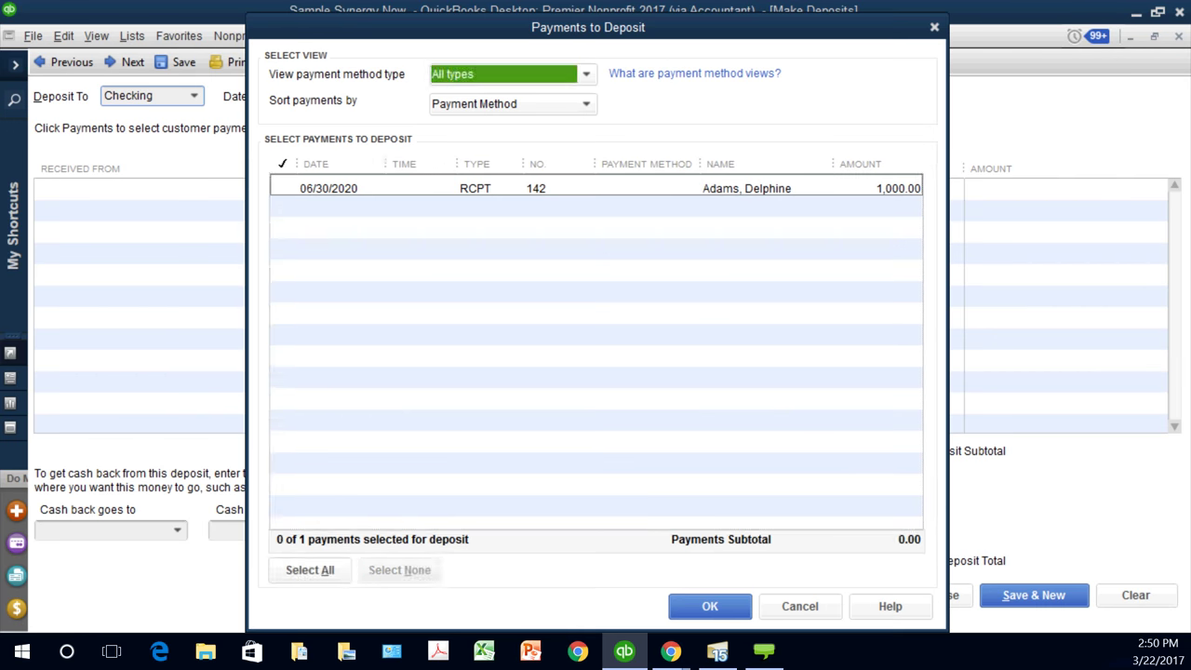
click(283, 186)
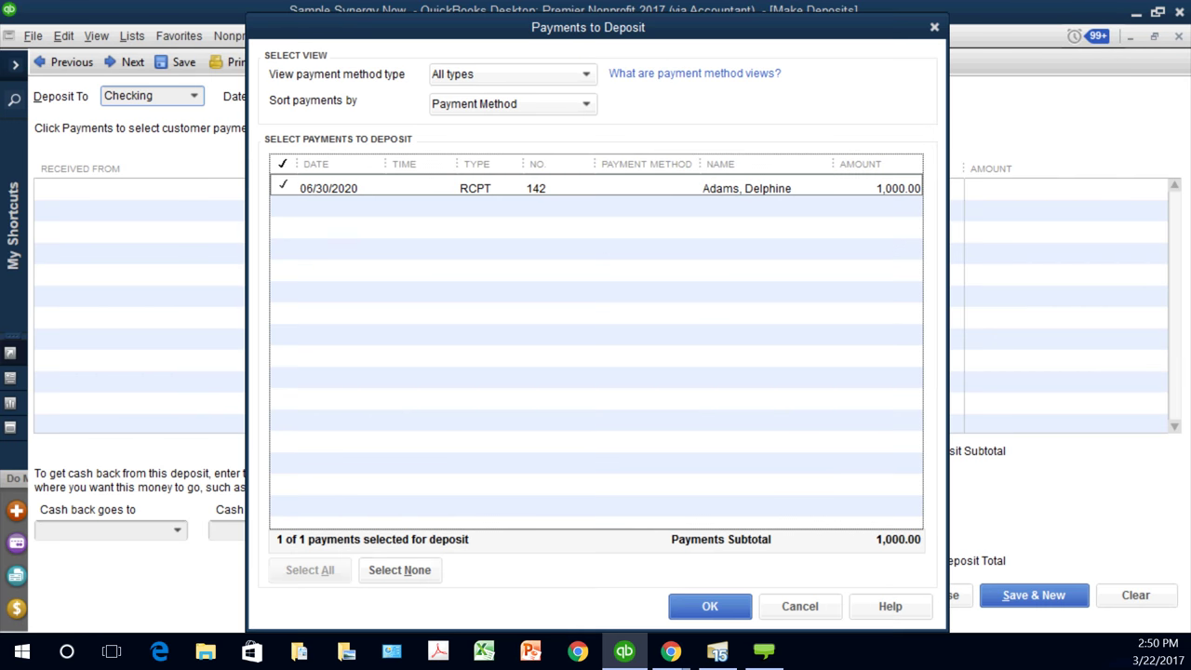
key(Return)
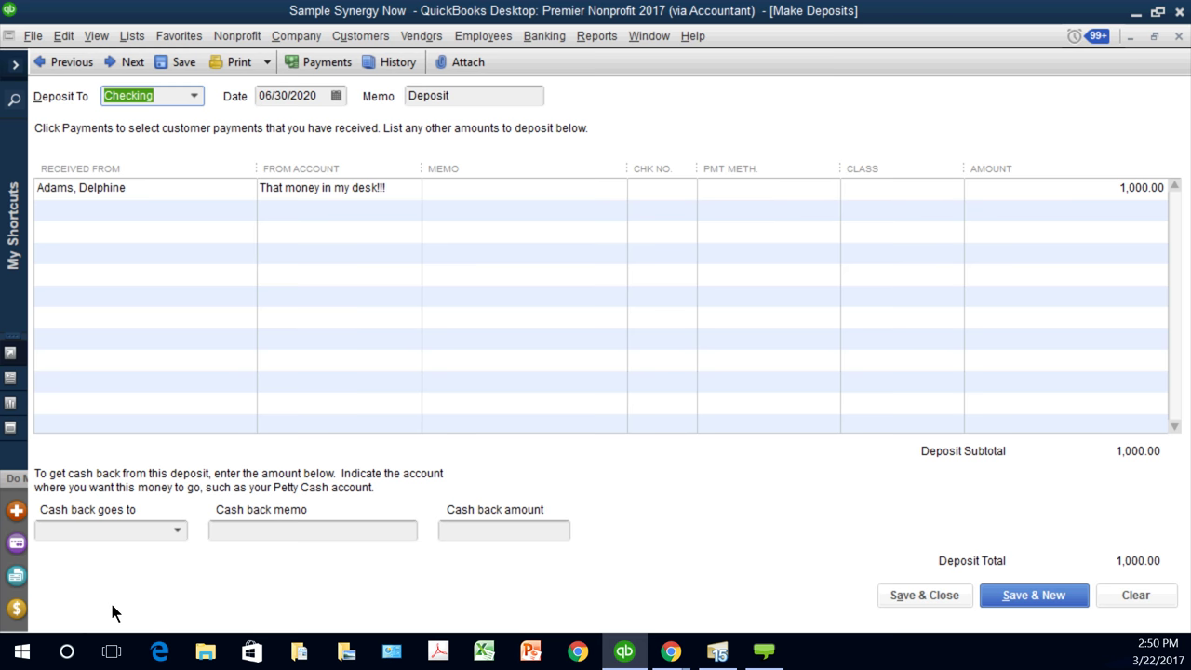
click(193, 96)
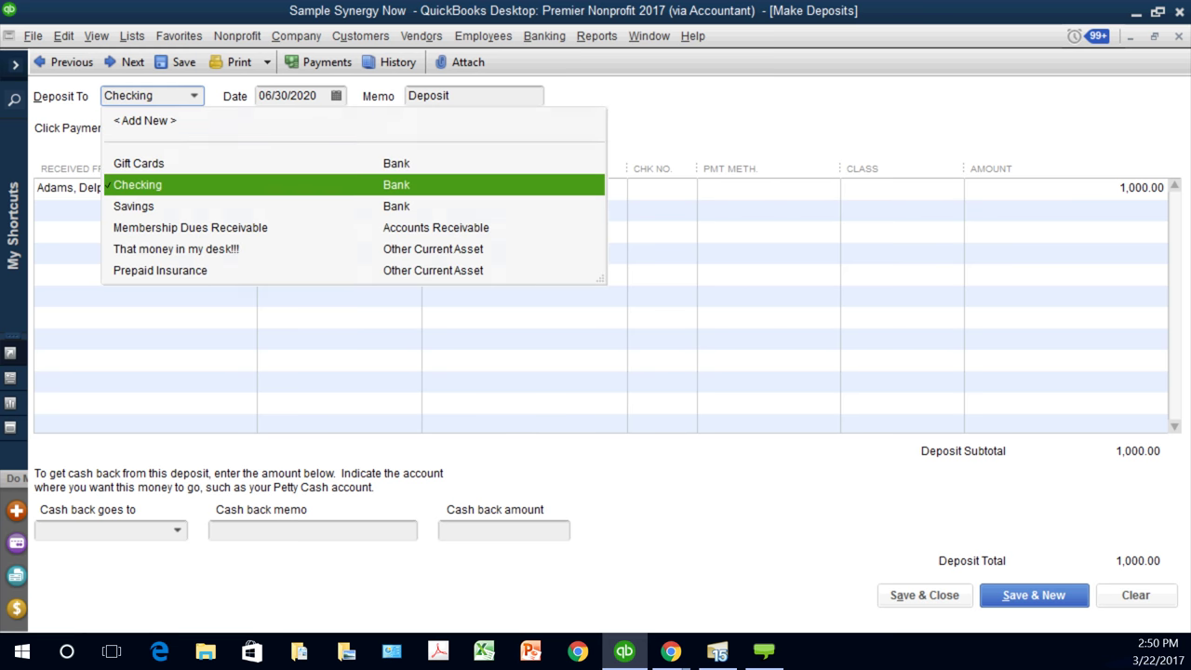
key(Up)
key(Return)
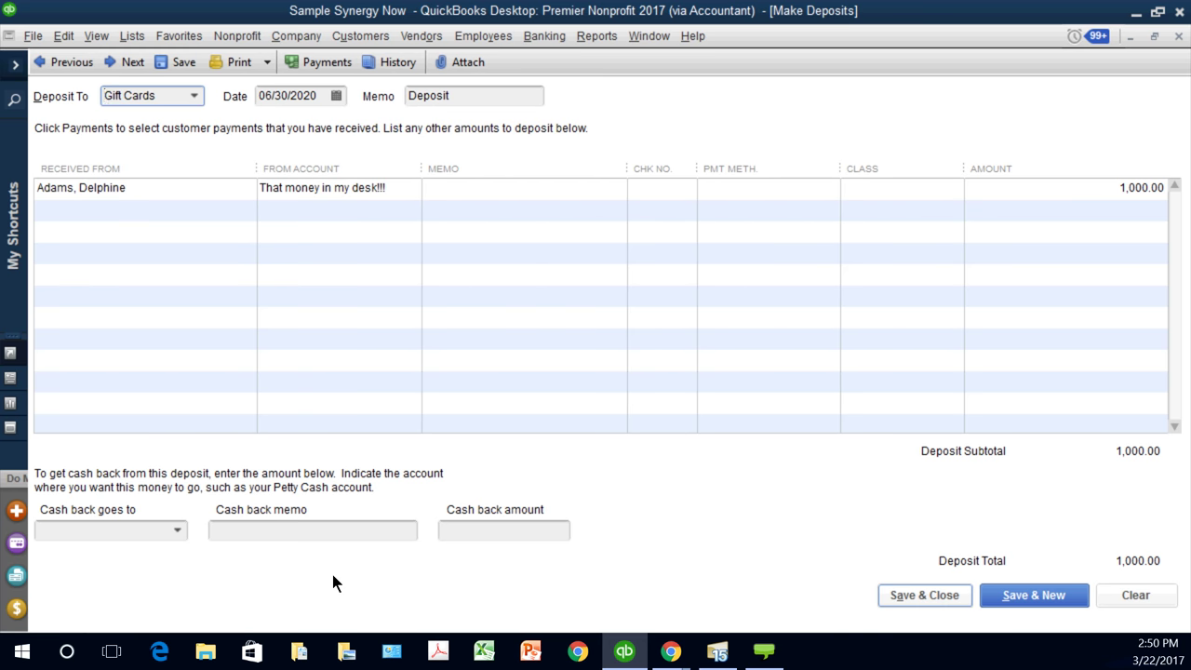
key(alt+a)
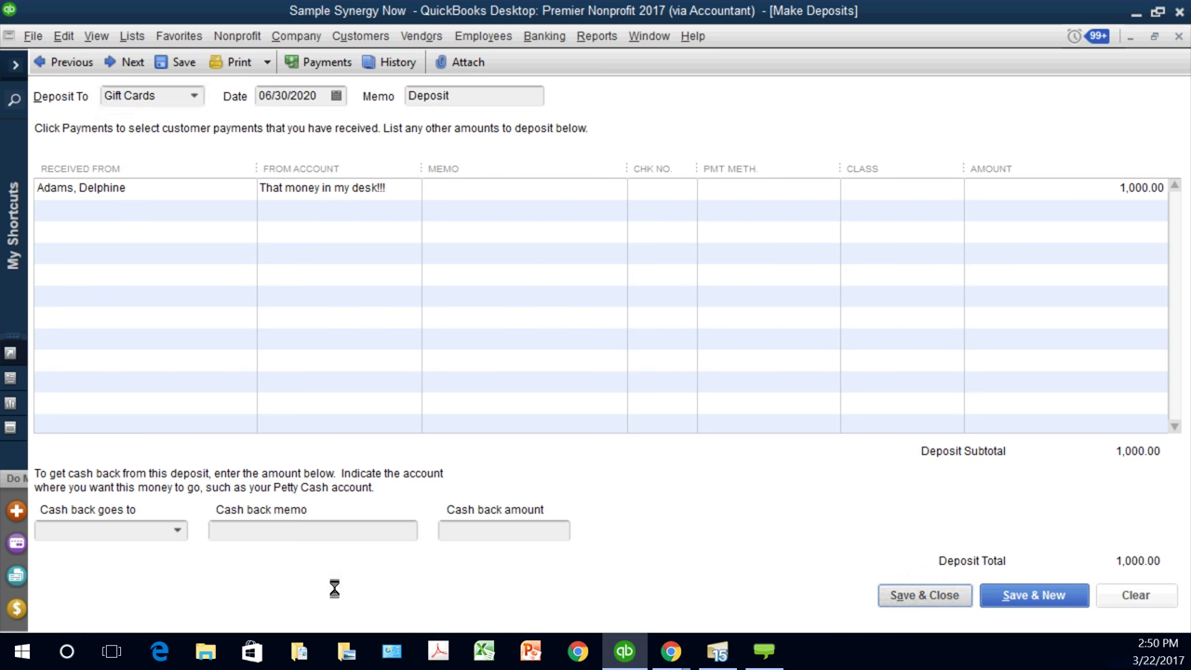
Step: Open the Chart of Accounts to compare the Gift Cards and "That money in my desk!!!" balances
key(alt+l)
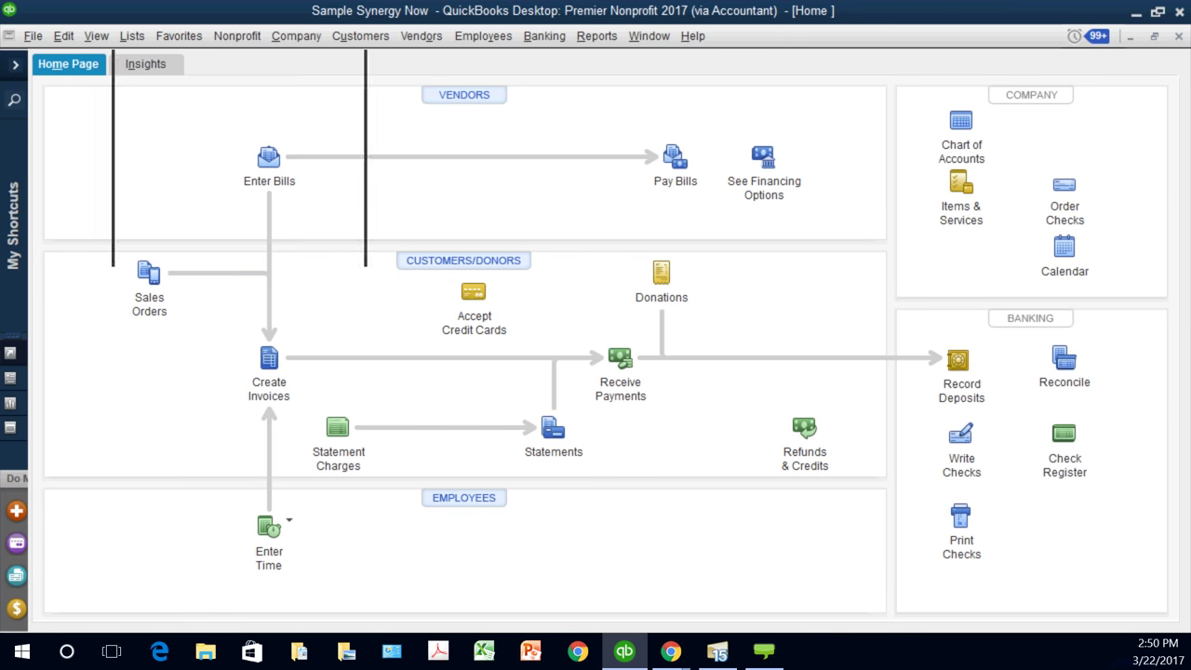
key(Return)
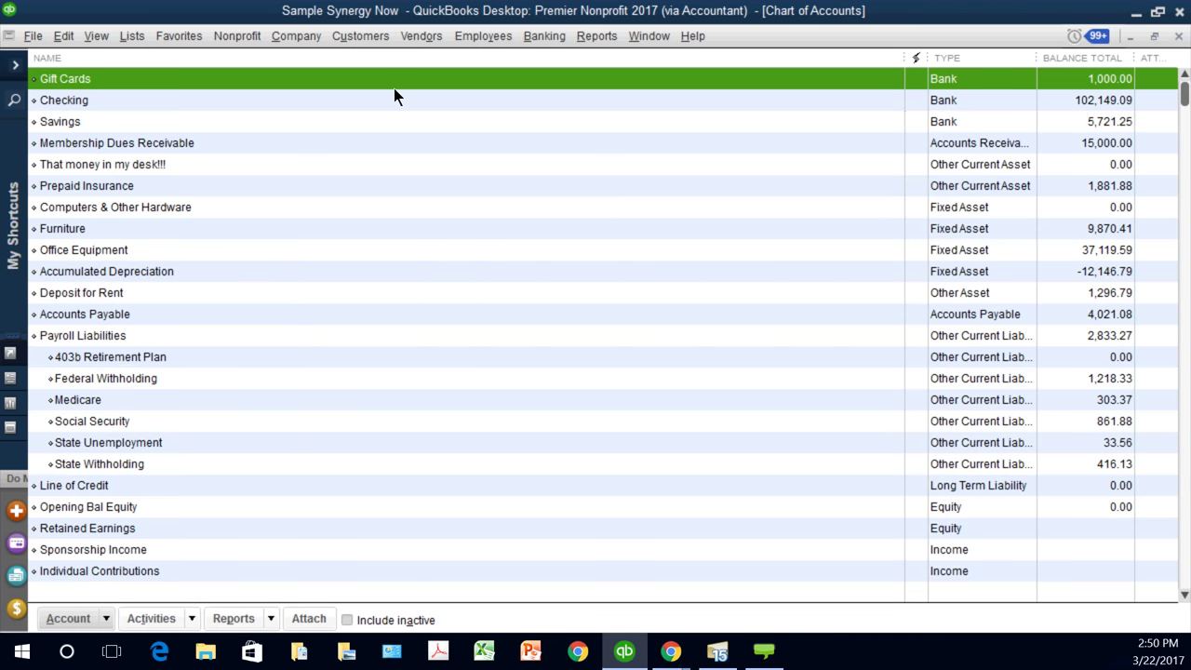
key(Tab)
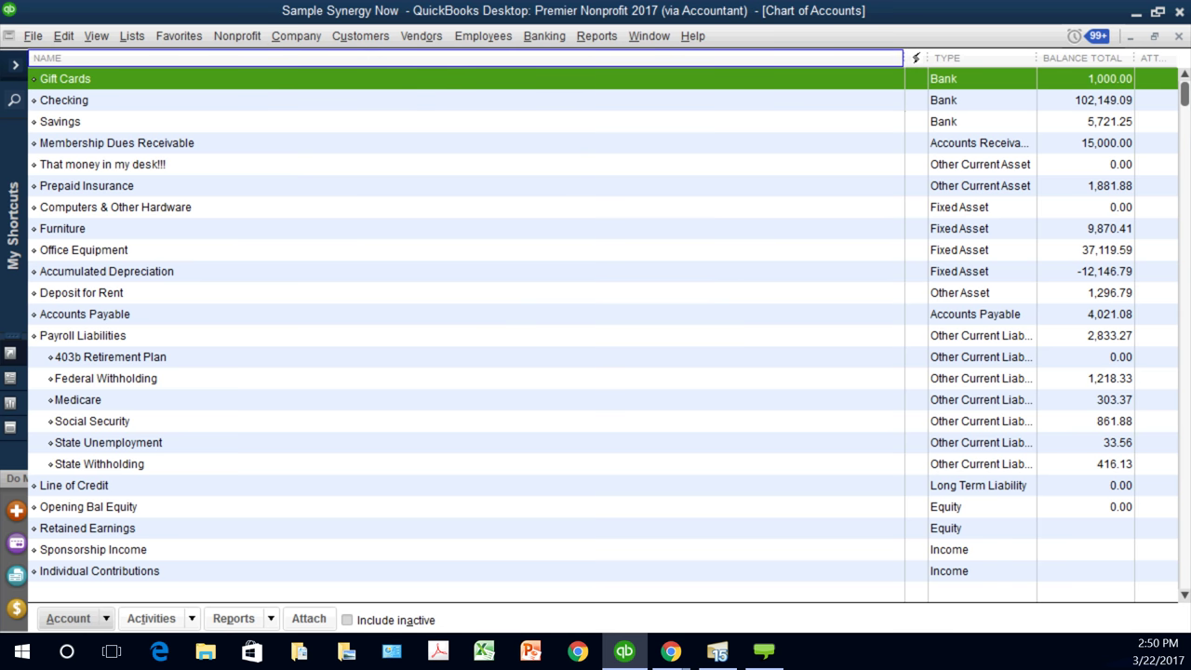
Step: Start a new check drawn on the Gift Cards bank account
key(alt+b)
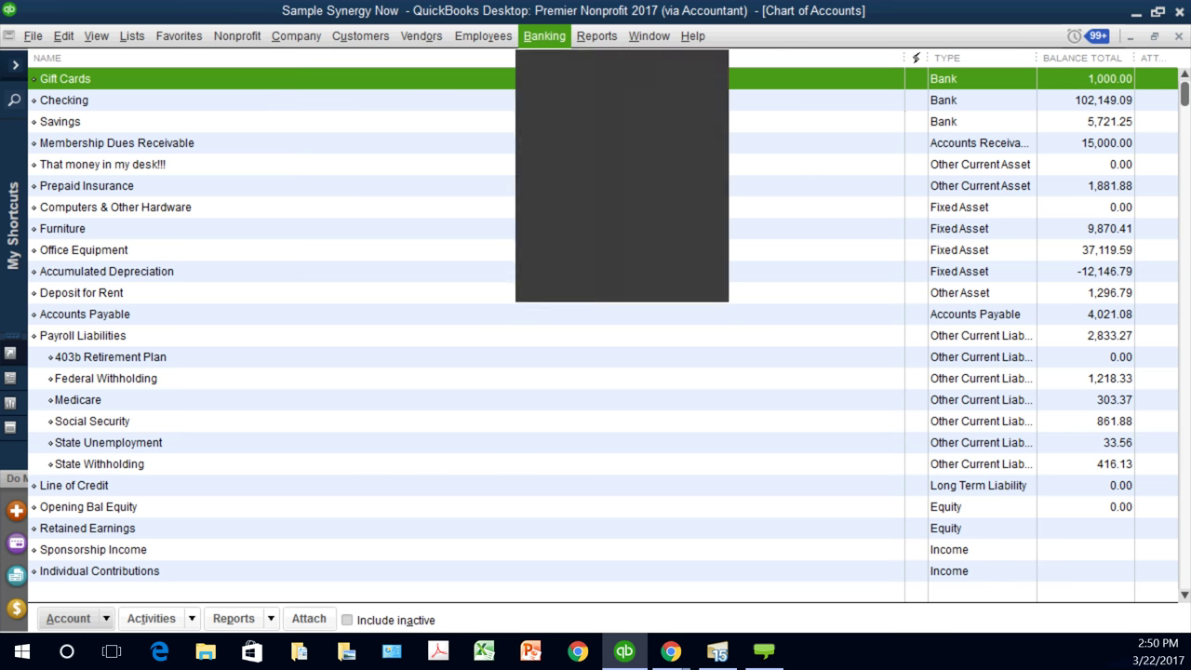
key(Down)
key(Down)
key(Down)
key(Down)
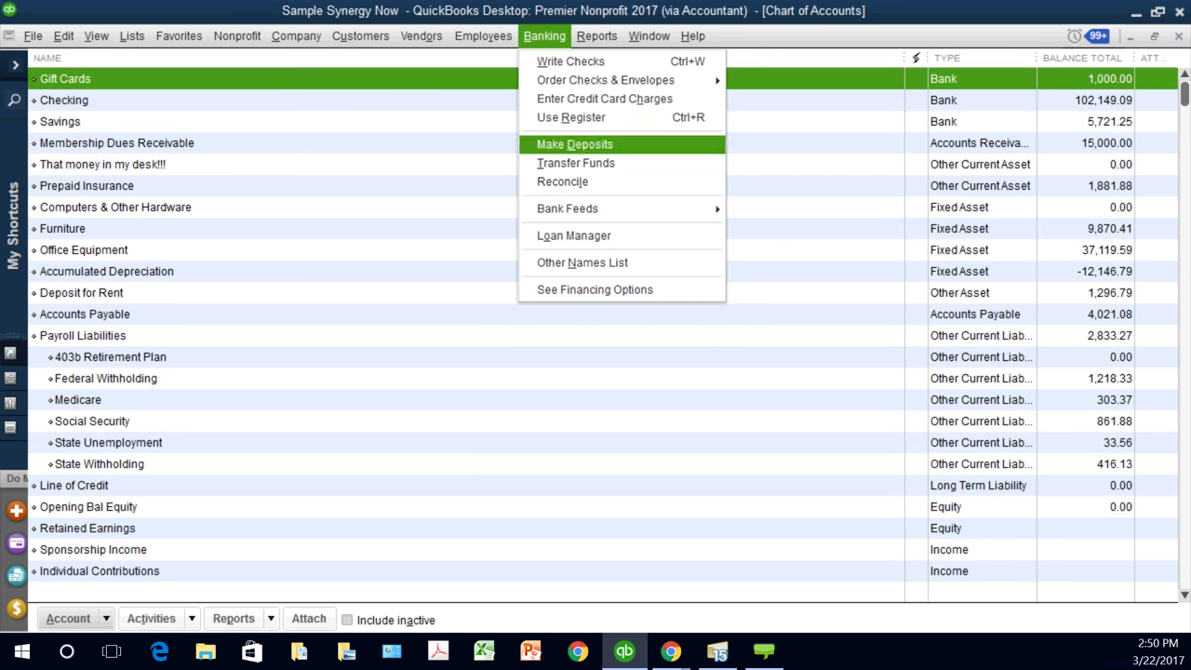
key(Up)
key(Up)
key(Up)
key(Up)
key(Return)
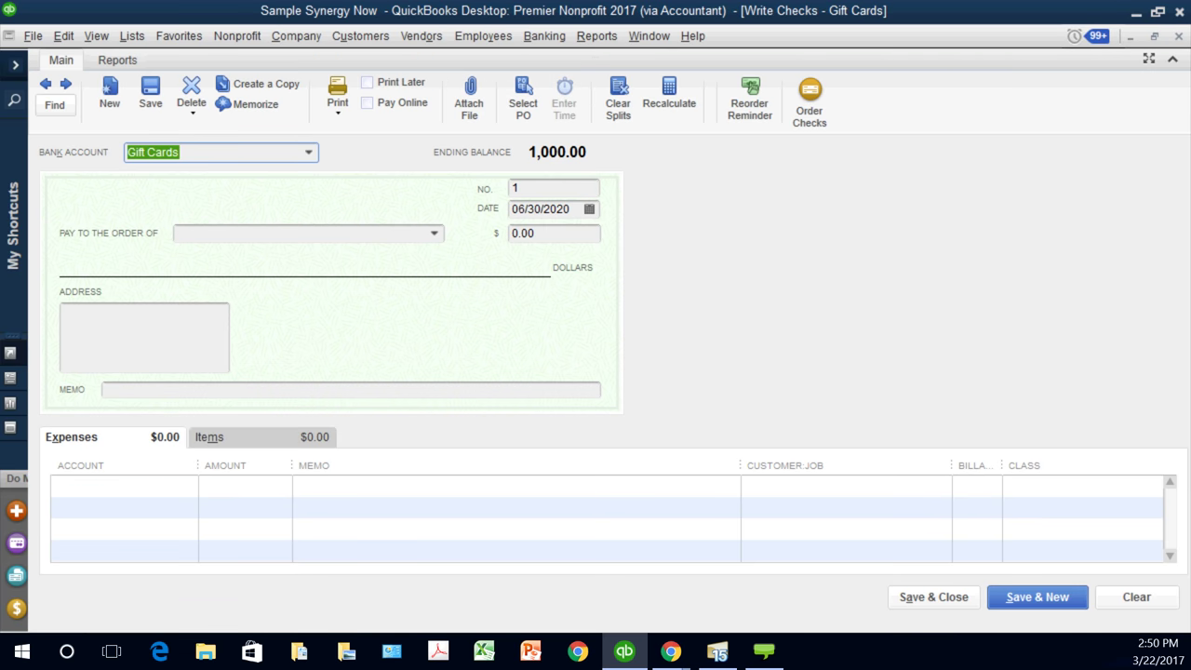
Step: Make the check payable to Alliance Heating and Air Conditioning for an amount of 100
key(Tab)
click(279, 300)
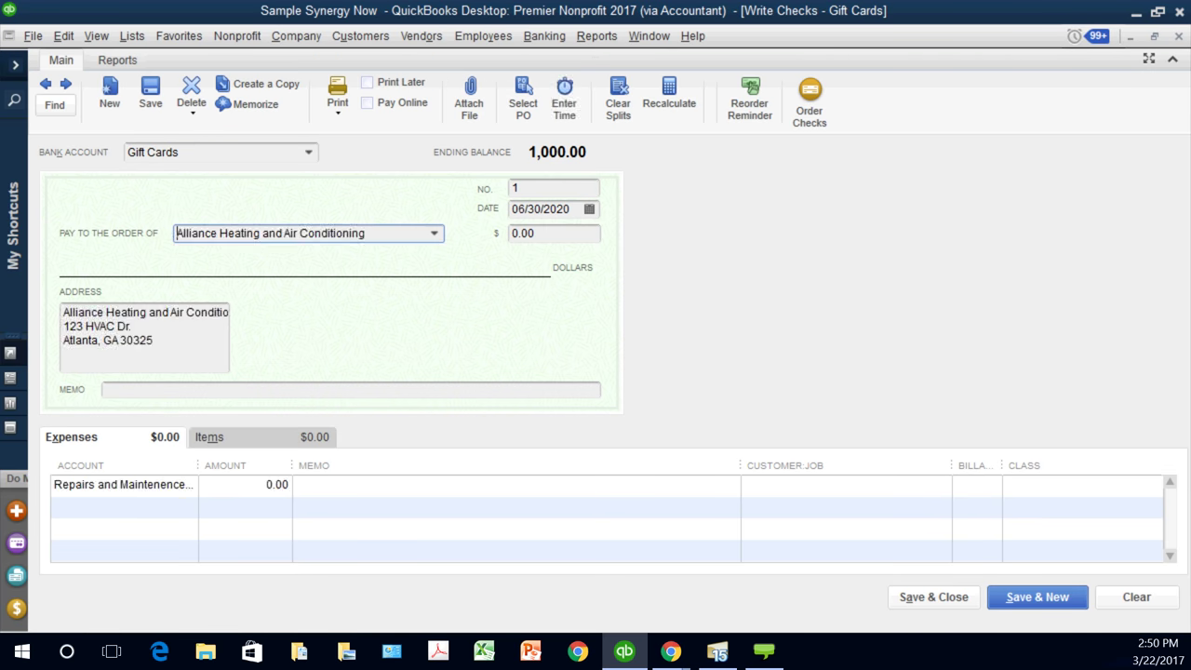
key(Tab)
text(1)
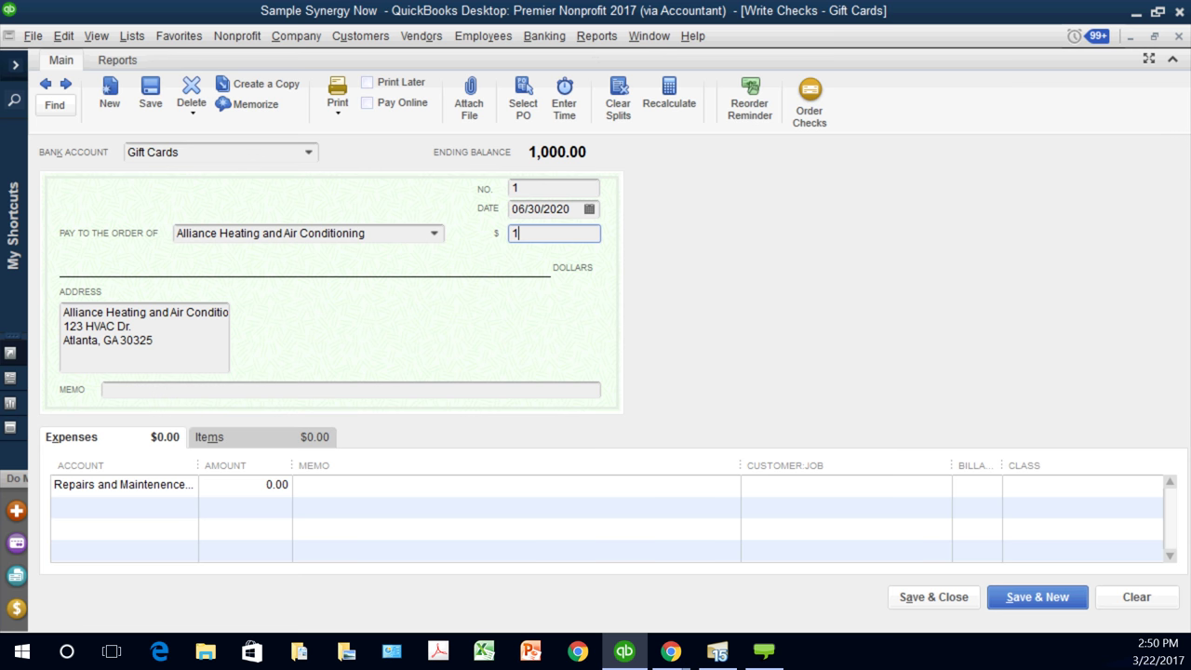
text(00)
key(Tab)
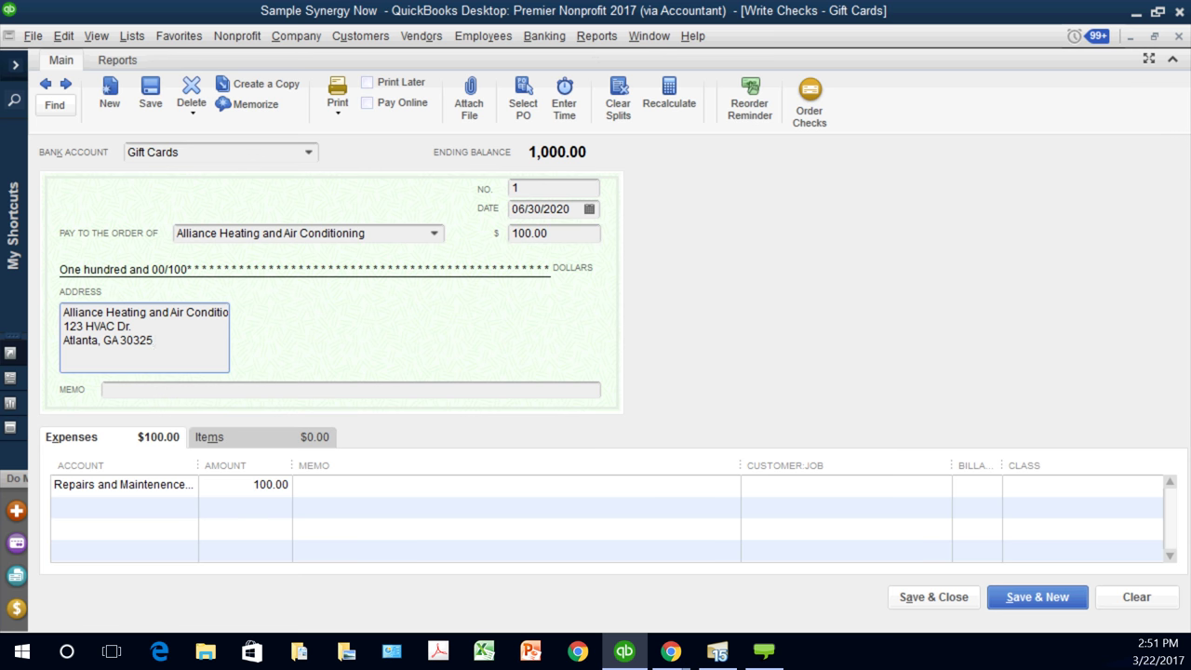
Step: Change the expense account on the check's line and save the check against the Gift Cards account
click(526, 492)
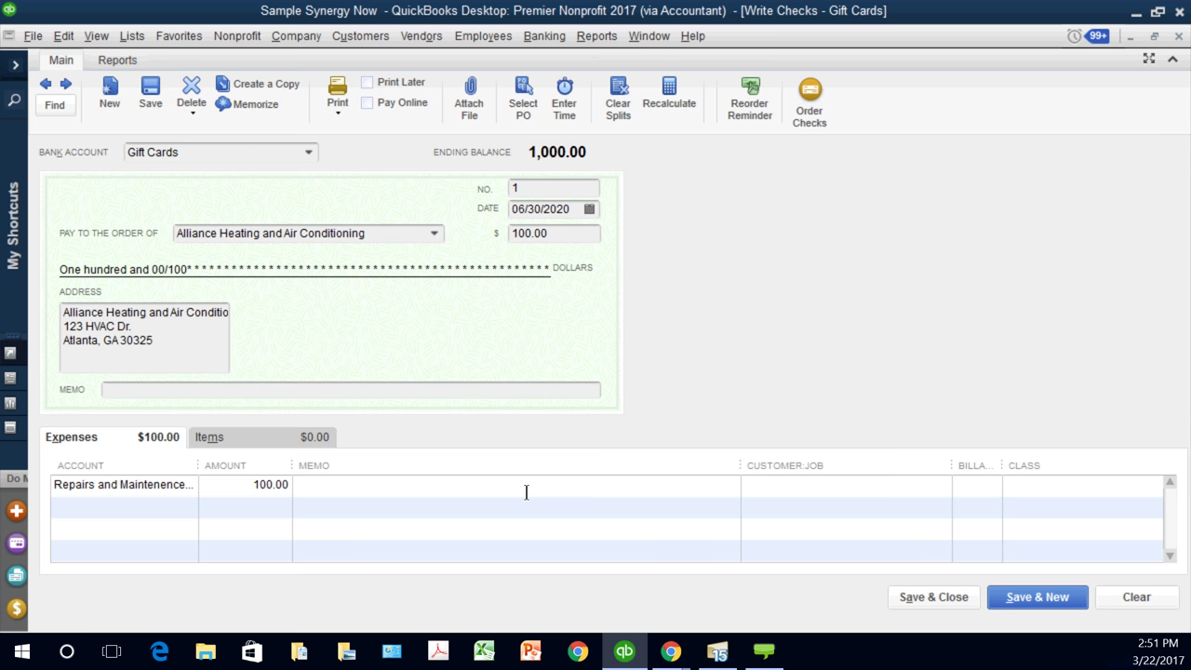
click(526, 491)
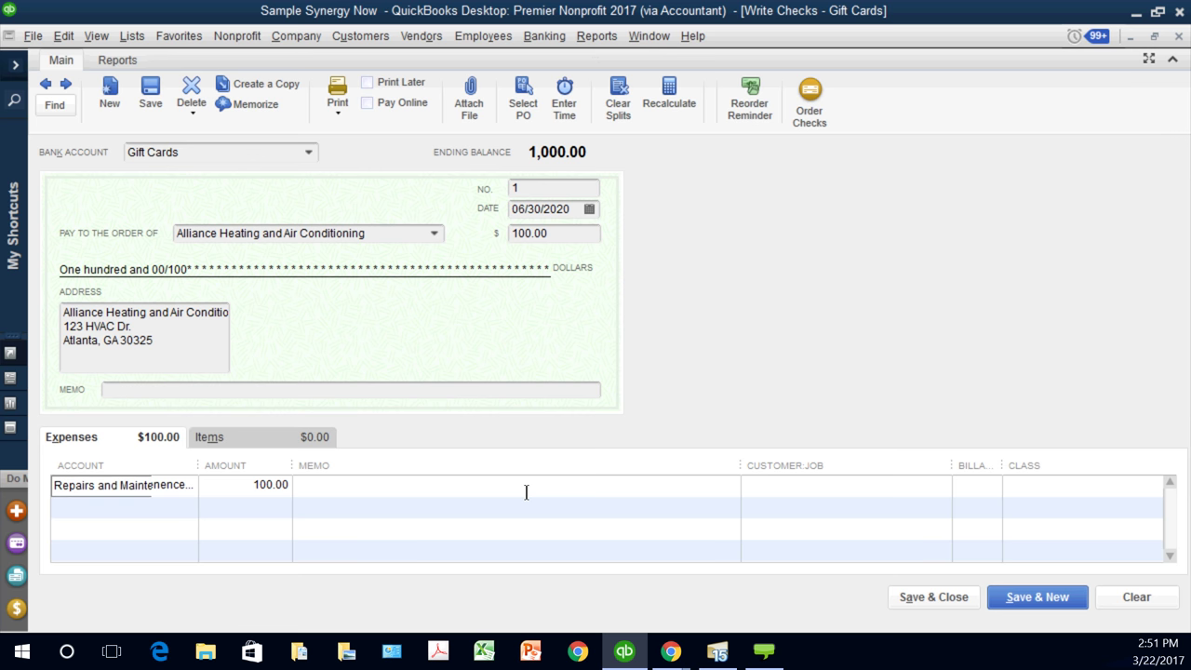
text(D)
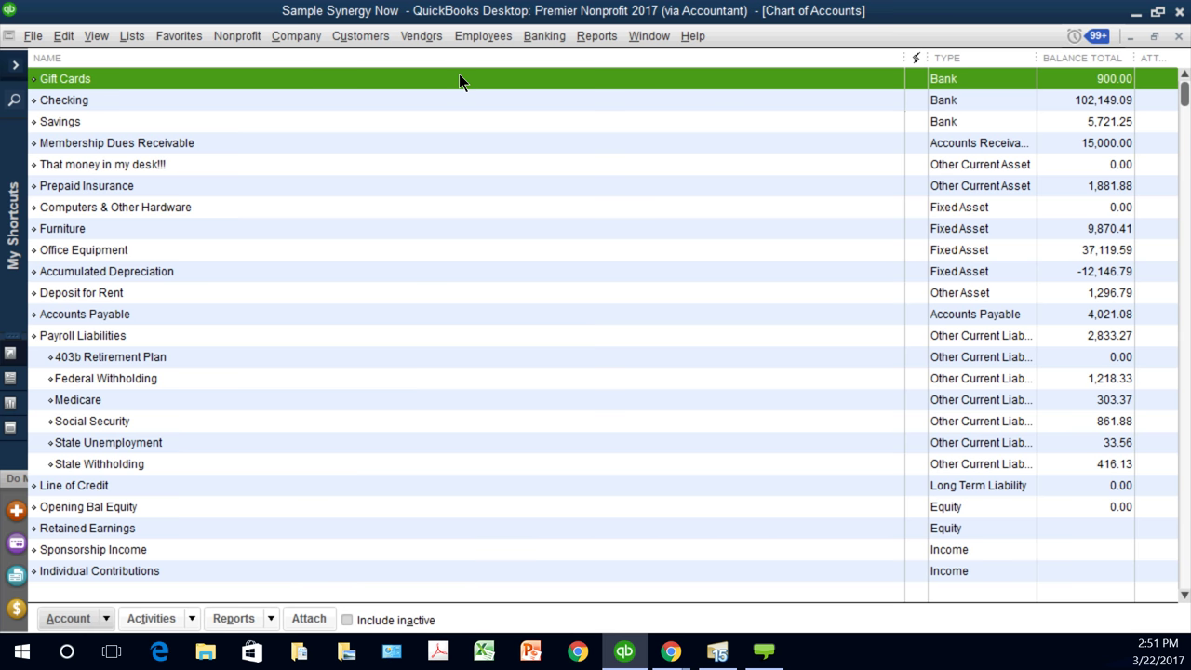
Step: Return to the Home page and open the saved 1,000.00 Individual Contributions sales receipt from Donations
key(alt+u)
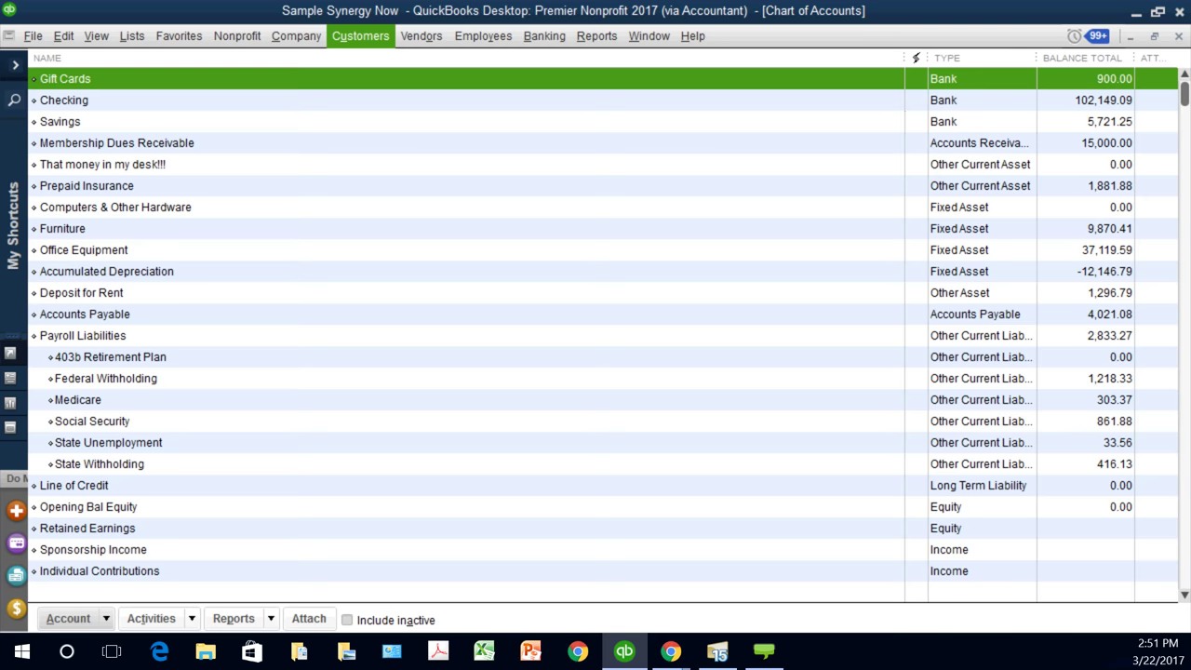
key(Escape)
key(Escape)
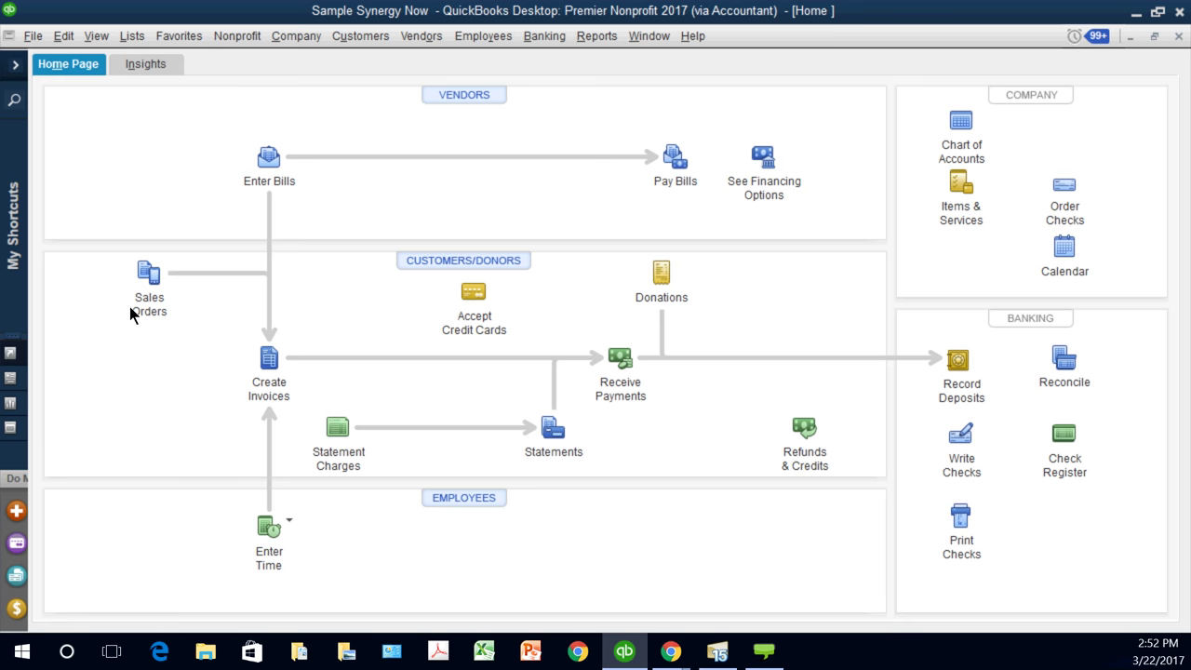
click(660, 279)
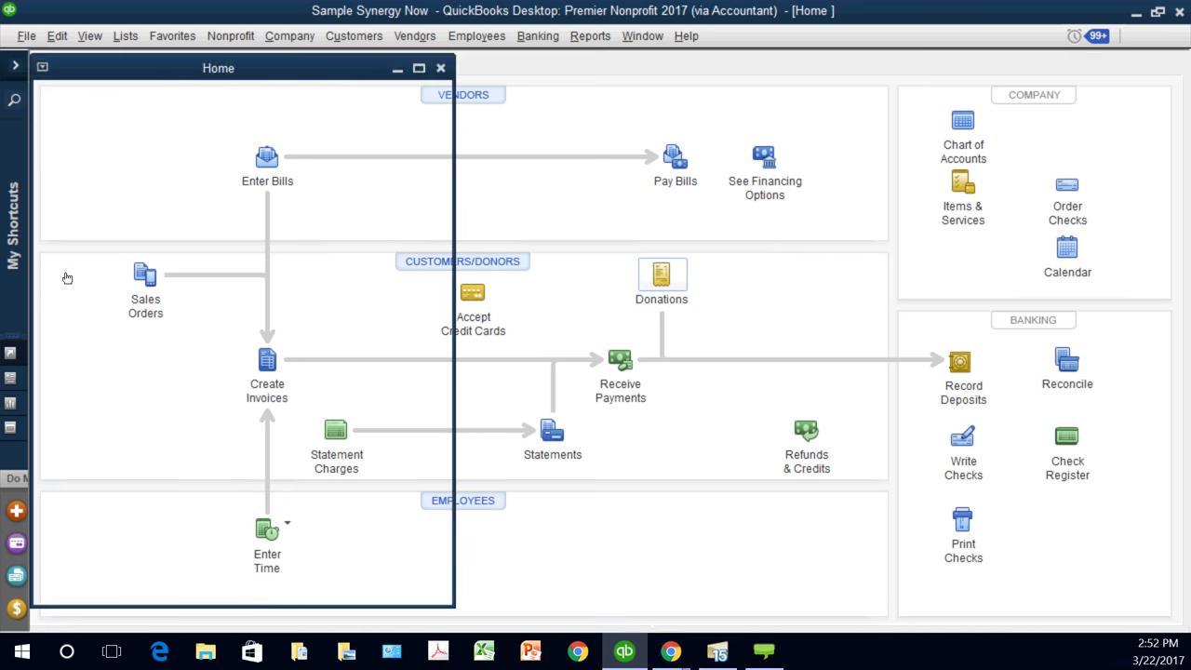
click(45, 83)
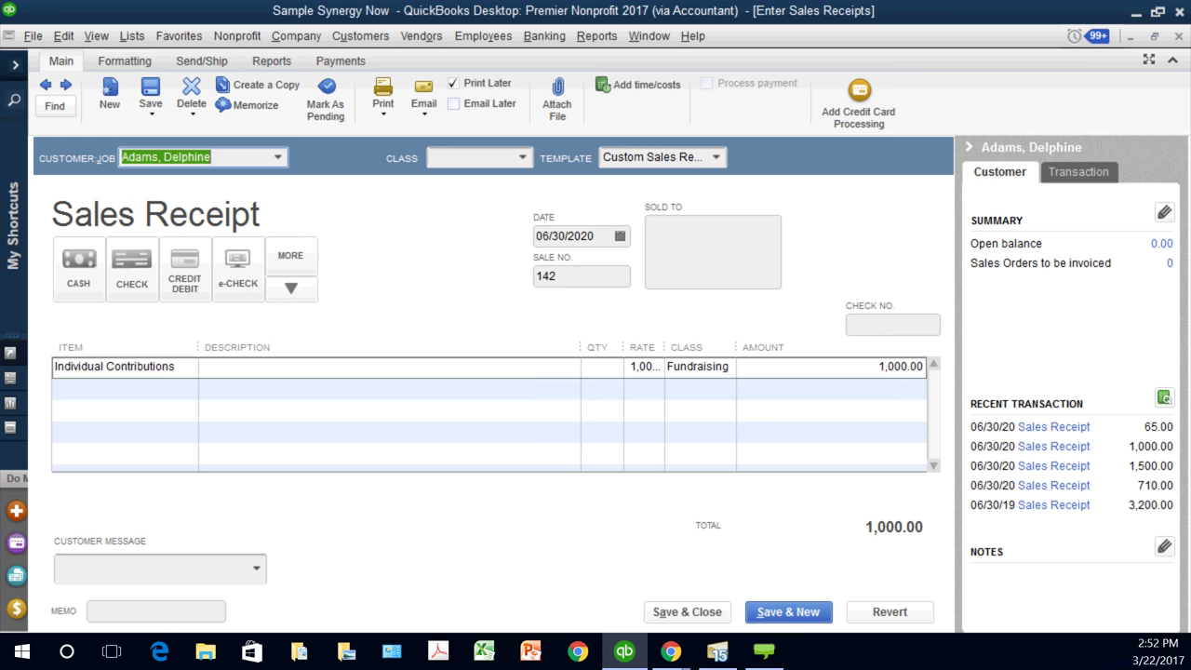
Step: Review the Templates list and its options for creating and editing form templates, and return to the sales receipt
key(alt+l)
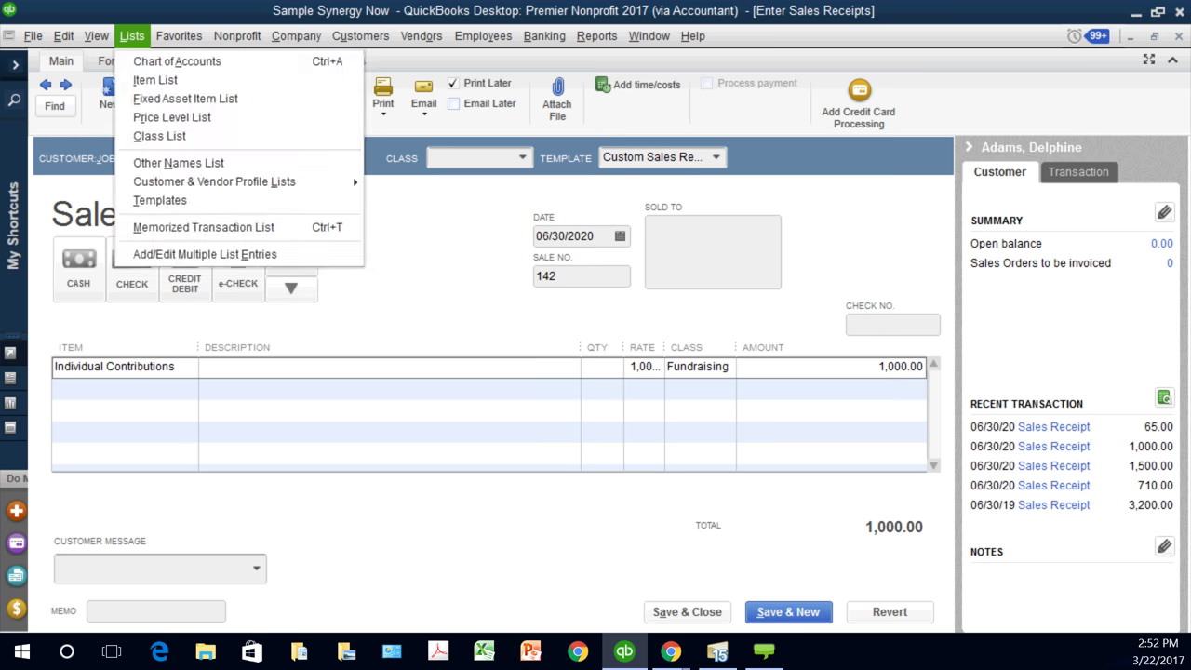
key(Escape)
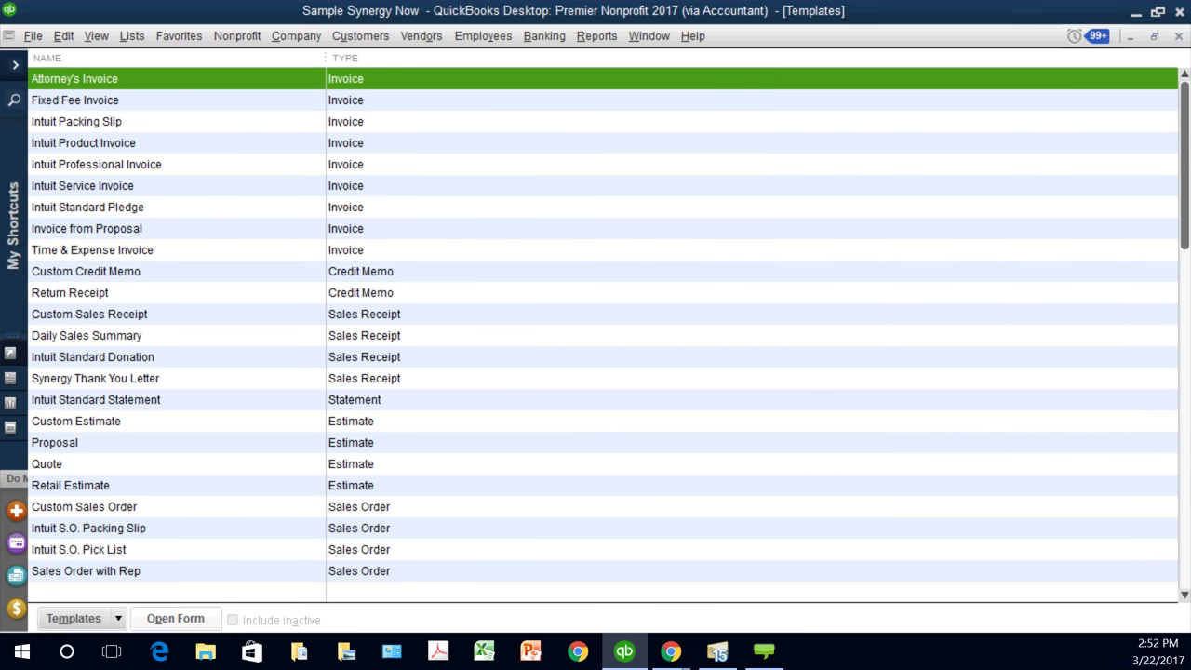
key(alt+m)
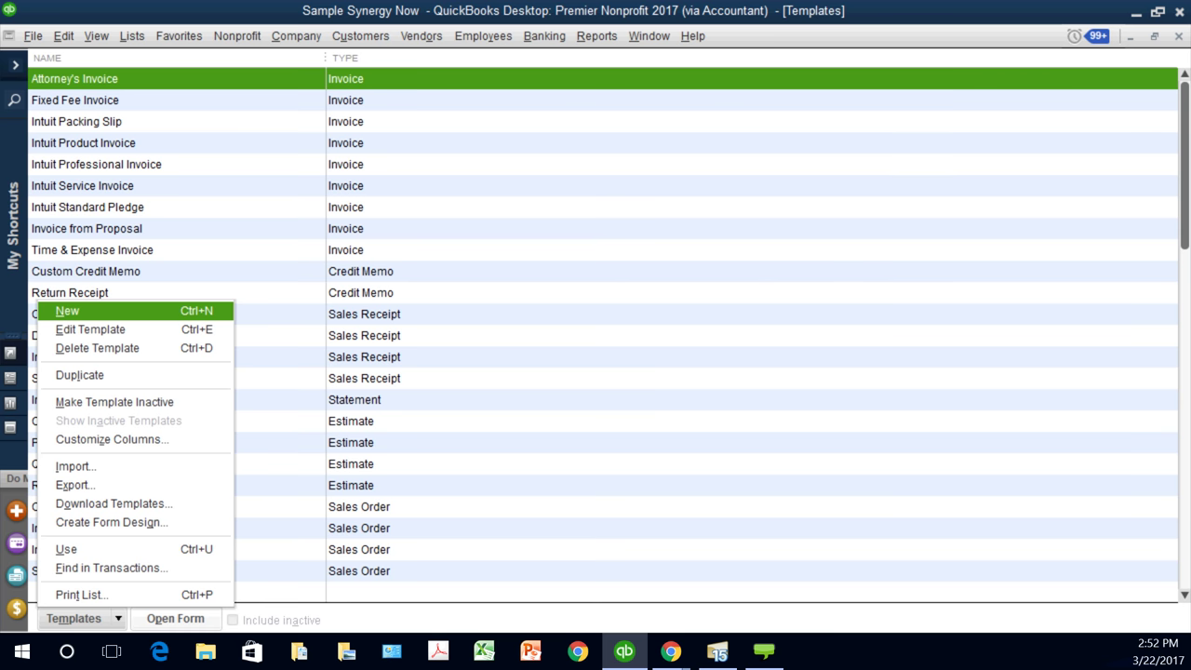
key(Escape)
key(Escape)
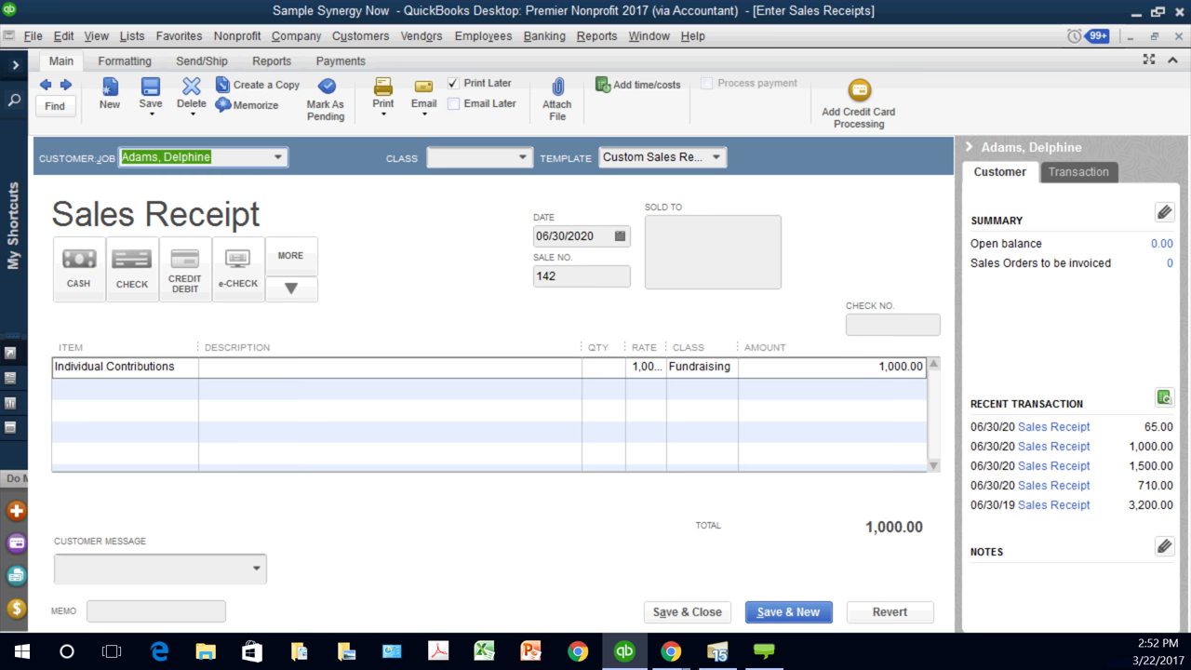
Step: Review the class choices for the sales receipt and narrow the item table's Description column
click(522, 157)
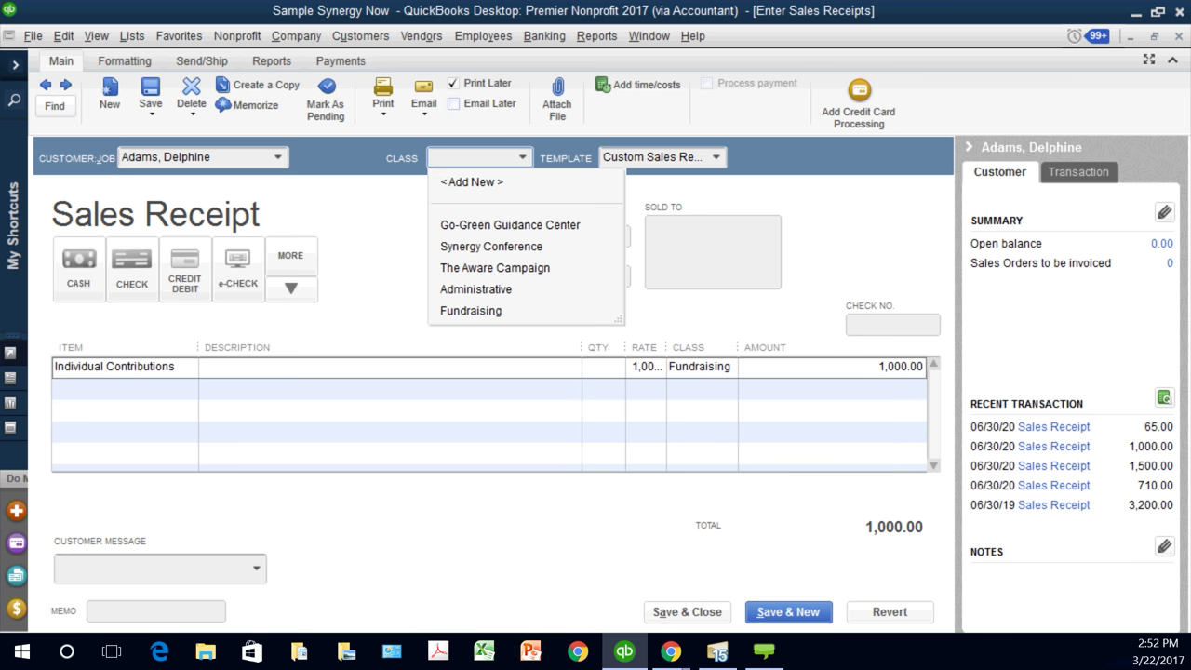
key(Escape)
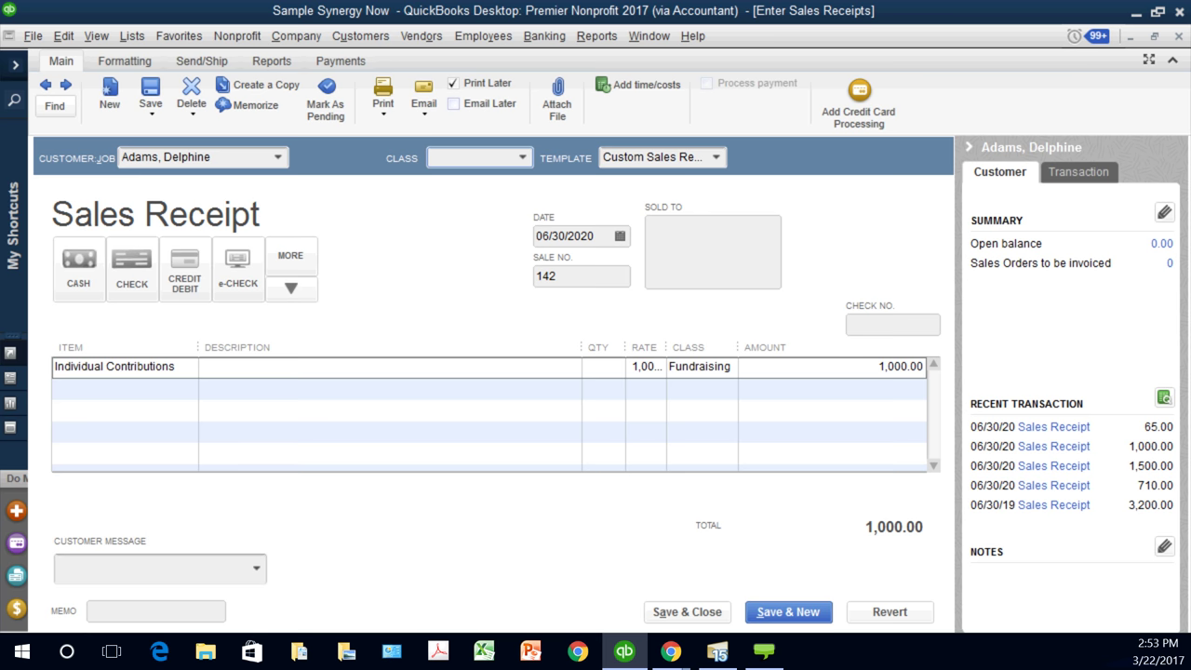
drag(581, 347, 542, 347)
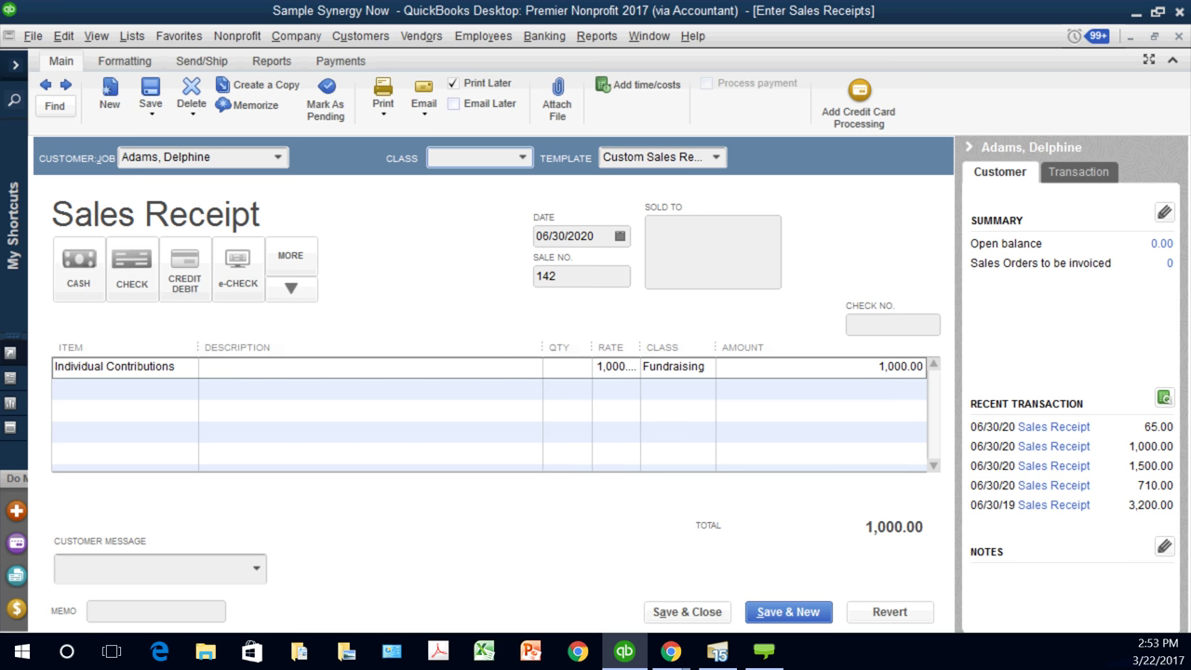
Step: Add a second Individual Contributions line to the sales receipt and assign it to The Aware Campaign class
click(77, 407)
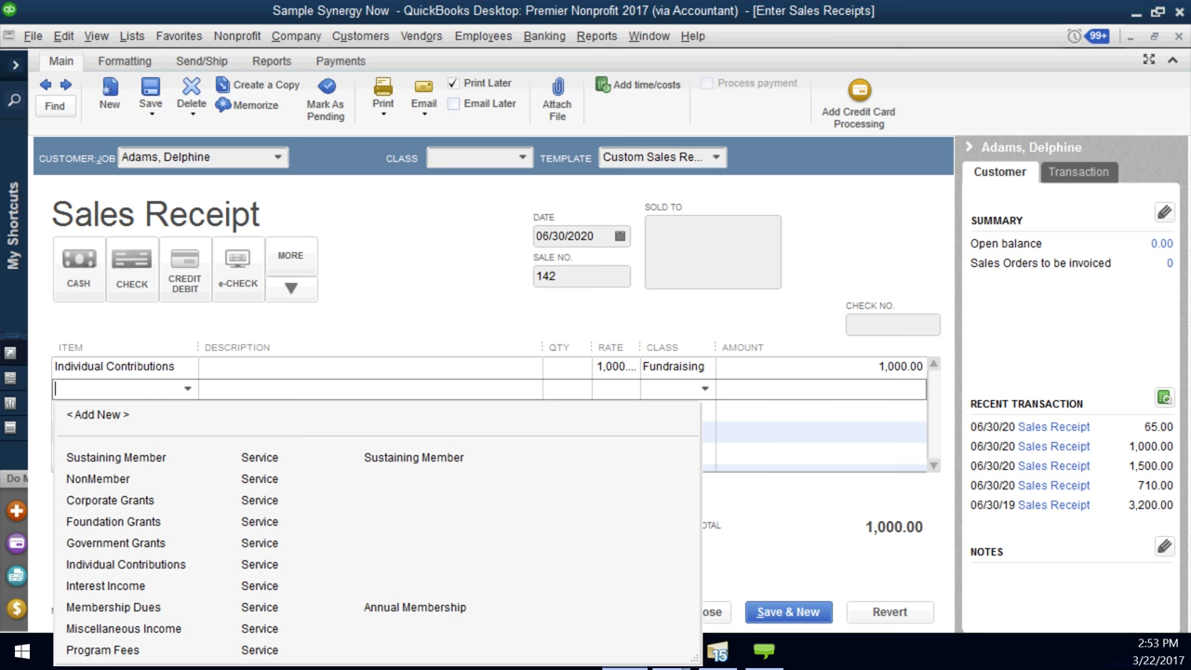
click(126, 563)
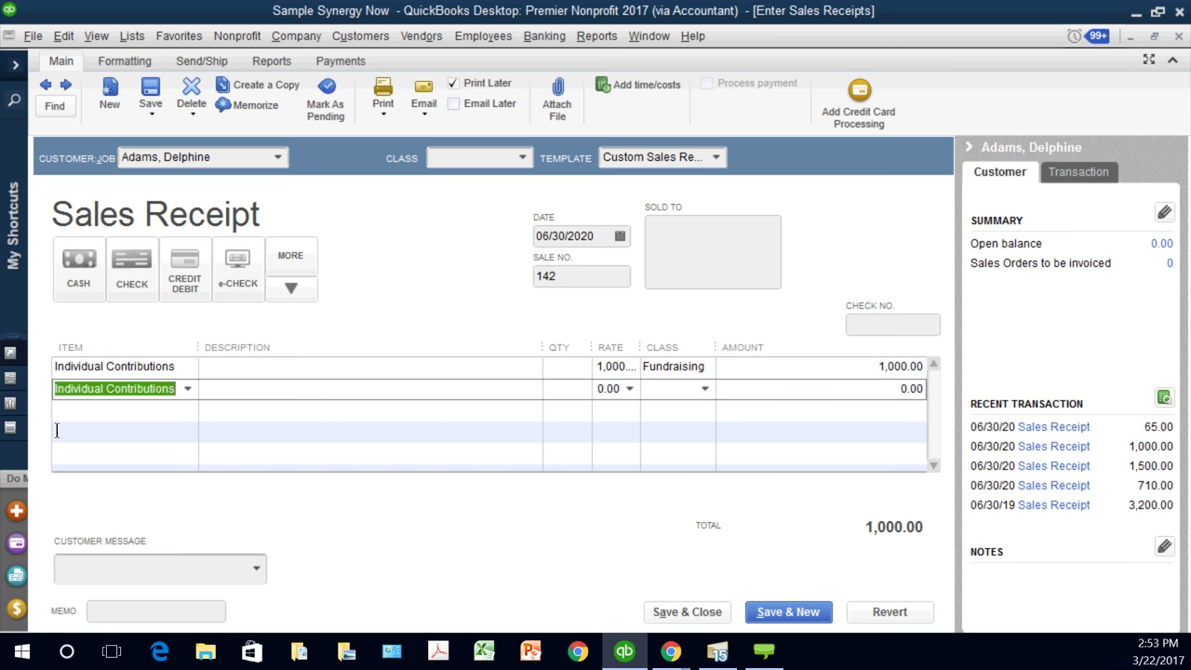
key(Tab)
key(Tab)
key(Tab)
key(Tab)
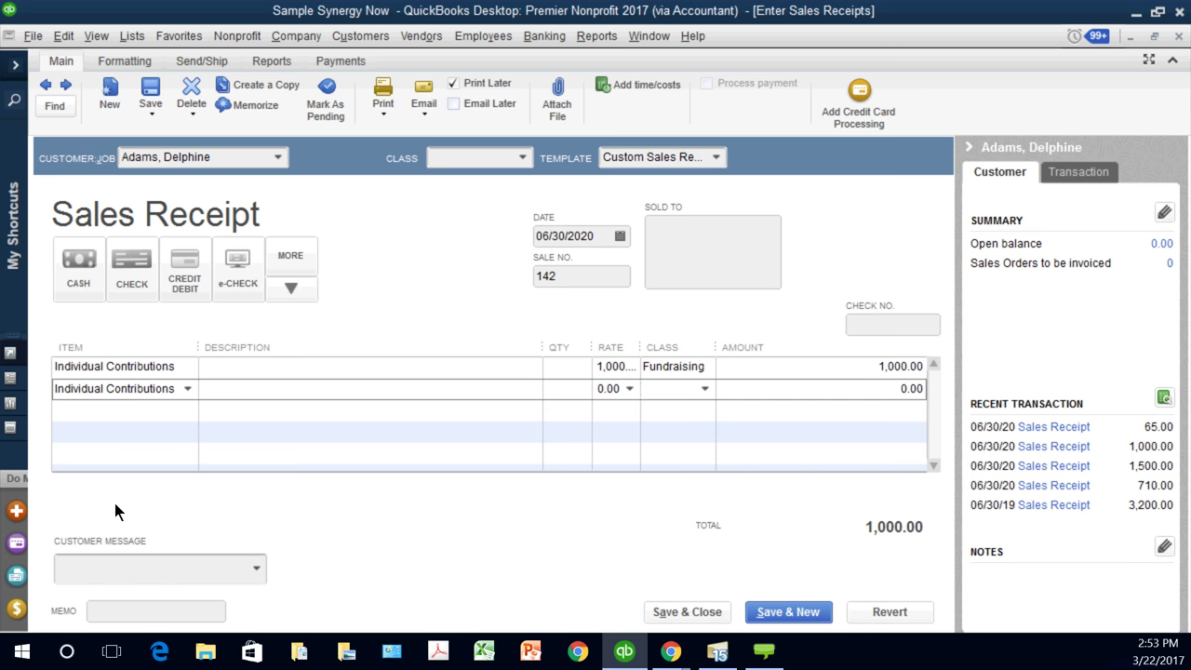
text(The Aware)
Step: Review the receipt-level class choices without picking one and record the changes to the sales receipt
click(522, 157)
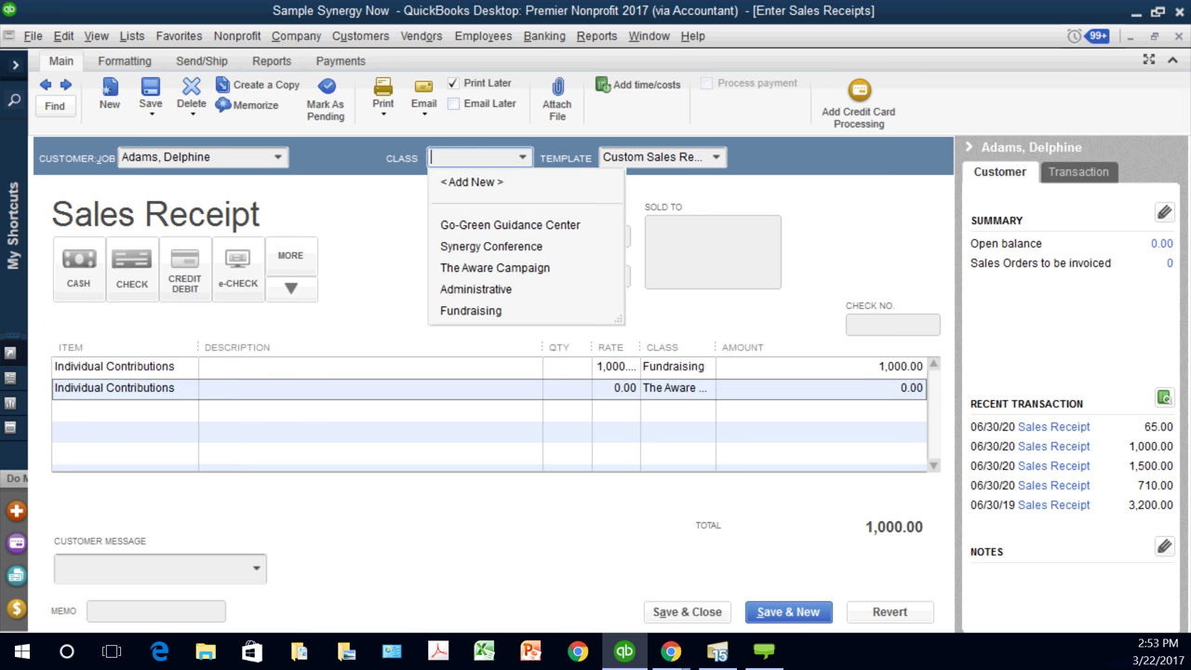
click(522, 157)
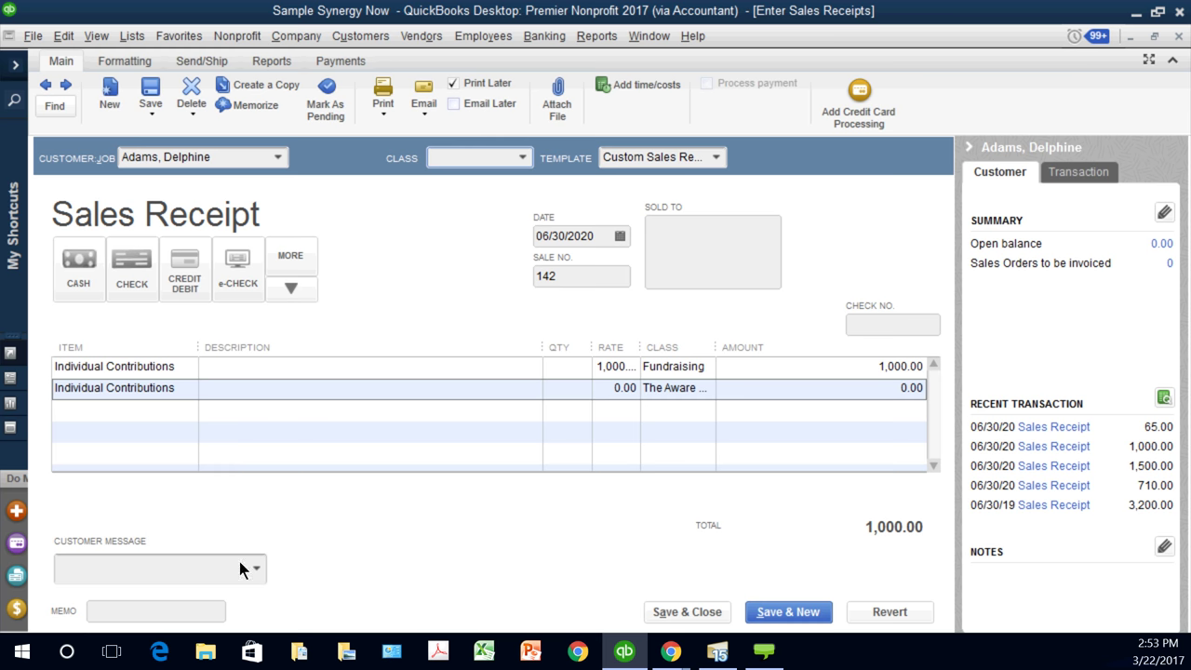
key(Escape)
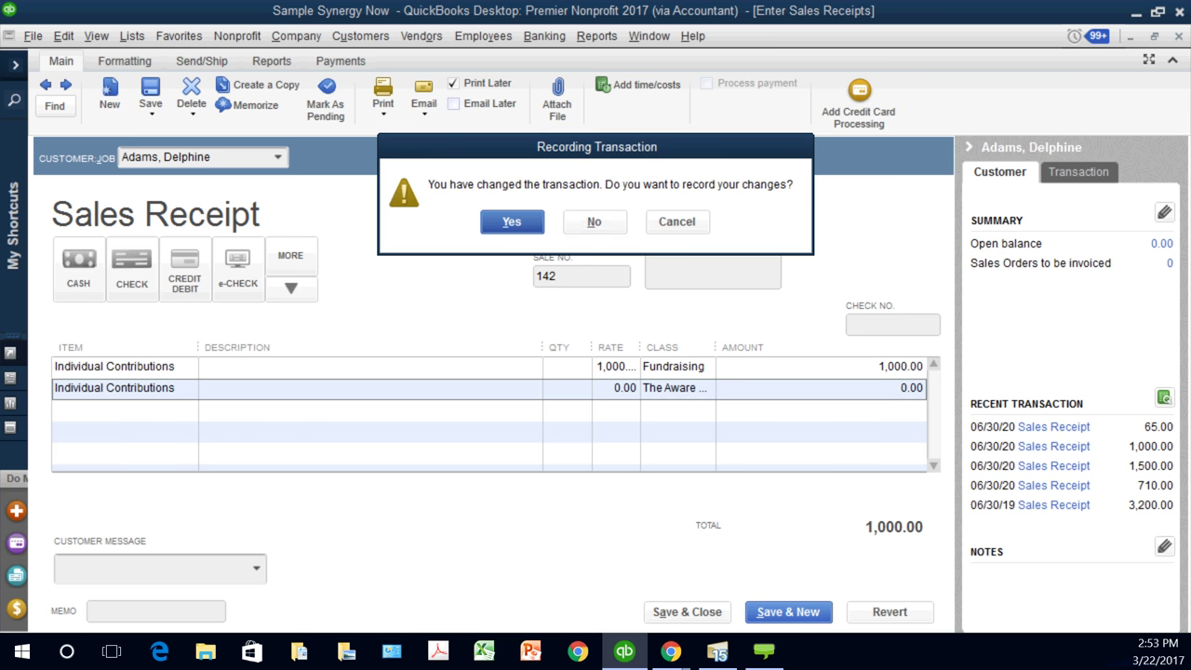
key(Return)
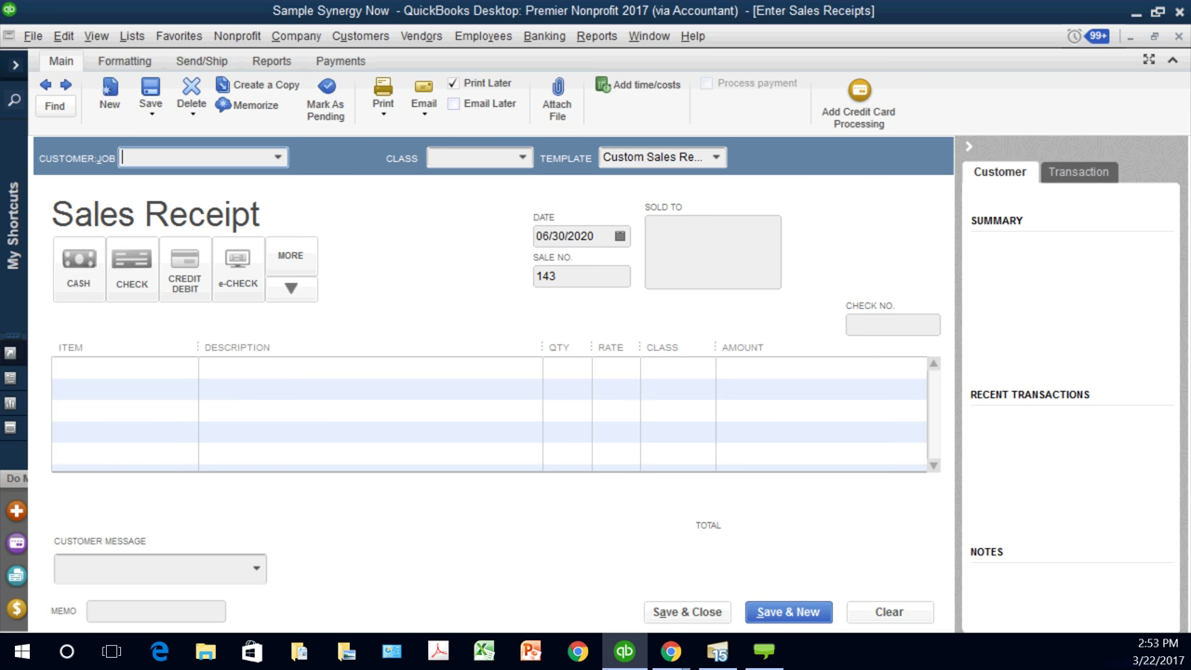
Step: Fill in a new sales receipt for another donor with class Go-Green Guidance Center and the Sustaining Member item
click(278, 157)
click(186, 247)
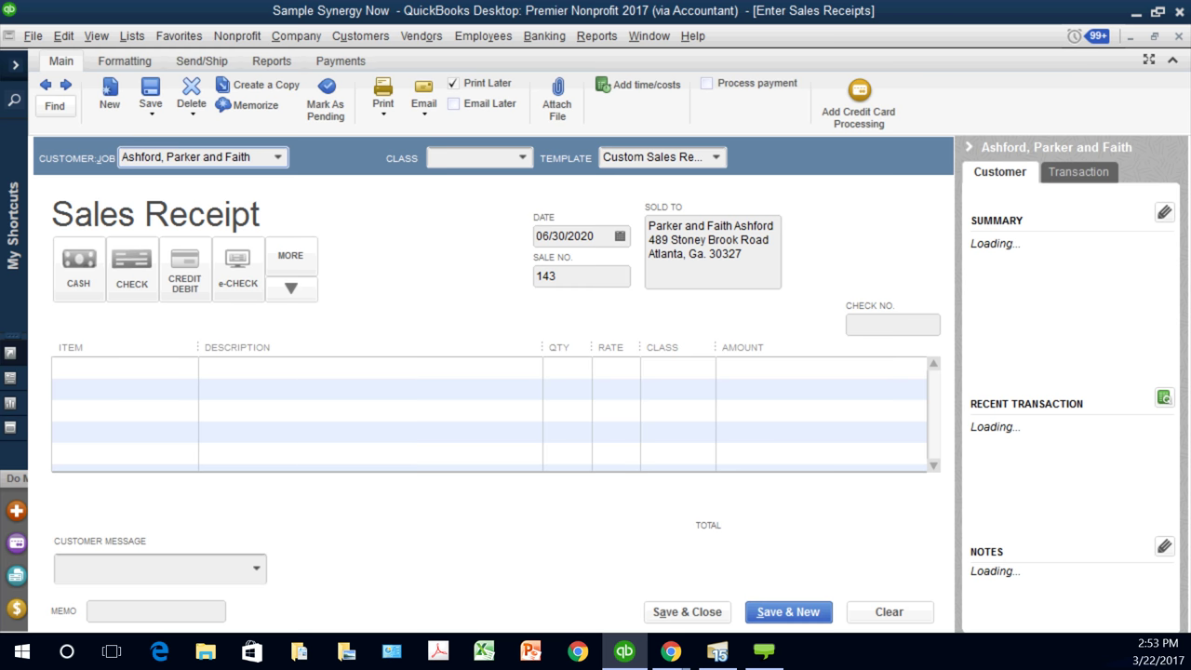
key(Tab)
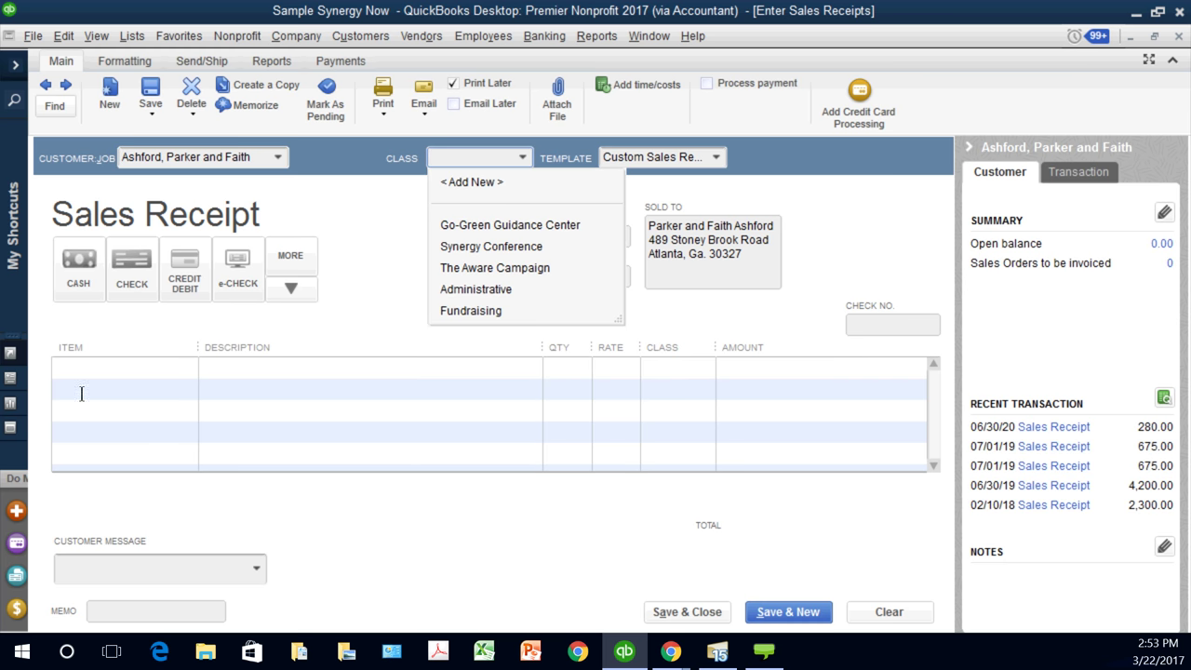
click(509, 225)
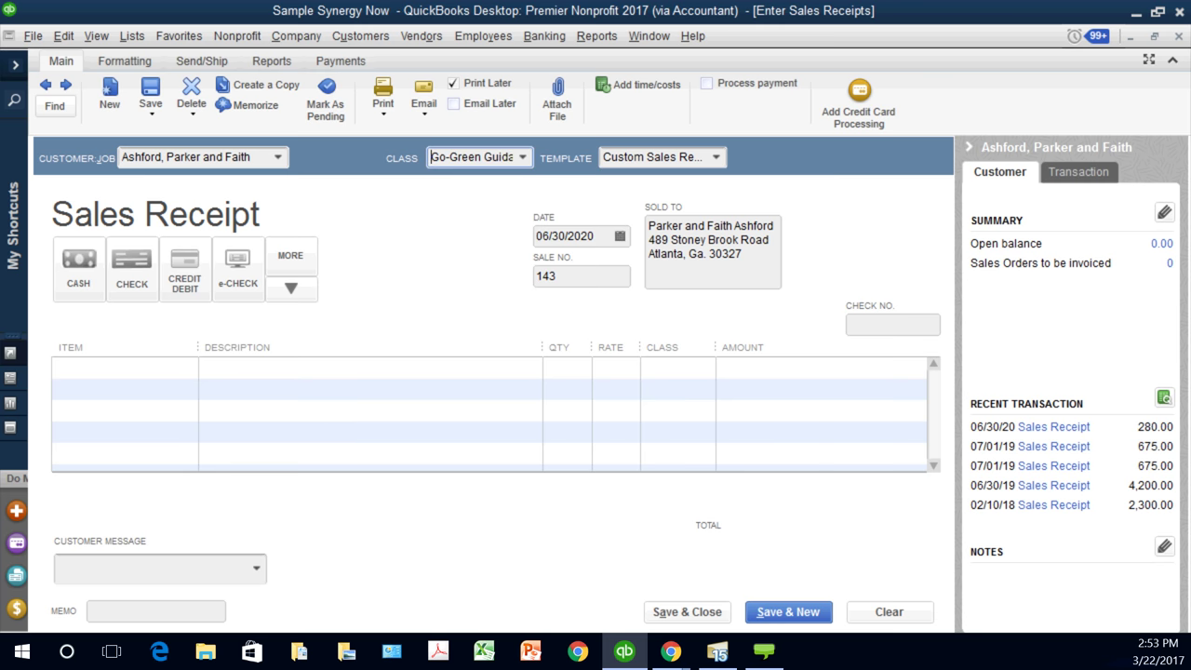
key(Tab)
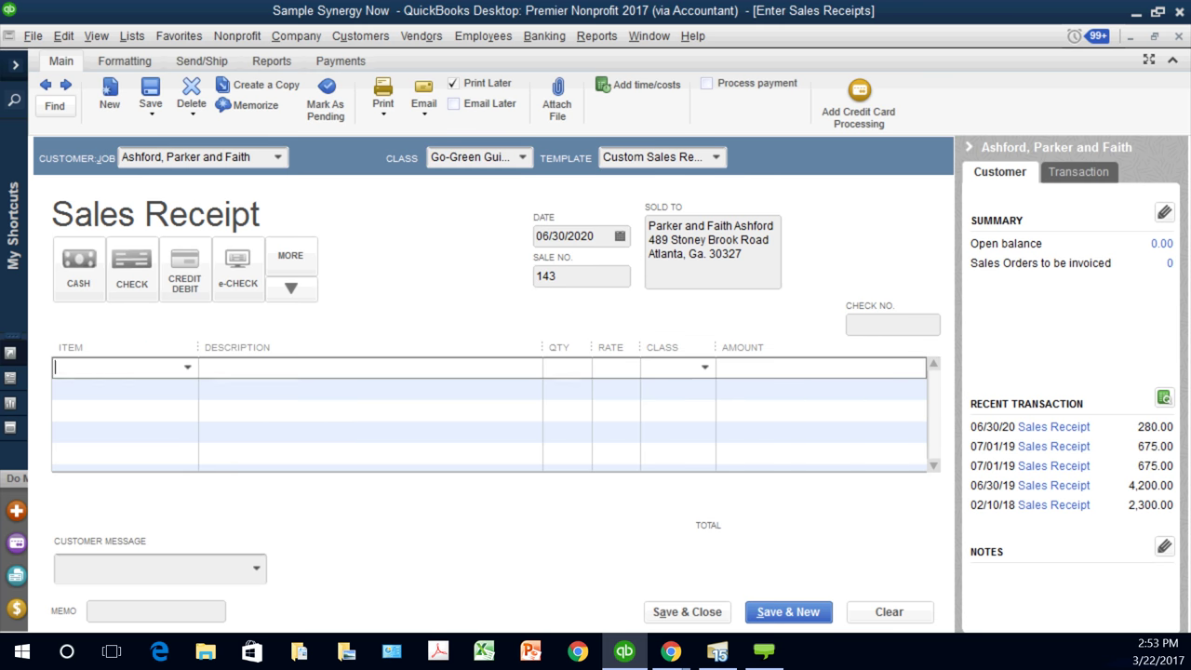
key(Down)
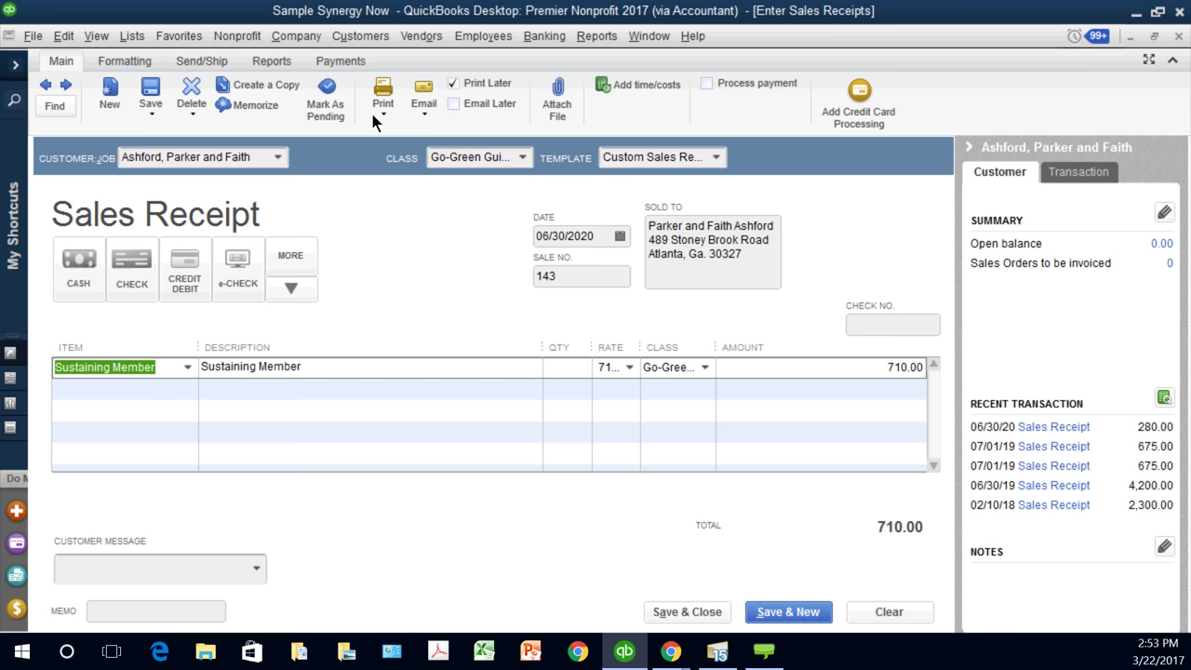
Step: Close the new sales receipt without recording it and return to the home page
key(Escape)
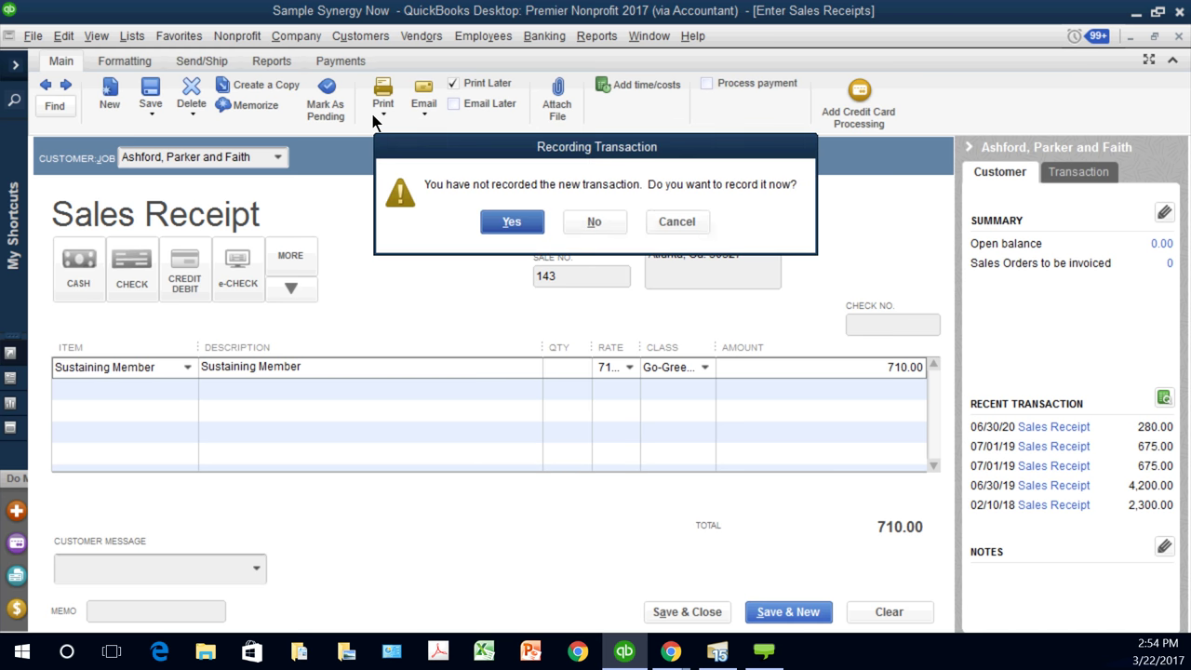
key(n)
key(Escape)
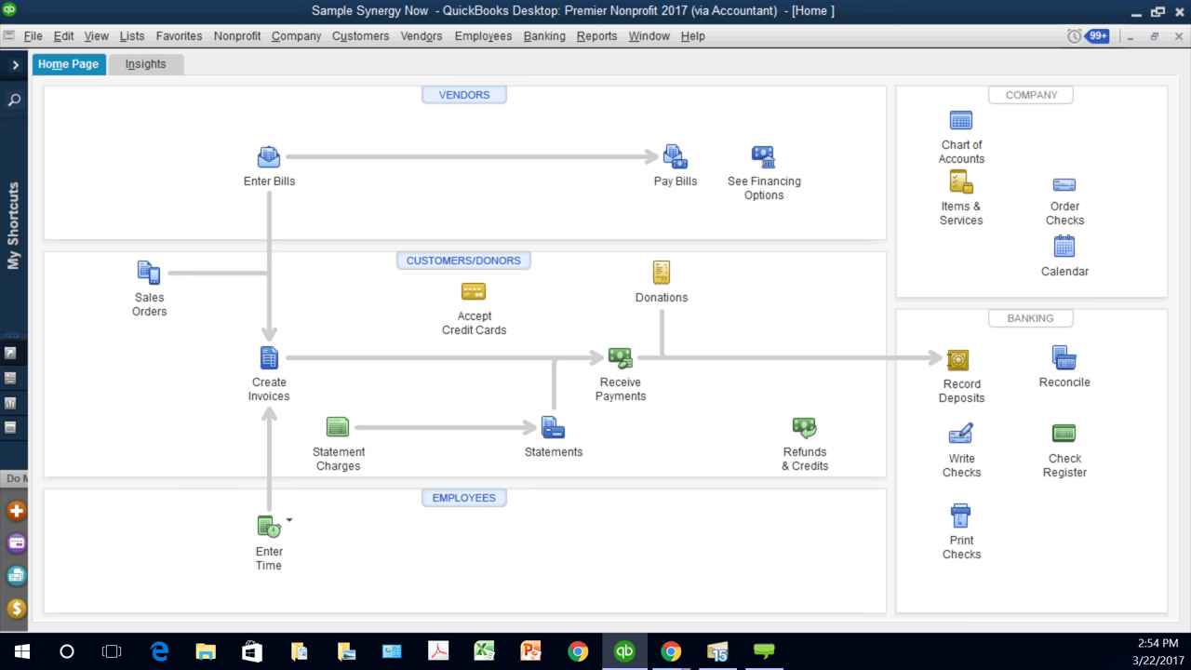
Step: Start opening another company file and browse to the Class folder inside 2017 Data Files > Beyond
click(33, 35)
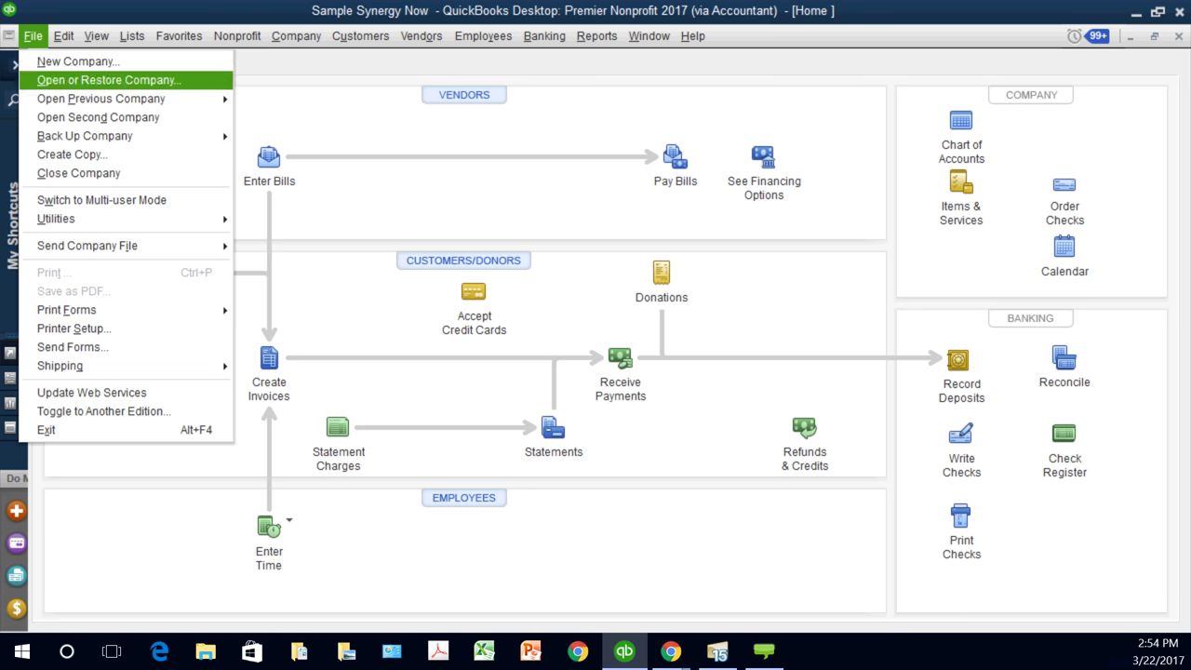
click(108, 80)
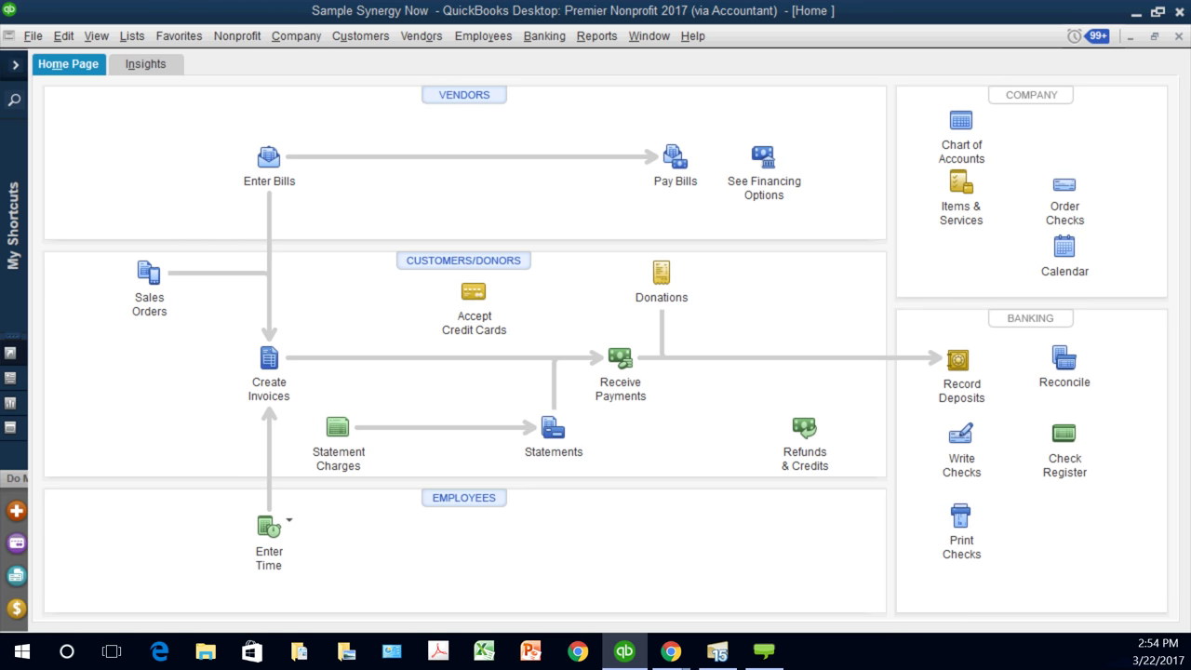
key(Escape)
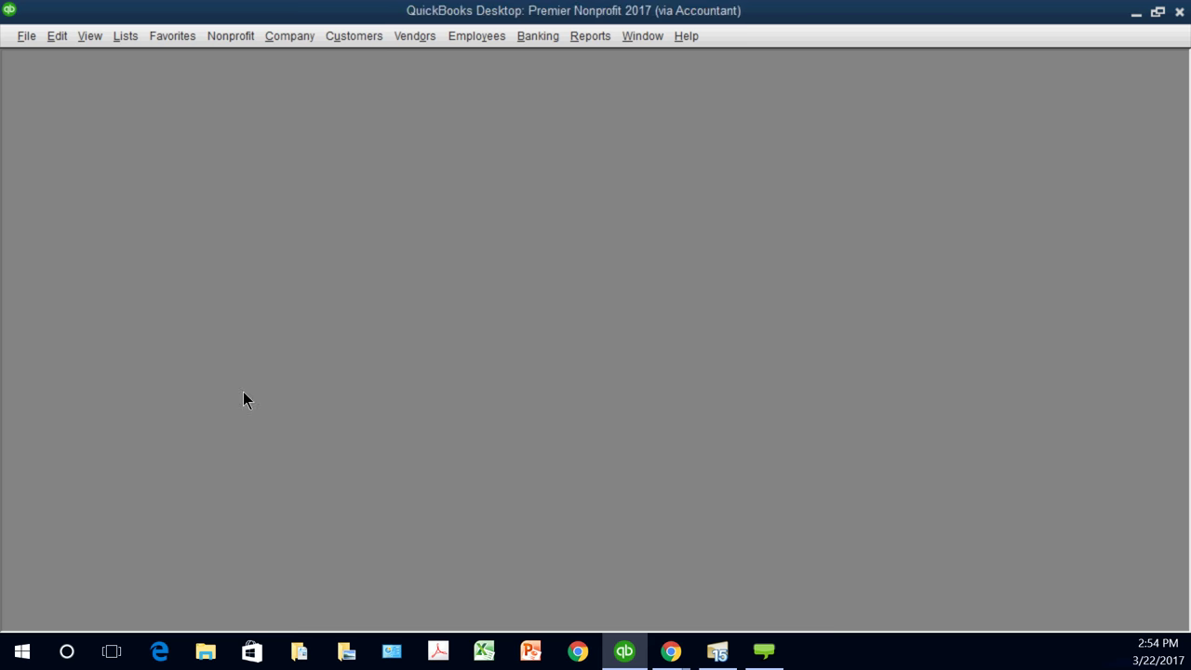
scroll(469, 270, down, 1)
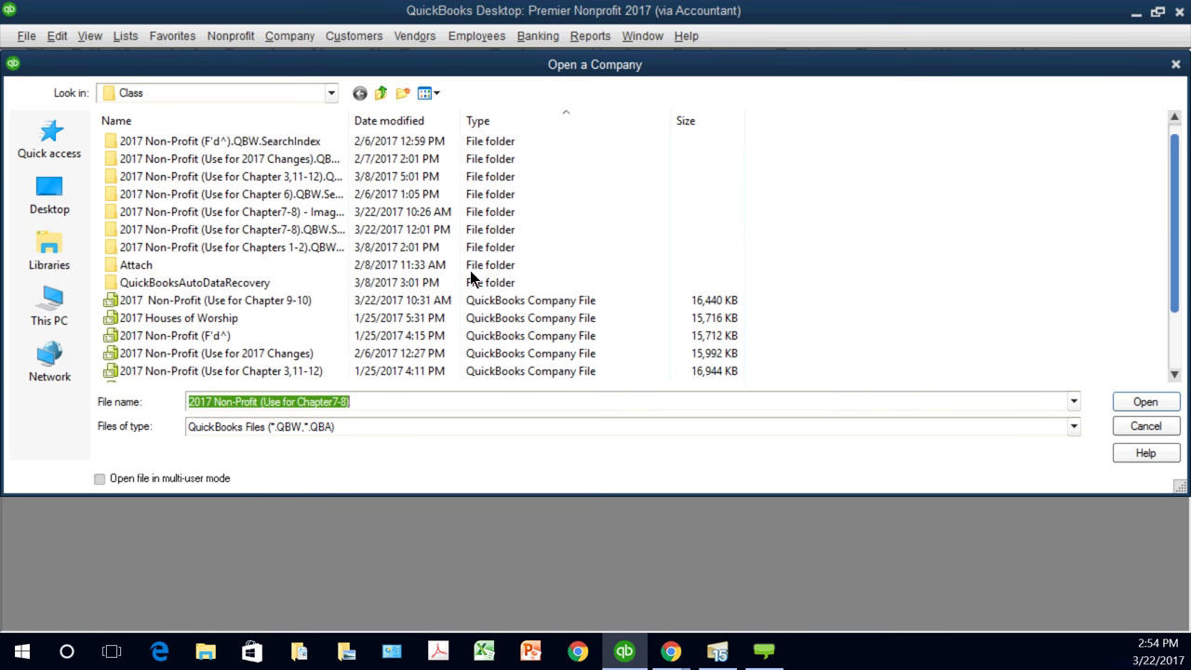
scroll(470, 276, down, 4)
scroll(587, 279, up, 5)
click(380, 93)
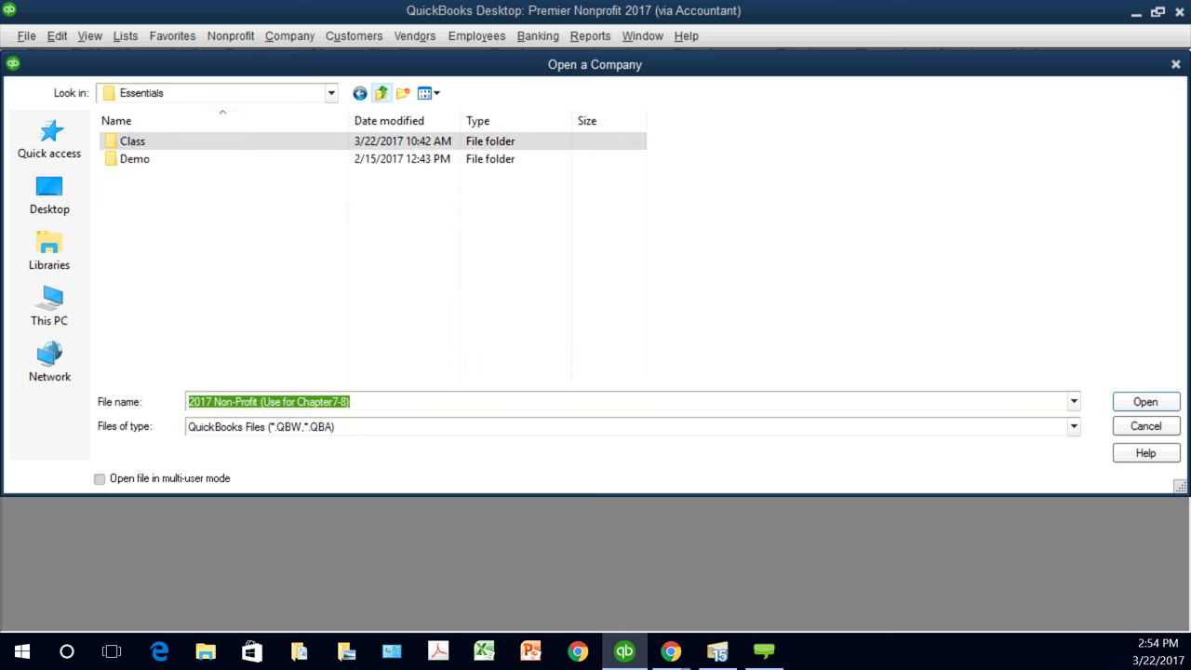
click(380, 93)
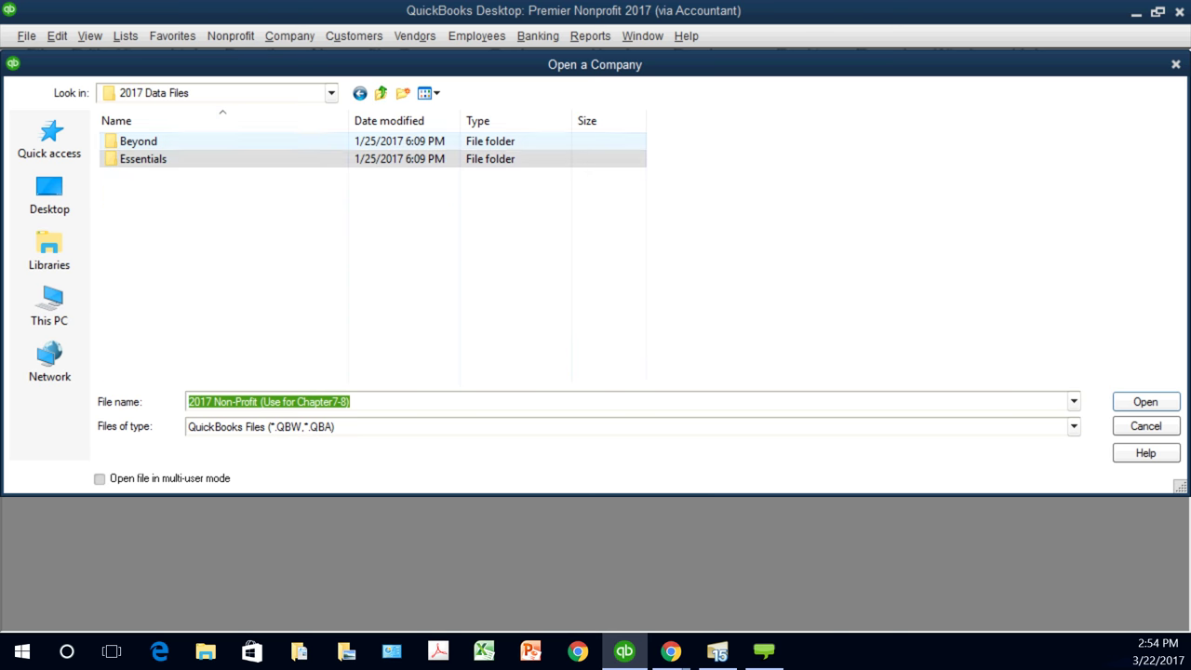
double_click(140, 140)
click(140, 140)
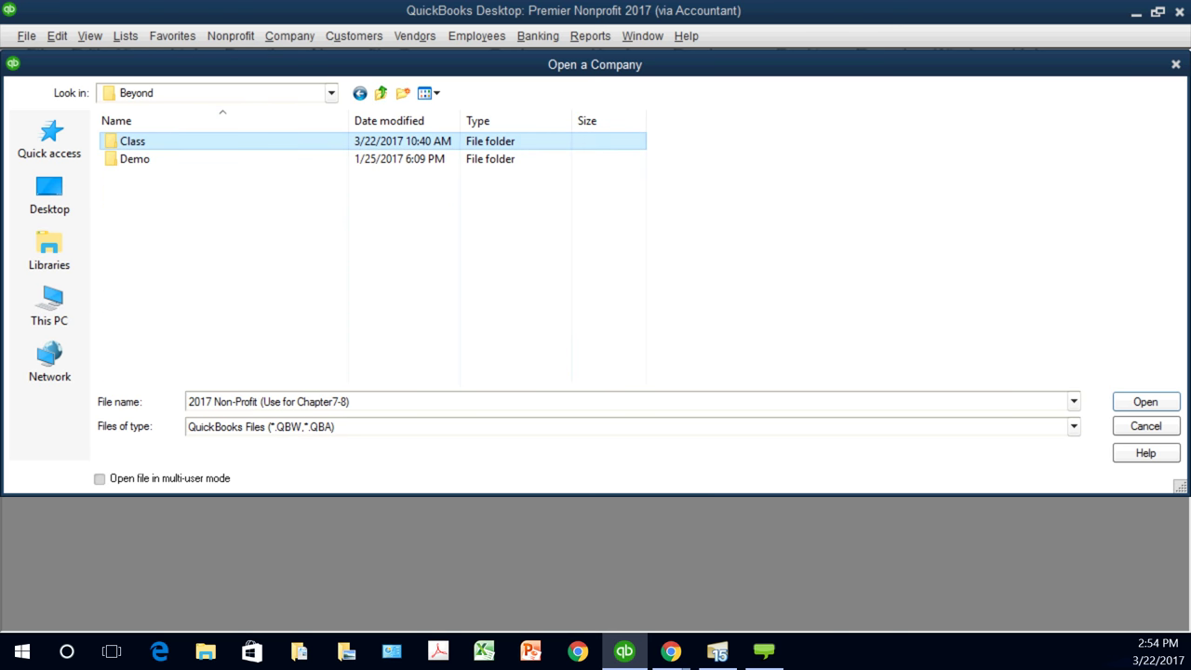
double_click(132, 140)
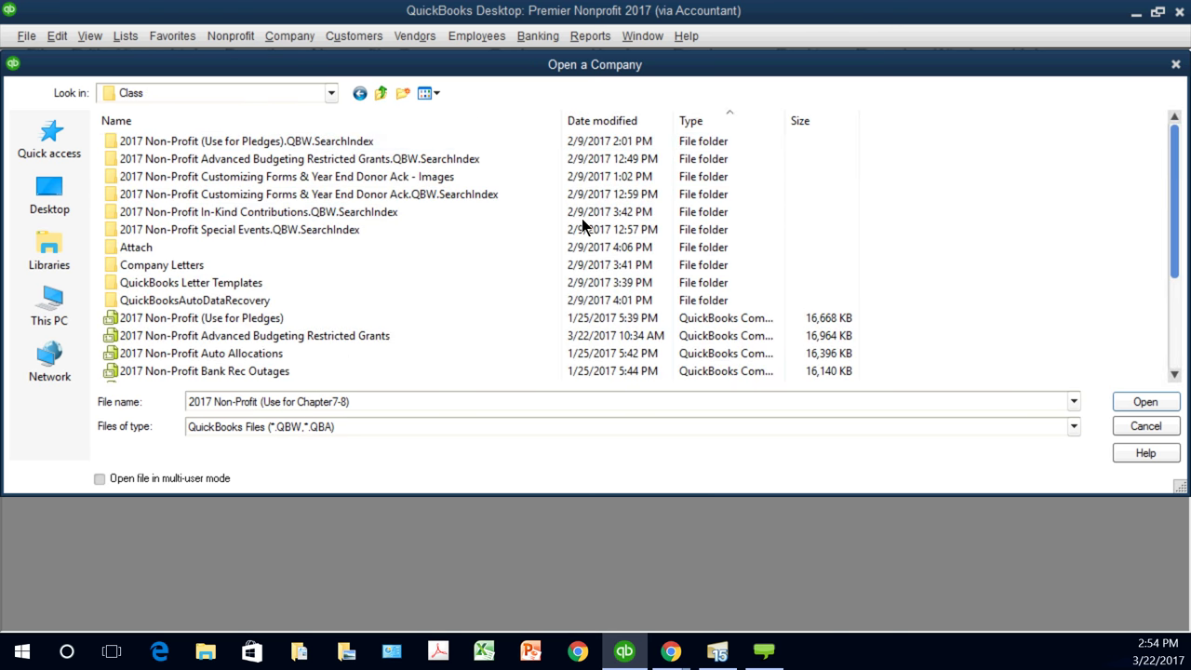
Step: Try to open the company file 2017 Non-Profit In-Kind Contributions
scroll(580, 224, down, 2)
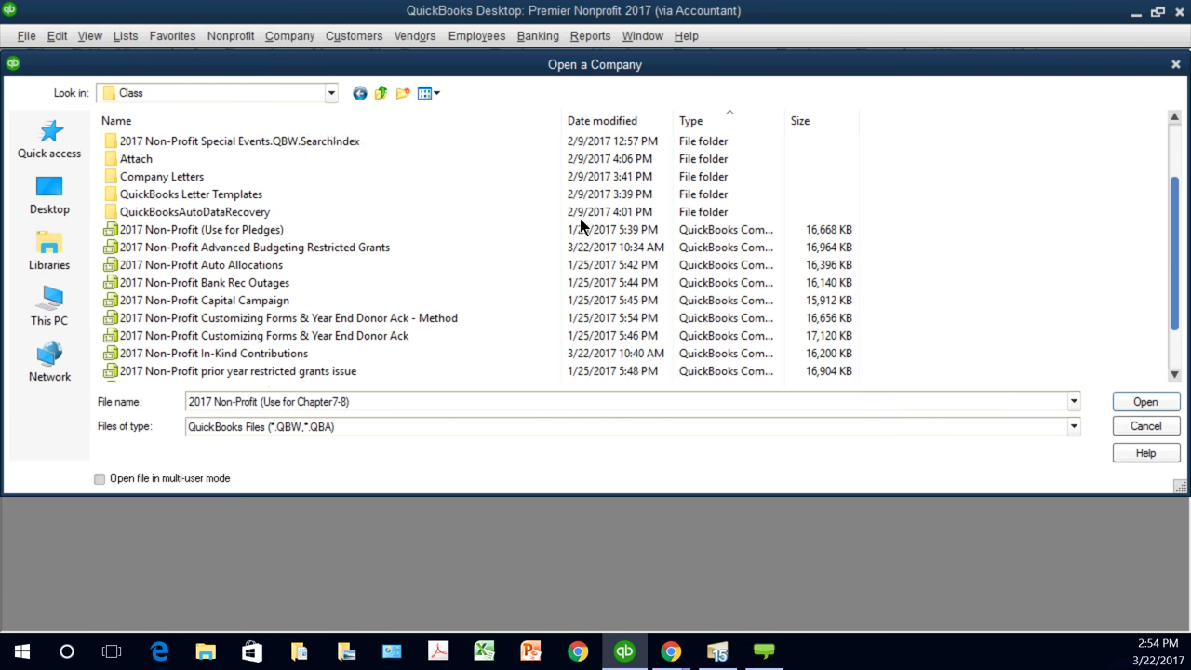
scroll(580, 218, down, 2)
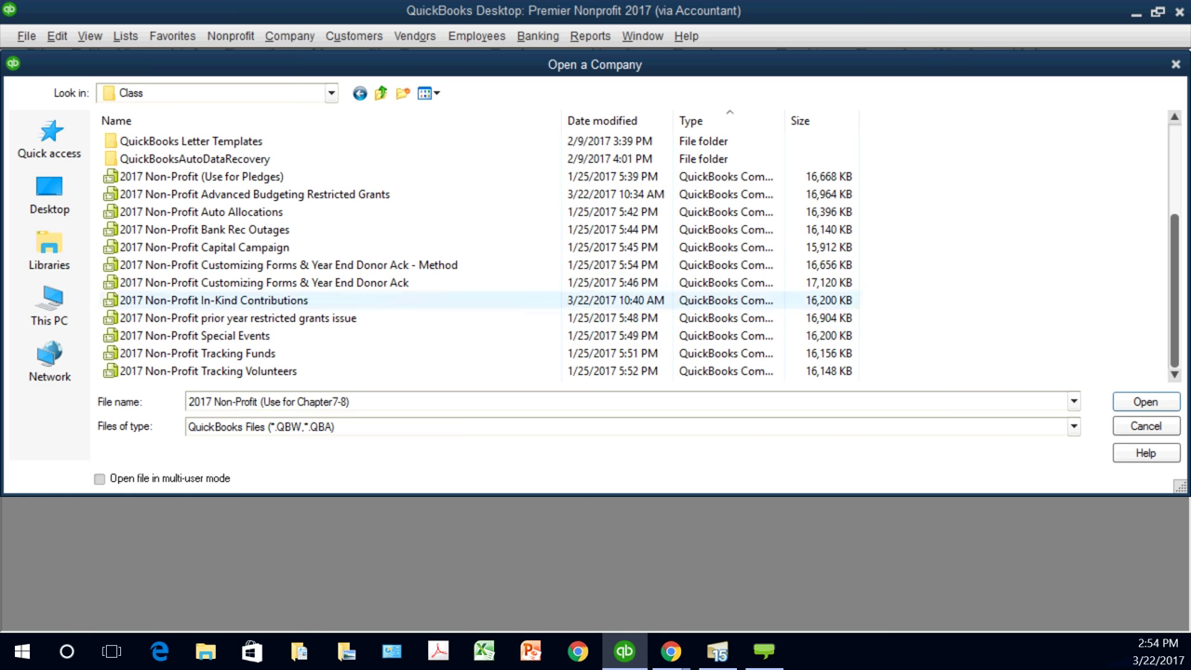
click(213, 299)
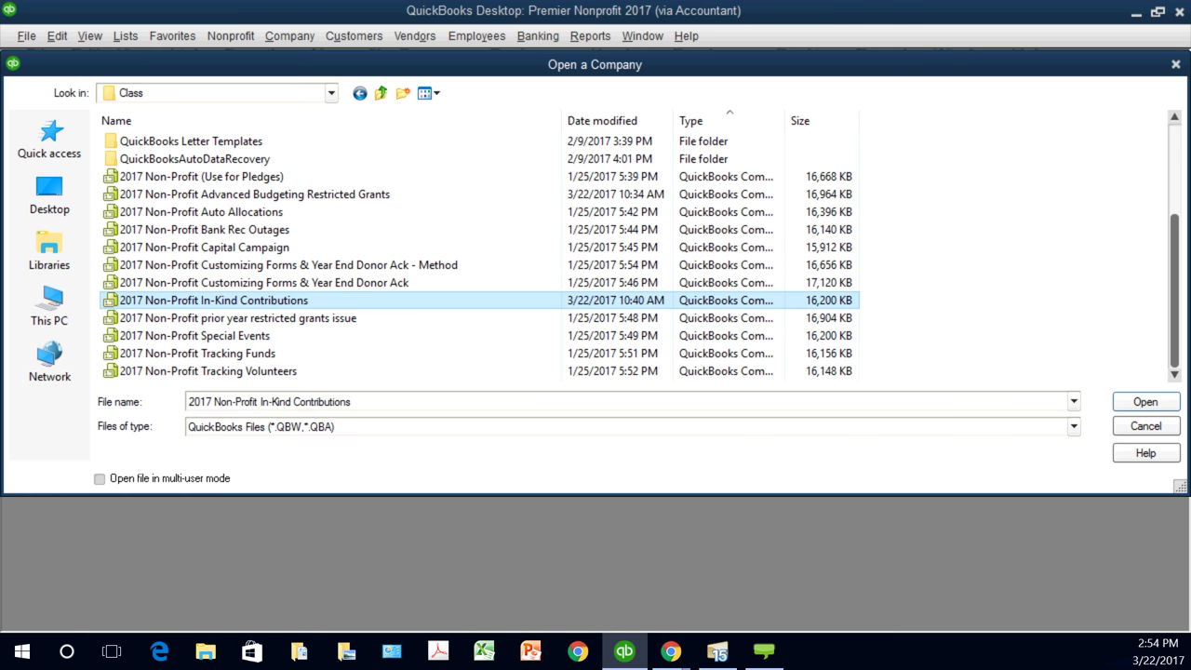
key(Return)
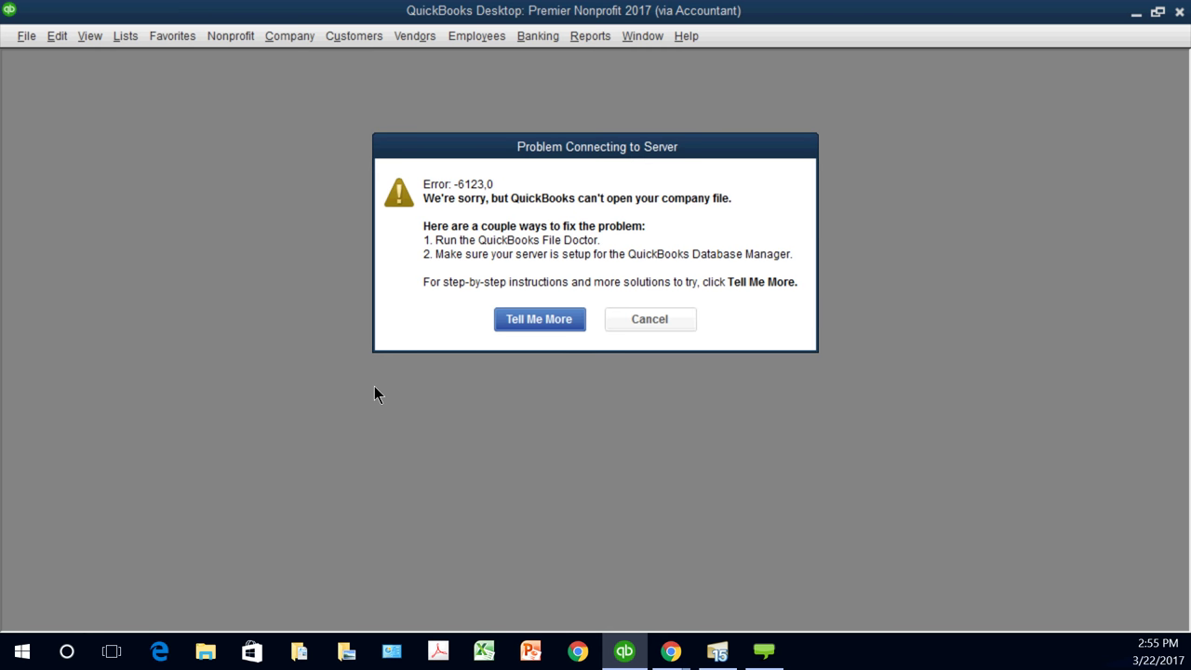
key(Escape)
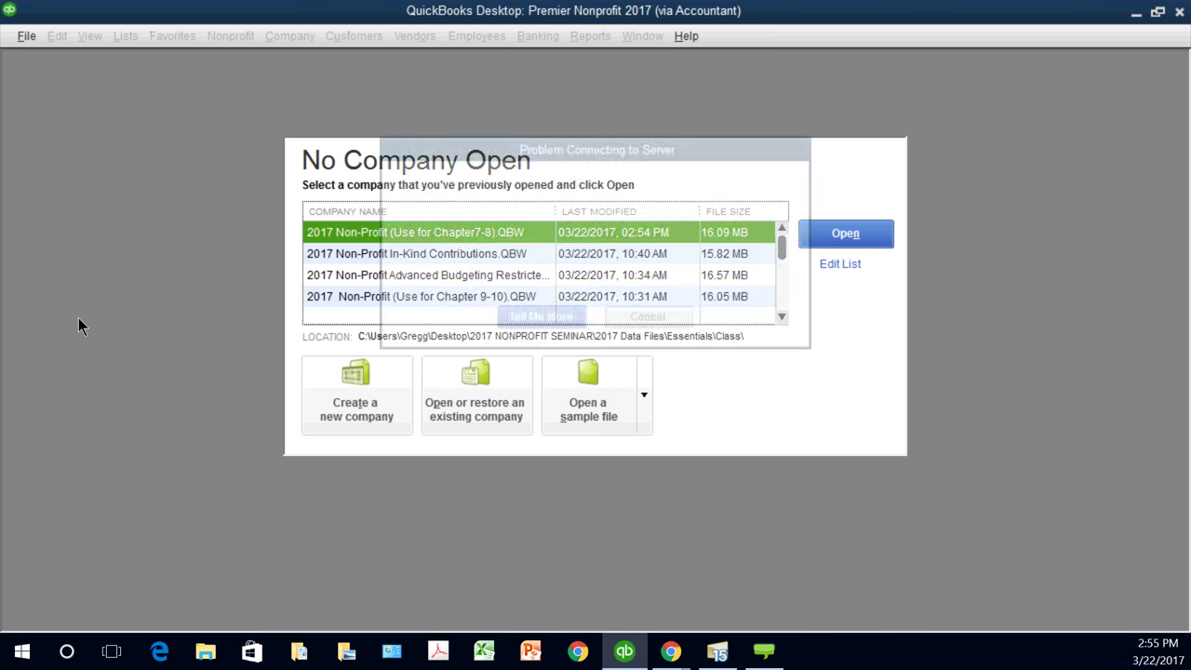
Step: Start opening another company file and browse from the Essentials folder to the Class folder inside Beyond
key(alt+f)
key(Down)
key(Return)
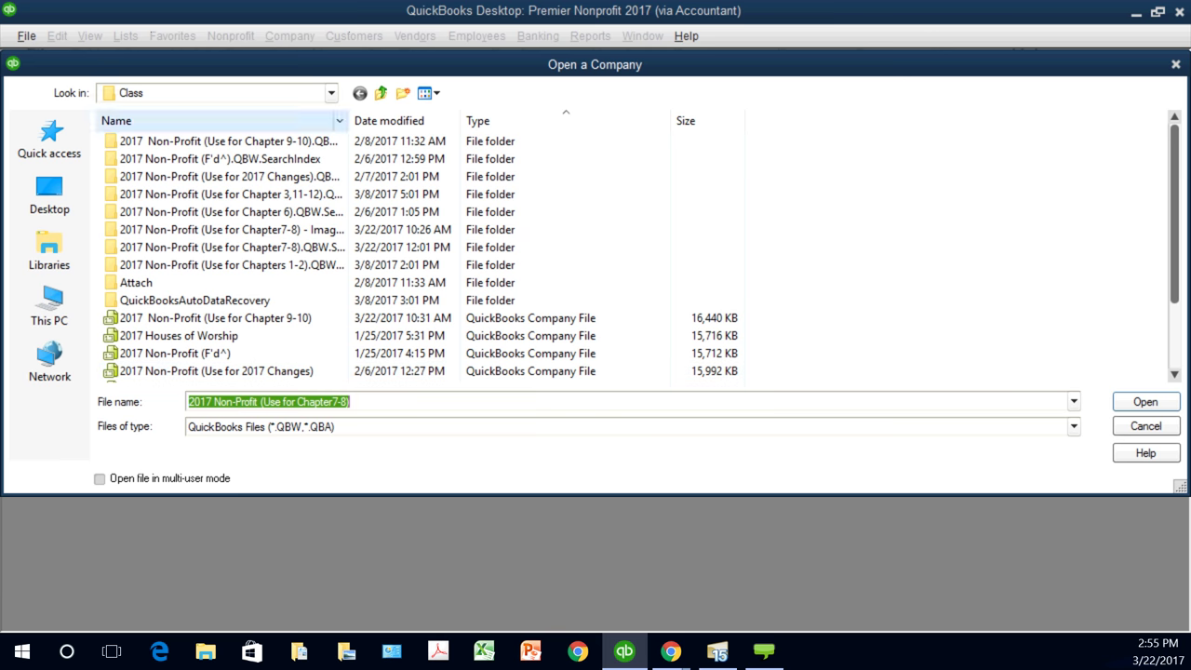
click(380, 92)
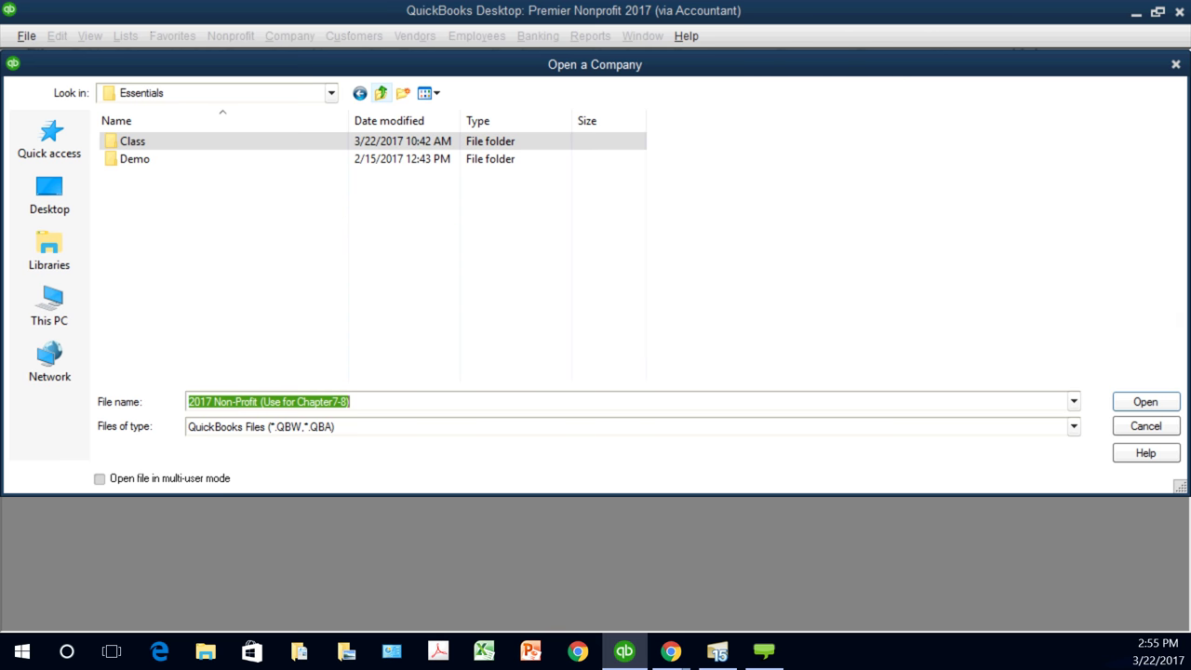
click(381, 92)
double_click(130, 141)
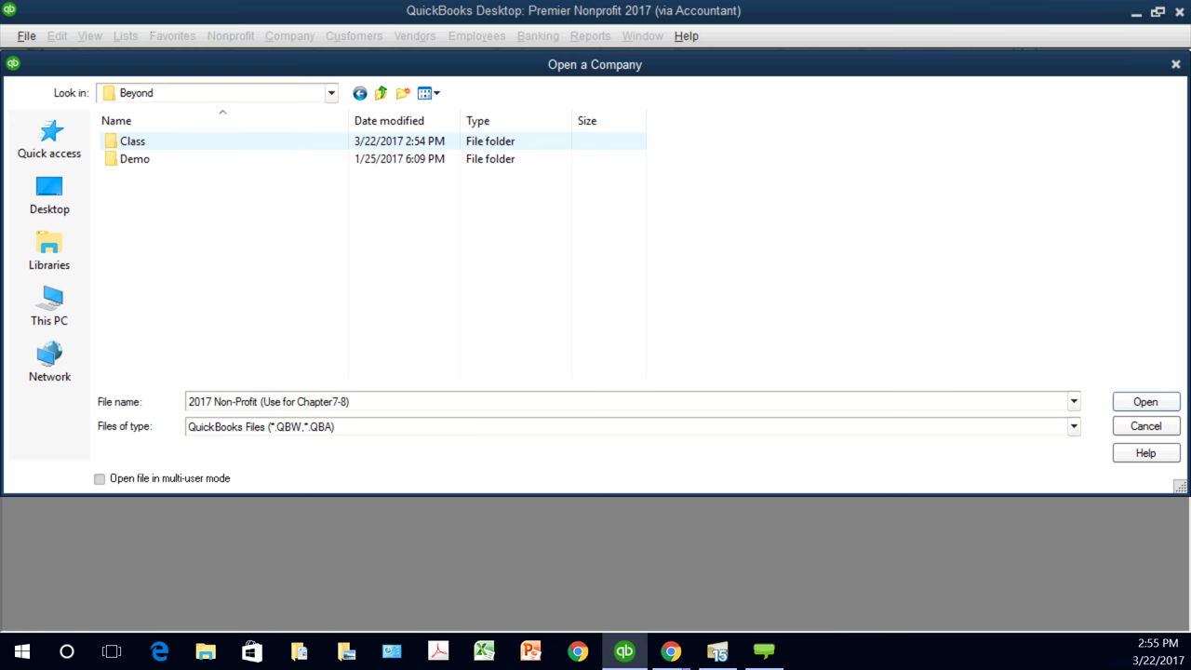
double_click(132, 140)
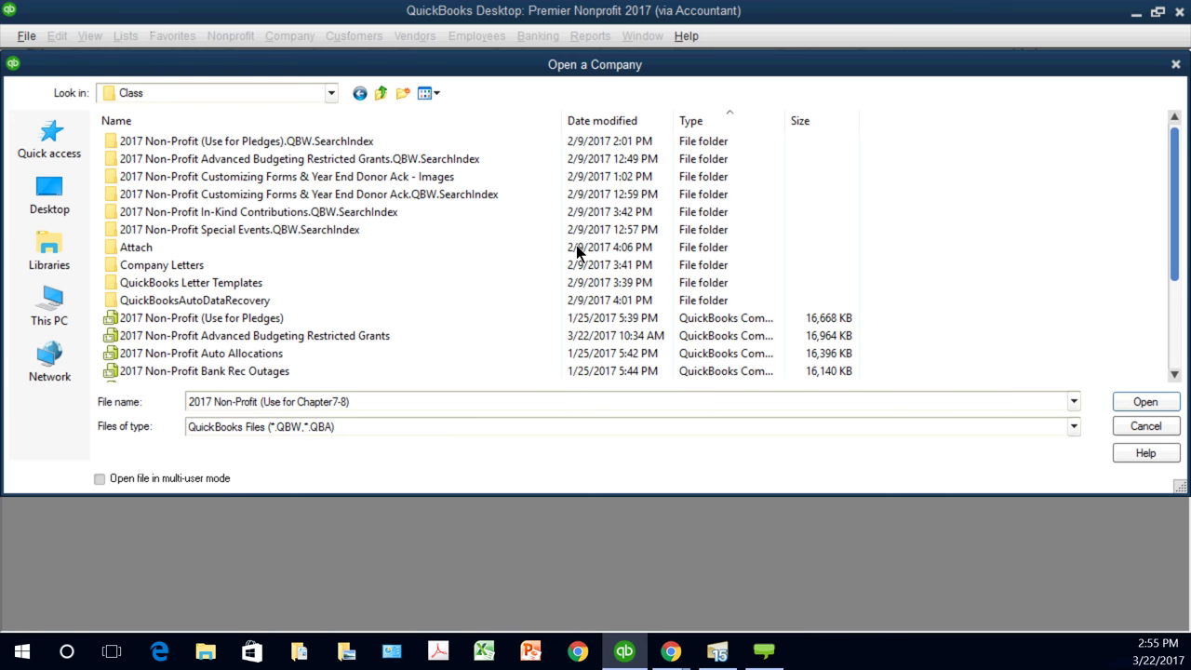
Step: Open the company file 2017 Non-Profit In-Kind Contributions and acknowledge the sample file notice
scroll(539, 247, down, 2)
scroll(585, 317, down, 1)
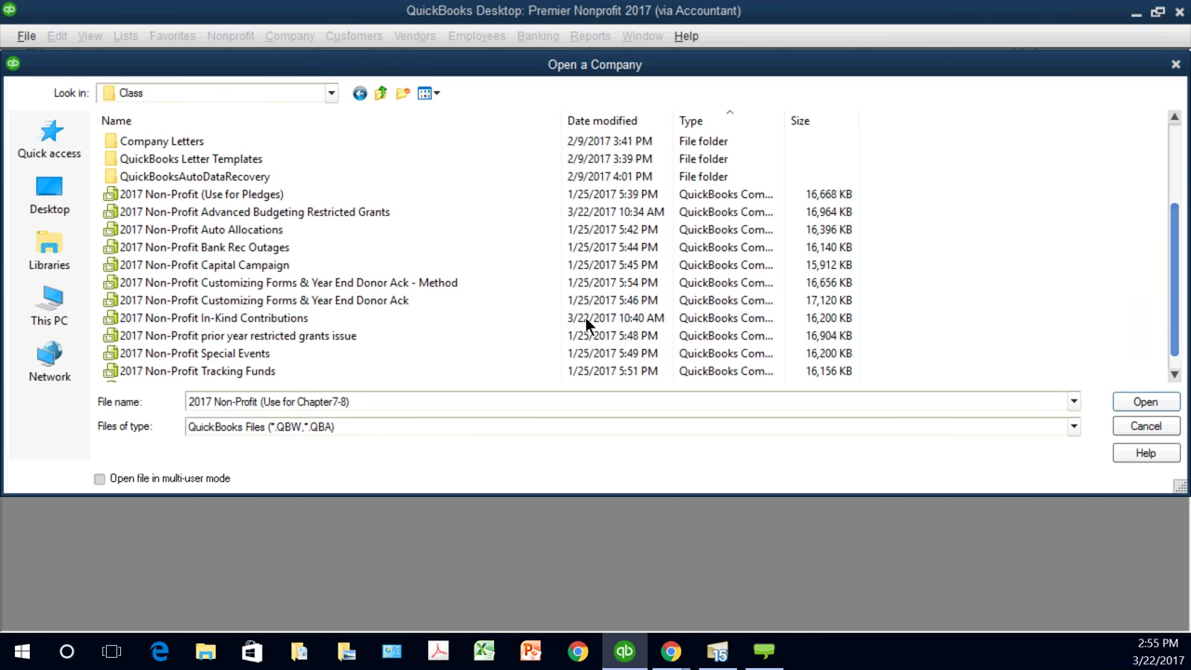
click(213, 317)
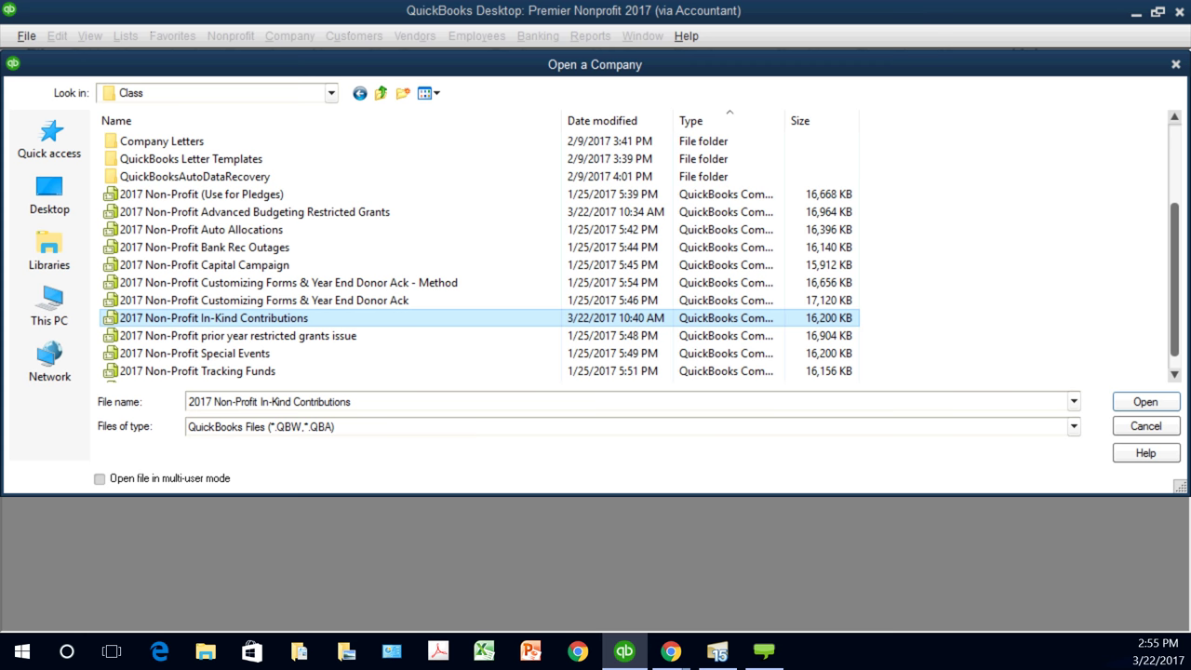
right_click(279, 317)
click(316, 299)
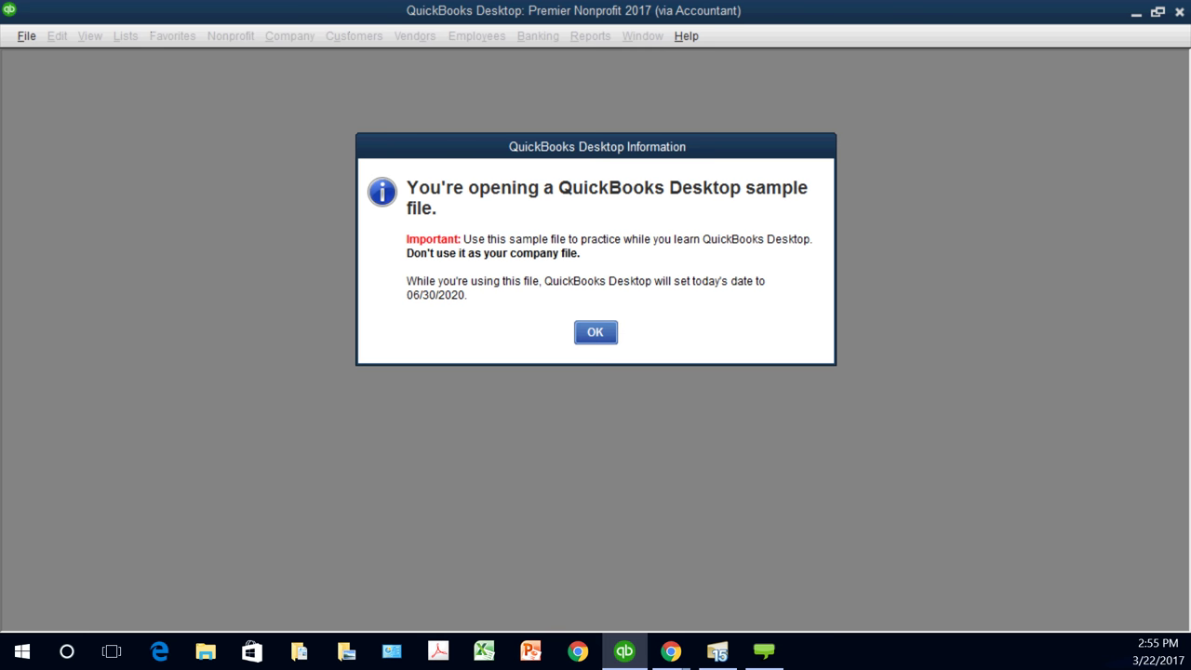
key(Return)
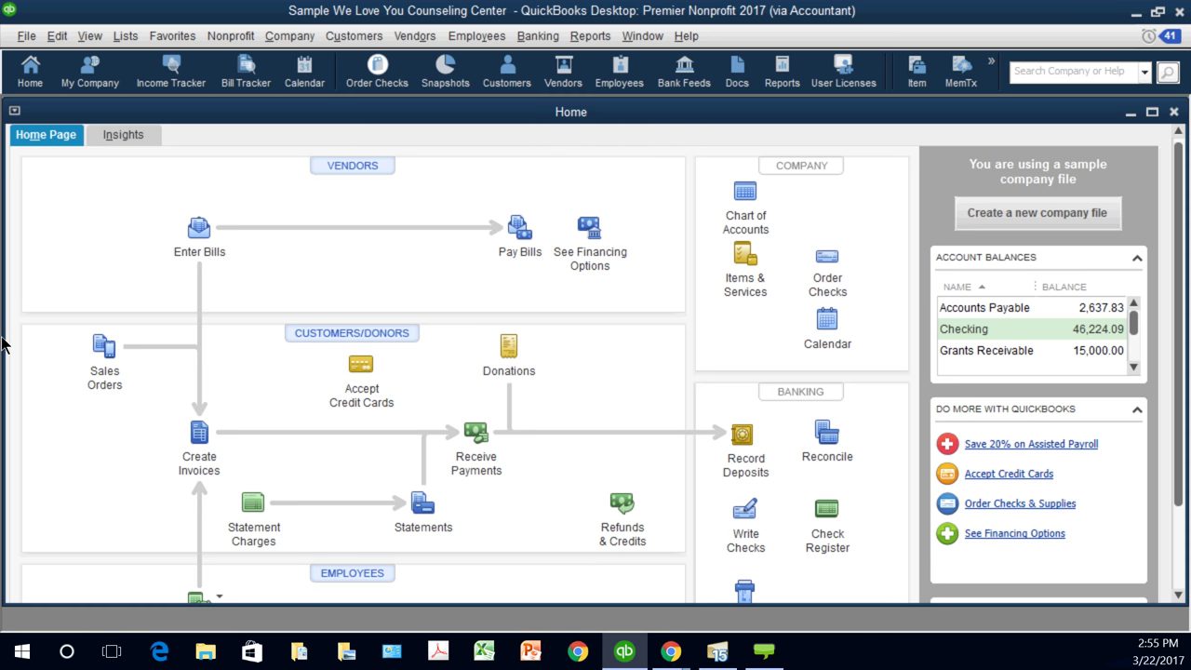
key(alt+y)
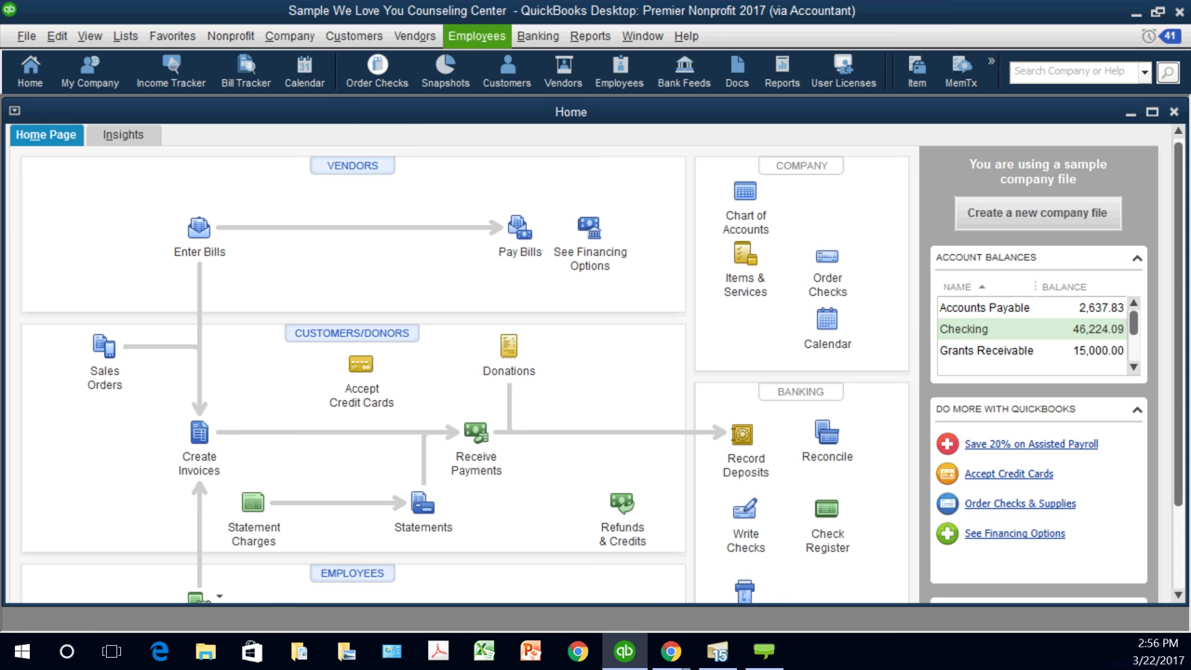
key(Escape)
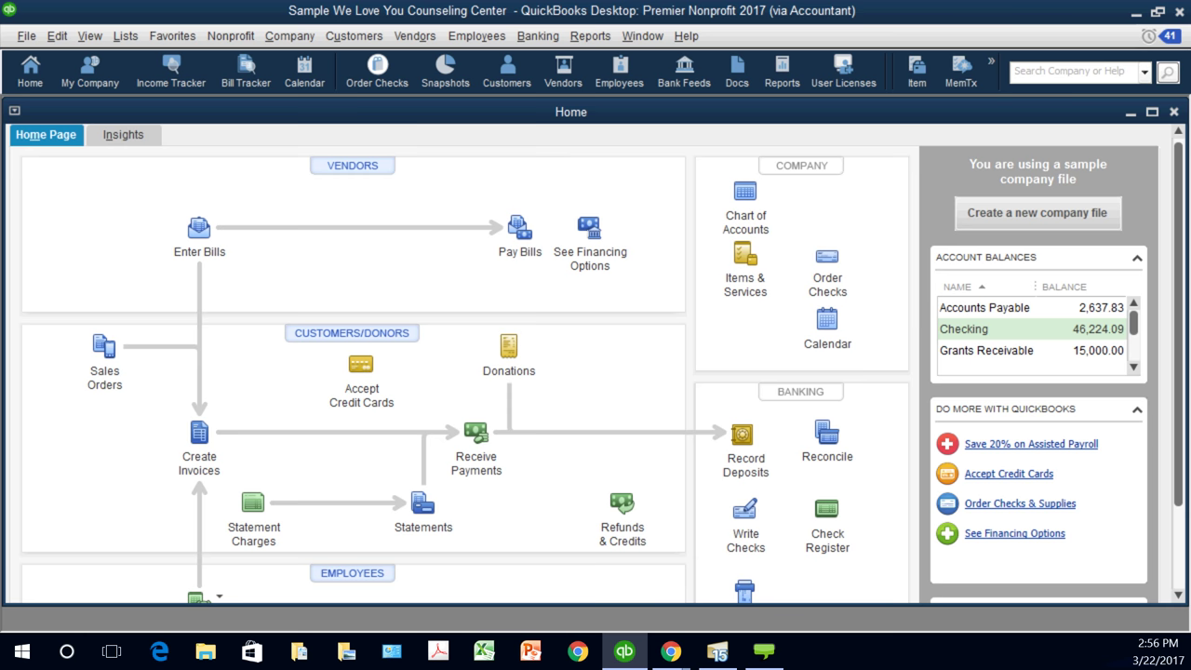
Step: Start a new general journal entry and set the first line's account to In-KInd Contributions
key(alt+c)
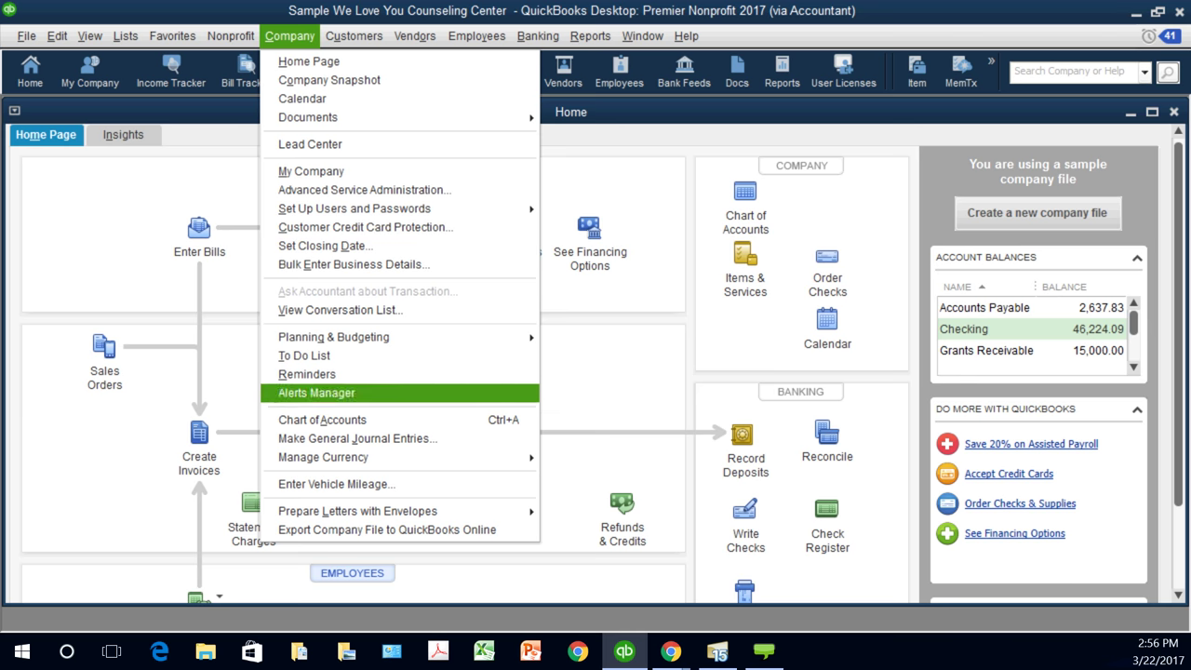
key(Return)
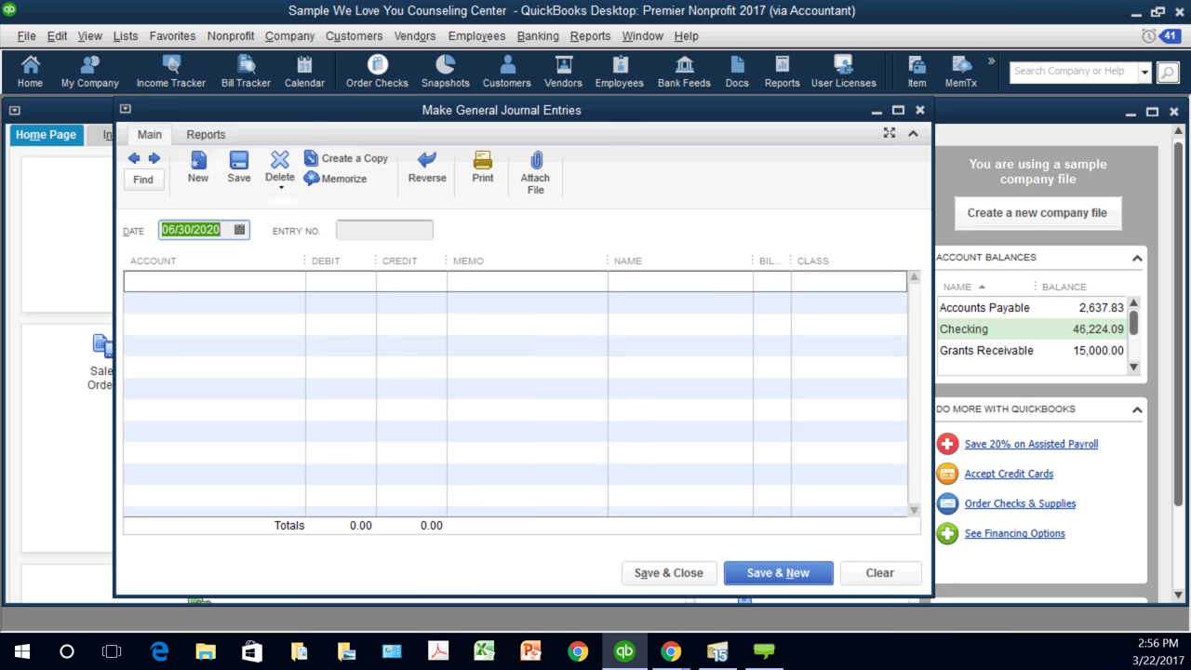
click(214, 281)
click(294, 280)
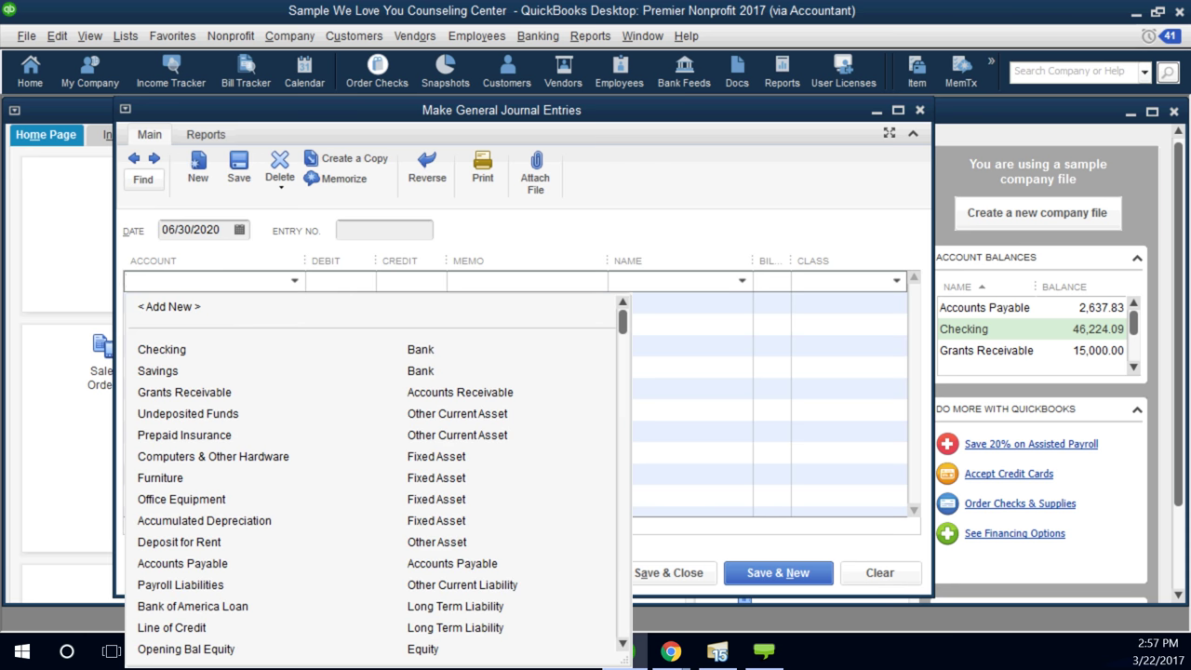
scroll(27, 339, down, 5)
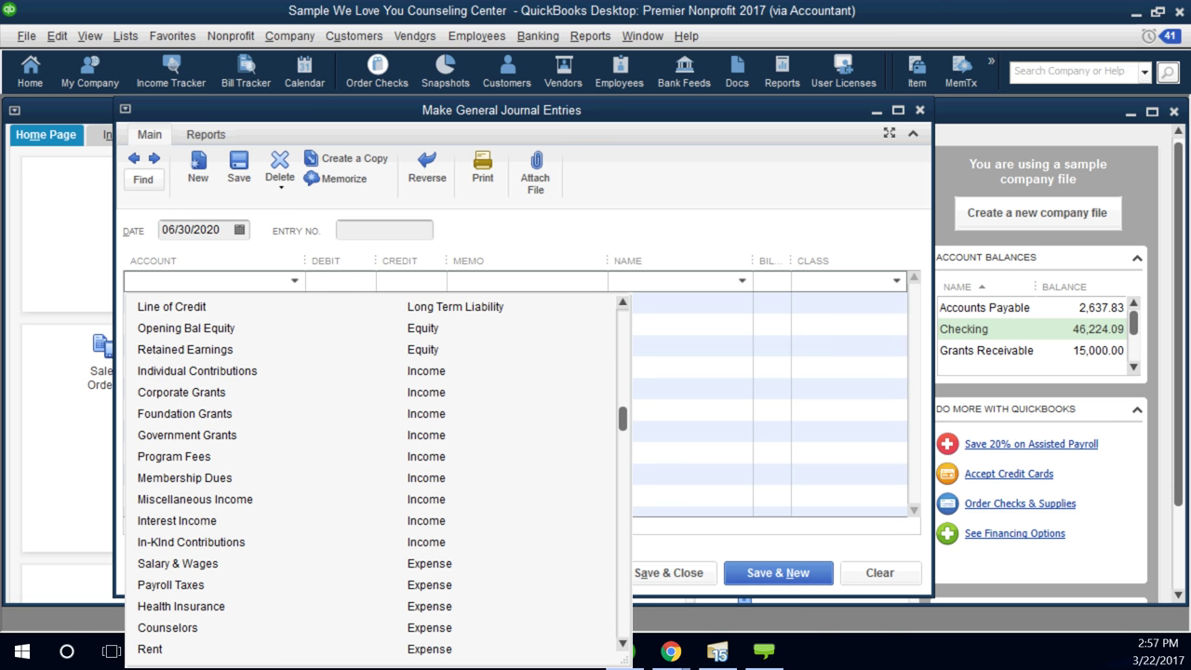
click(191, 541)
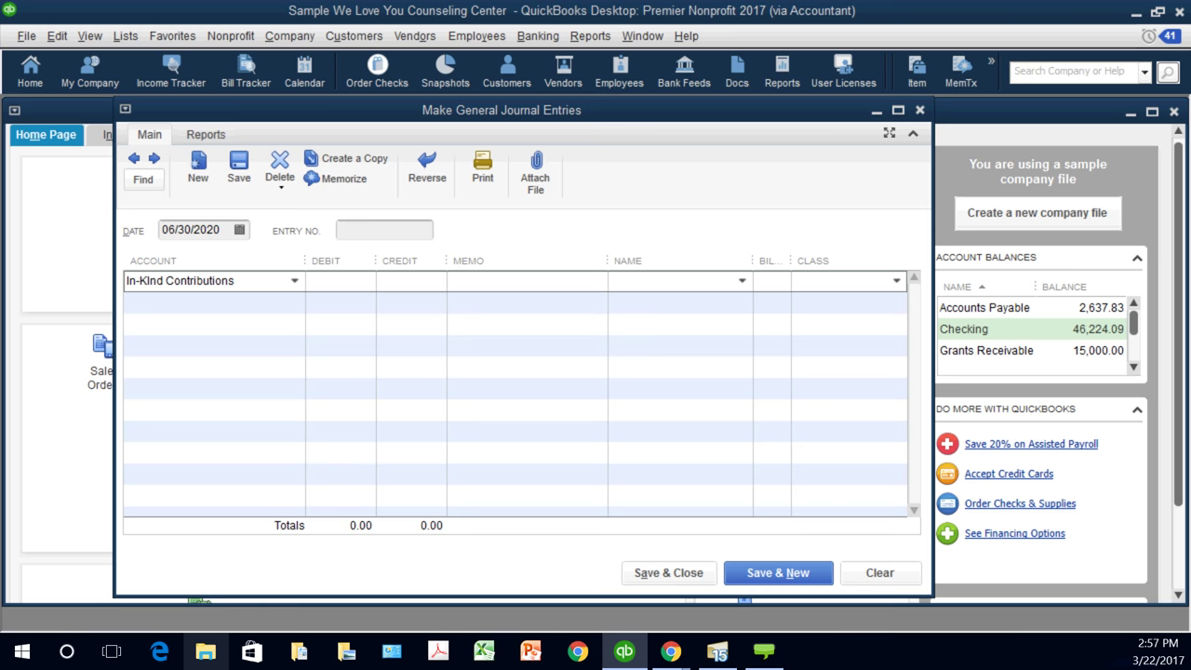
Step: Switch to File Explorer and open the Excel workbook Pregnant Alice from the 2016 NON PROFIT SEMINAR folder on the Desktop
click(205, 652)
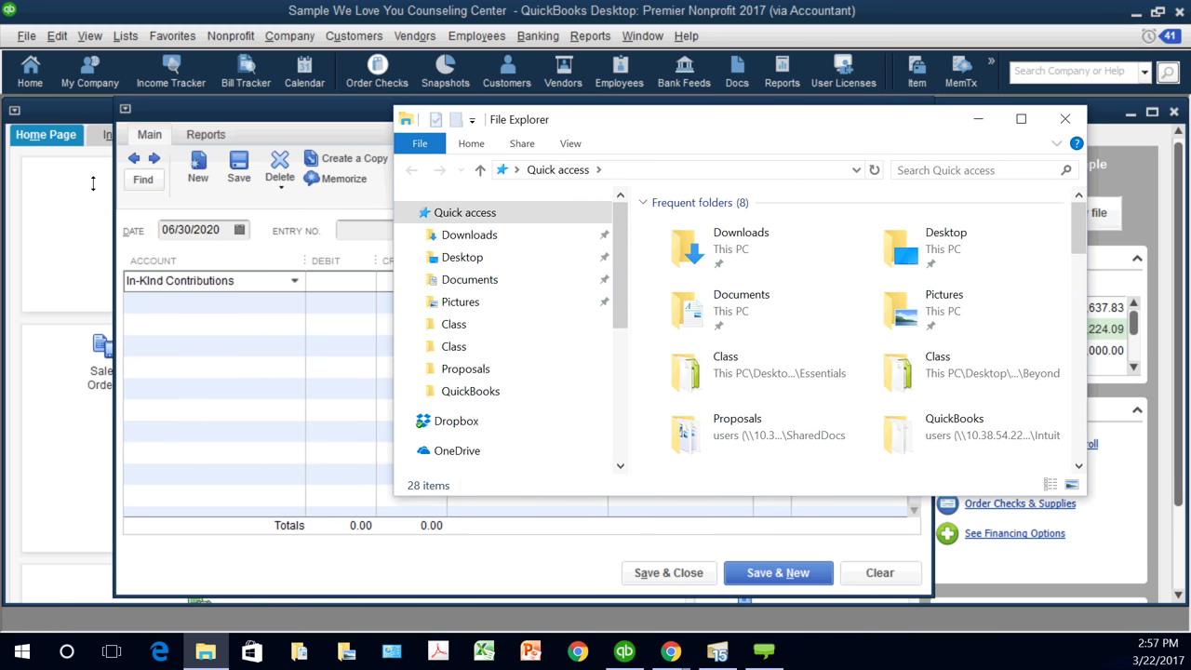
click(458, 256)
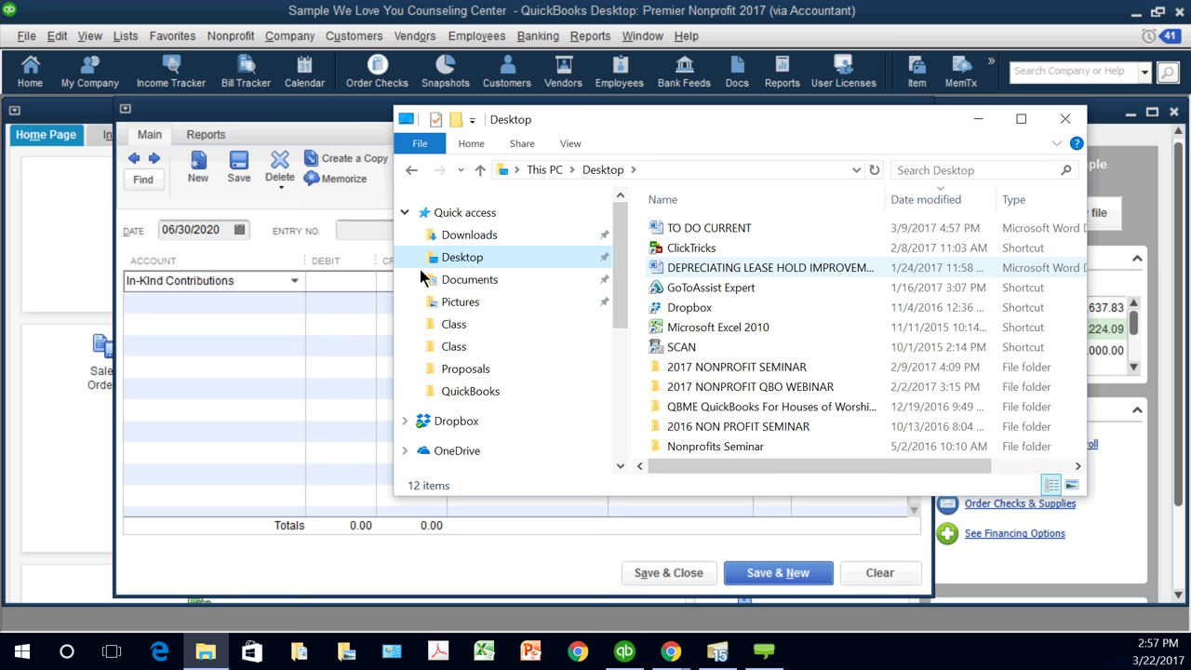
click(737, 426)
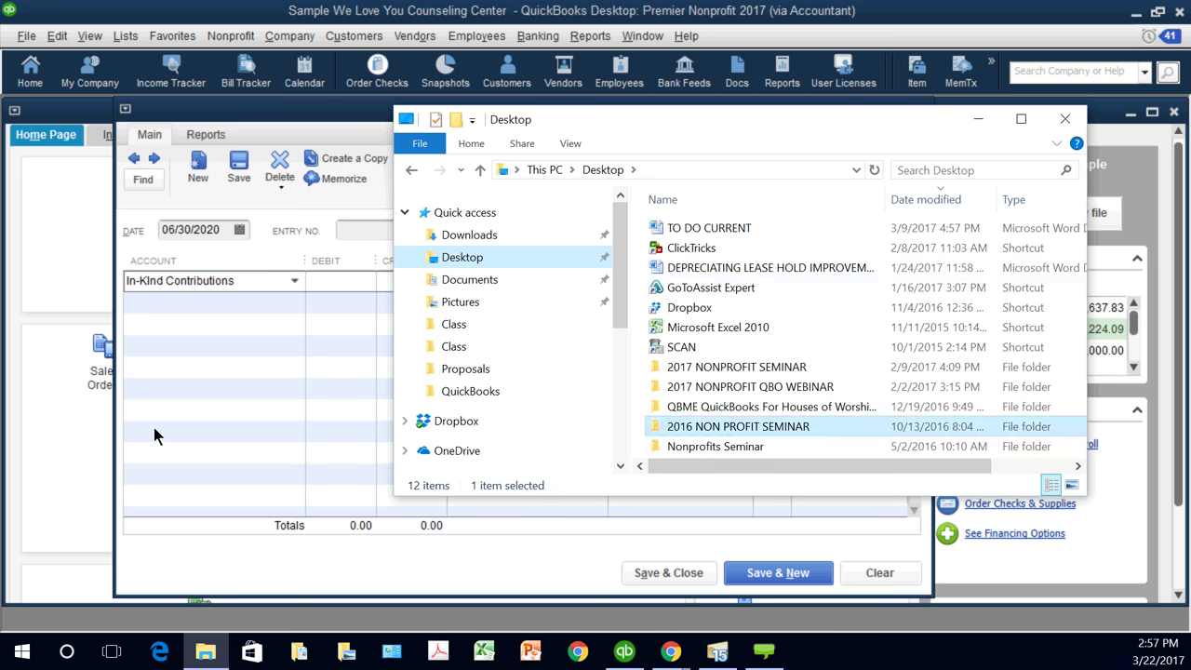
key(Return)
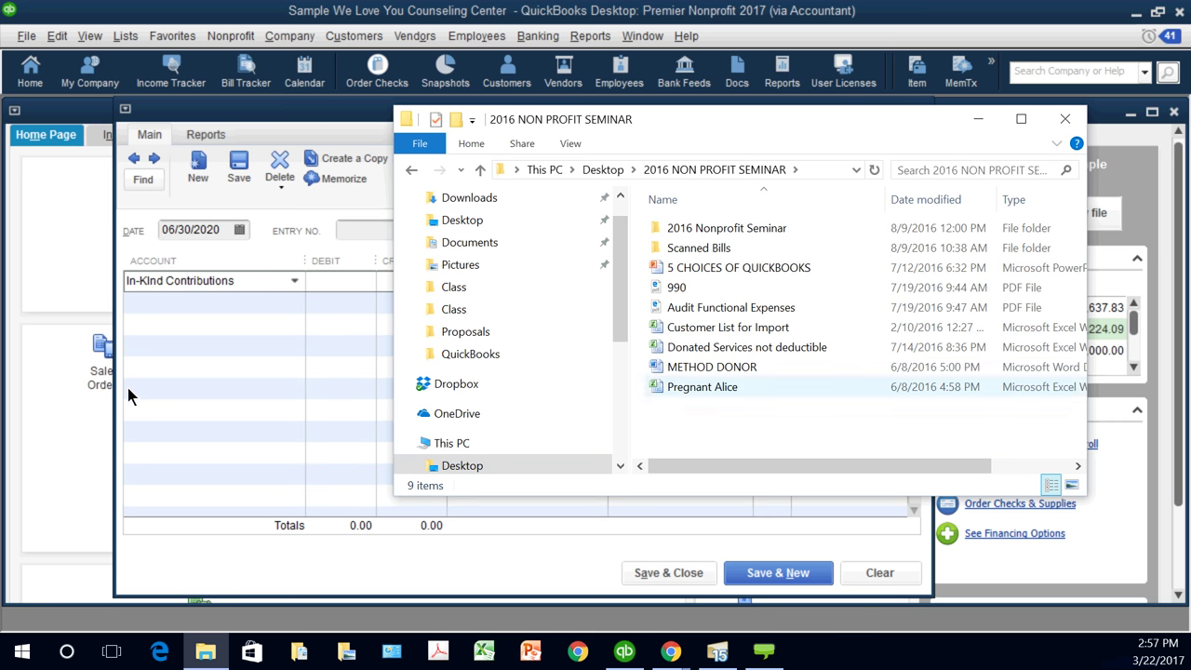
click(701, 386)
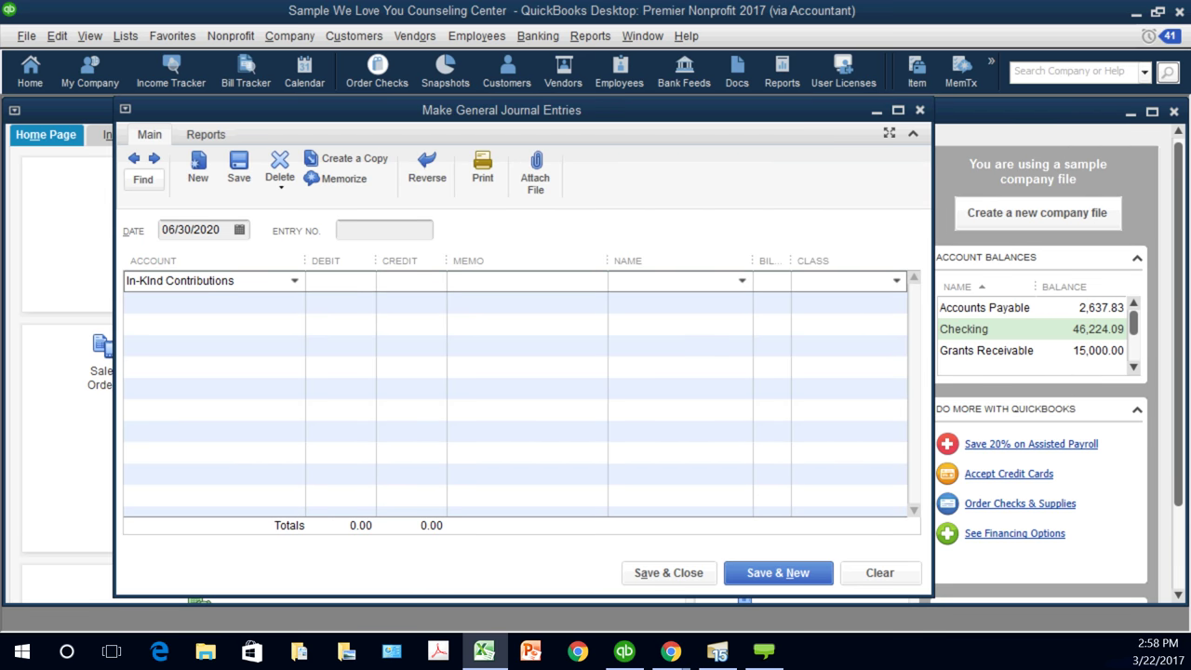
Step: Back in QuickBooks, credit 800 to In-KInd Contributions and assign the balancing 800 debit on the second line to Counselors
click(443, 280)
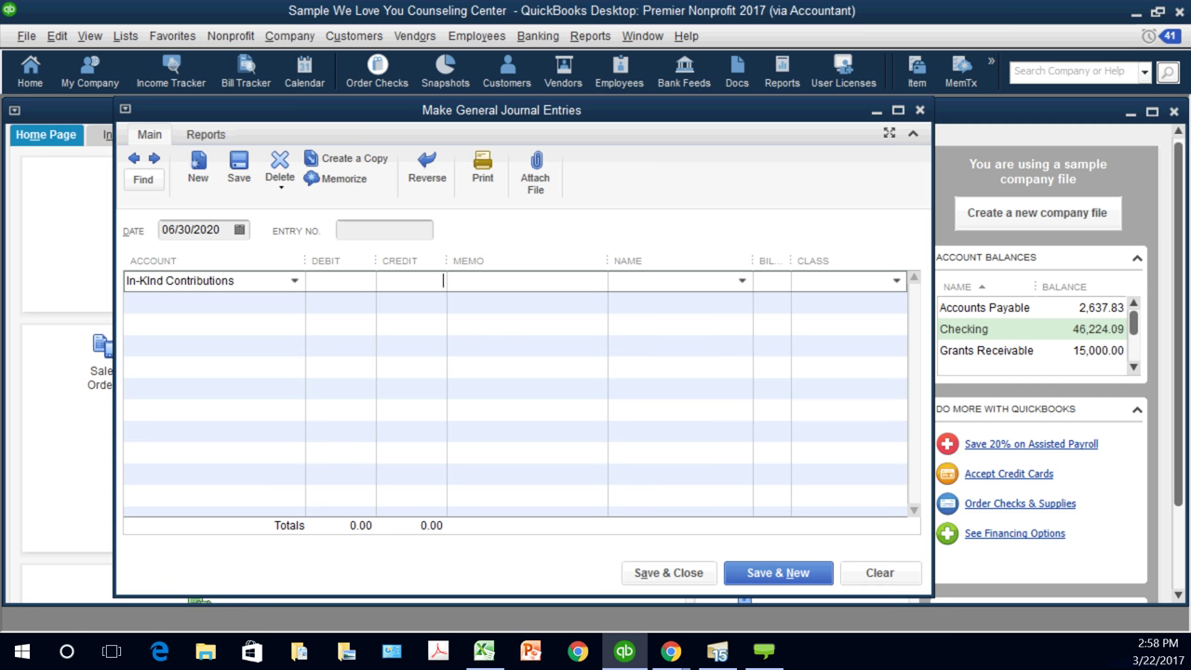
text(800)
key(Tab)
key(Tab)
key(Tab)
key(Tab)
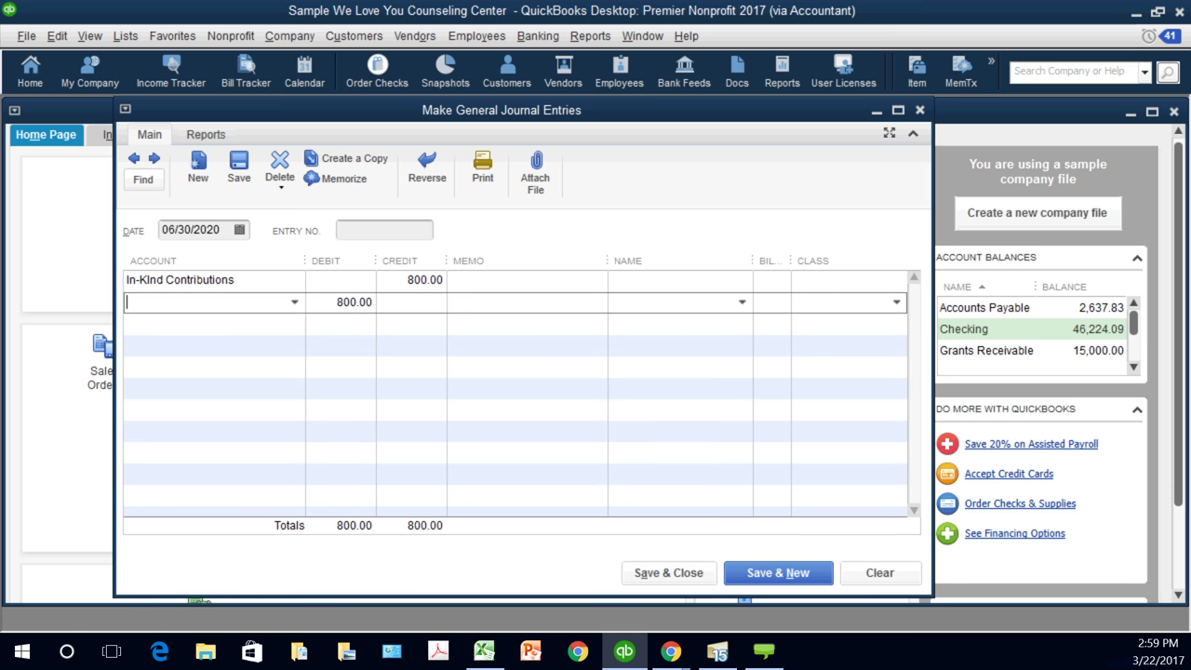
key(alt+Down)
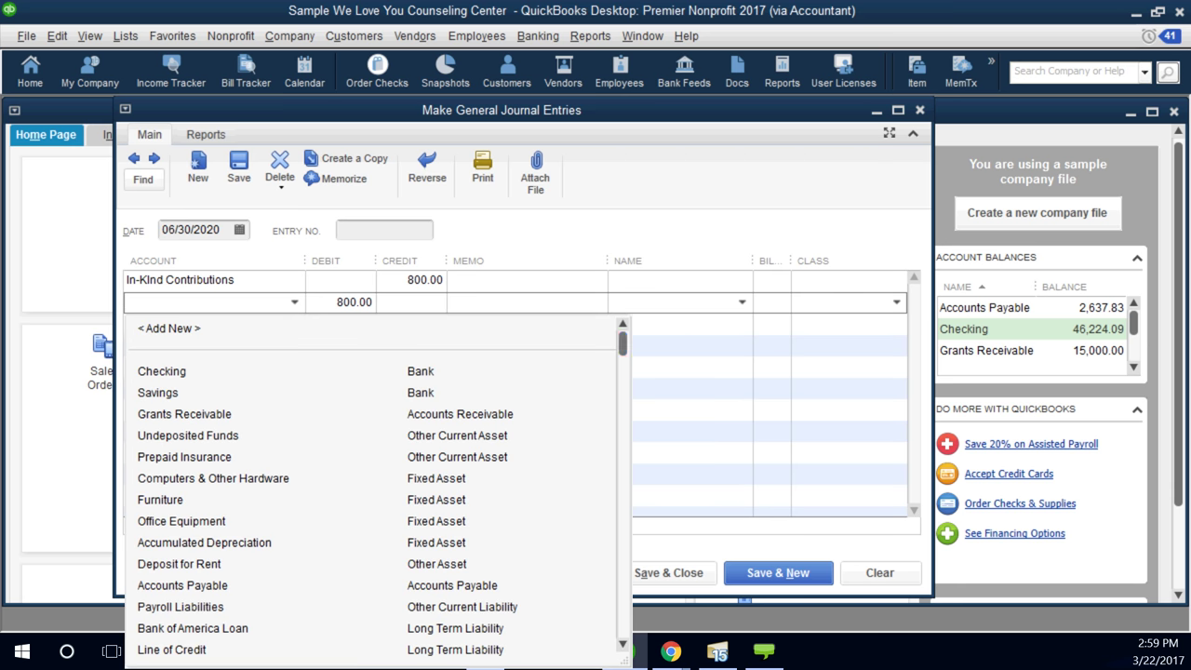
scroll(20, 338, down, 7)
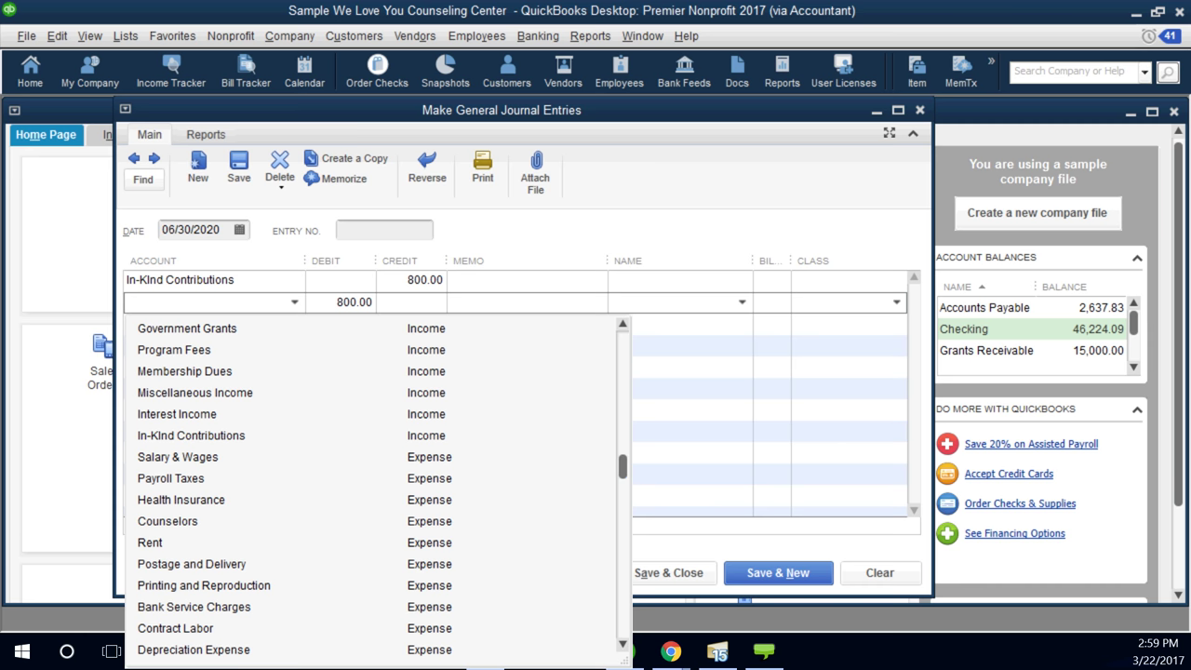
click(167, 521)
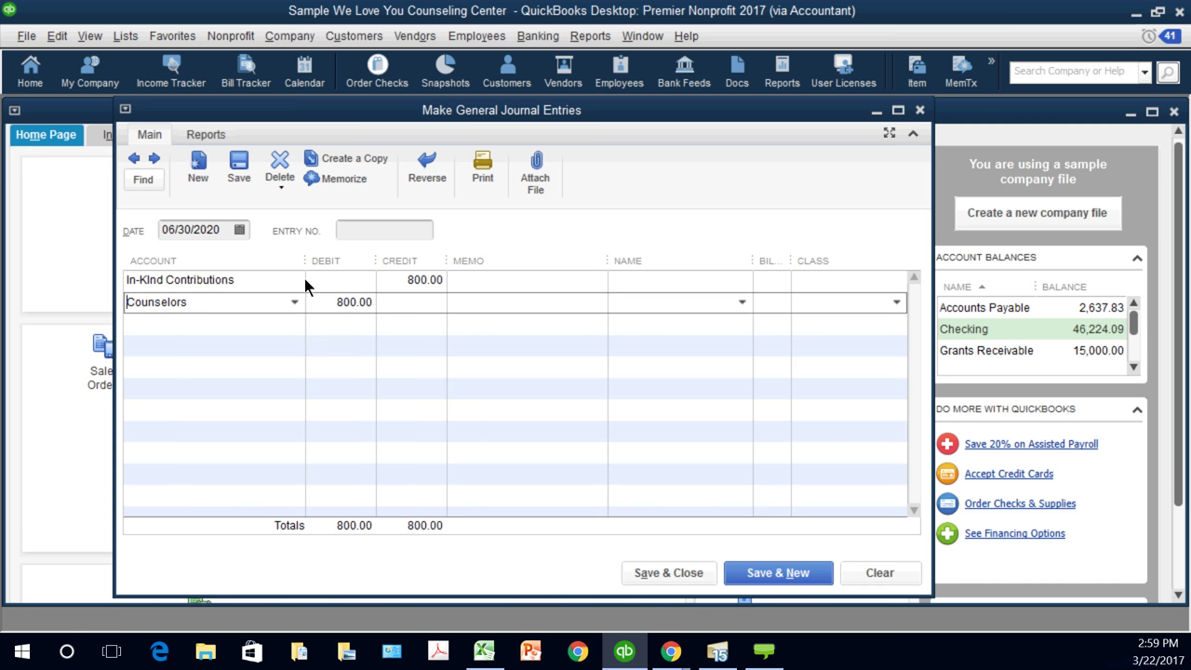
Step: Assign the class Counseling Center to both the In-KInd Contributions and Counselors lines of the journal entry
key(shift+Tab)
key(alt+Down)
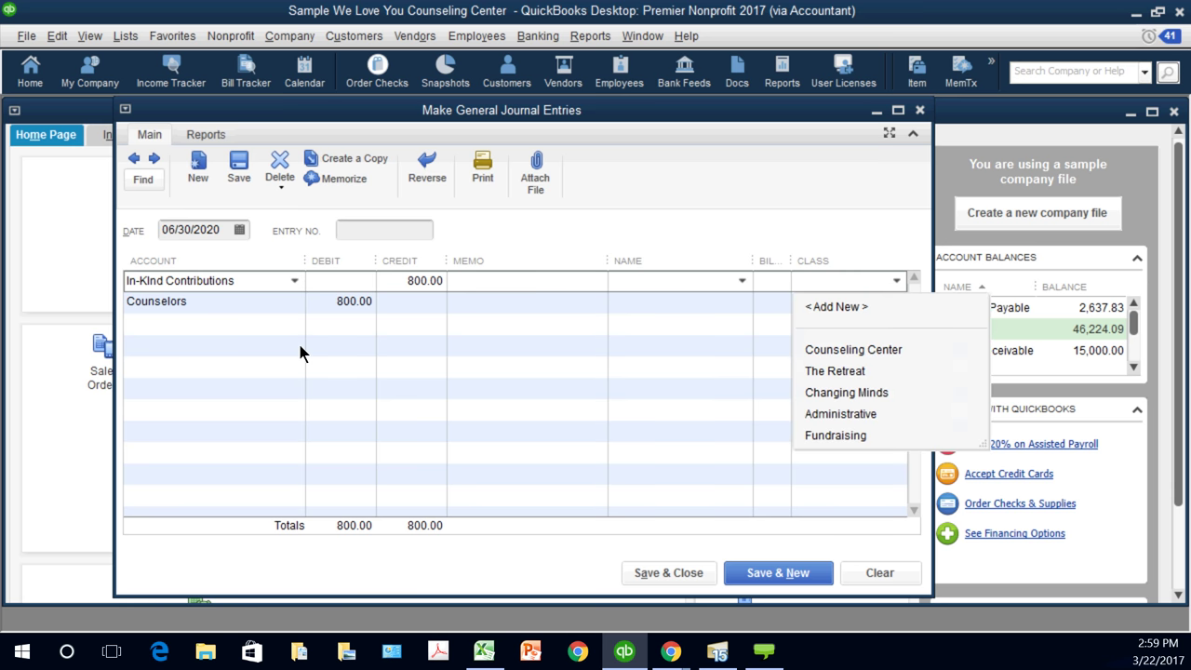
key(Down)
key(Return)
key(Down)
key(alt+Down)
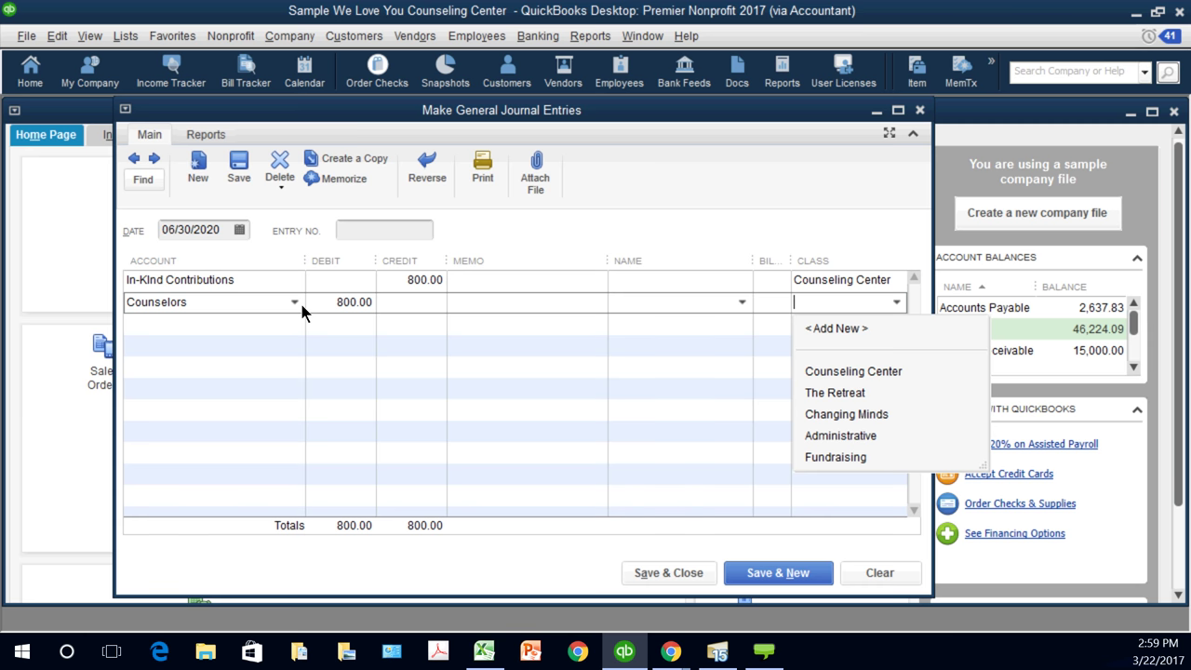
text(Counseling Center)
key(Tab)
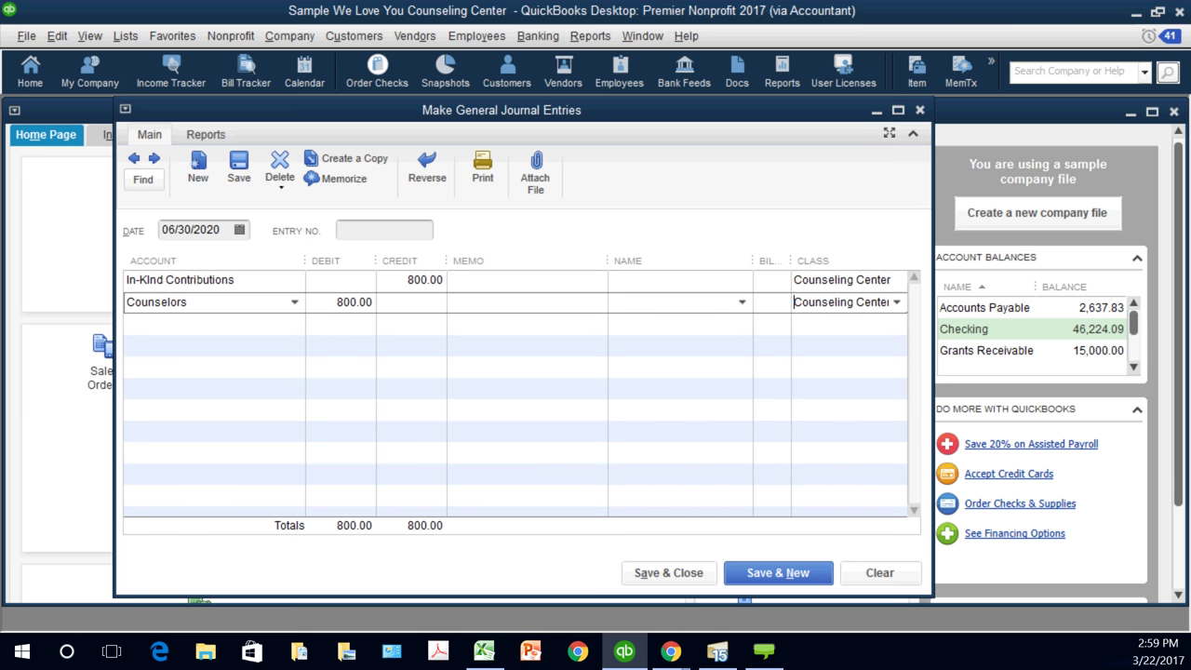
Step: Check the account choices on both journal lines, keep them, and save and close the entry
click(234, 280)
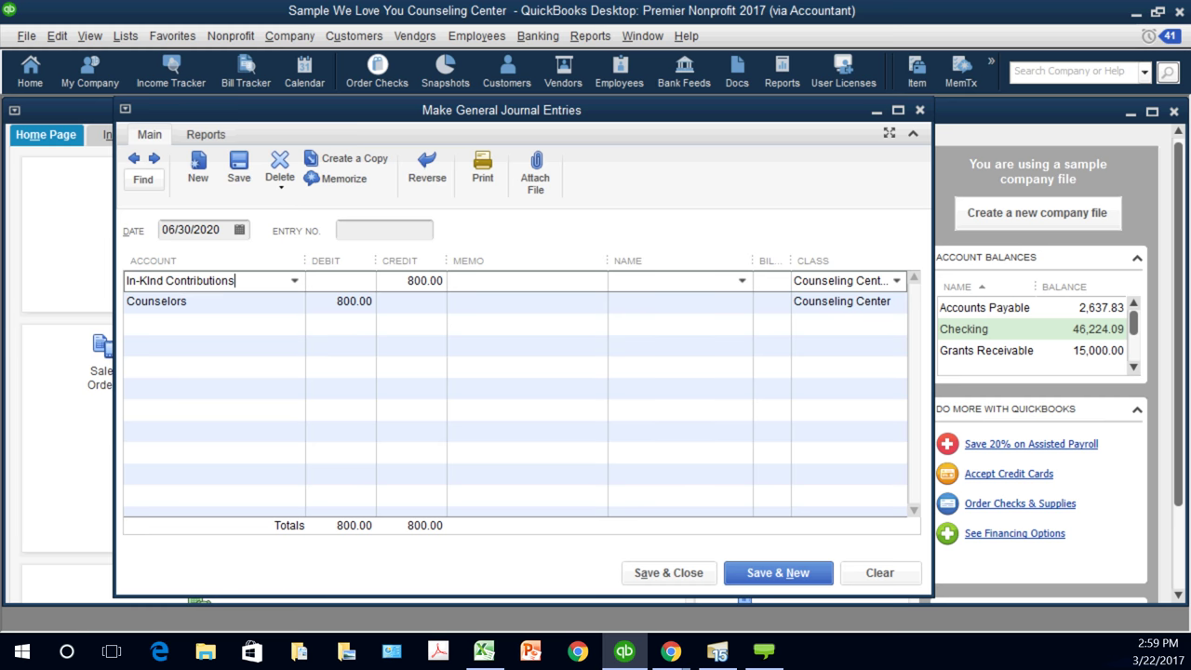
key(alt+Down)
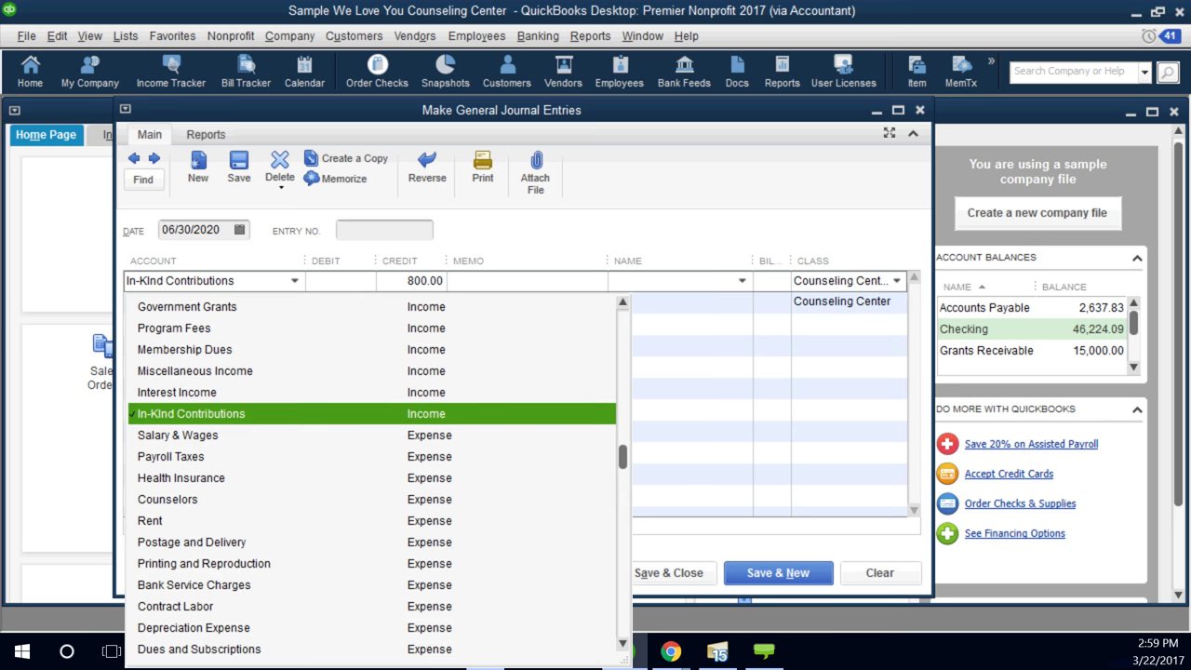
key(Escape)
key(Down)
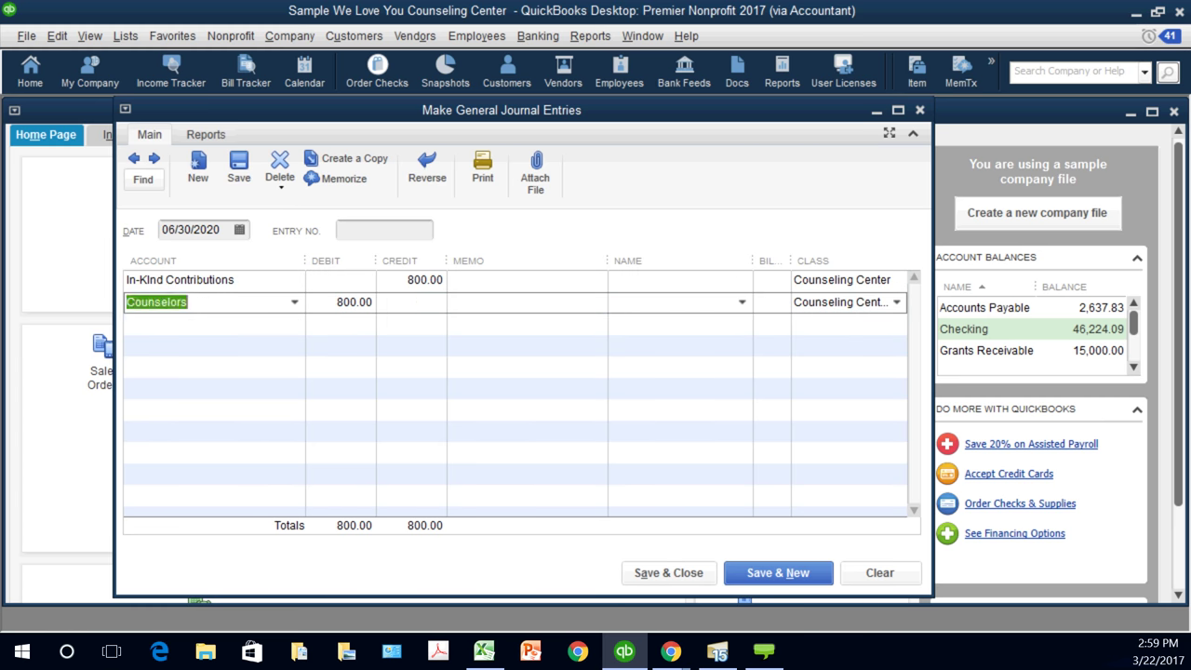
key(alt+Down)
key(Escape)
key(alt+a)
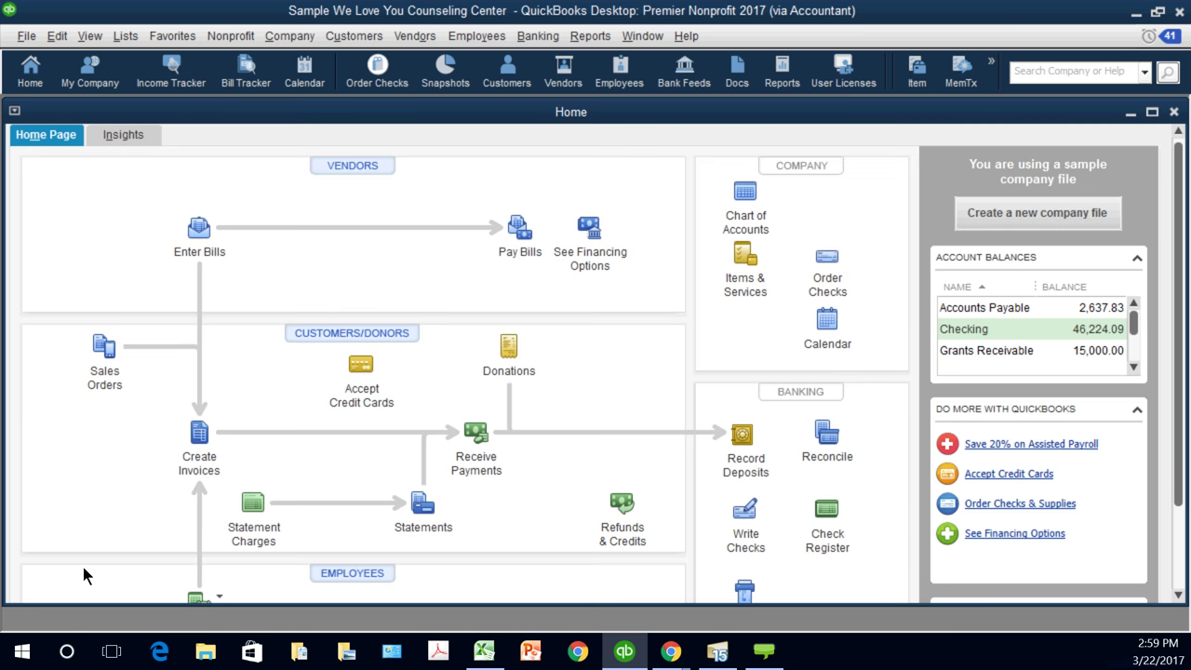
Step: Run the Profit & Loss Standard report from the Company & Financial reports
key(alt+r)
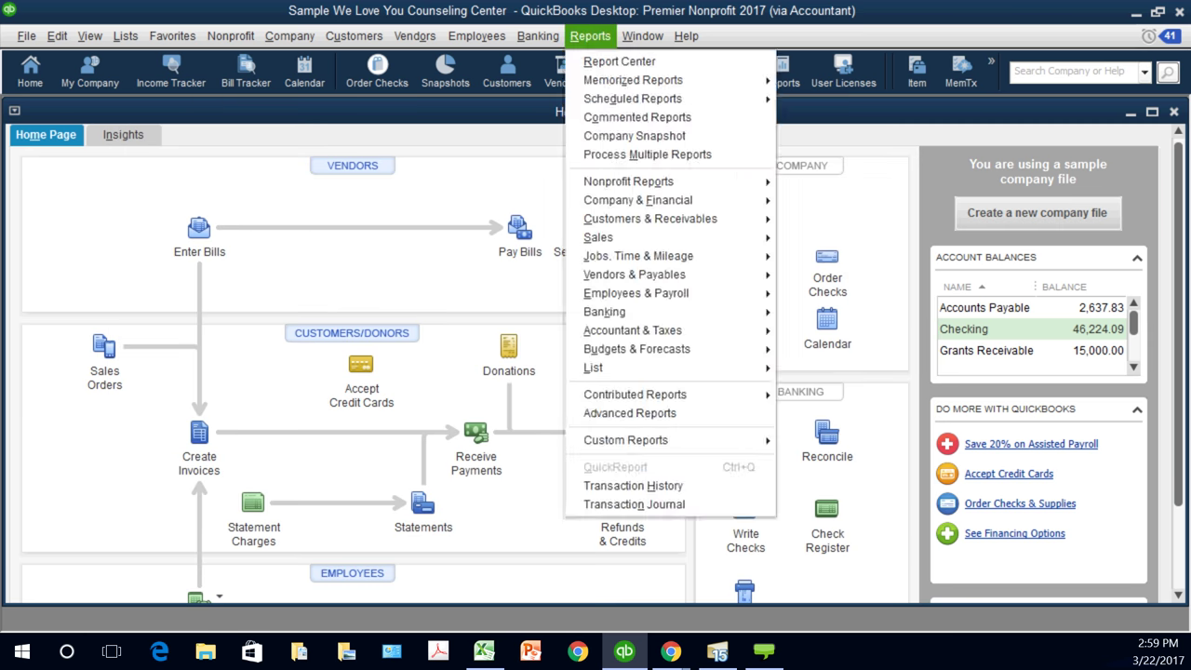
key(Down)
key(Down)
key(Down)
key(Down)
key(Down)
key(Down)
key(Down)
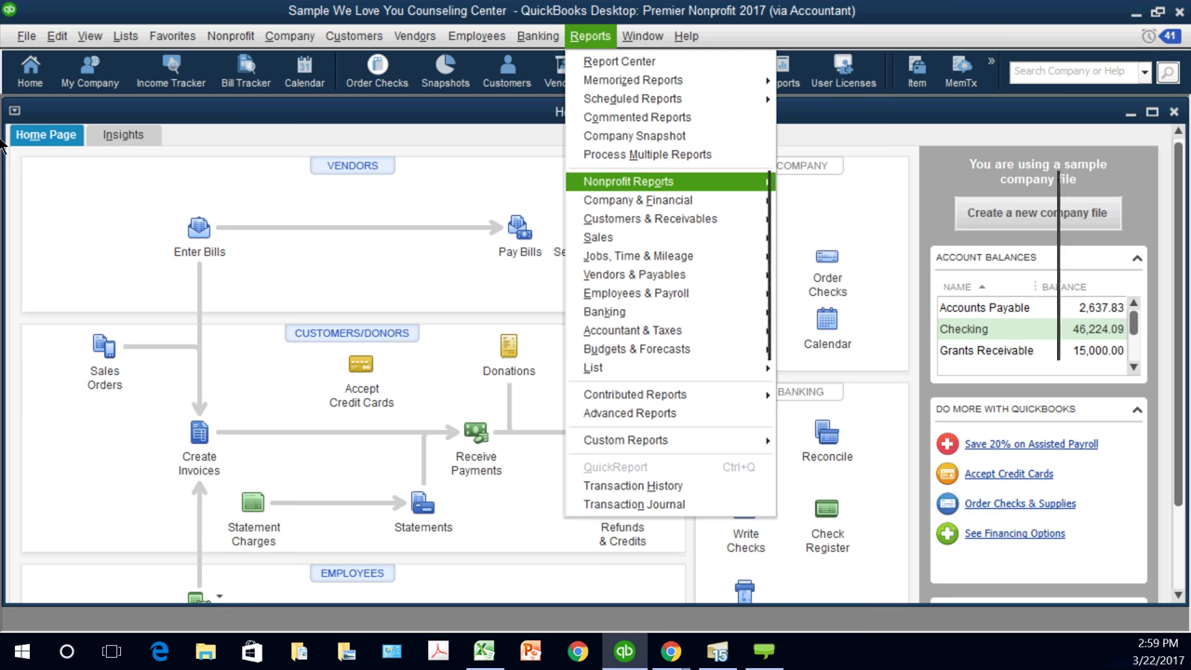
key(Down)
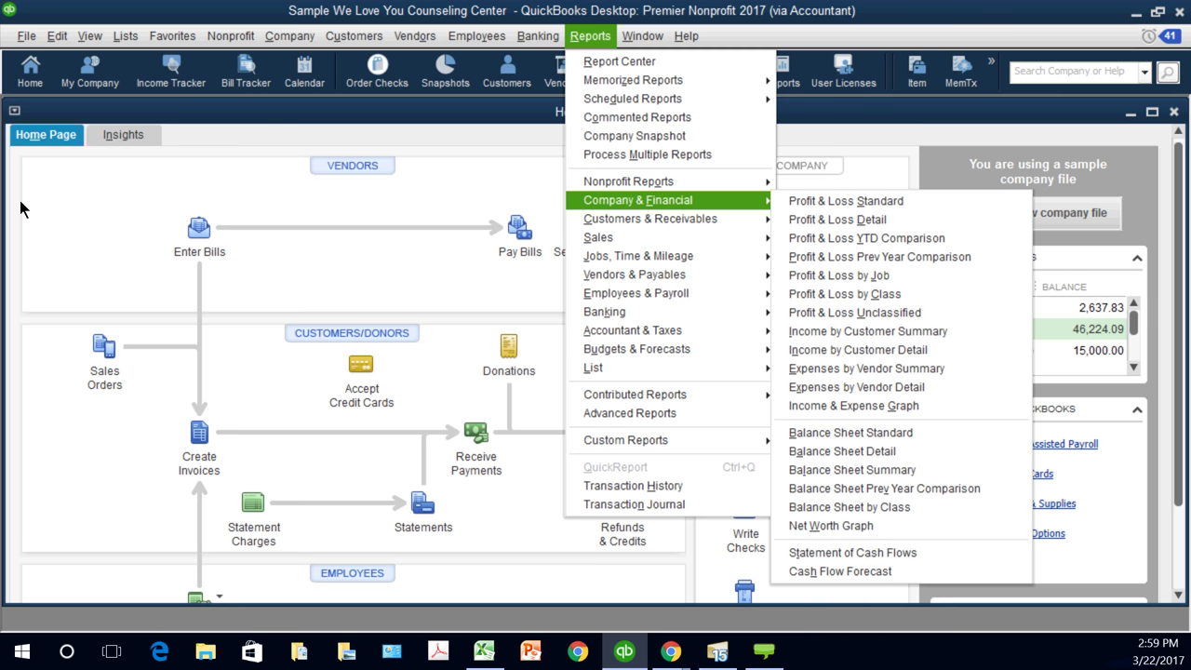
key(Right)
key(Return)
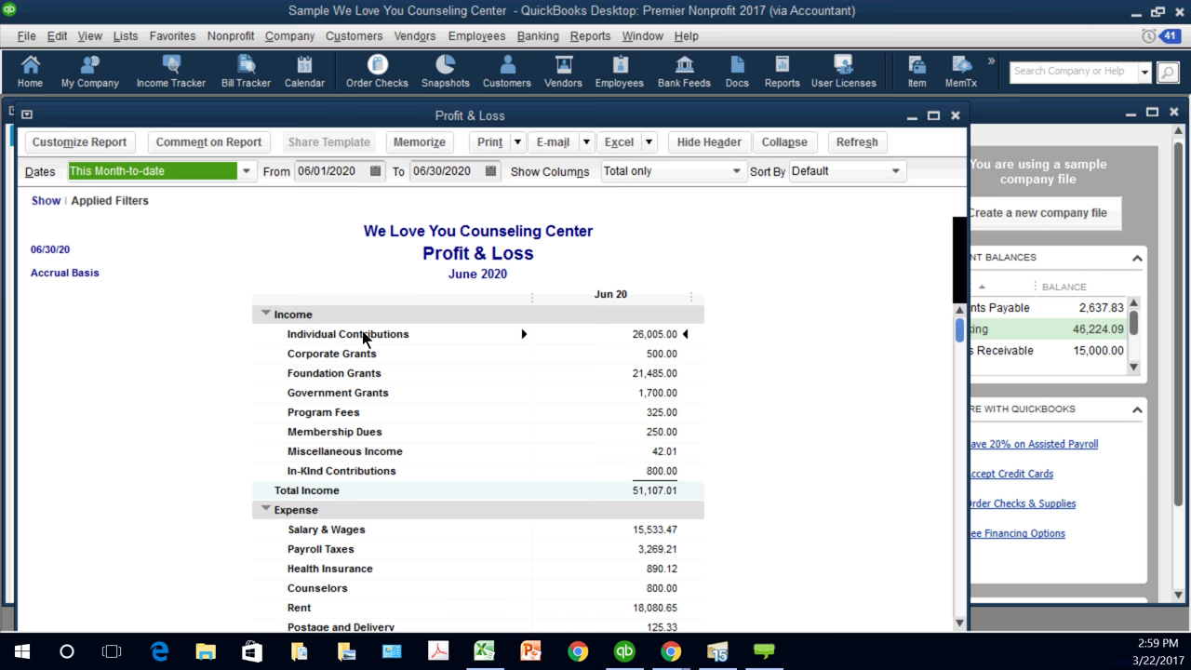
Step: Review the income and expense lines of the Profit & Loss report and break its columns down by Class
scroll(362, 330, down, 2)
scroll(369, 391, up, 1)
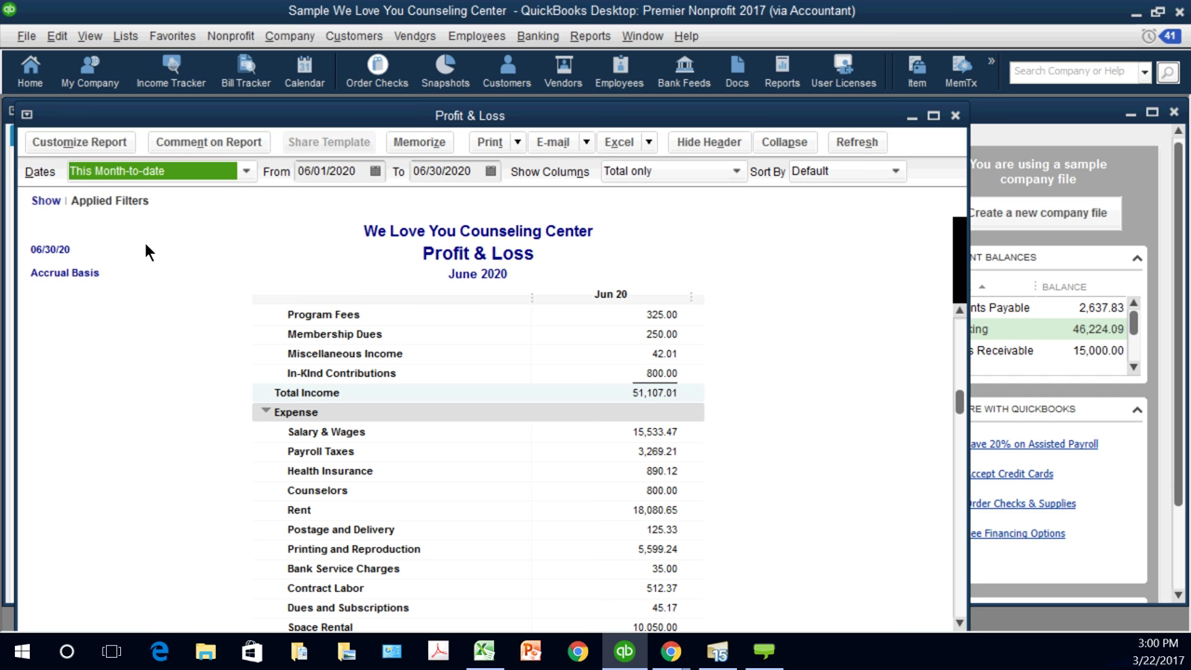
key(alt+n)
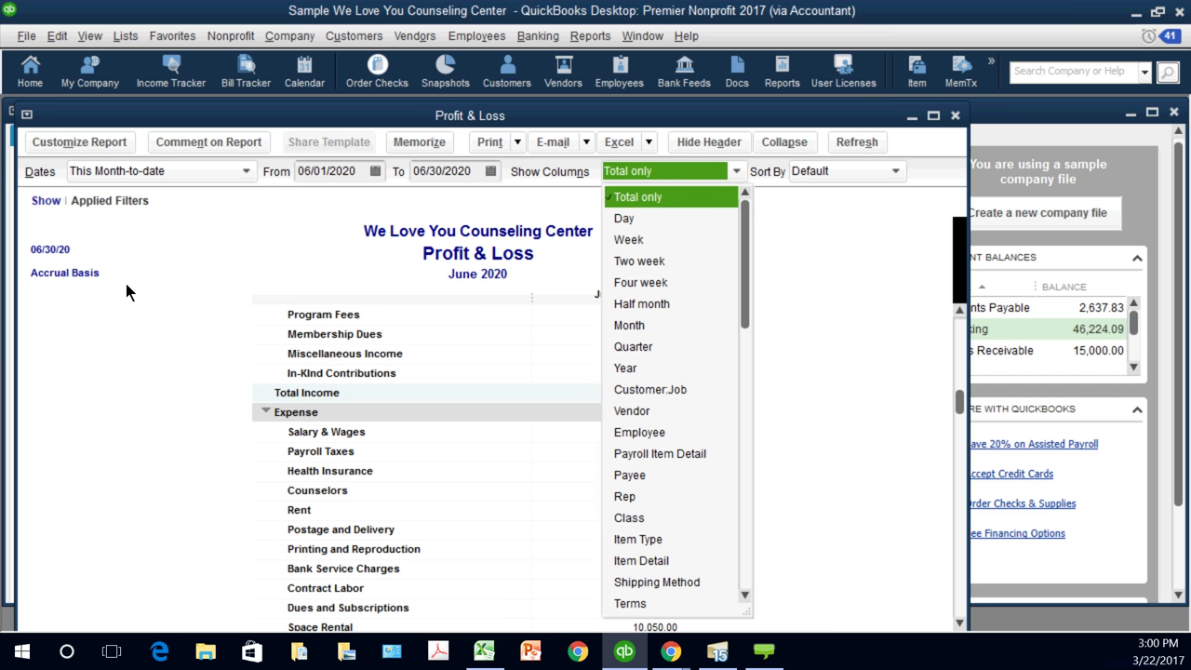
text(Class)
key(Return)
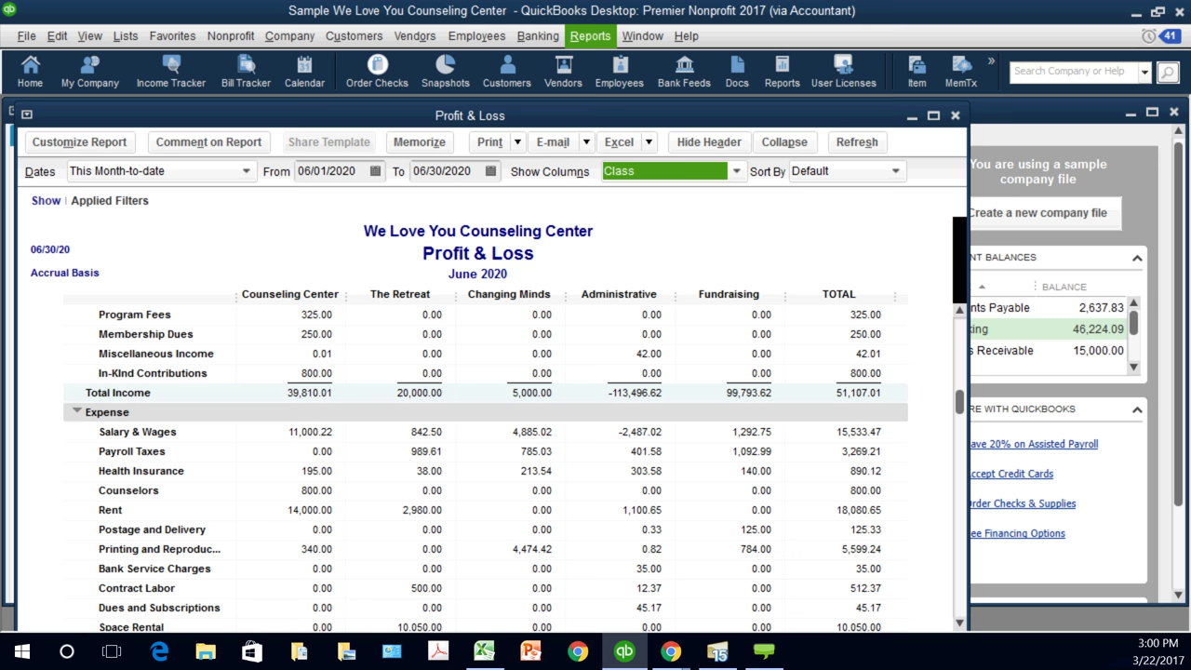
Step: Run the Budget vs. Actual report from the Budgets & Forecasts reports
click(590, 36)
mouse_move(636, 349)
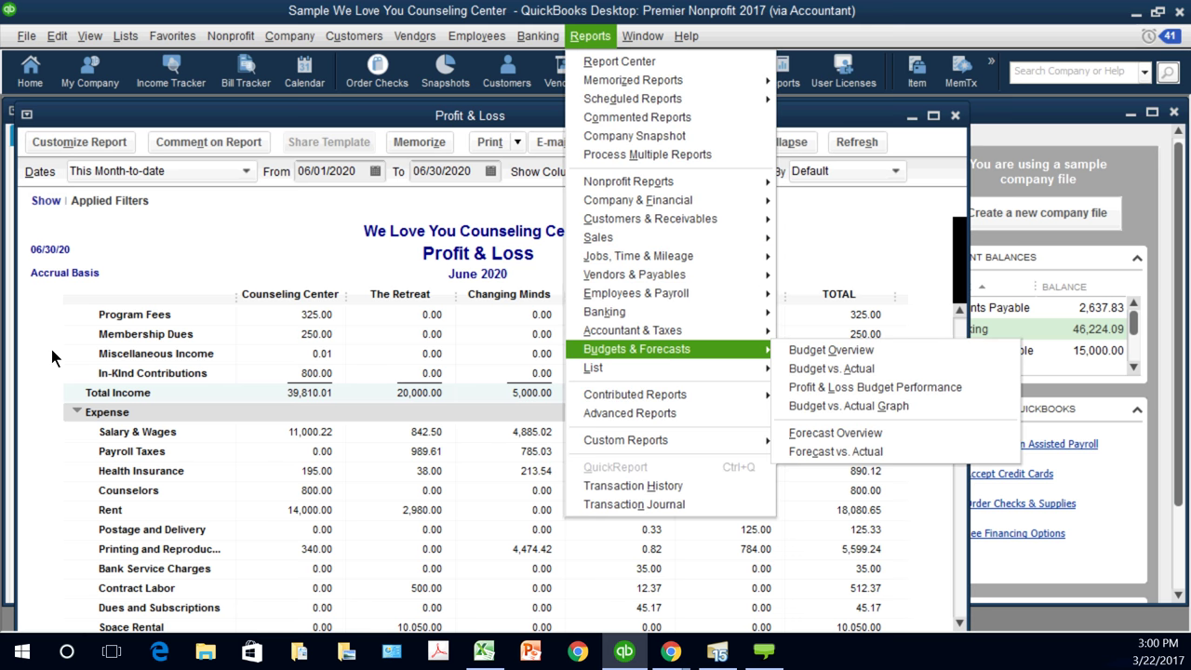
key(Down)
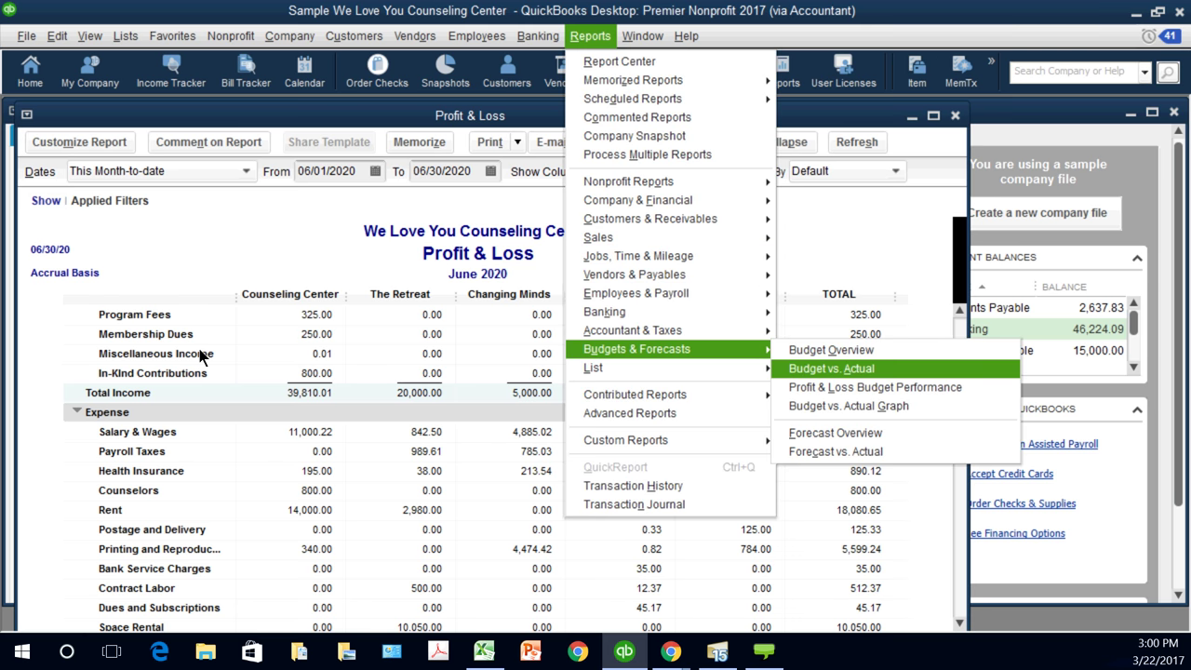
key(Return)
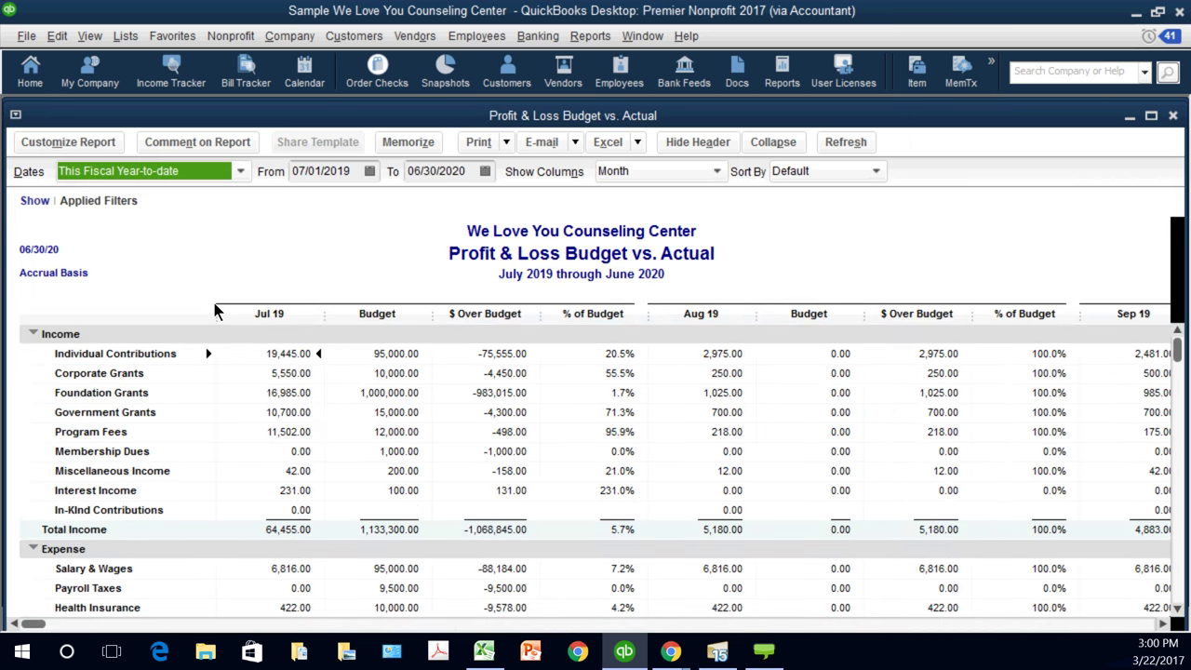
Step: Set the Budget vs. Actual report's columns to Total only and review its income and expense lines
key(alt+n)
key(t)
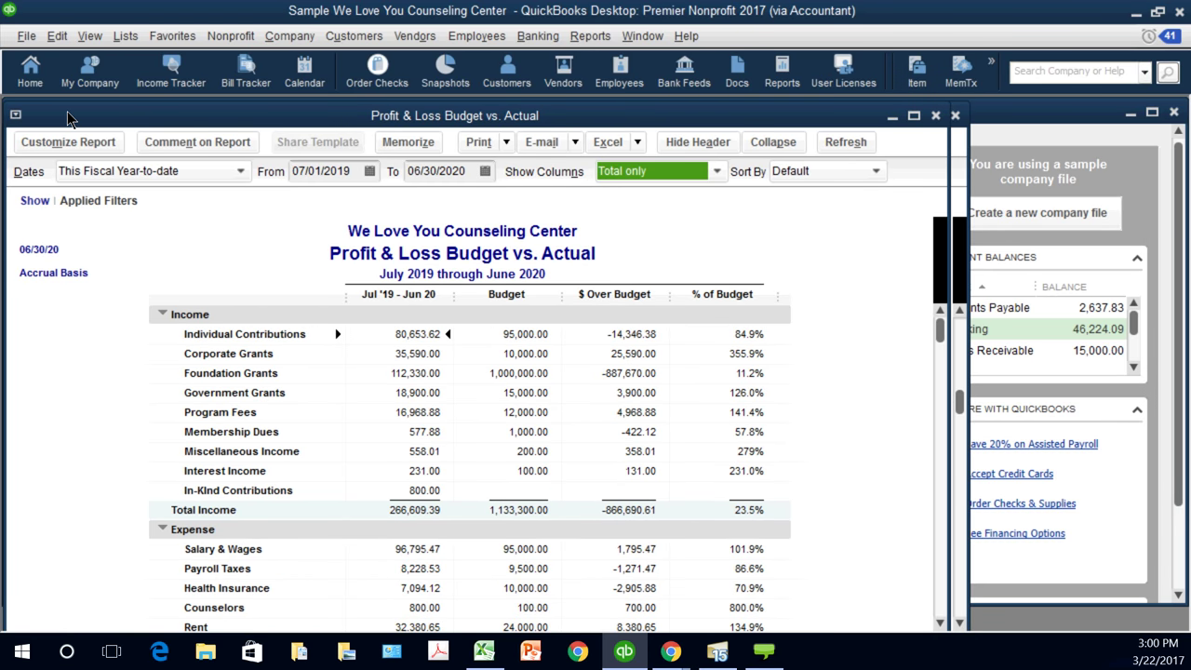
drag(67, 116, 87, 105)
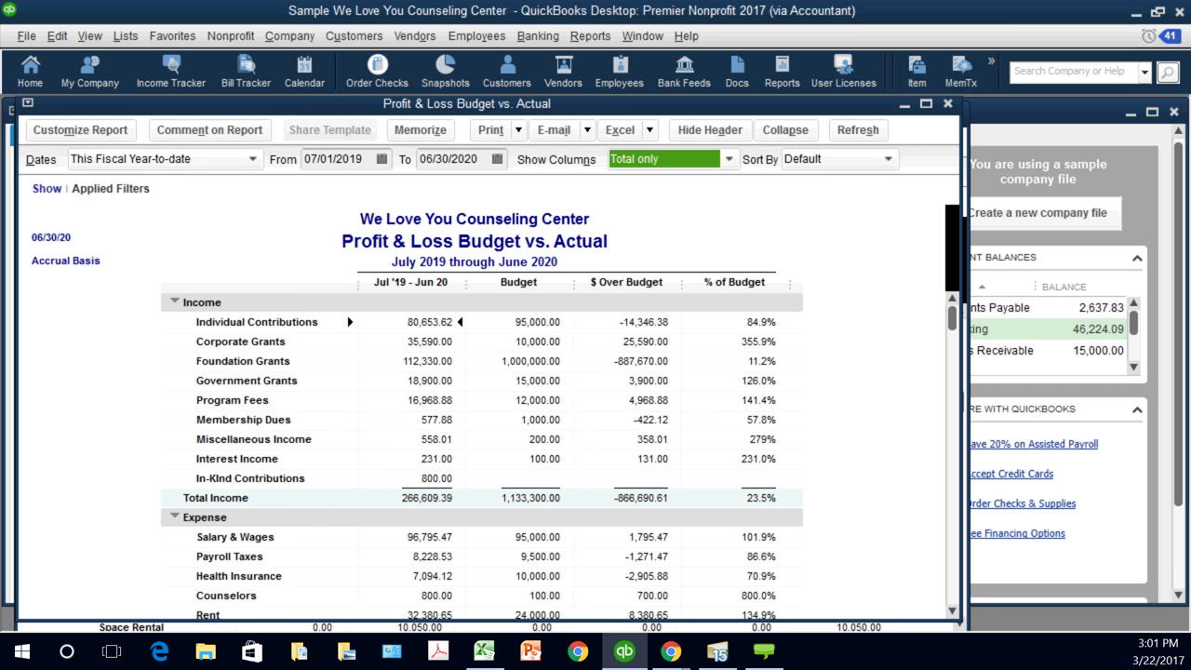
scroll(312, 330, down, 2)
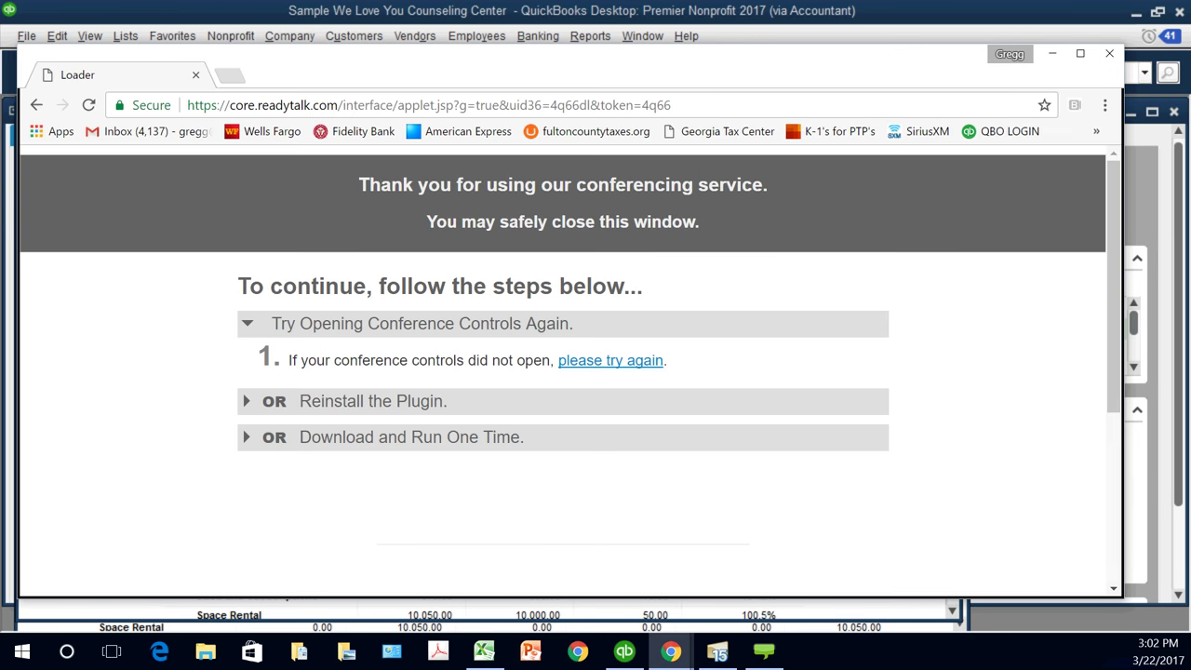
Step: In a new Chrome tab, search Google for goodwill and open the Goodwill Industries International website
key(ctrl+t)
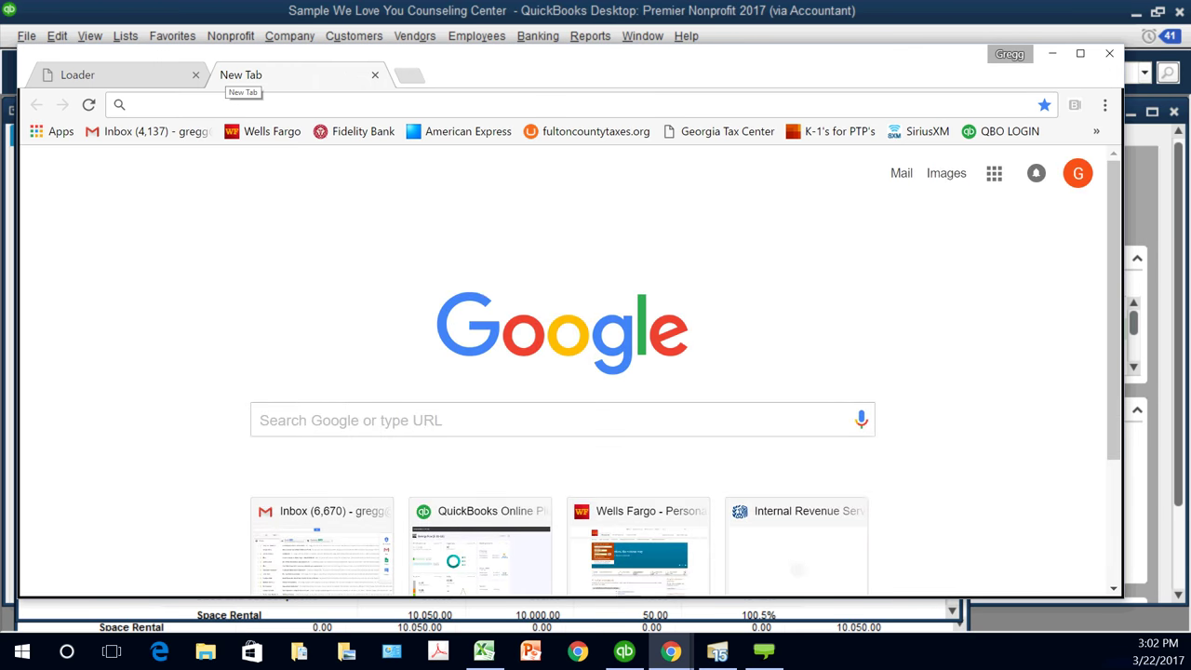
text(goodwill)
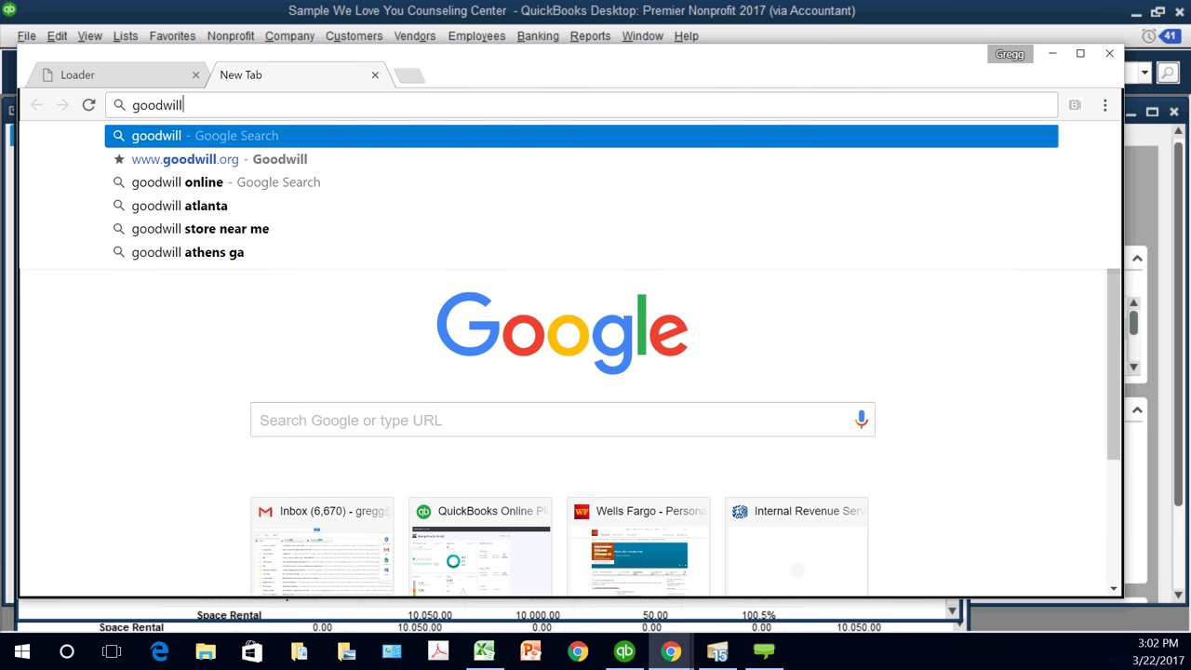
key(Return)
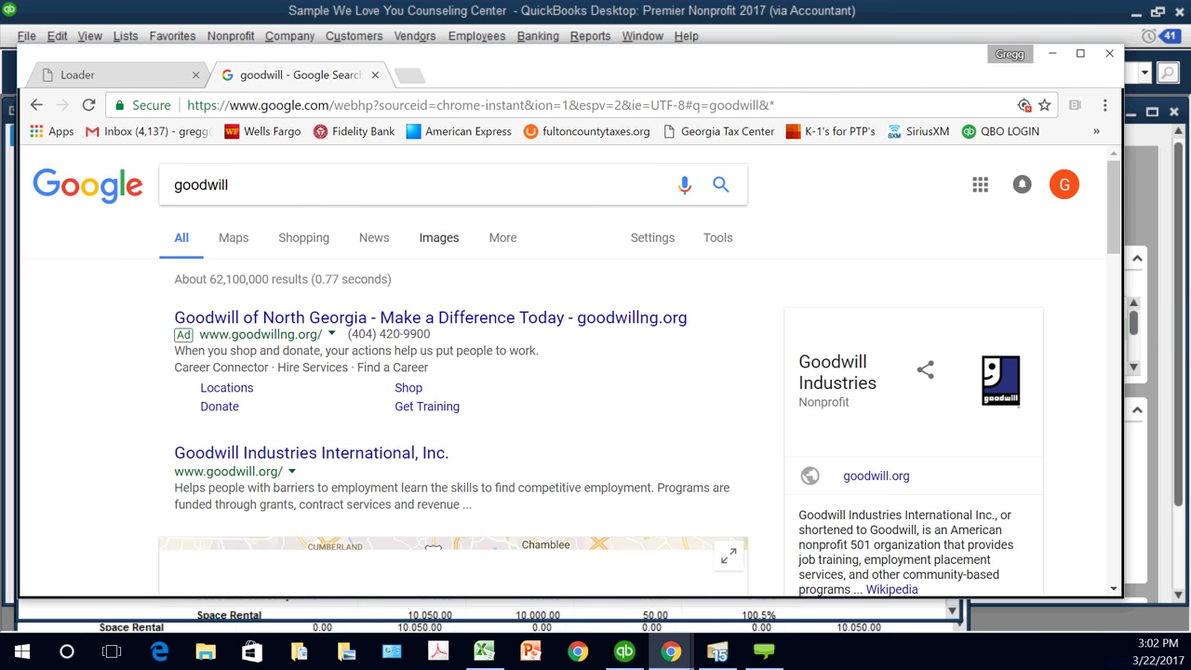
click(312, 453)
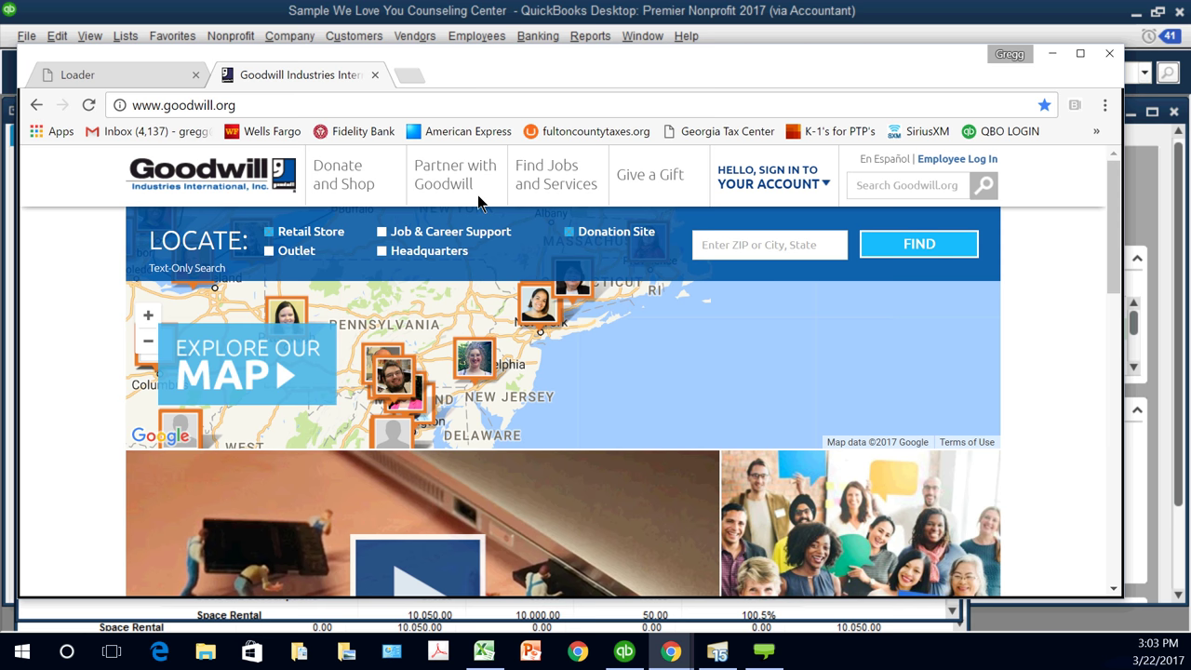
Step: Look through the Goodwill home page, from the location finder to the donation, job and partner sections
scroll(520, 202, down, 1)
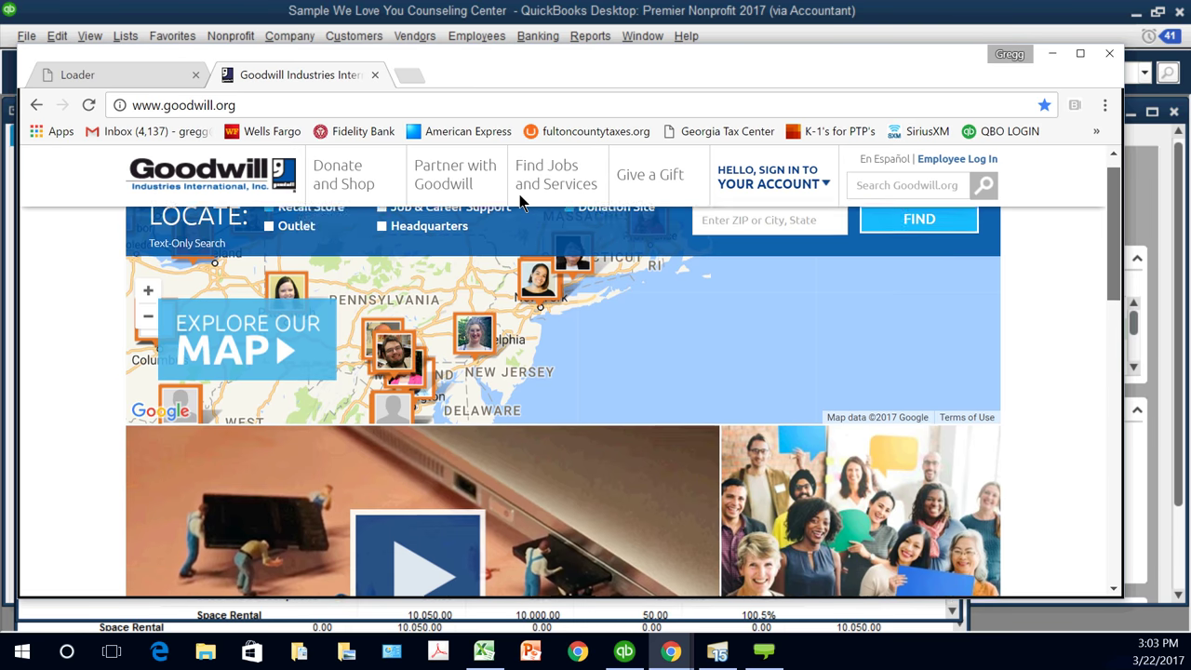
scroll(521, 202, up, 1)
scroll(517, 232, down, 3)
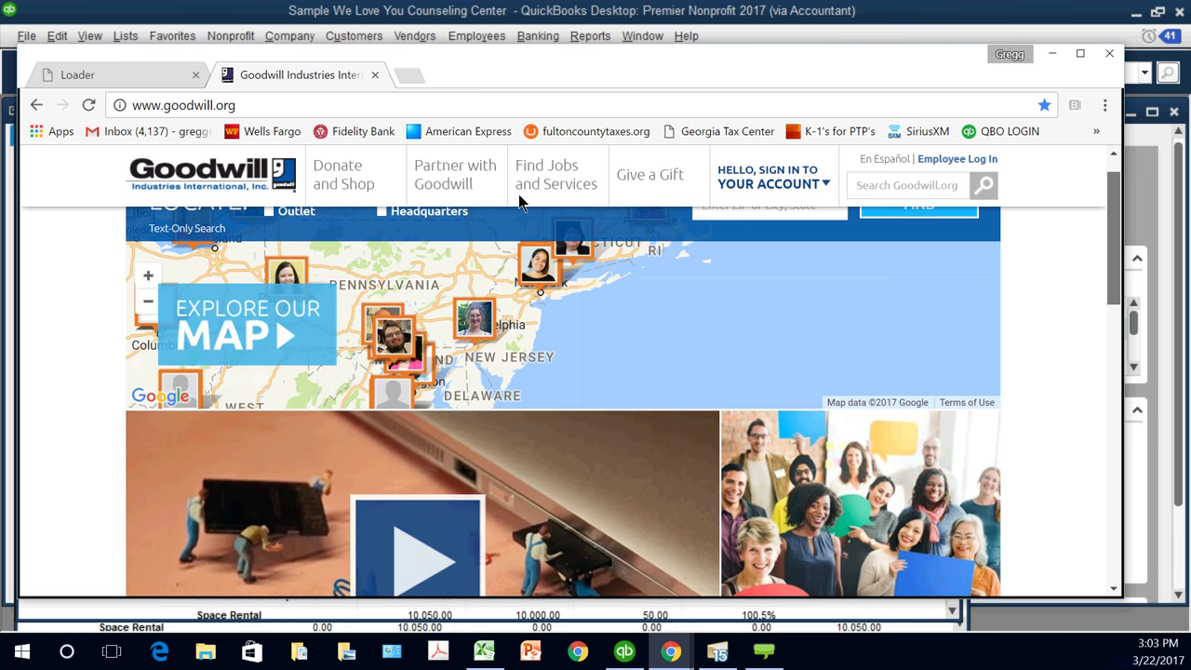
scroll(514, 250, down, 3)
scroll(514, 250, up, 2)
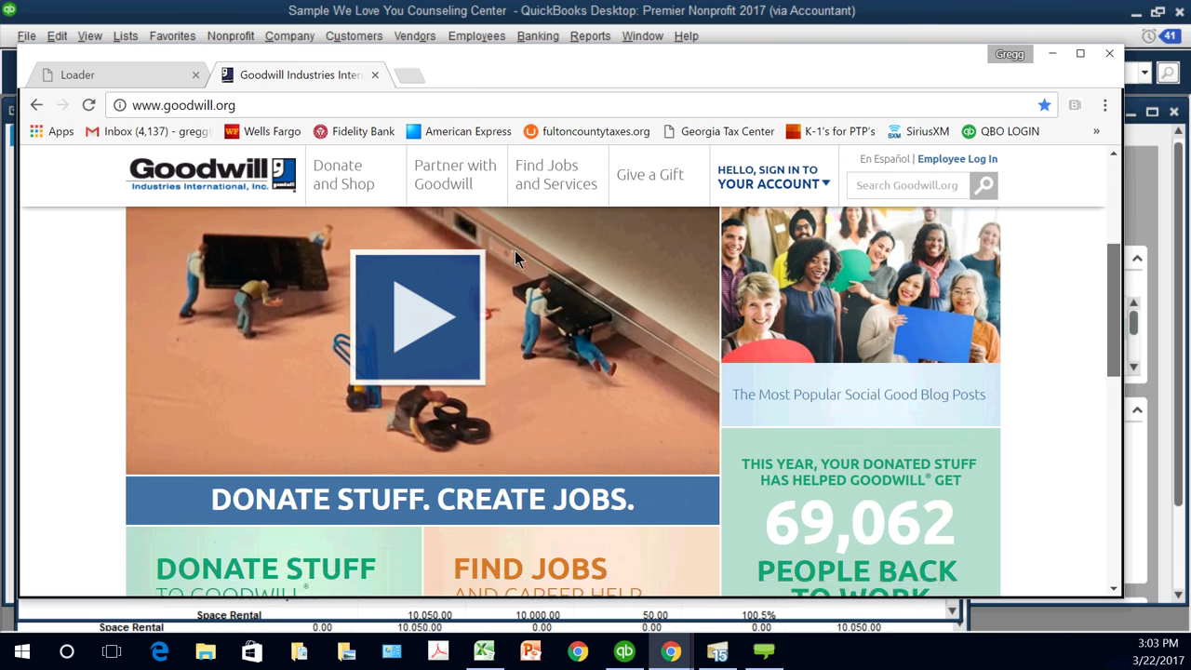
scroll(514, 251, down, 1)
scroll(510, 296, up, 5)
scroll(497, 174, down, 1)
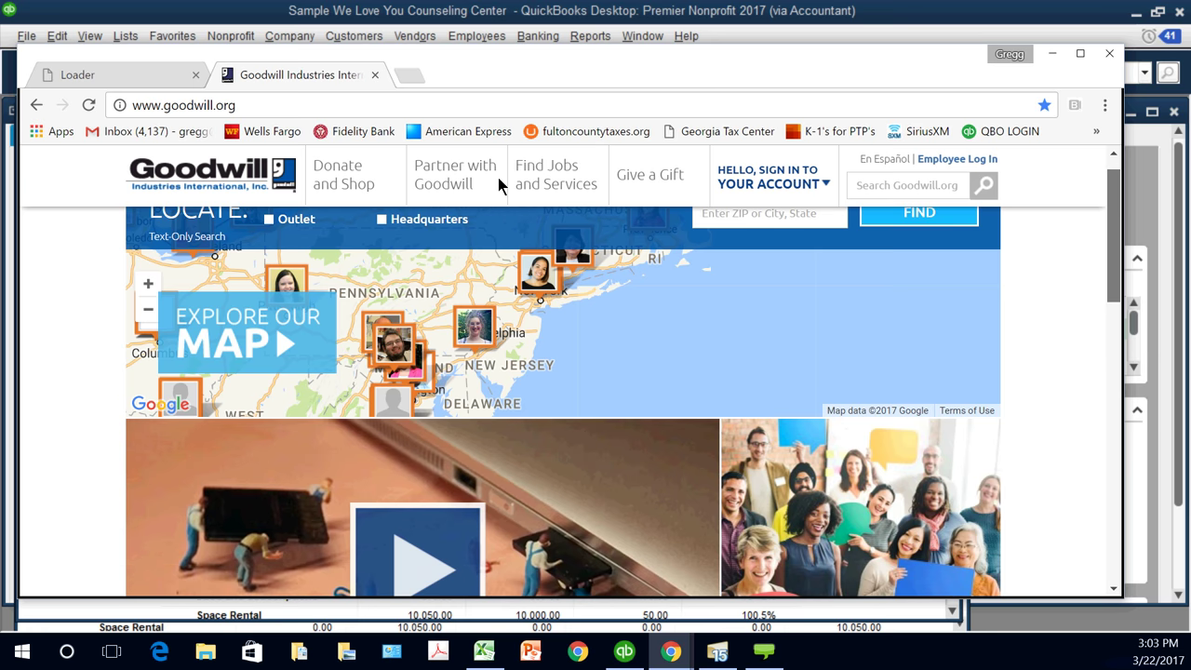
scroll(472, 244, up, 1)
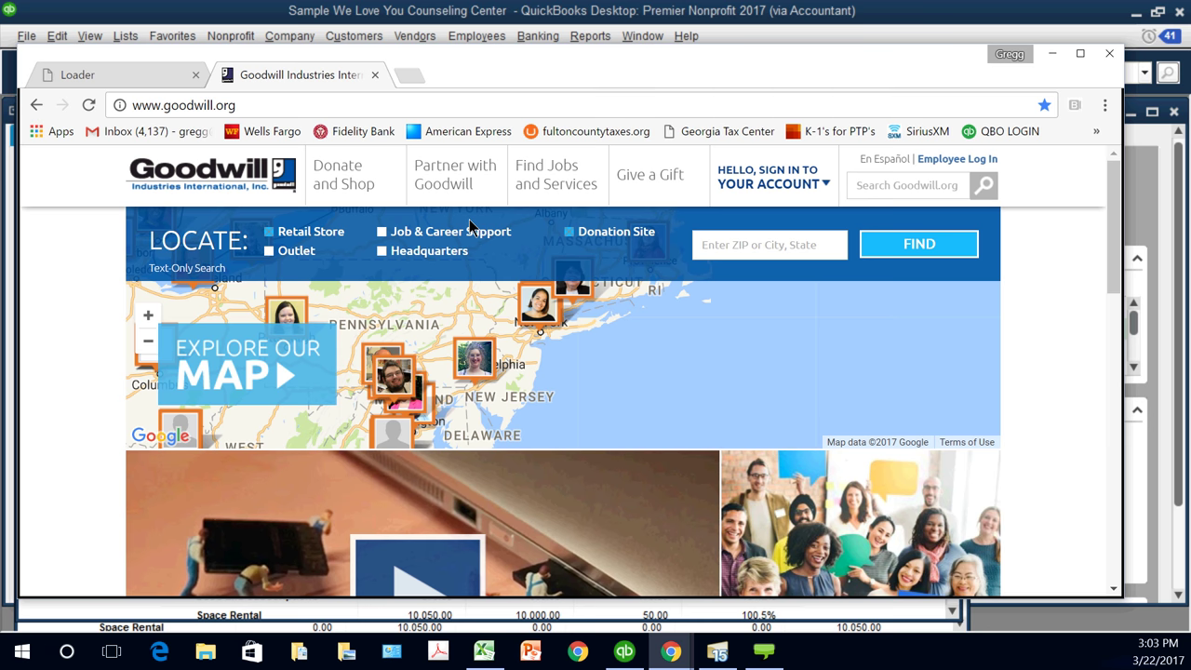
scroll(530, 377, down, 5)
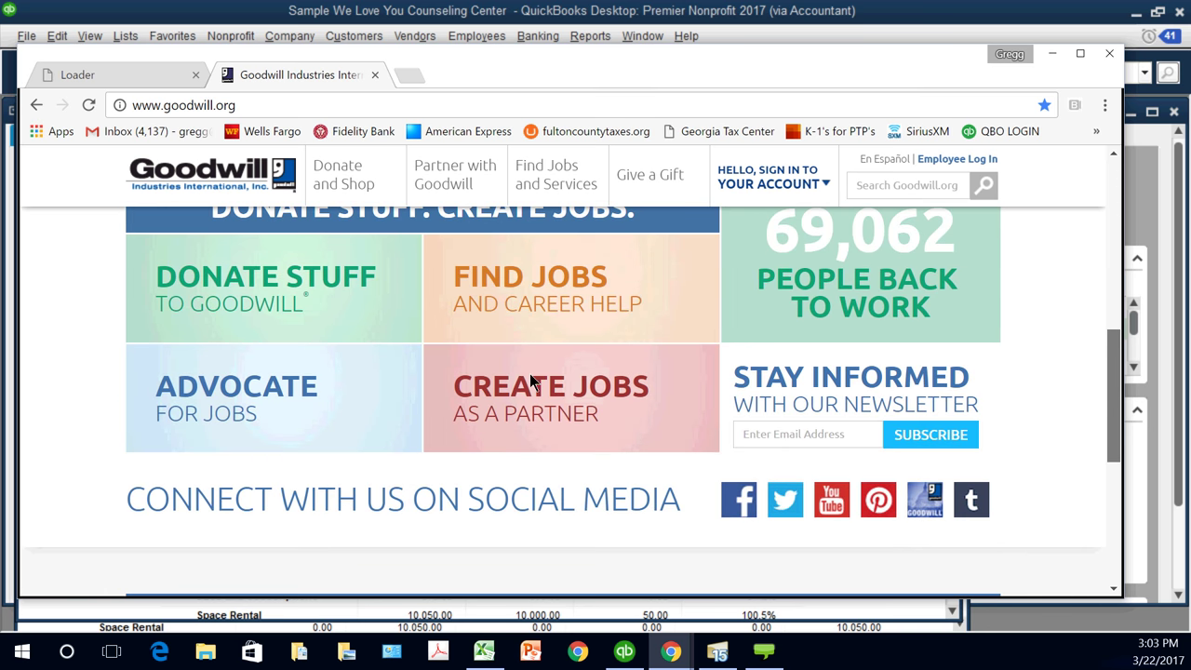
scroll(527, 373, up, 1)
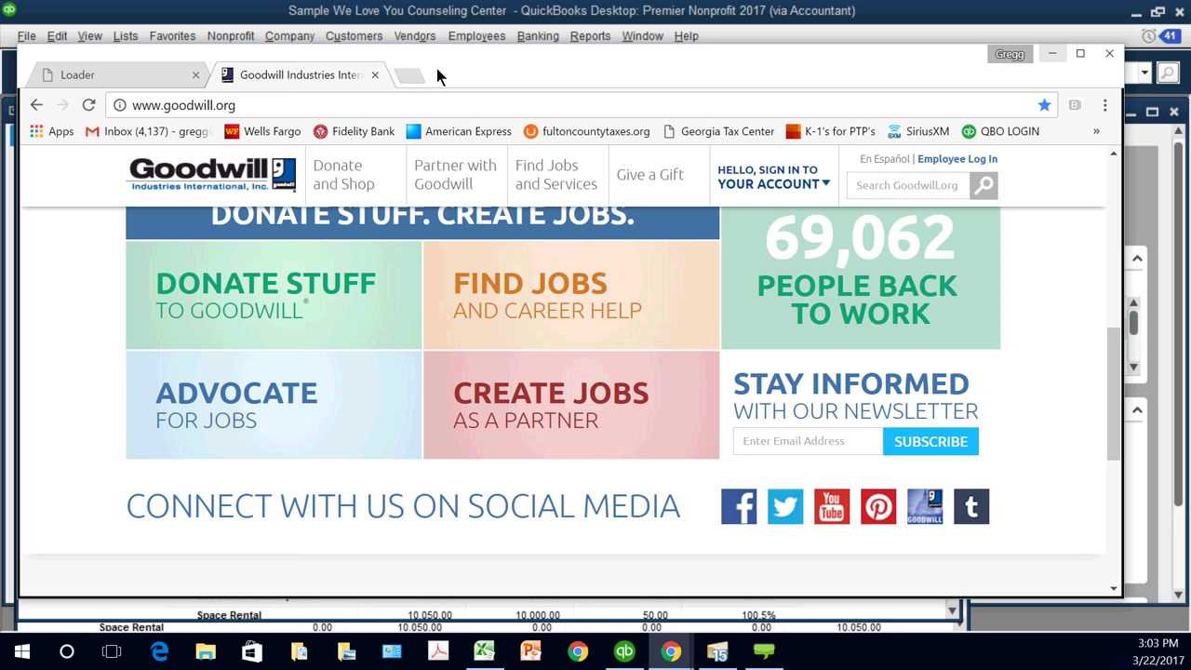
Step: Switch back to QuickBooks and bring up the file selection for opening another company
key(alt+Tab)
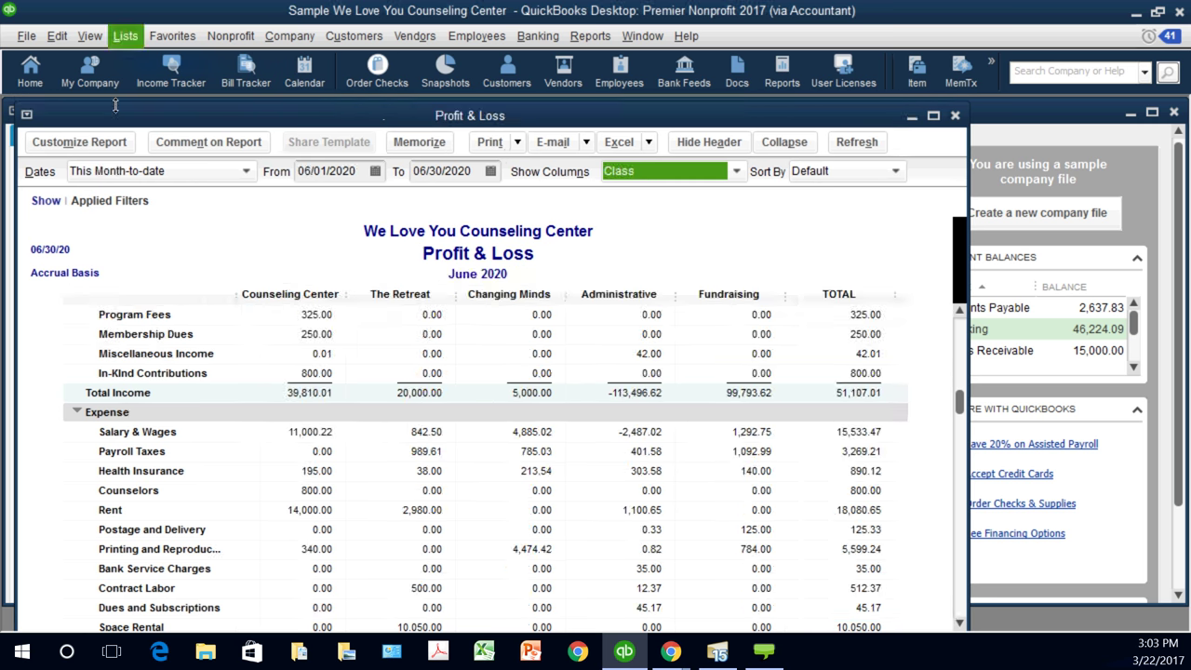
click(26, 35)
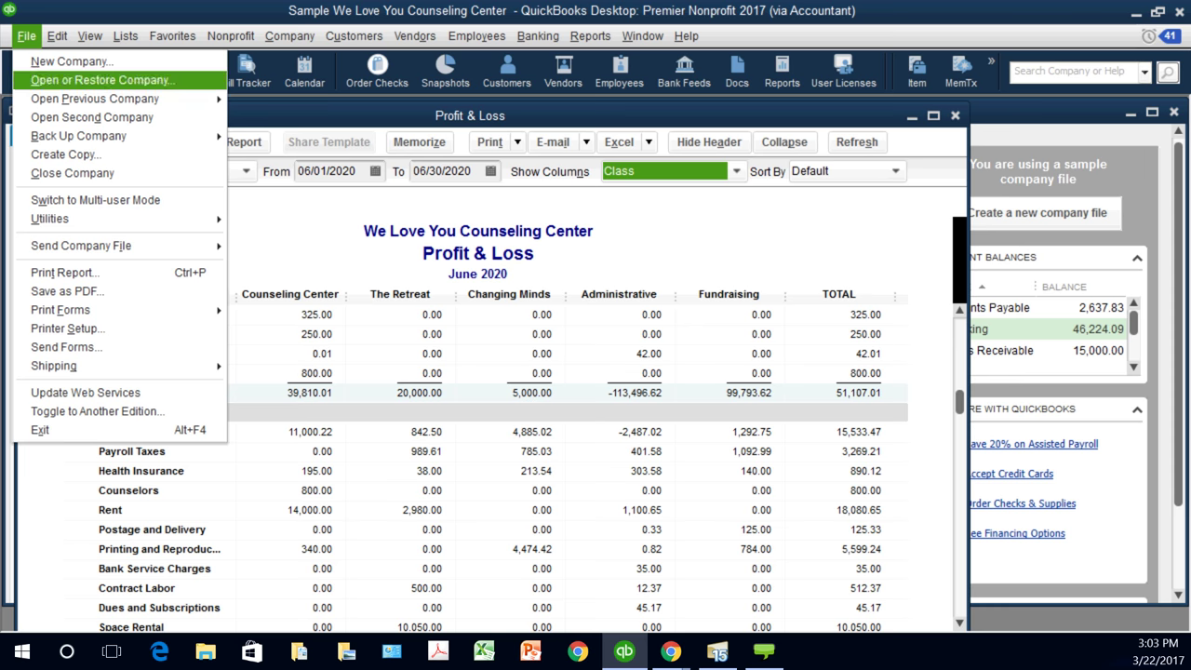
click(102, 80)
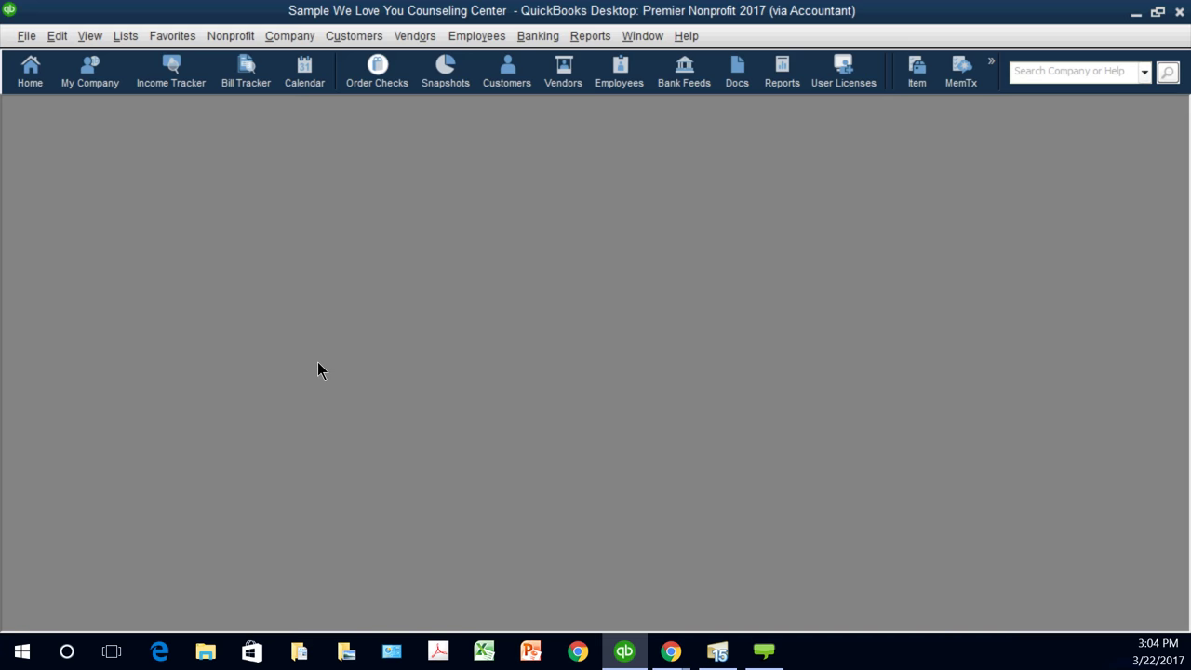
key(ctrl+o)
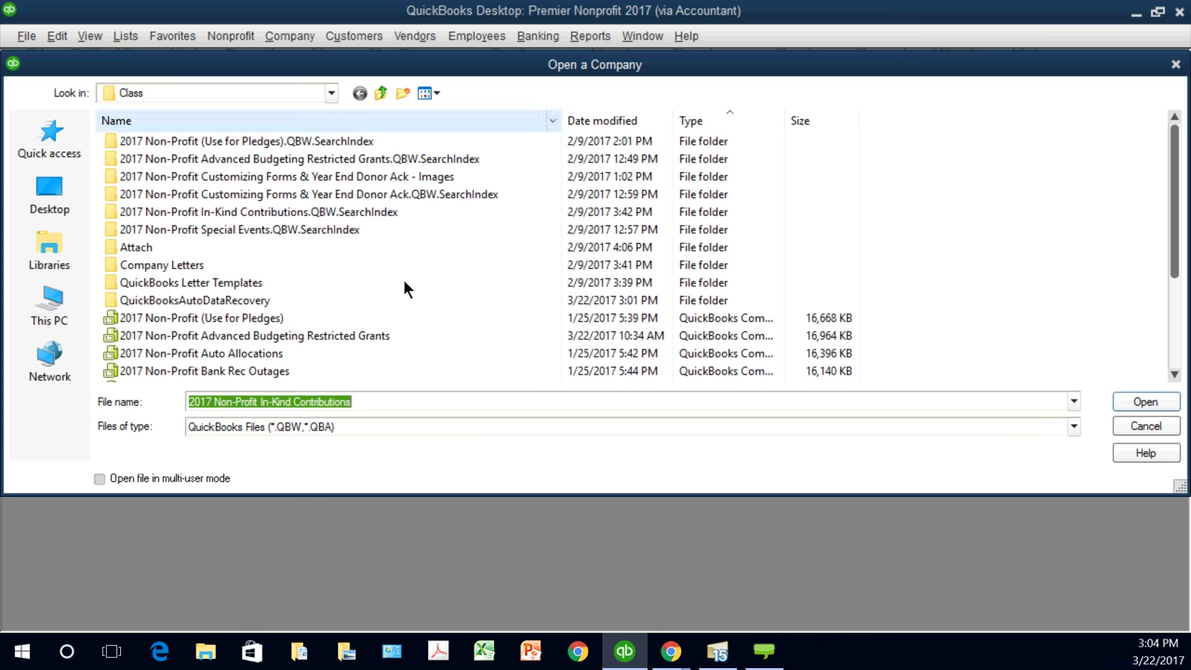
Step: Browse up to 2017 Data Files and into the Class folder inside Essentials
click(380, 92)
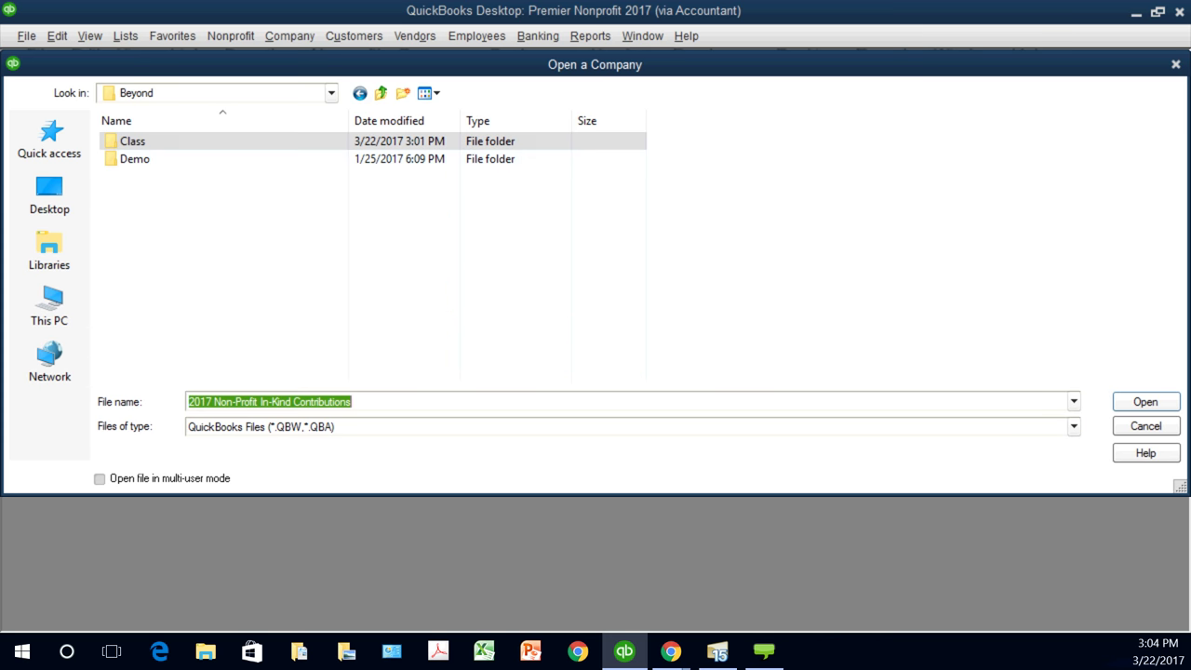
click(380, 92)
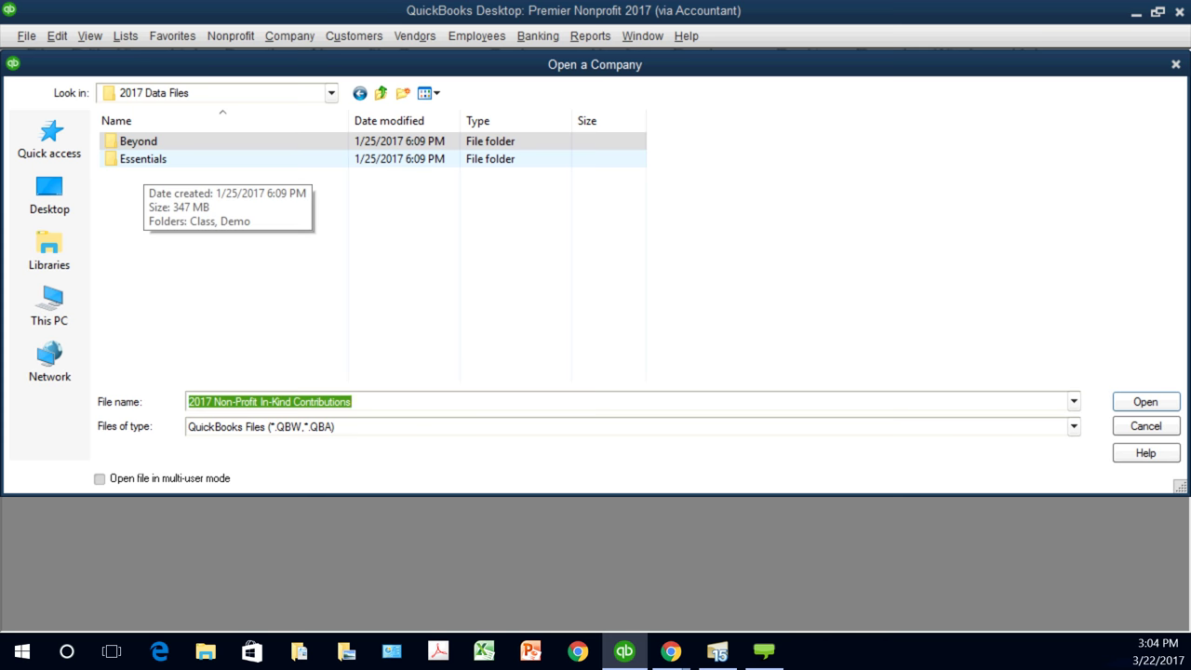
double_click(139, 159)
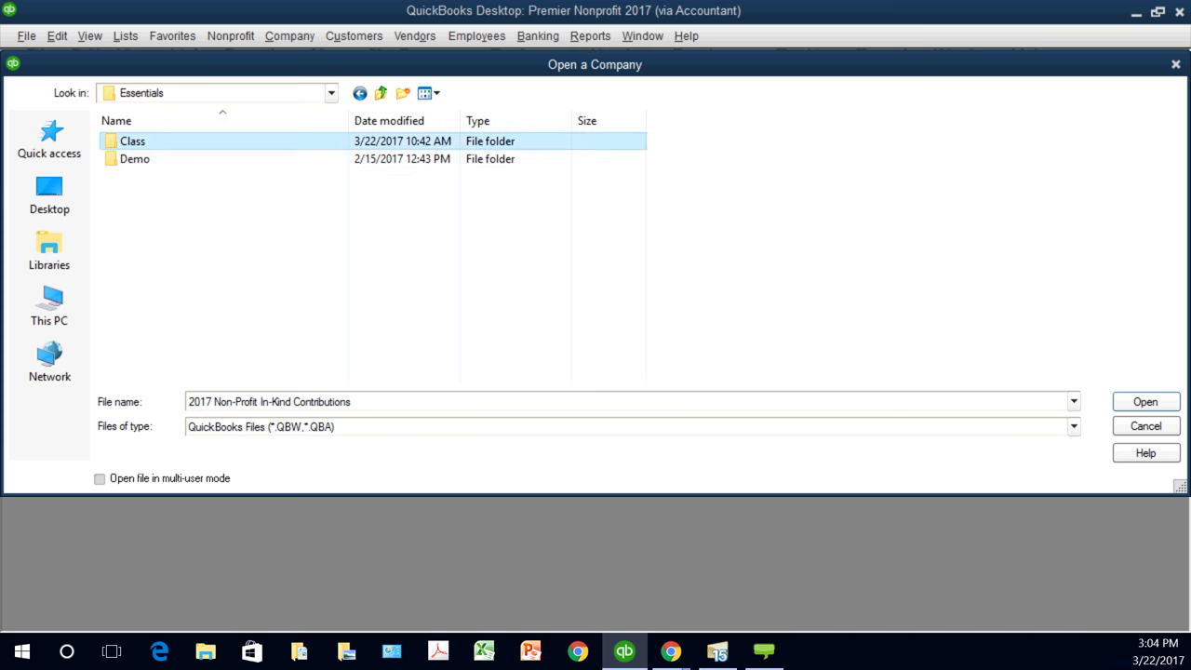
double_click(132, 140)
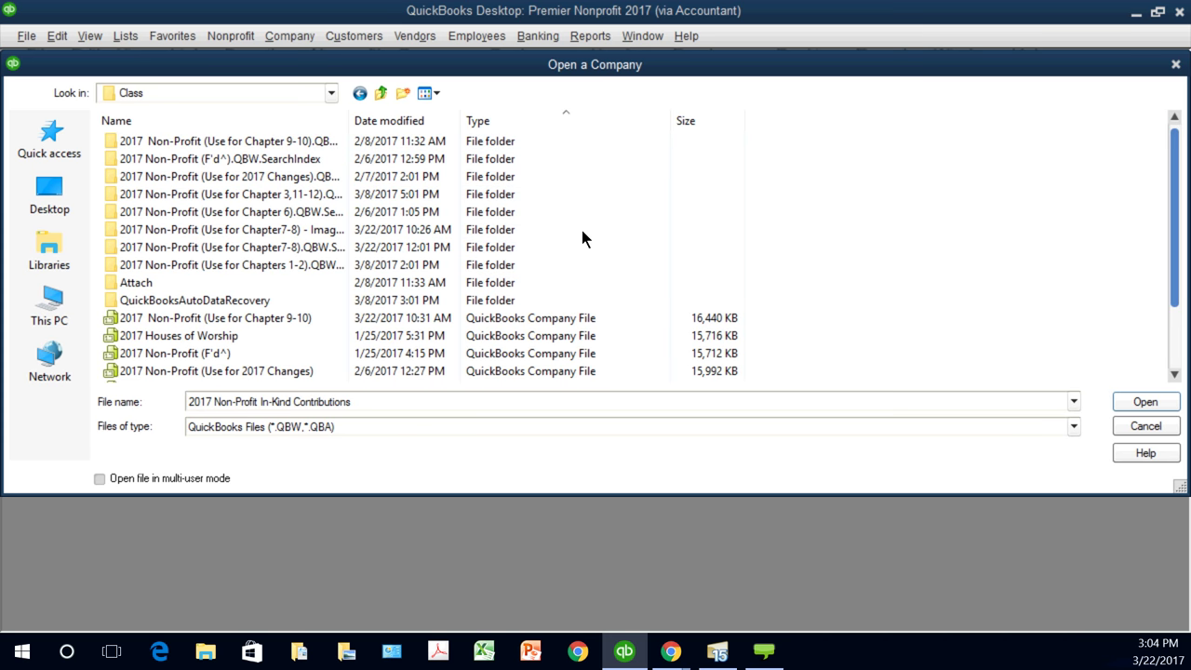
Step: Try to open the company file 2017 Non-Profit (Use for Chapter 9-10) from the Class folder and accept the sample file notice
scroll(581, 230, down, 2)
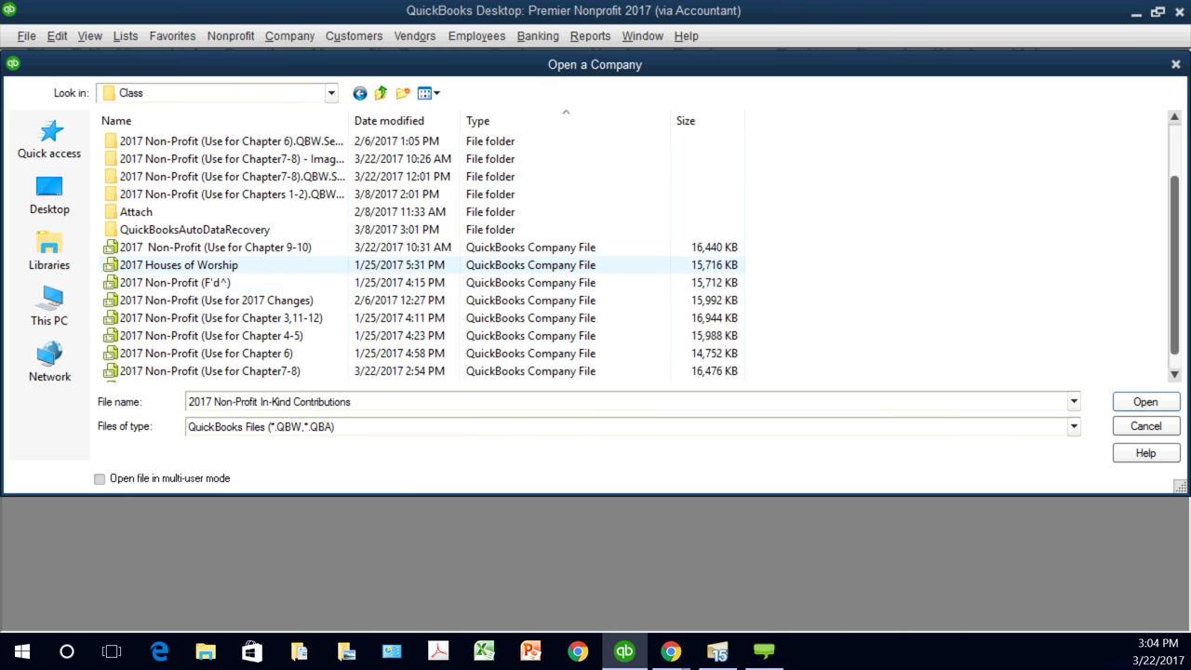
click(214, 246)
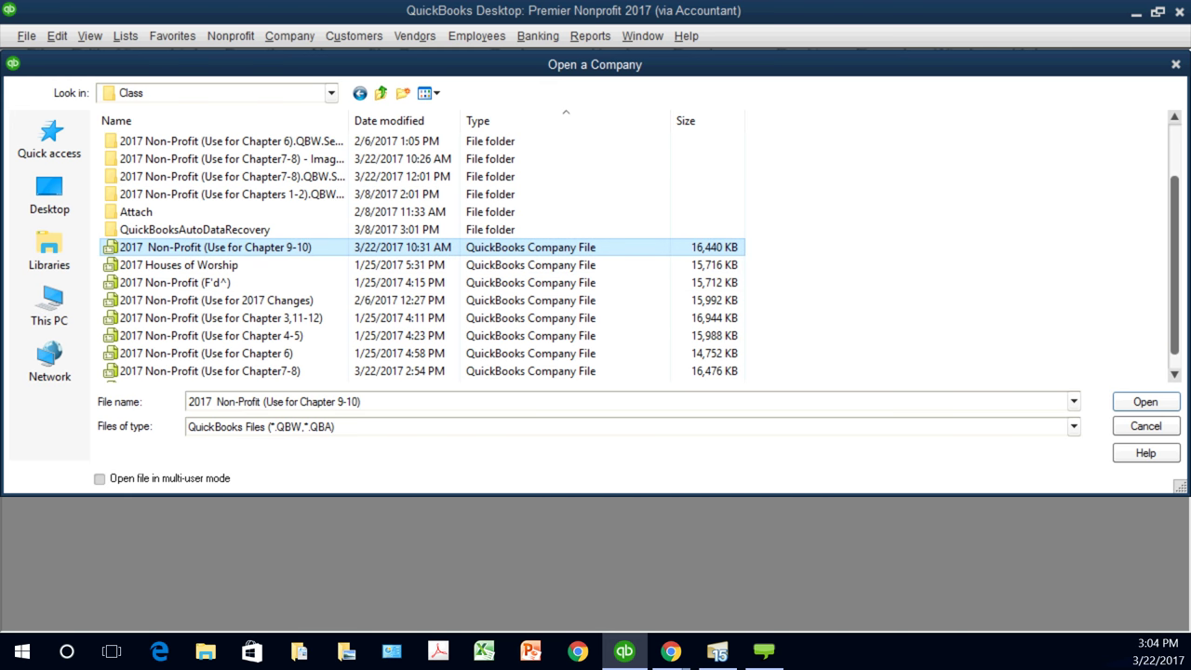
right_click(302, 248)
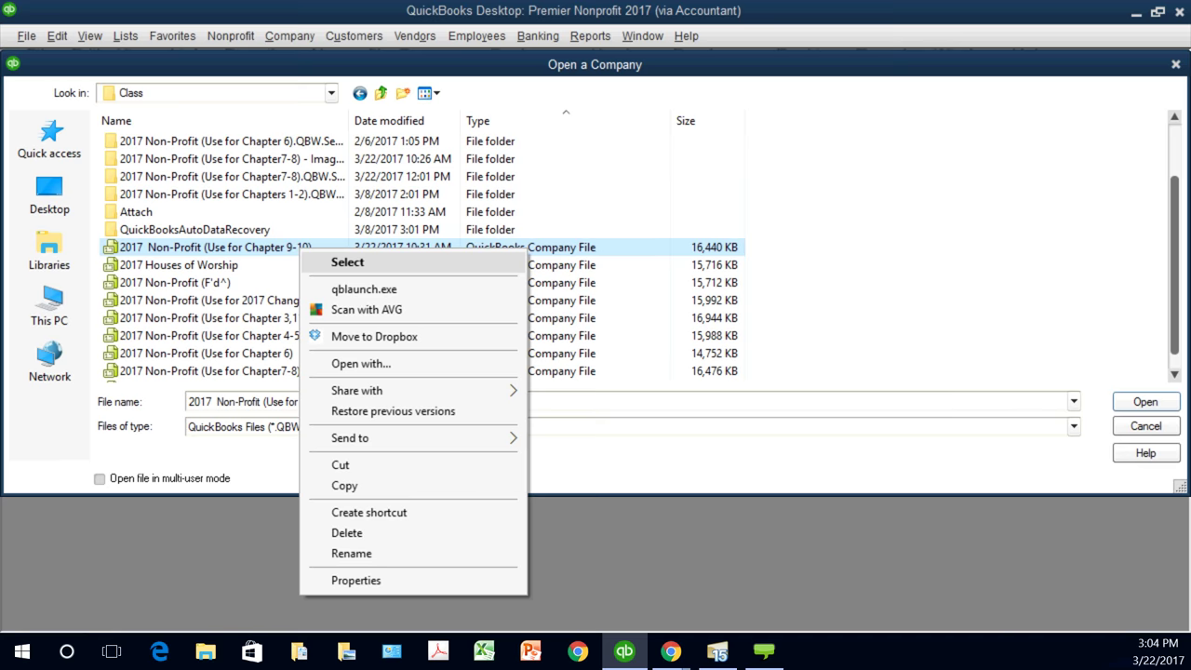
click(335, 262)
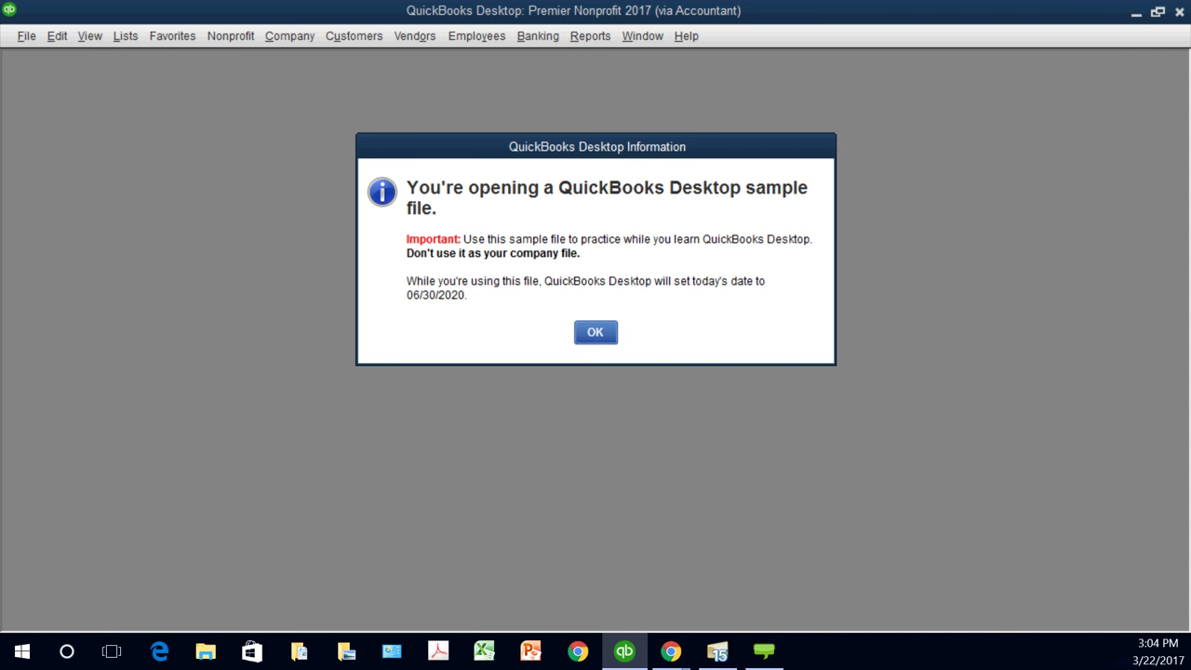
key(Return)
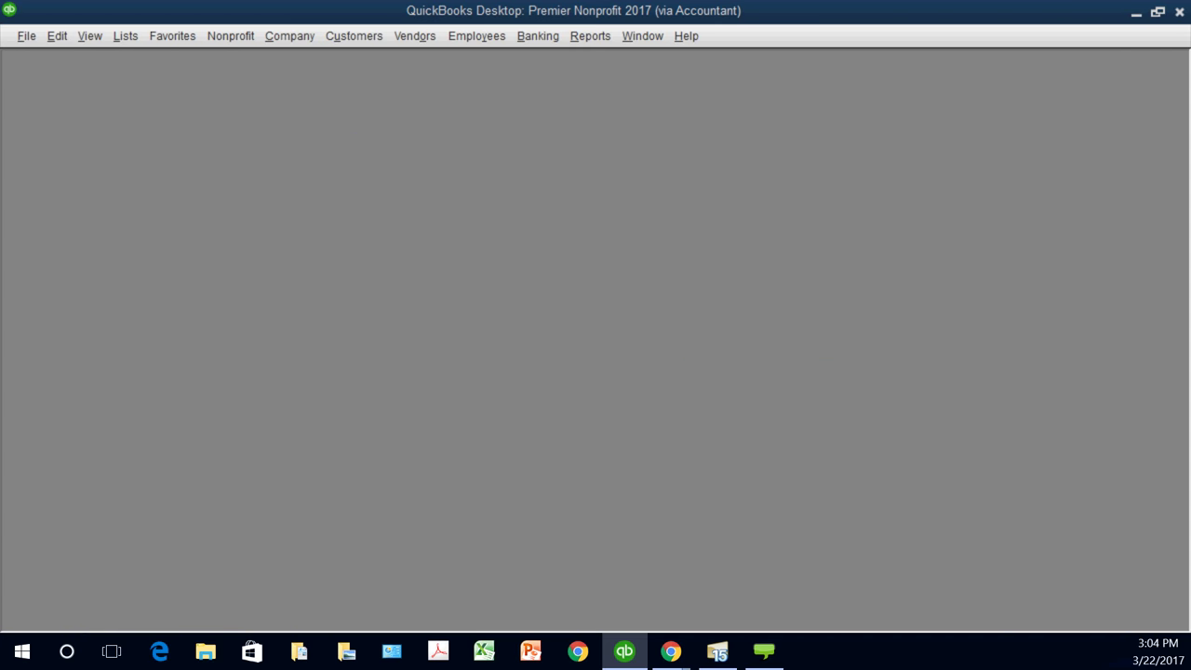
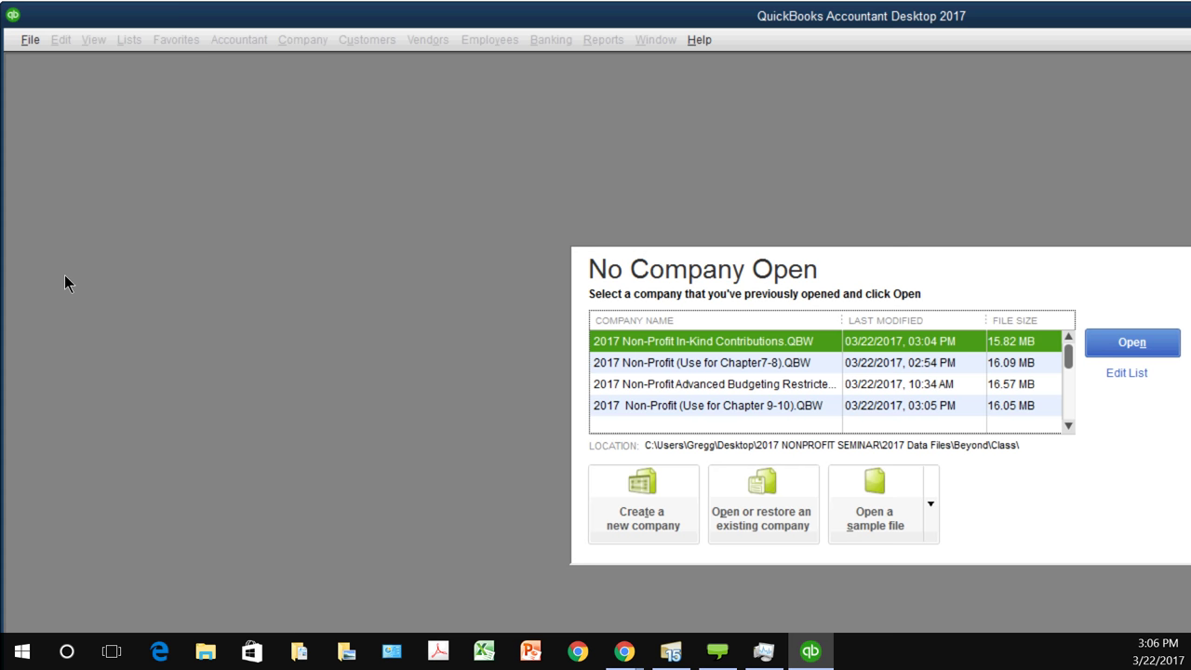
Step: Toggle QuickBooks to the Premier Nonprofit Edition and postpone the offered software update
key(alt)
key(f)
key(Up)
key(Up)
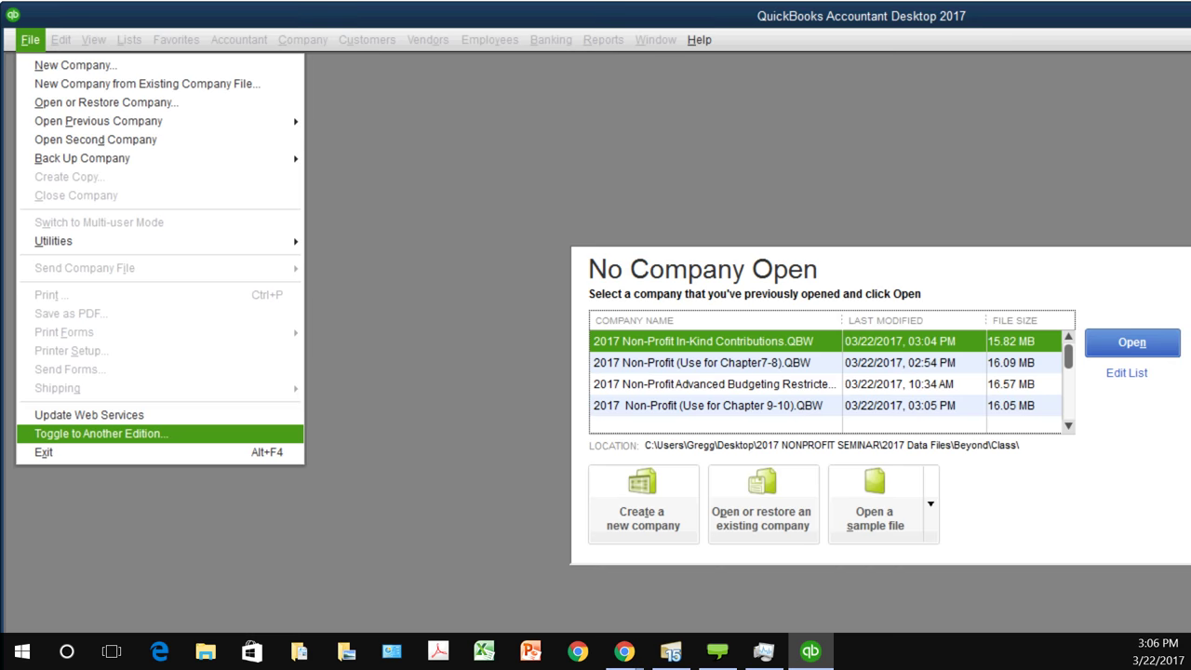
key(Return)
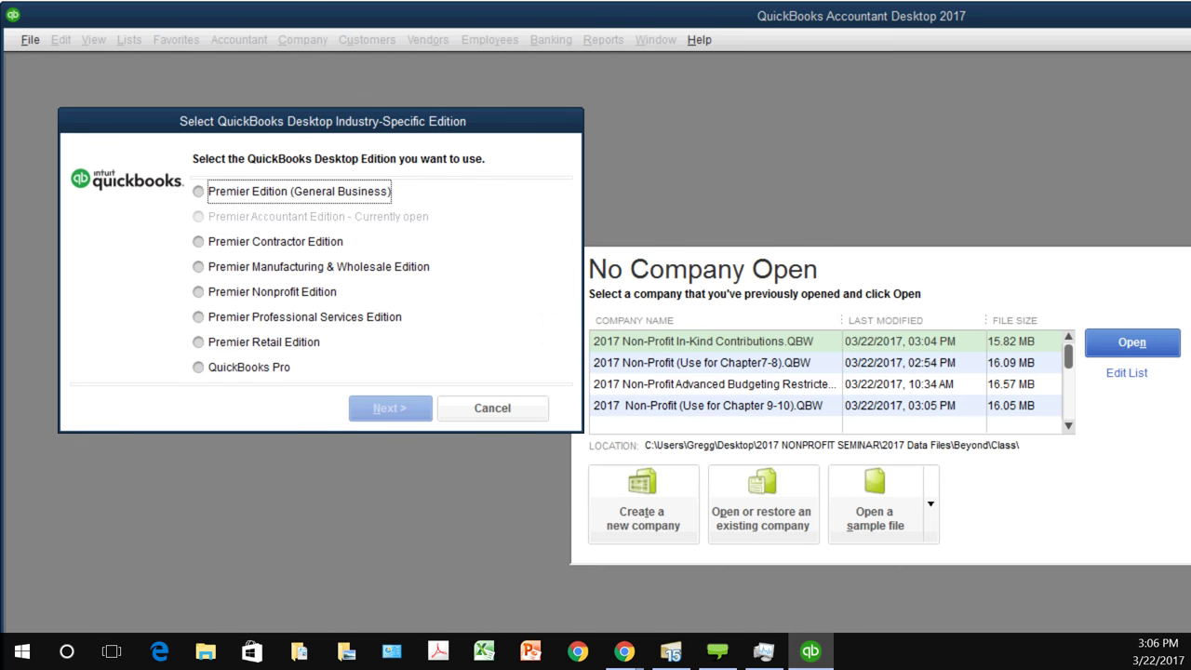
click(198, 292)
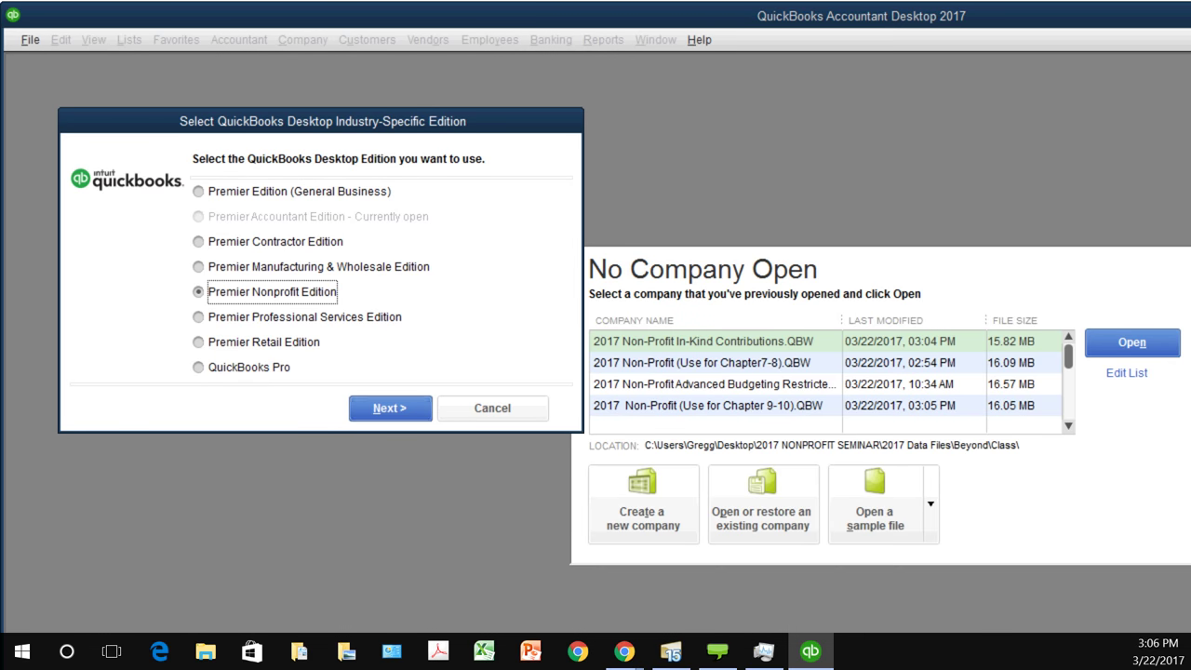
key(Return)
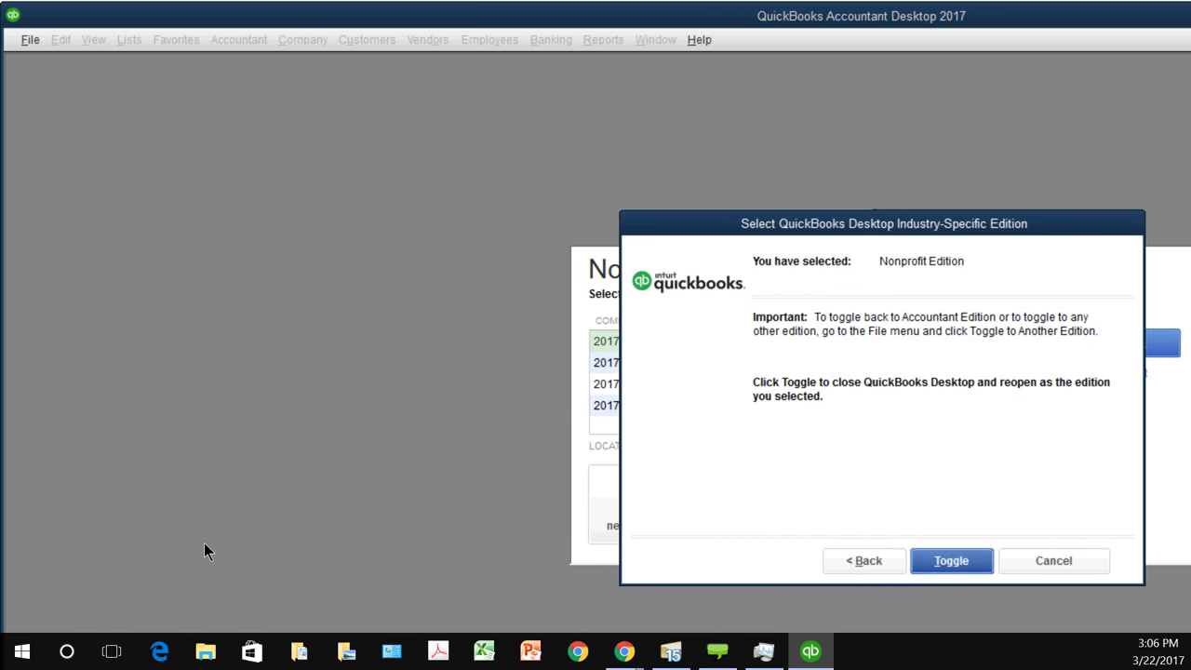
key(Return)
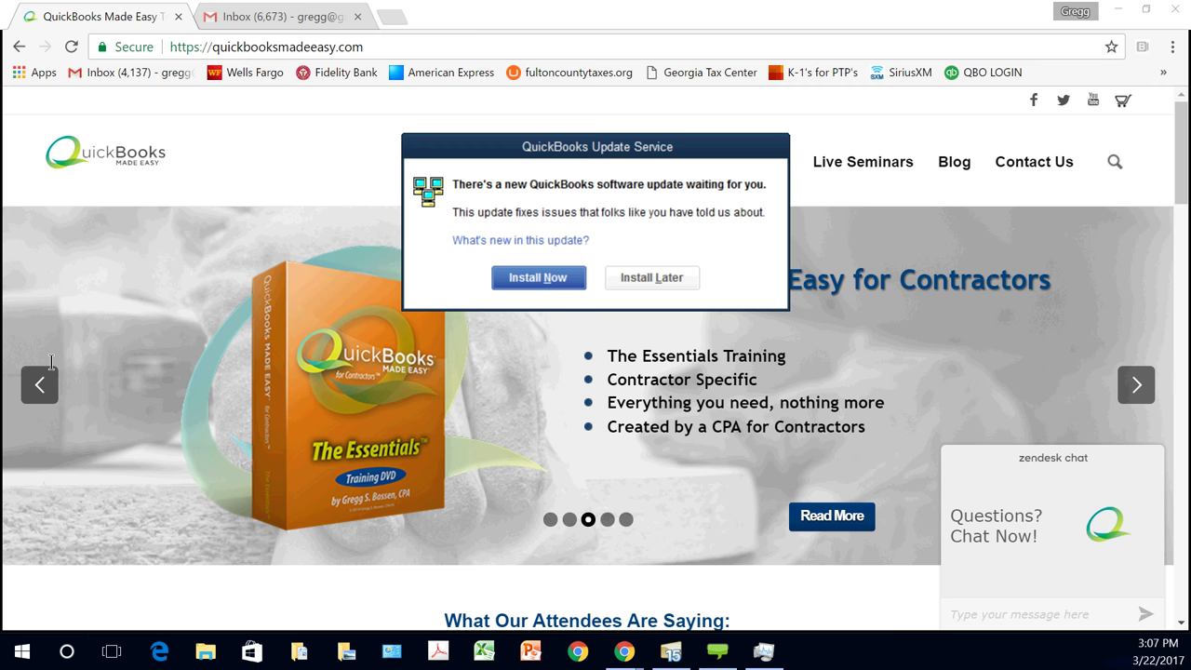
key(Tab)
key(Return)
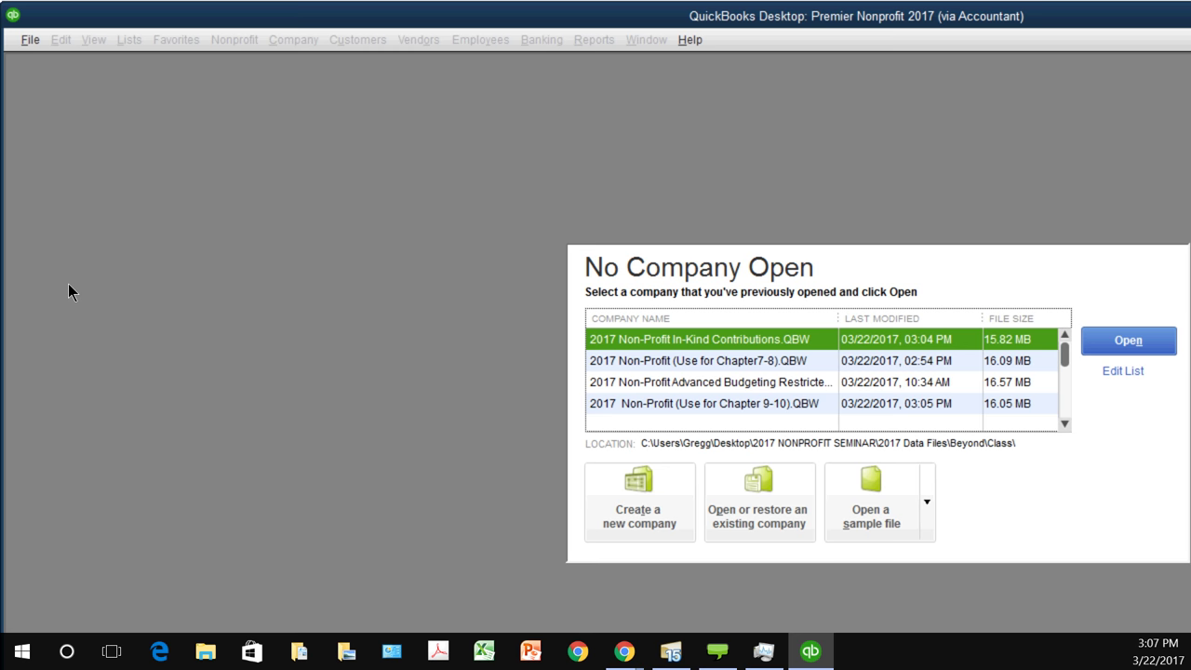
Step: Try to open 2017 Non-Profit (Use for Chapter 9-10).QBW from the list of previously opened companies
key(alt+f)
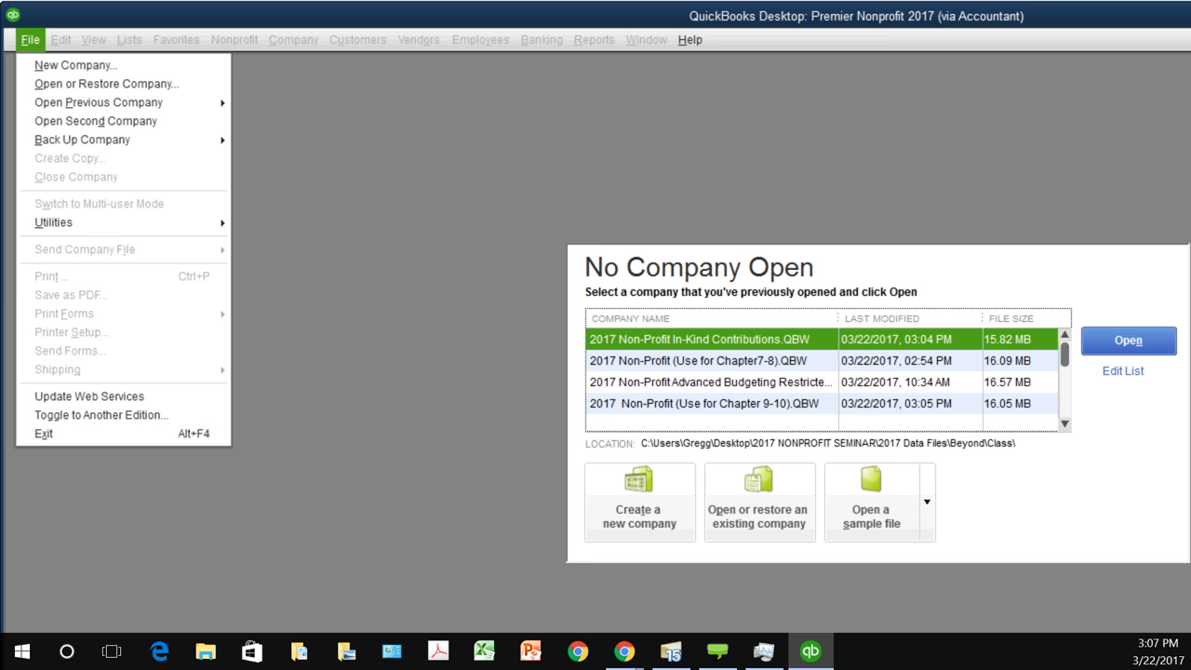
key(Escape)
key(Escape)
key(Down)
key(Down)
key(Down)
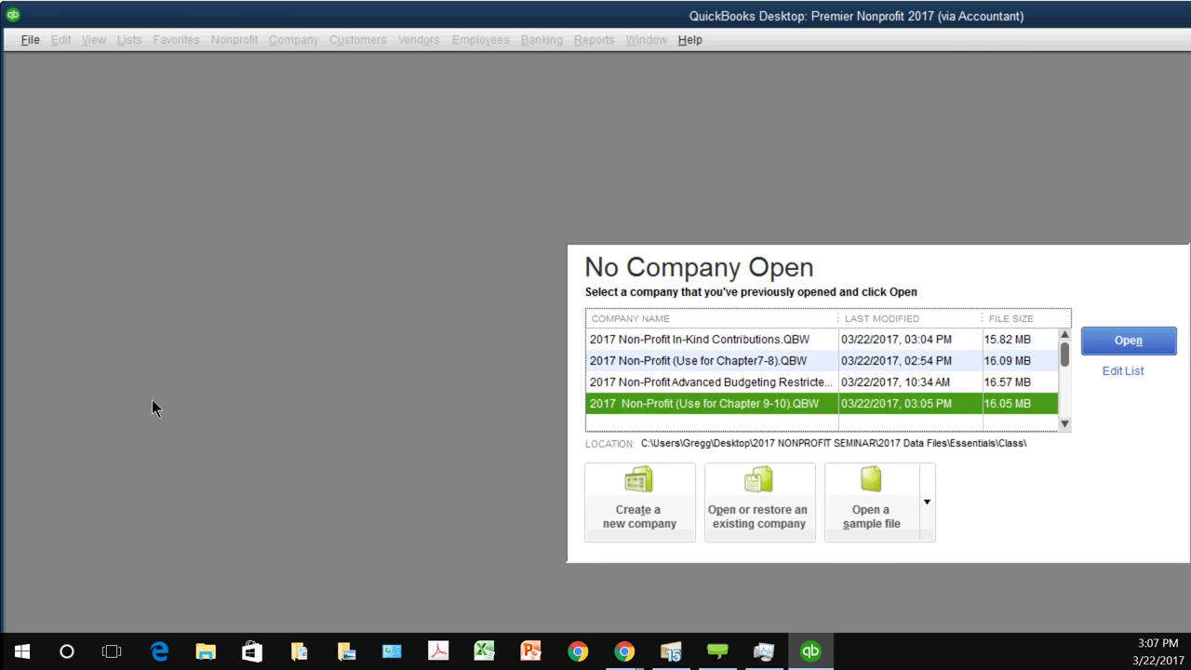
key(Return)
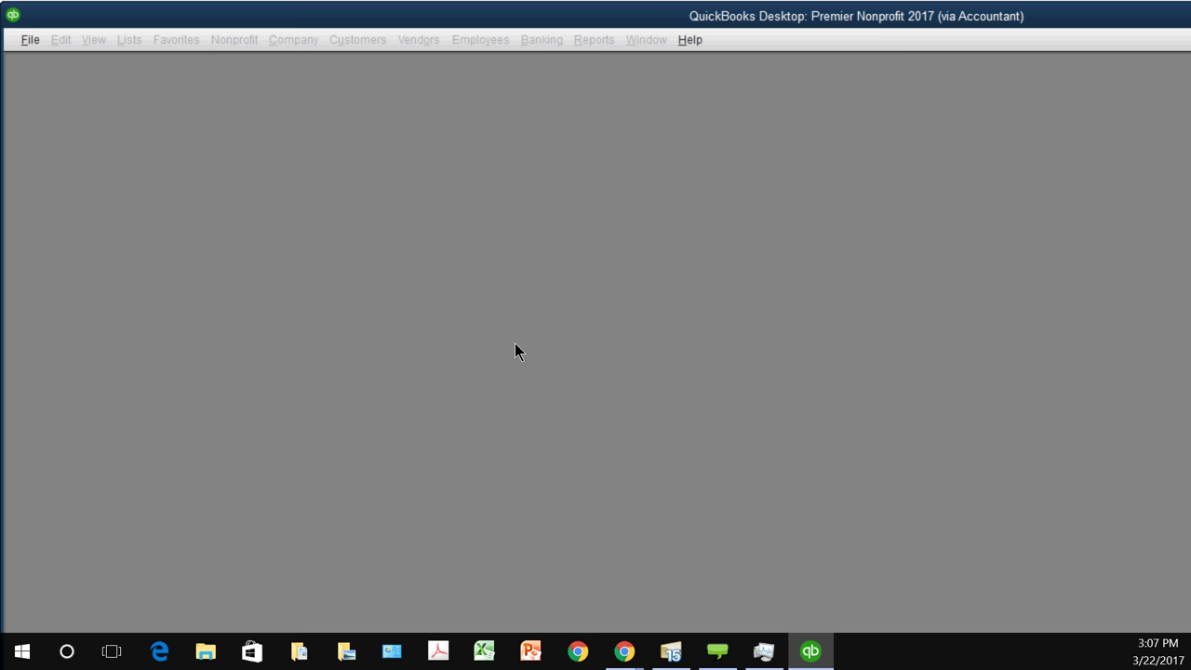
key(Return)
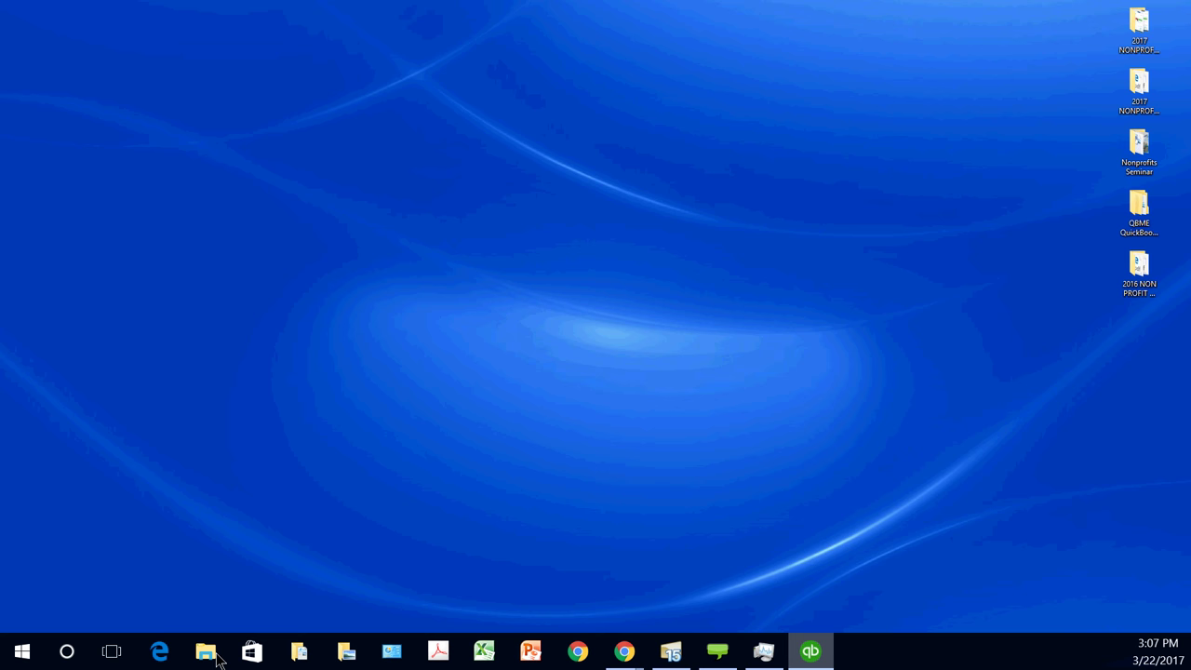
Step: Close the running QuickBooks window
key(shift+F10)
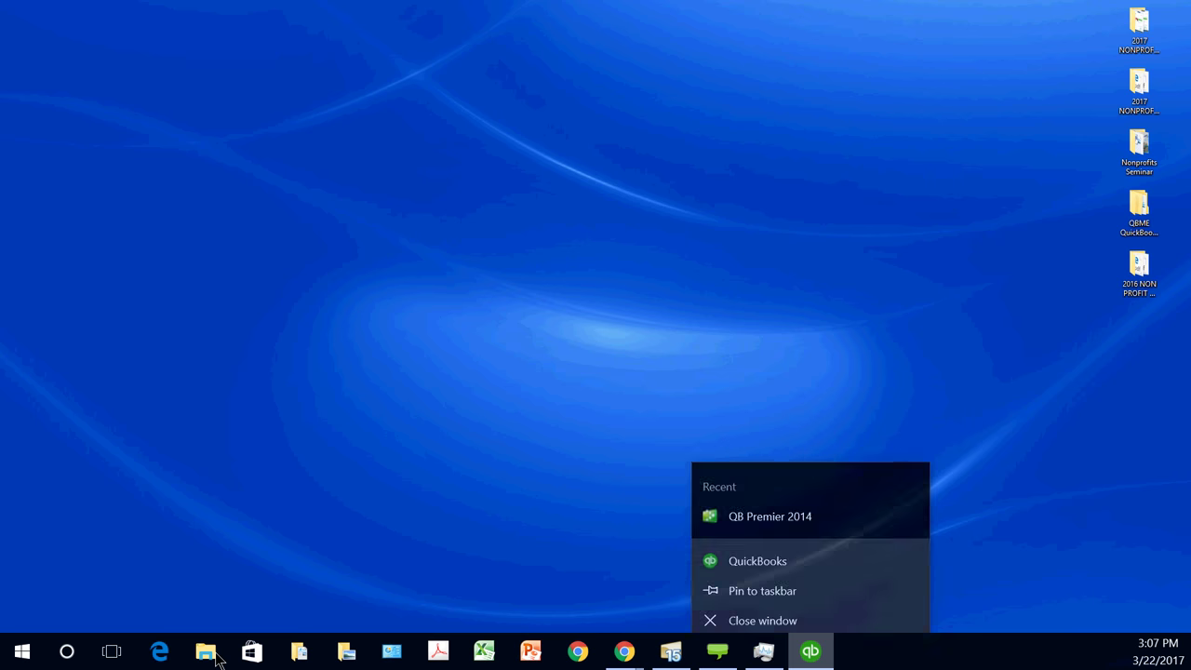
key(Up)
key(Return)
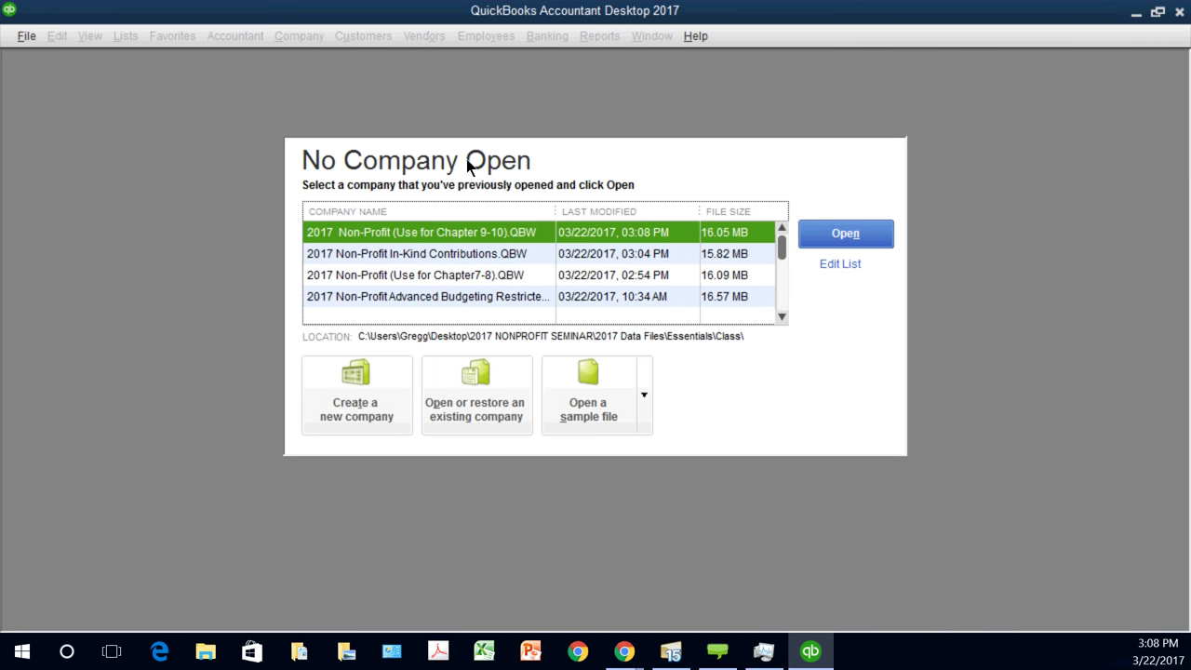
Step: Open the previously used 2017 Non-Profit (Use for Chapter 9-10) company file in Accountant Desktop, then show the Home page and make its window taller
double_click(320, 225)
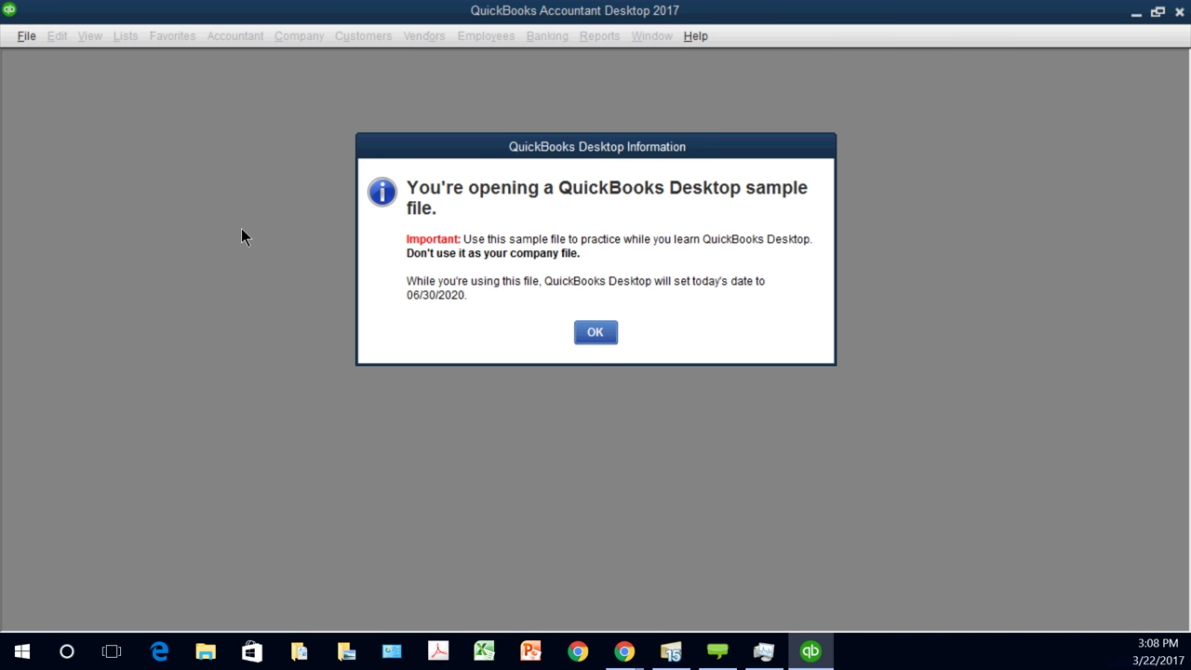
key(Return)
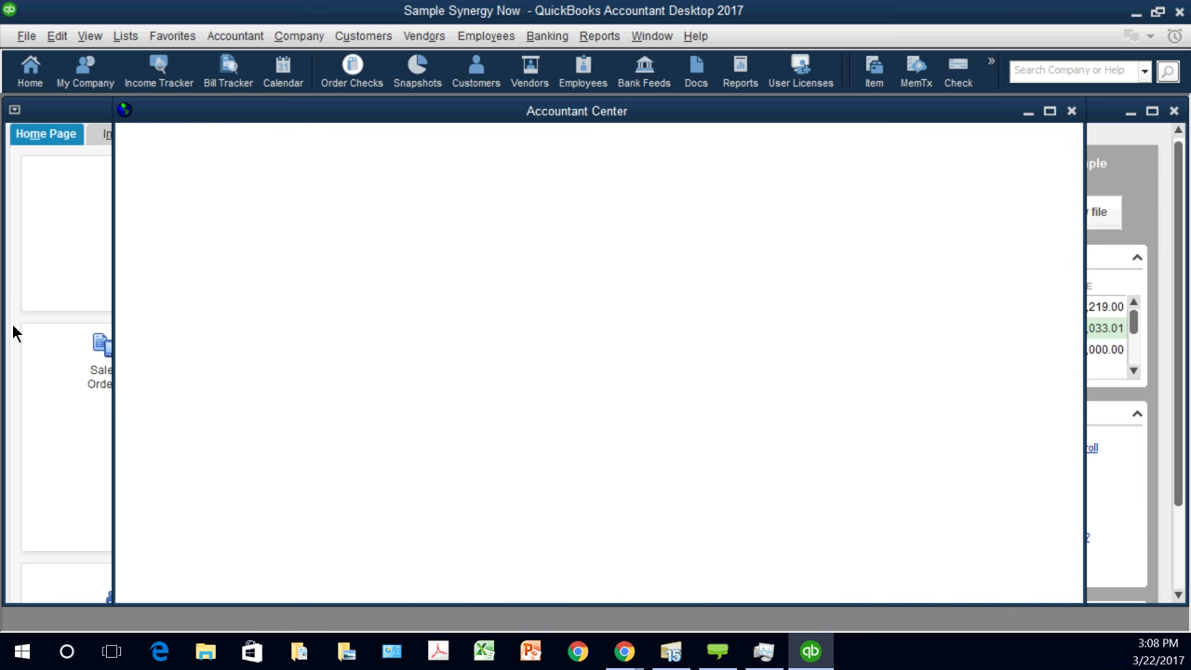
click(112, 298)
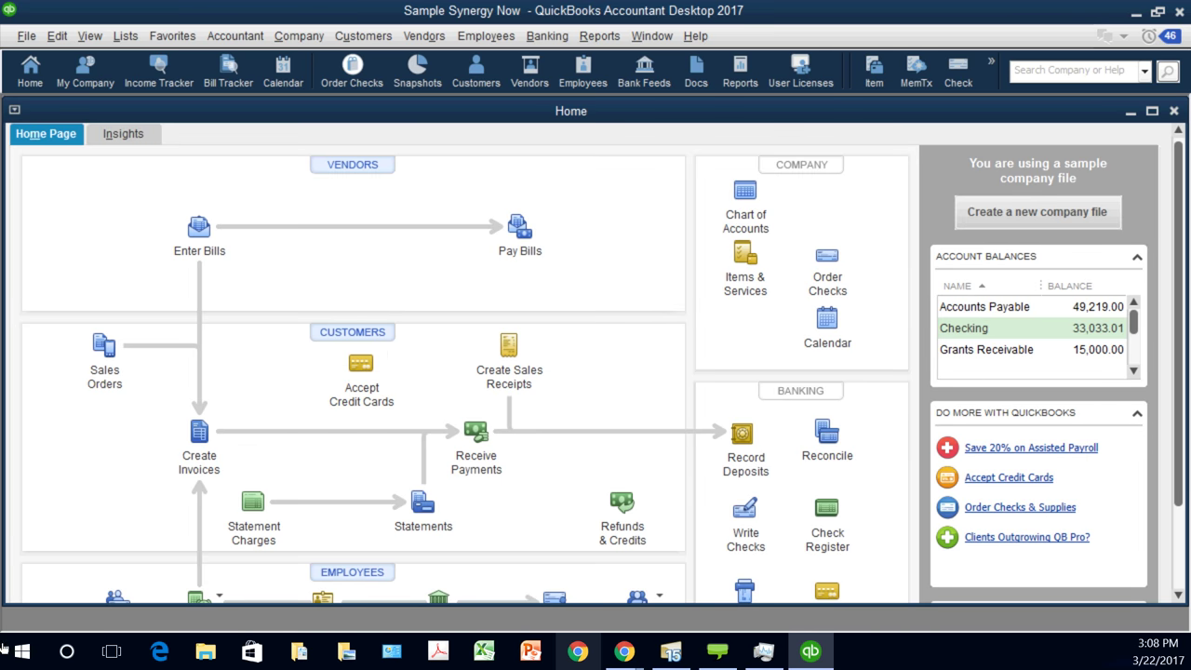
drag(5, 603, 5, 632)
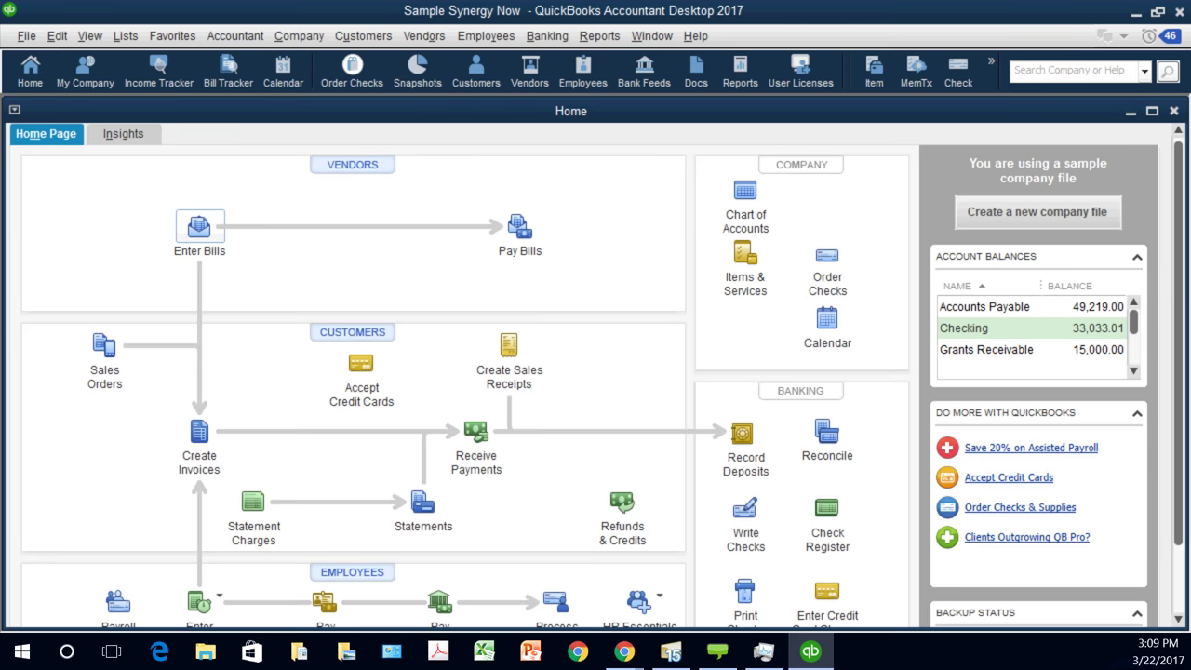
Step: Start a new bill, move its window up for a fuller view, and choose AT&T as the vendor
click(199, 226)
drag(571, 267, 580, 93)
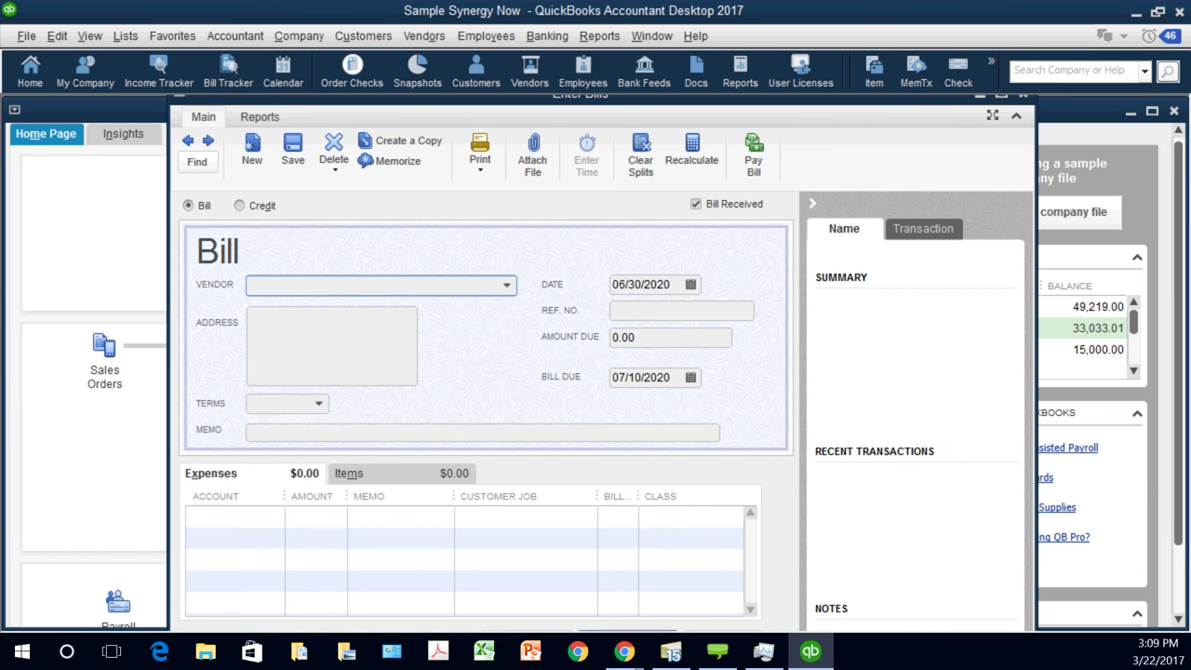
key(alt+Down)
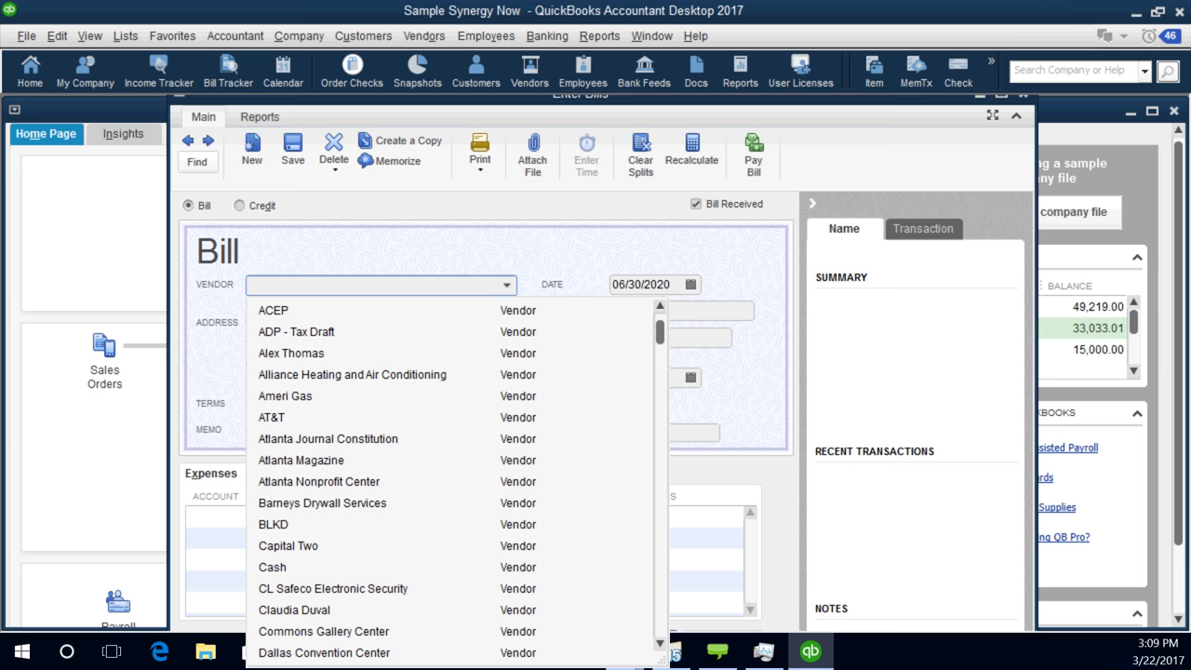
click(270, 417)
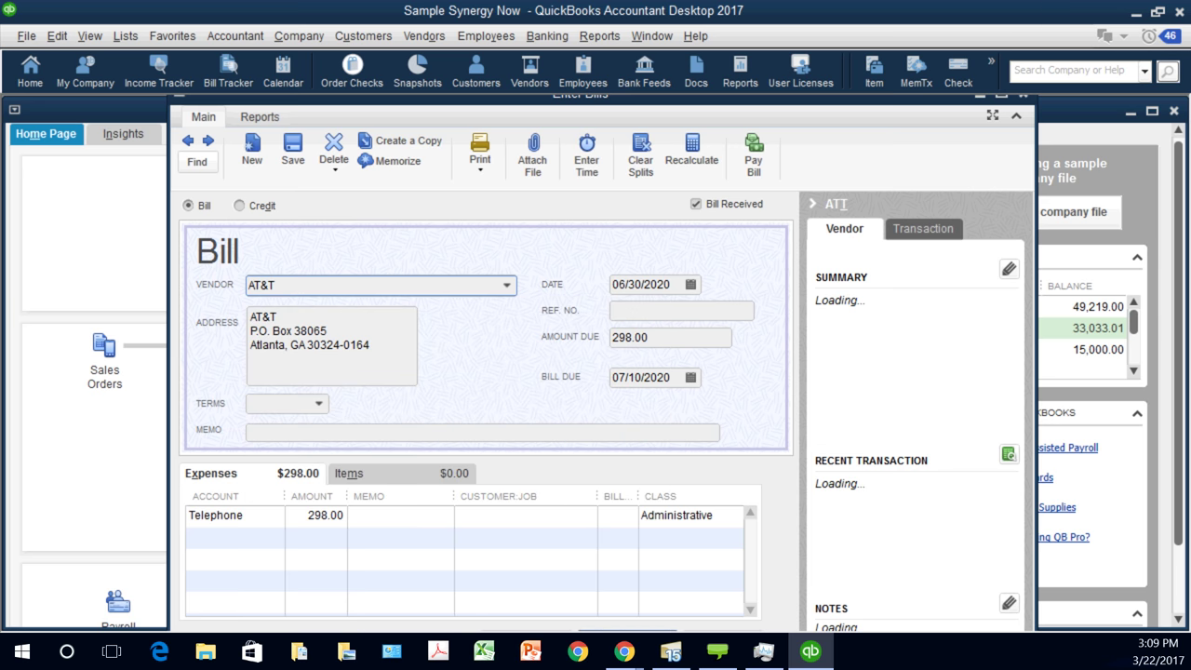
Step: Keep the bill date and set the AT&T bill's reference number to 378 and its amount due to 40.00
key(Tab)
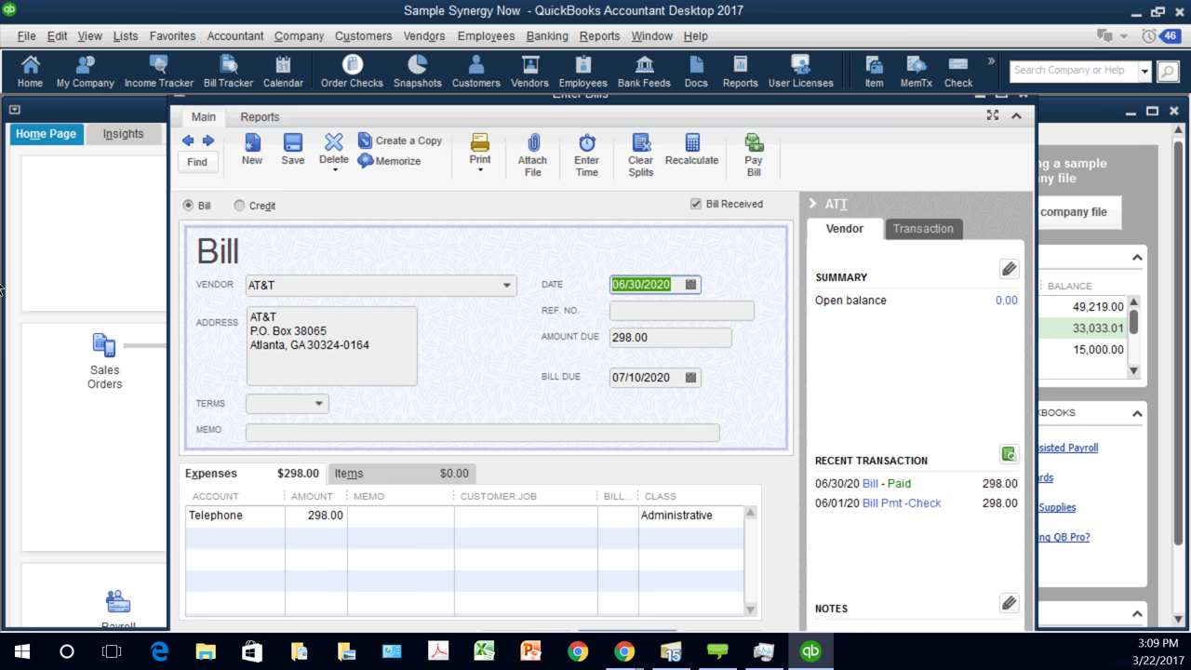
key(Tab)
text(378)
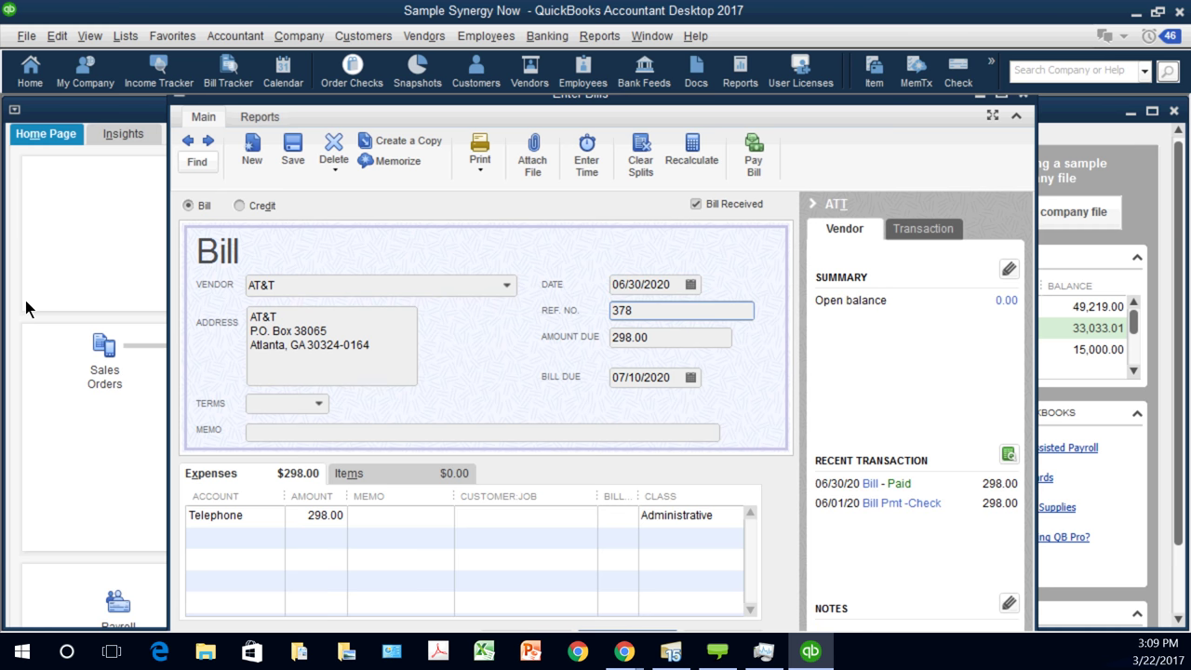
key(Tab)
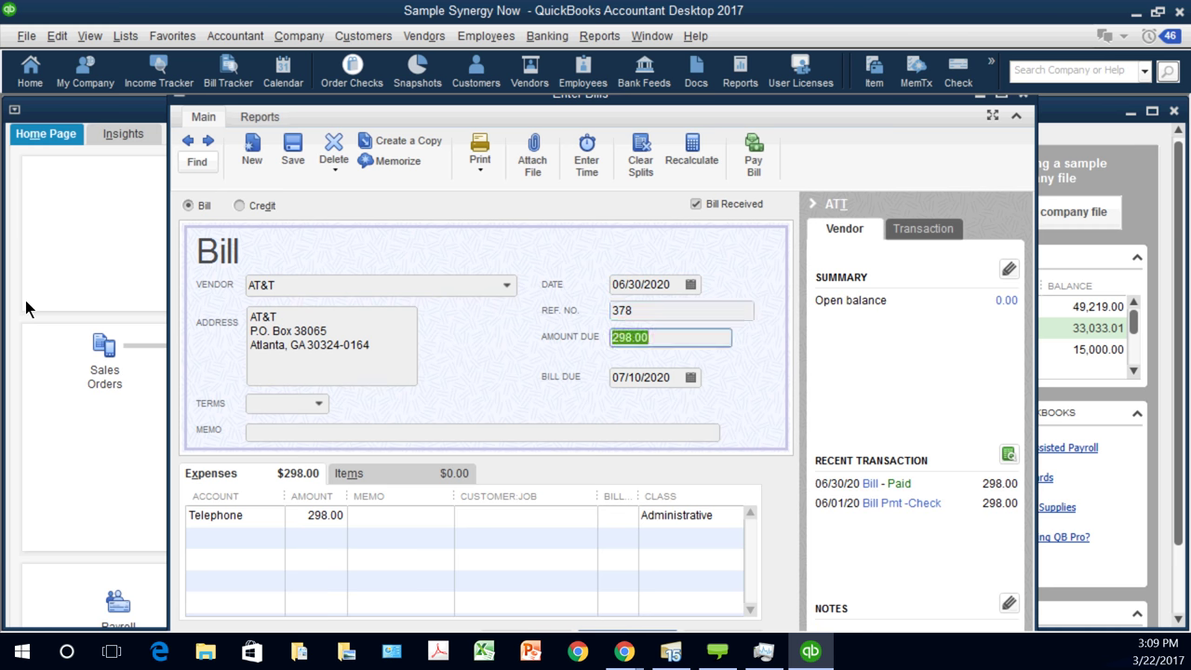
text(40)
key(Tab)
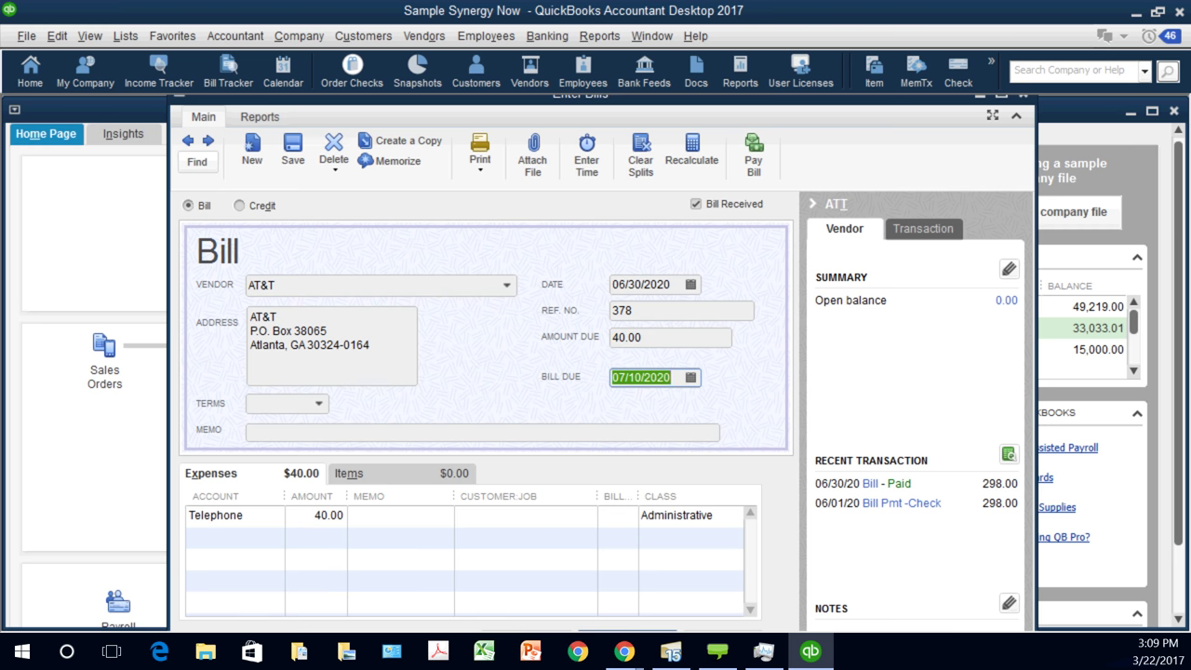
Step: Send the AT&T bill to print, preview the printout, and close it without printing
mouse_move(580, 95)
mouse_down()
mouse_move(585, 113)
mouse_move(563, 93)
mouse_up()
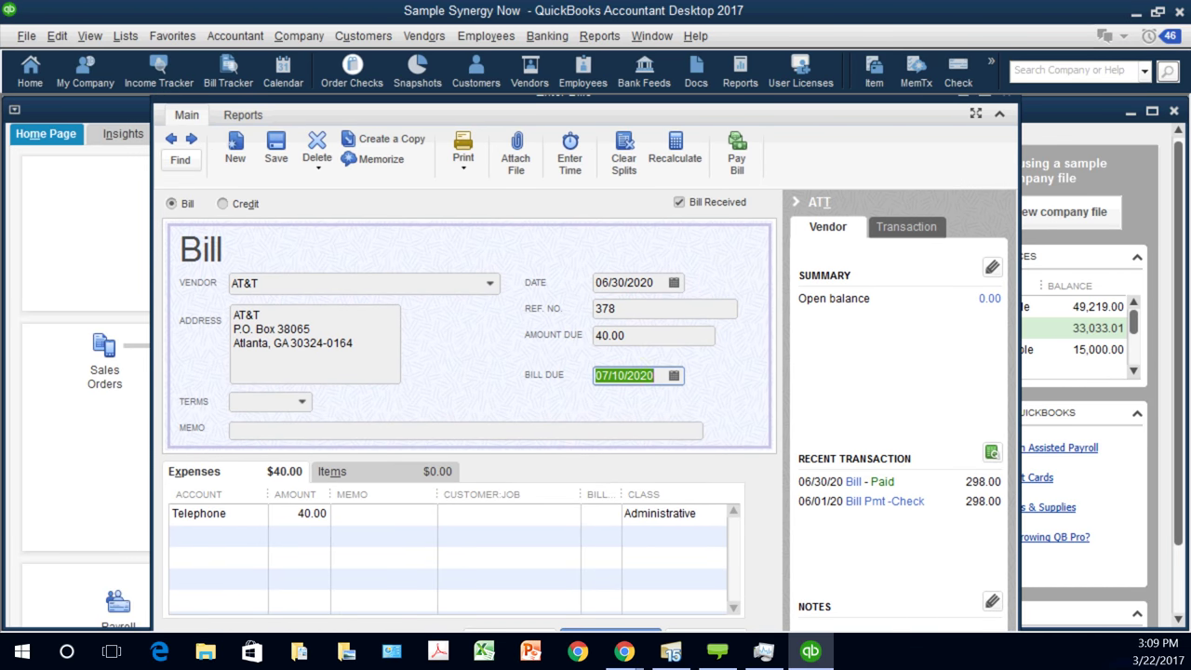
click(462, 153)
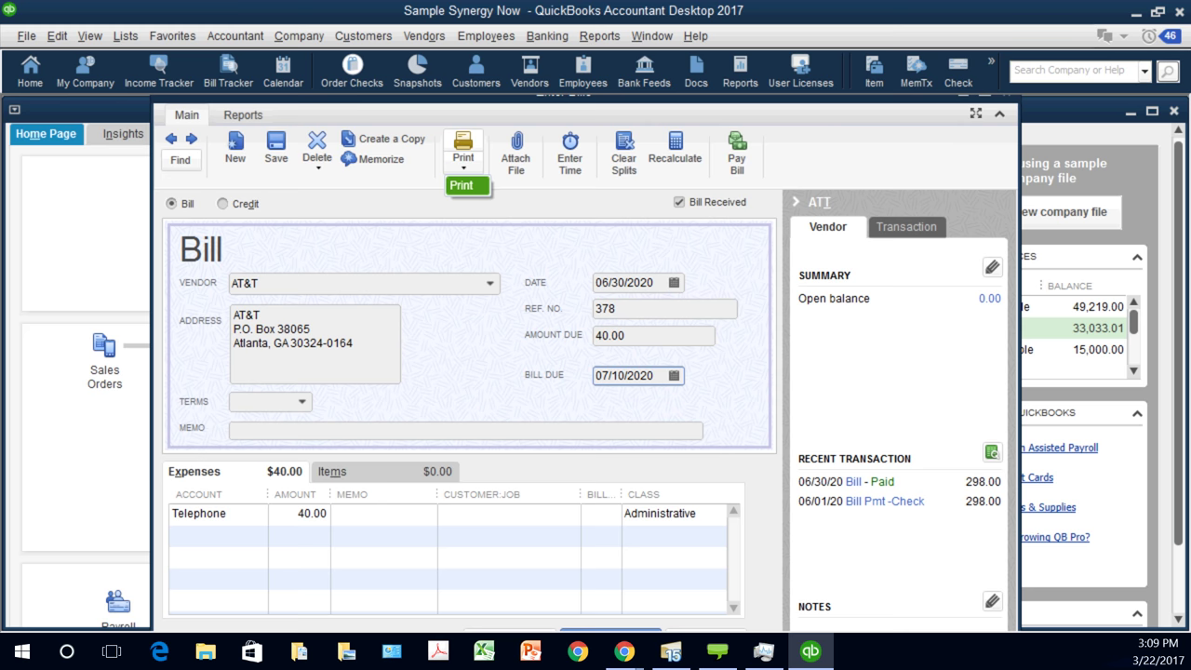
click(462, 186)
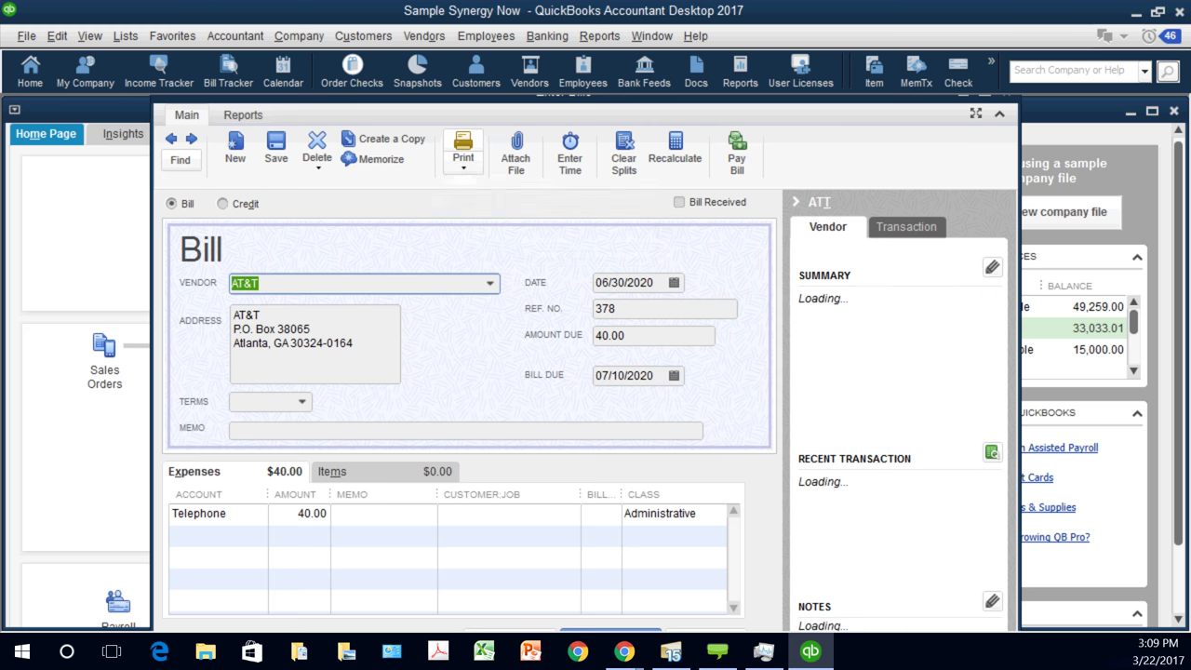
click(836, 289)
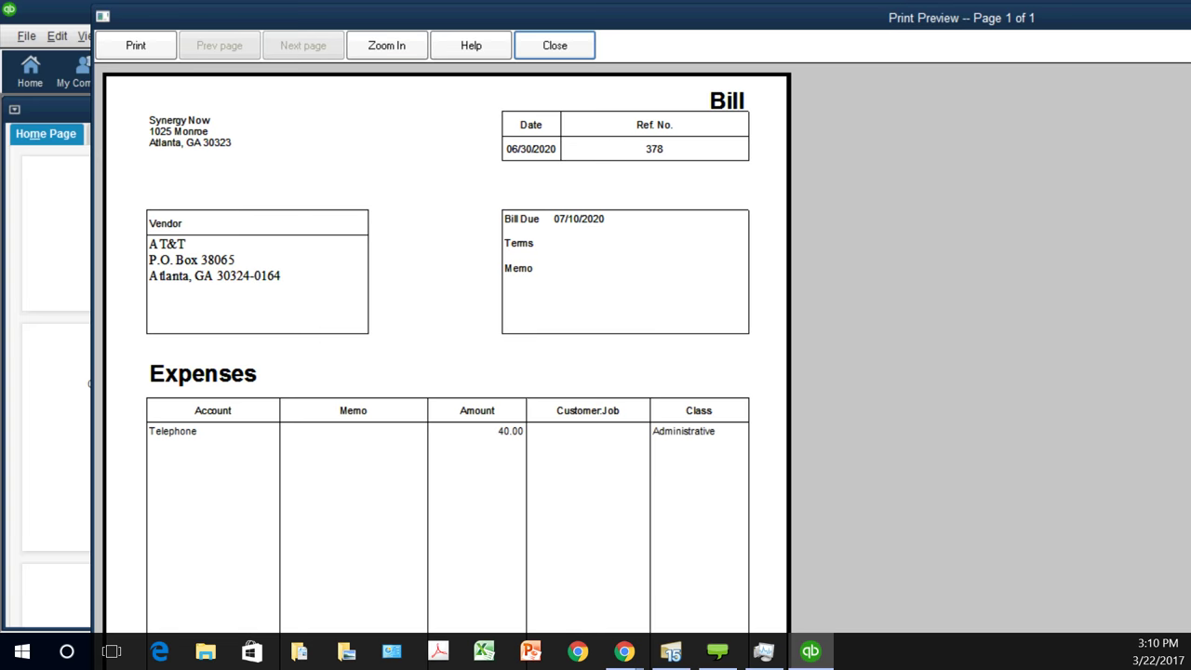
click(555, 45)
key(Escape)
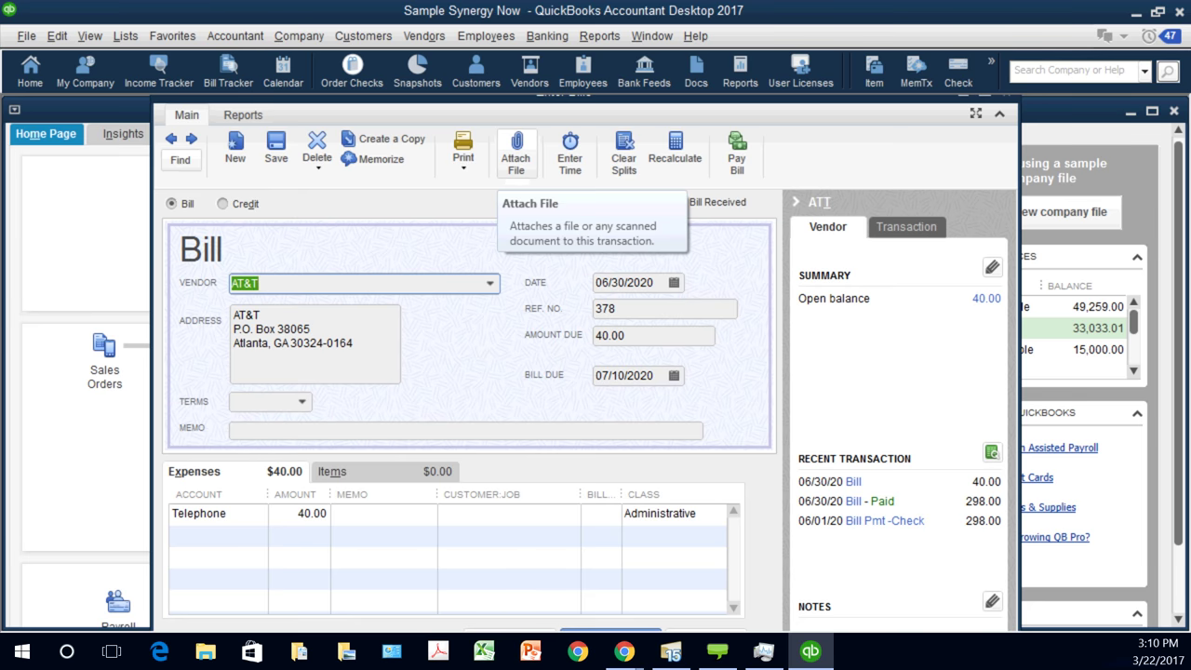
Step: Attach the file "AT&T bill for webinar" from the Scanned Bills folder to the AT&T bill
click(516, 149)
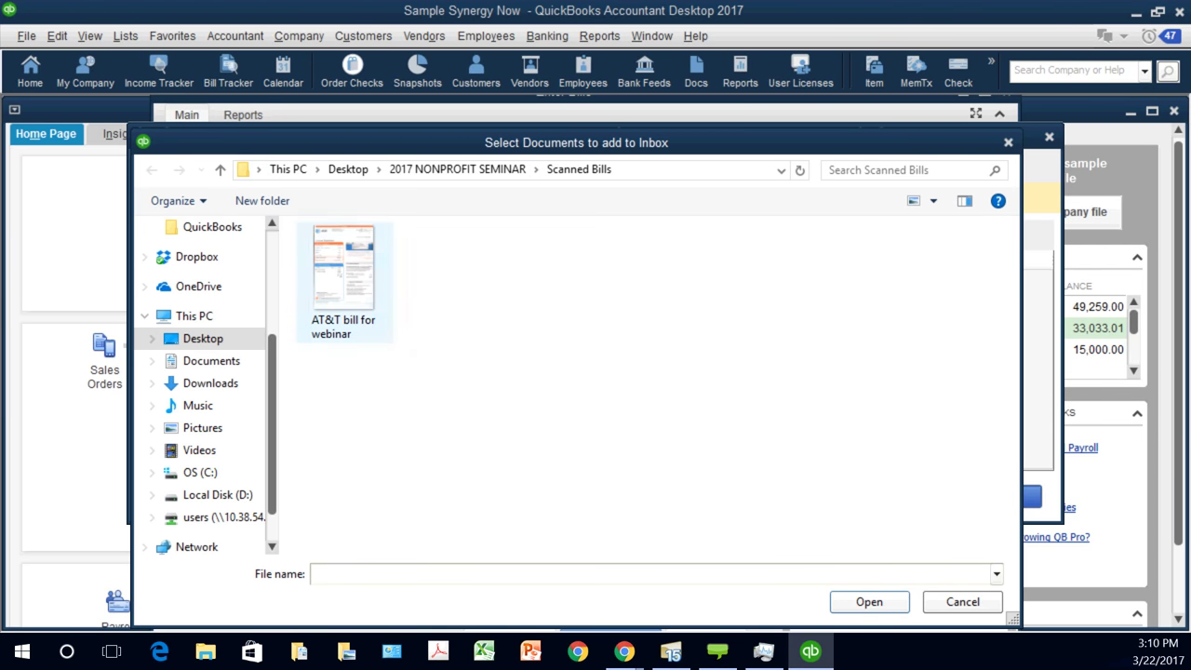
click(337, 273)
key(Return)
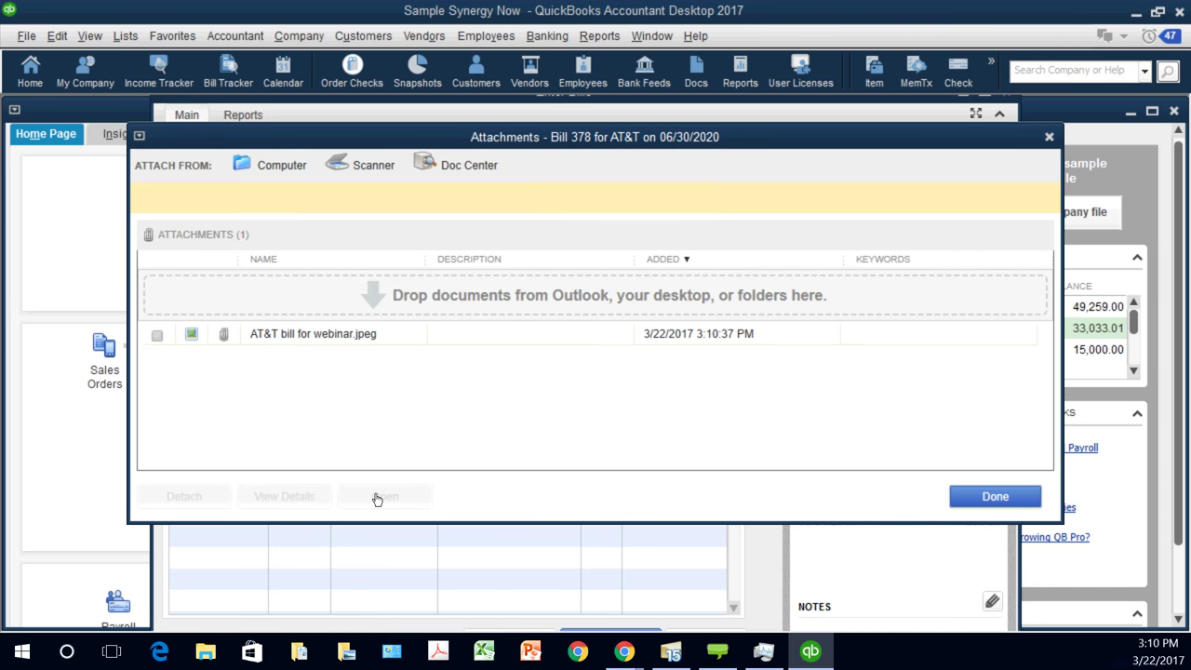
key(Return)
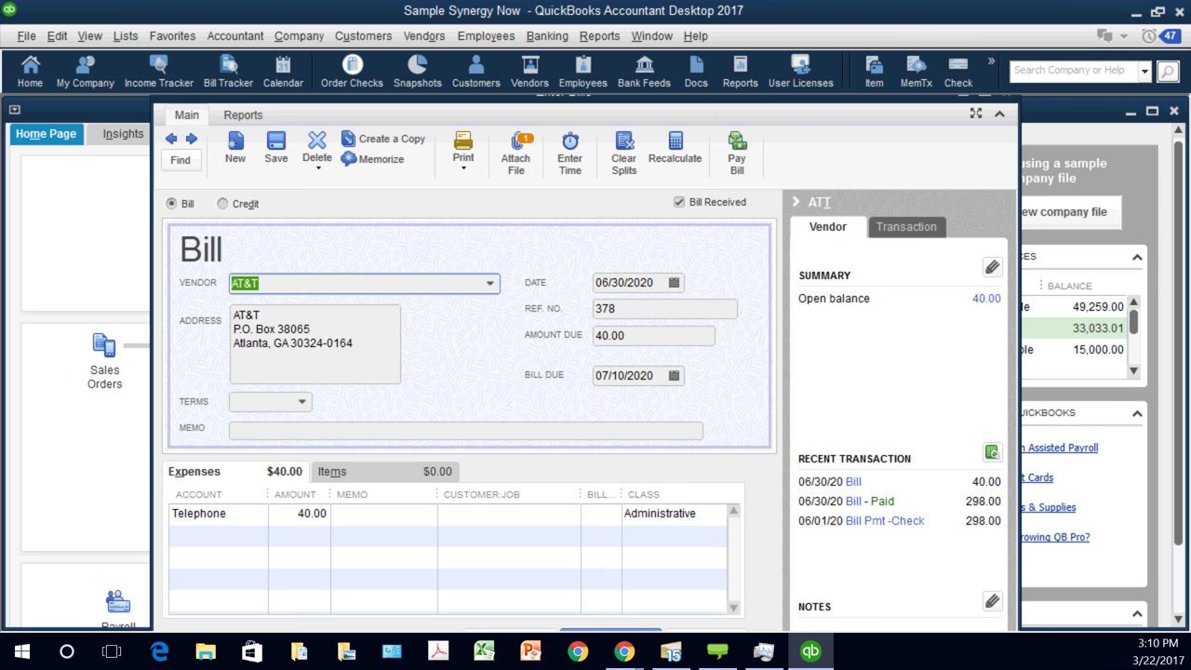
Step: Open the scanned document attached to the AT&T bill, view it, and close both the image and the attachment list
click(515, 154)
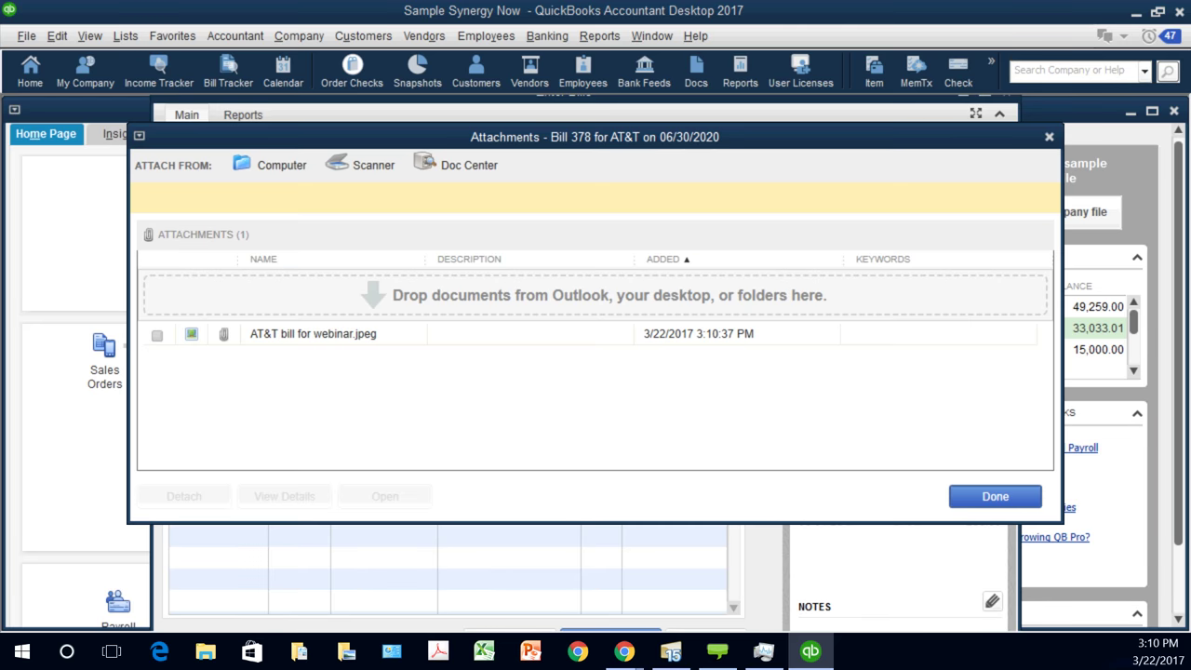
double_click(312, 333)
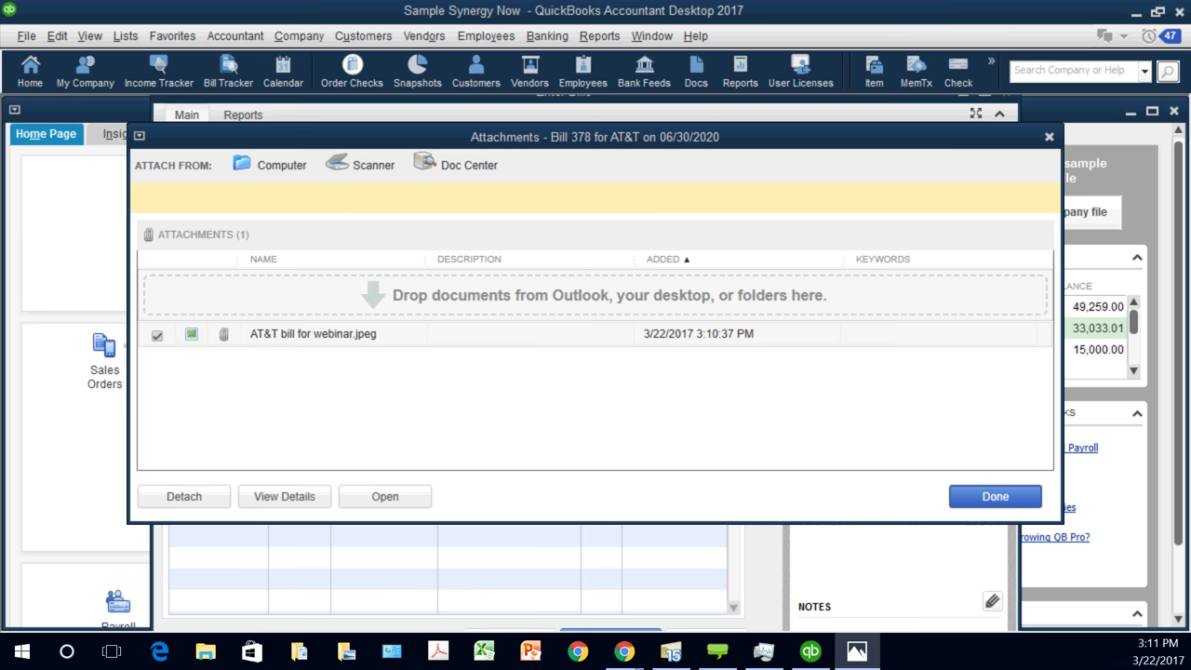
key(Escape)
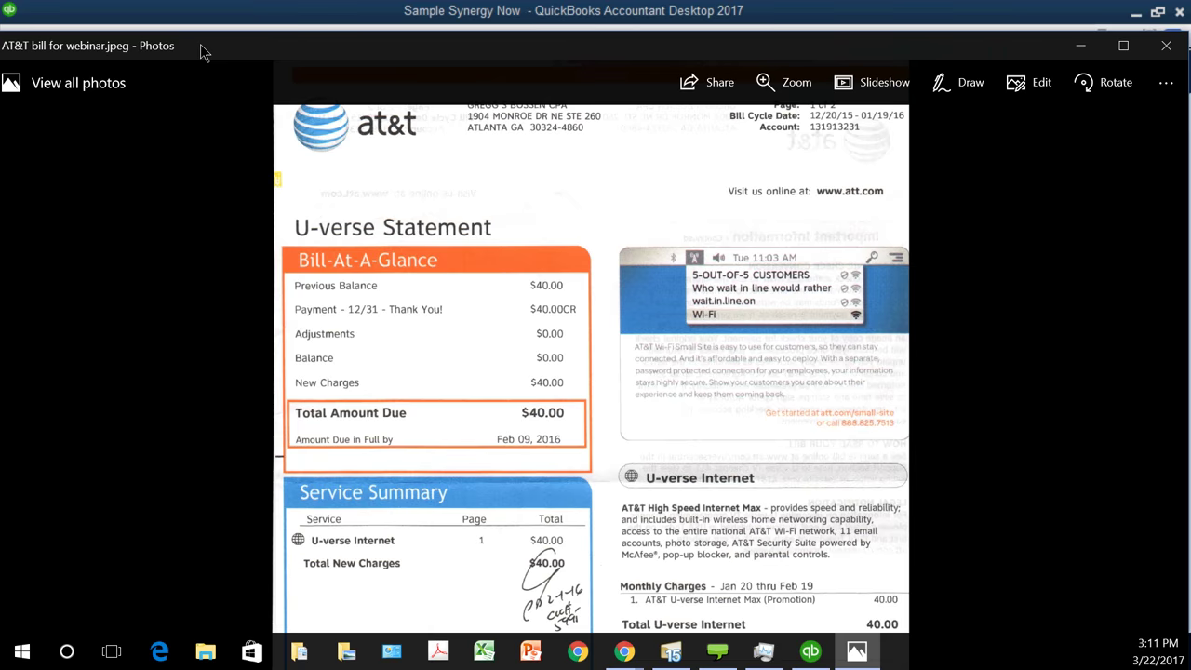
click(1165, 46)
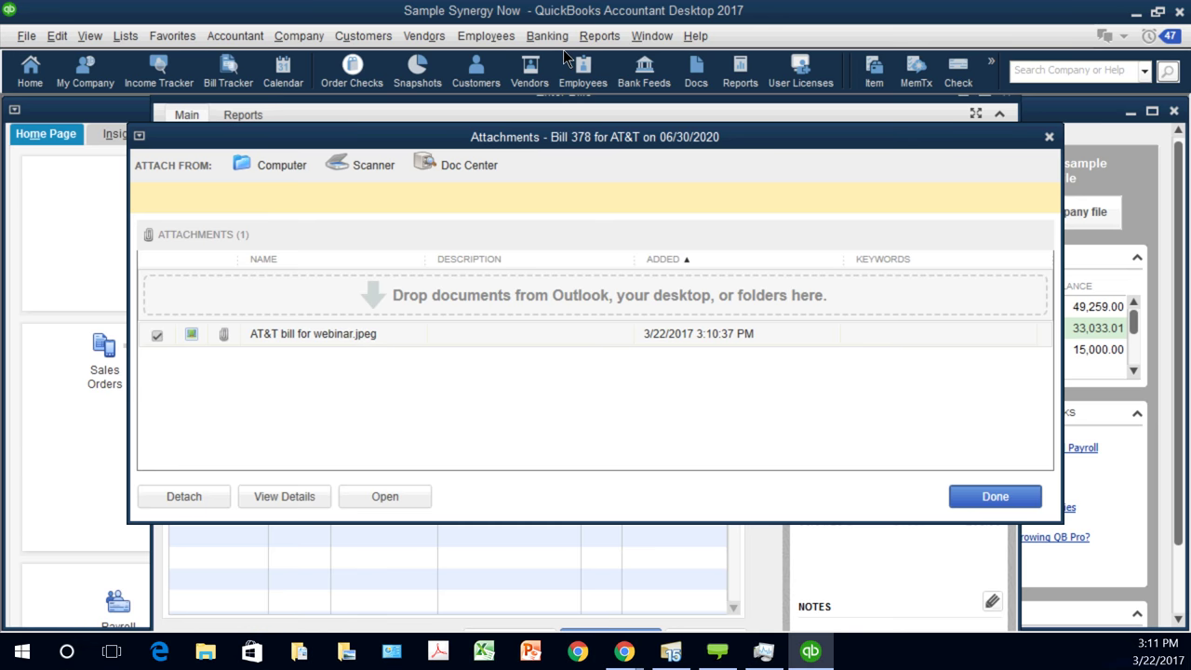
key(Escape)
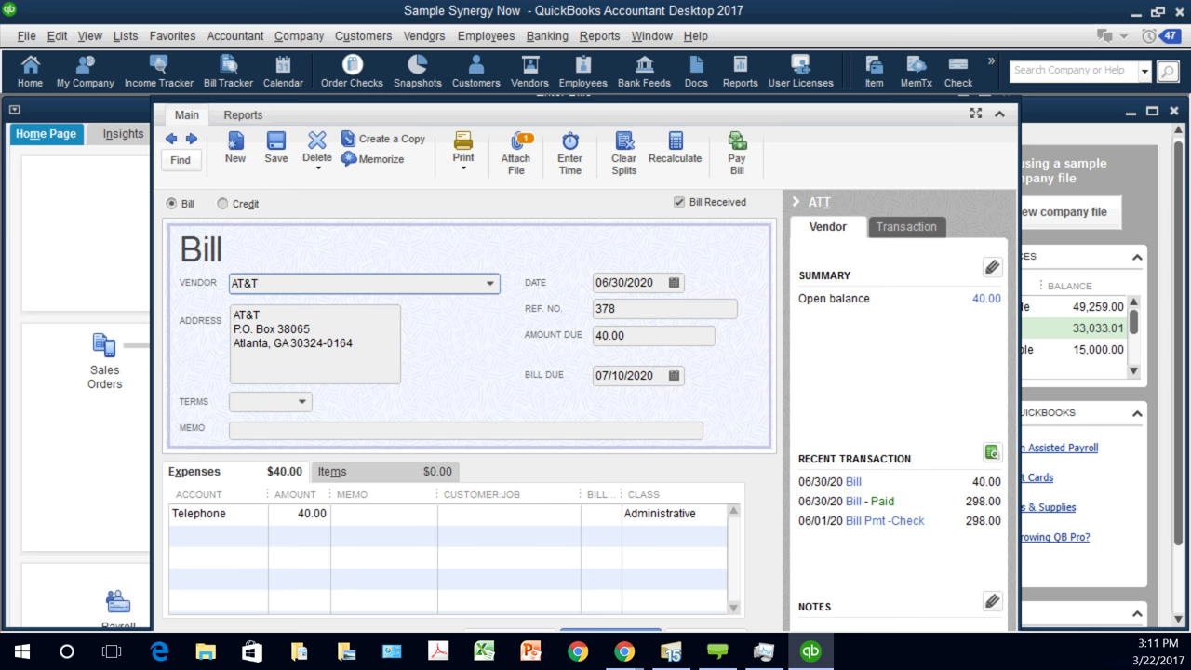
Step: Change the Telephone expense line's class to Go-Green Guidance Center and record the changed AT&T bill
drag(558, 97, 565, 92)
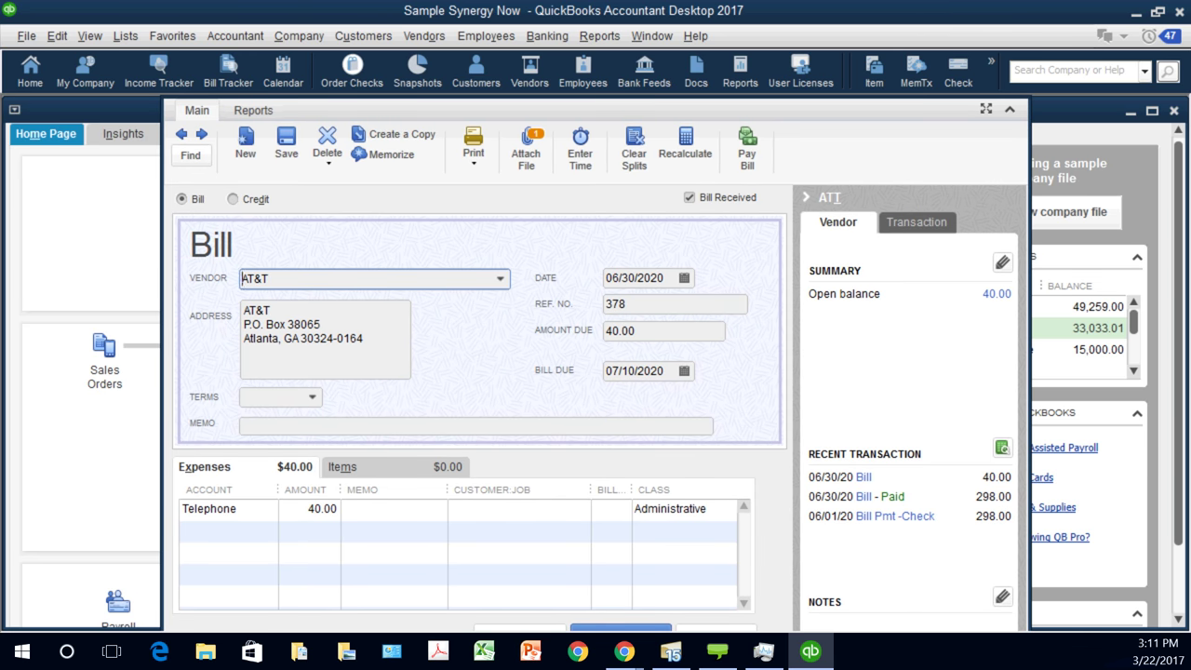
key(shift+Tab)
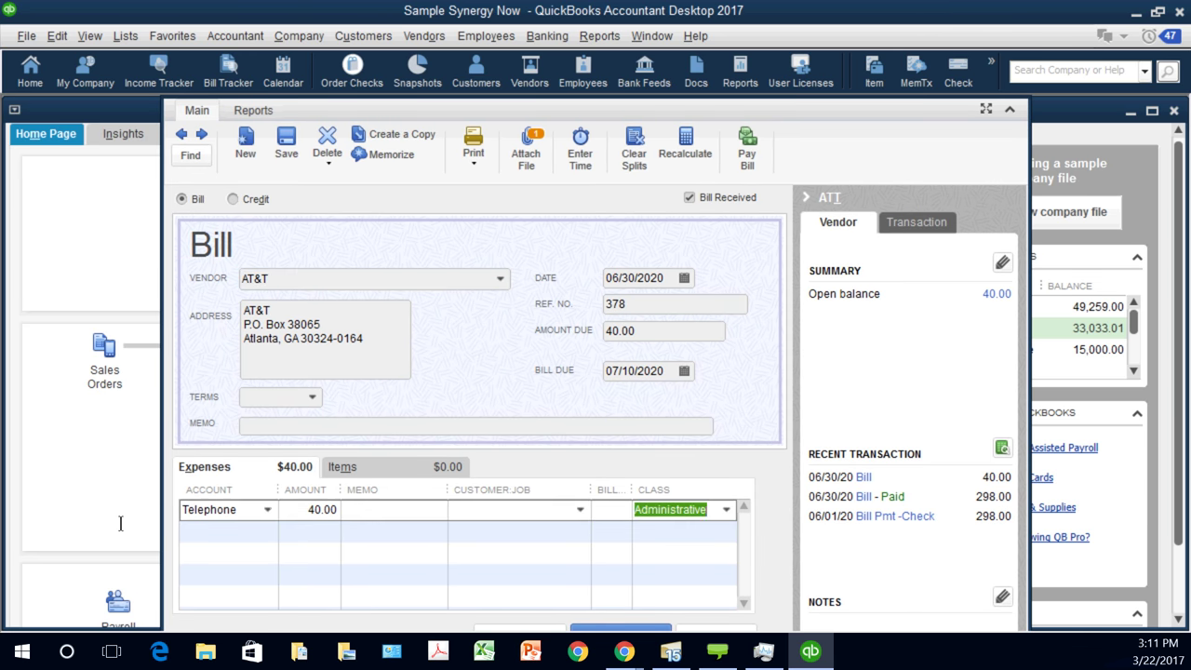
key(alt+Down)
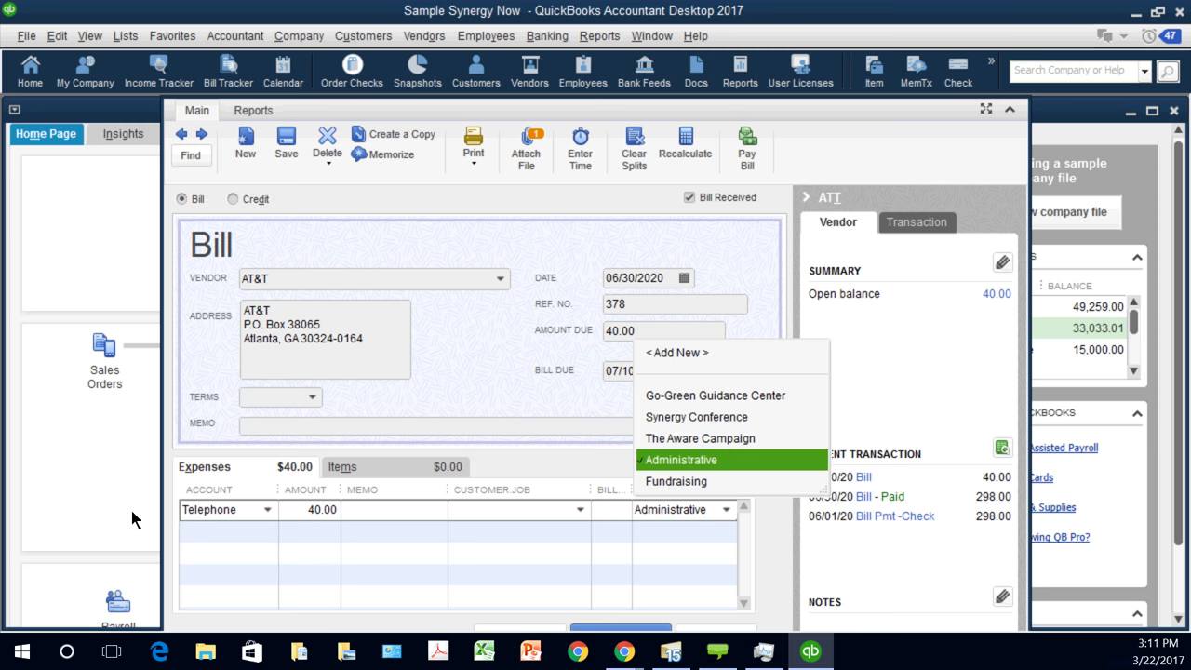
key(Up)
key(Up)
key(Up)
key(Return)
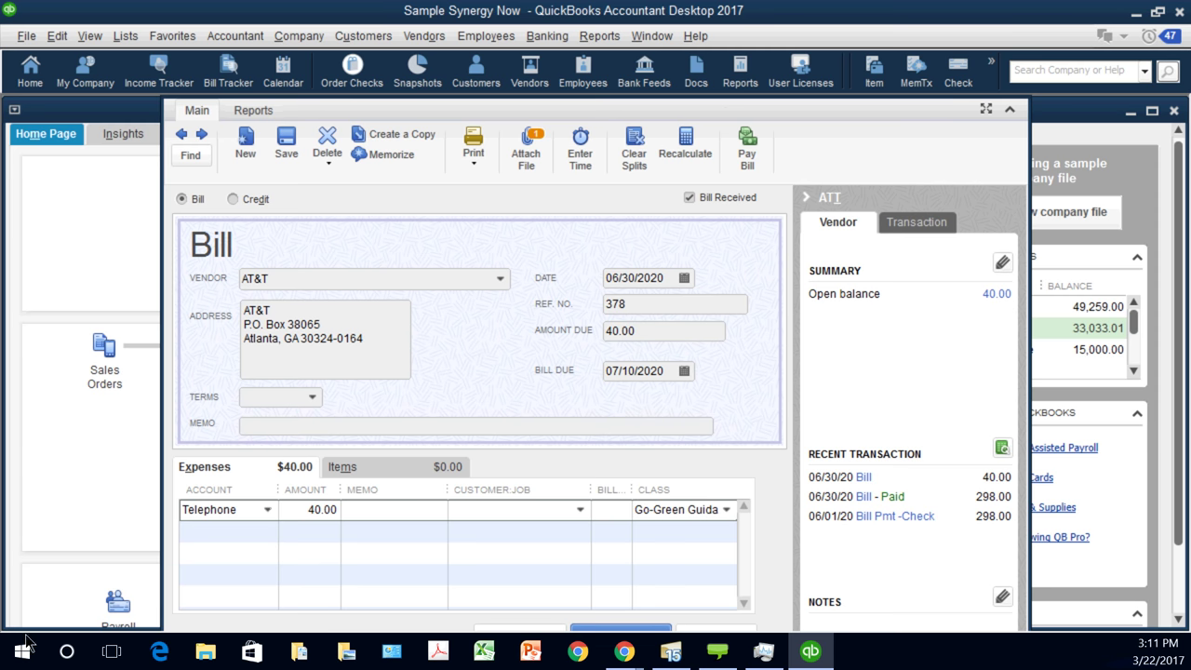
key(Escape)
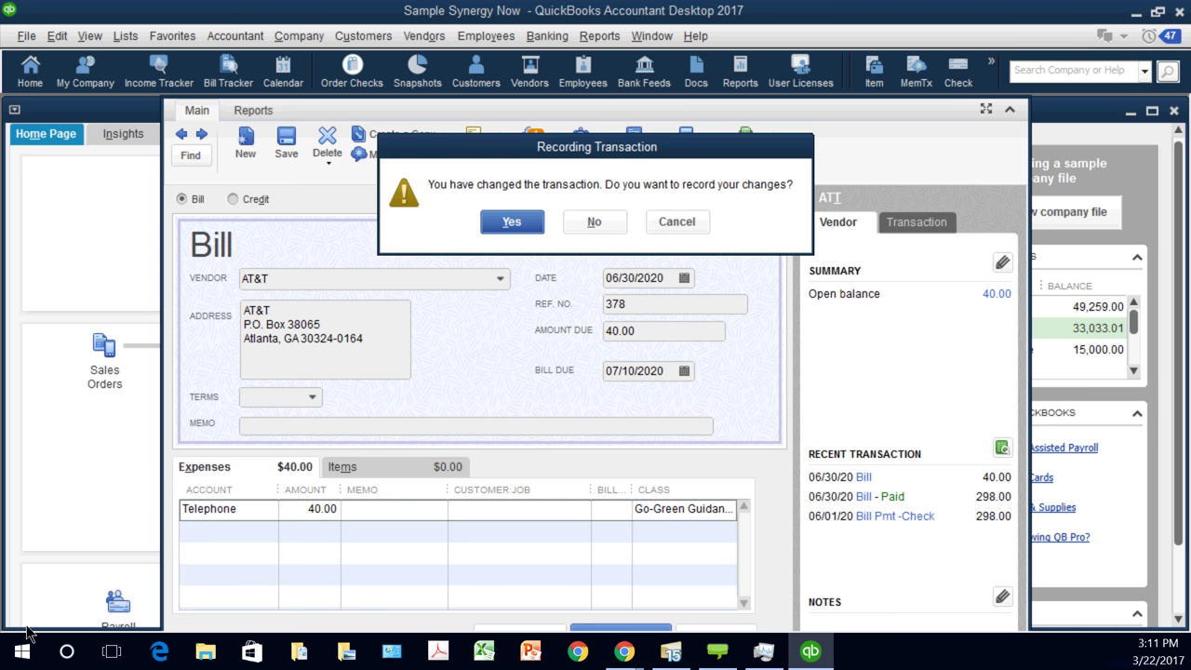
key(Return)
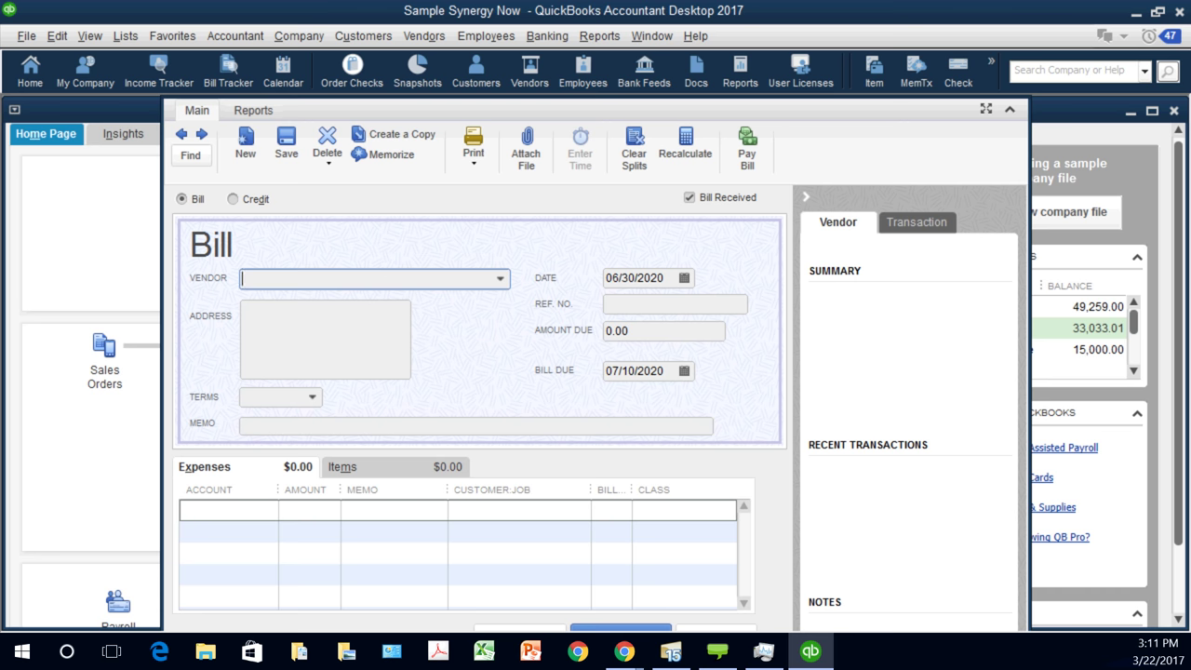
Step: Enter Atlanta Gas as the vendor of the new bill and add it to the vendor list with Quick Add
text(Atlanta)
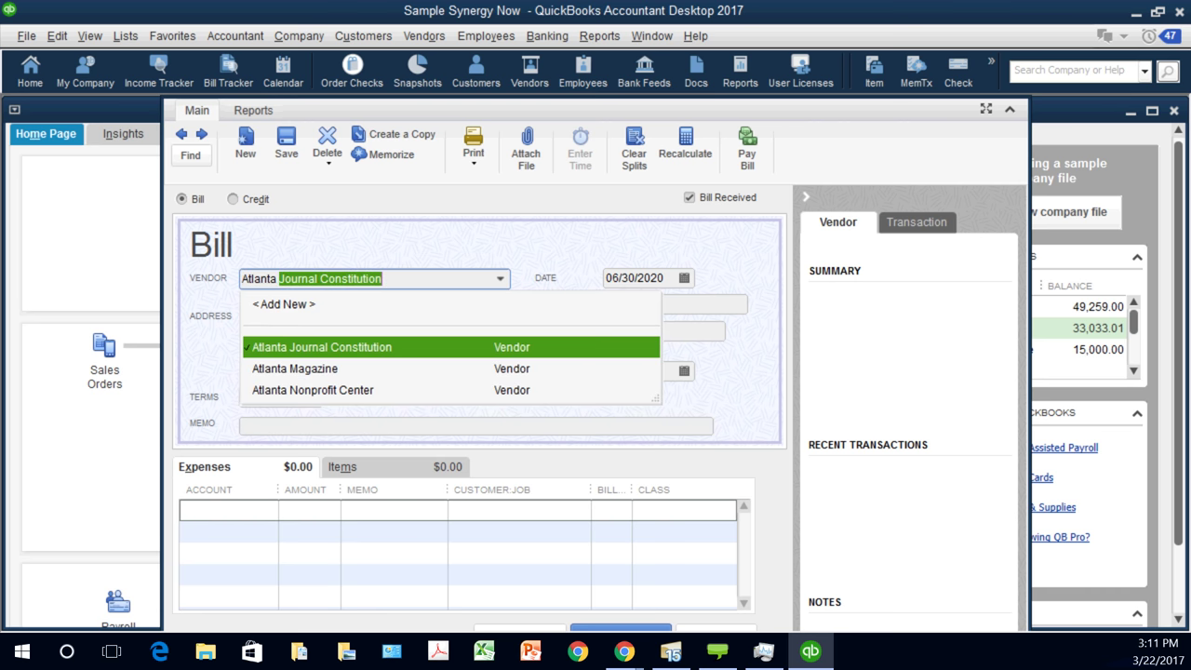
text( Gas)
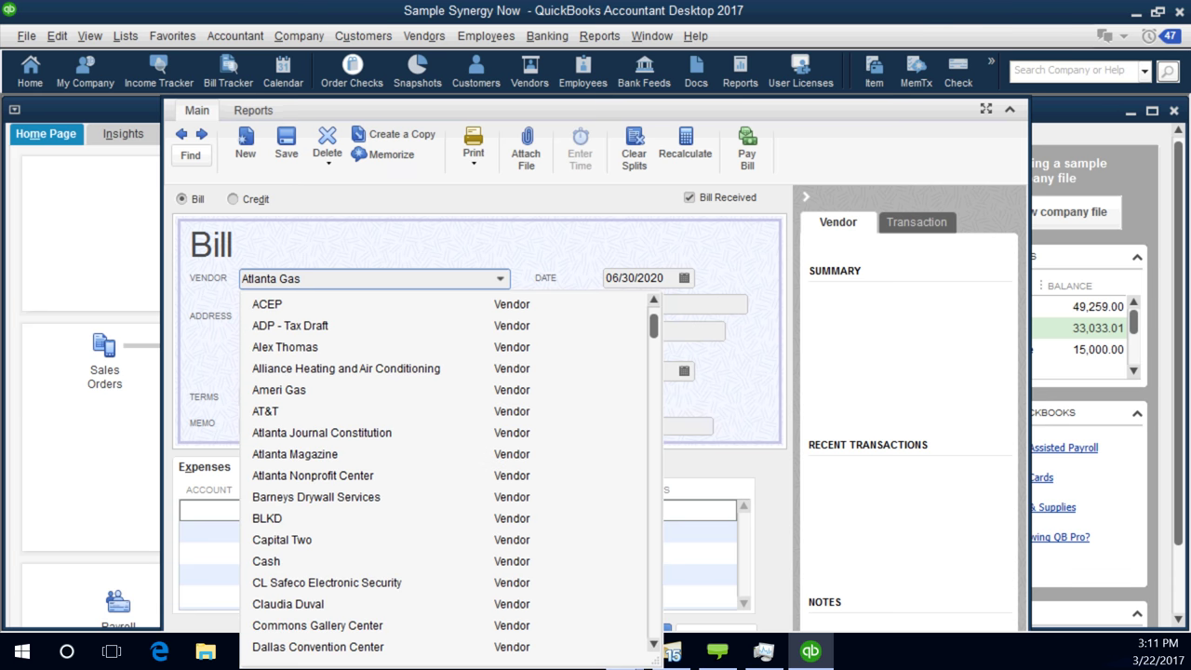
key(Tab)
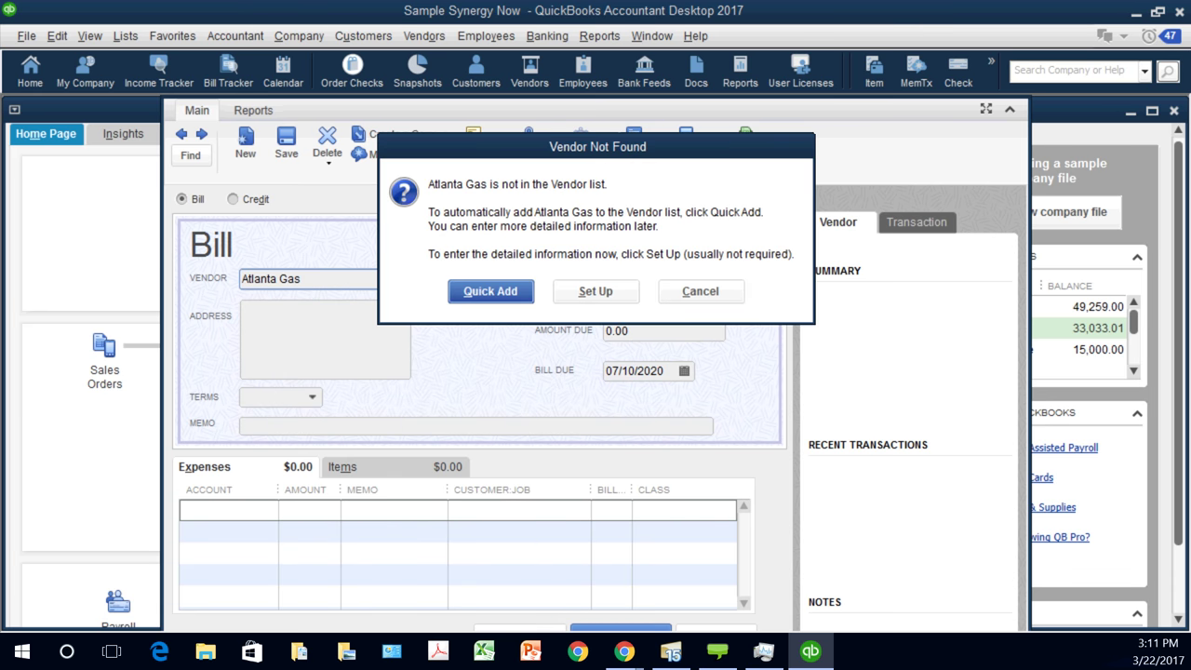
key(Return)
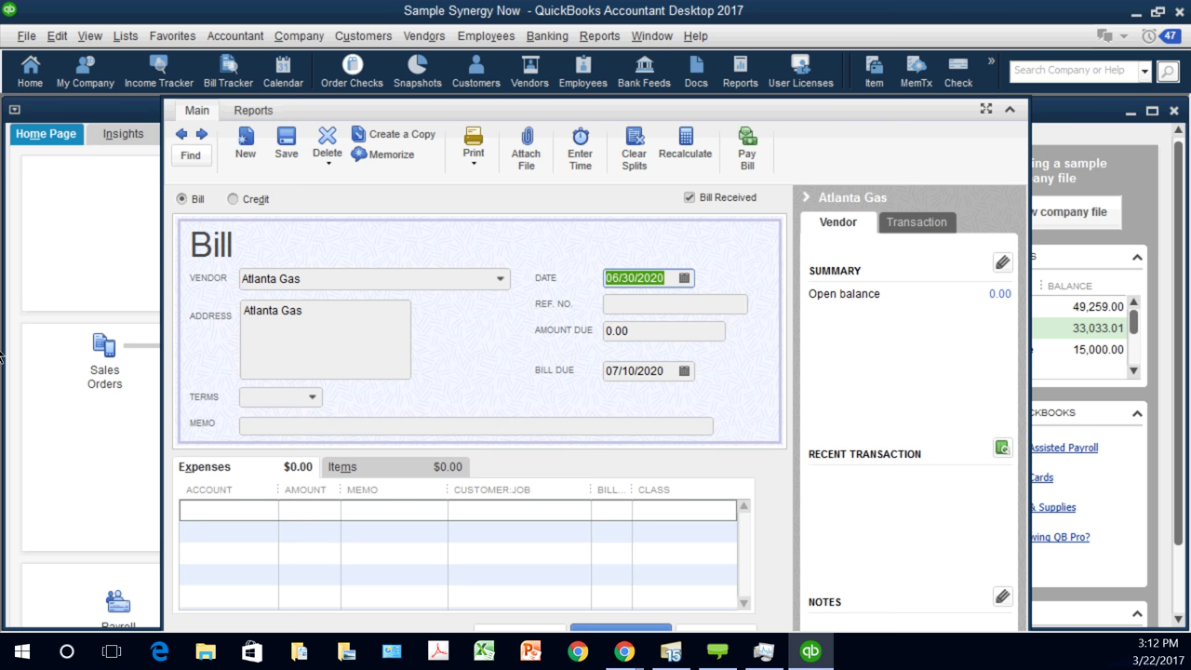
Step: Keep the Atlanta Gas bill's date, set its amount due to 350, and assign the expense line to Utilities:Gas
key(Tab)
key(Tab)
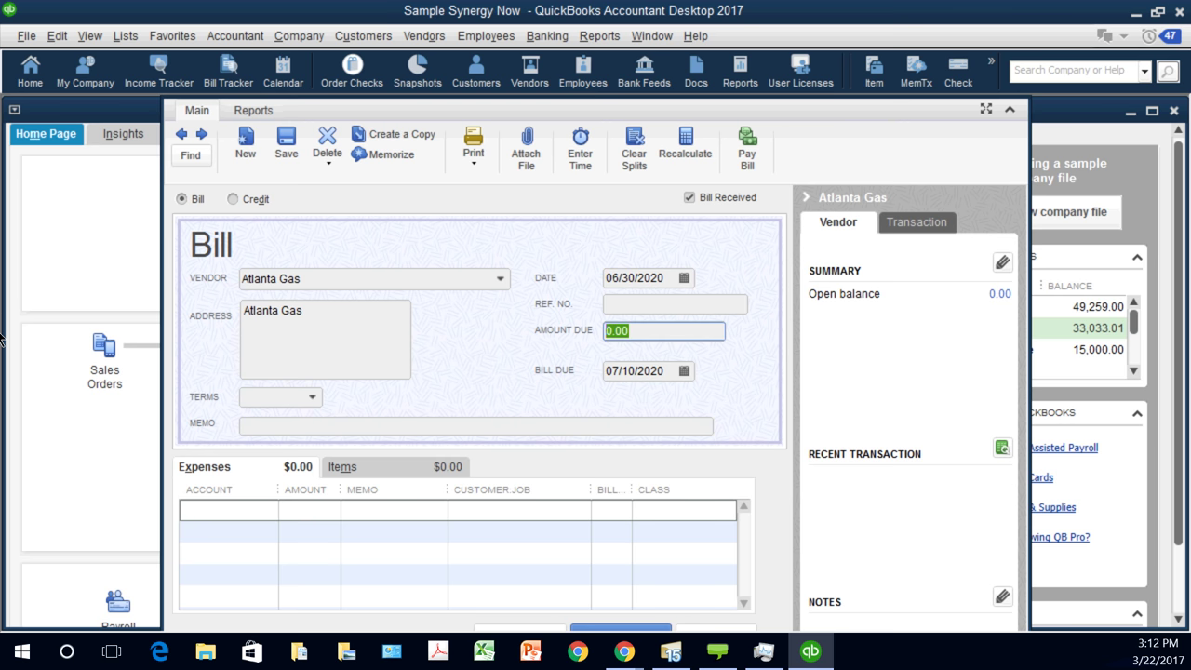
text(350)
key(Tab)
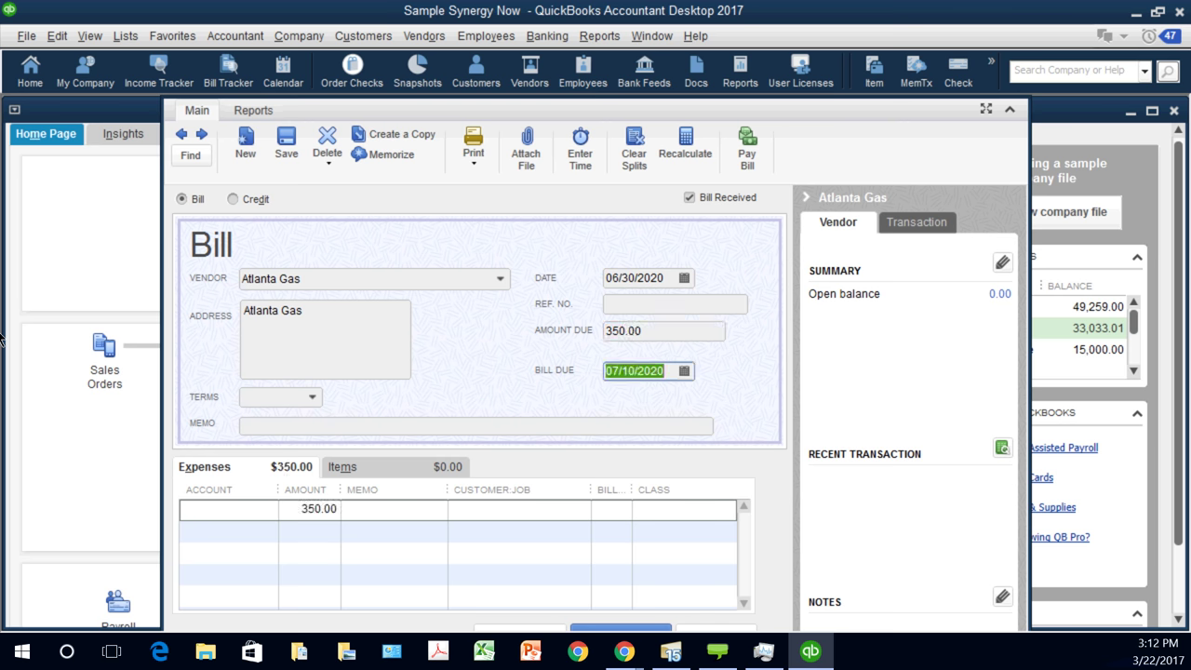
click(223, 509)
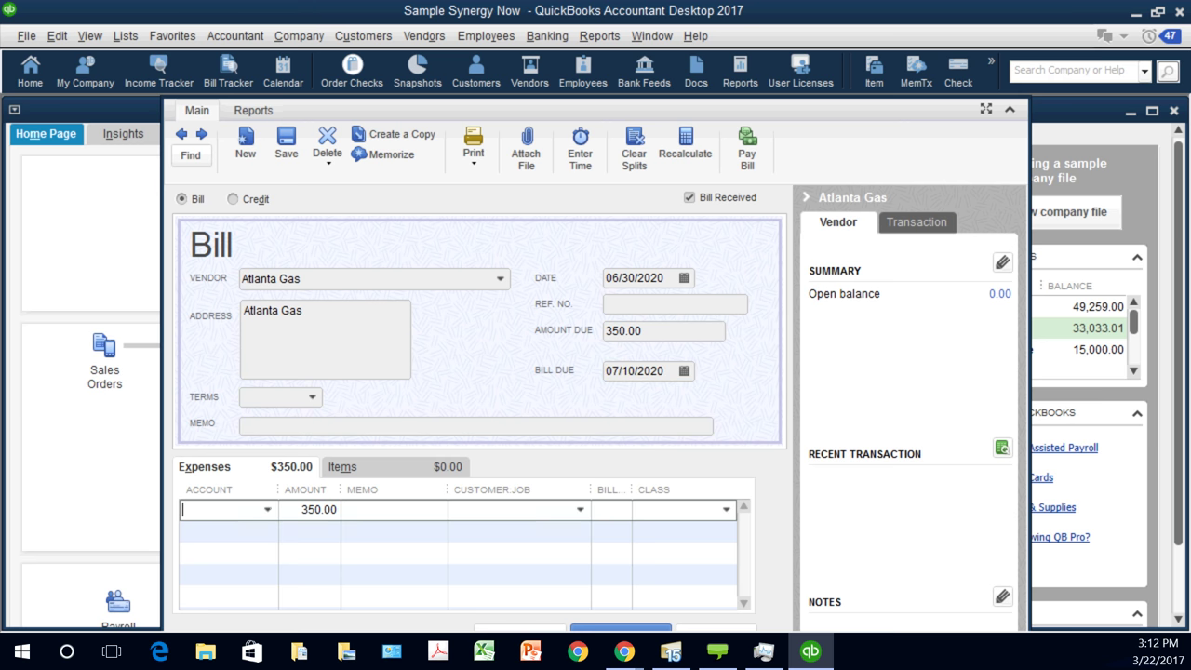
text(Utilities:Gas)
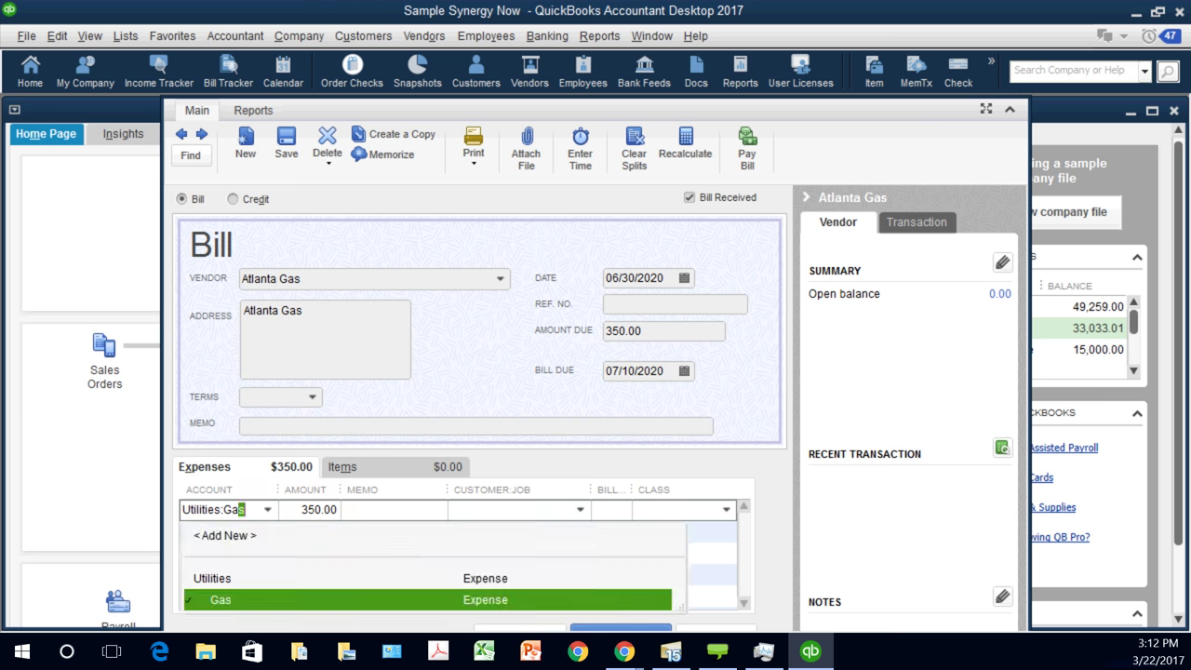
key(Tab)
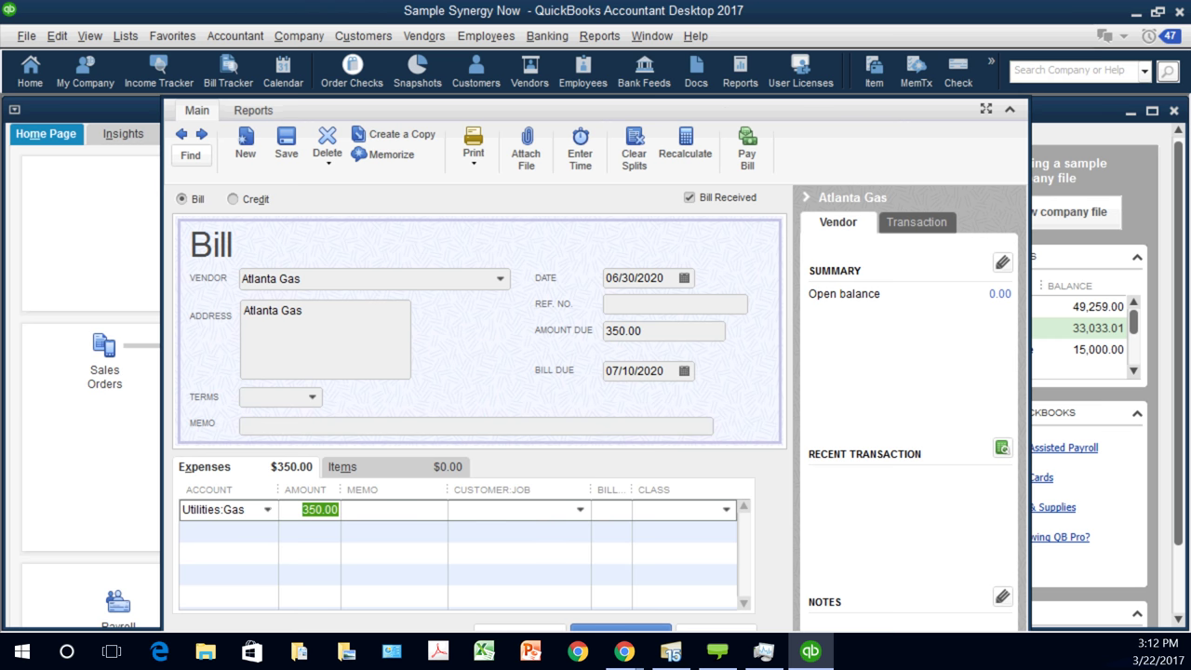
Step: Multiply the first Utilities:Gas line's amount by .8 to allocate only 80% of the bill to it
click(337, 509)
text(*)
text(.8)
key(Return)
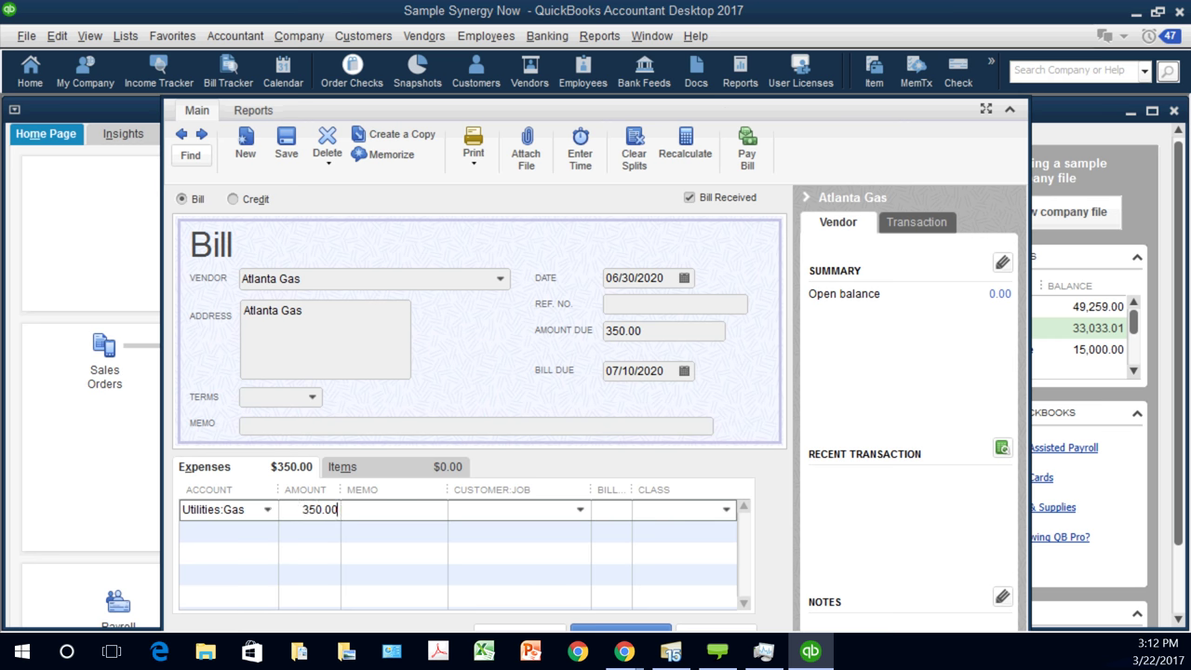
key(Tab)
Step: Give the first Utilities:Gas line the memo 80% and the class Go-Green Guidance Center
text(5)
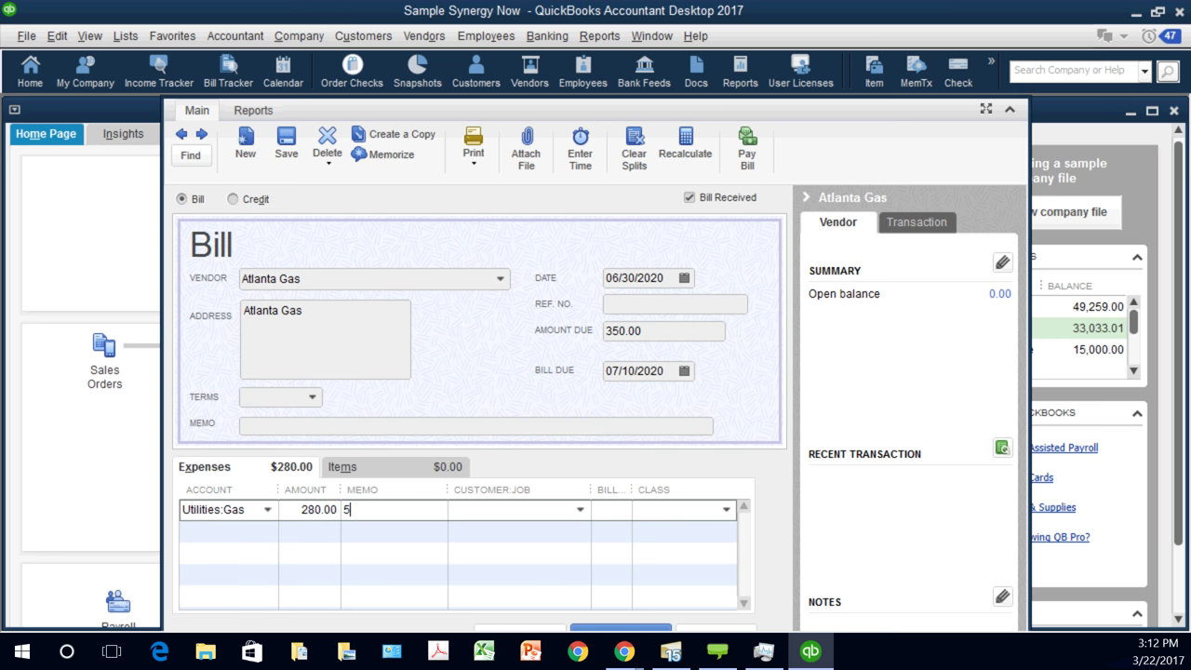
key(BackSpace)
text(0%)
key(shift+Left)
key(shift+Left)
text(80%)
key(Tab)
key(Tab)
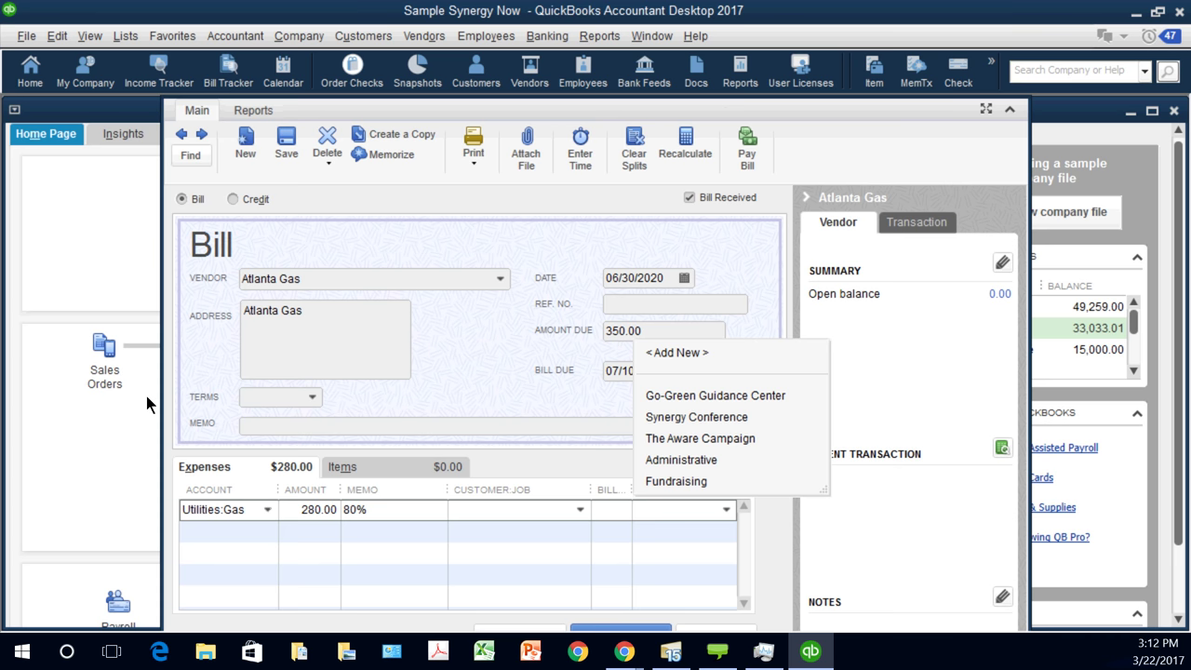
key(Return)
key(Tab)
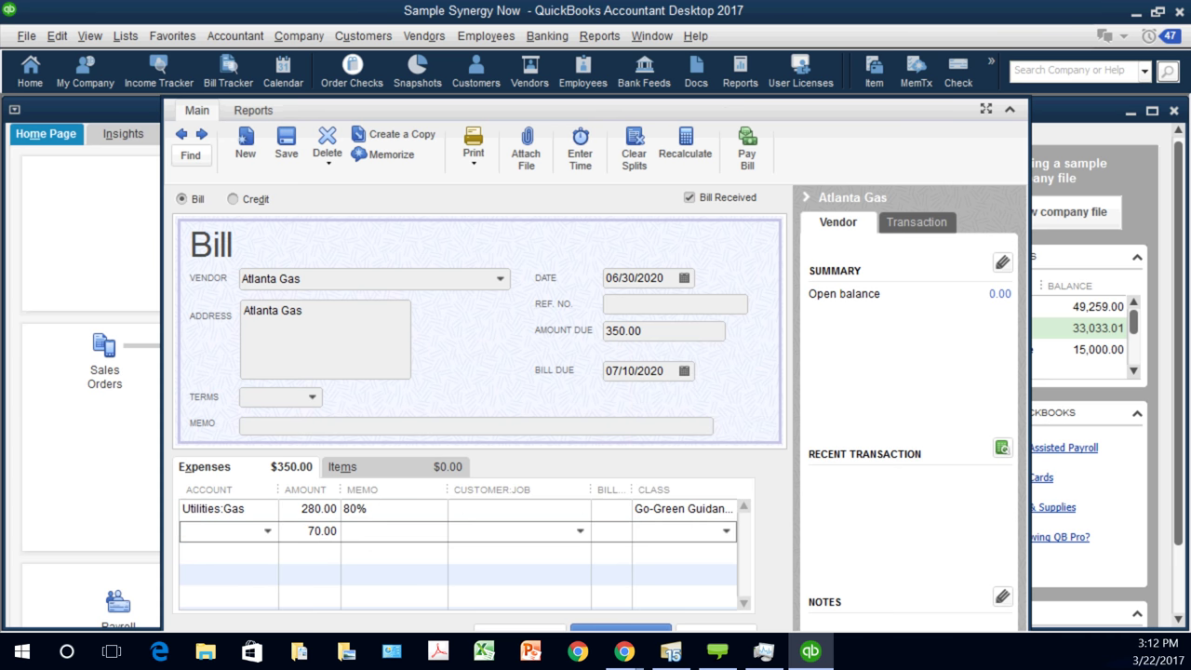
Step: Assign the second expense line to Utilities:Gas with the memo 20% and the class Administrative
text(Utilities:Gas)
key(Tab)
text(20%)
key(Tab)
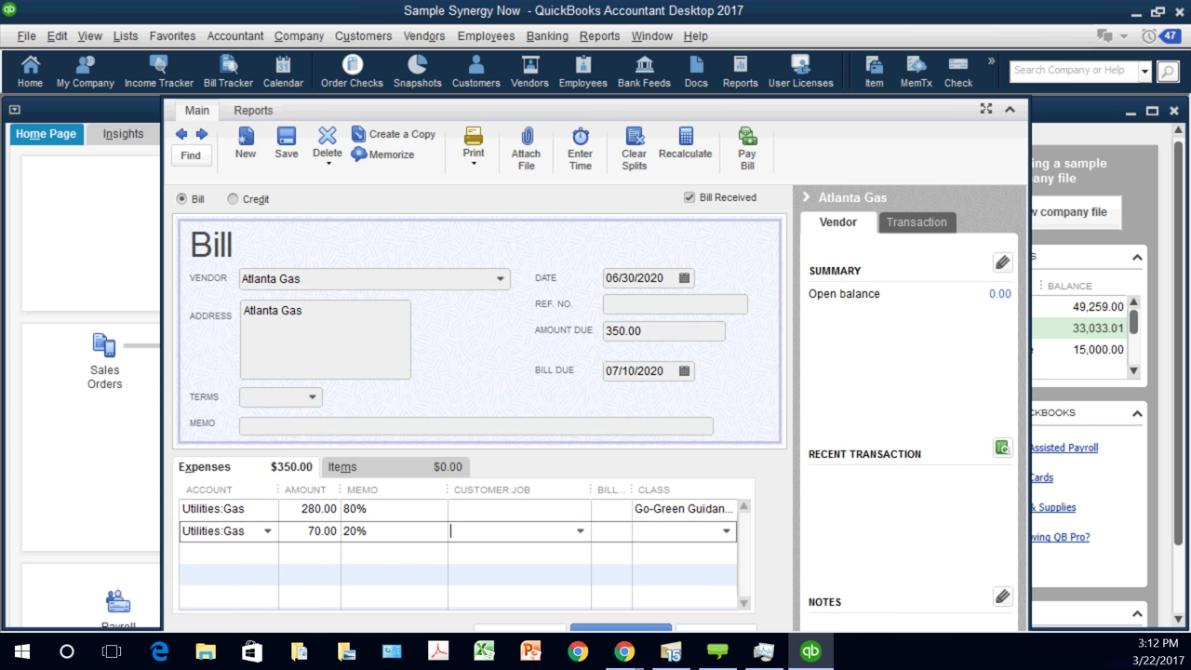
key(Tab)
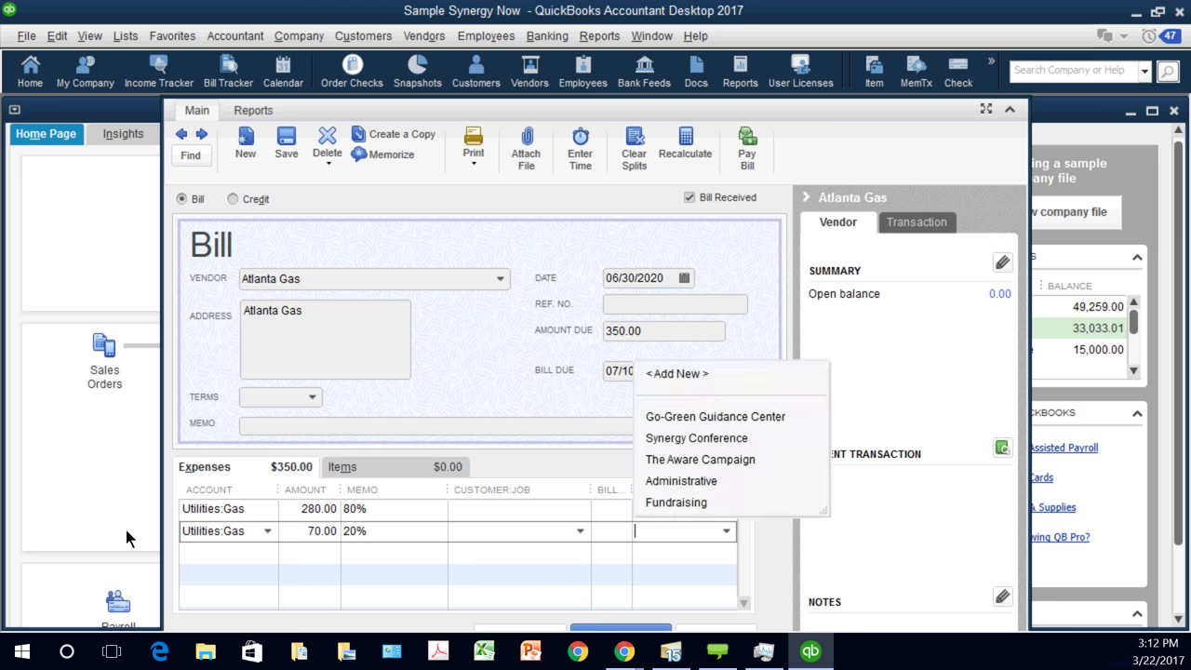
text(Administrative)
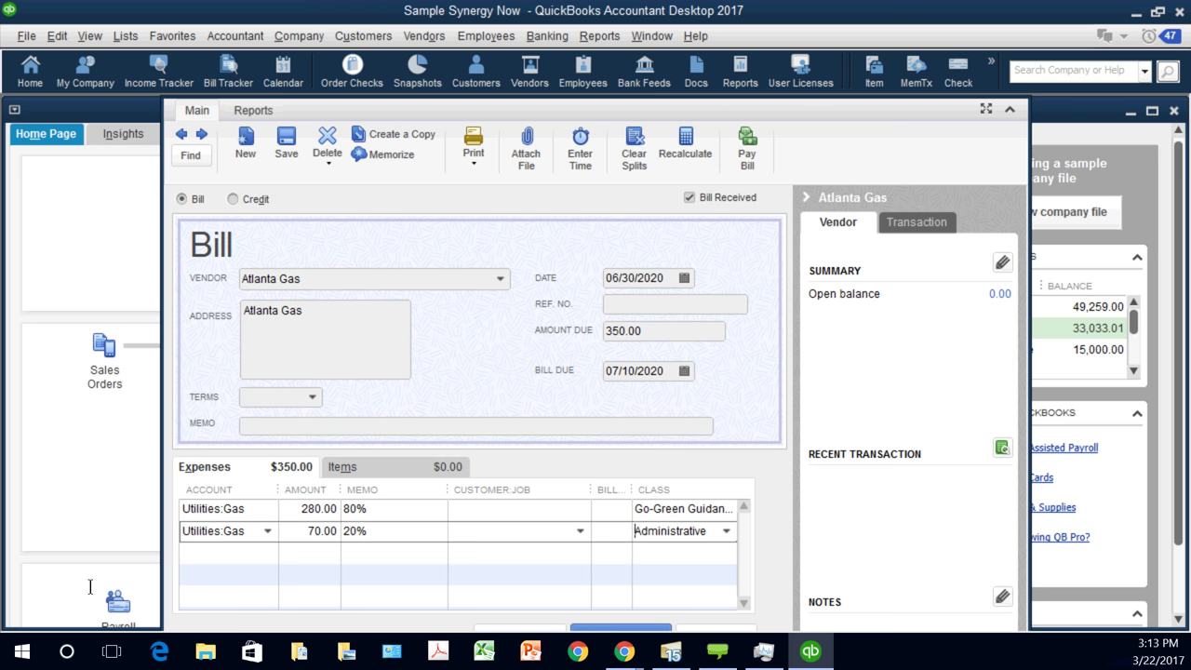
Step: Set the Atlanta Gas bill's reference number to 5756, save the bill, and close the bill entry window
click(635, 303)
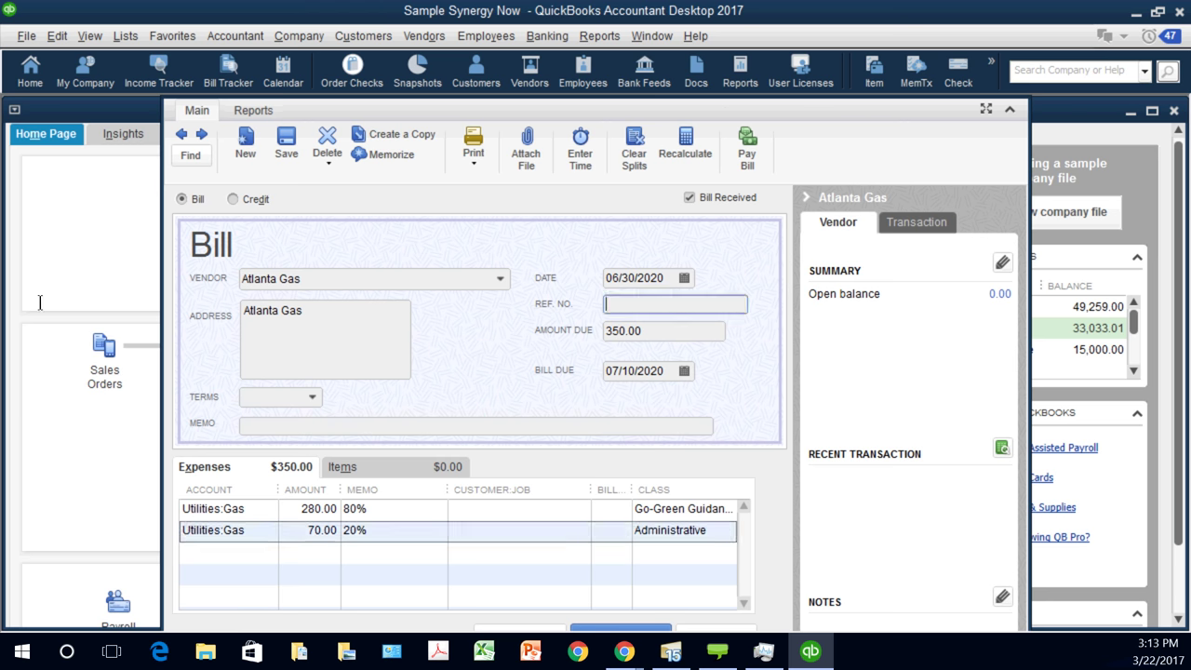
text(5756)
key(alt+s)
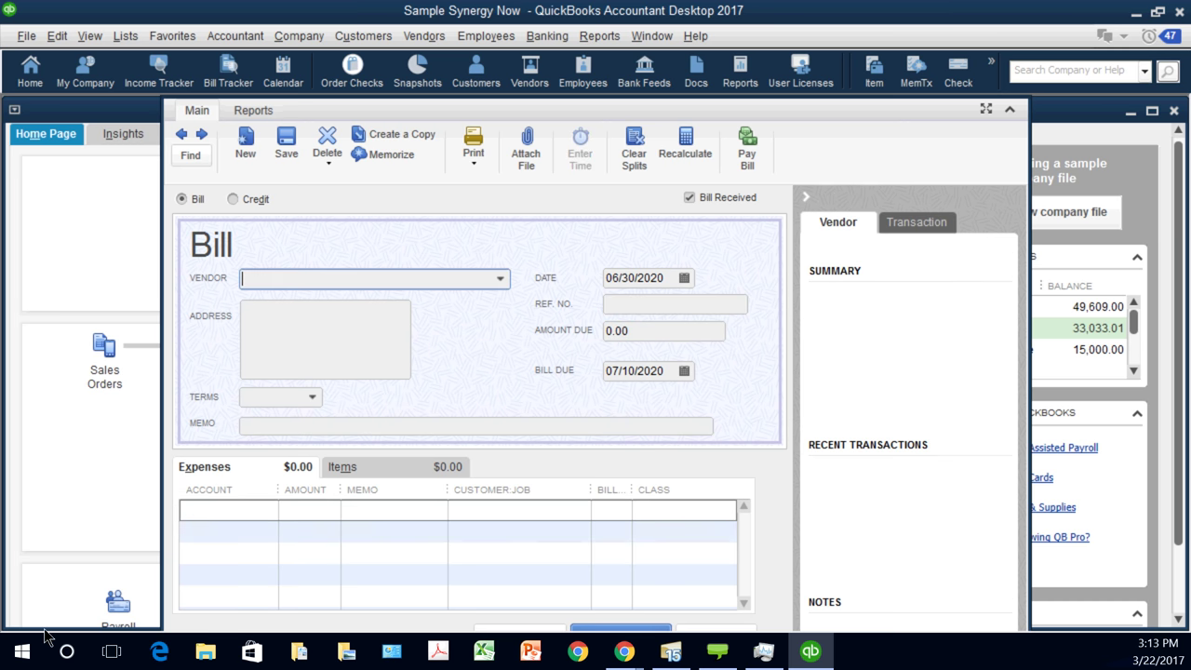
key(Escape)
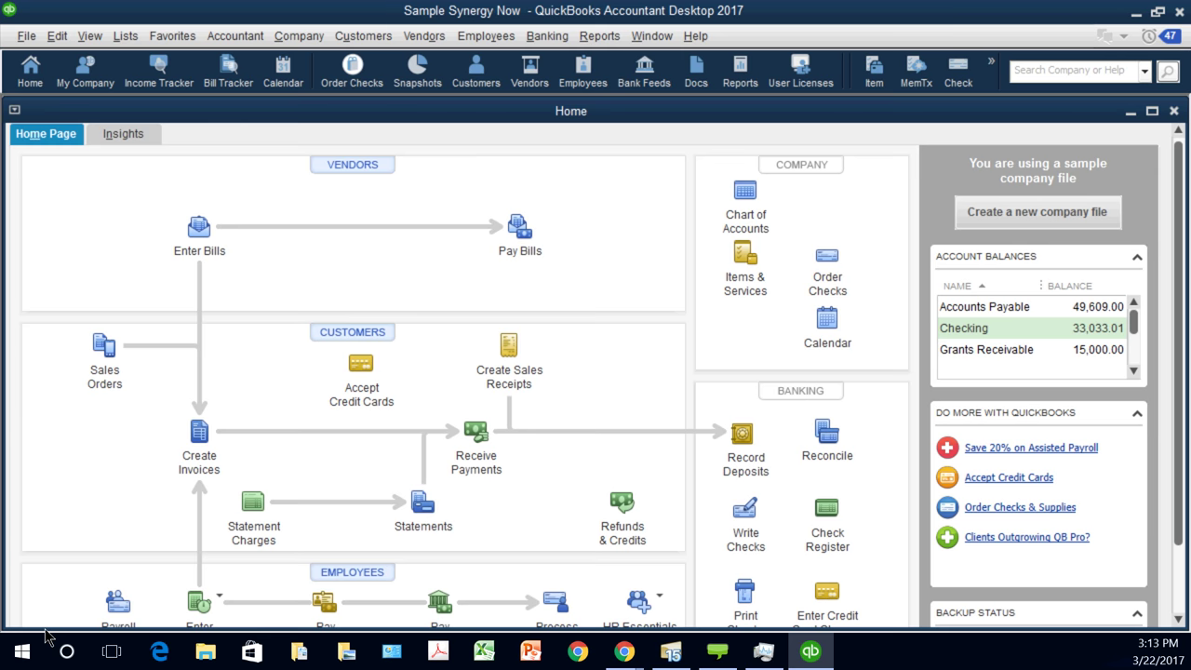
Step: Open a blank check for the Checking account and close it without entering anything
key(ctrl+w)
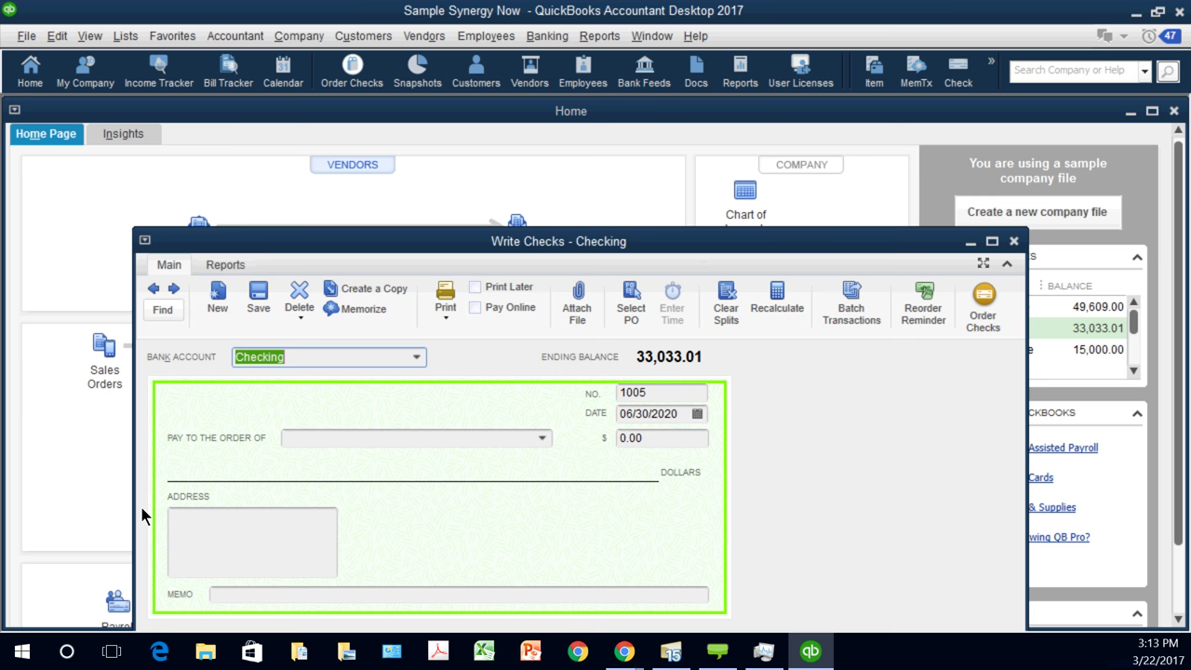
key(Escape)
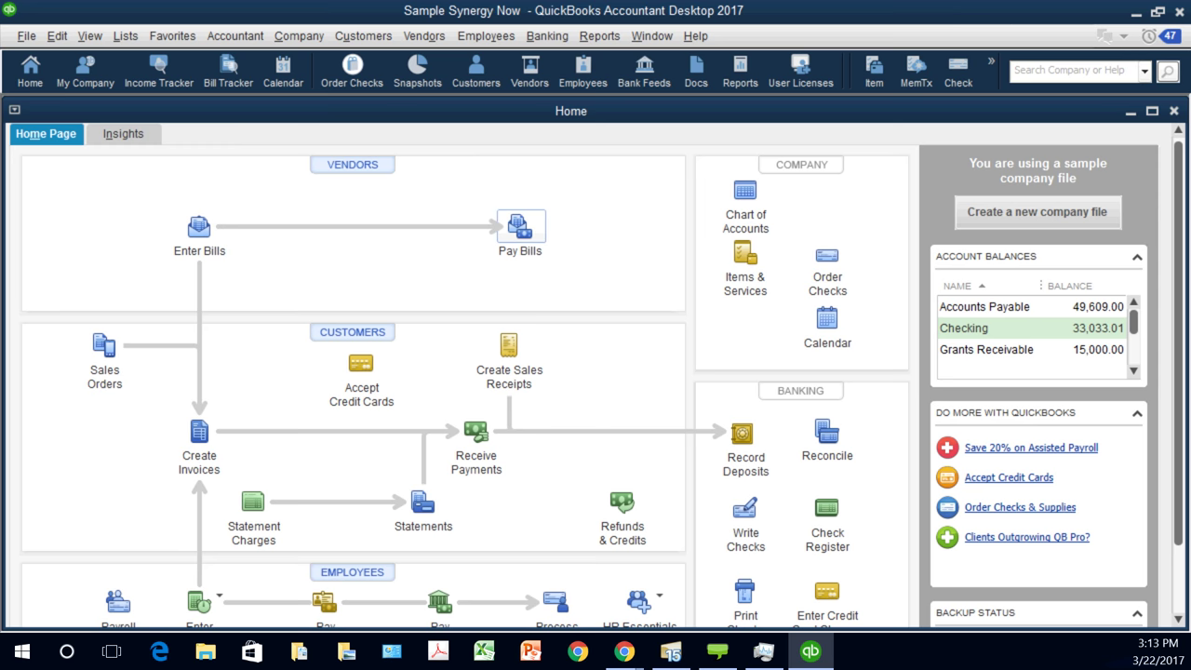
Step: Open the bills to be paid and select the AT&T and Atlanta Gas bills for payment
click(520, 228)
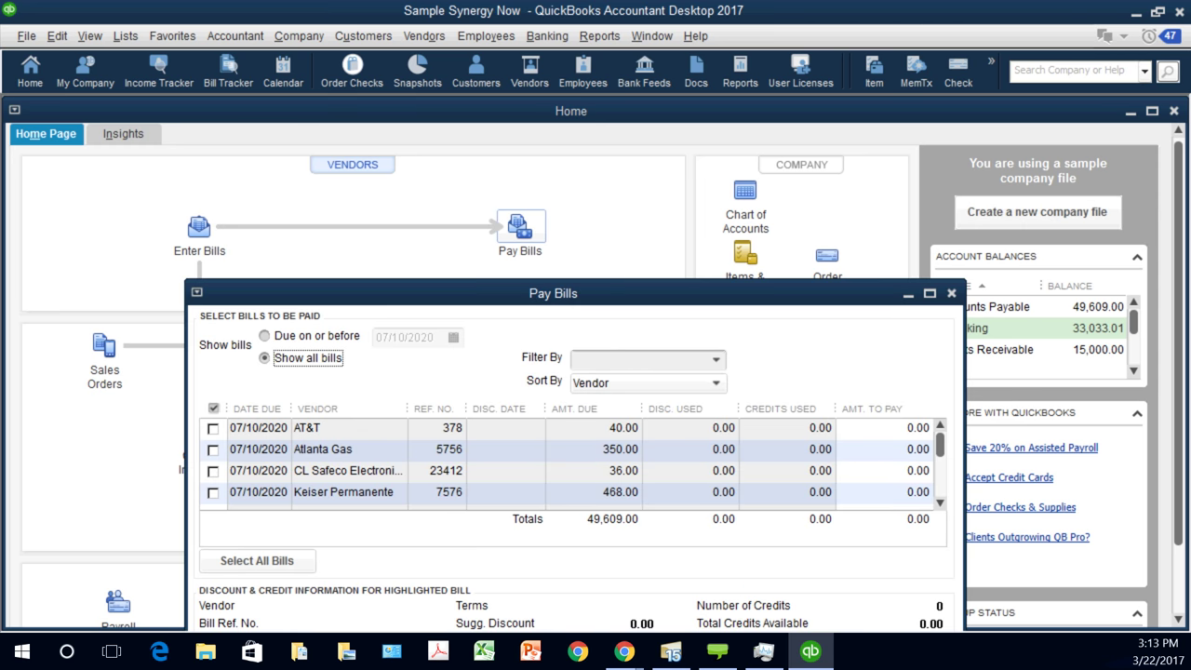
drag(553, 293, 540, 136)
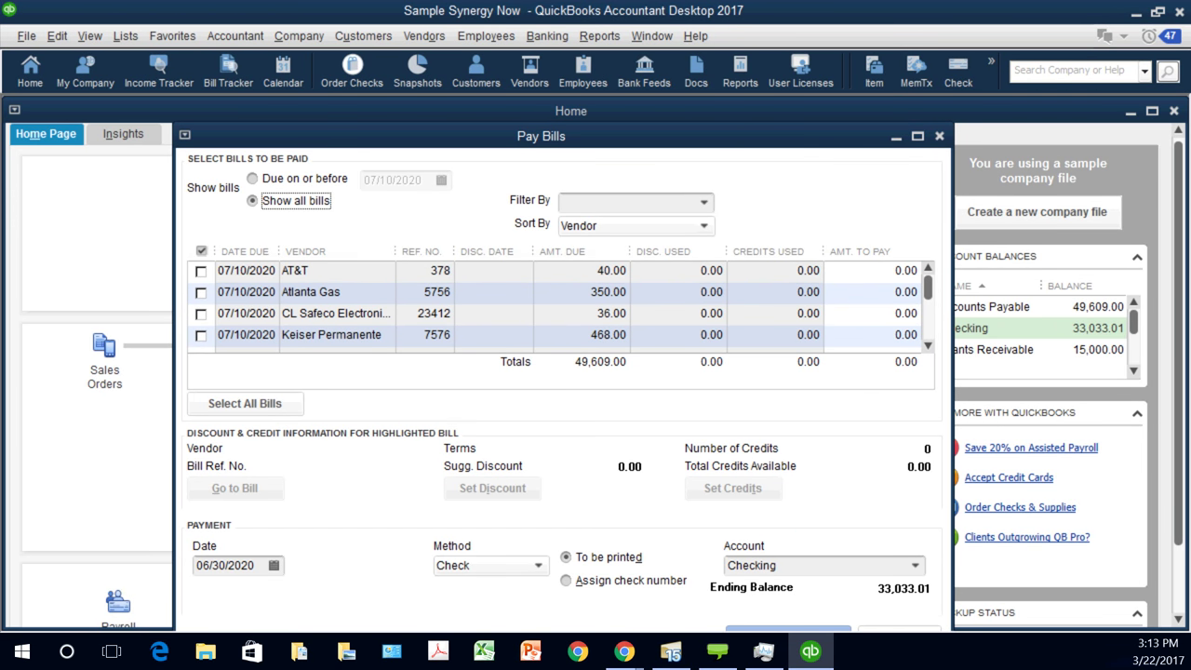
click(200, 271)
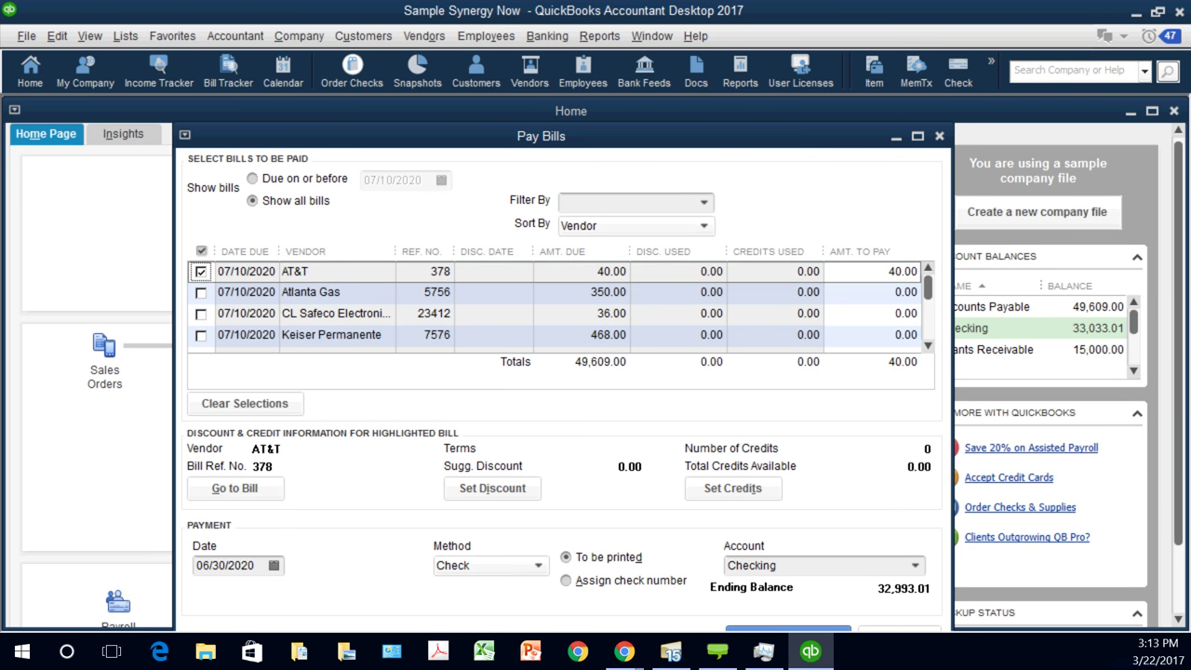
click(200, 292)
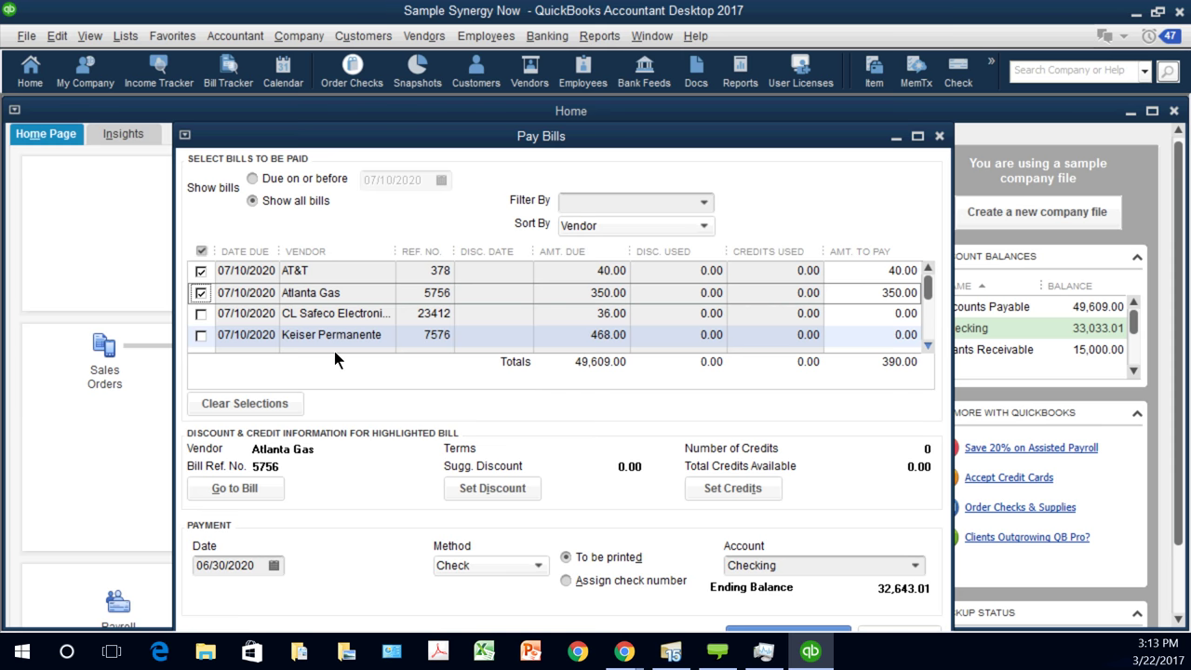
Step: Select both Tuoghy's Catering bills, references 188 and 200, for payment
scroll(334, 351, down, 5)
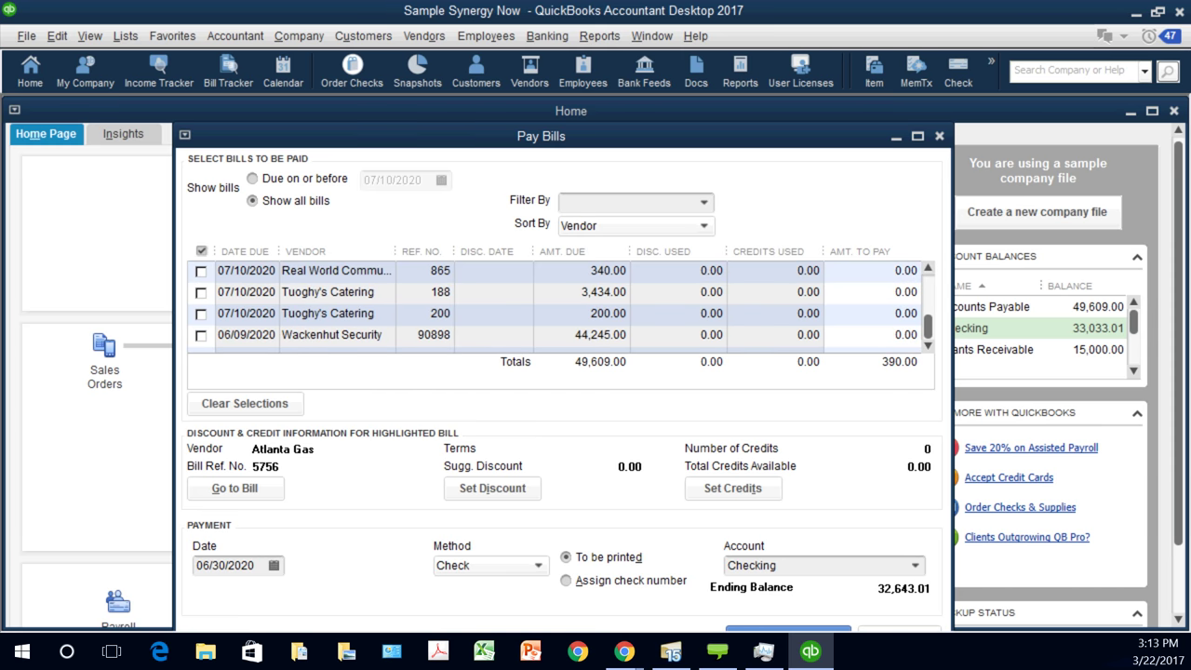
click(201, 293)
click(201, 314)
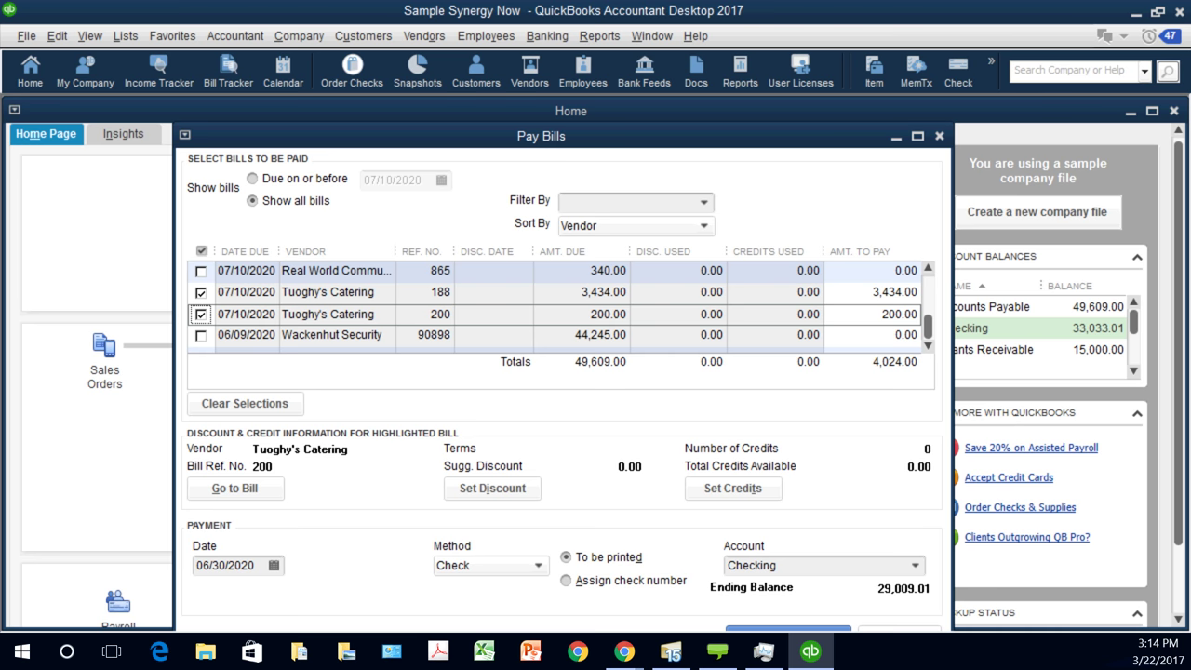
key(space)
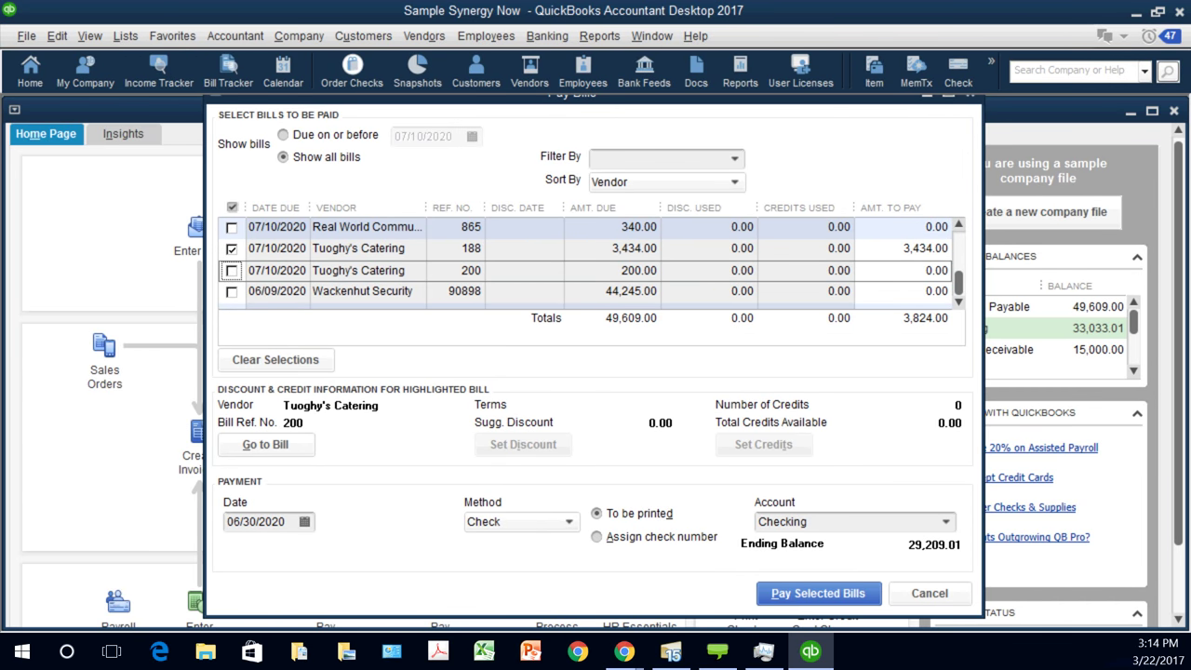
key(space)
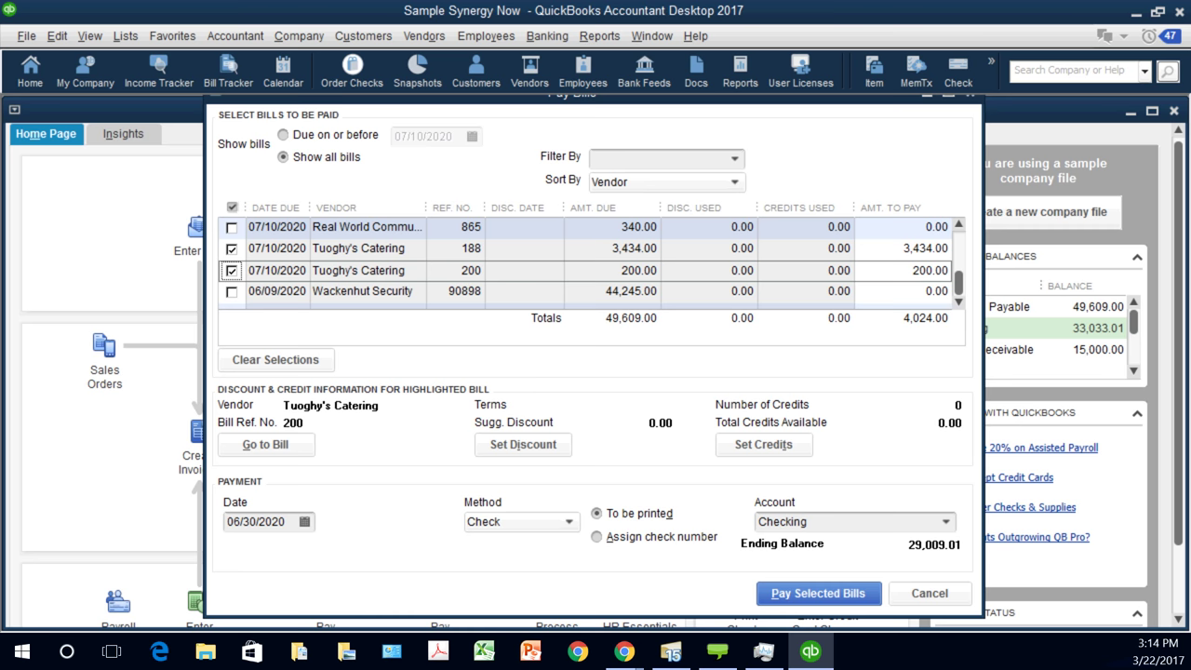
Step: Select the Wackenhut Security bill with a partial payment of 3,000.00 and pay all the selected bills
click(231, 292)
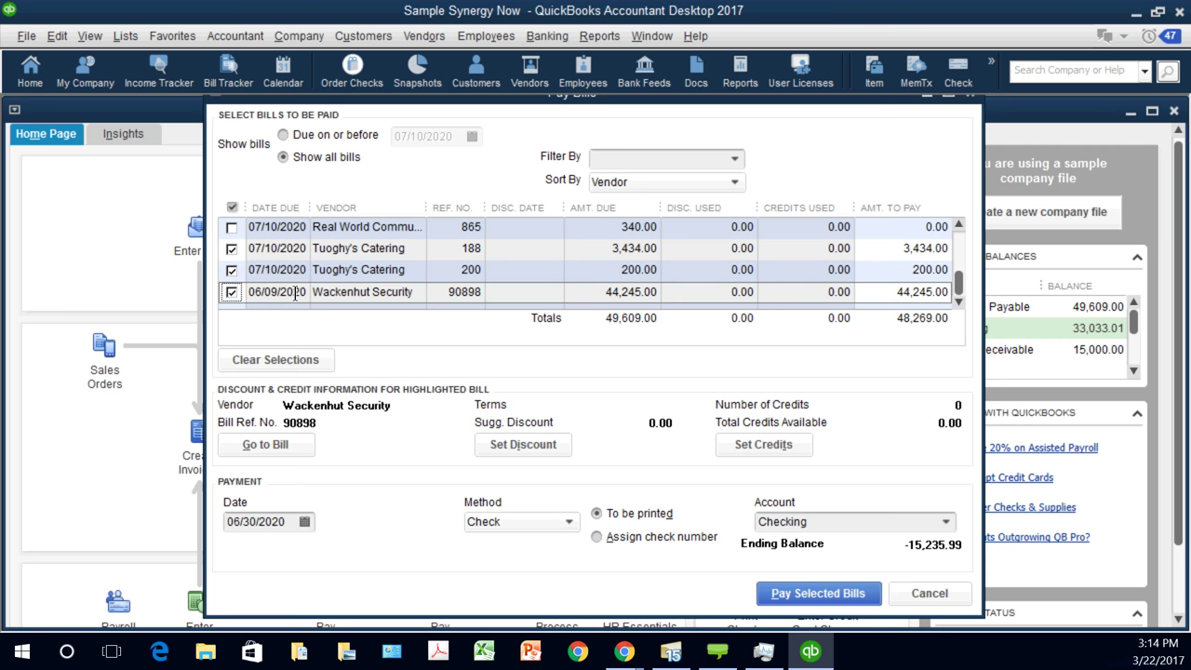
click(385, 292)
text(3000)
key(Tab)
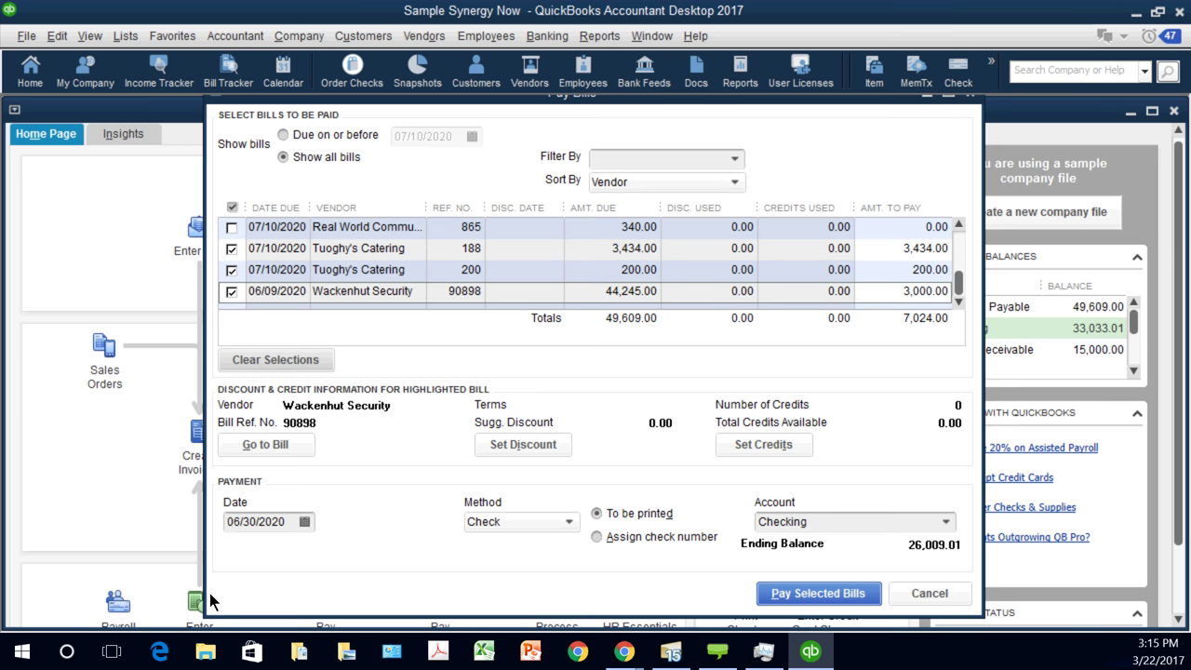
key(Return)
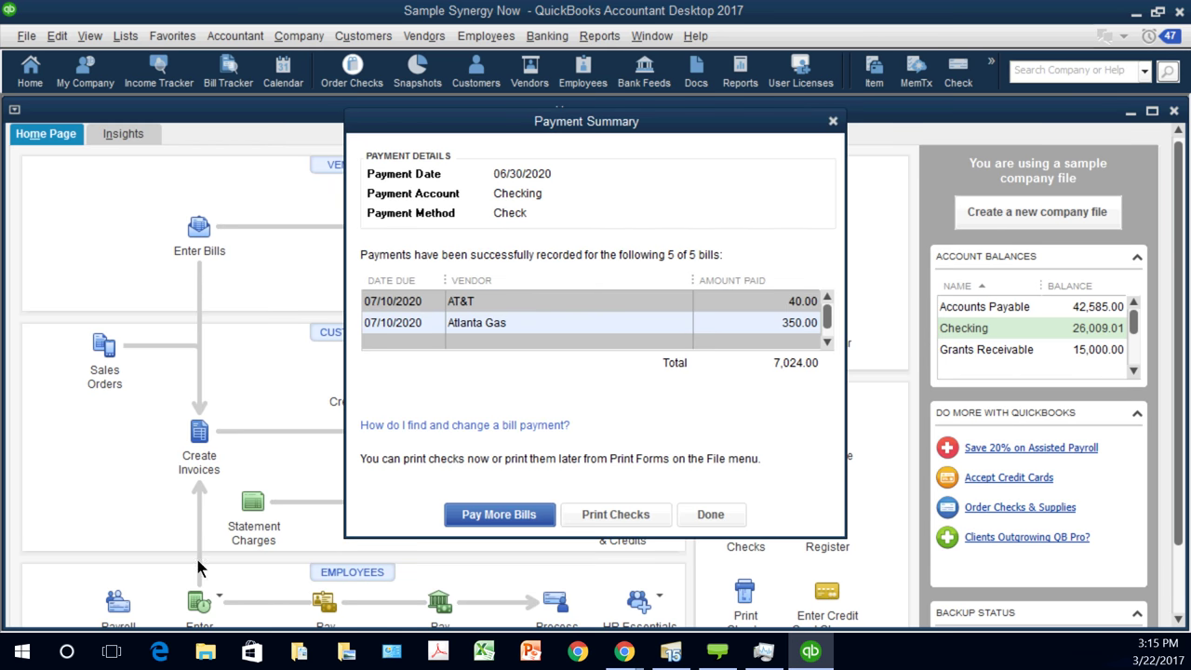
Step: Review the paid bills in the payment summary and proceed to printing their checks
scroll(153, 437, down, 3)
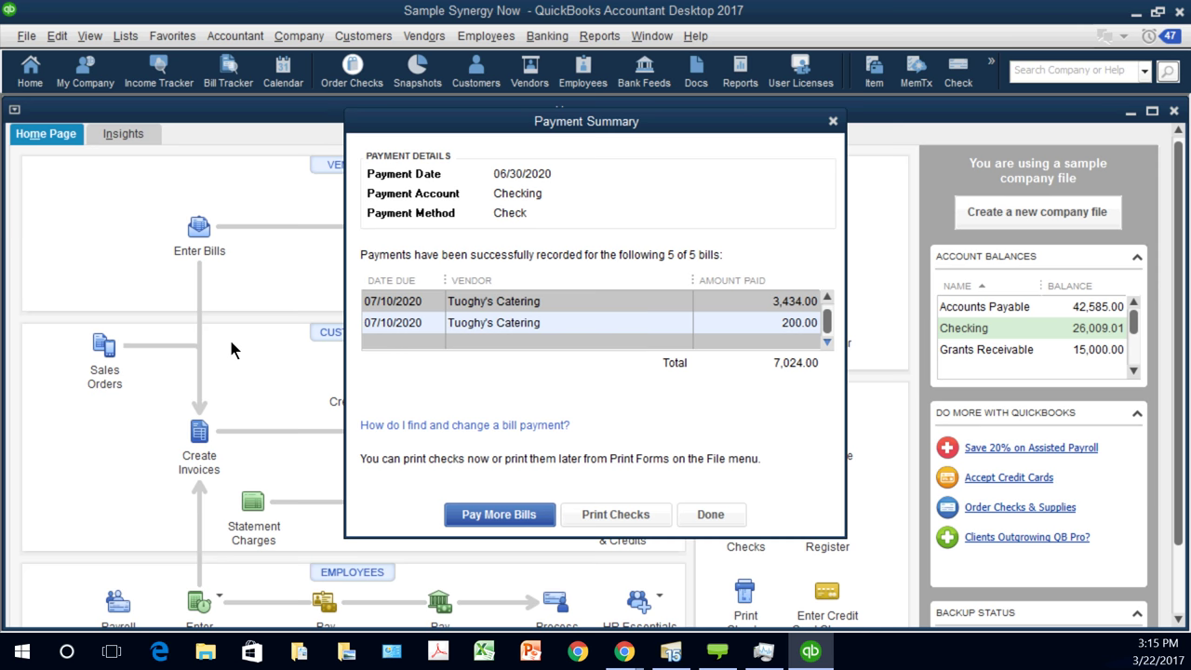
key(Tab)
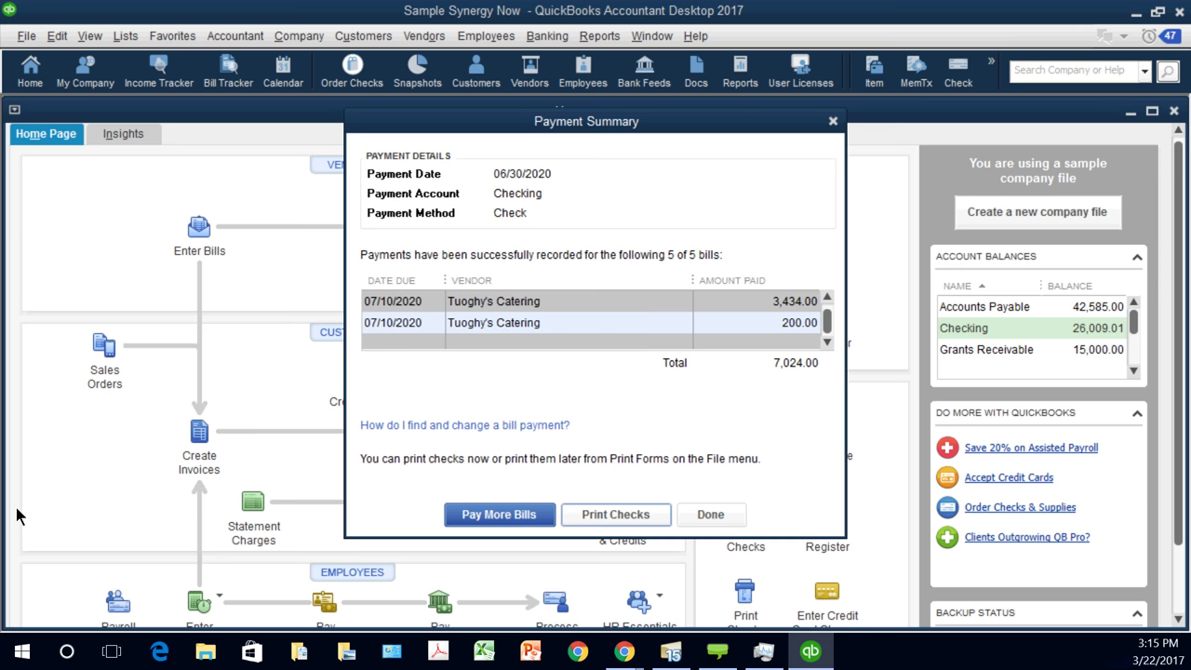
key(Return)
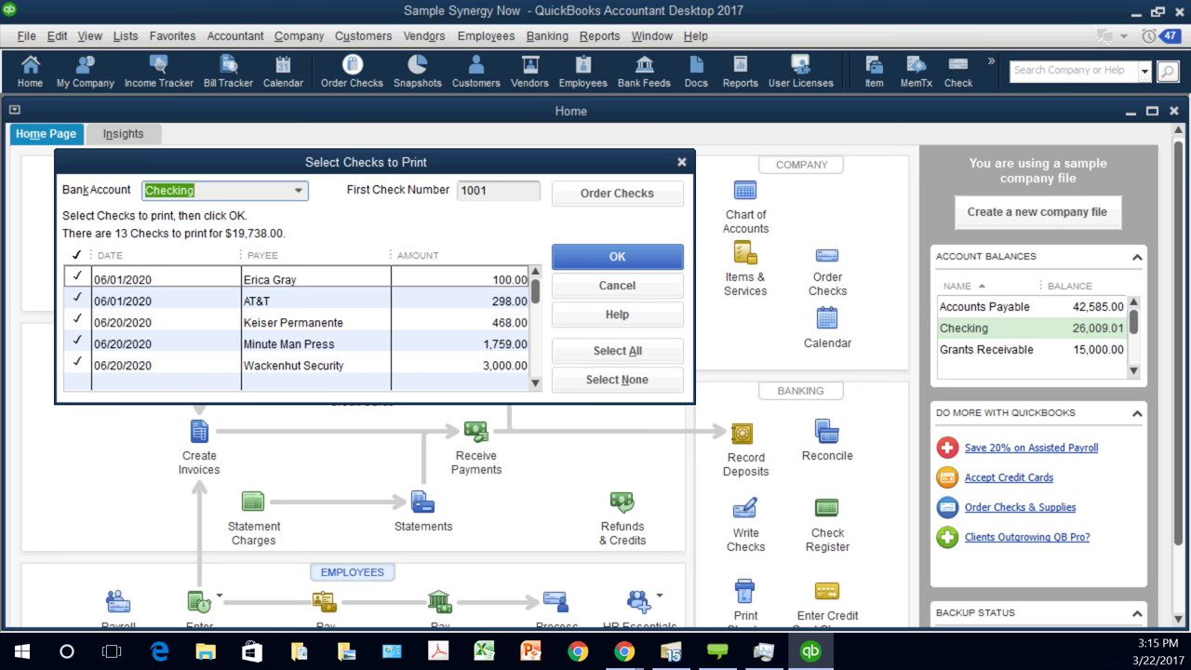
Step: Examine the bank account and first check number for the checks to print, and continue to the print settings
click(298, 189)
click(298, 189)
click(488, 189)
drag(486, 190, 459, 190)
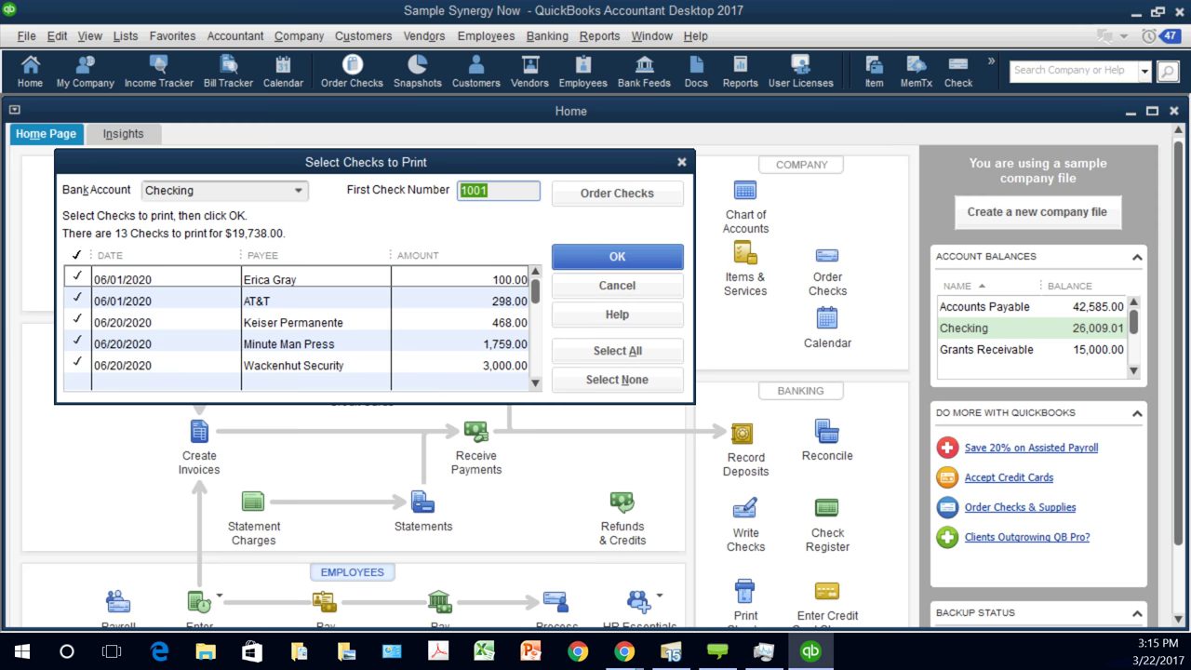
key(Escape)
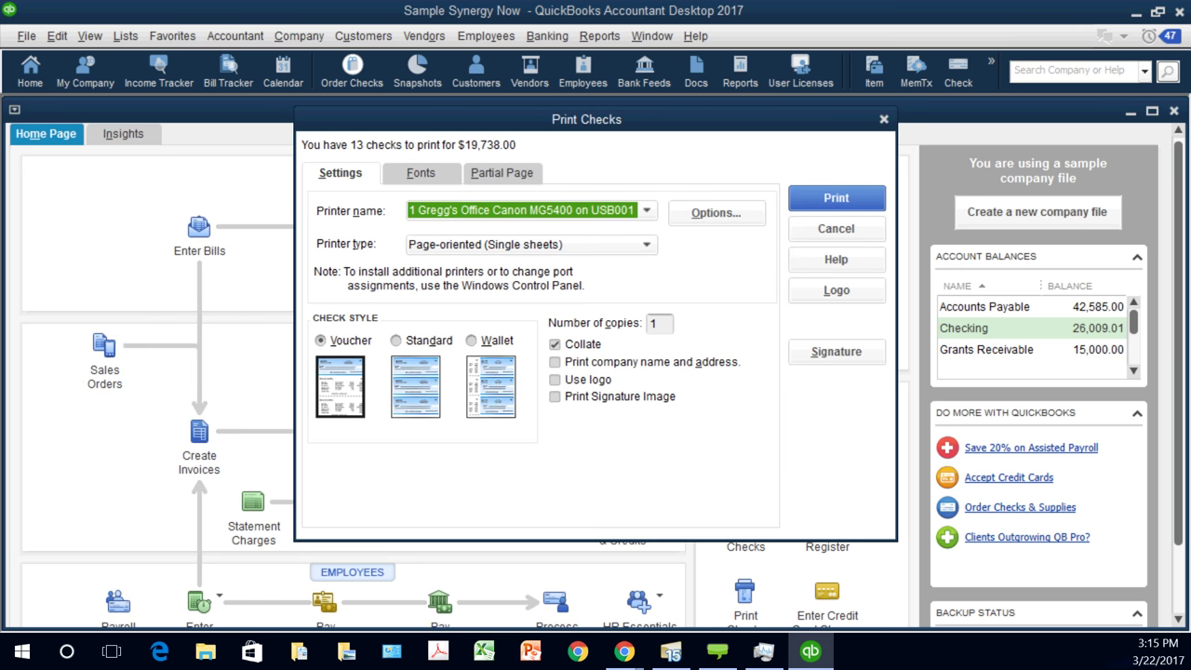
Step: Try the Wallet and Standard check styles in the check print settings and return to the Voucher style
key(alt+w)
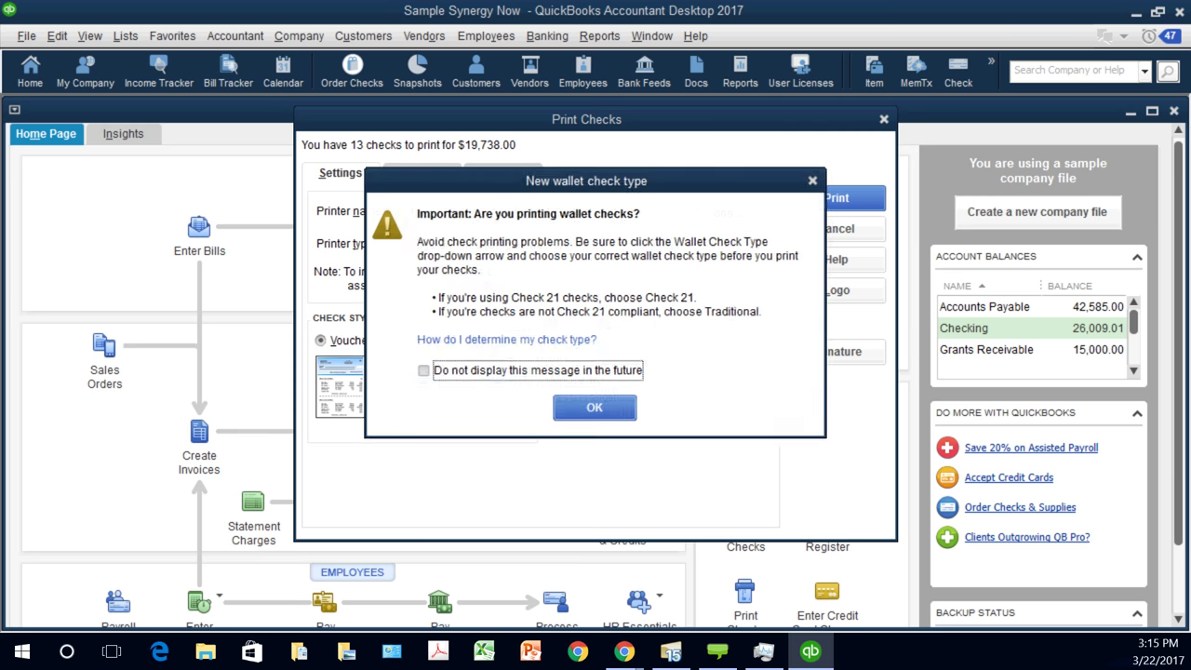
key(Return)
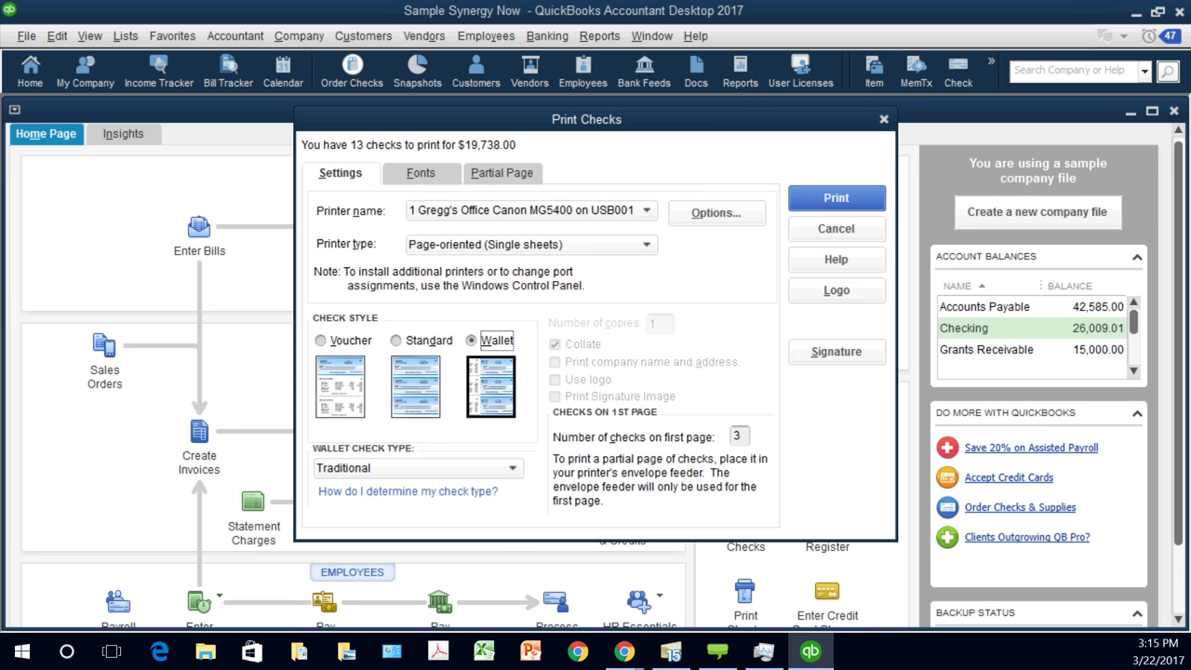
key(alt+d)
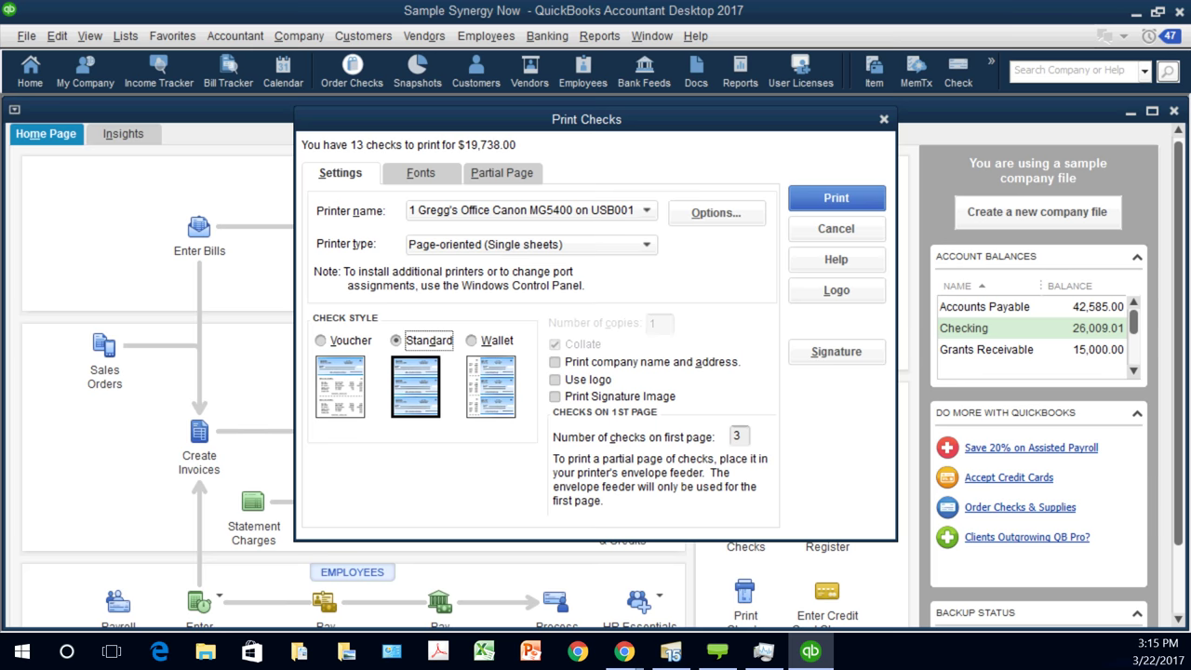
key(Left)
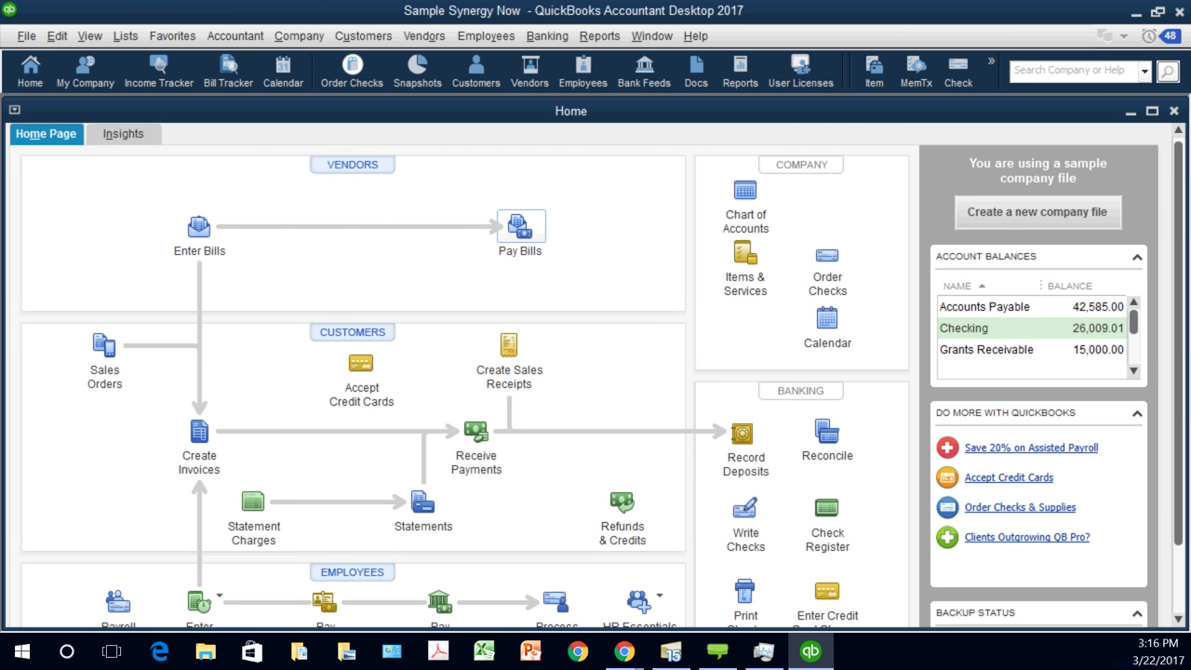
Step: Select the Keiser Permanente and Office Depot bills and pay them with assigned check numbers instead of printed checks
click(520, 226)
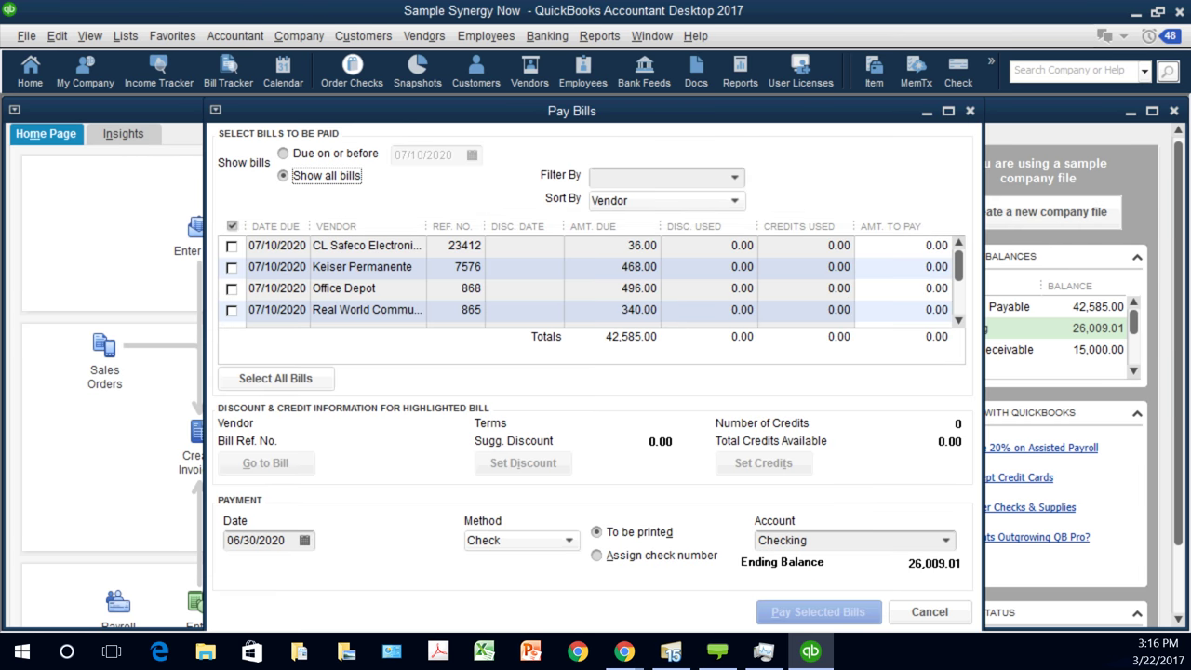
click(232, 267)
click(231, 288)
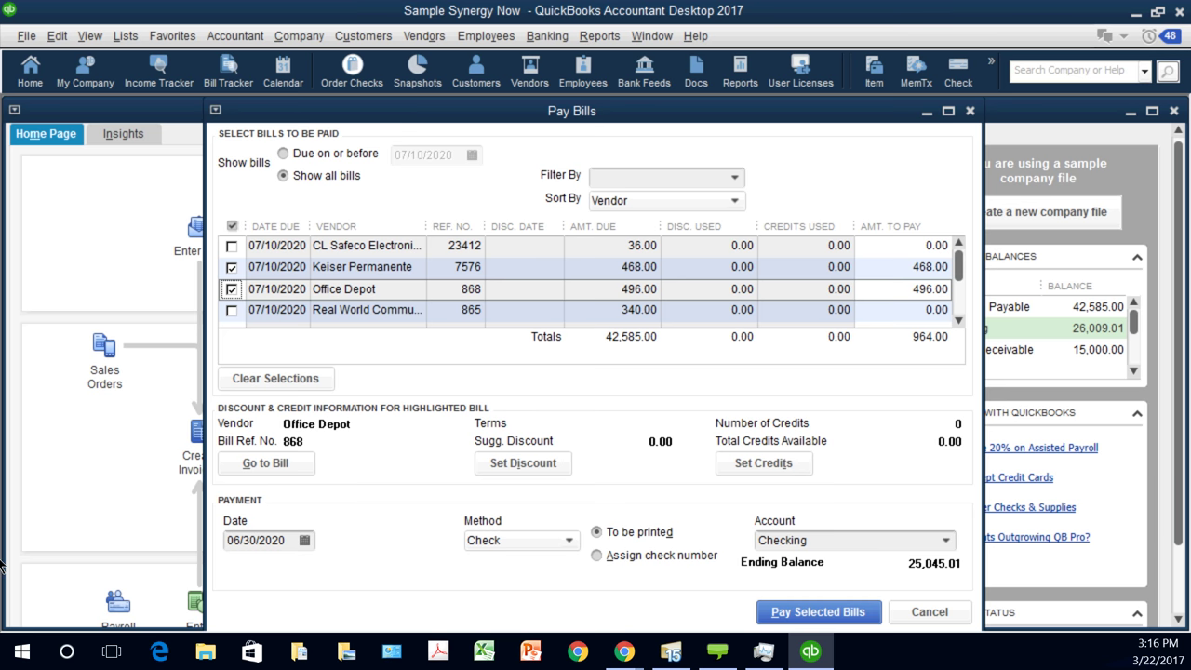
key(alt+a)
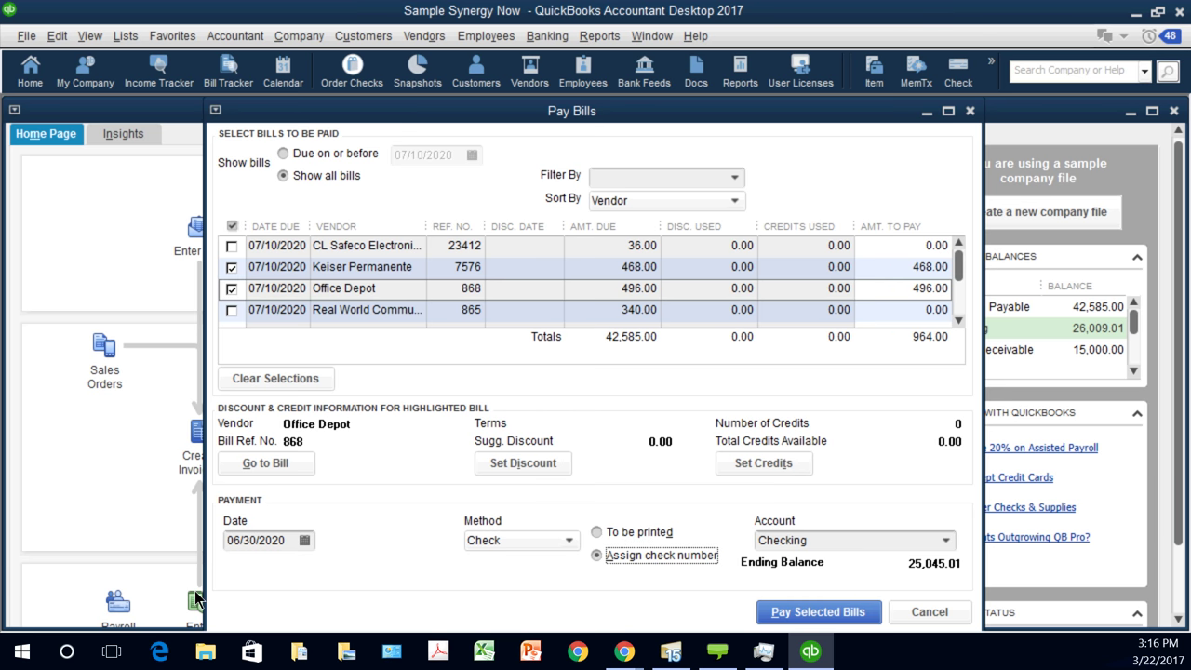
key(Return)
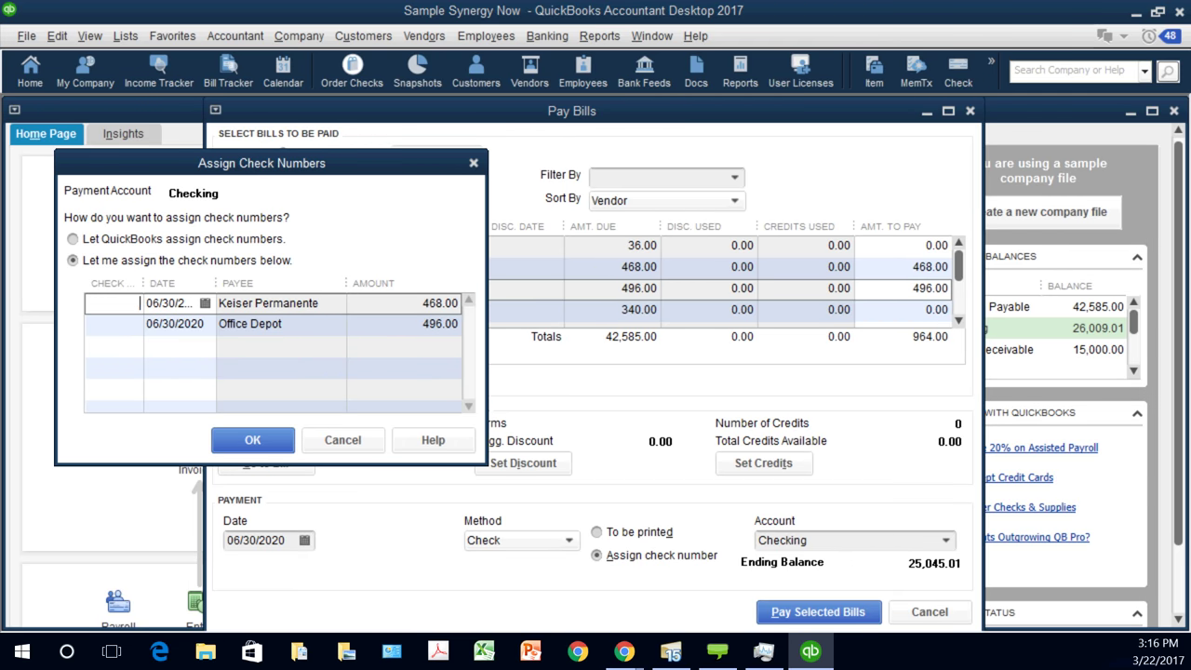
Step: Assign check number 123 to the Keiser Permanente payment and 124 to the Office Depot payment
text(123)
key(Tab)
text(1)
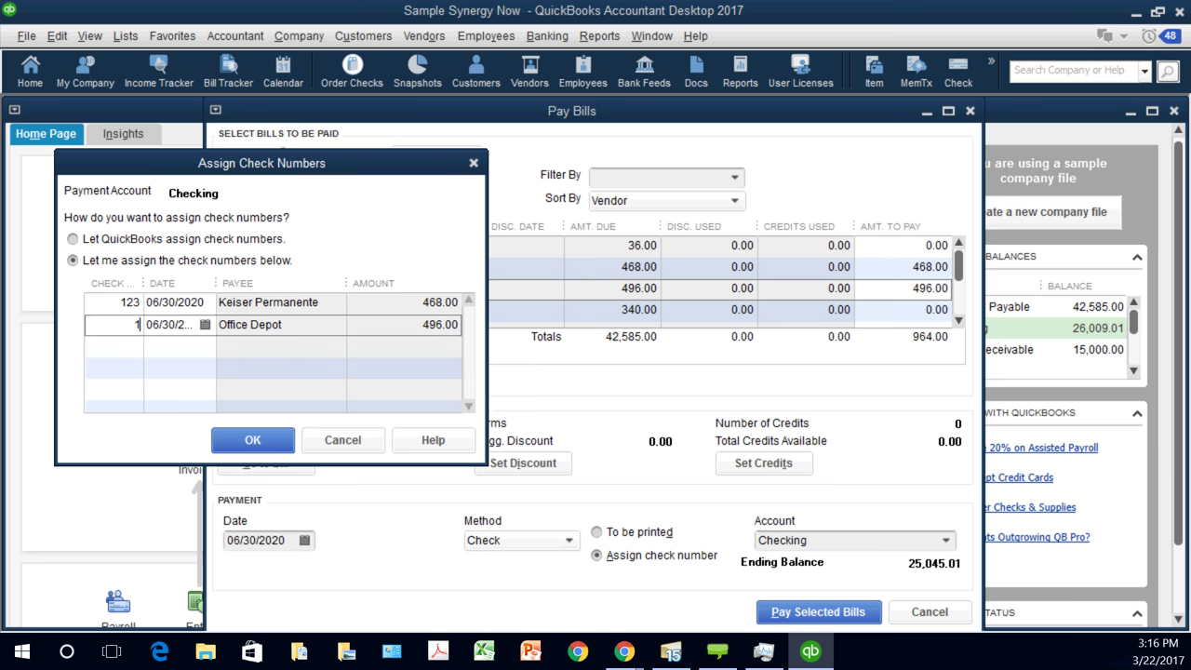
text(24)
Step: Clear the check numbers assigned to the Keiser Permanente and Office Depot payments
drag(120, 302, 153, 302)
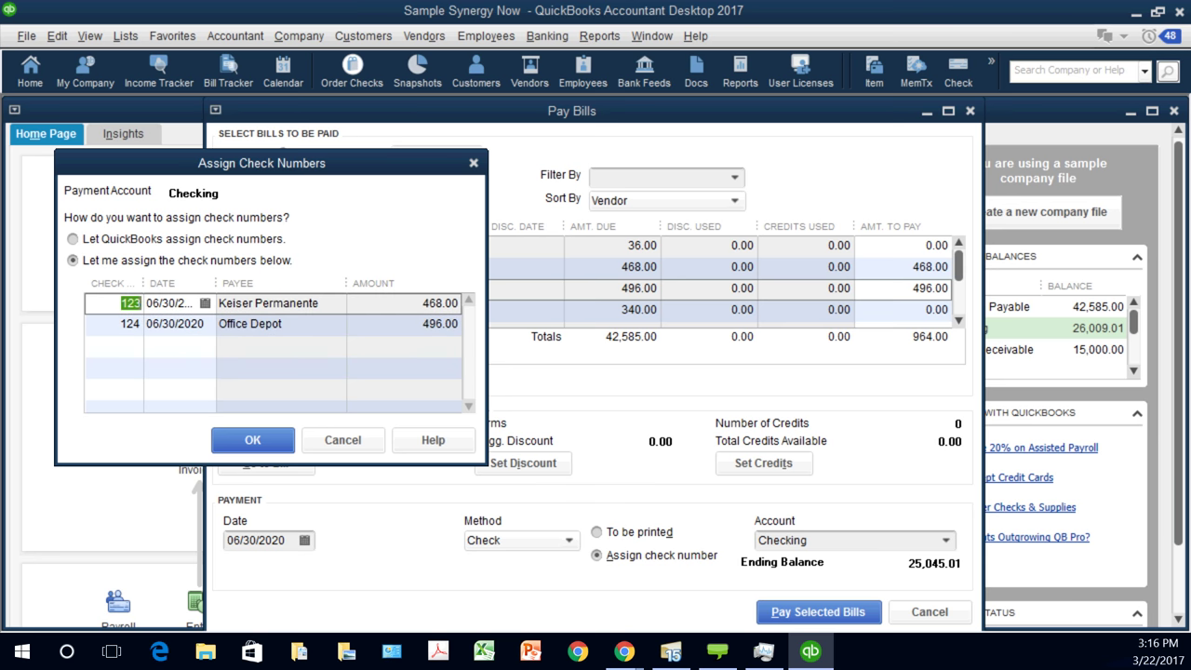
key(BackSpace)
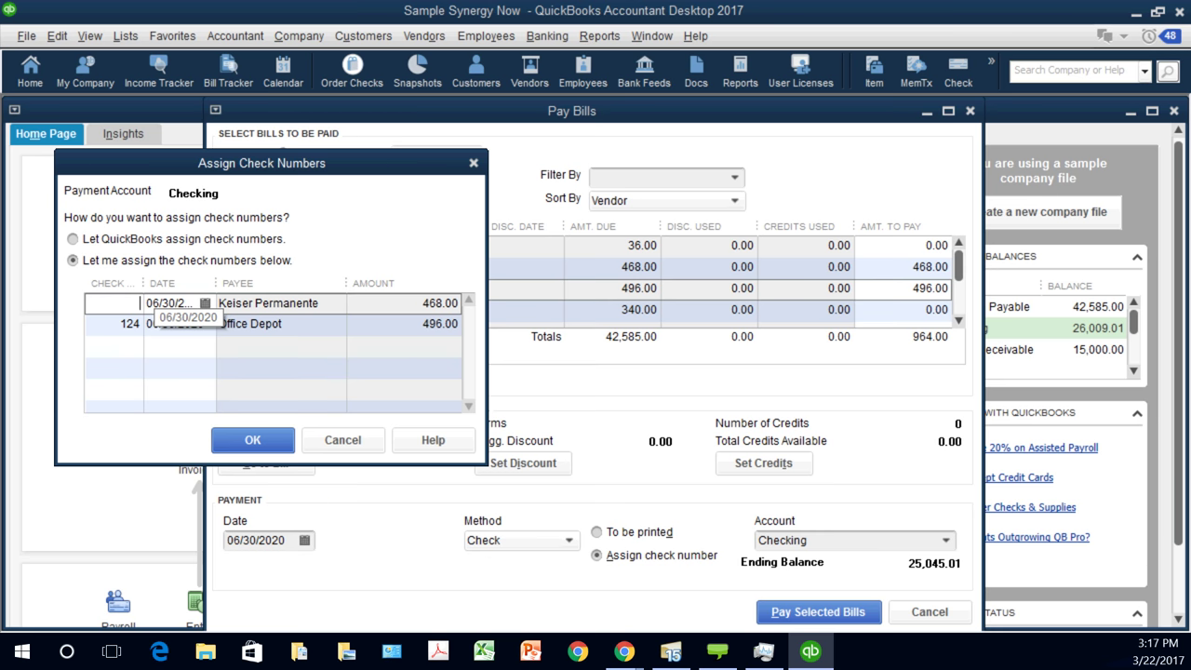
key(Down)
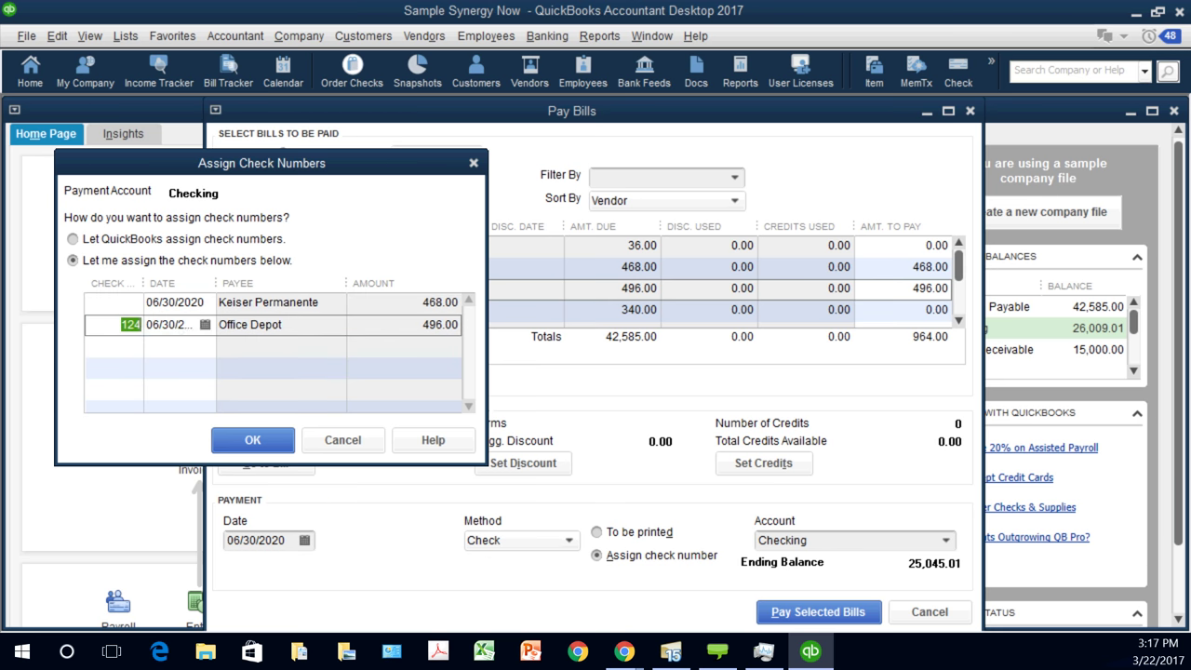
key(BackSpace)
key(Up)
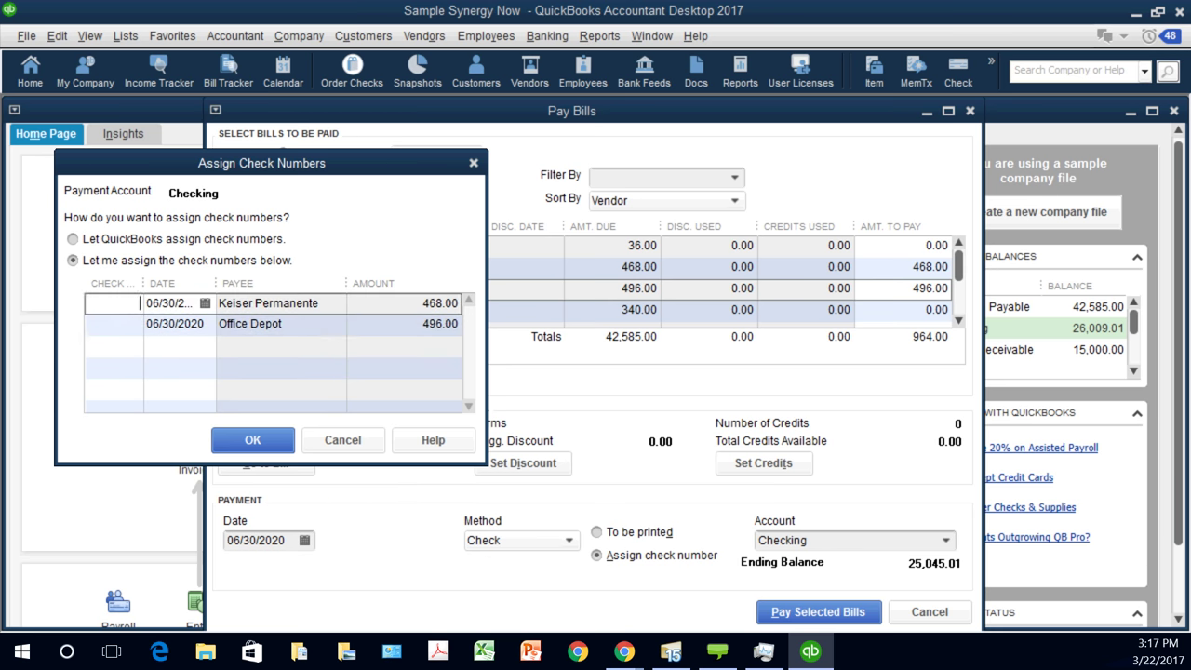
Step: Enter on-line as the check number for both the Keiser Permanente and Office Depot payments, record them, and close the payment summary
text(on-line)
click(112, 324)
text(on-)
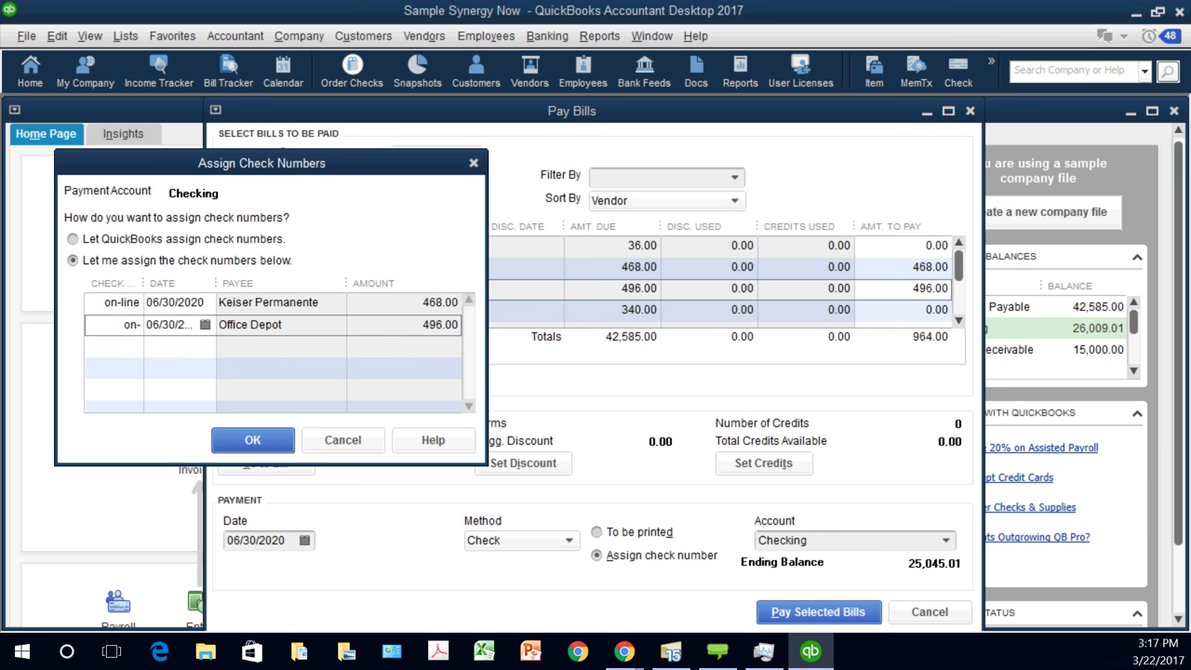
text(line)
click(252, 440)
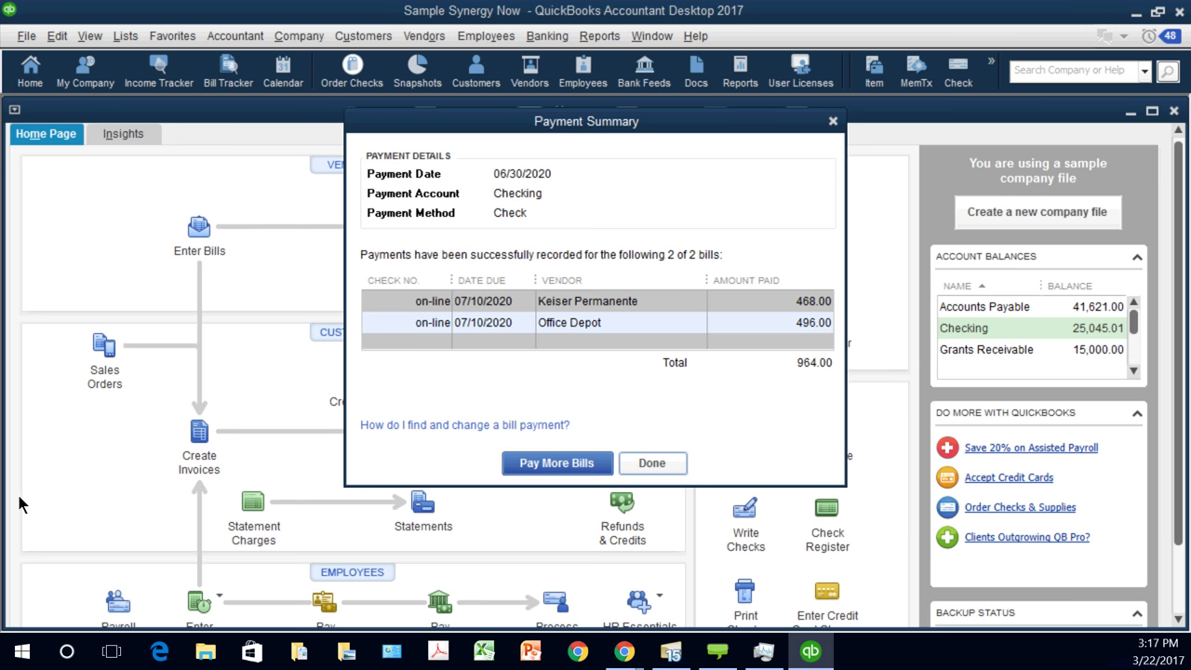
key(Return)
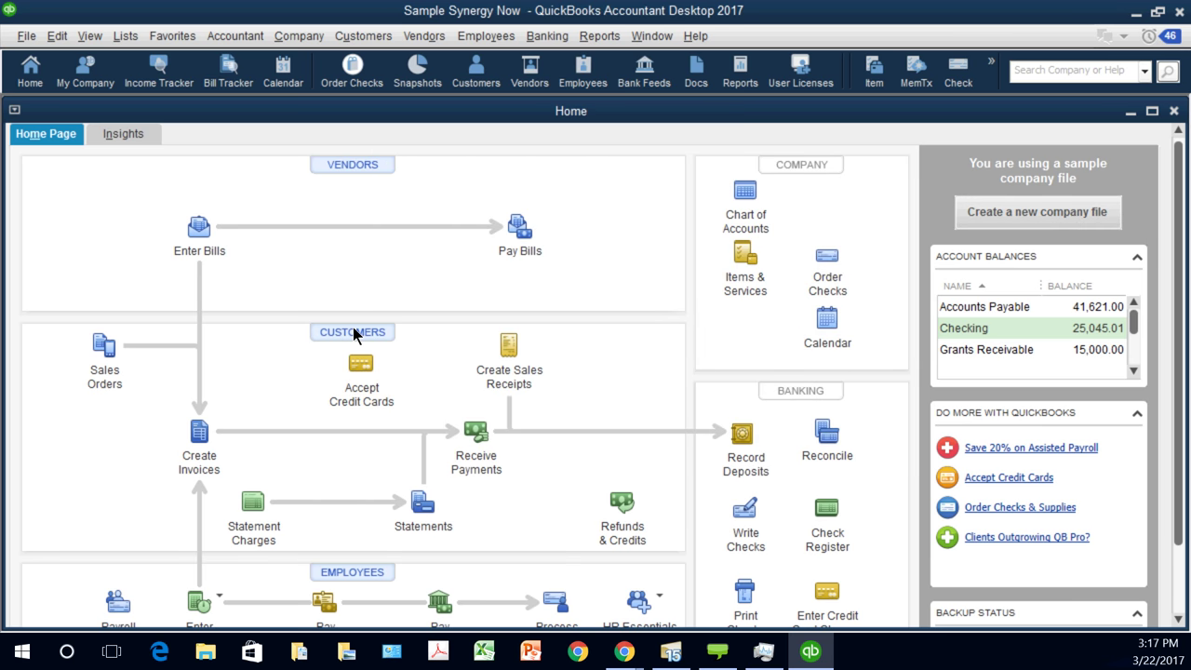
Step: Open the Checking account register and look through the 06/30/2020 bill payments, including the on-line ones
key(ctrl+r)
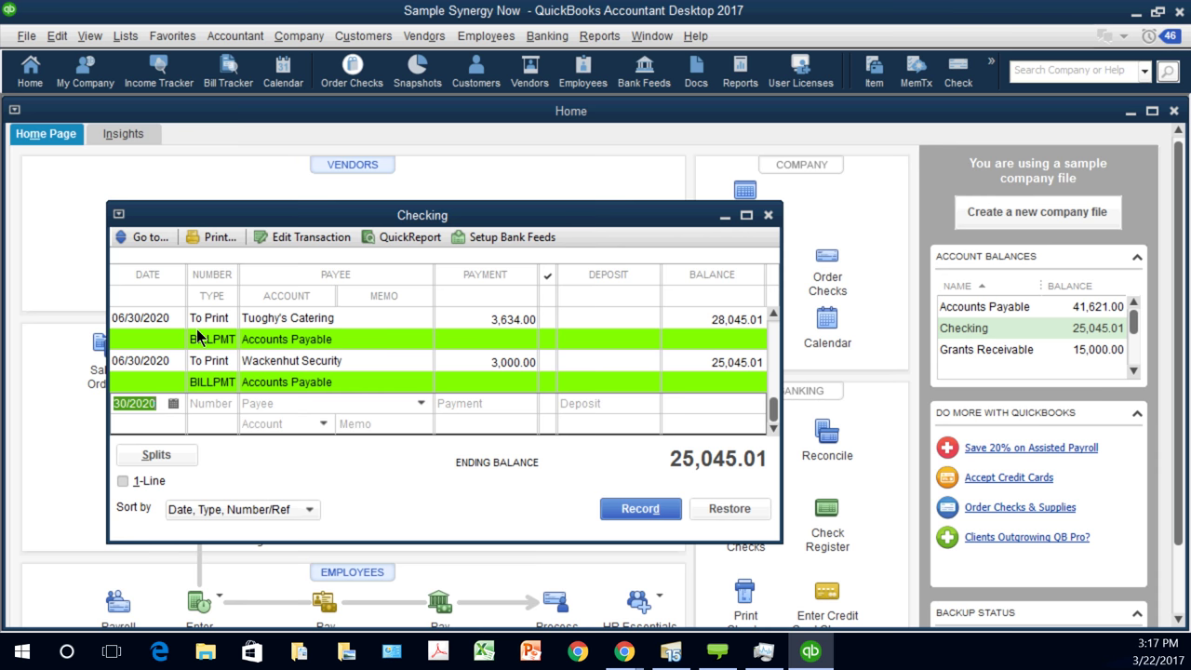
scroll(183, 323, up, 2)
scroll(184, 323, up, 8)
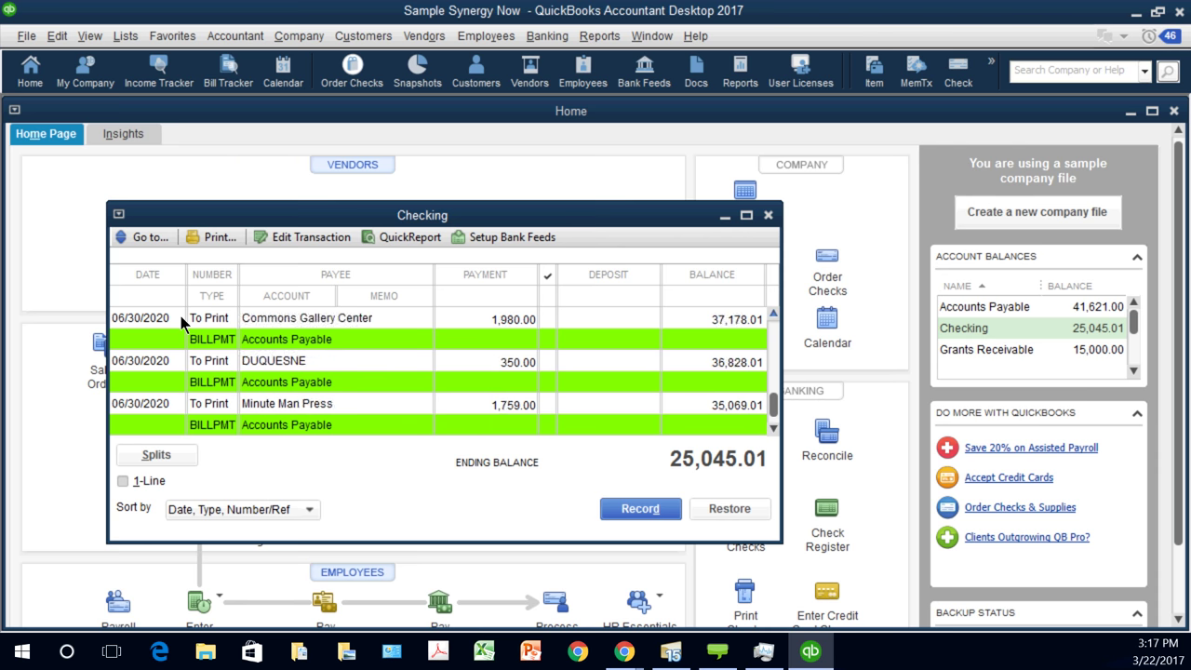
scroll(183, 323, up, 2)
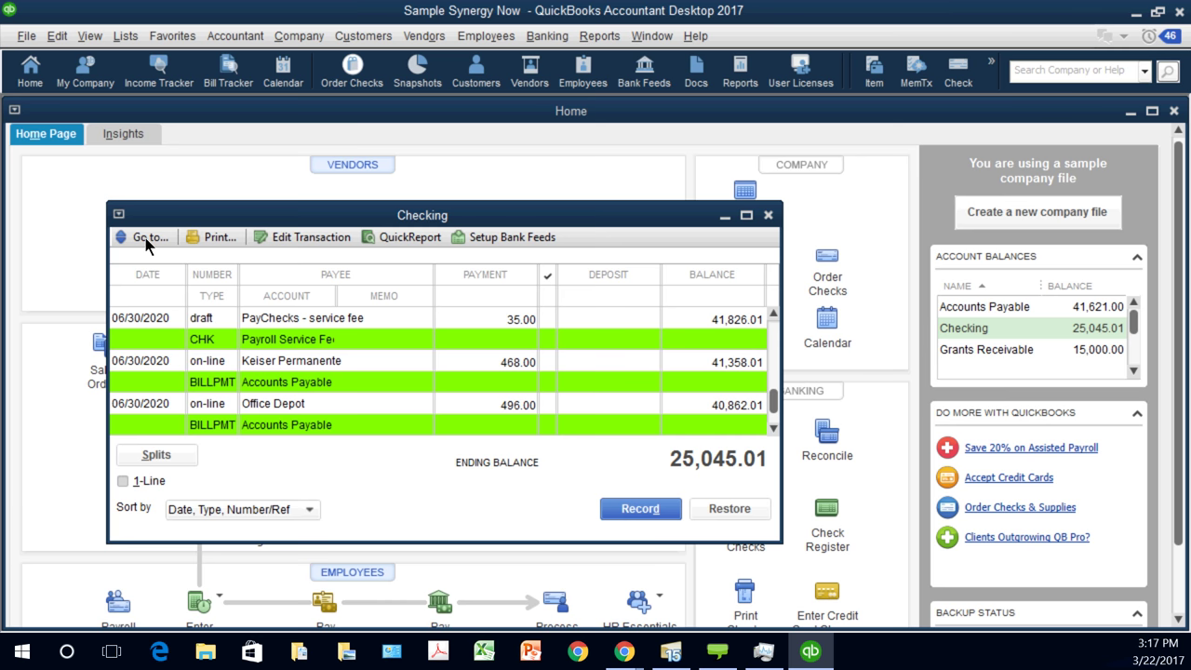
Step: Close the Checking register and draft a check from Checking to Atlanta Magazine for 1,331.00
key(Escape)
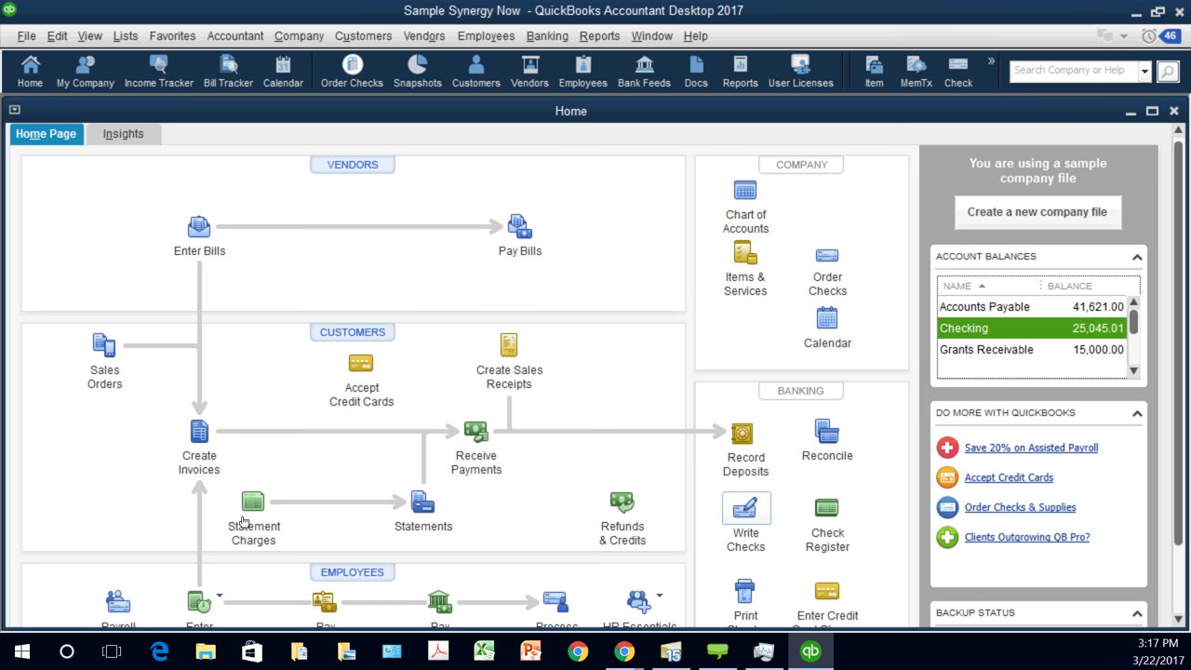
key(ctrl+w)
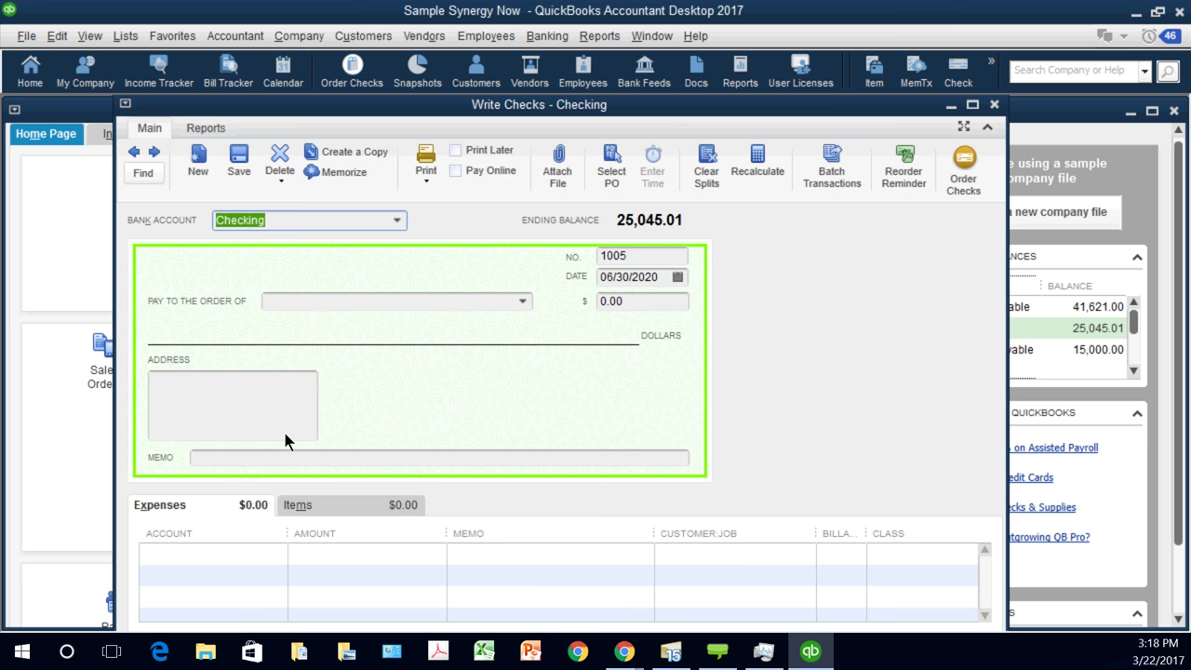
click(522, 300)
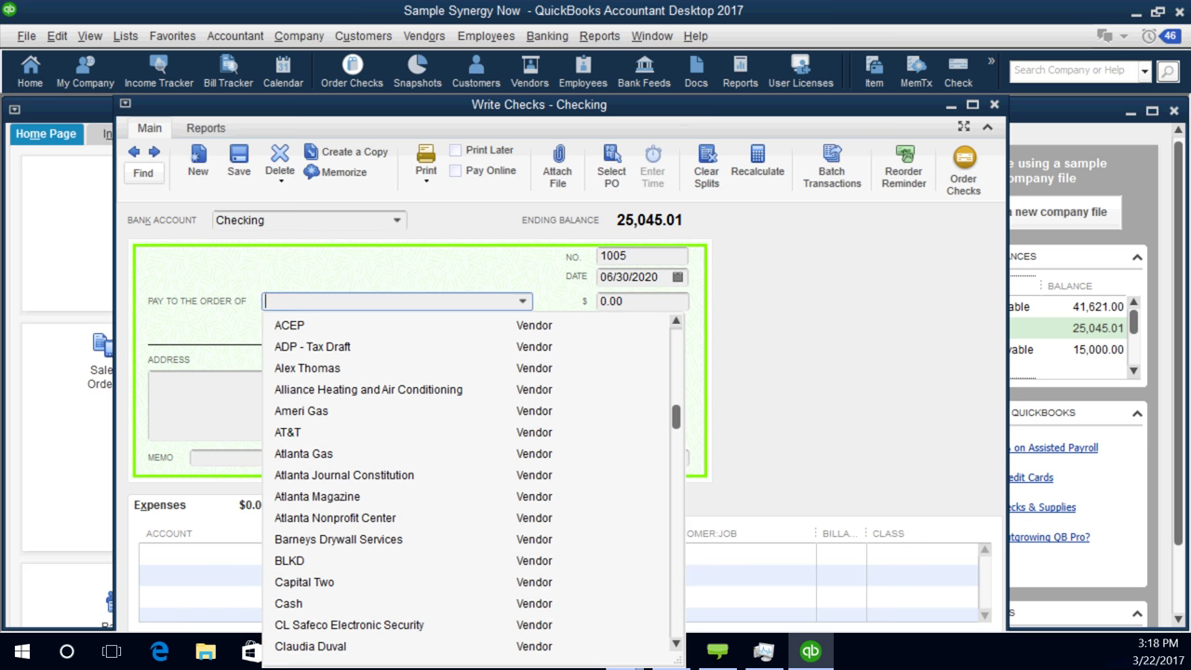
click(317, 496)
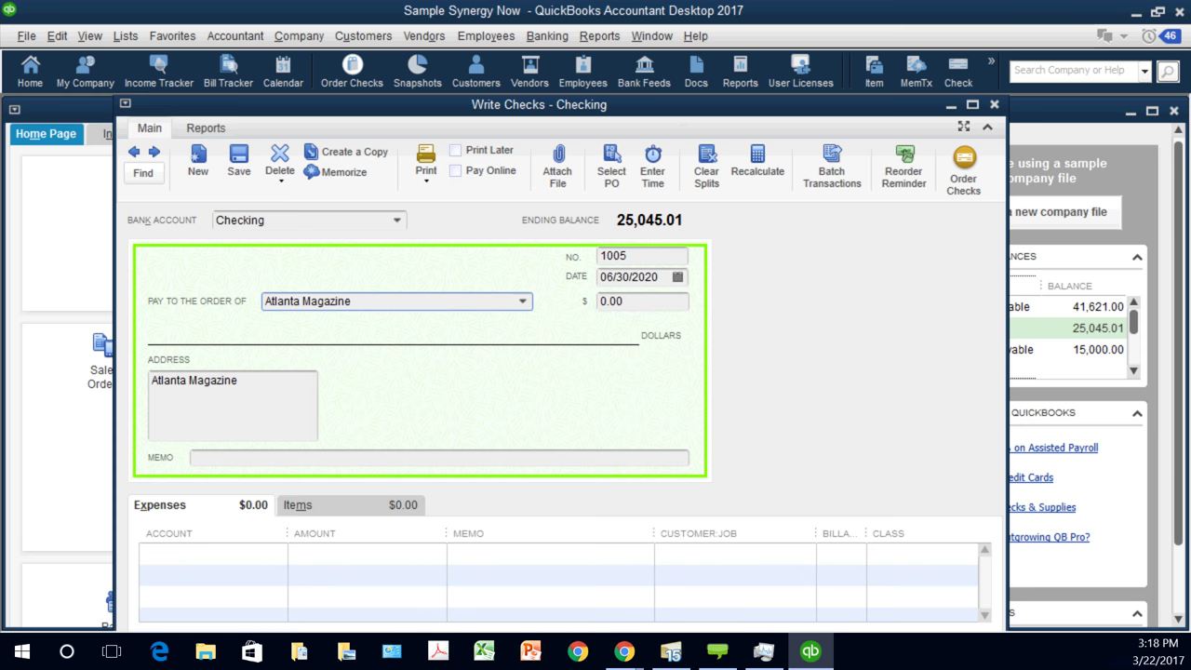
key(Tab)
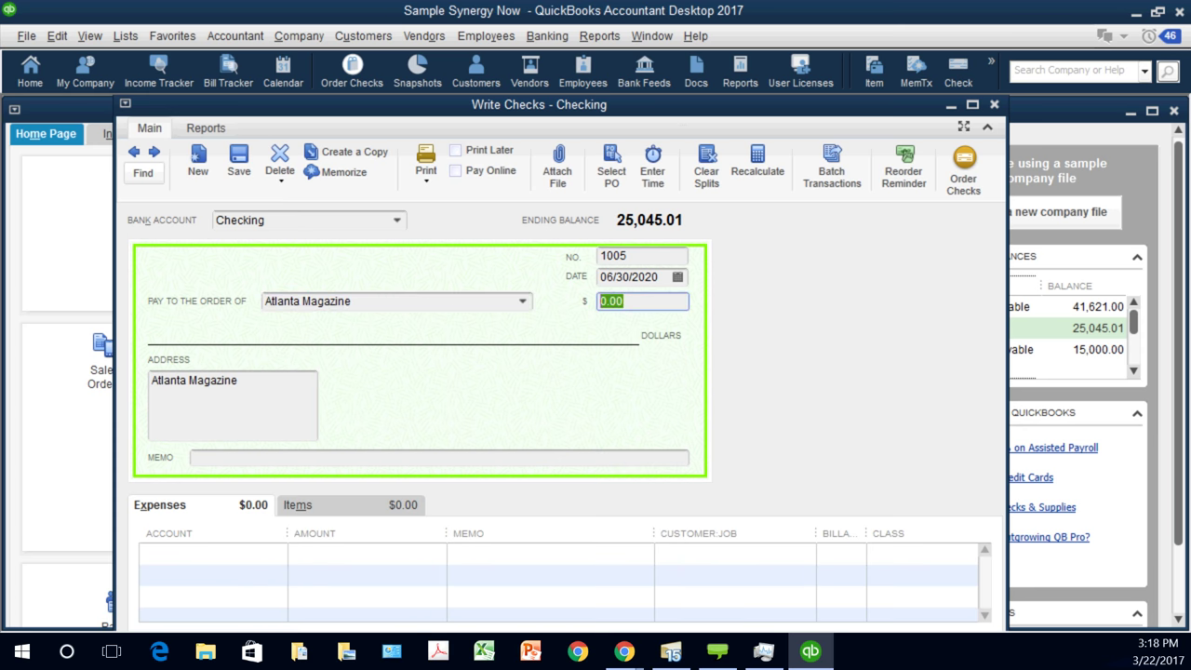
text(1331)
key(Tab)
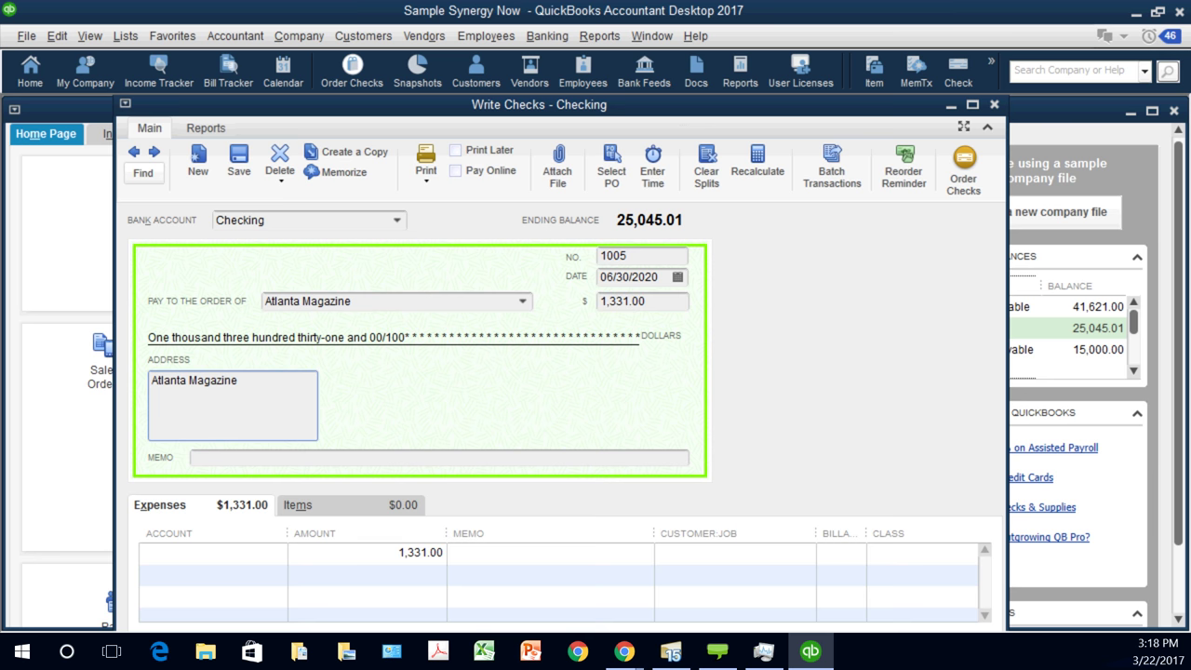
Step: Assign the Atlanta Magazine check's expense line to Depreciation Expense and discard the check without recording it
click(209, 552)
click(276, 553)
click(207, 331)
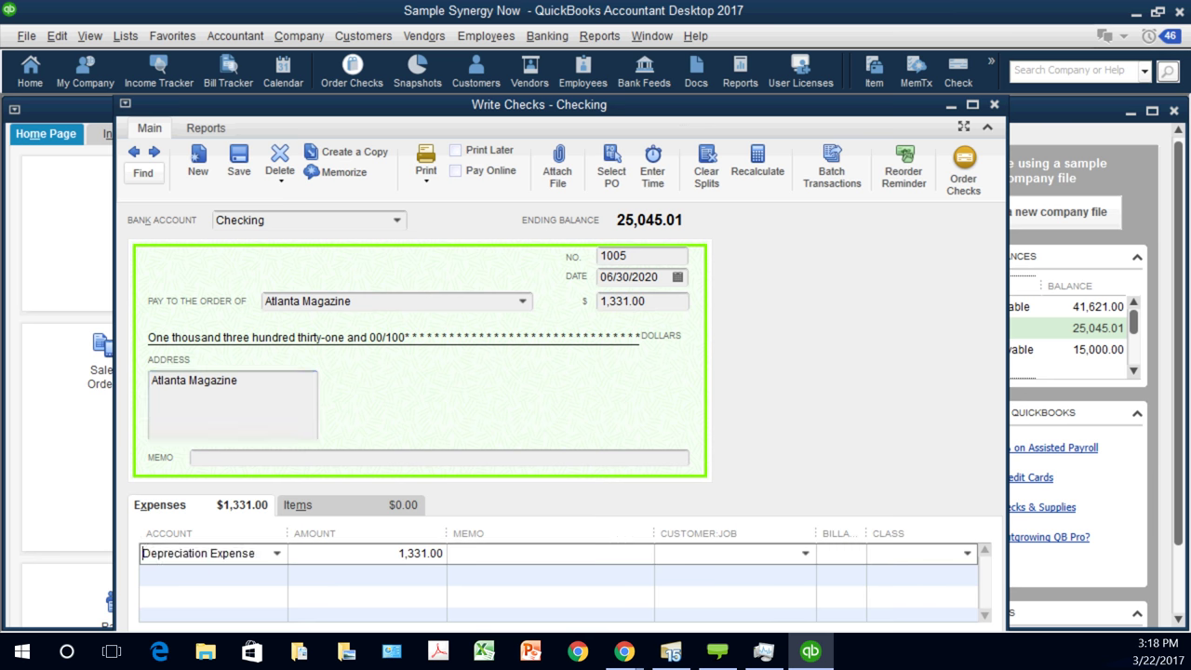
key(Escape)
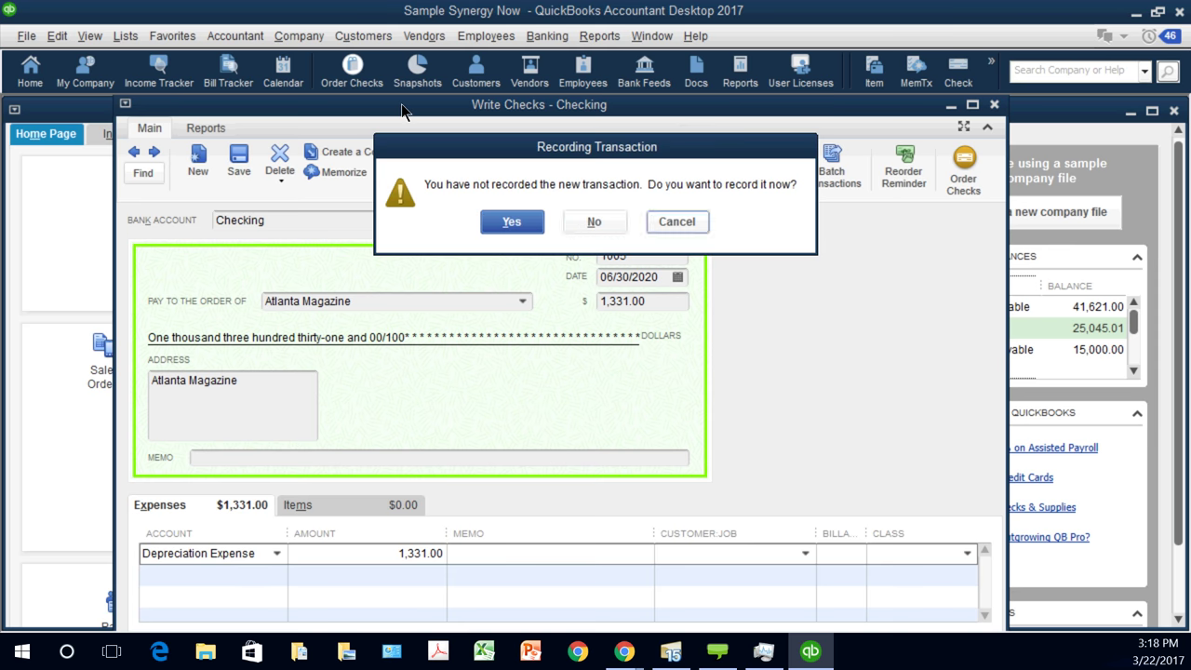
key(shift+Tab)
key(Return)
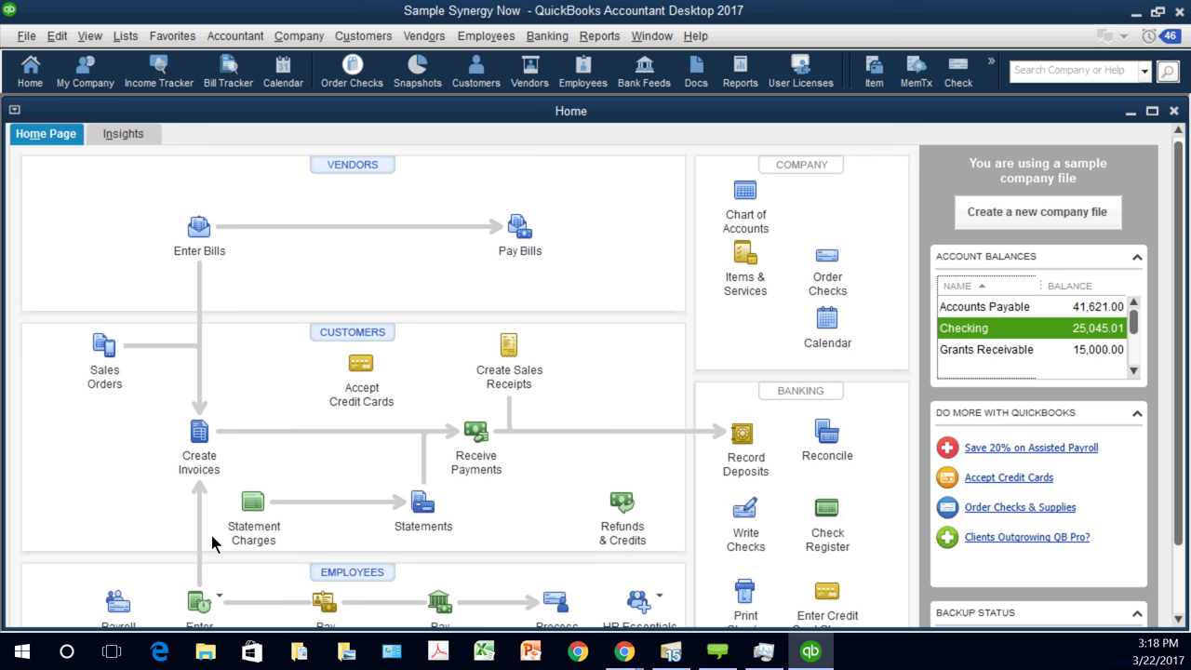
Step: Start a new check with debit as its number and close it without recording
key(ctrl+w)
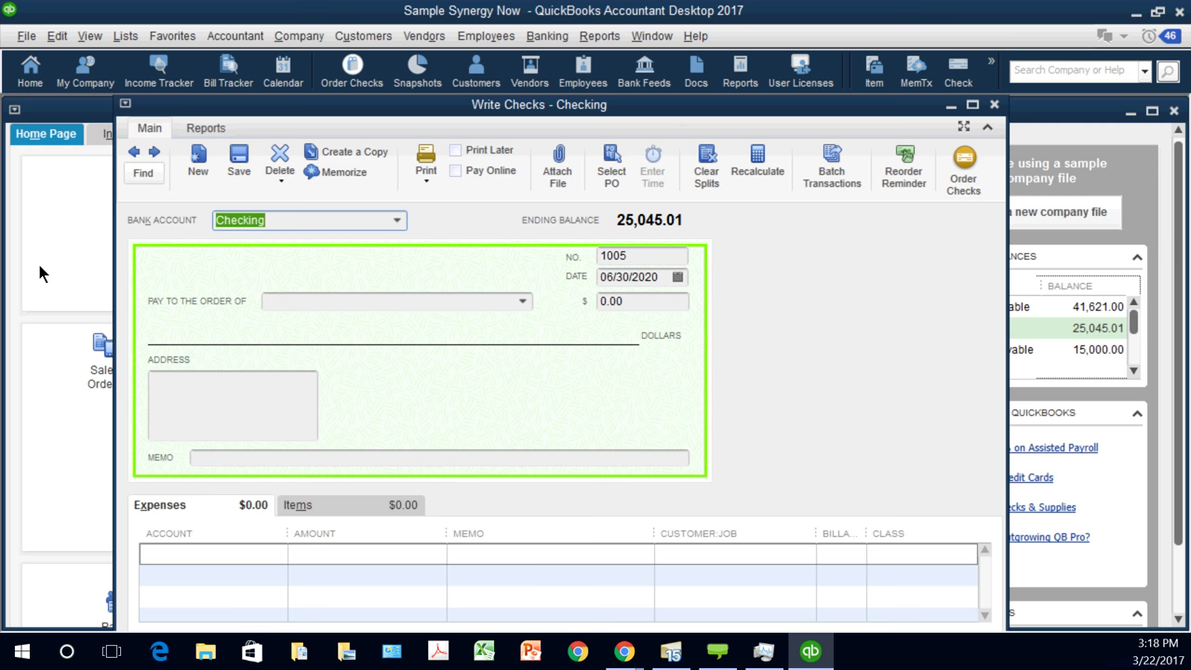
key(Tab)
text(debit)
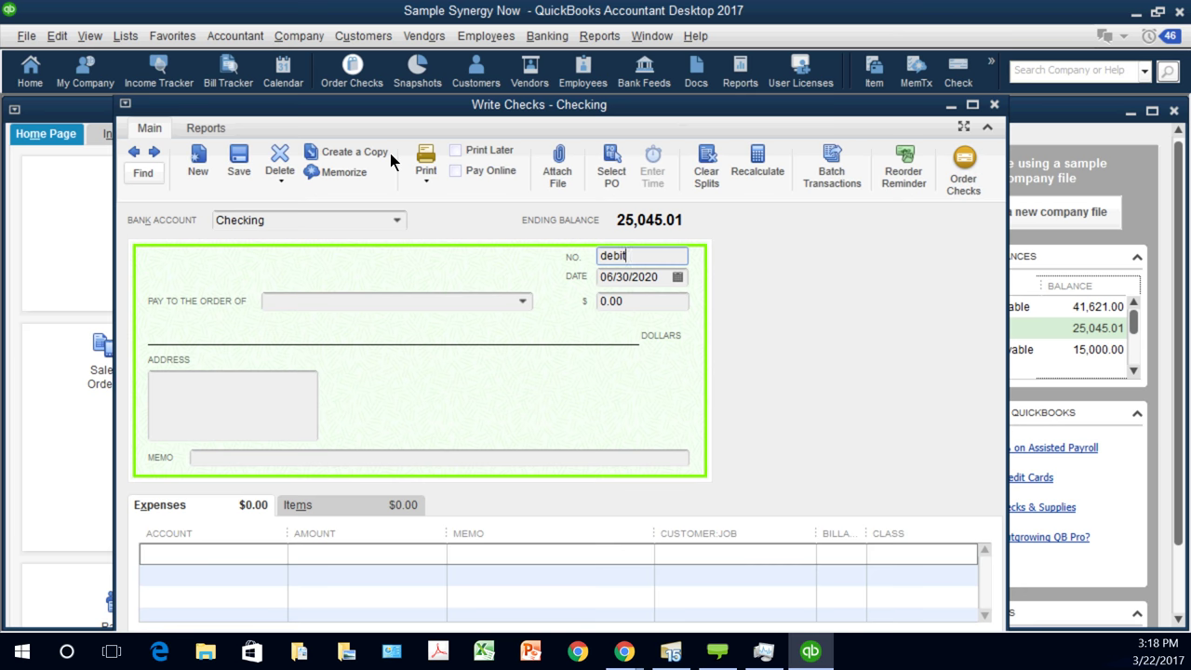
key(Escape)
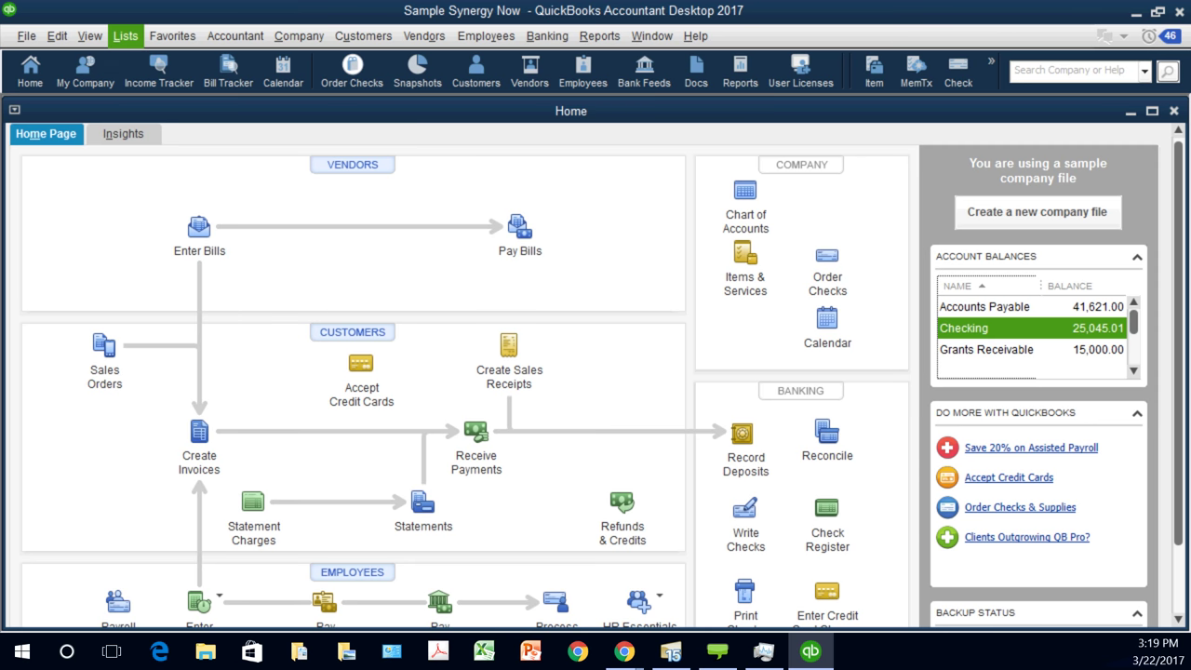
Step: Add a bank-type account named PayPal to the chart of accounts without setting up any extra services
key(ctrl+a)
click(132, 578)
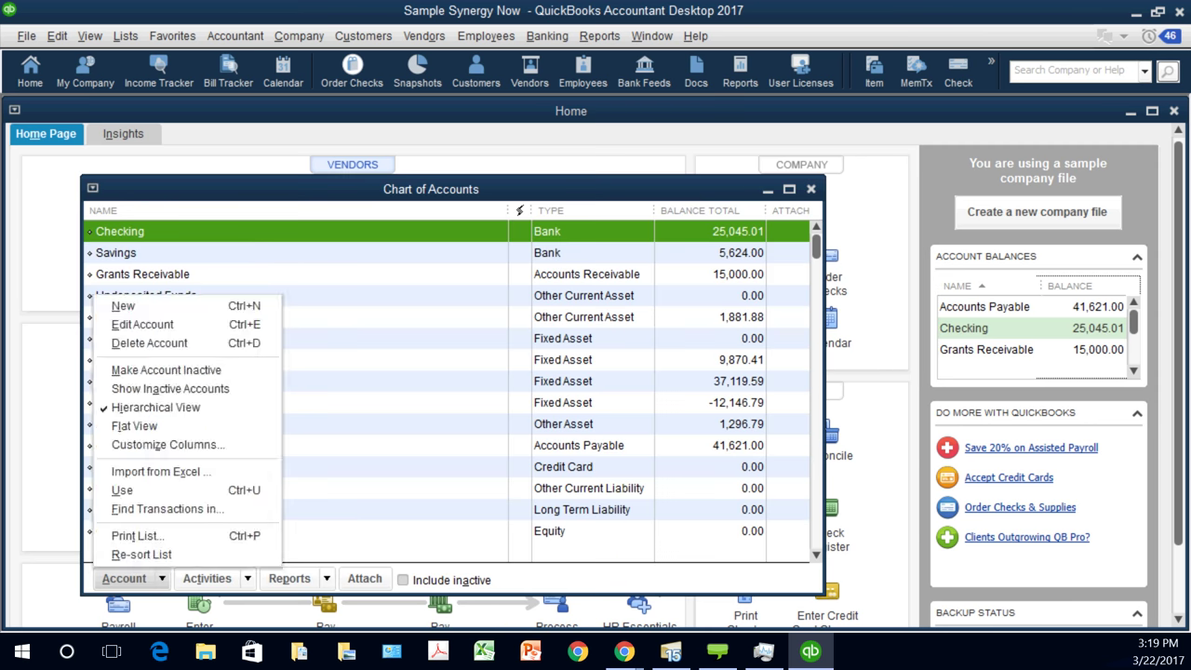
click(123, 305)
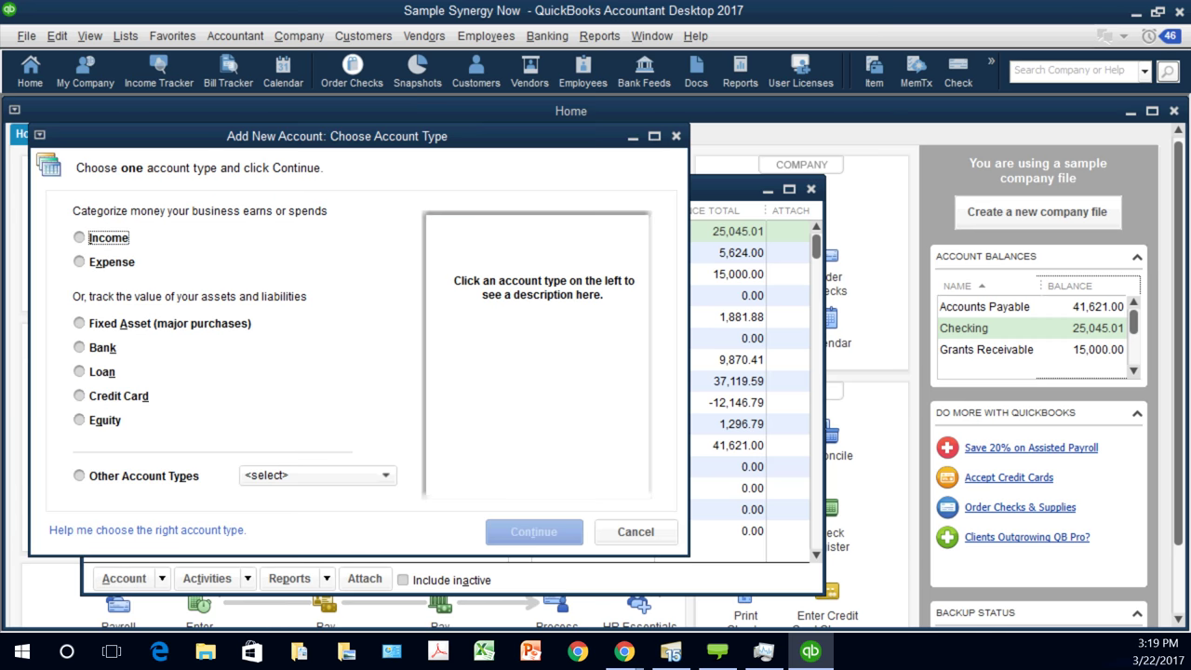
click(103, 347)
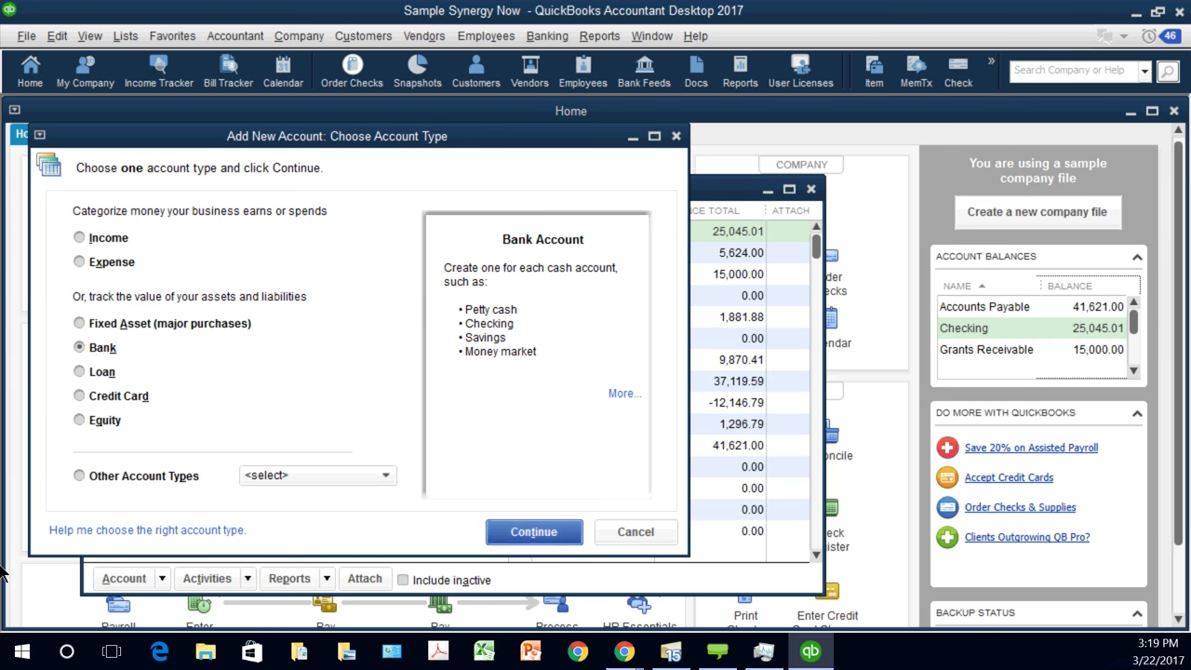
click(533, 532)
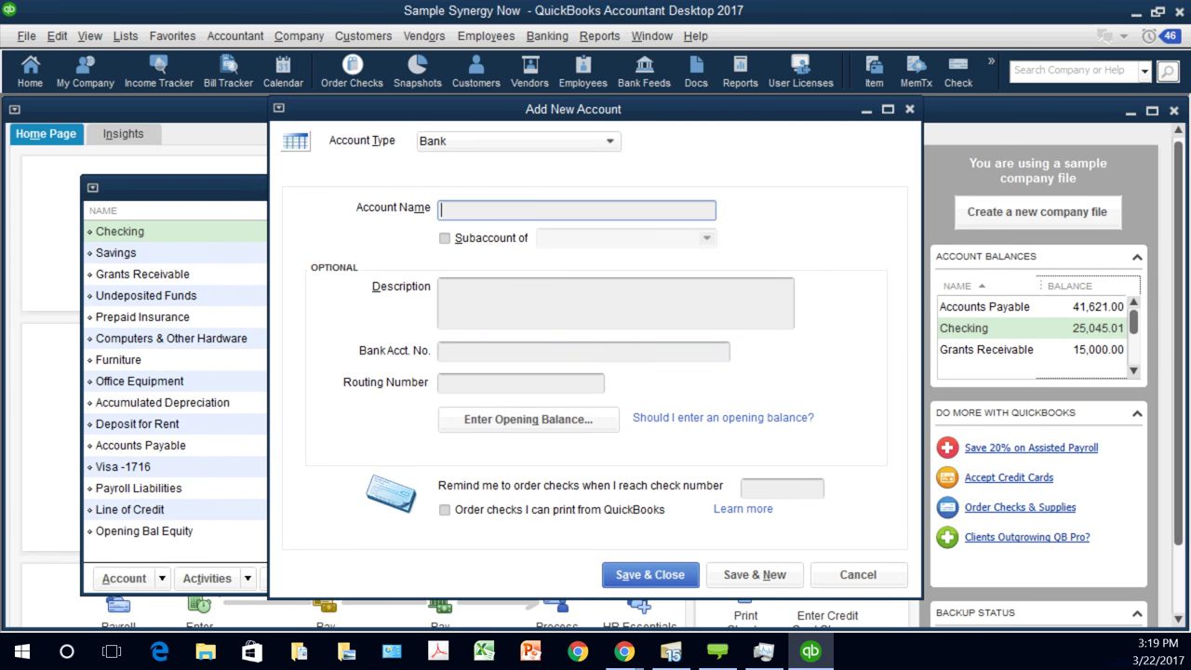
text(PayPal)
key(Return)
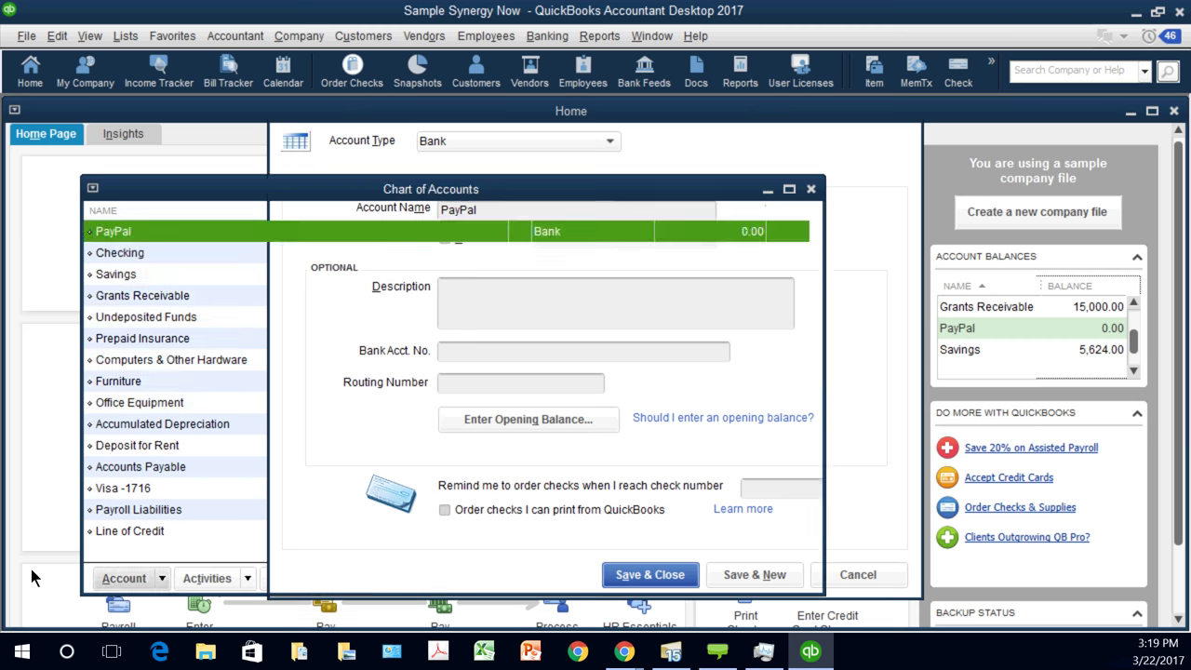
key(n)
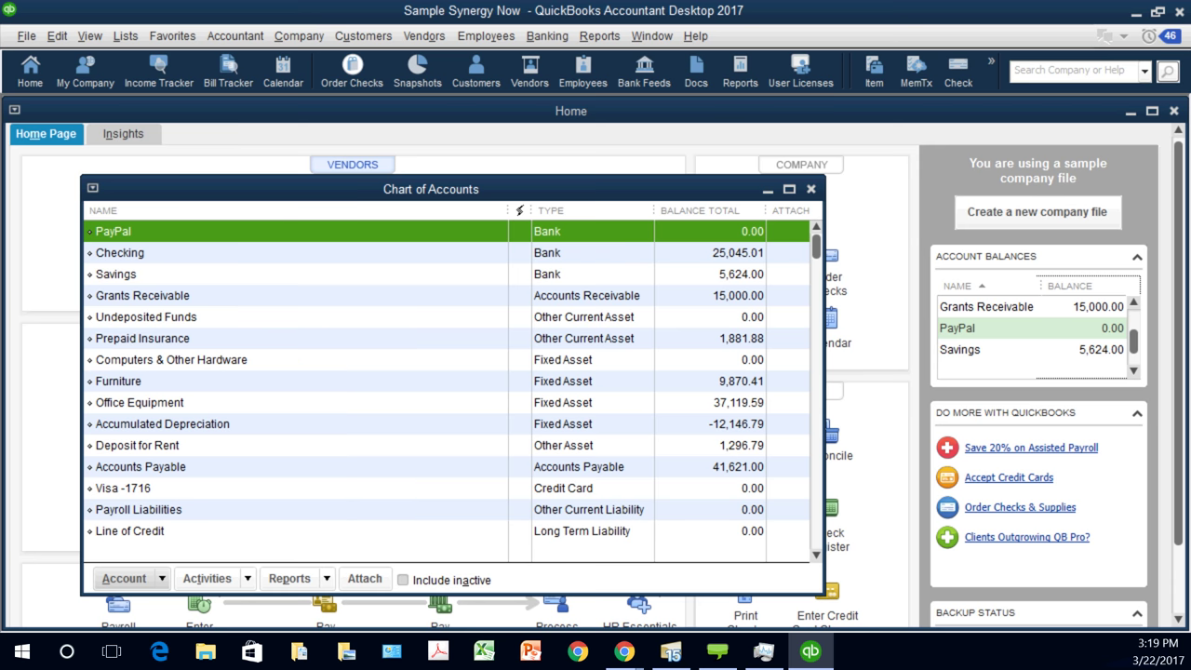
Step: Set up a funds transfer from PayPal to Checking and discard it without recording
drag(431, 189, 436, 234)
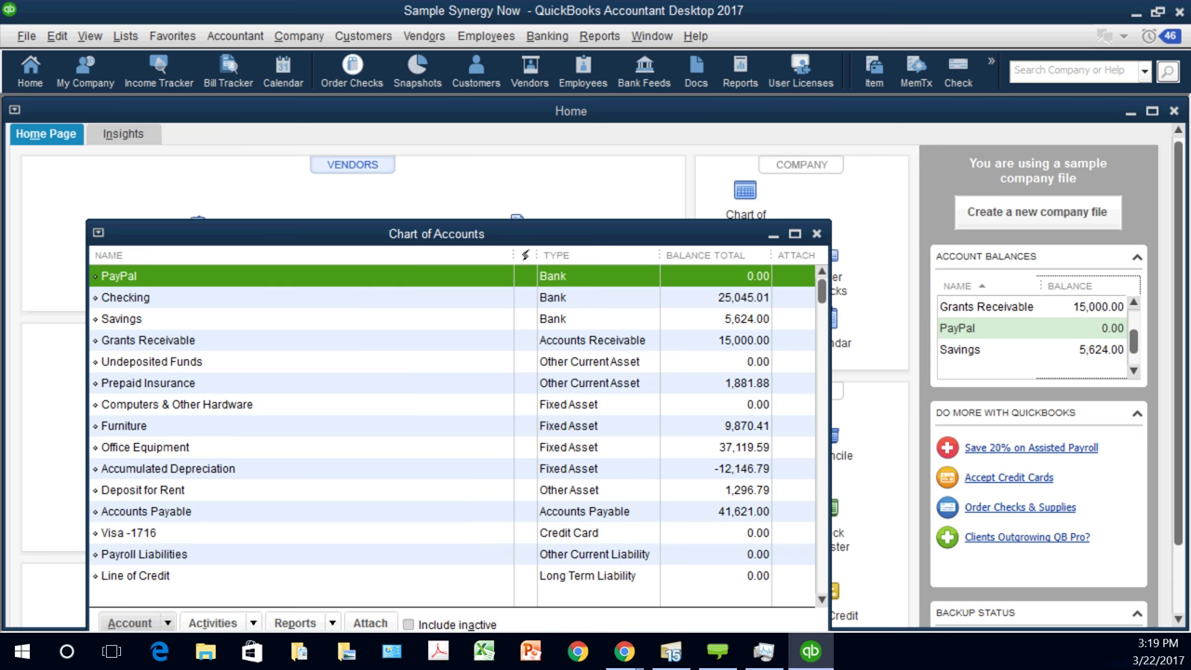
click(547, 36)
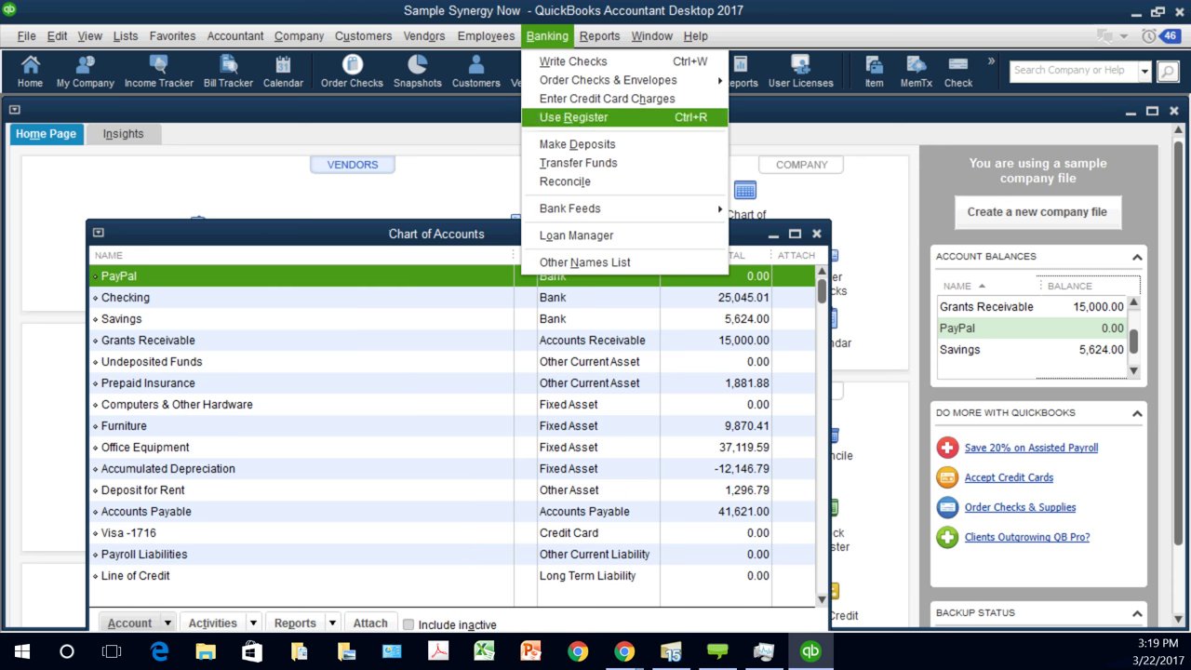
key(Return)
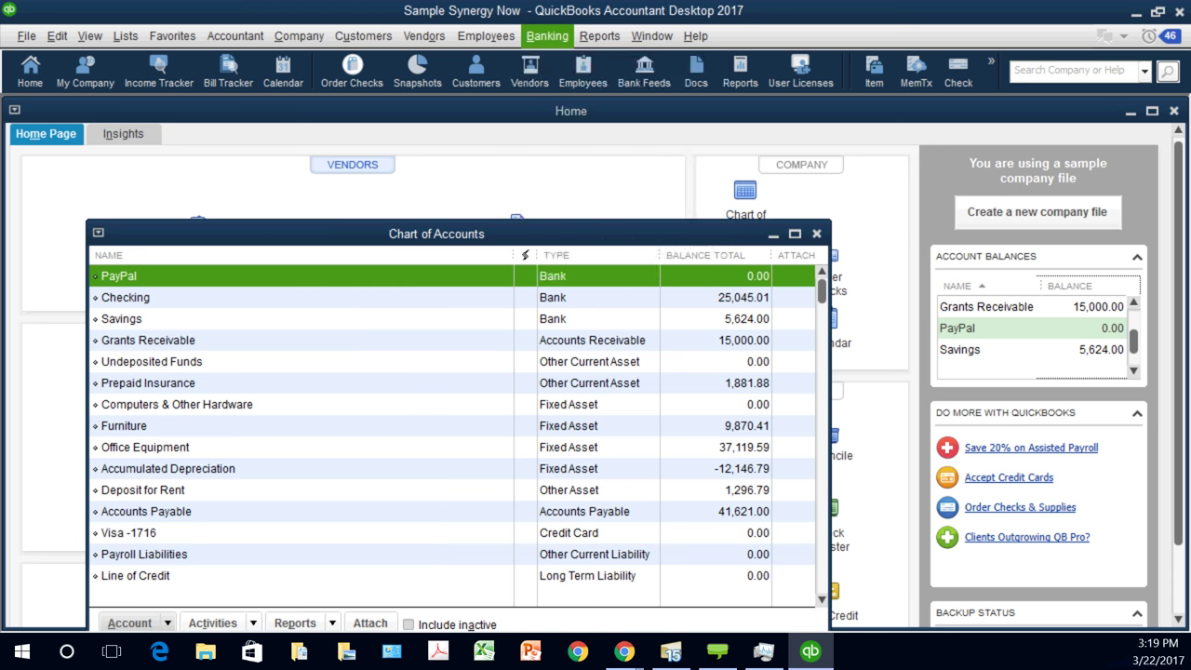
click(546, 393)
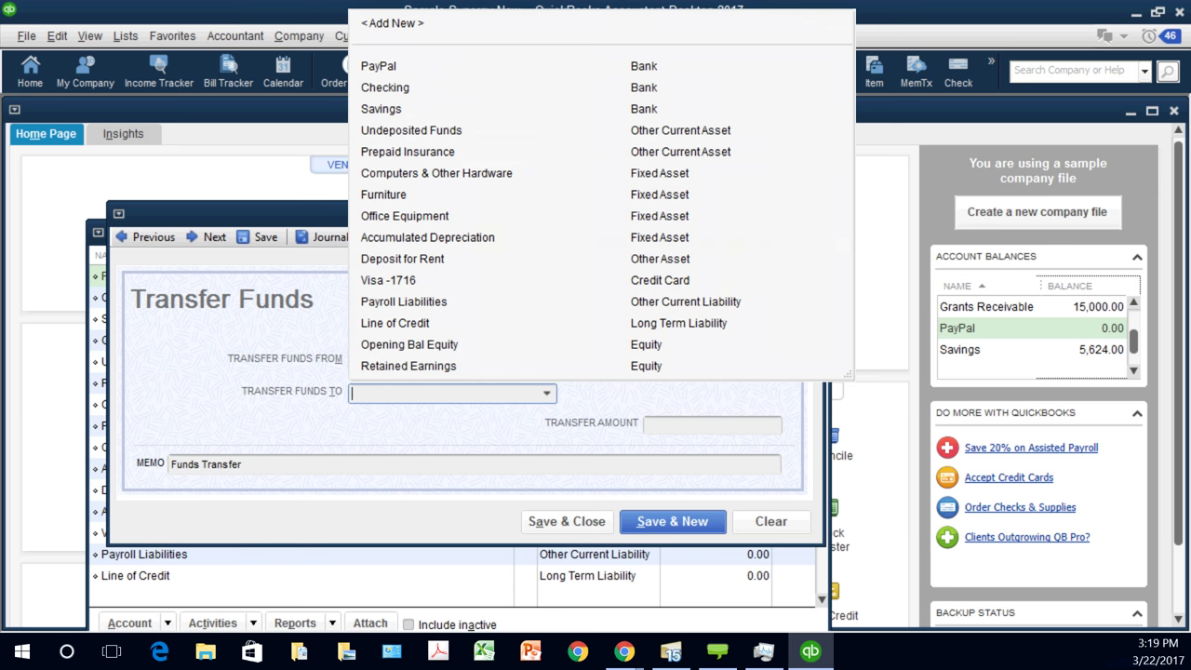
click(380, 88)
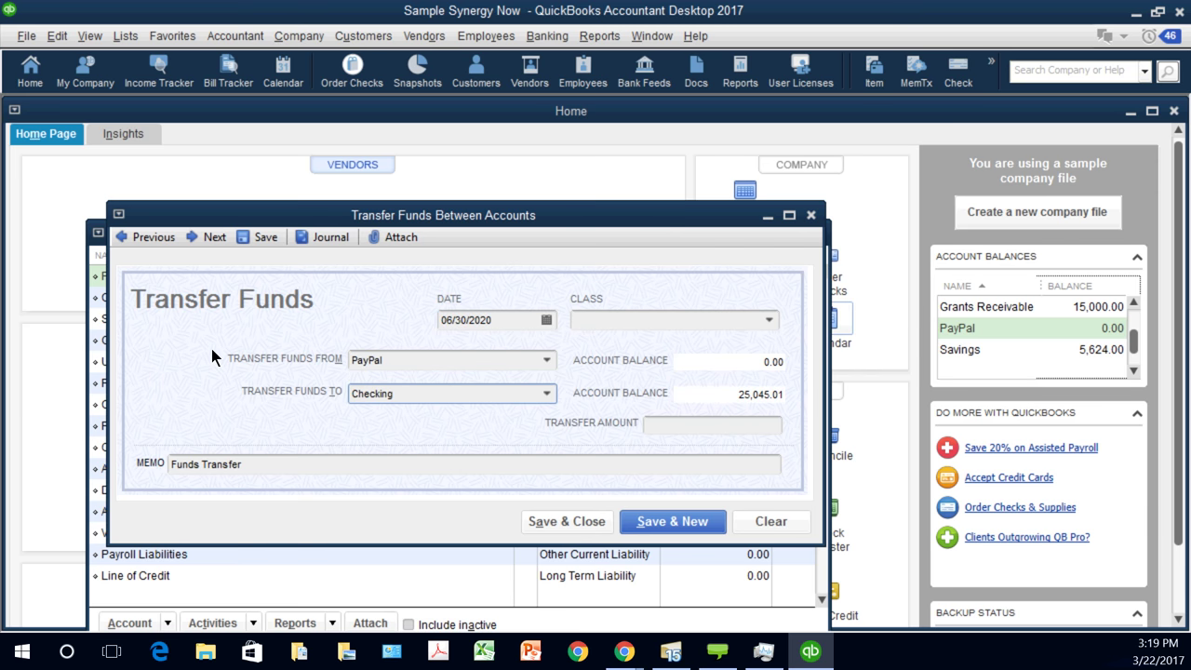
click(216, 220)
key(n)
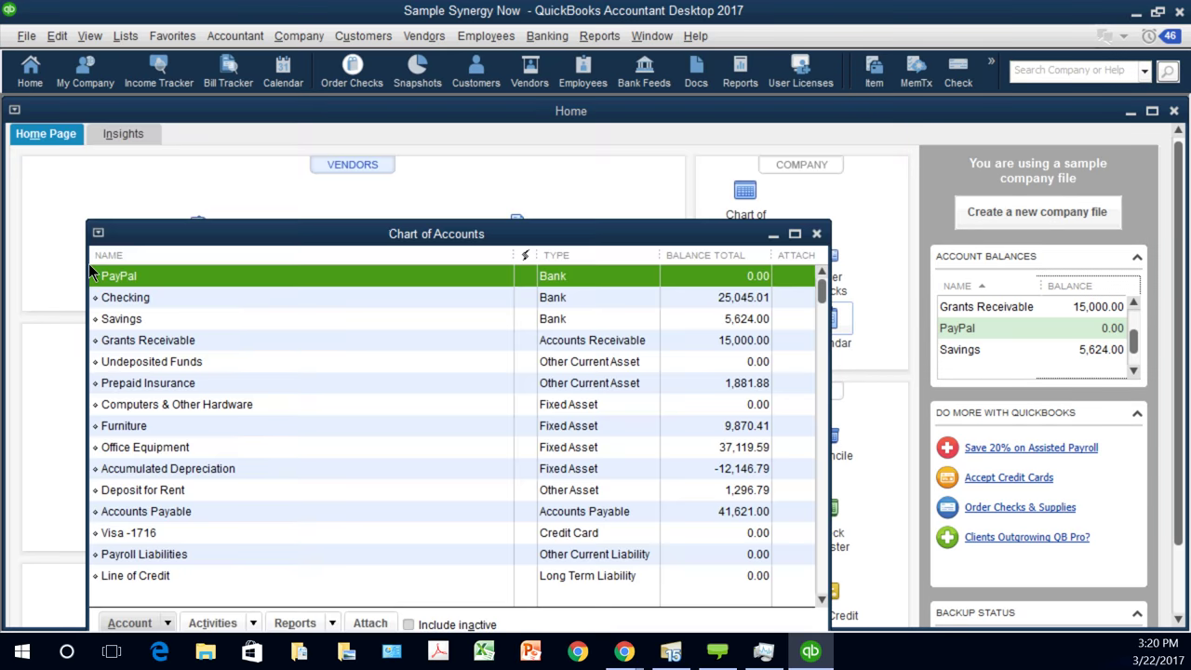
Step: Add a credit card account named Visa to the chart of accounts
drag(436, 234, 429, 111)
click(129, 499)
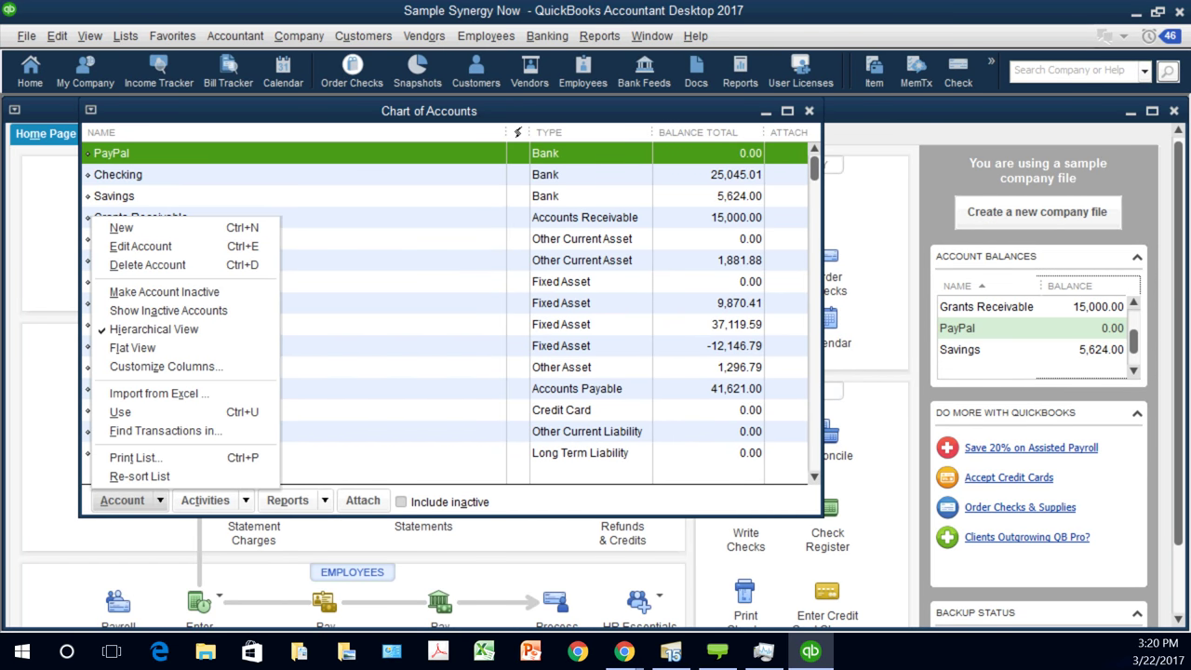
click(121, 227)
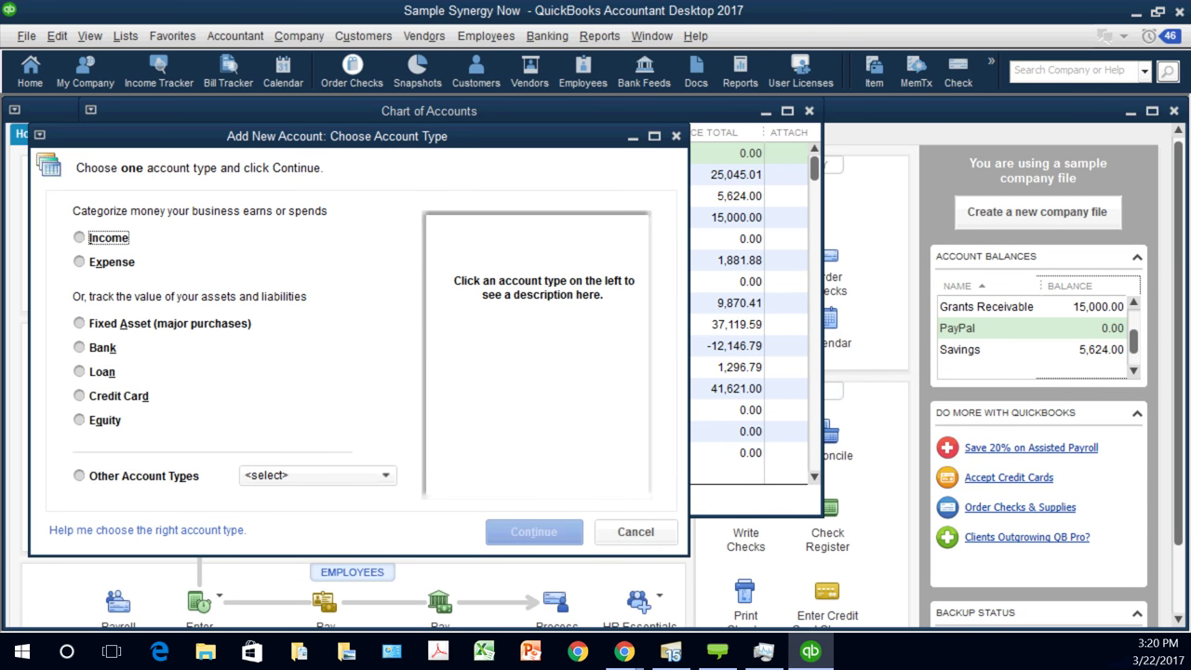
click(79, 395)
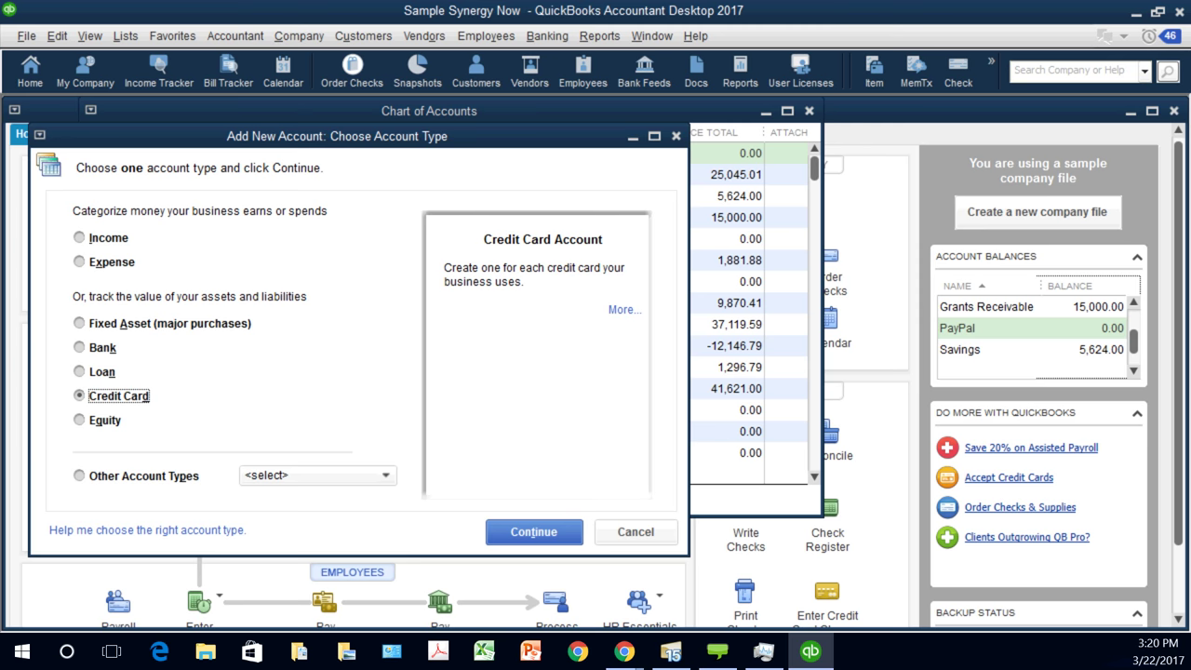
key(Return)
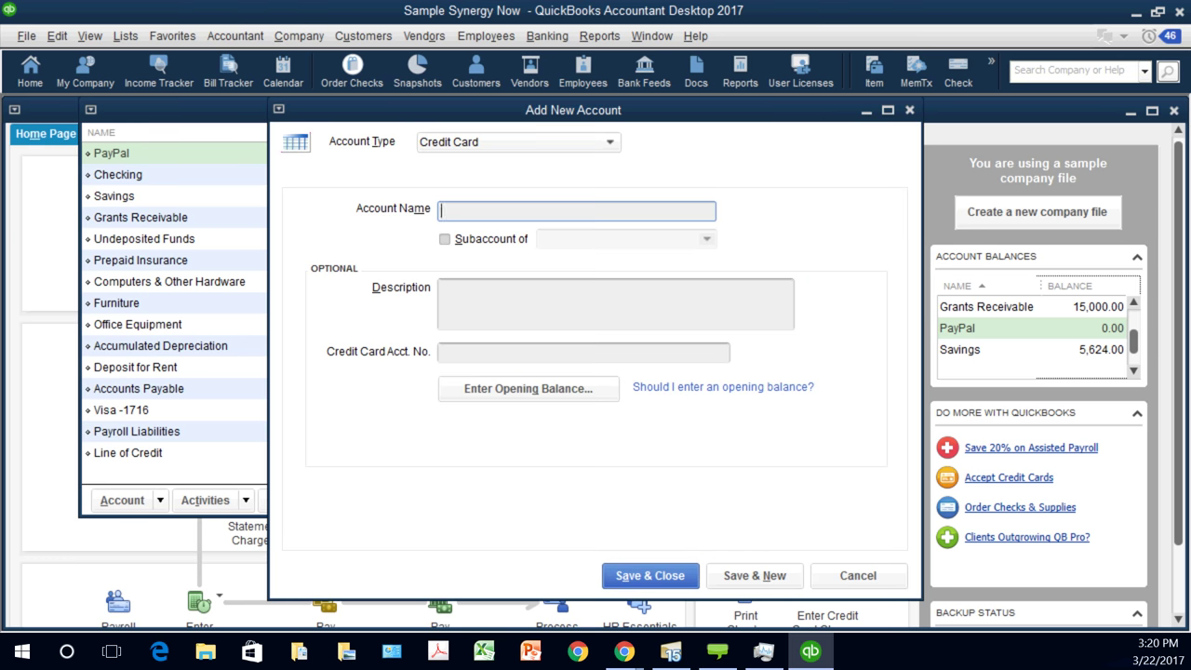
text(Visa)
key(Return)
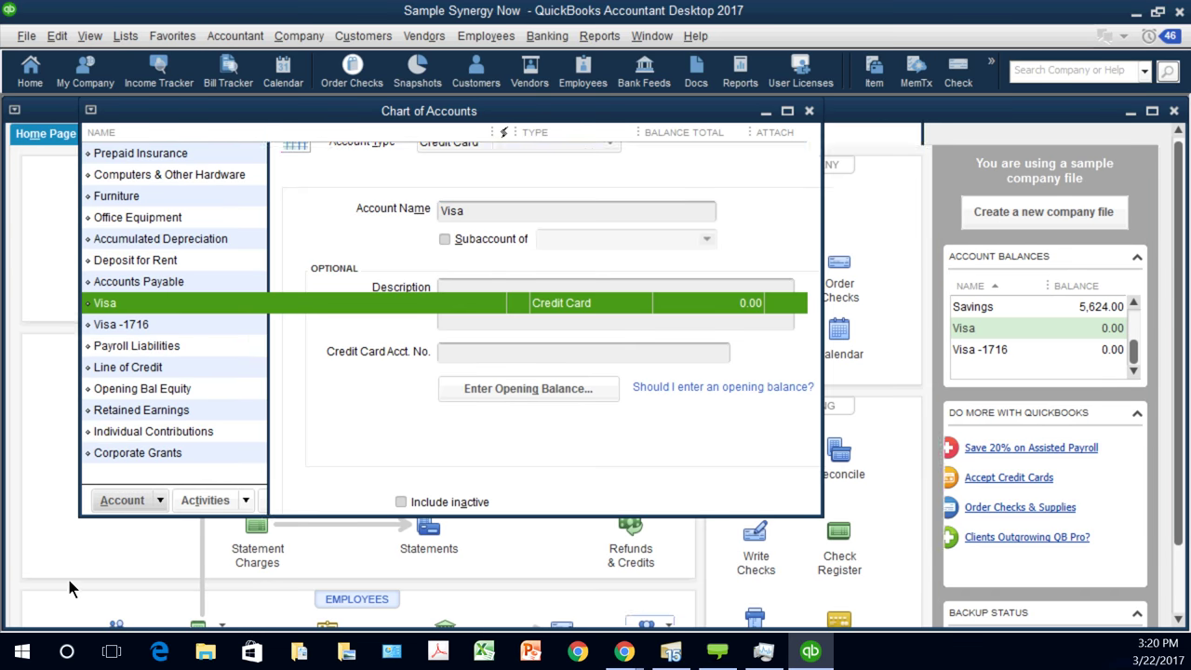
key(Escape)
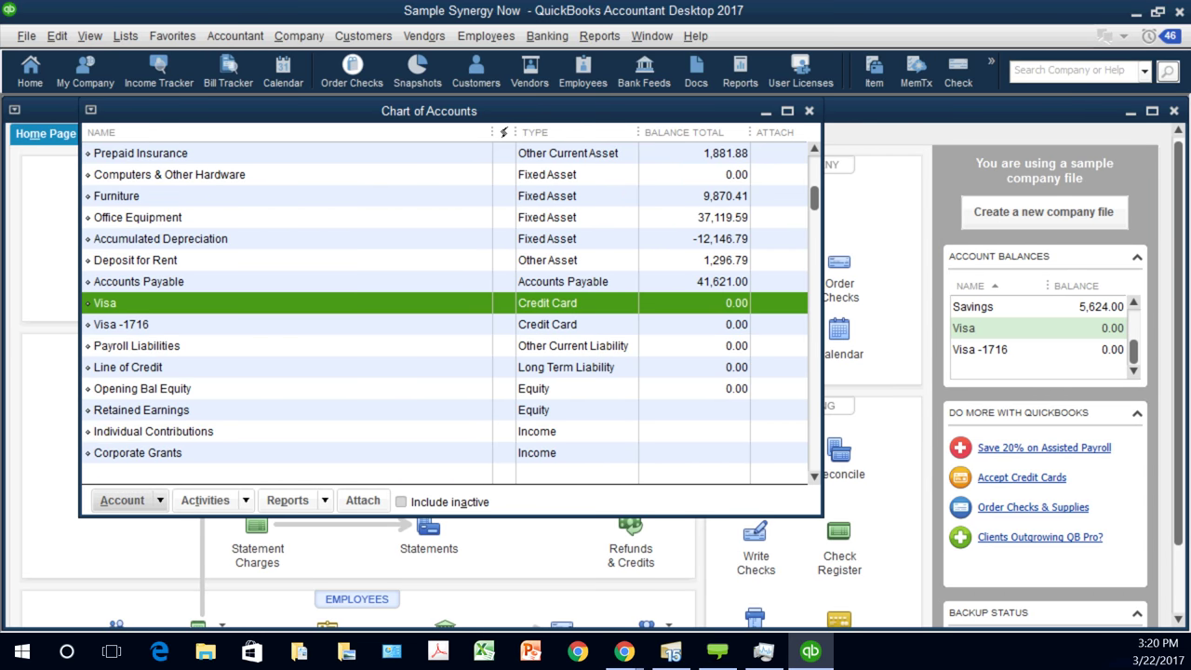
Step: Start a credit card charge on the Visa account and close it without recording
drag(145, 111, 38, 106)
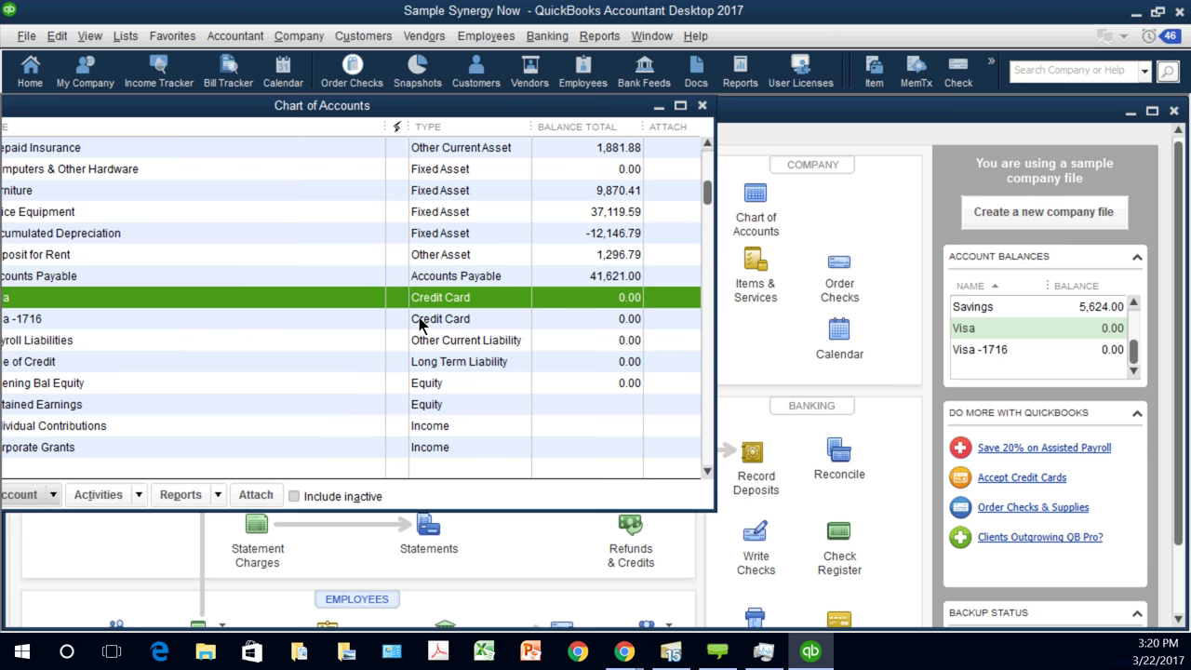
key(Escape)
scroll(585, 318, down, 1)
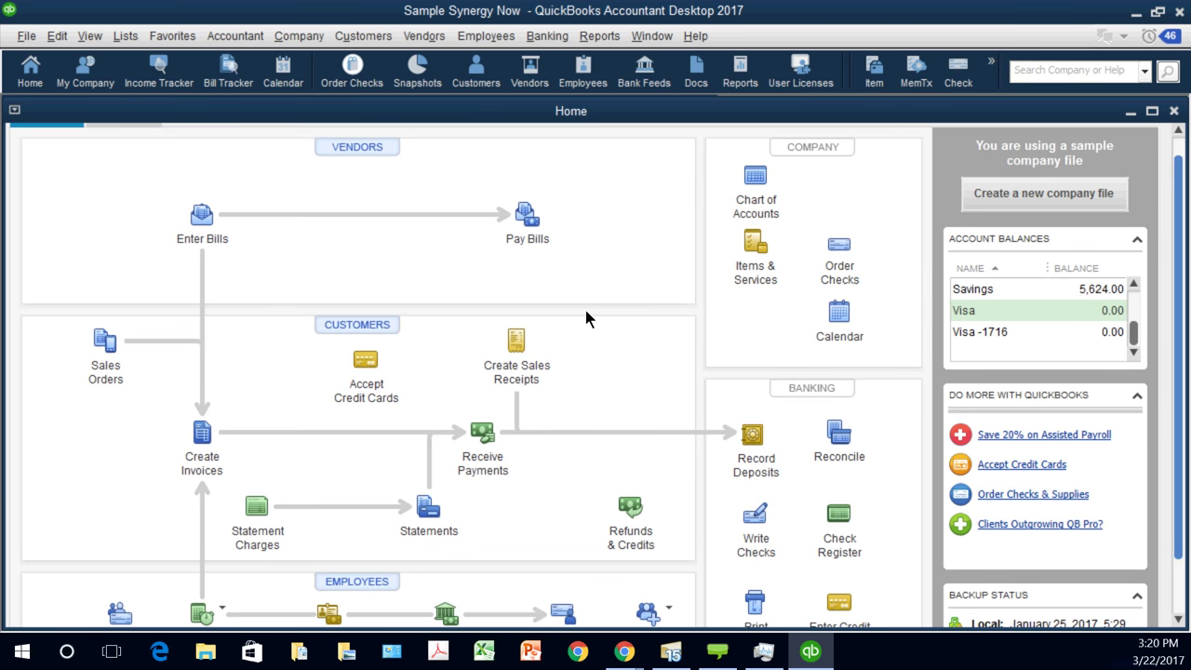
scroll(585, 318, down, 2)
scroll(585, 318, down, 1)
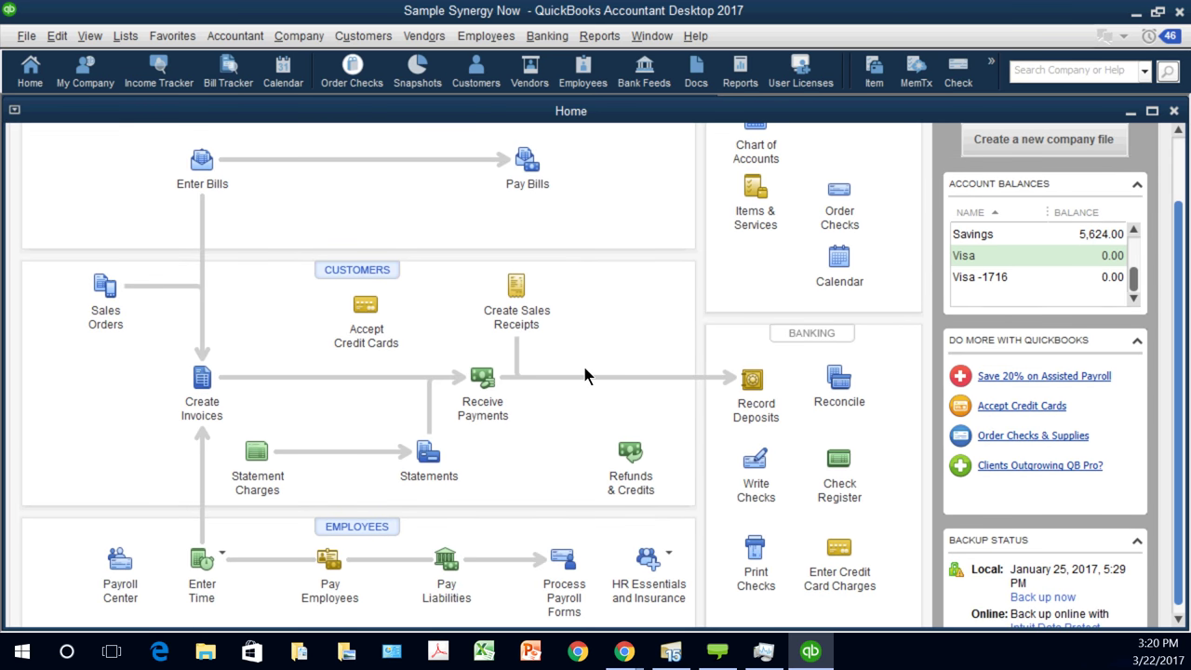
click(244, 545)
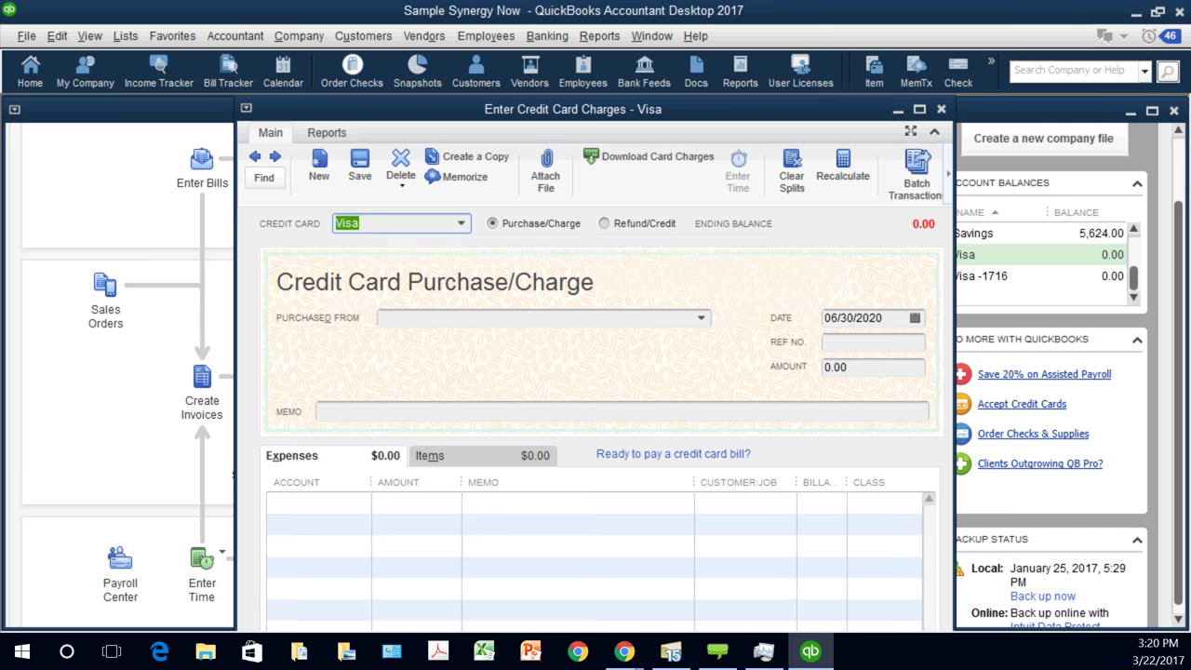
click(460, 223)
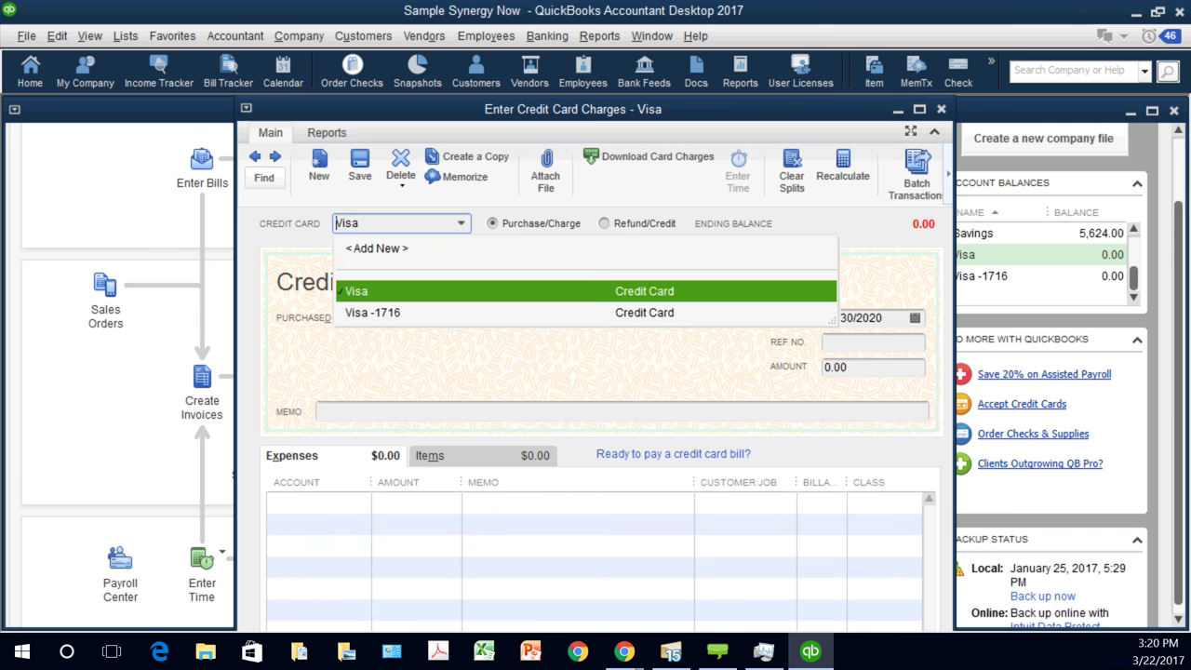
click(356, 291)
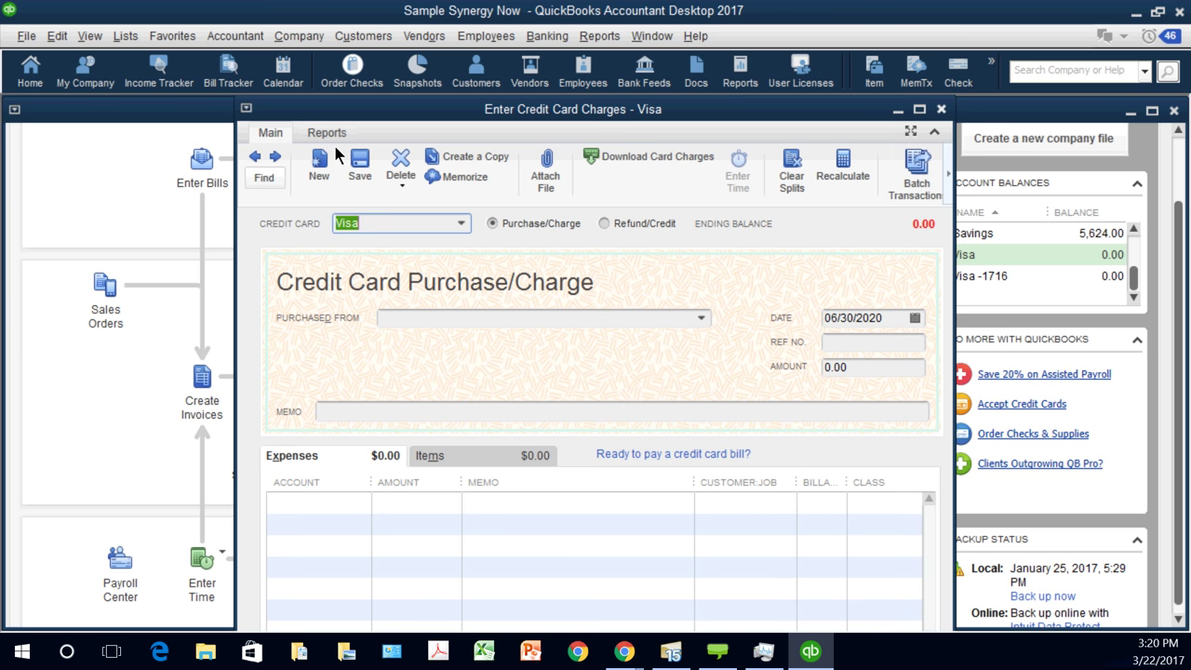
key(Escape)
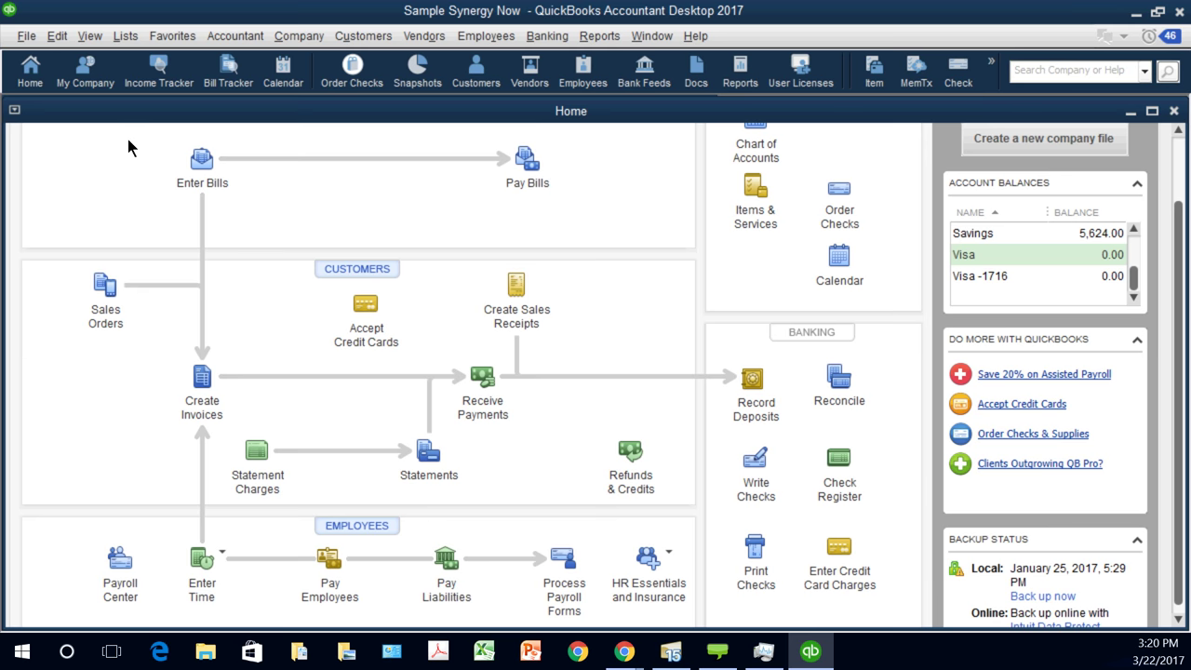
Step: Start opening another company file and browse to the Class folder inside Beyond in 2017 Data Files
mouse_move(120, 117)
mouse_down()
mouse_move(136, 155)
mouse_move(126, 126)
mouse_up()
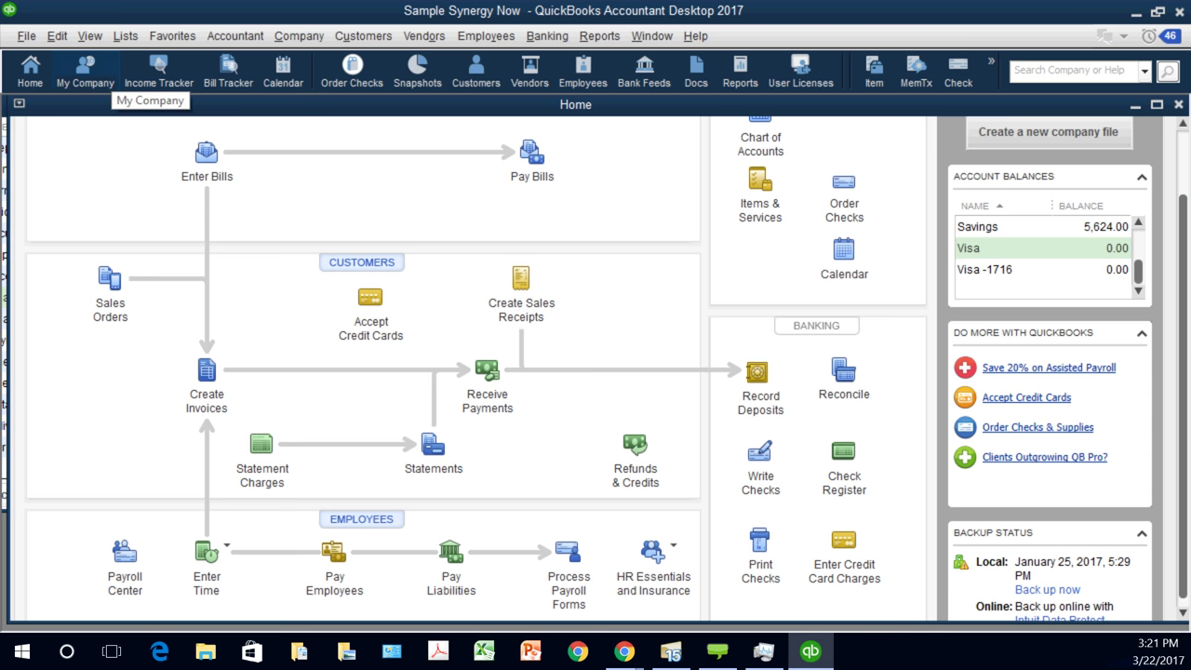
click(26, 36)
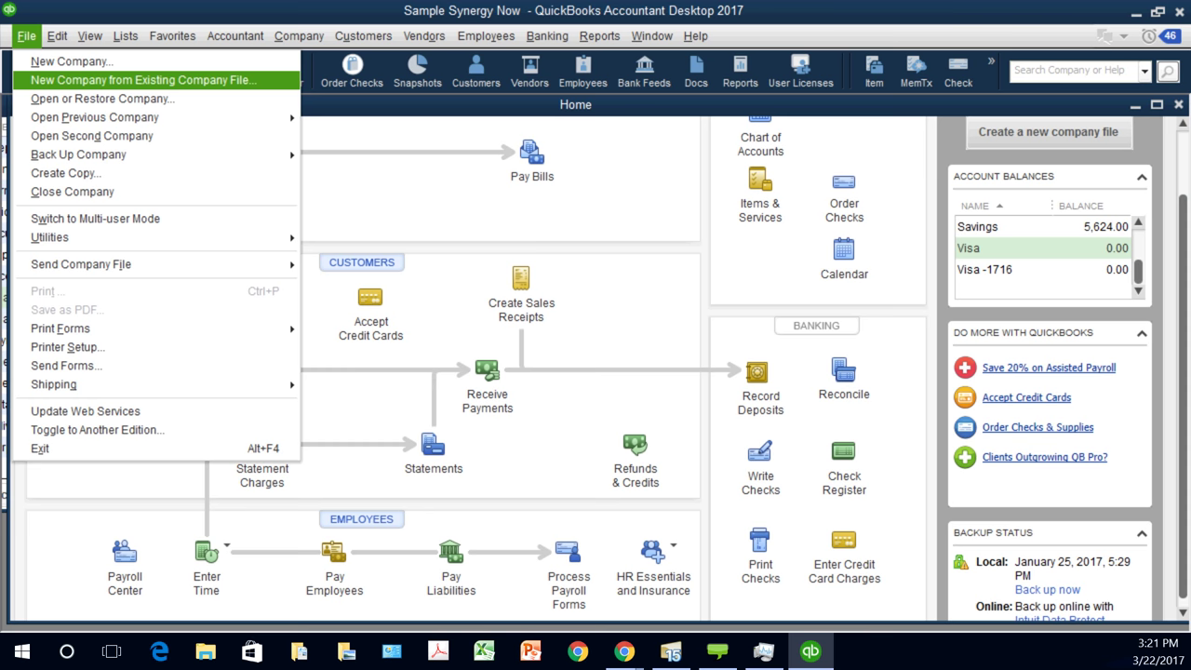
click(101, 99)
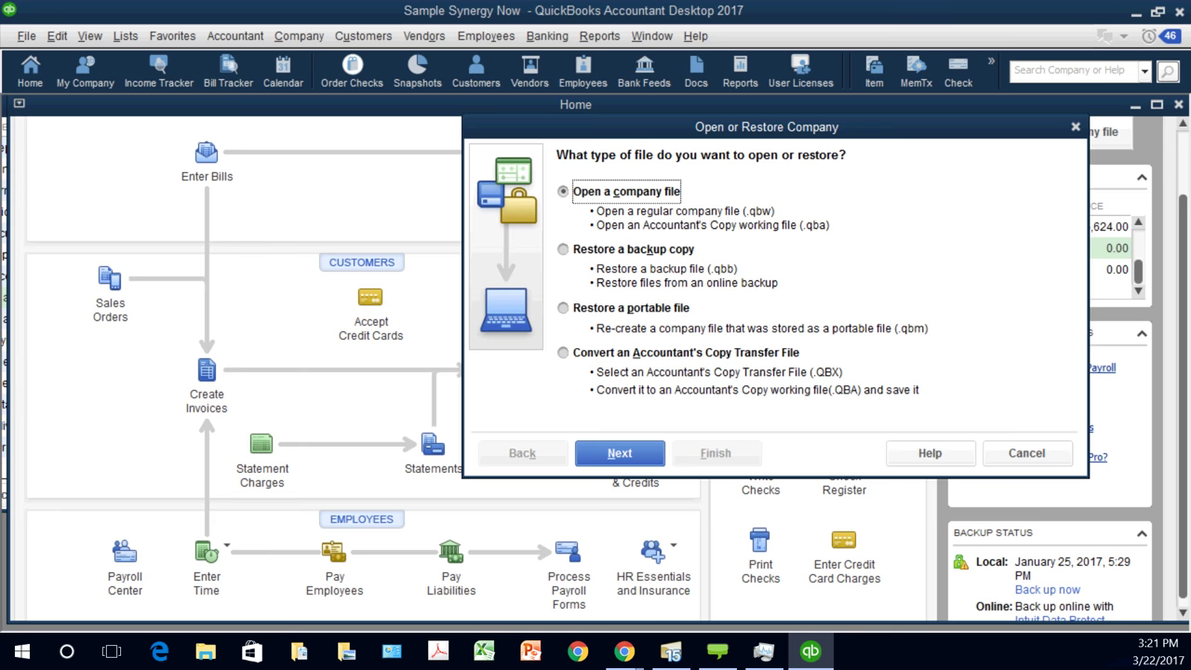
key(Return)
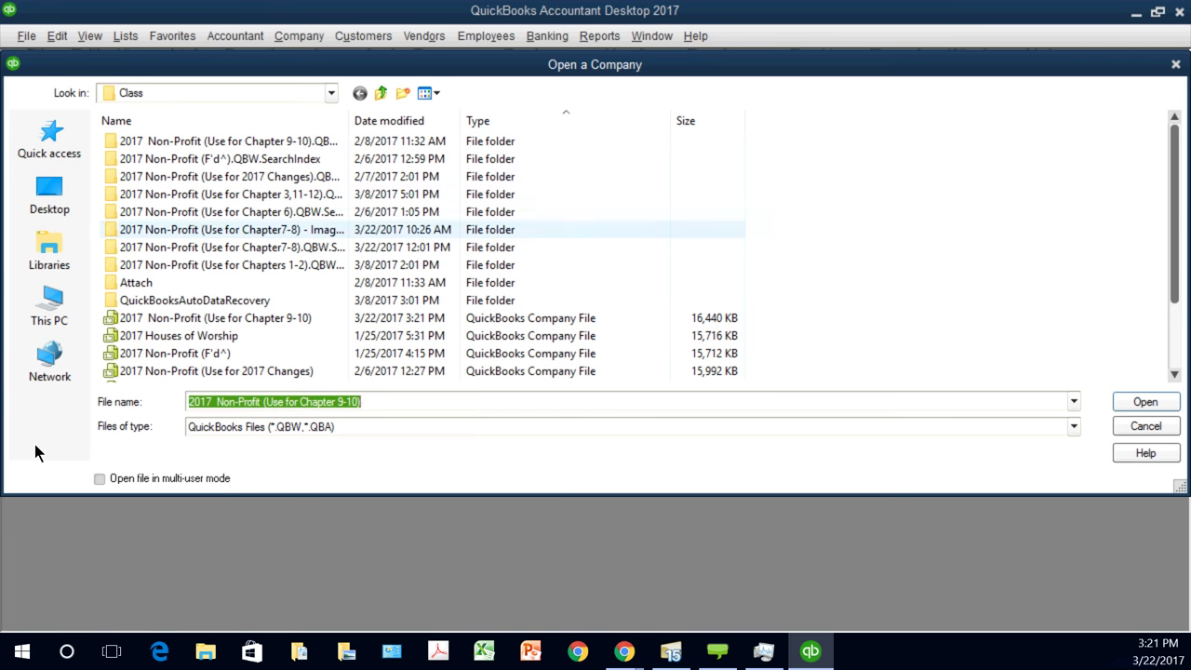
click(381, 92)
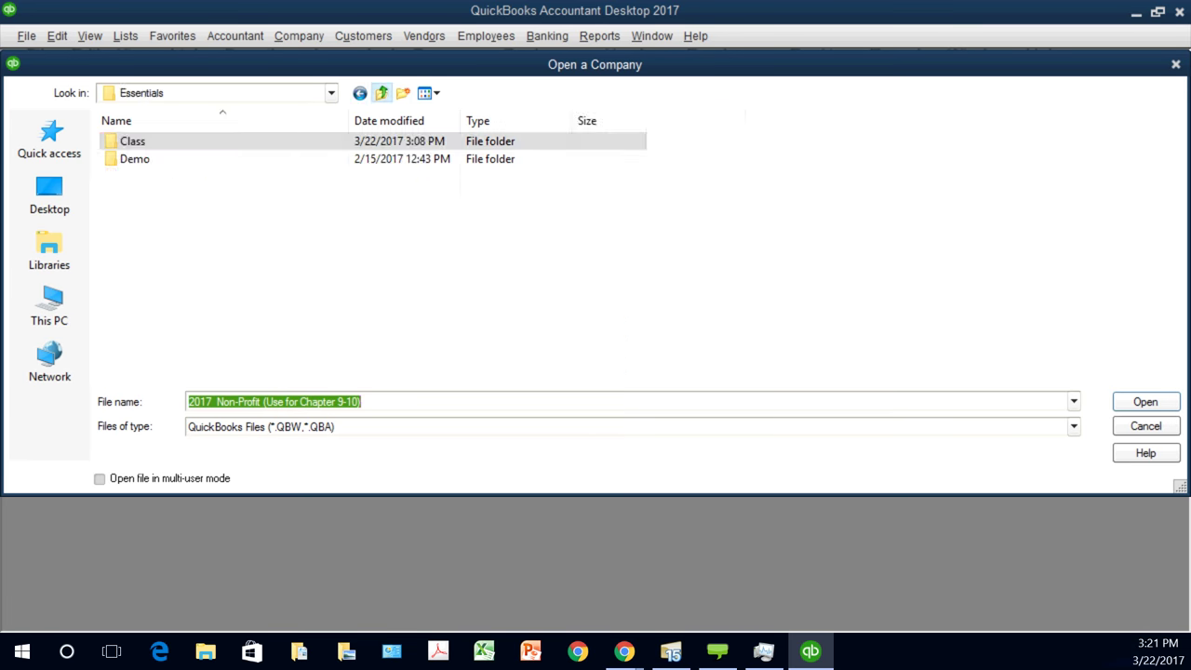
click(381, 93)
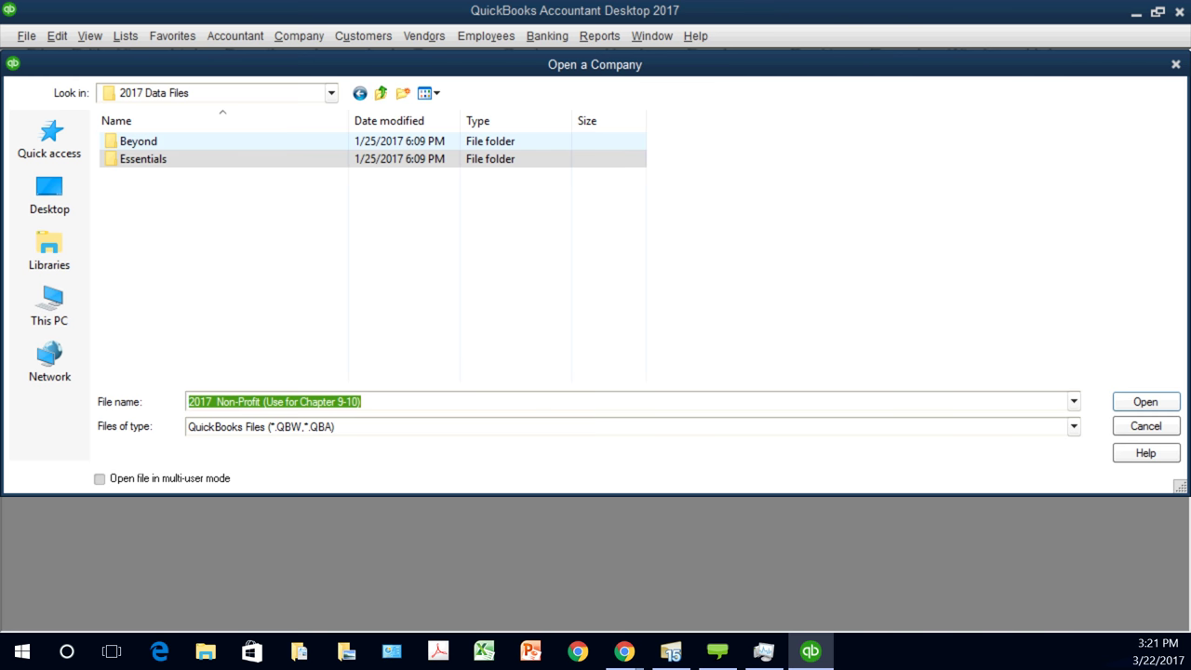
double_click(139, 141)
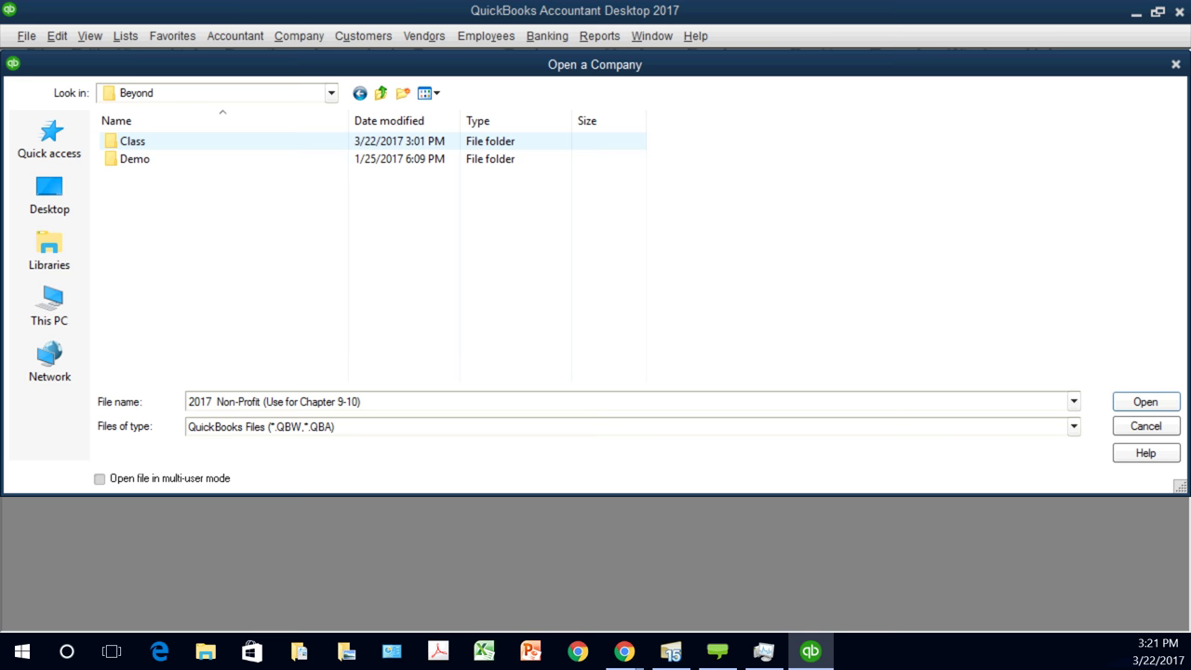
double_click(138, 140)
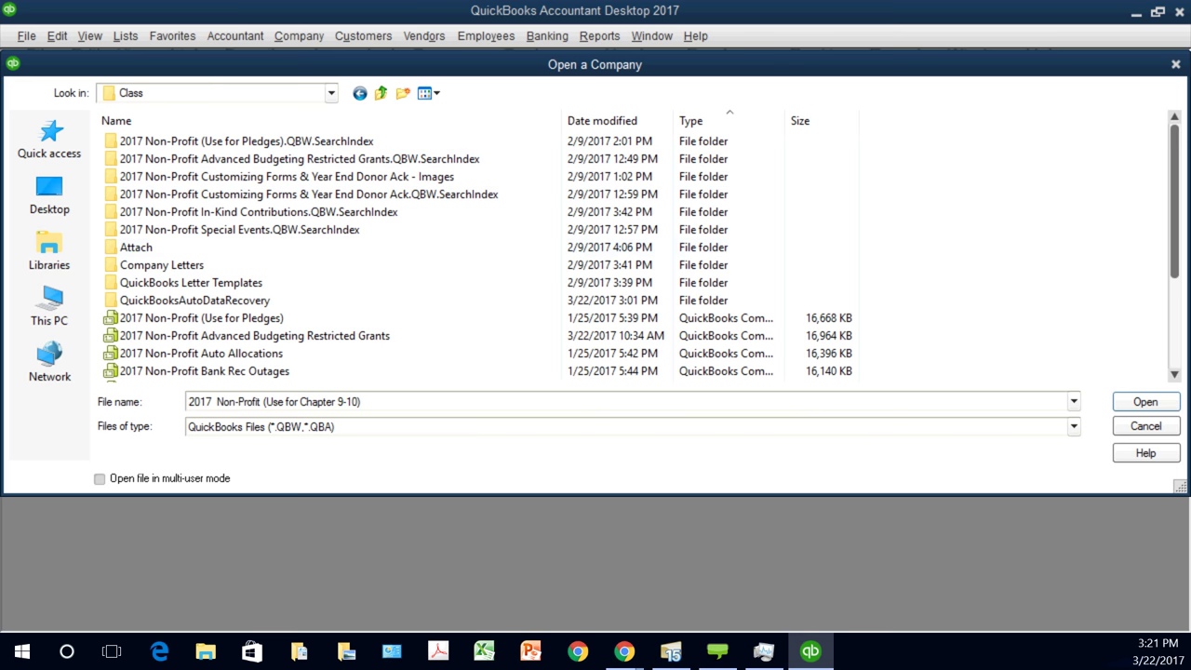
Step: Open the company file 2017 Non-Profit Advanced Budgeting Restricted Grants and accept the sample file notice
scroll(578, 211, down, 2)
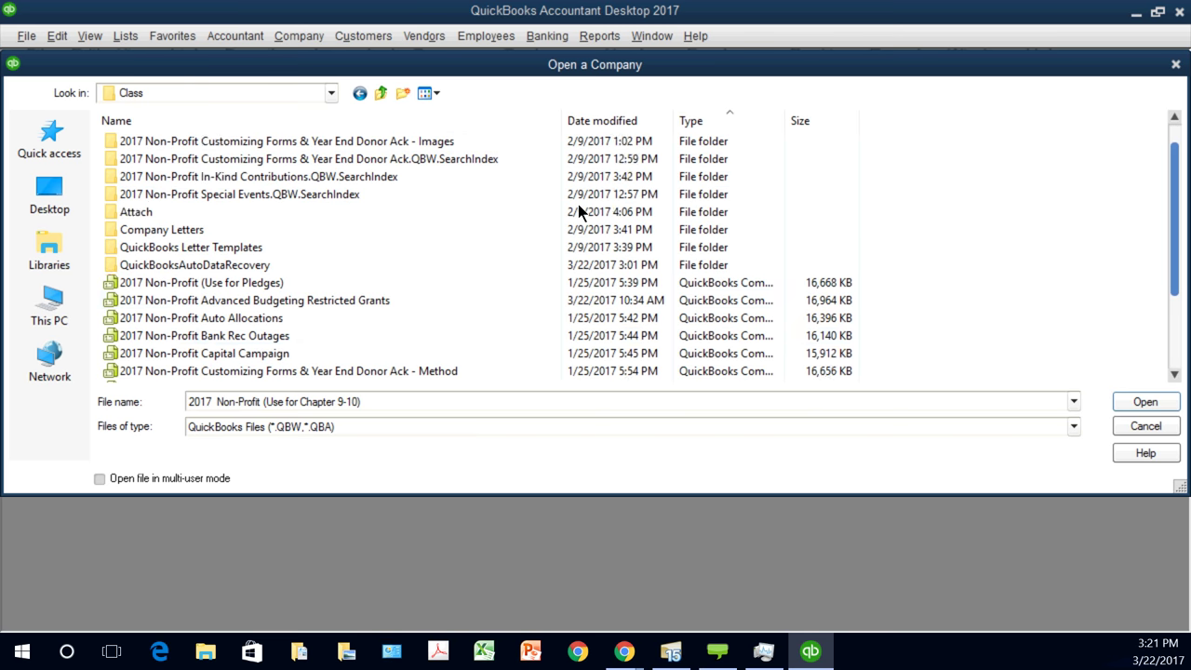
click(254, 264)
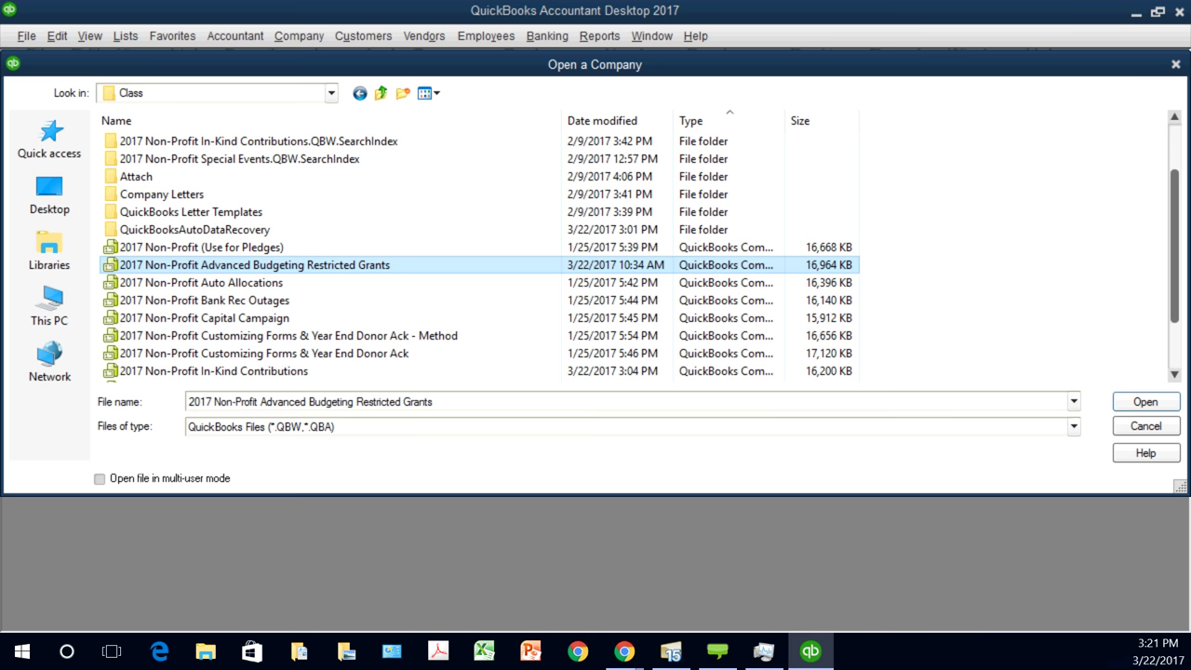
right_click(331, 266)
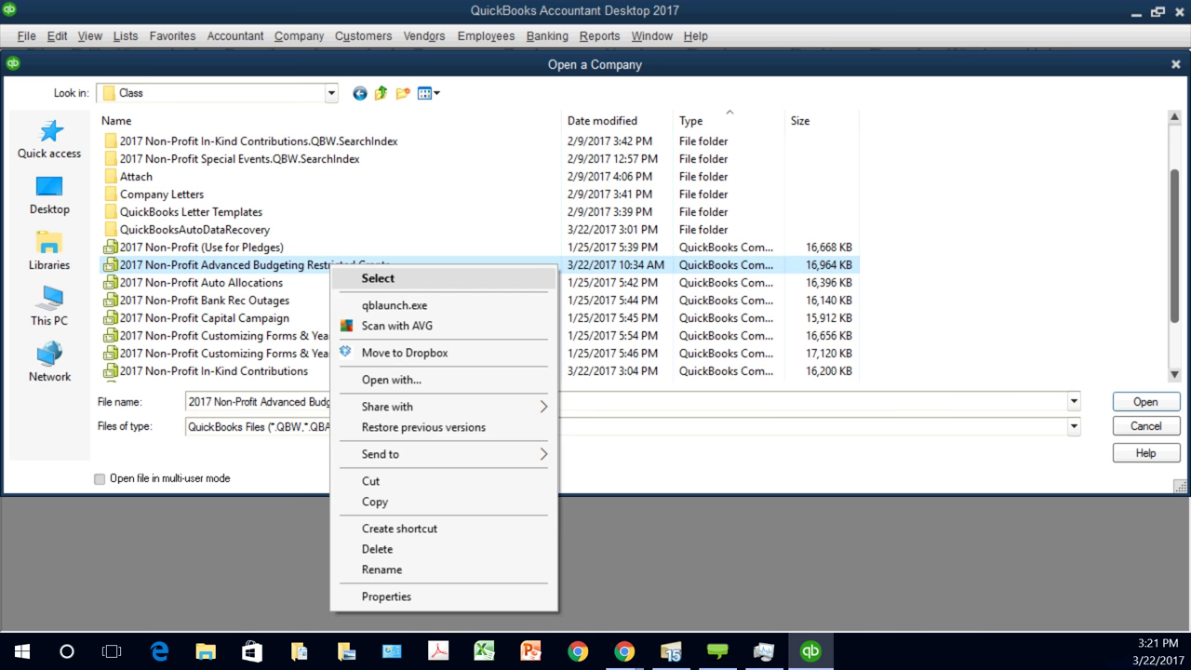
click(378, 278)
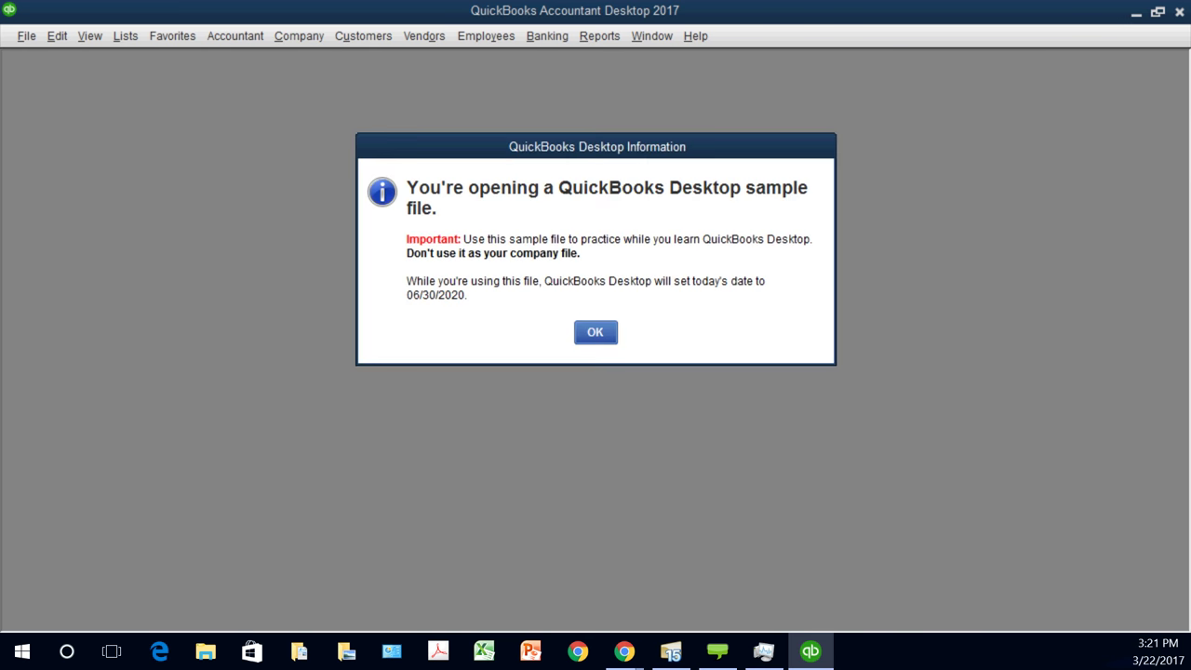
key(Return)
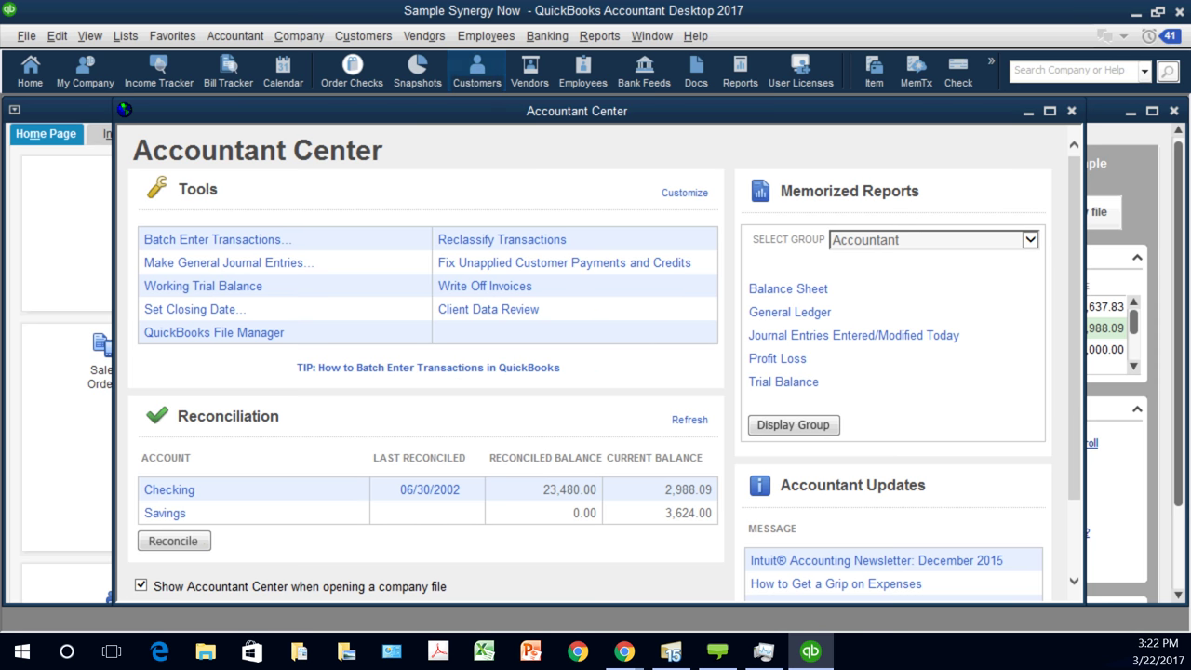
Step: Examine the Help 4 U Grants Foundation customer and its Help 4 U 2019 and Help 4 U 2020 jobs in the Customer Center
click(476, 71)
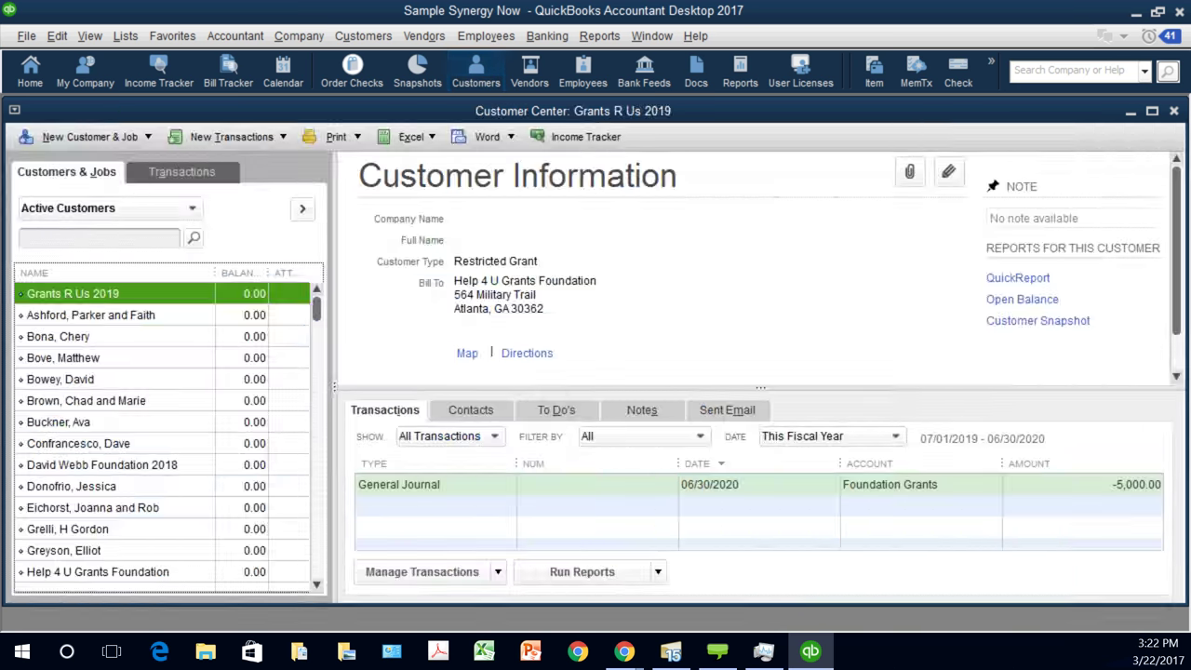
drag(316, 307, 316, 329)
scroll(168, 428, down, 5)
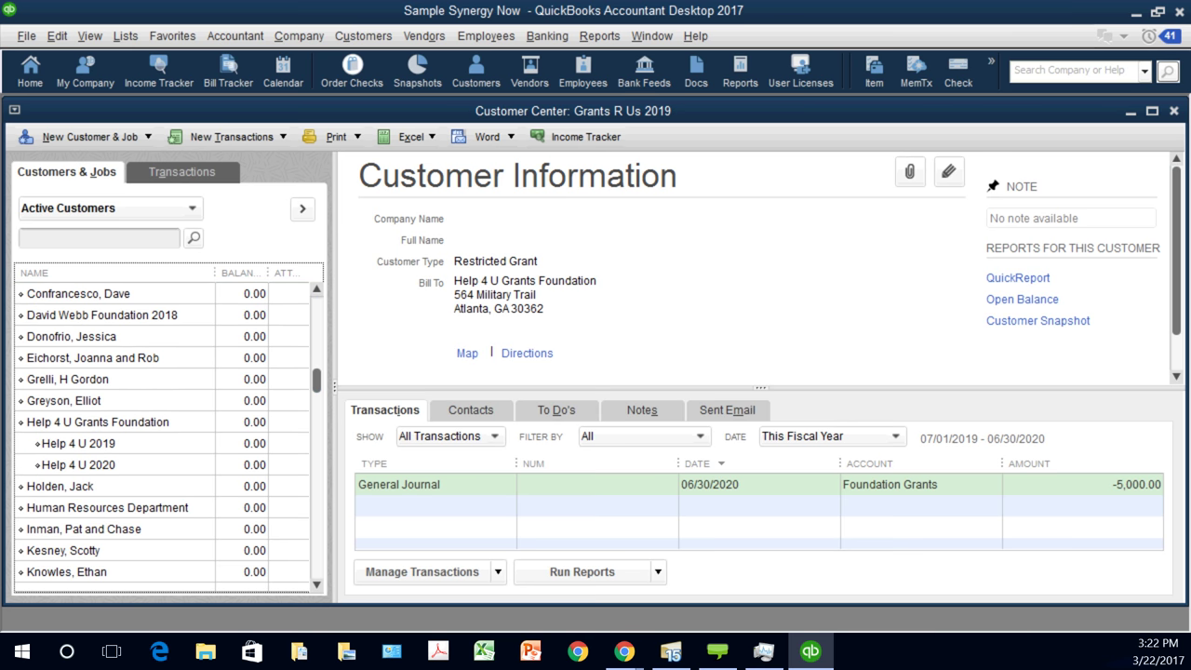
click(114, 421)
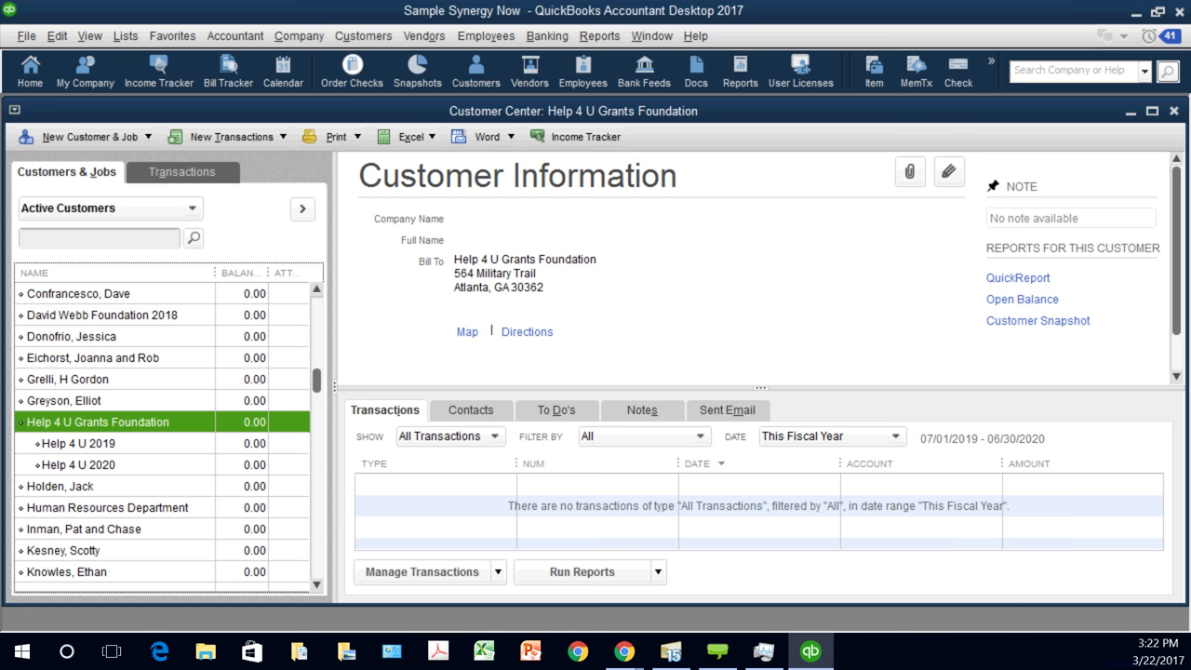
click(79, 443)
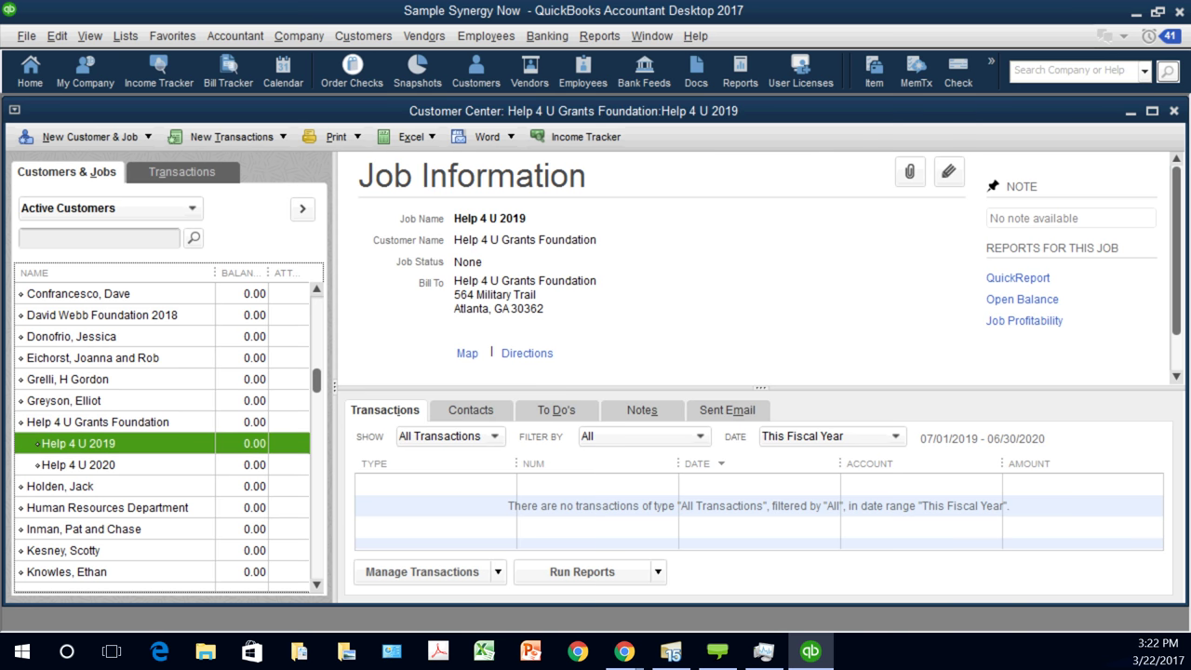
click(78, 464)
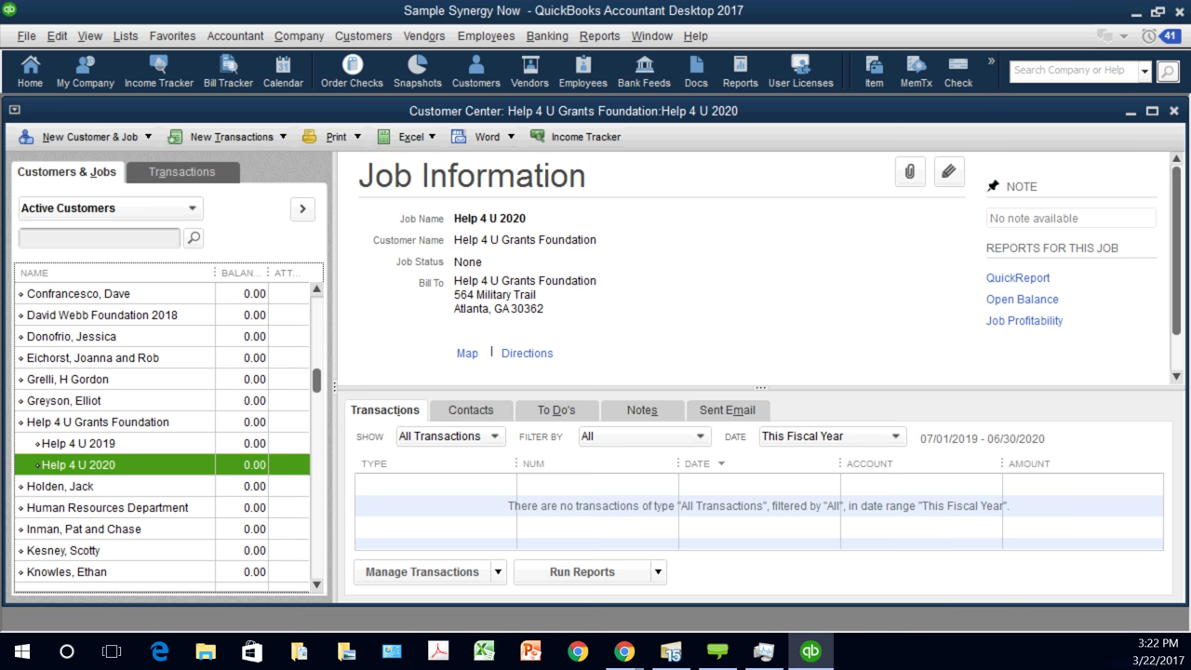
click(98, 422)
click(78, 443)
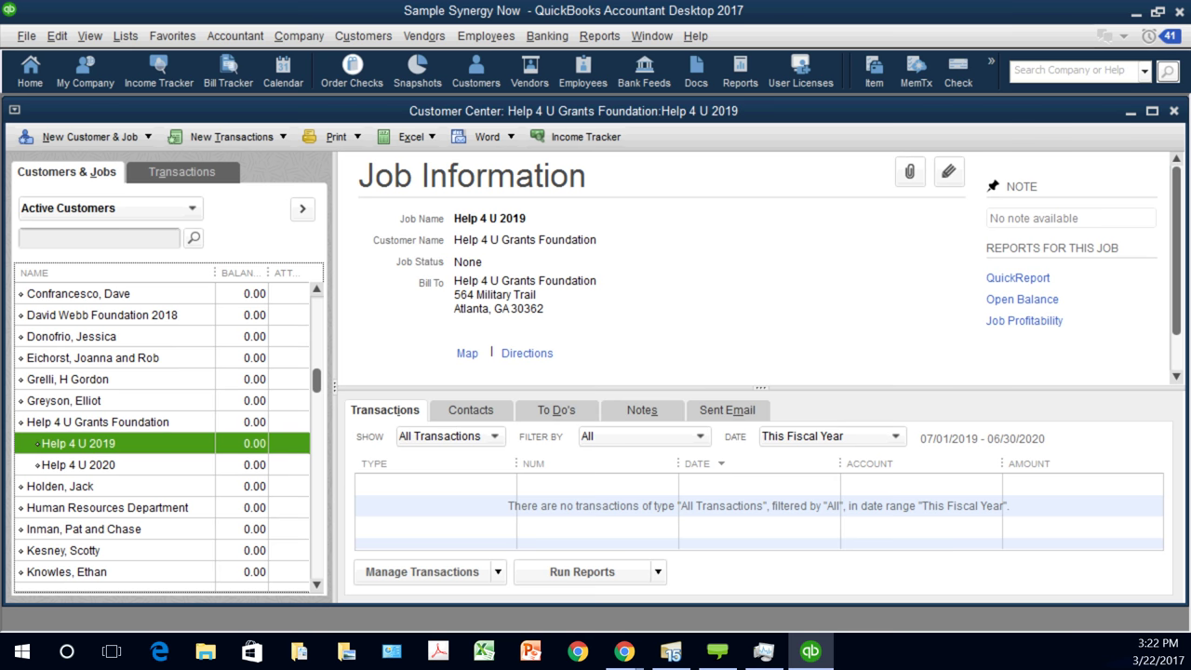
click(78, 464)
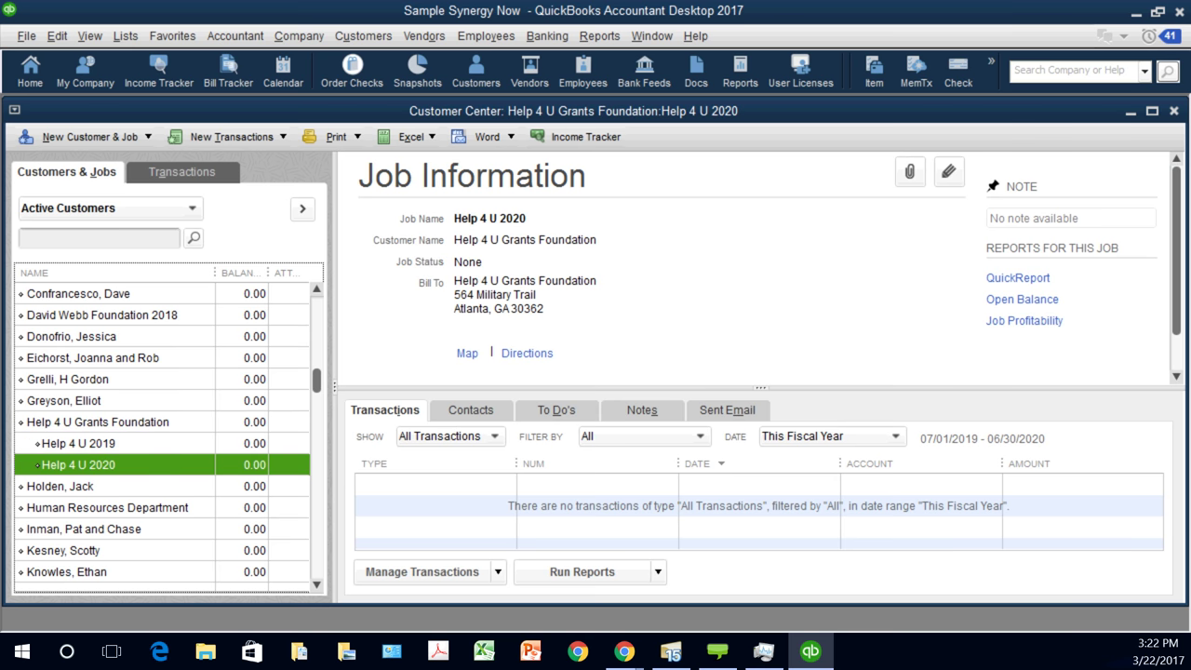
click(78, 443)
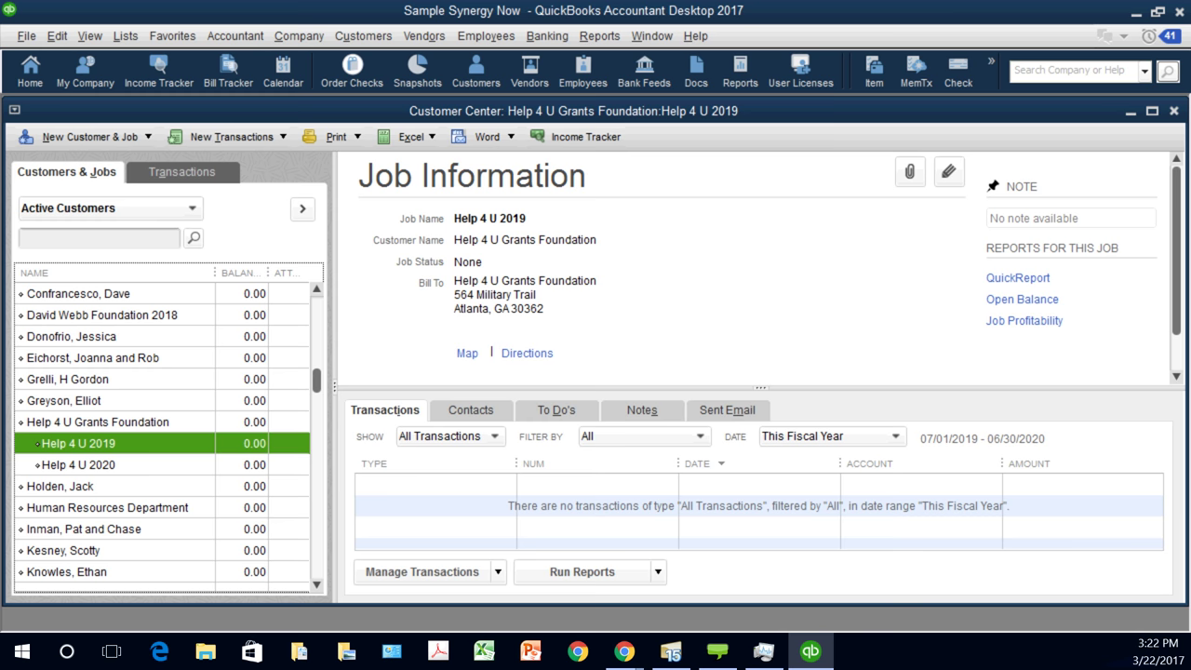
click(78, 464)
click(78, 443)
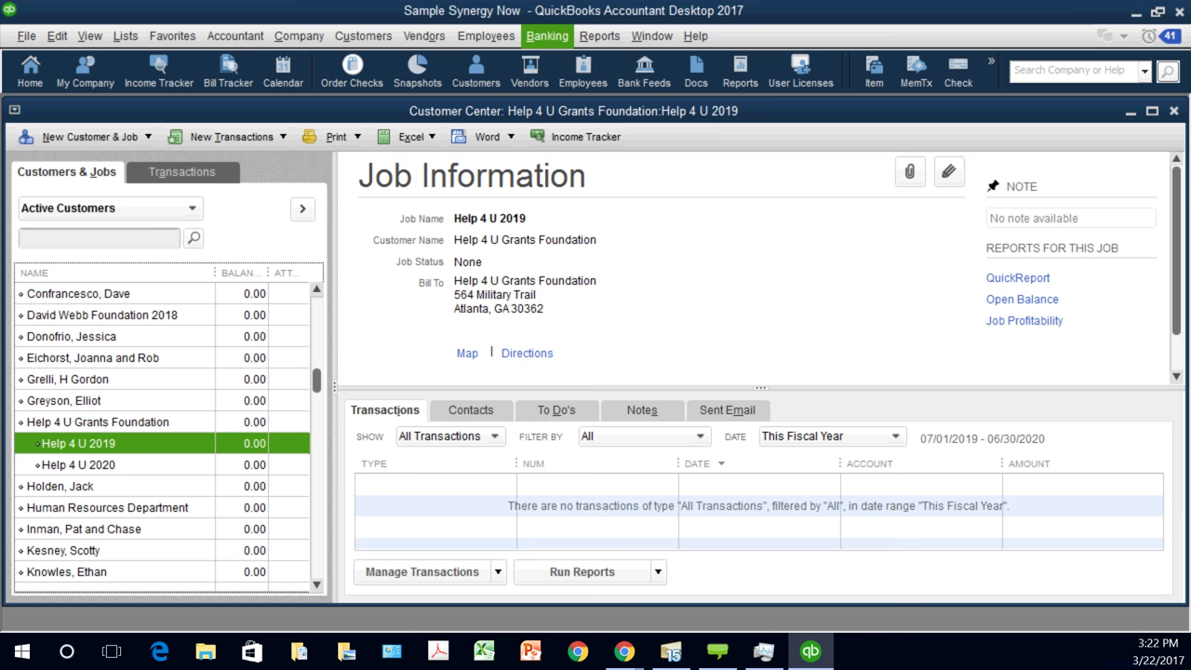
Step: Start a new check from Checking and set the first expense line's account to Postage and Delivery
click(546, 35)
click(577, 60)
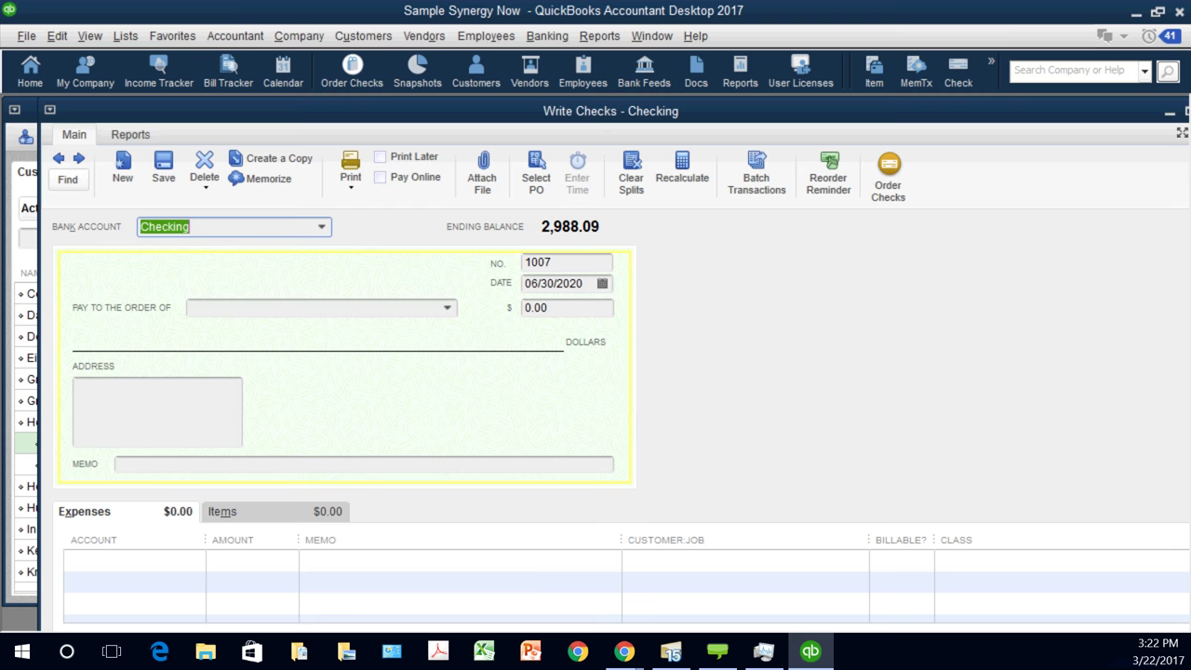
drag(577, 111, 542, 99)
click(160, 547)
click(98, 198)
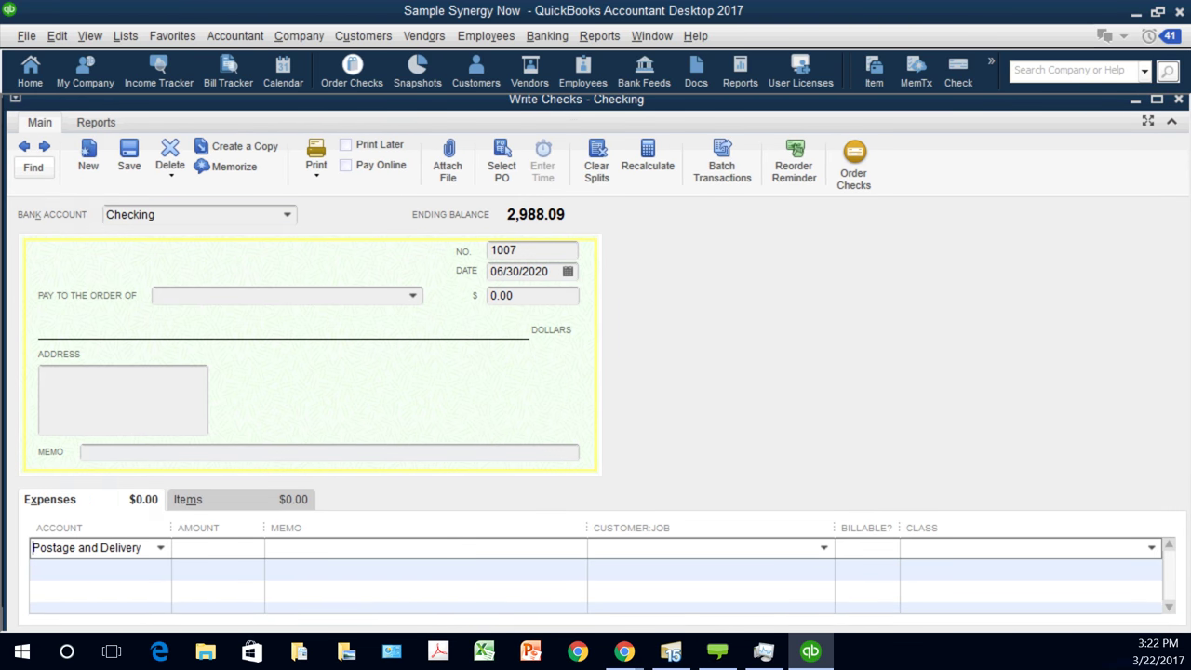
Step: Assign the postage expense line to the Go-Green Guidance Center class and the Help 4 U 2019 job
key(Tab)
key(Tab)
key(Tab)
key(Tab)
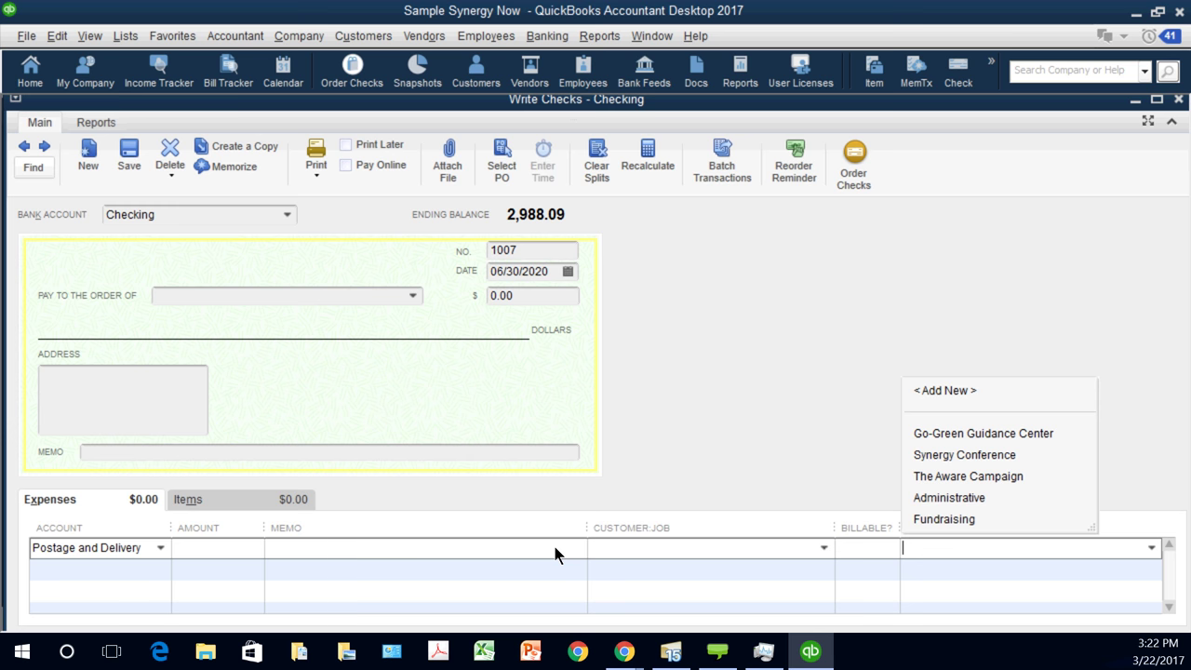
key(Down)
key(Return)
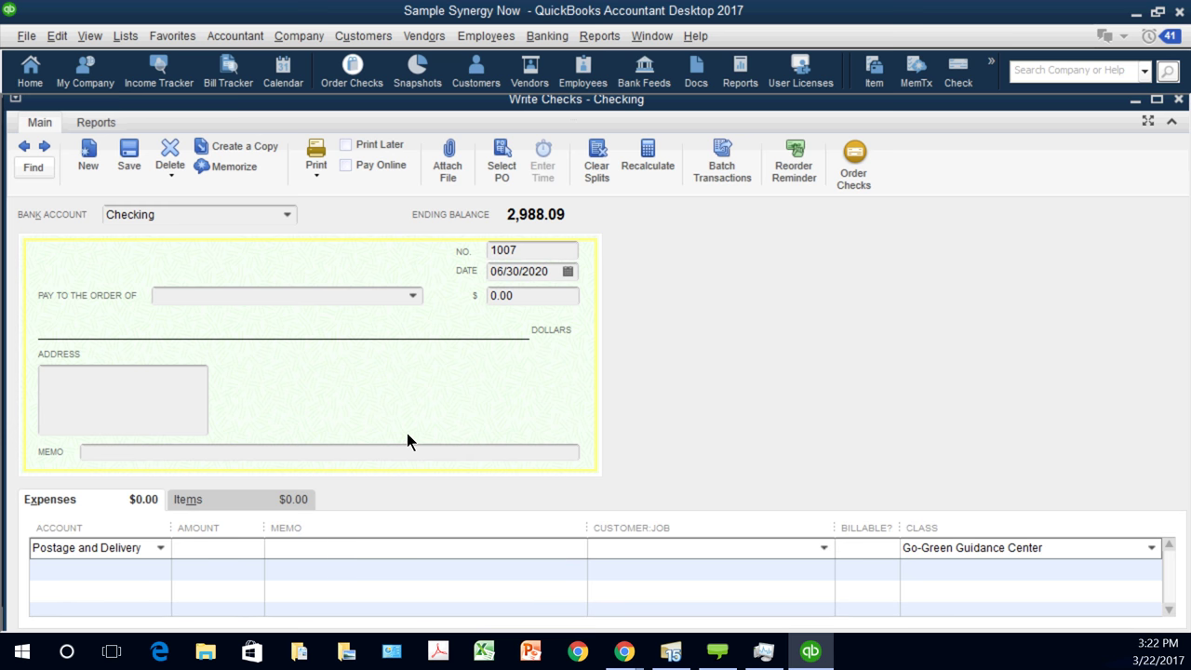
key(shift+Tab)
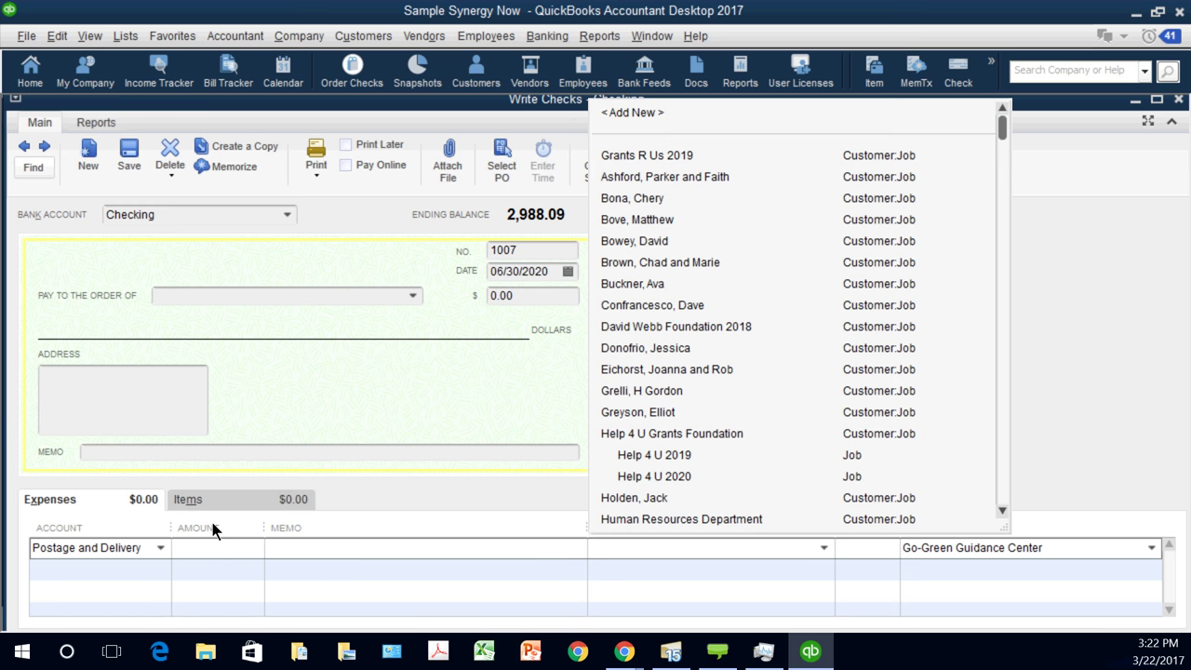
key(Return)
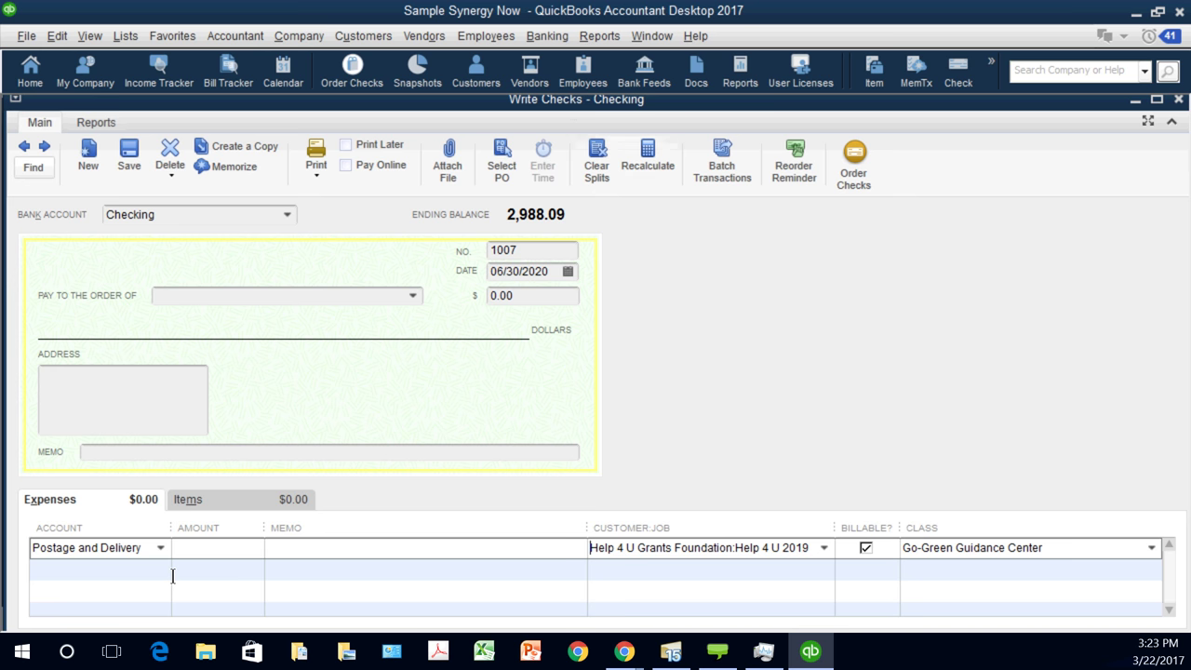
Step: Run the standard Profit & Loss report and set its date range to All
key(alt+r)
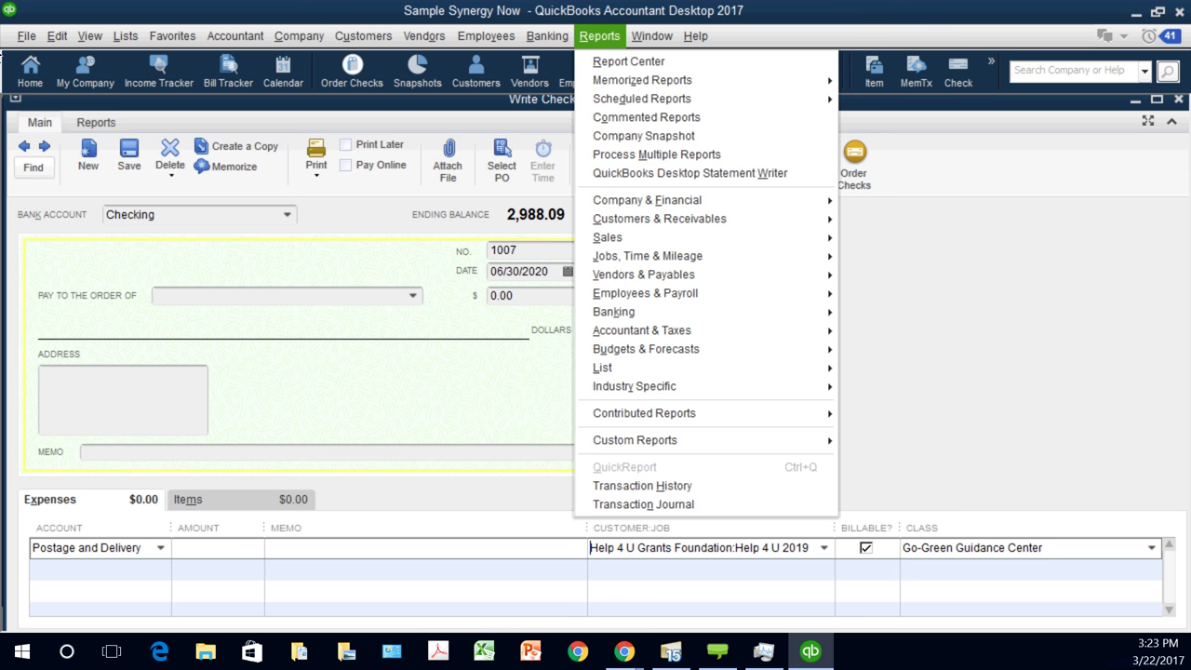
key(f)
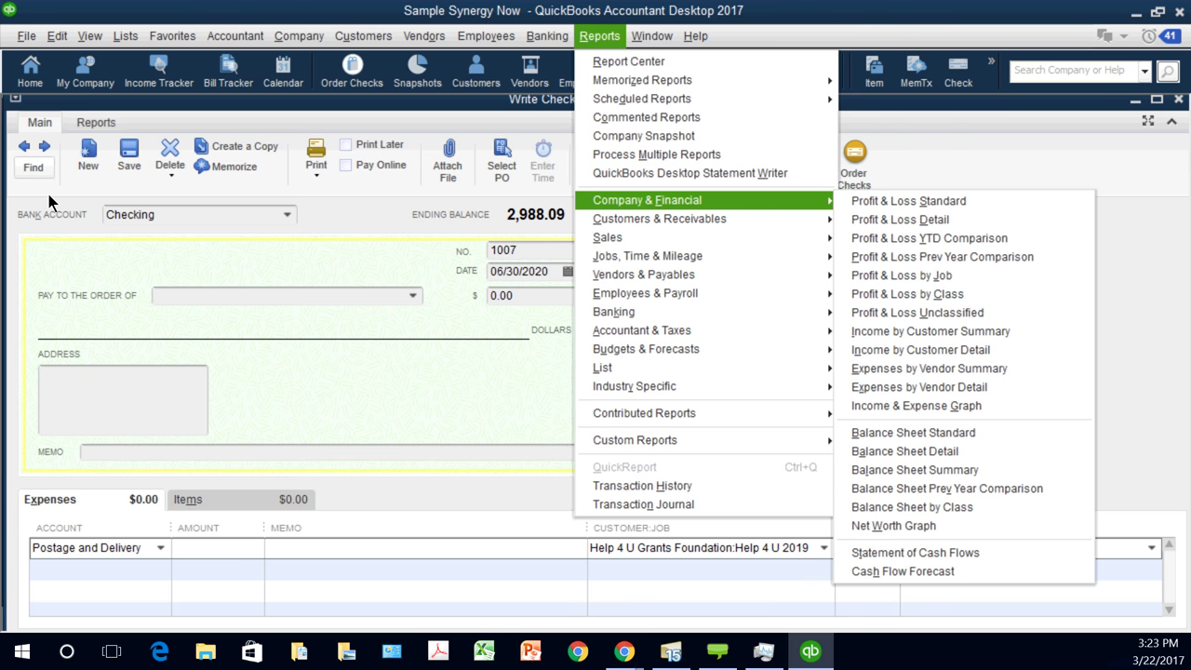
key(Right)
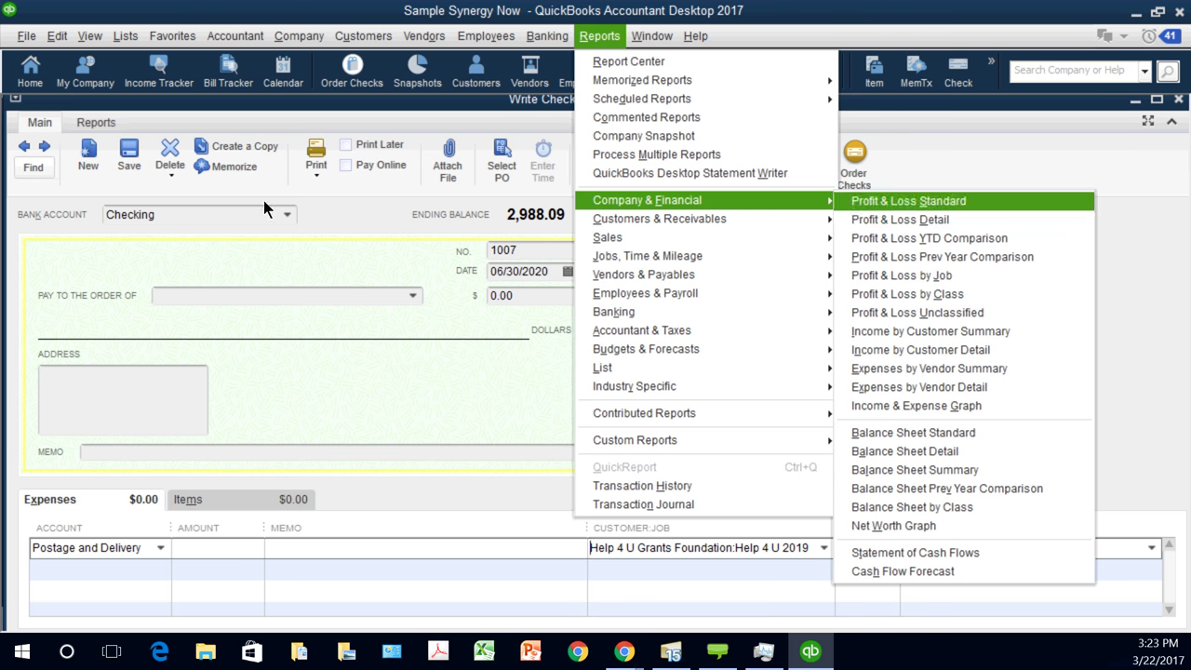
key(Return)
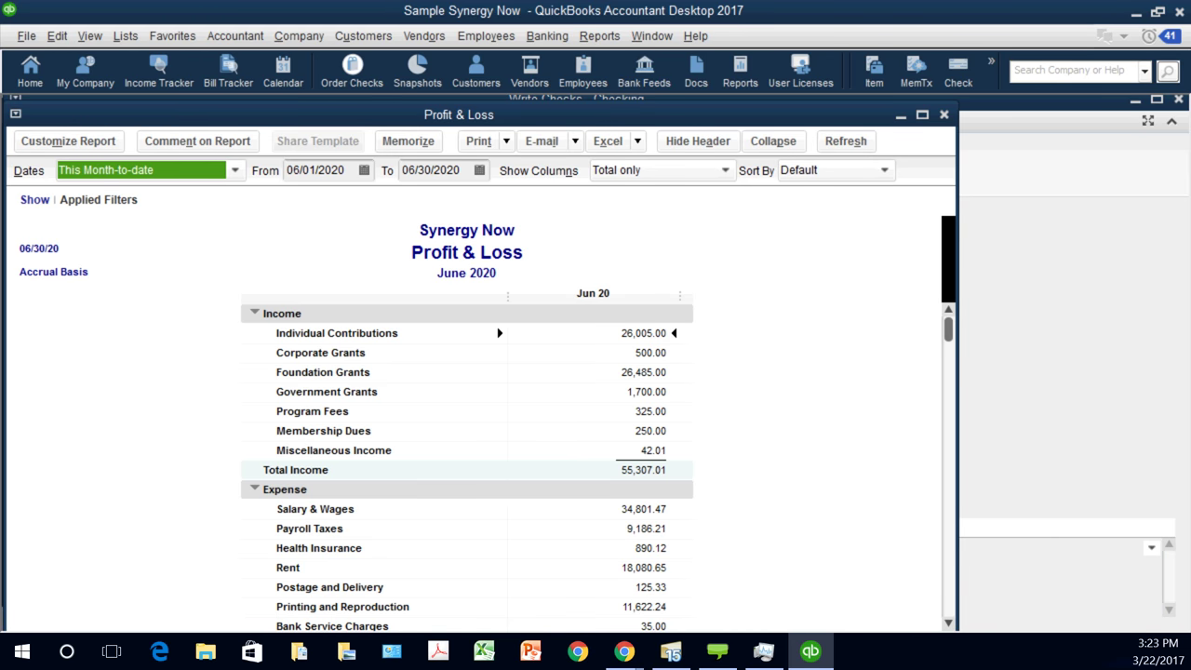
key(a)
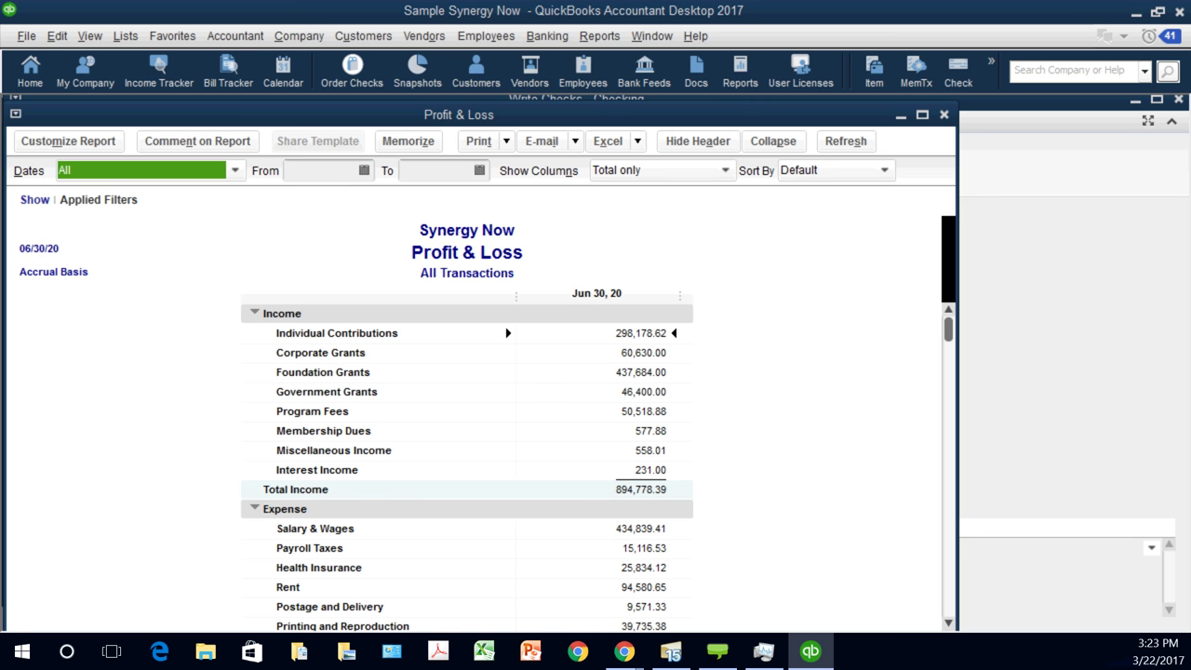
Step: Filter the Profit & Loss report by name to show only Villa Foundation 2018/20
key(alt+m)
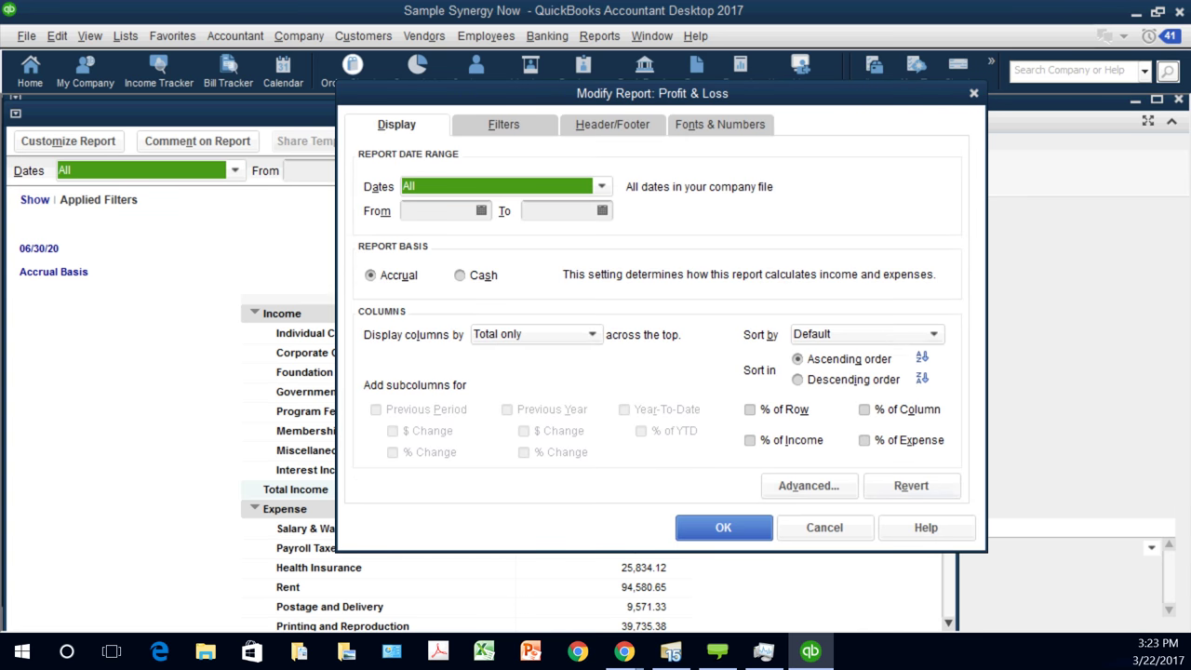
key(alt+f)
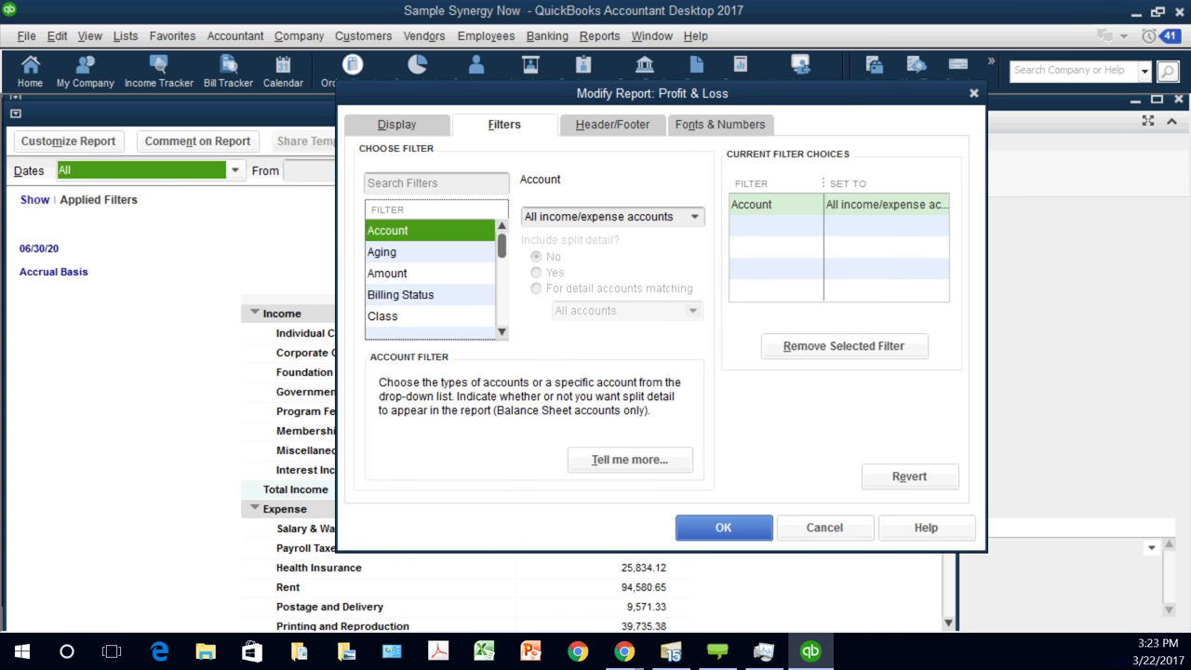
click(502, 331)
click(501, 331)
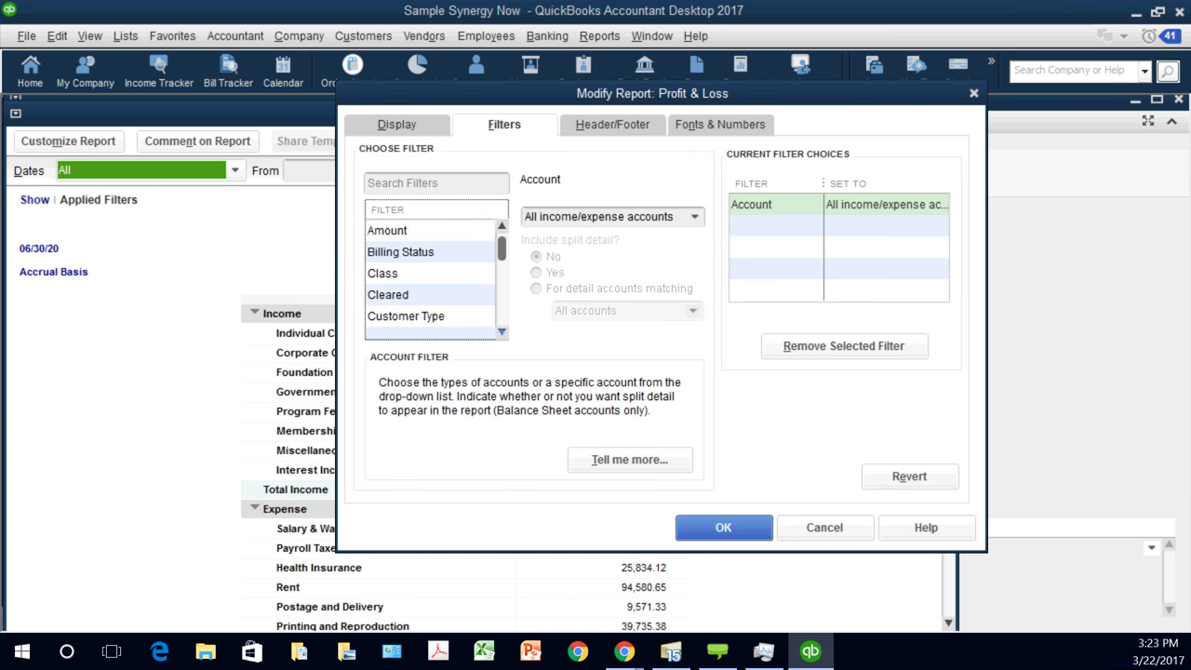
click(502, 331)
click(501, 332)
scroll(430, 279, down, 6)
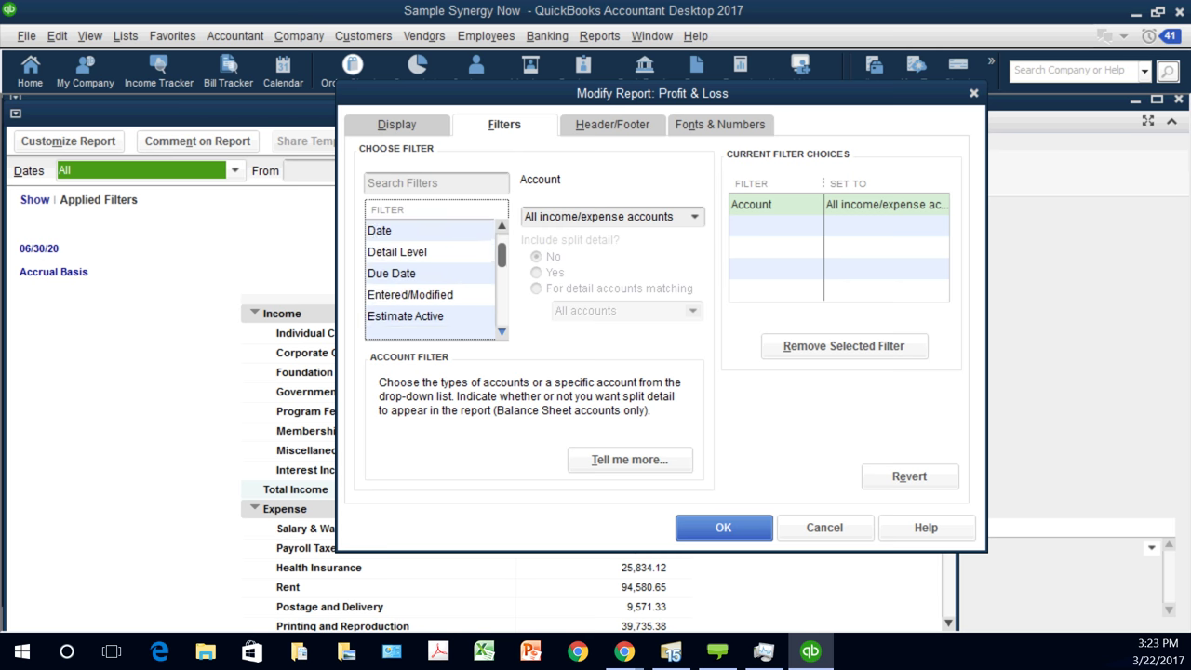
scroll(430, 280, down, 5)
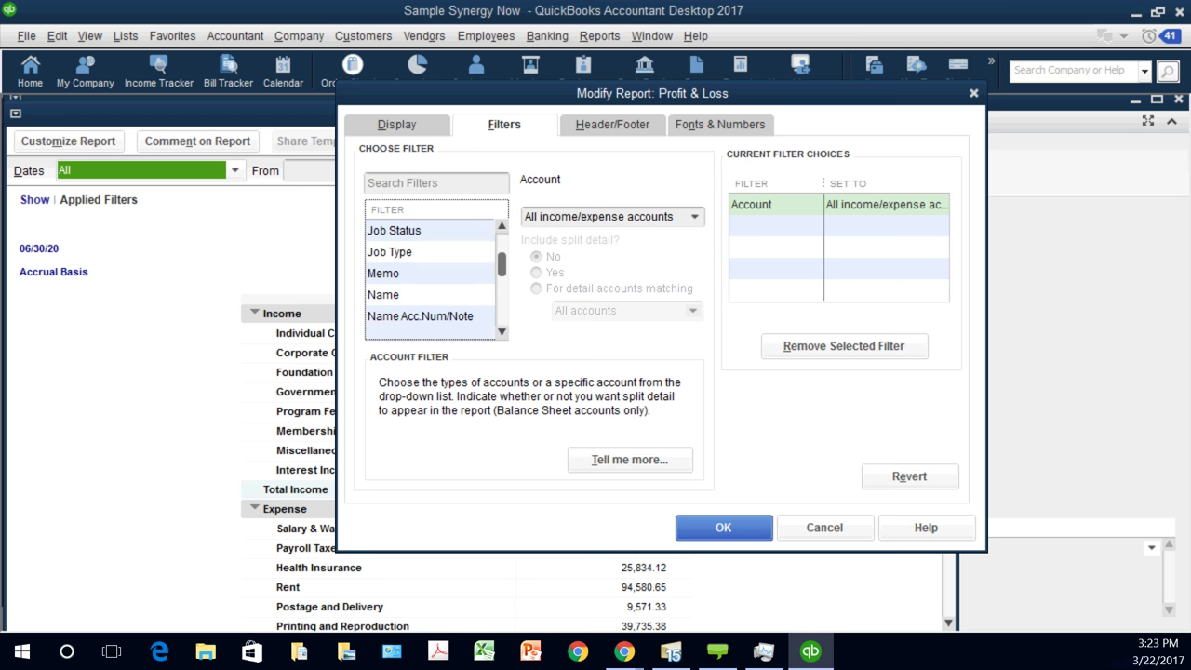
click(430, 294)
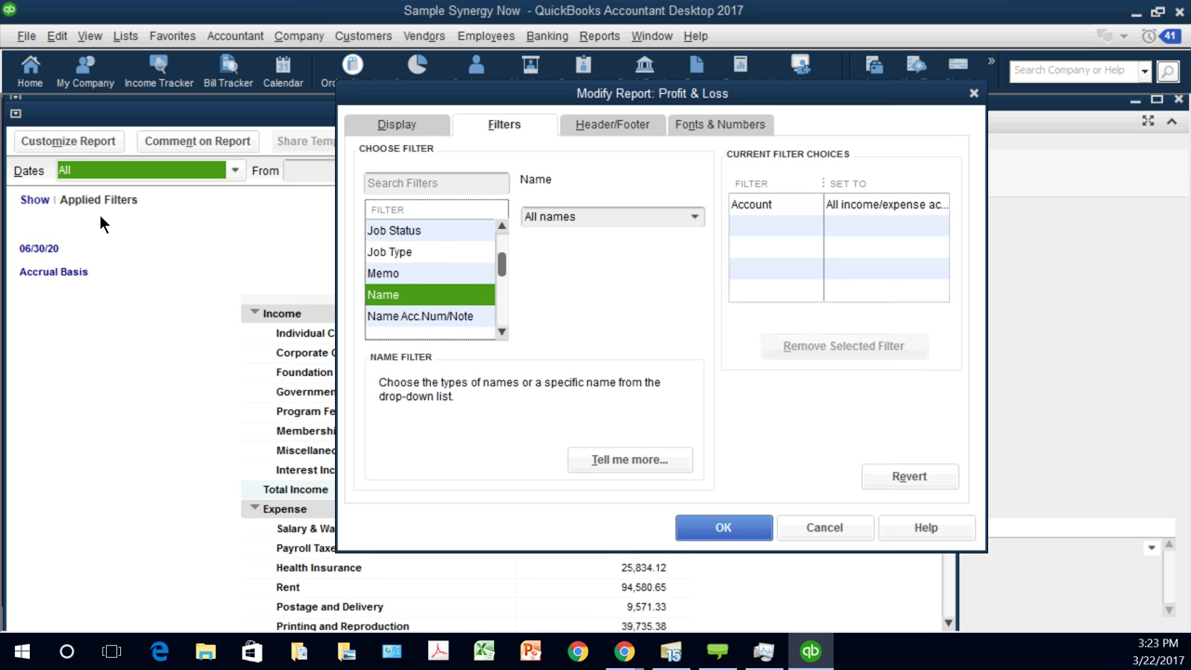
key(alt+Down)
scroll(337, 272, down, 4)
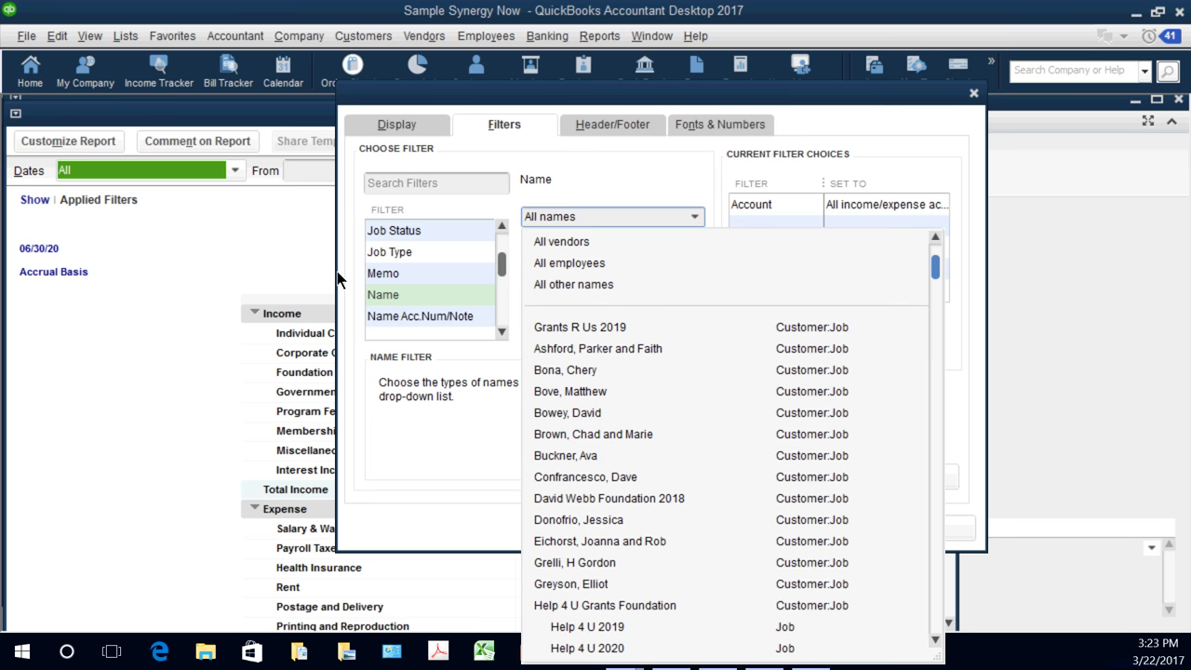
scroll(338, 279, down, 4)
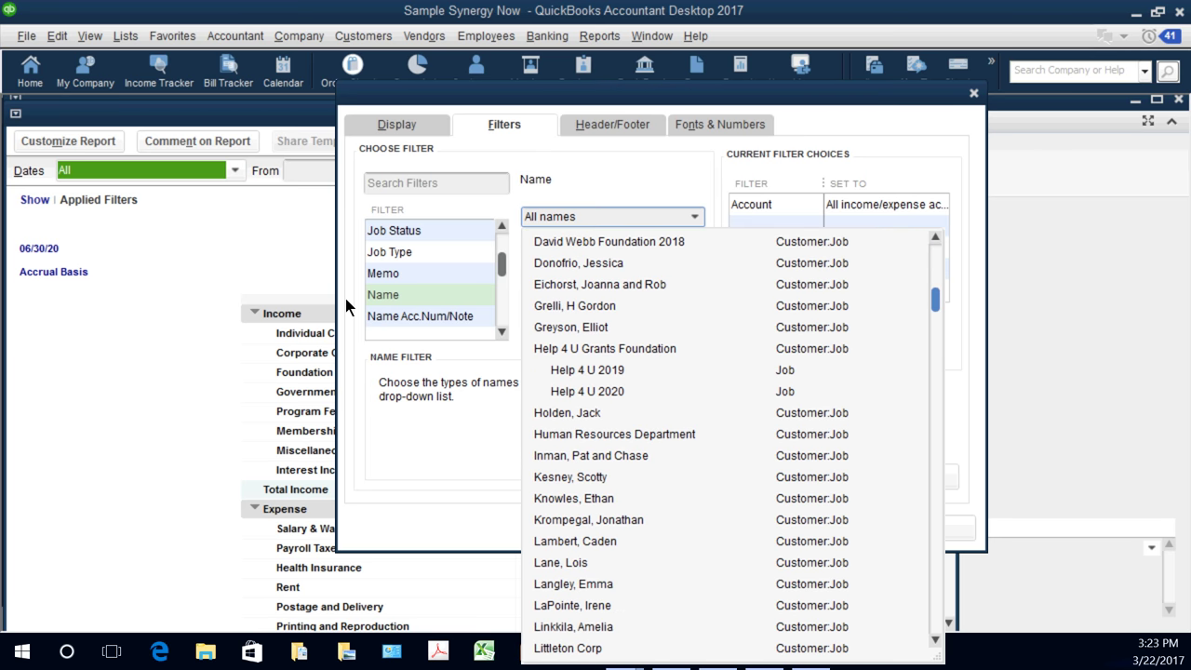
scroll(346, 307, down, 2)
text(v)
key(Return)
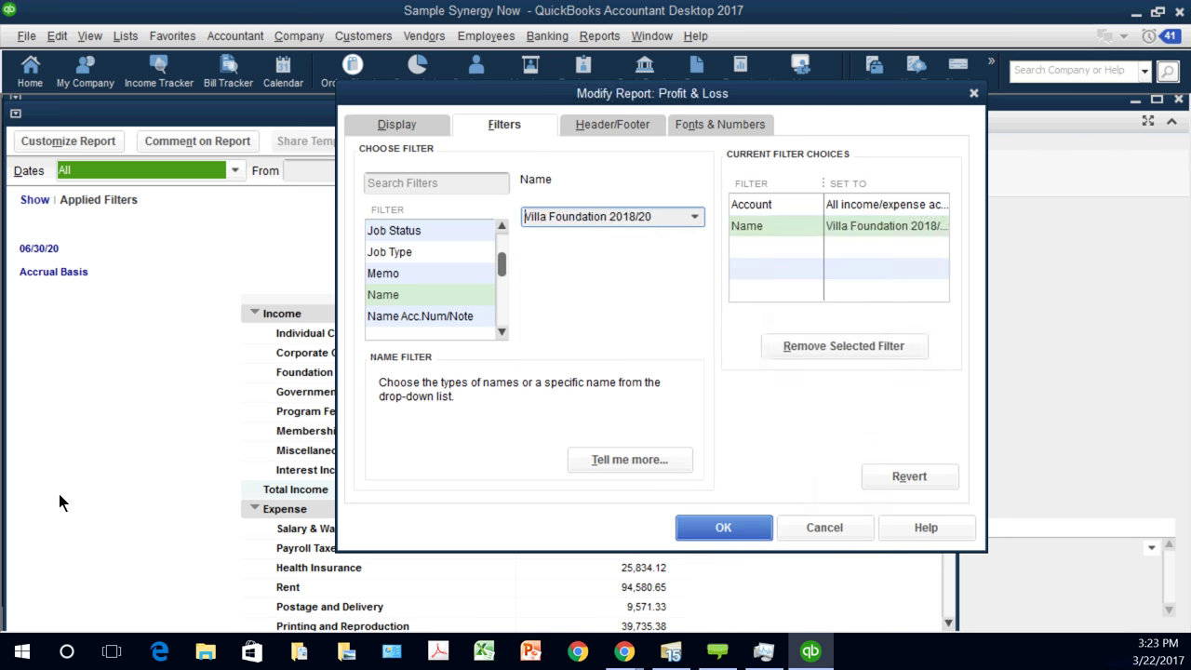
key(Return)
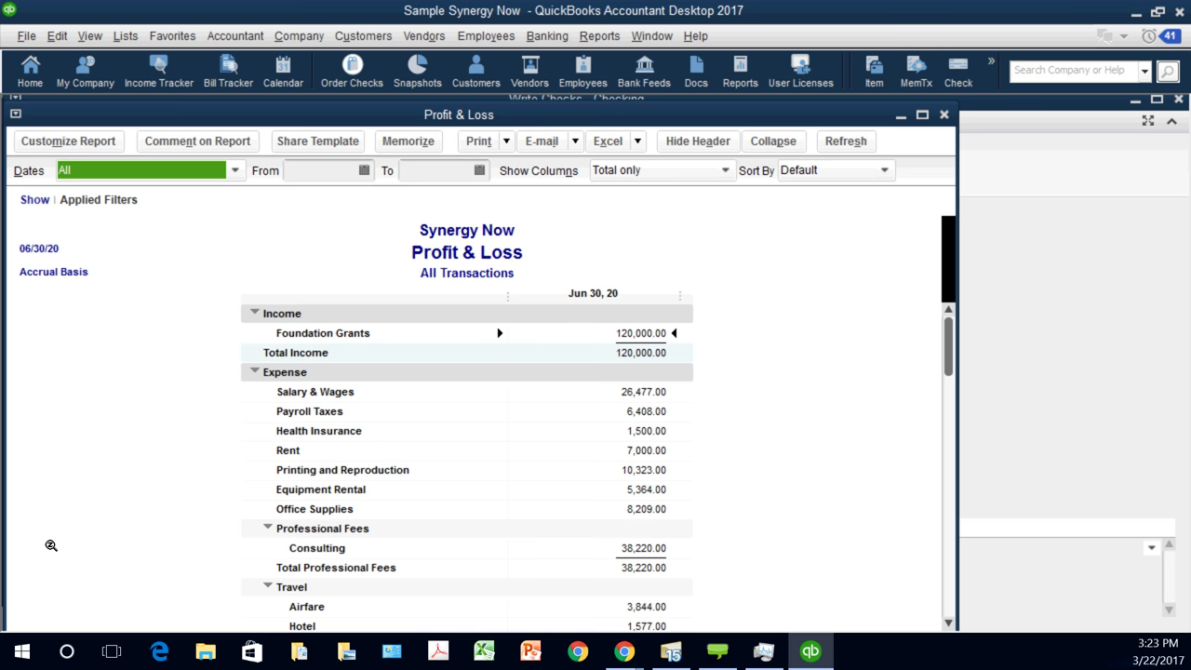
Step: Drill into Equipment Rental to the 06/30/2020 check, examine its job and class coding, and return to the Profit & Loss report
click(47, 490)
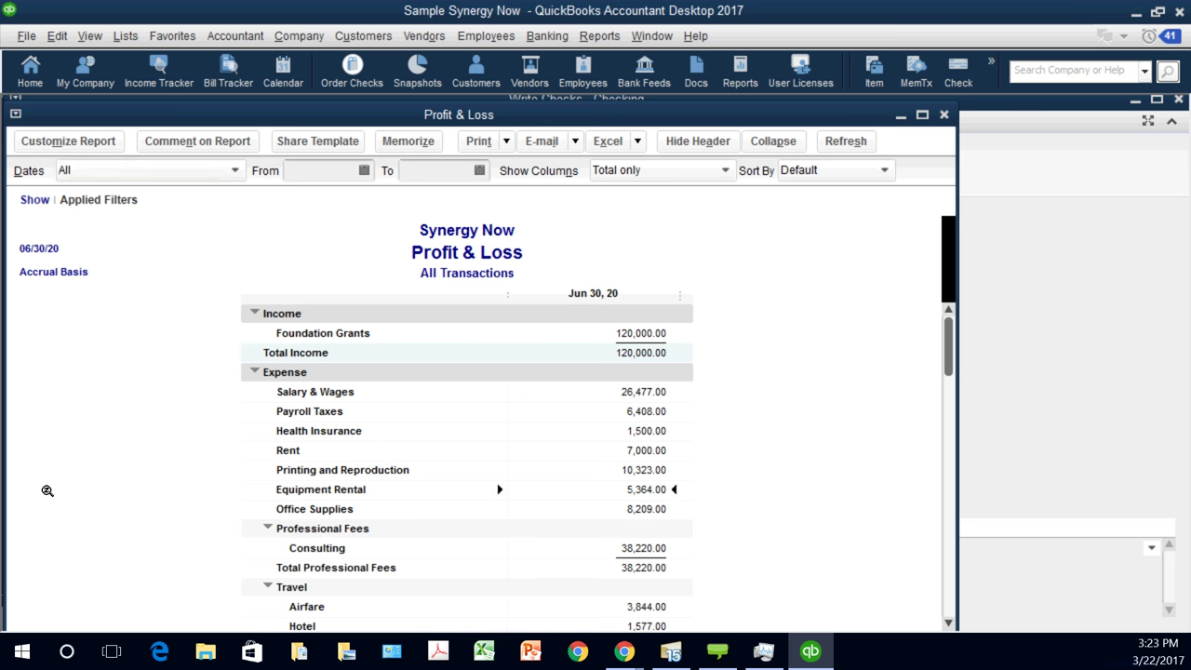
double_click(47, 490)
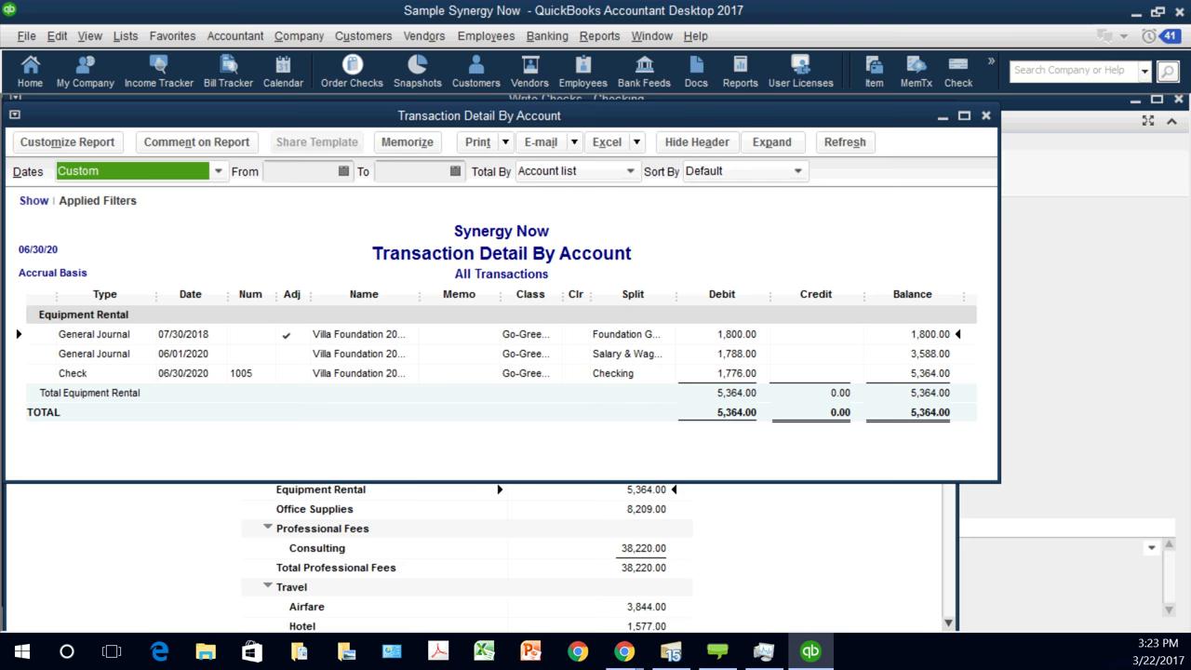
double_click(73, 373)
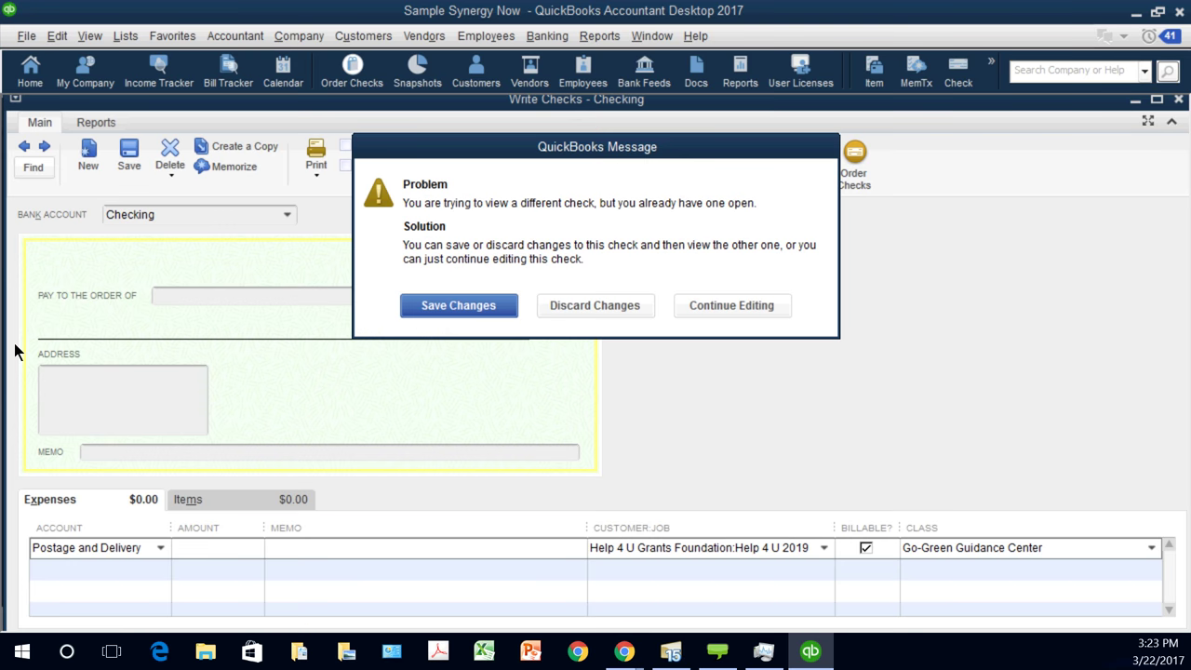
key(Return)
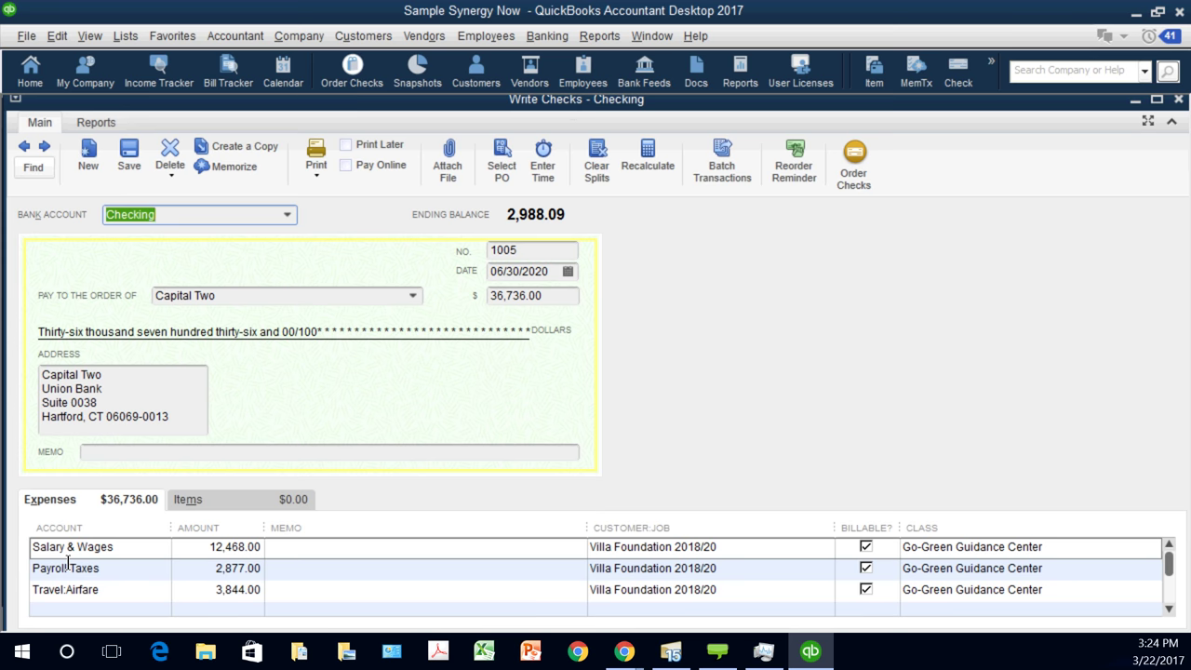
key(Escape)
key(Escape)
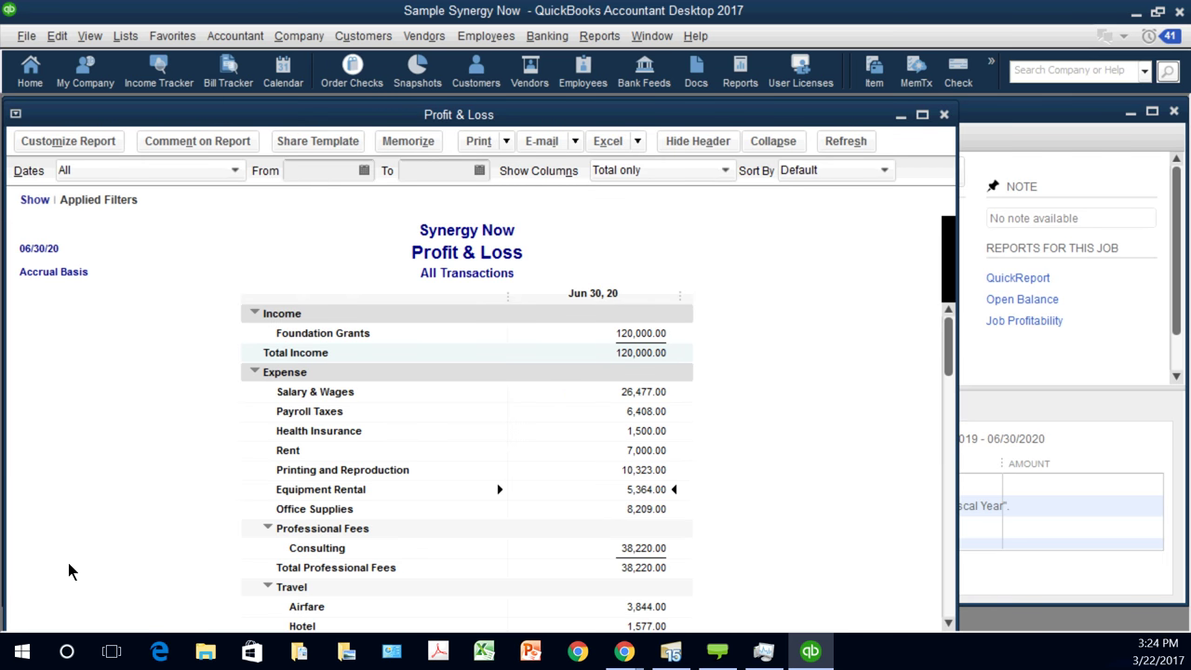